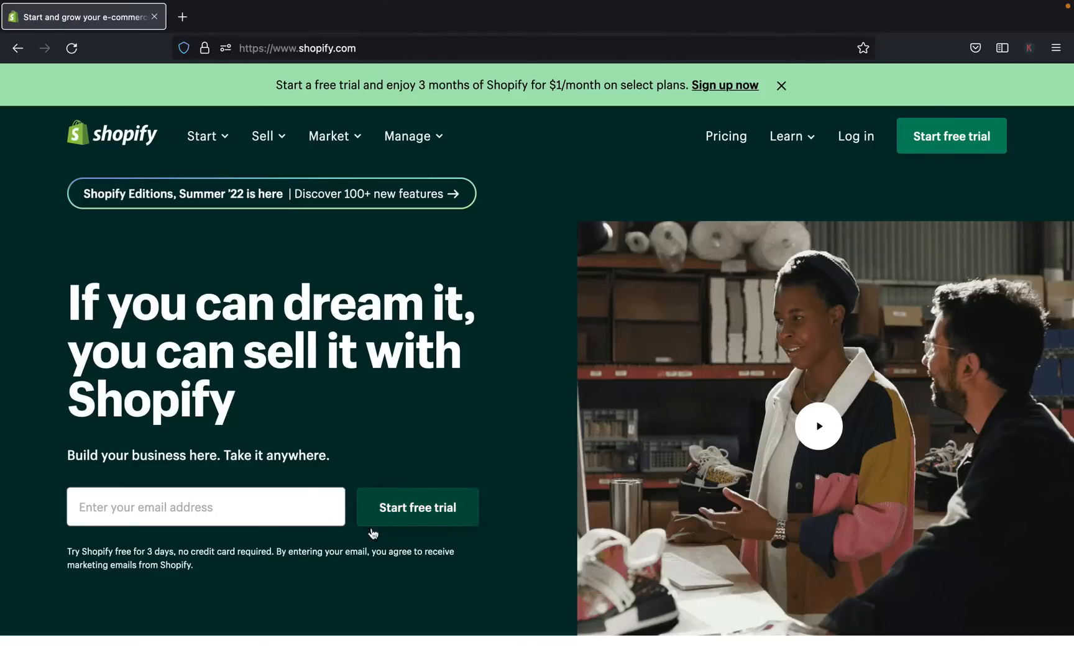
- Start the Shopify free trial and answer that the business is just starting
{"action": "left_click", "coordinate": [427, 522]}
{"action": "left_click", "coordinate": [933, 152]}
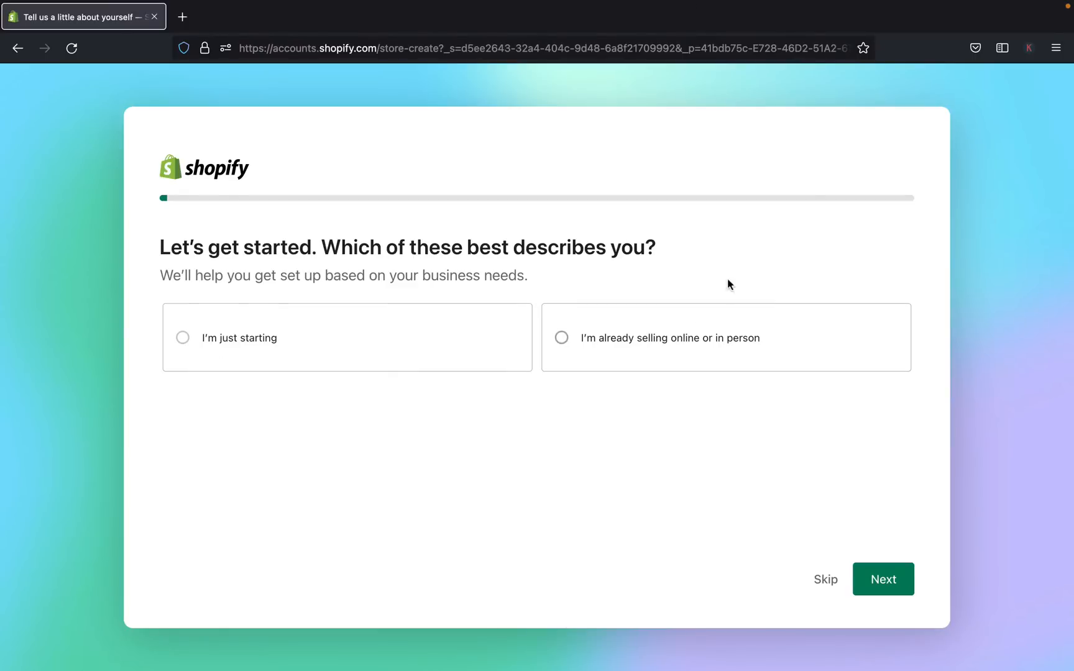
{"action": "left_click", "coordinate": [181, 339]}
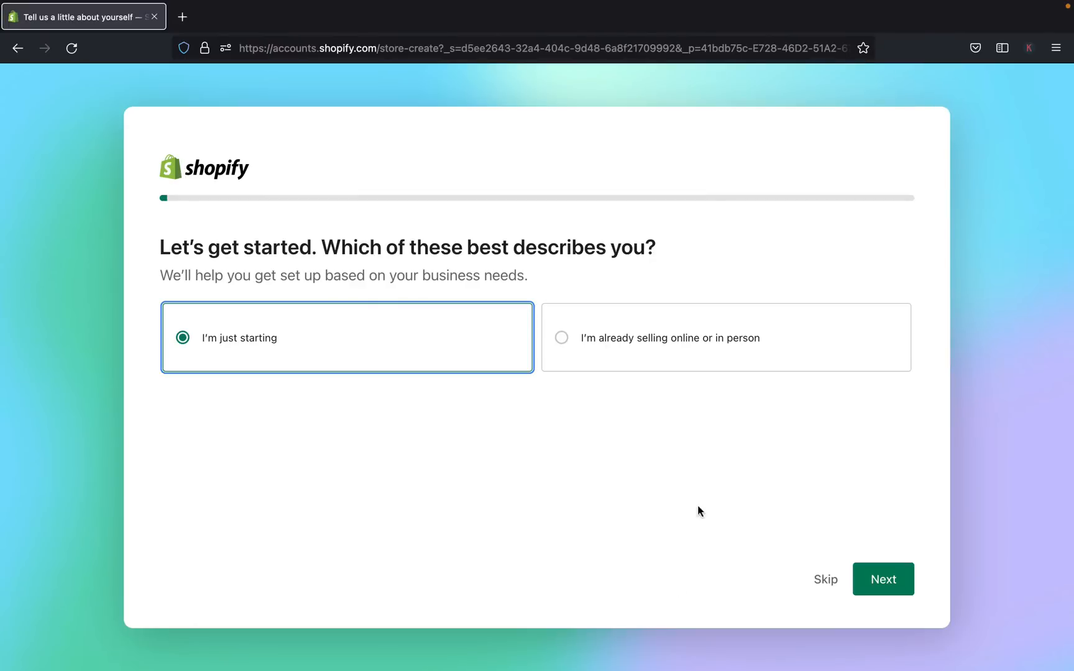
{"action": "left_click", "coordinate": [879, 590]}
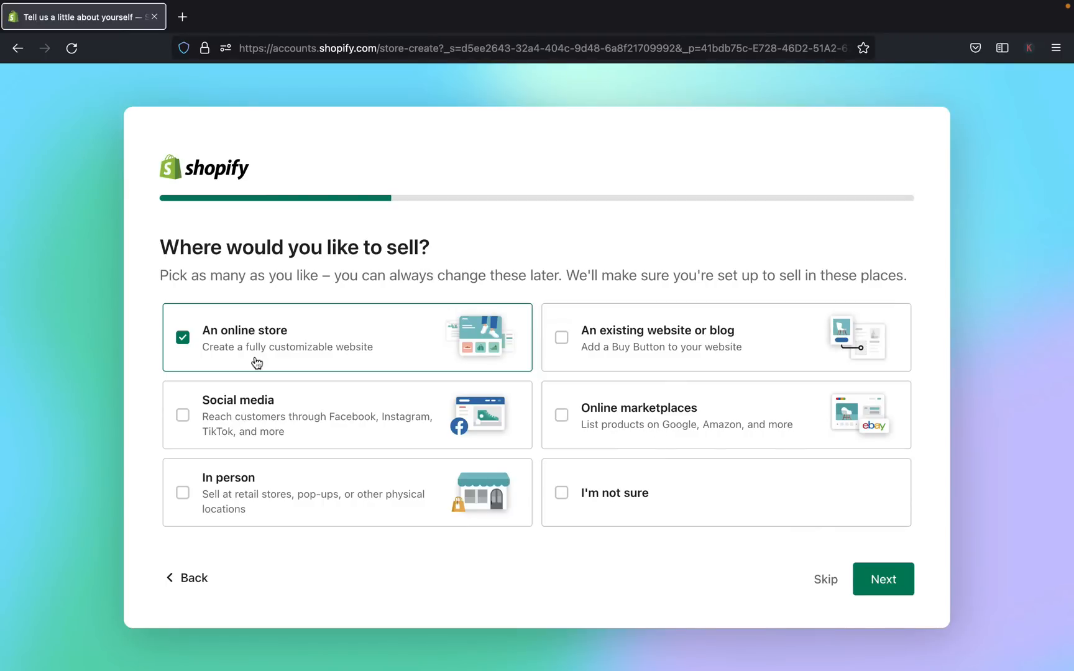
- Add social media and in person to the online store as the places to sell, and continue
{"action": "left_click", "coordinate": [183, 411]}
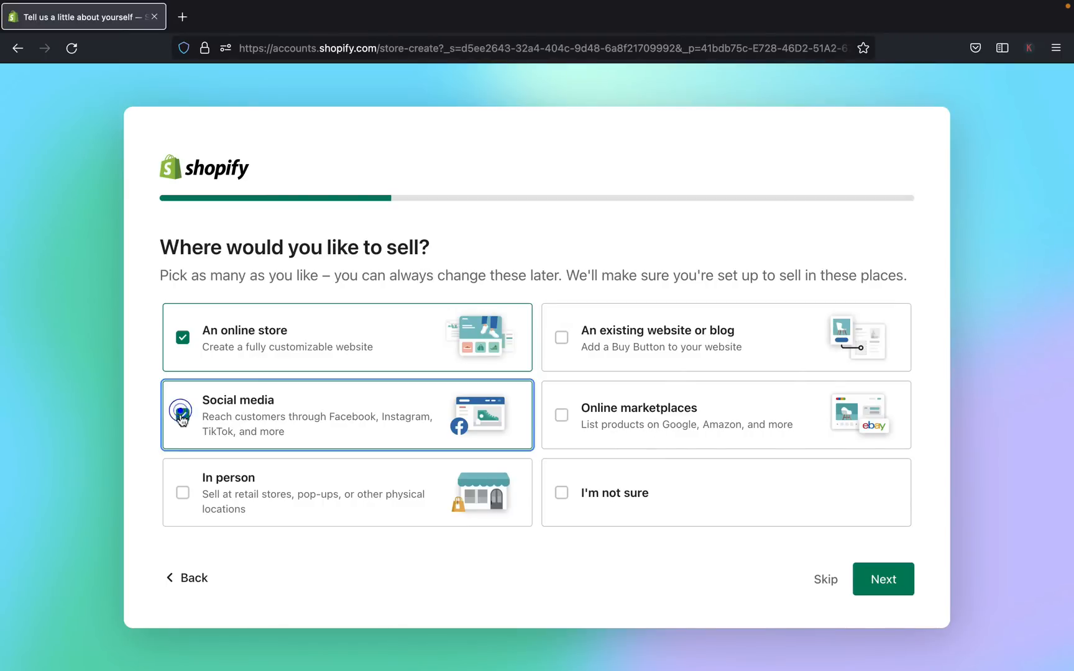
{"action": "left_click", "coordinate": [179, 498]}
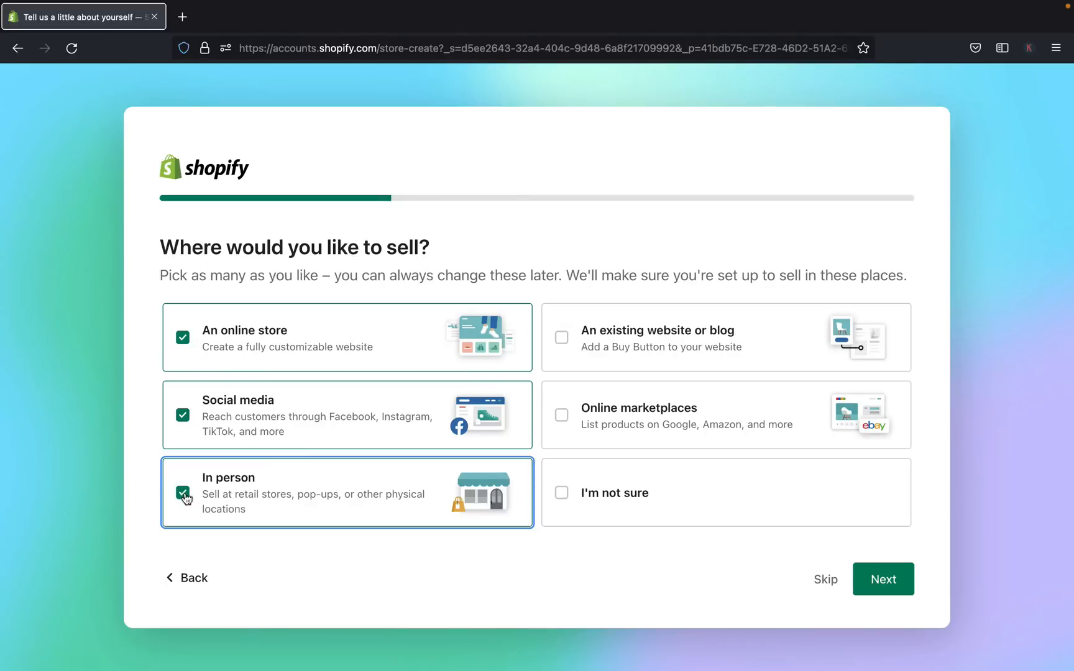
{"action": "left_click", "coordinate": [892, 592]}
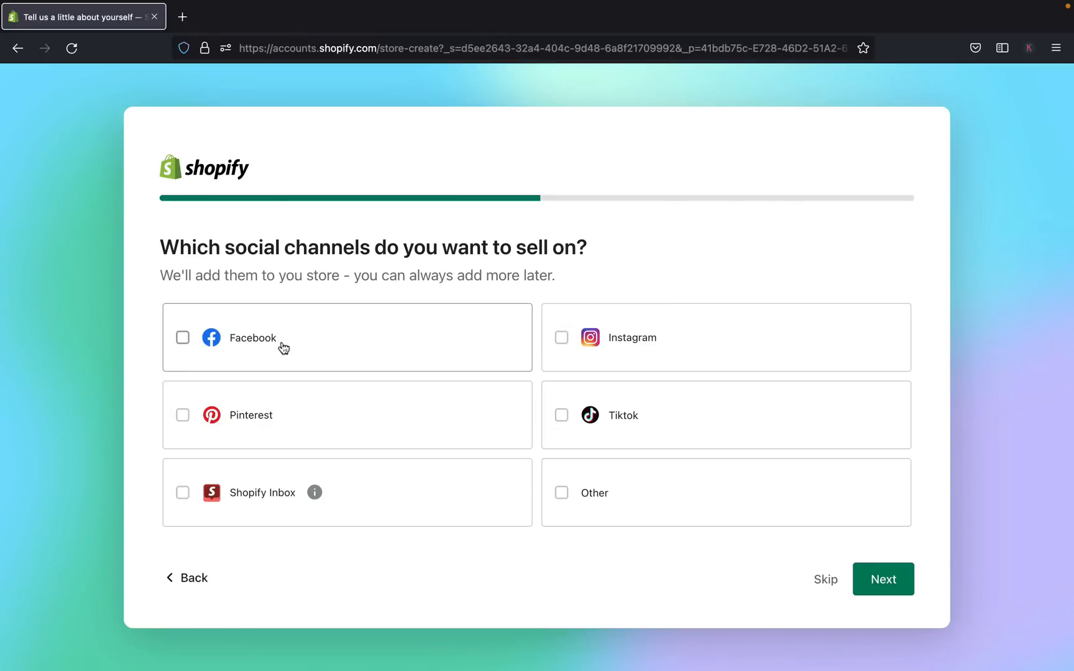
- Choose Facebook, Instagram, Tiktok, Pinterest and Shopify Inbox as the social channels to sell on, and continue
{"action": "left_click", "coordinate": [182, 339]}
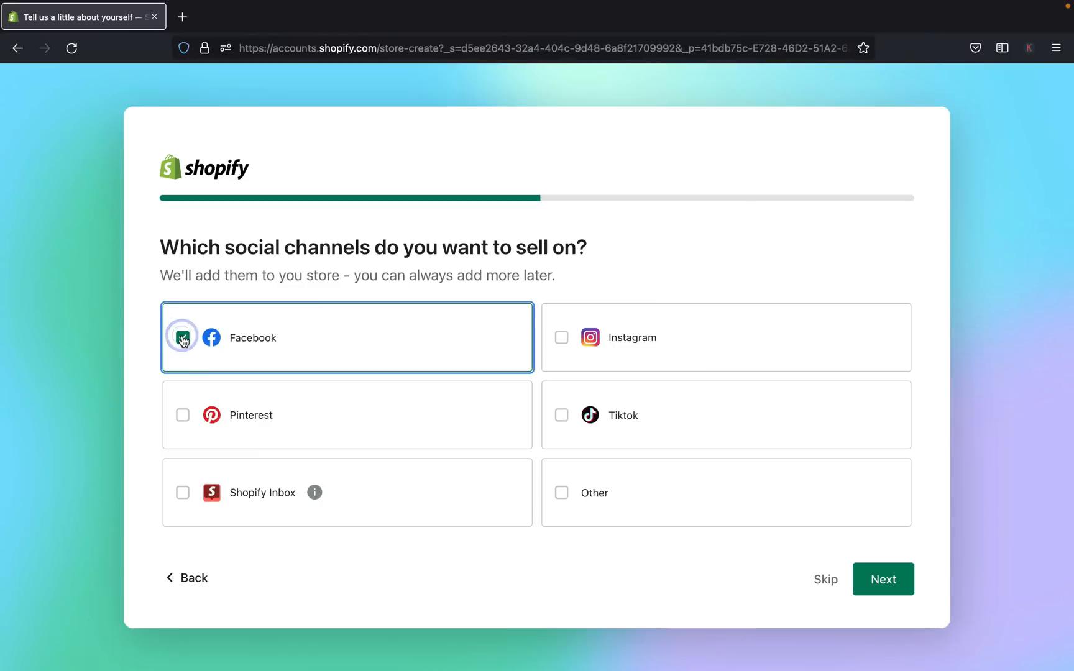
{"action": "left_click", "coordinate": [563, 340]}
{"action": "left_click", "coordinate": [562, 416]}
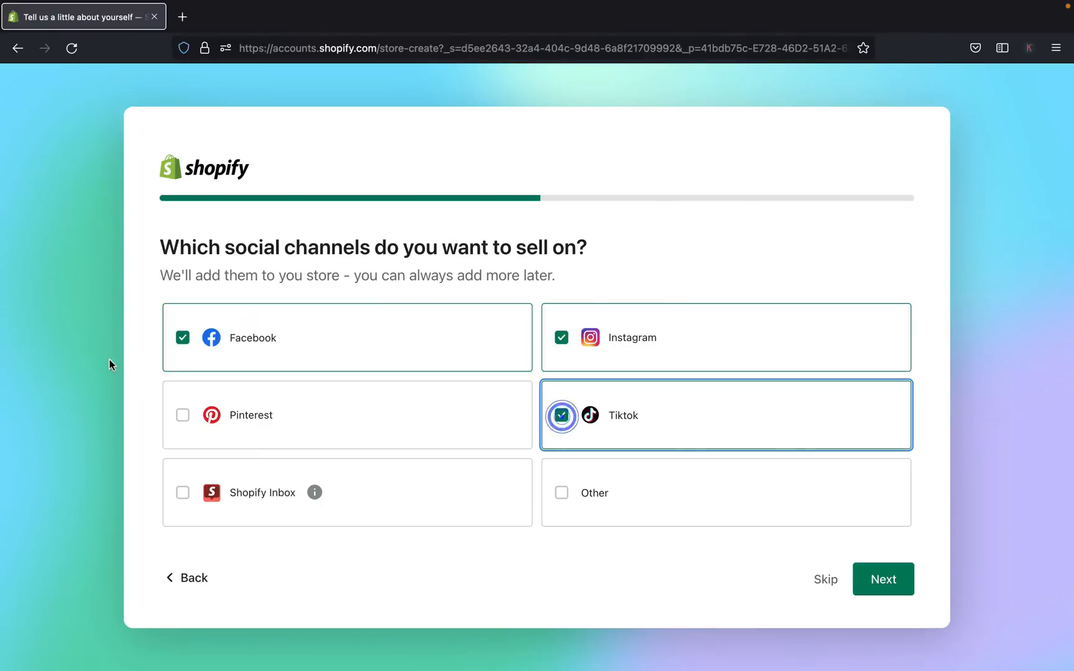
{"action": "left_click", "coordinate": [182, 418]}
{"action": "left_click", "coordinate": [185, 493]}
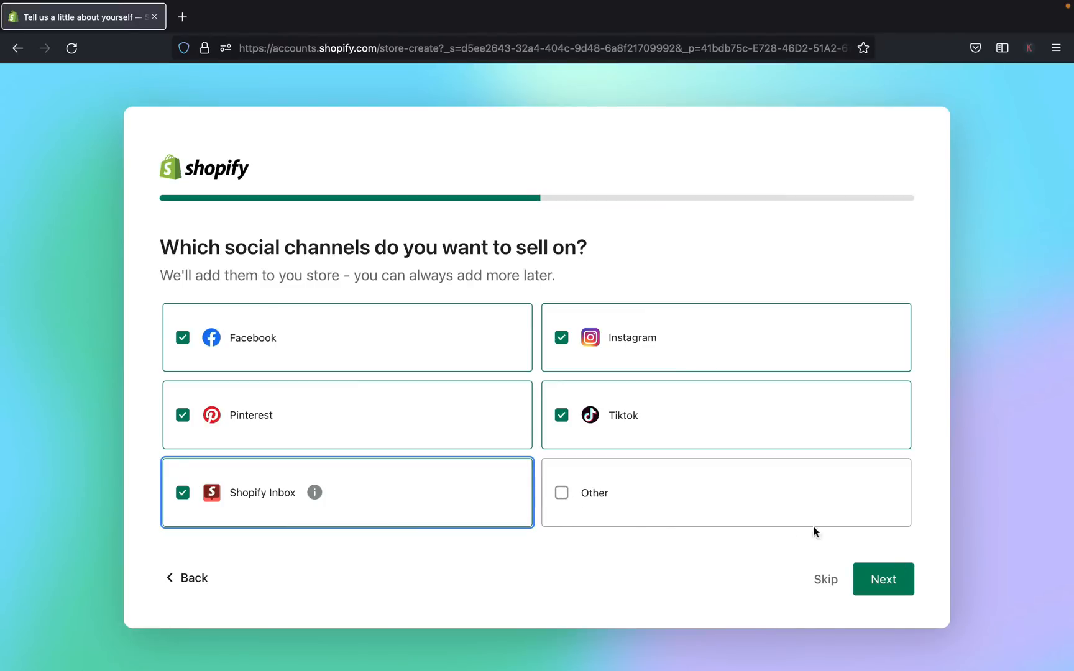
{"action": "left_click", "coordinate": [873, 581]}
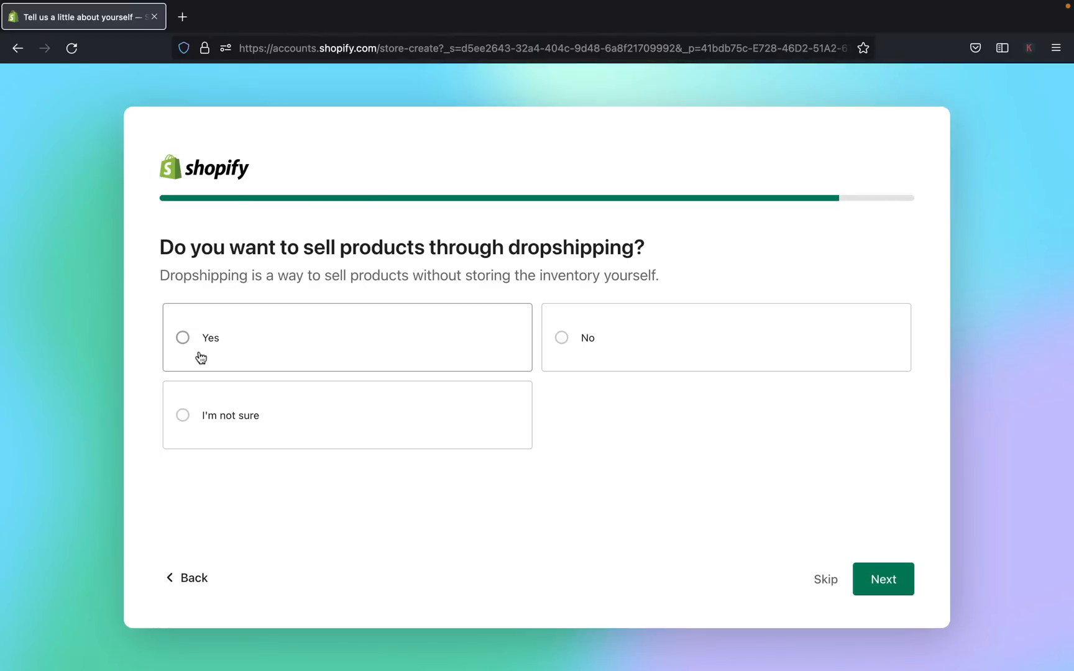
- Answer No to selling through dropshipping and name the store "cute cases"
{"action": "left_click", "coordinate": [565, 340]}
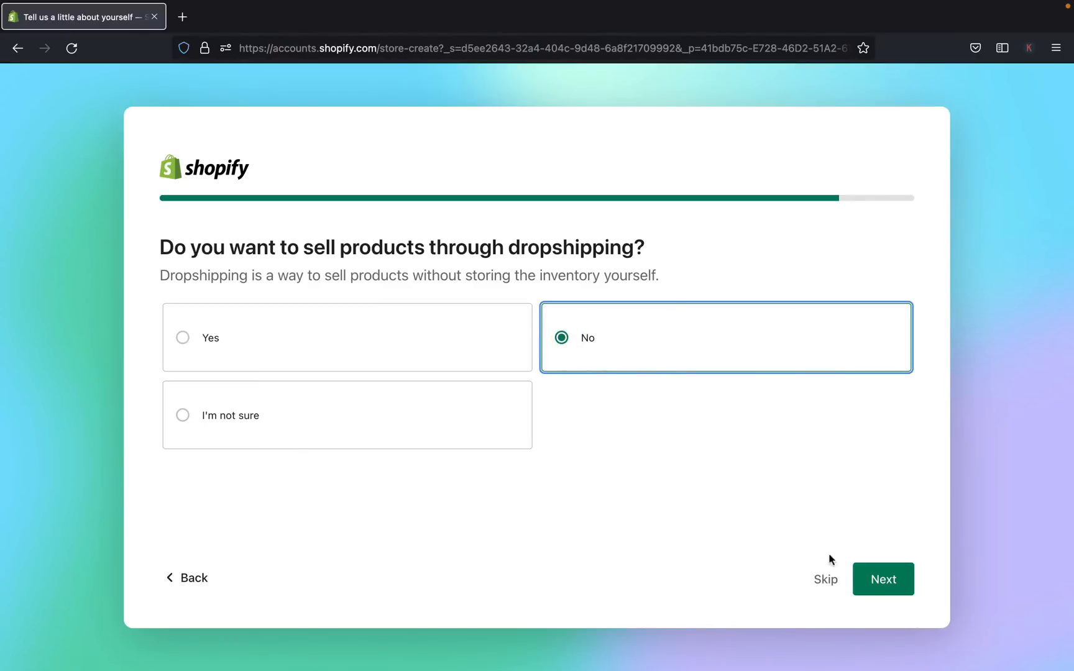
{"action": "left_click", "coordinate": [884, 579]}
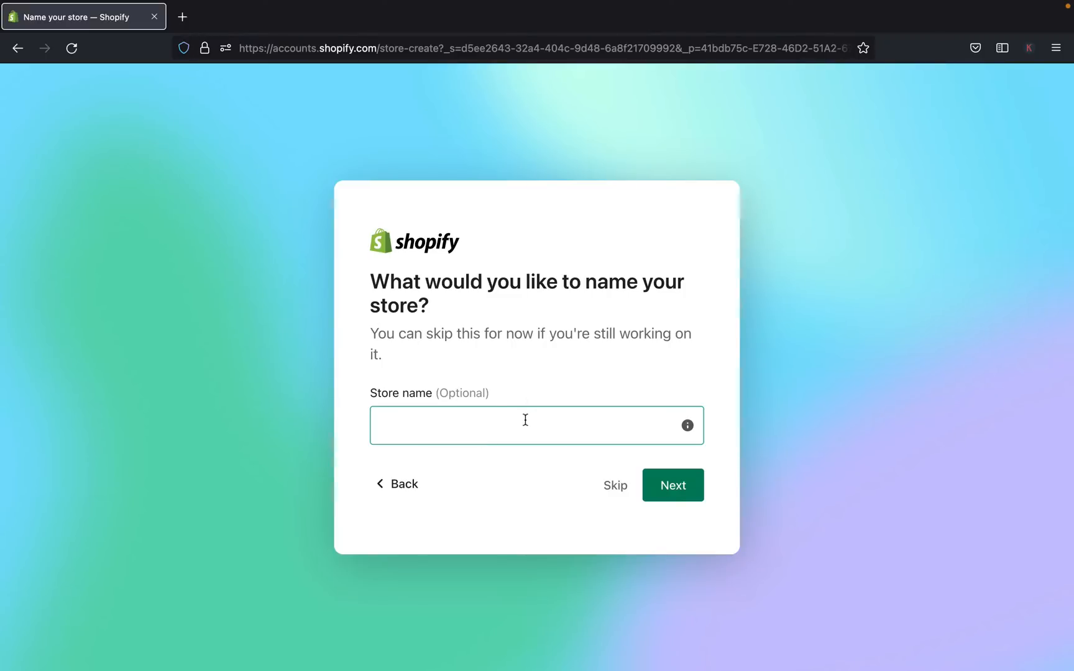
{"action": "left_click", "coordinate": [549, 414]}
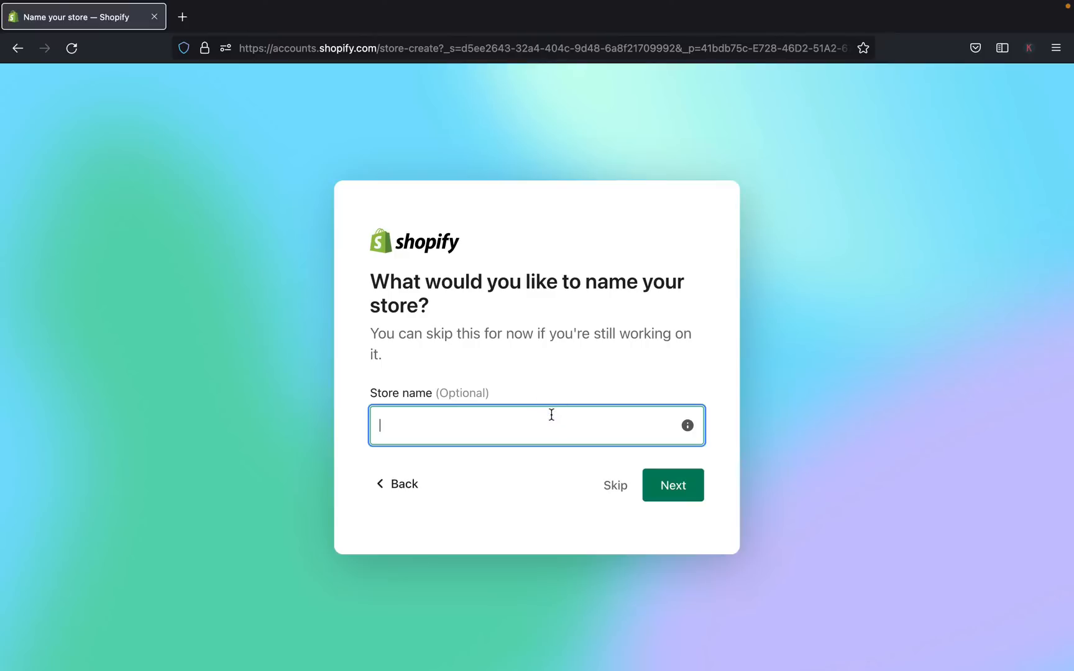
{"action": "type", "text": "cu"}
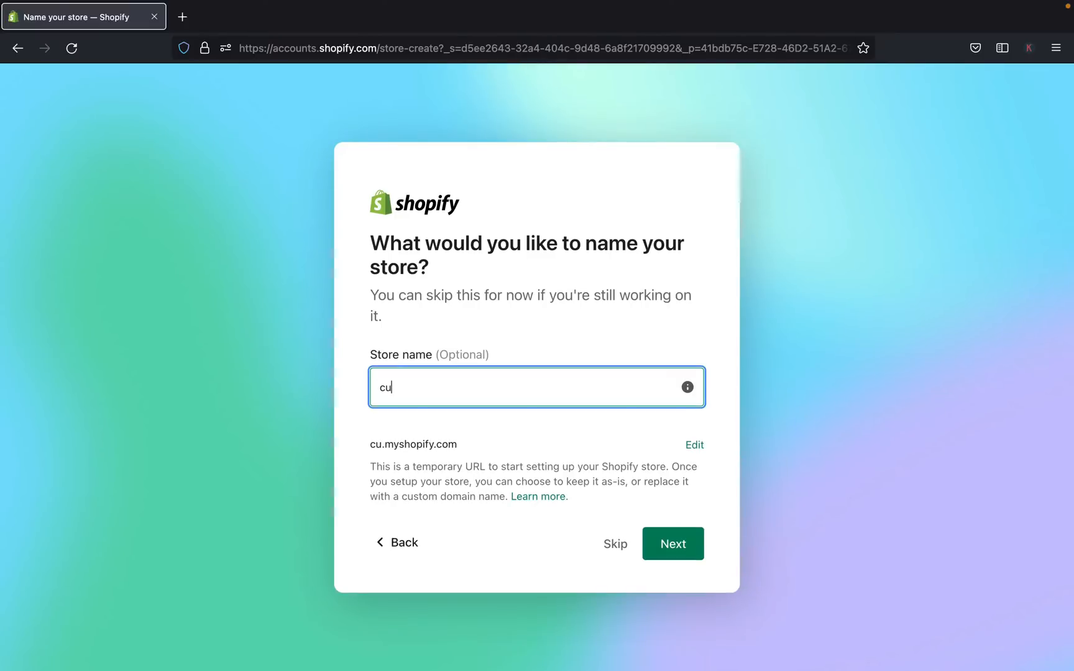
{"action": "type", "text": "te cases"}
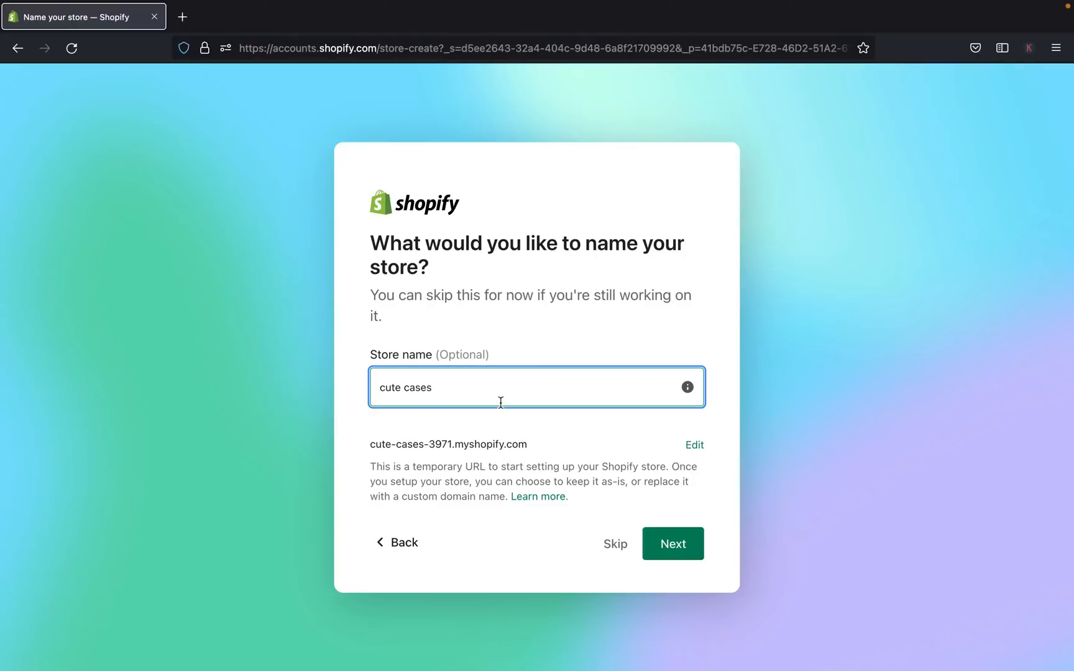
{"action": "left_click", "coordinate": [675, 549]}
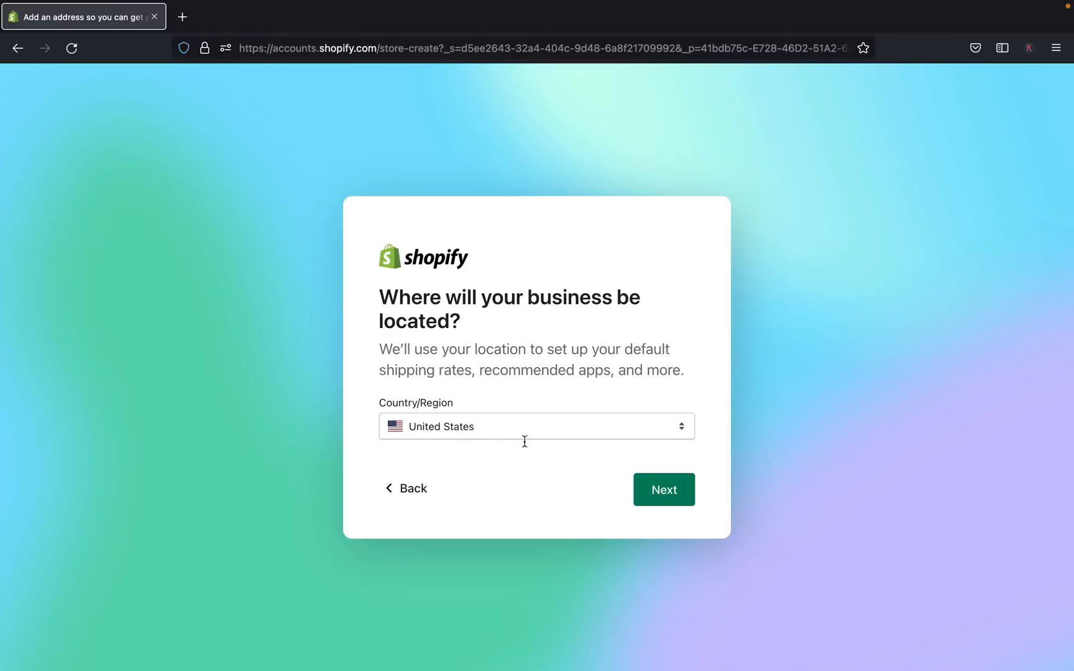
- Keep United States as the business location and create the Shopify account by continuing with Google
{"action": "left_click", "coordinate": [681, 427]}
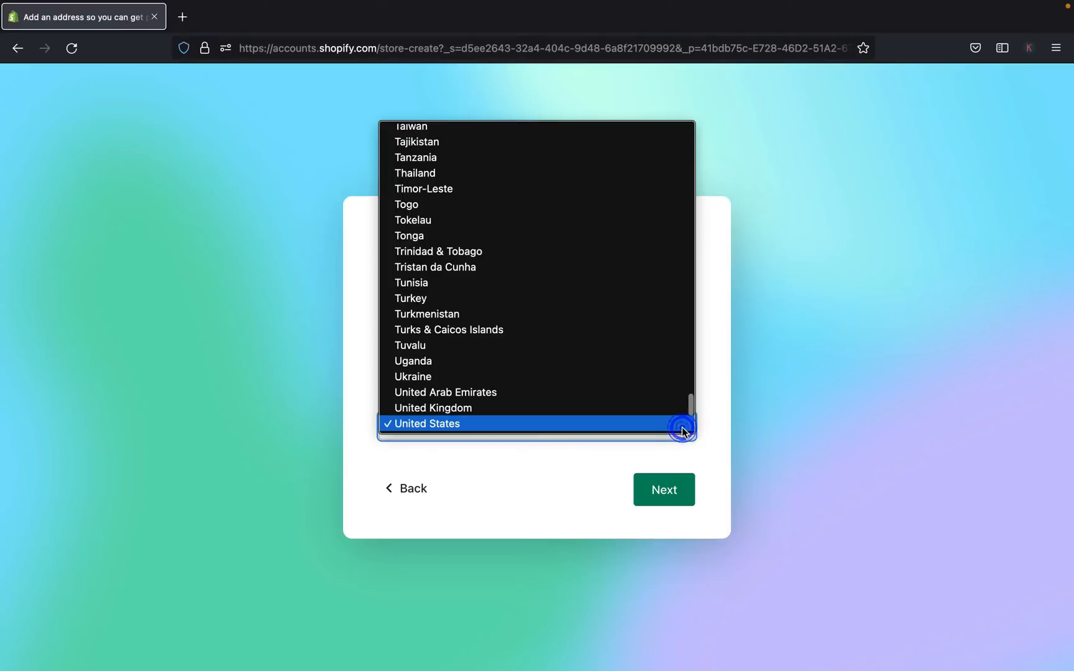
{"action": "scroll", "coordinate": [582, 373], "scroll_direction": "down", "scroll_amount": 2}
{"action": "scroll", "coordinate": [582, 372], "scroll_direction": "down", "scroll_amount": 3}
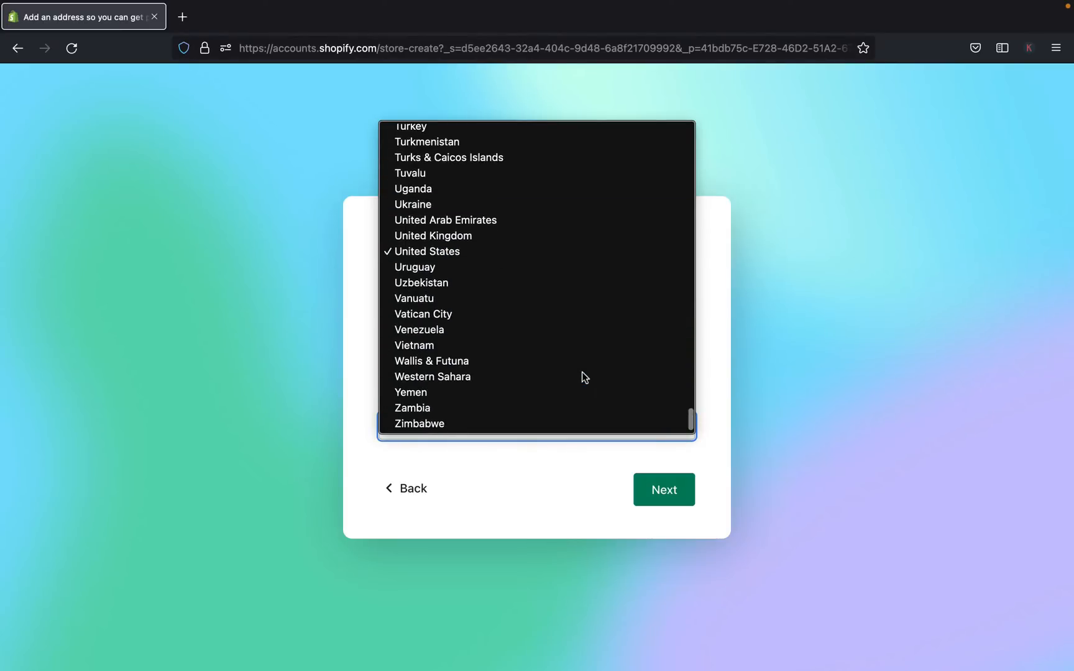
{"action": "scroll", "coordinate": [582, 372], "scroll_direction": "up", "scroll_amount": 20}
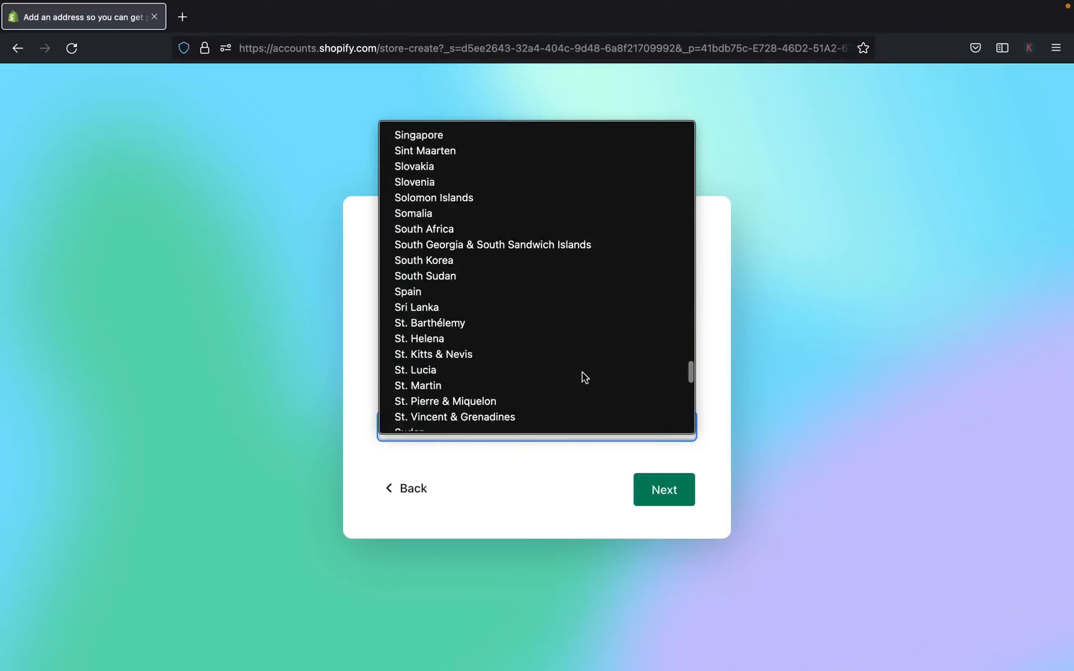
{"action": "left_click", "coordinate": [526, 513]}
{"action": "left_click", "coordinate": [649, 503]}
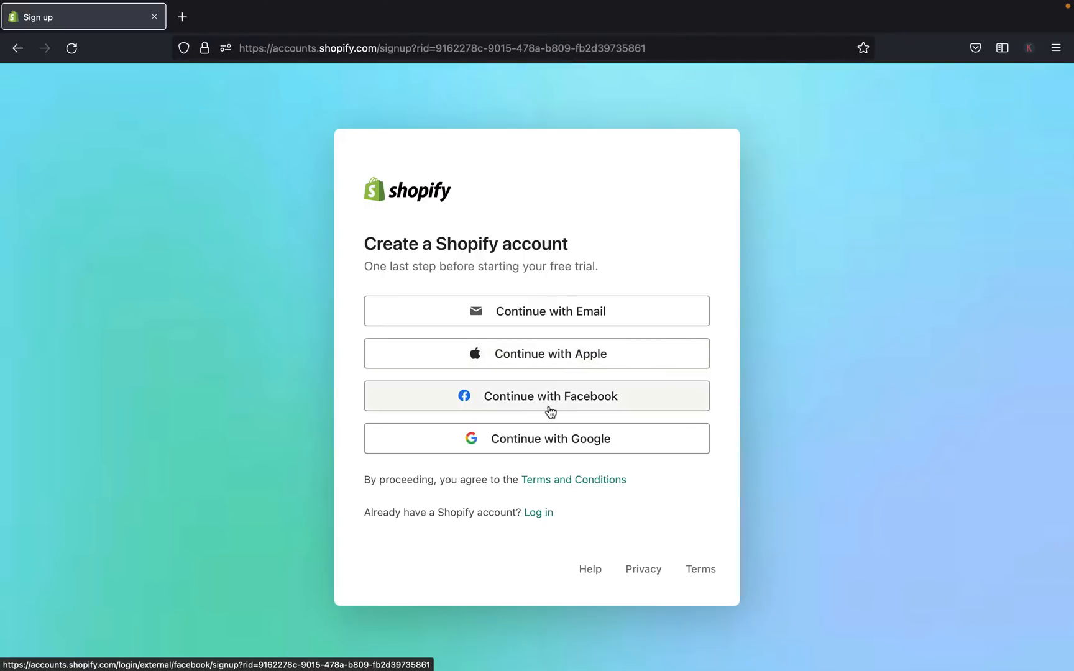
{"action": "left_click", "coordinate": [542, 446]}
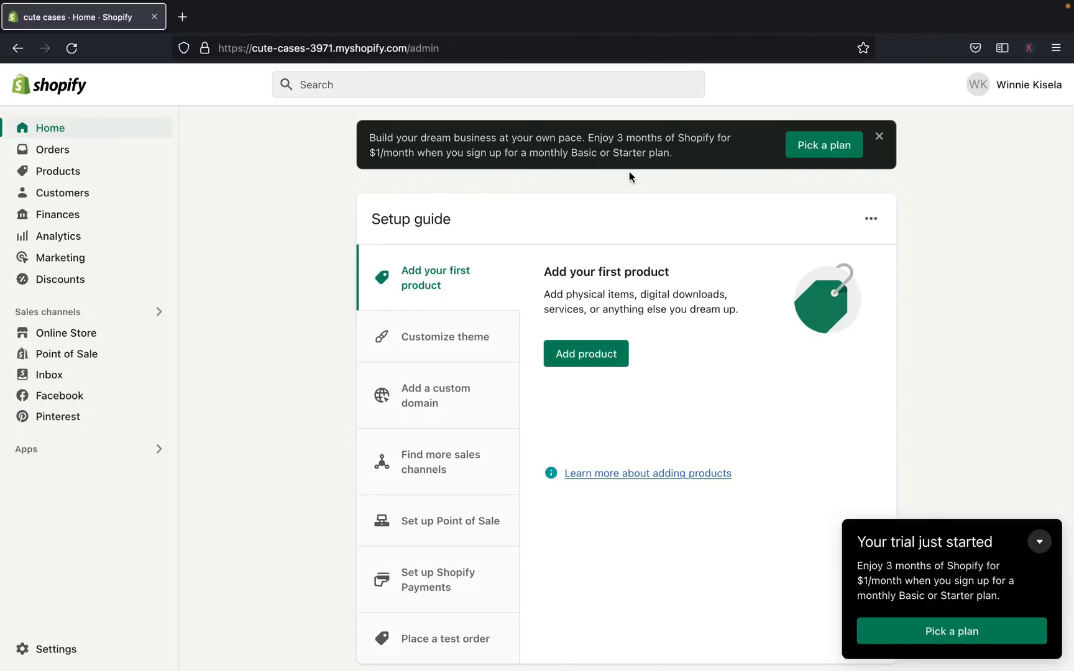
- Clear the plan offer and trial notice from the admin home page and open the store details settings
{"action": "left_click", "coordinate": [880, 138]}
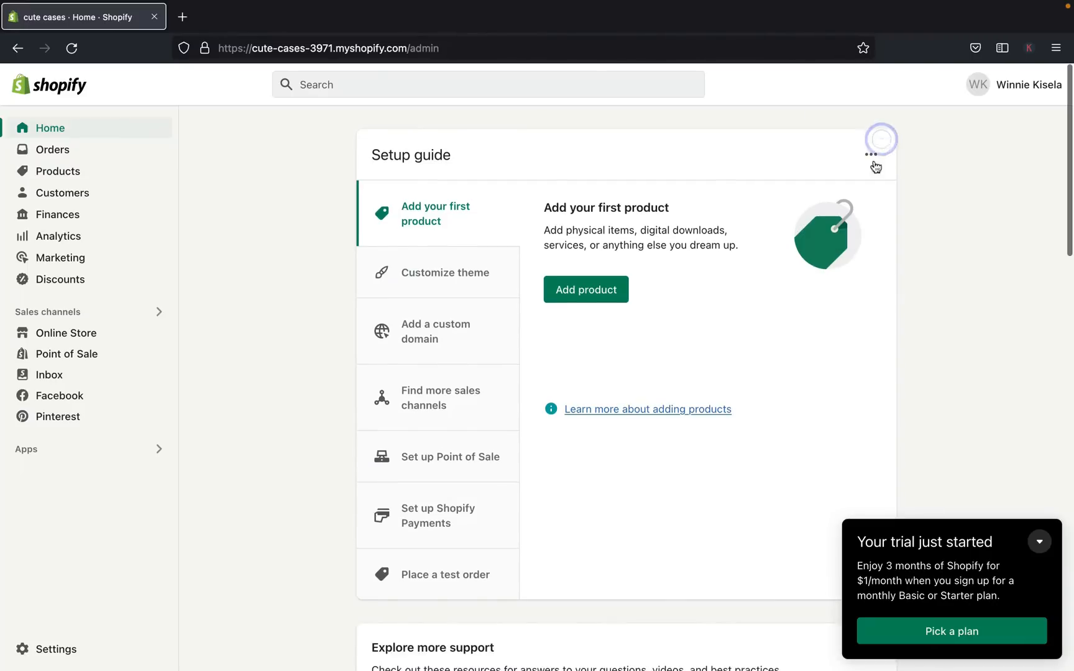
{"action": "left_click", "coordinate": [1040, 542]}
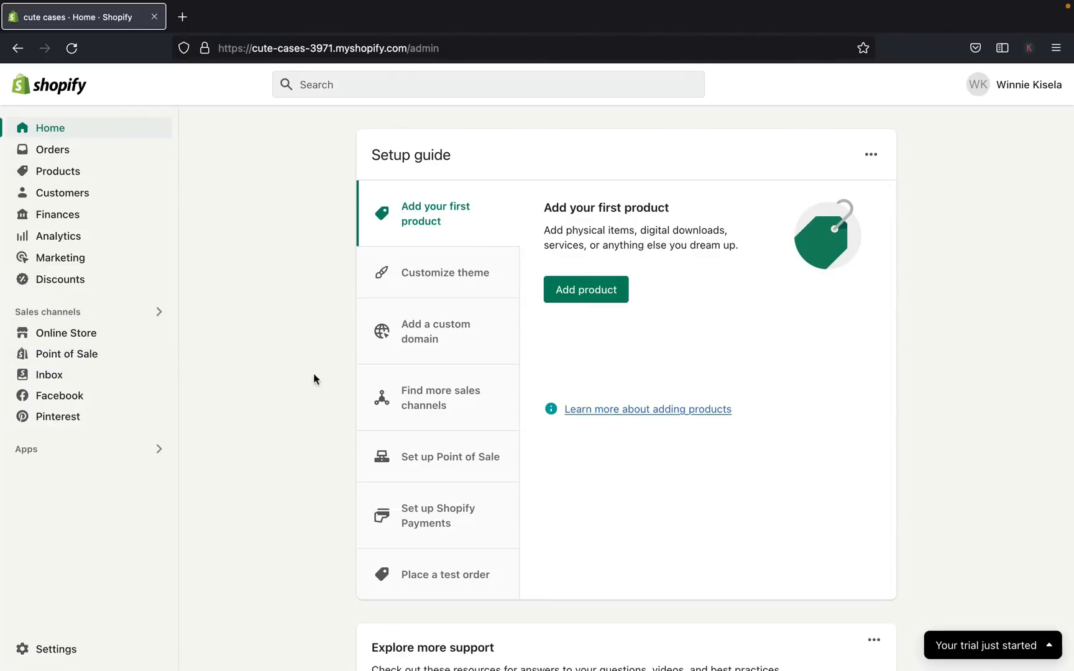
{"action": "left_click", "coordinate": [55, 650]}
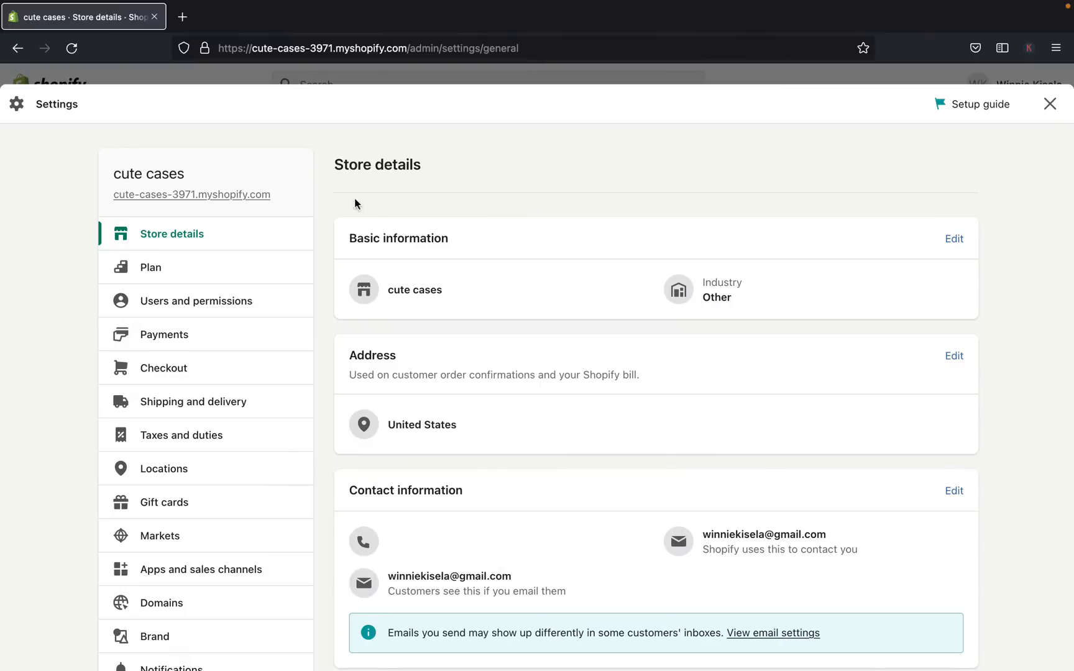
{"action": "scroll", "coordinate": [343, 198], "scroll_direction": "down", "scroll_amount": 1}
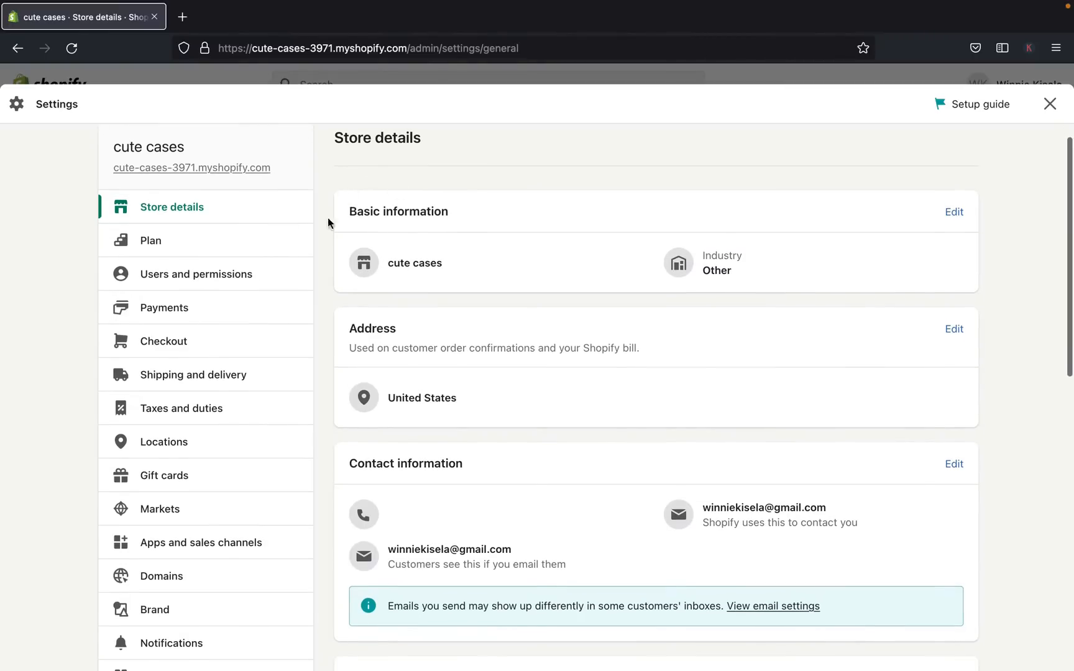
{"action": "scroll", "coordinate": [429, 317], "scroll_direction": "up", "scroll_amount": 1}
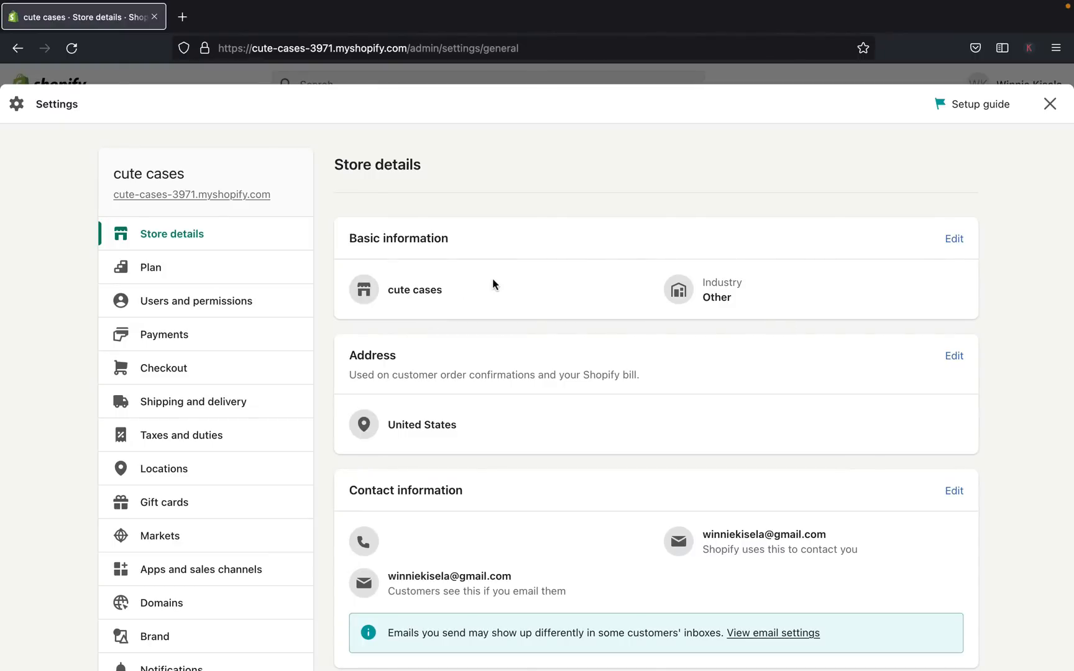
- Edit the basic information to capitalize the store name as "Cute Cases"
{"action": "left_click", "coordinate": [956, 241]}
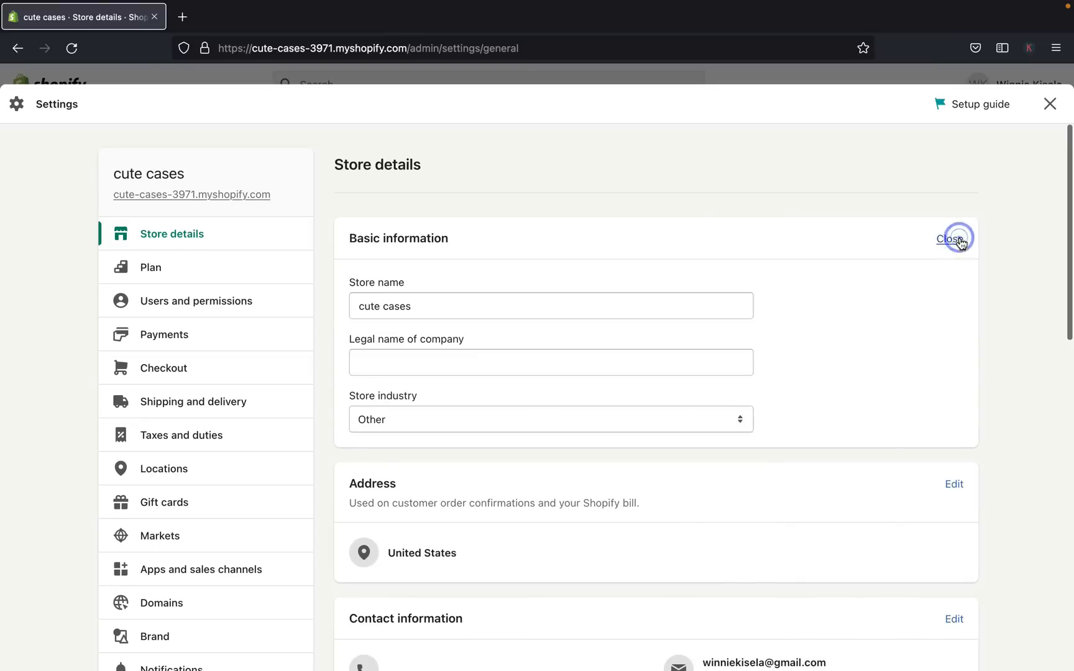
{"action": "left_click", "coordinate": [503, 309]}
{"action": "left_click", "coordinate": [362, 308]}
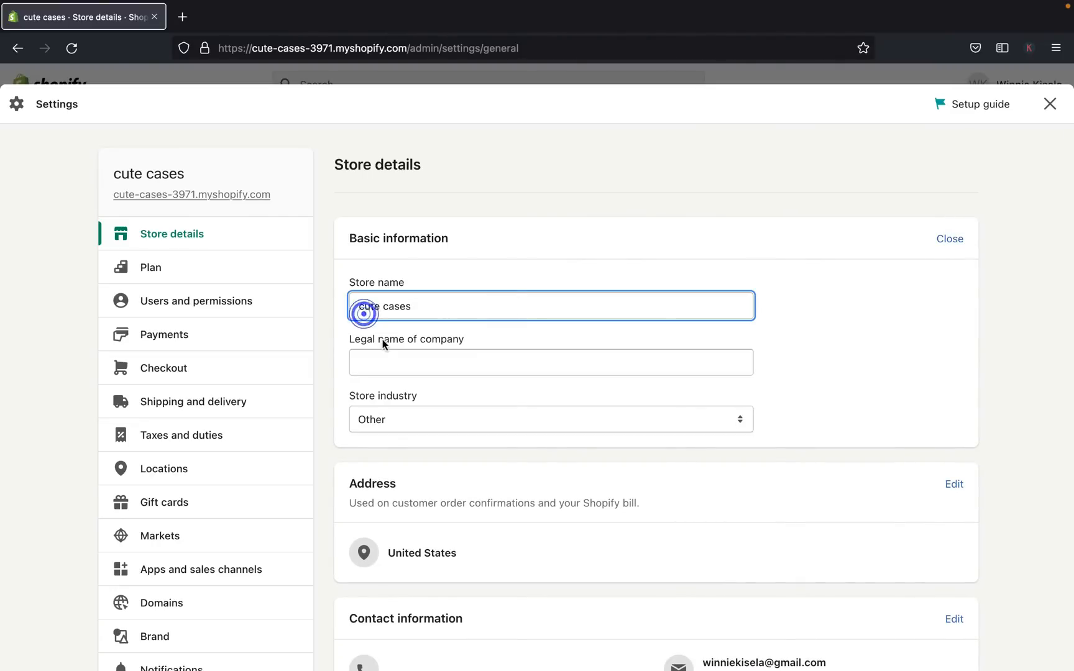
{"action": "key", "text": "BackSpace"}
{"action": "type", "text": "C"}
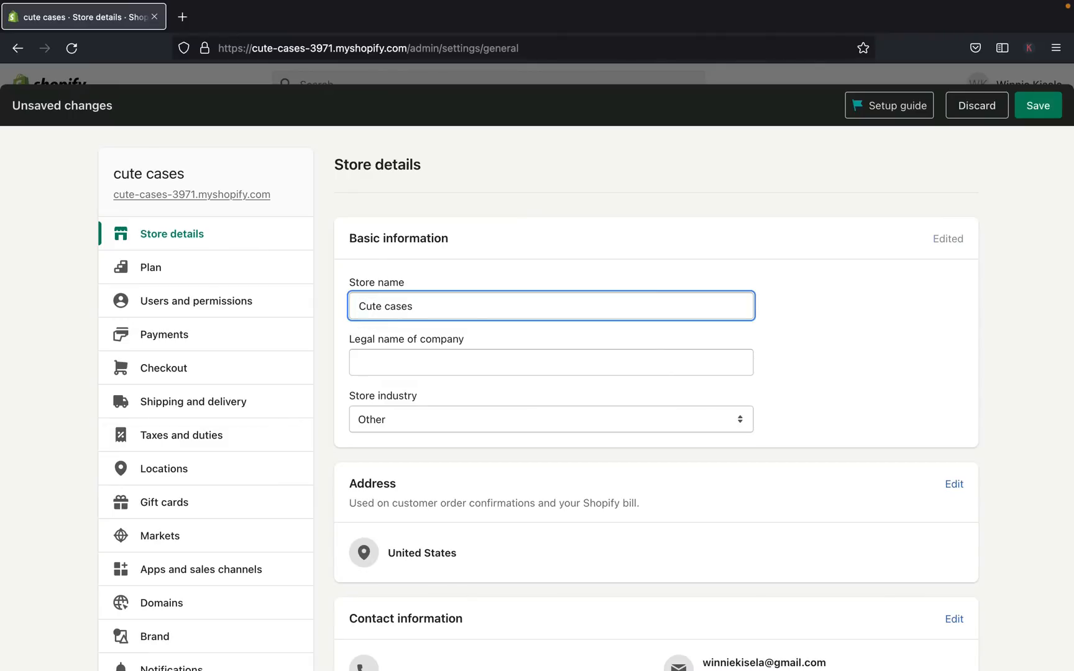
{"action": "left_click", "coordinate": [388, 309]}
{"action": "key", "text": "BackSpace"}
{"action": "type", "text": "C"}
- Review the store industry options, the contact information fields and the store currency section in the store details
{"action": "left_click", "coordinate": [745, 421]}
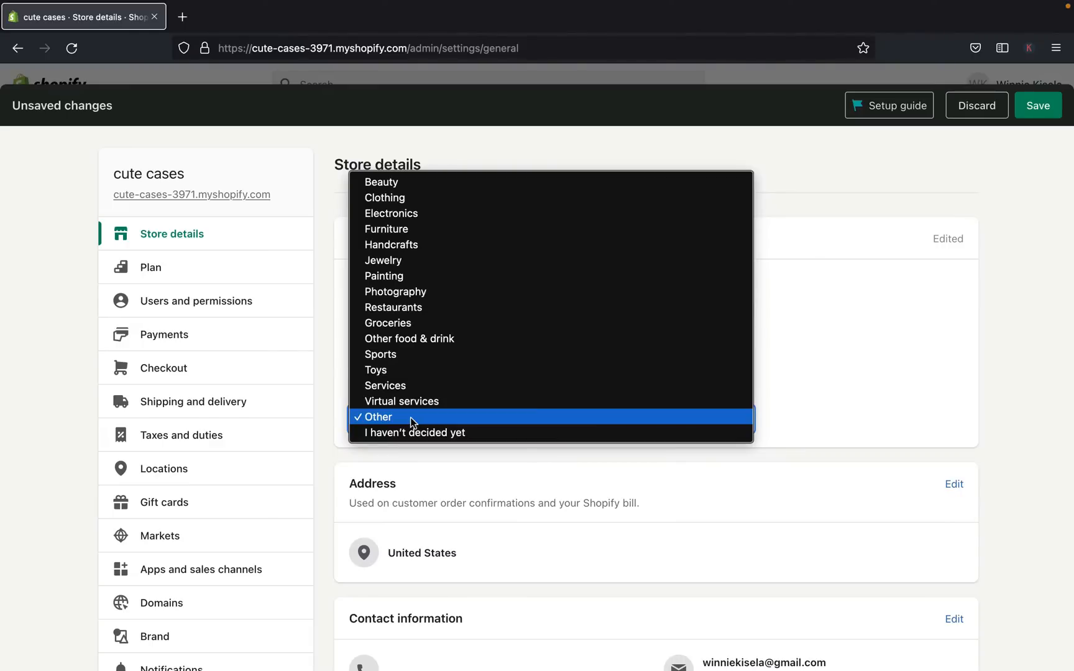
{"action": "left_click", "coordinate": [874, 356]}
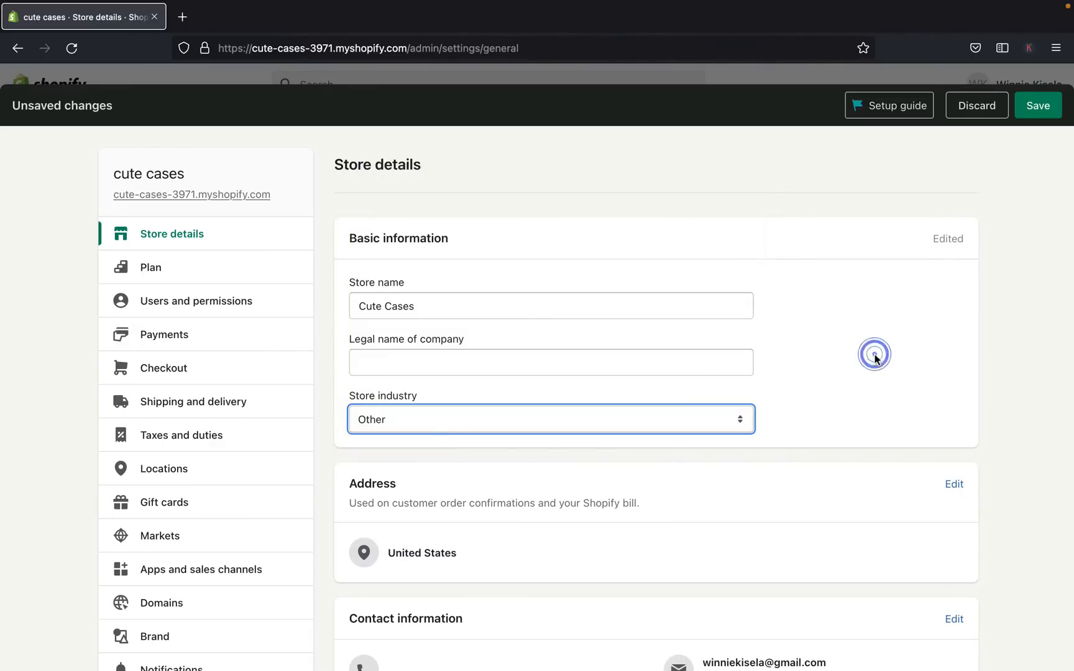
{"action": "scroll", "coordinate": [427, 439], "scroll_direction": "down", "scroll_amount": 5}
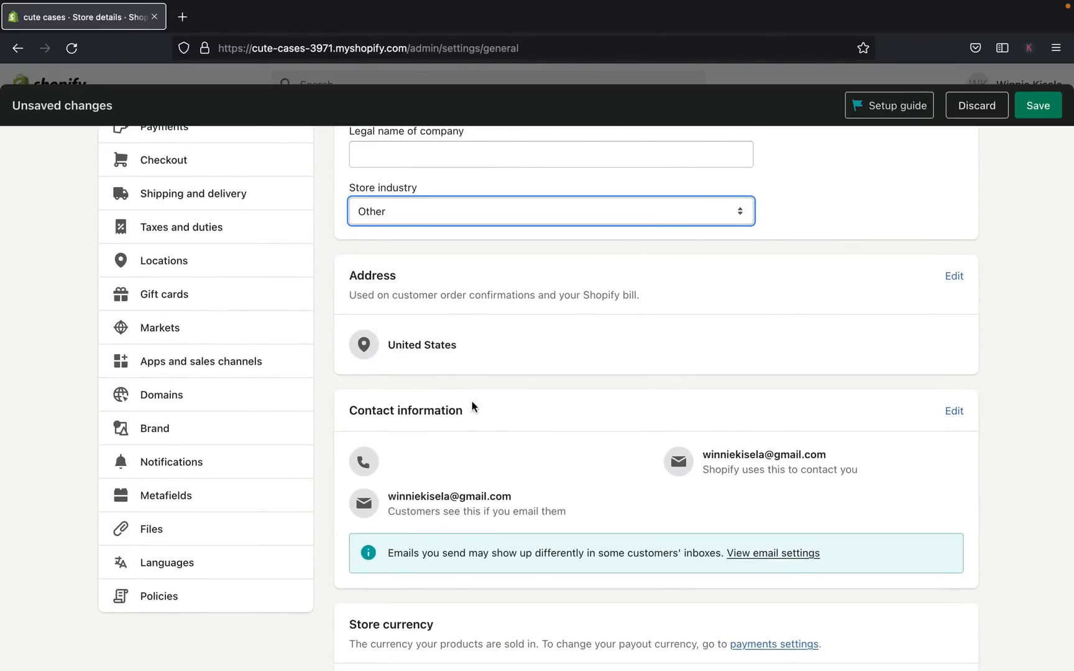
{"action": "scroll", "coordinate": [473, 404], "scroll_direction": "down", "scroll_amount": 3}
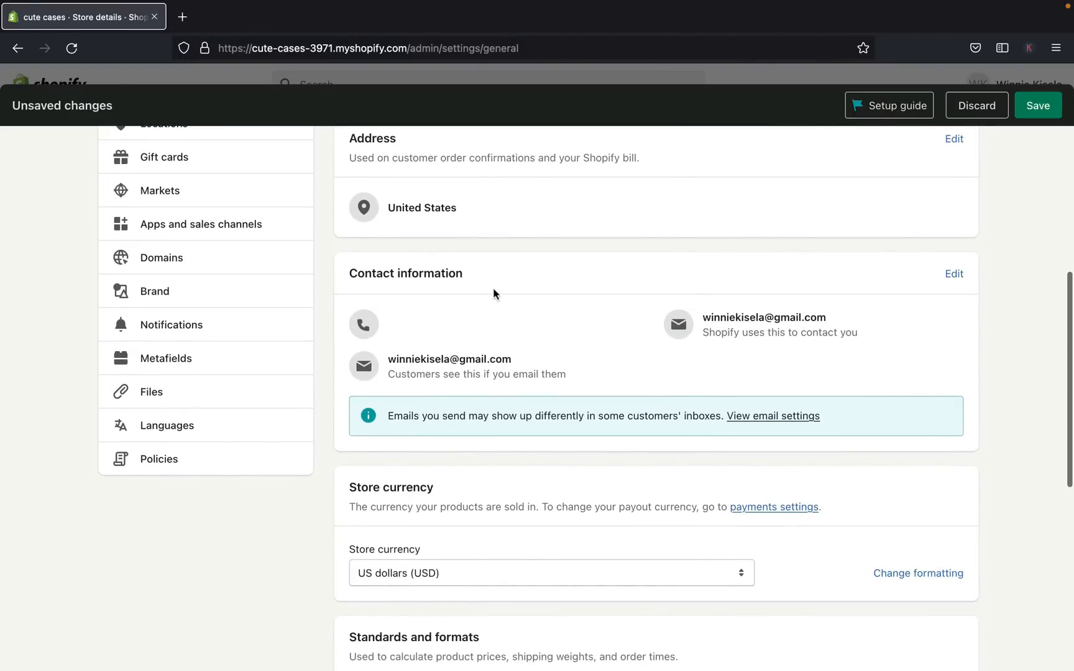
{"action": "left_click", "coordinate": [956, 275]}
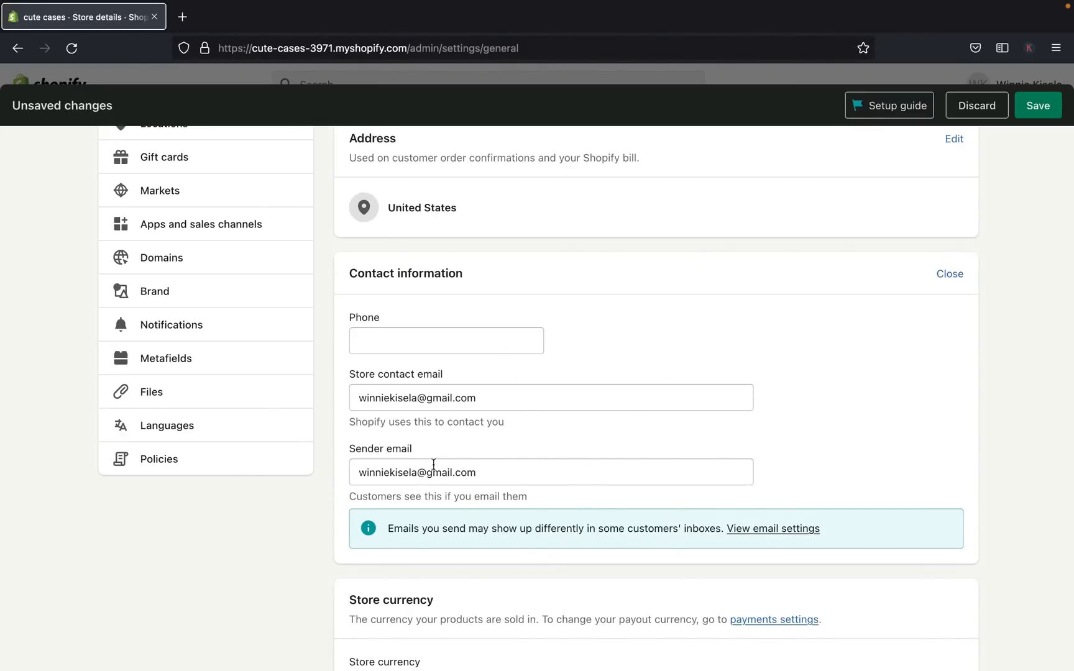
{"action": "left_click", "coordinate": [949, 274]}
{"action": "scroll", "coordinate": [738, 445], "scroll_direction": "down", "scroll_amount": 3}
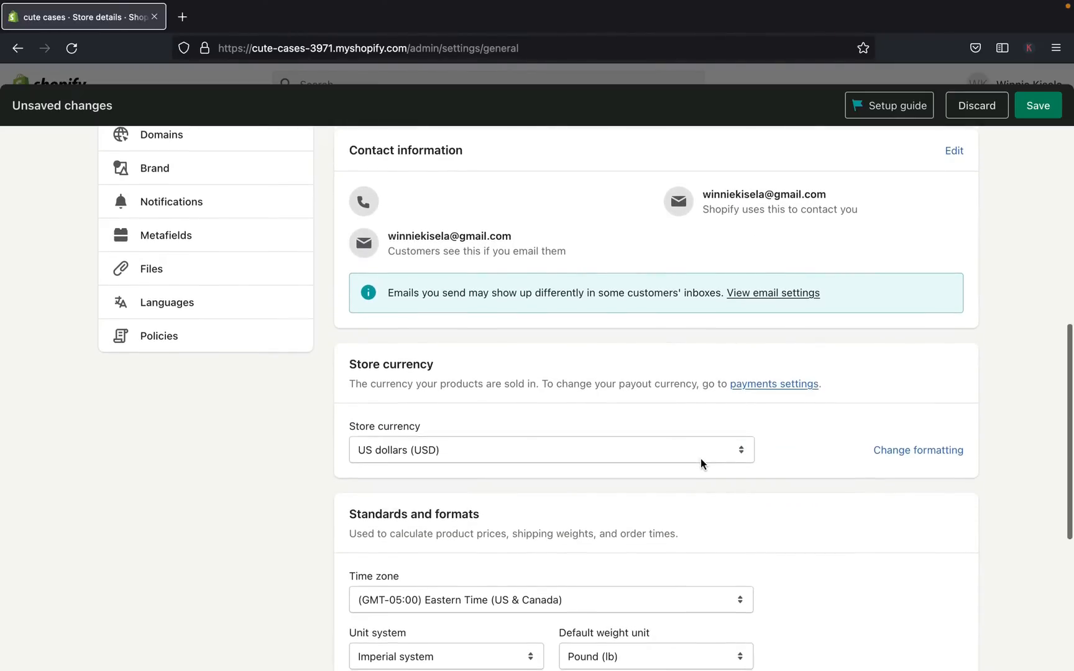
- Review the available store currencies and the Standards and formats section in the store details
{"action": "scroll", "coordinate": [703, 463], "scroll_direction": "down", "scroll_amount": 2}
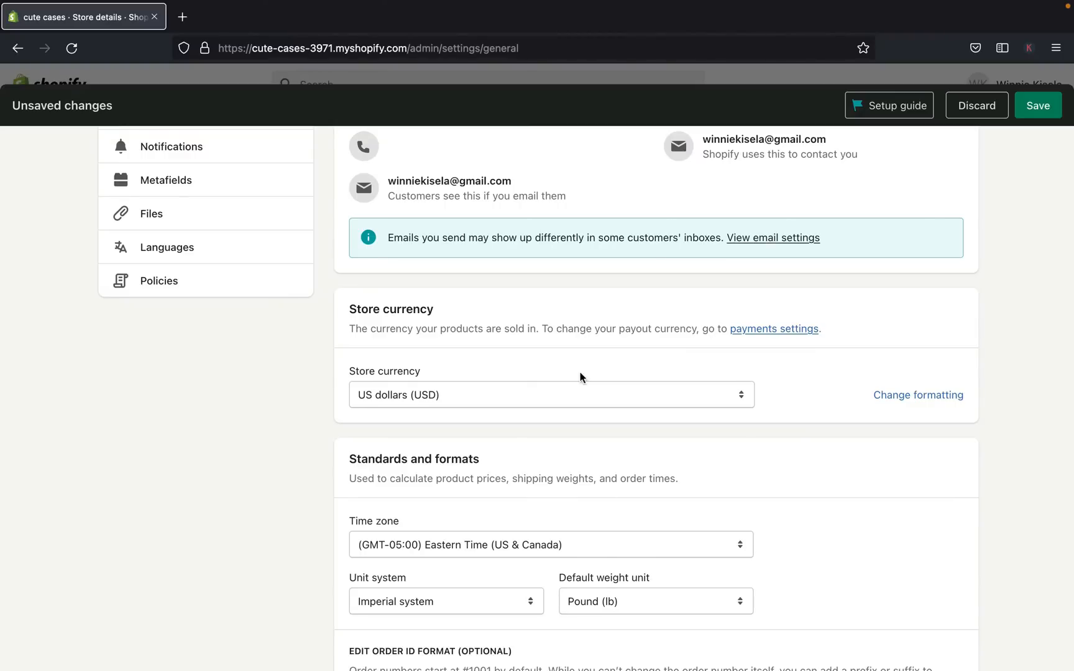
{"action": "left_click", "coordinate": [744, 398]}
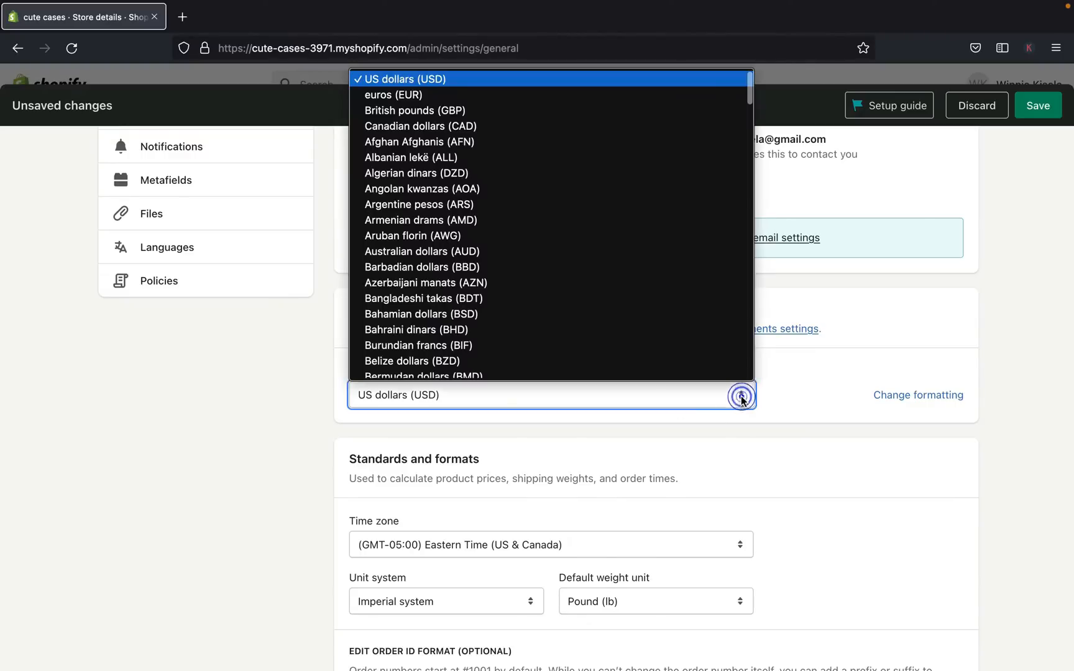
{"action": "scroll", "coordinate": [509, 297], "scroll_direction": "down", "scroll_amount": 5}
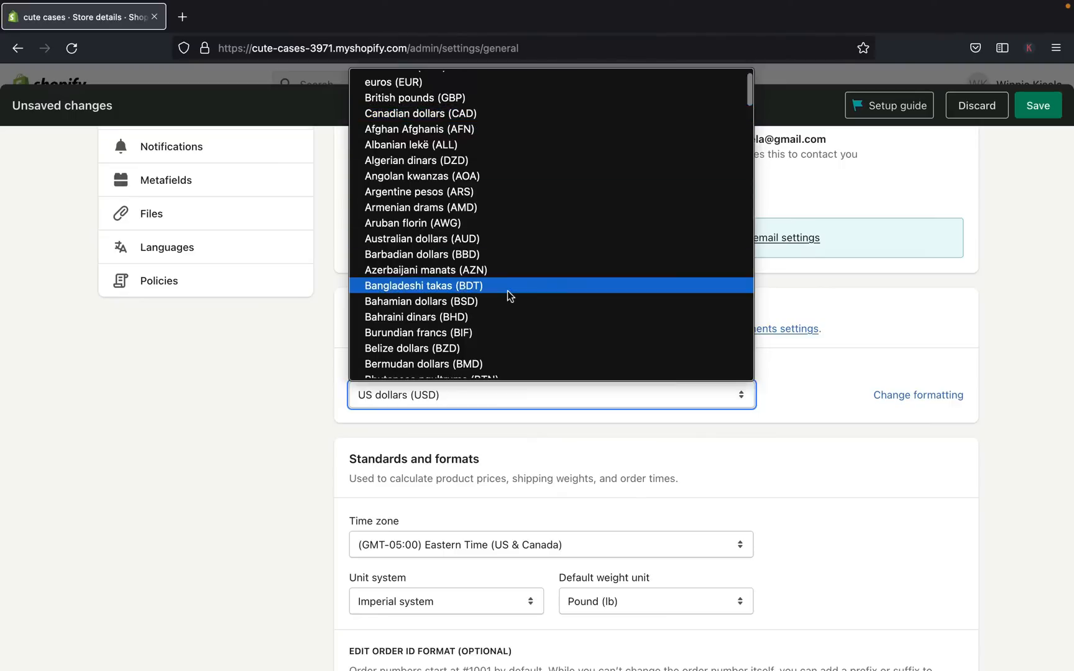
{"action": "left_click", "coordinate": [835, 366]}
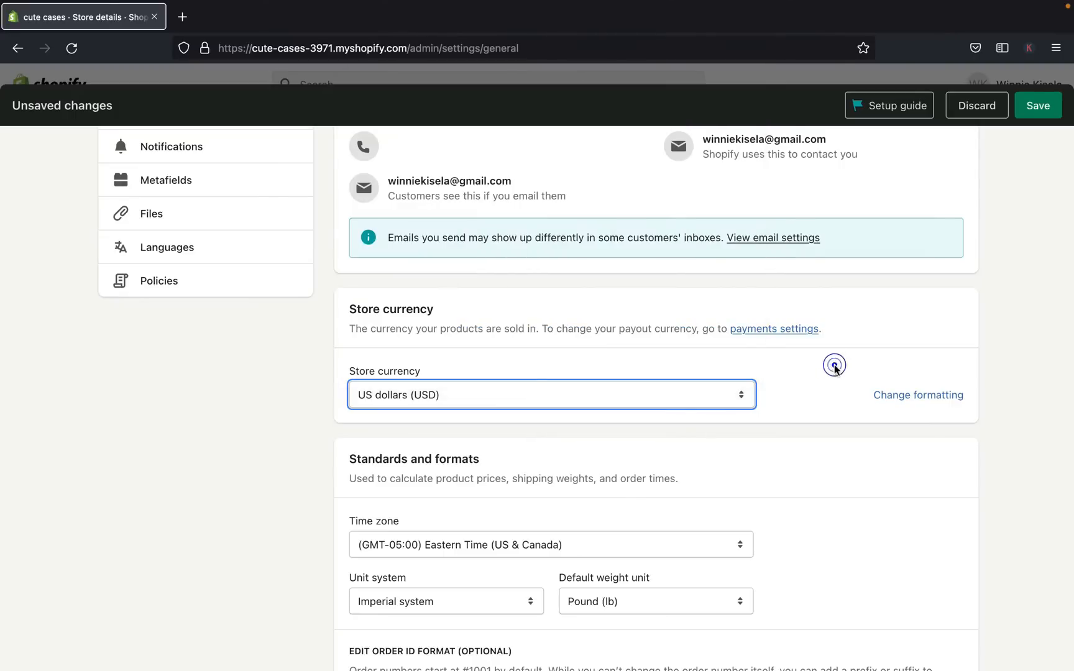
{"action": "scroll", "coordinate": [705, 394], "scroll_direction": "down", "scroll_amount": 5}
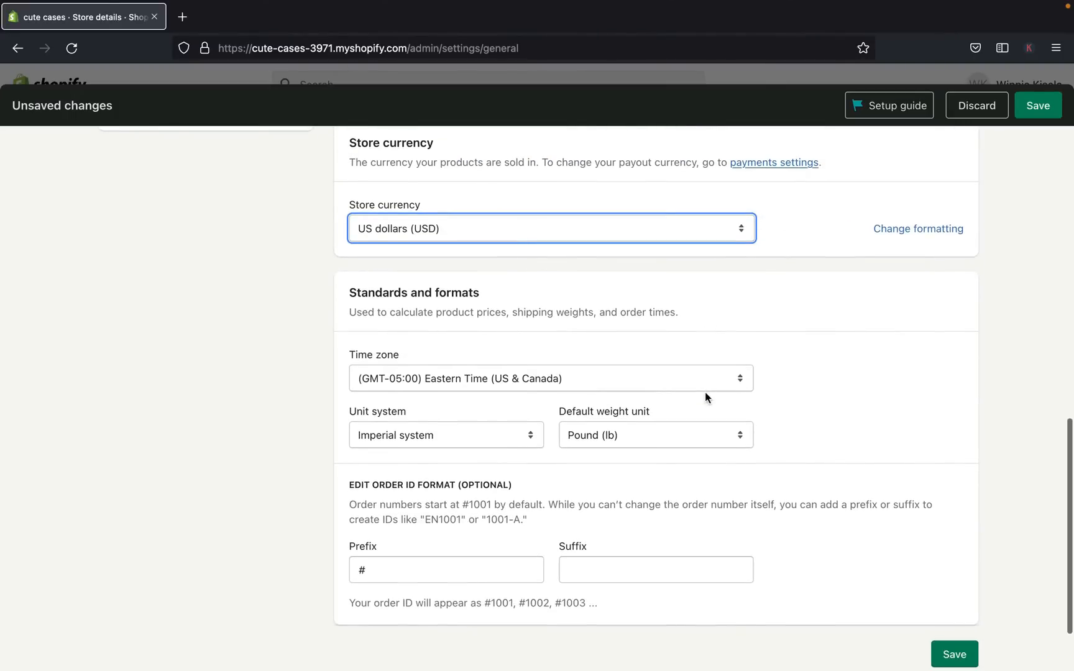
{"action": "scroll", "coordinate": [669, 350], "scroll_direction": "up", "scroll_amount": 10}
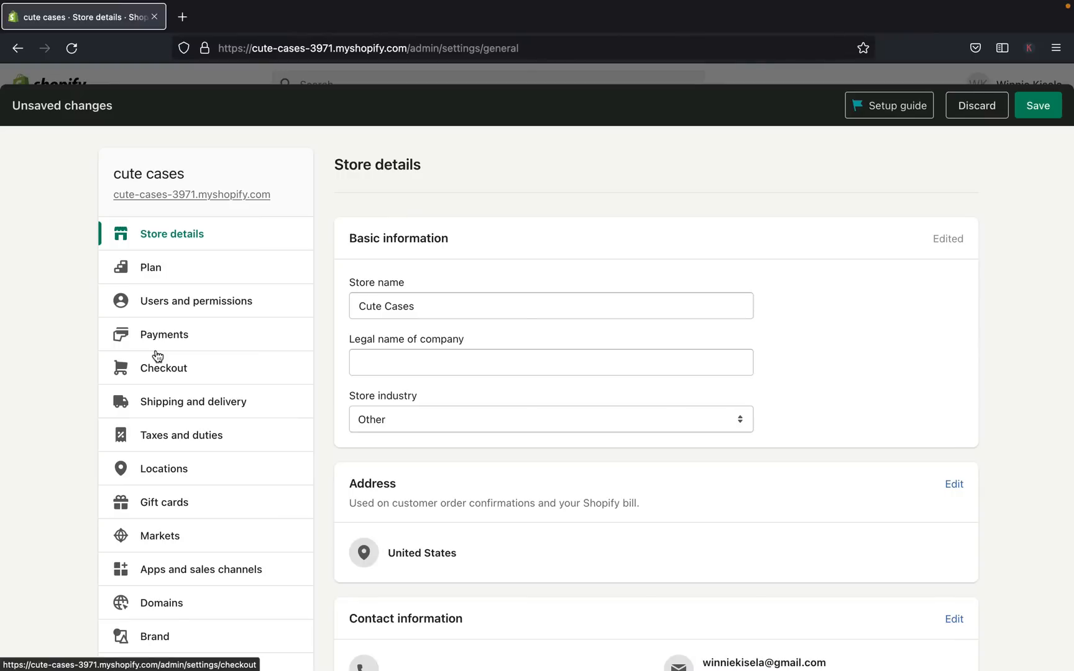
- Open the Payments settings, examine the list of third-party payment providers and return to the Payments page
{"action": "left_click", "coordinate": [170, 337]}
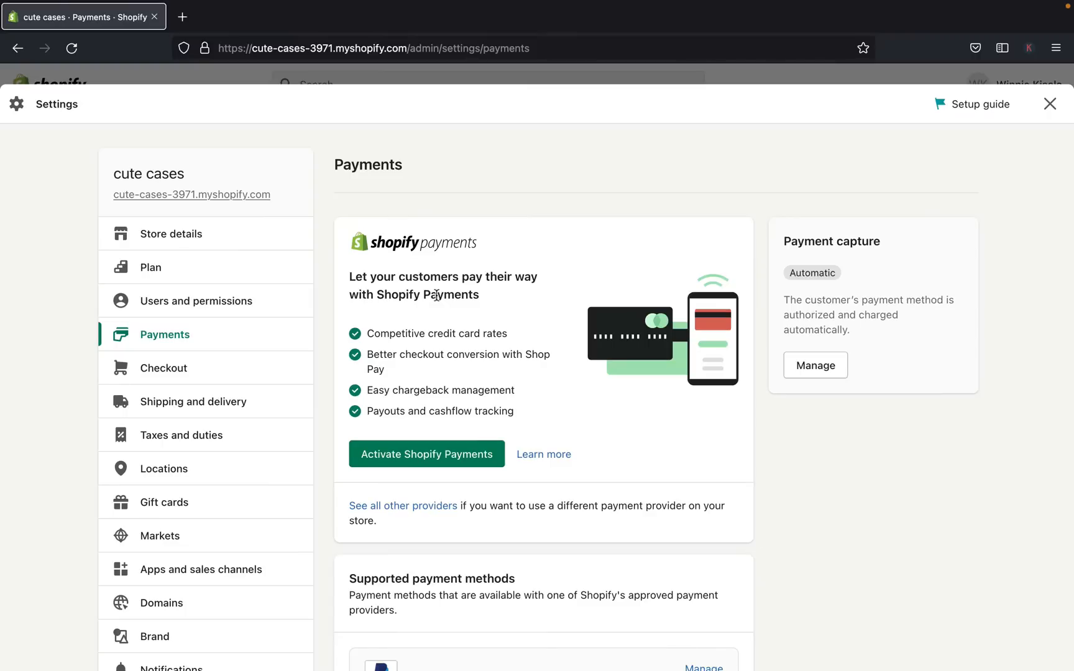
{"action": "scroll", "coordinate": [437, 296], "scroll_direction": "down", "scroll_amount": 1}
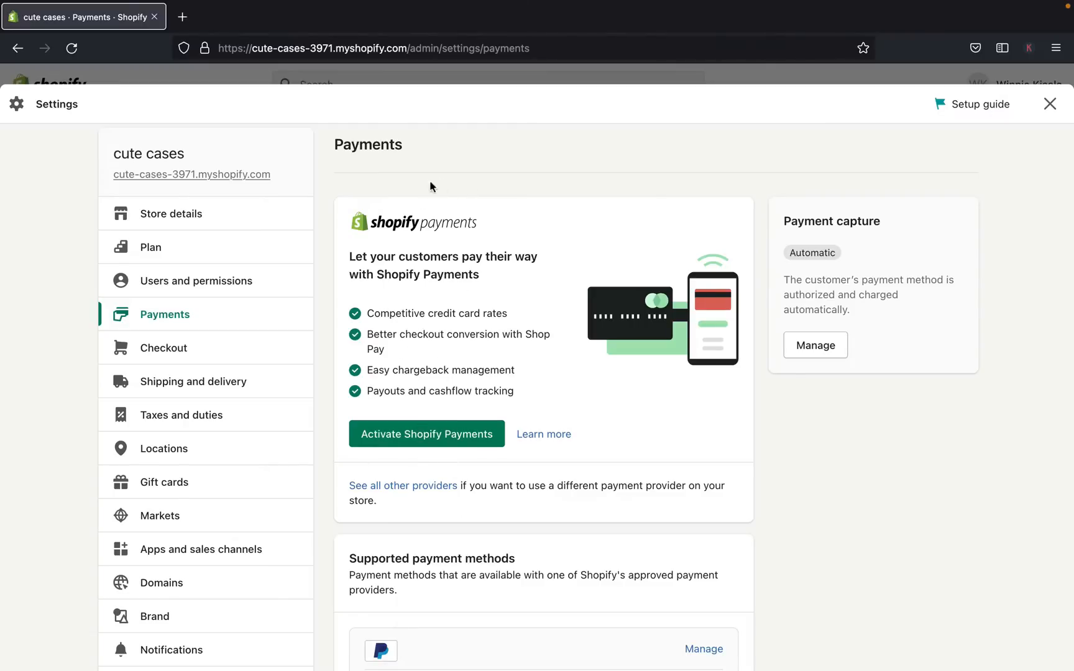
{"action": "scroll", "coordinate": [392, 447], "scroll_direction": "down", "scroll_amount": 2}
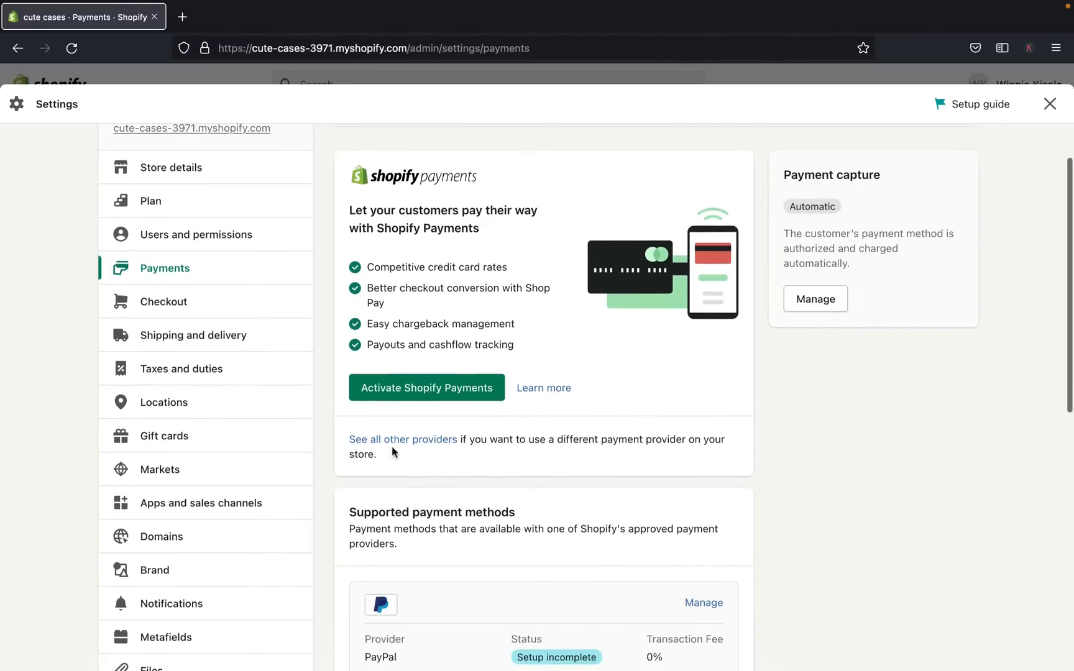
{"action": "scroll", "coordinate": [373, 398], "scroll_direction": "down", "scroll_amount": 3}
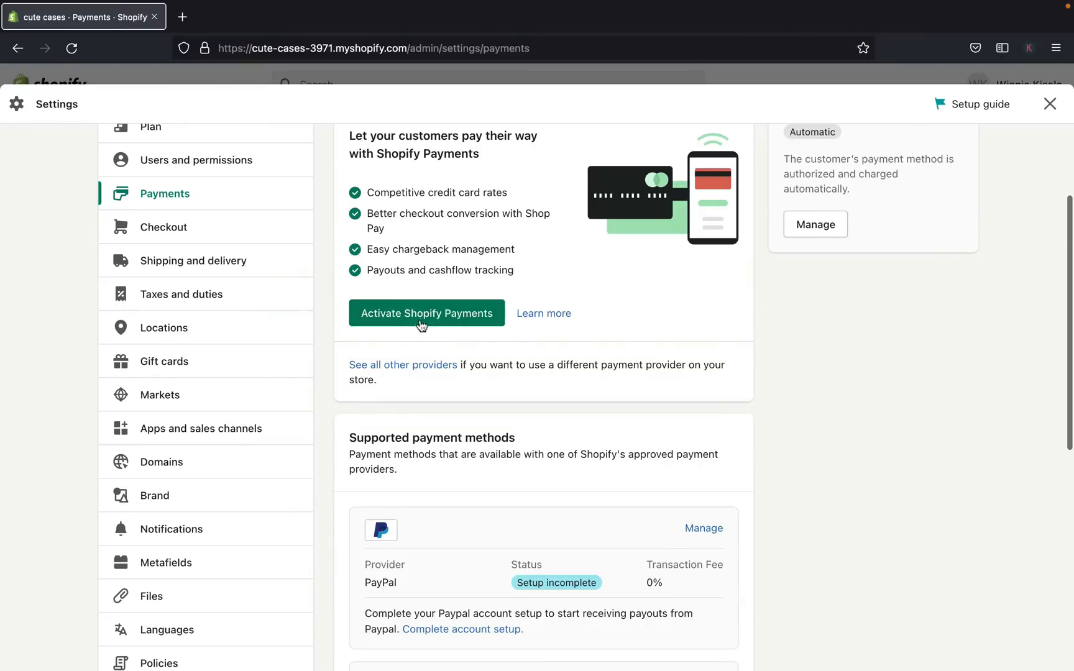
{"action": "left_click", "coordinate": [415, 370]}
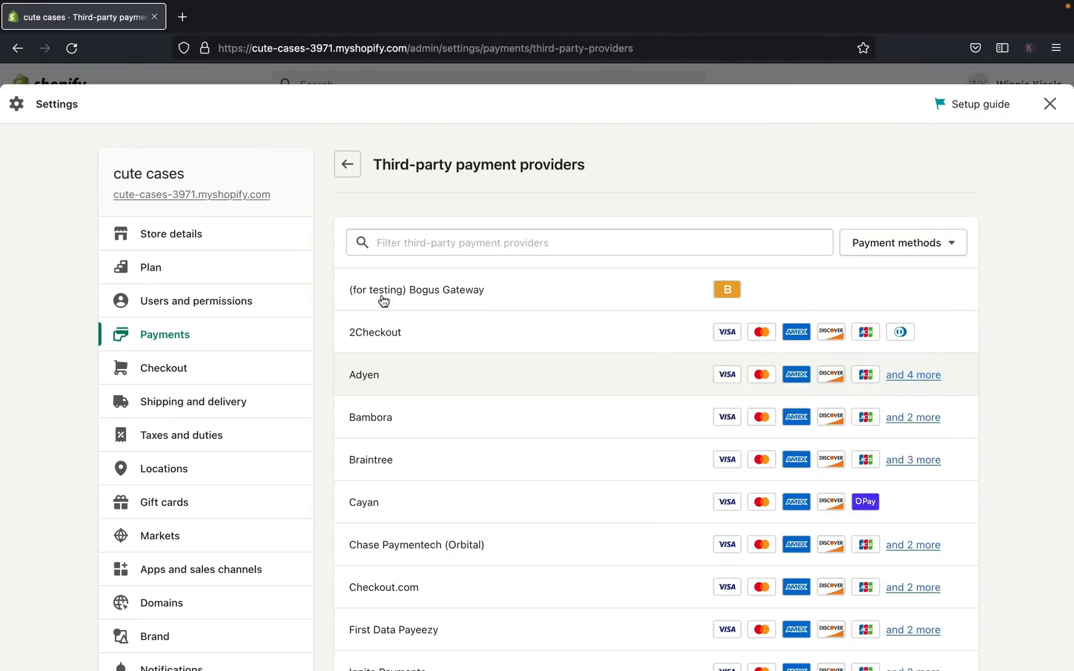
{"action": "left_click", "coordinate": [348, 164]}
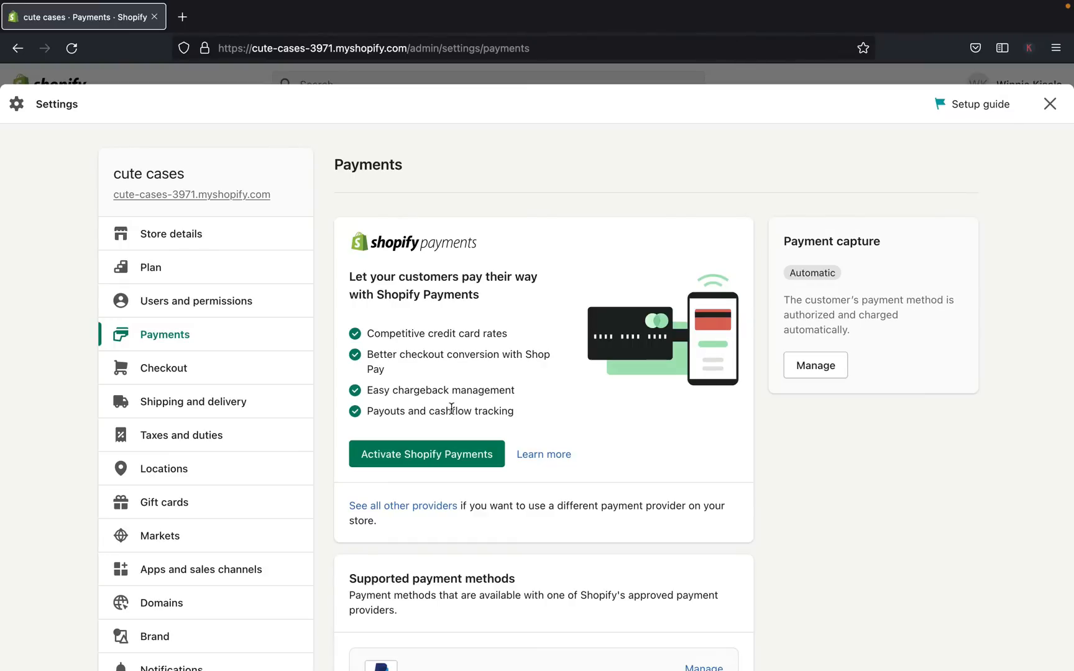
- Examine the Shopify Payments offer, the supported payment methods and the manual payment methods on the Payments page
{"action": "scroll", "coordinate": [452, 408], "scroll_direction": "down", "scroll_amount": 10}
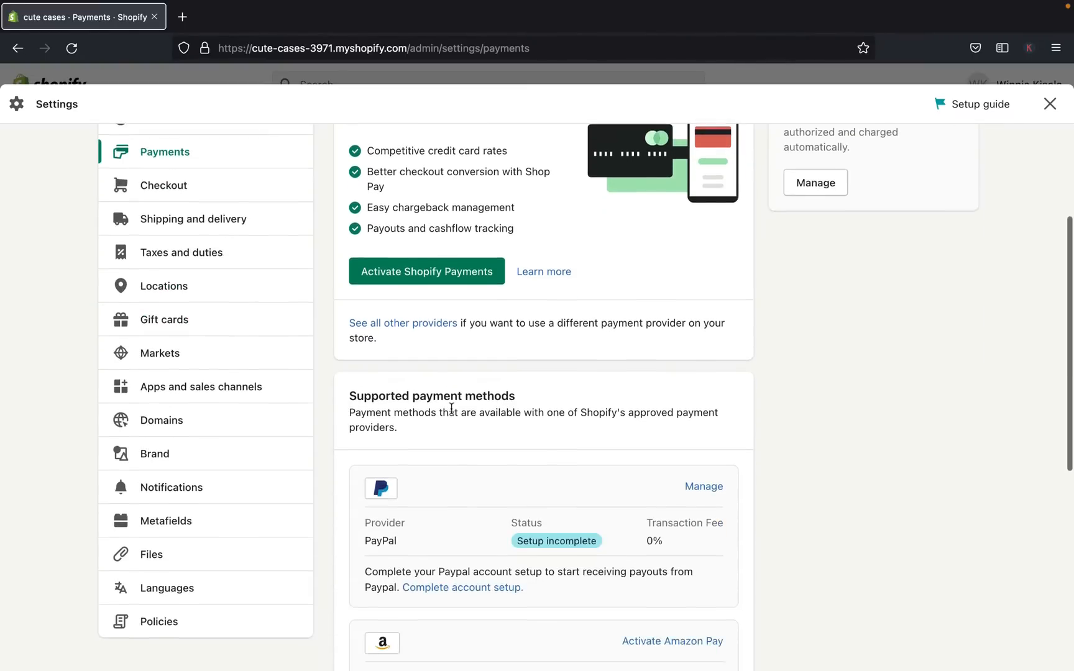
{"action": "scroll", "coordinate": [443, 373], "scroll_direction": "up", "scroll_amount": 8}
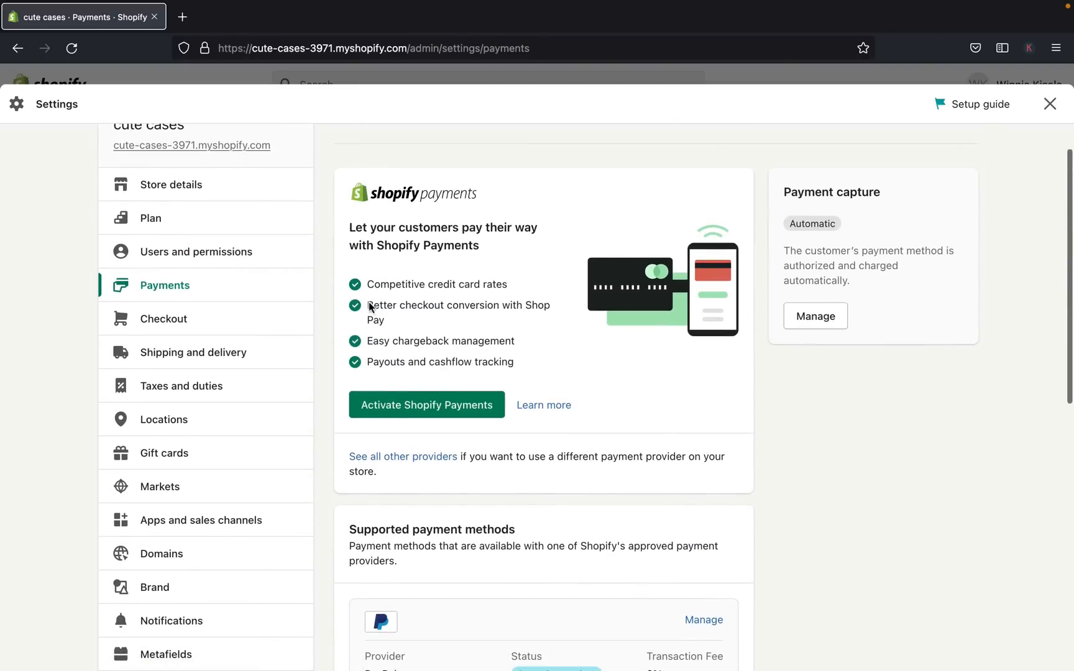
{"action": "scroll", "coordinate": [402, 377], "scroll_direction": "down", "scroll_amount": 3}
{"action": "scroll", "coordinate": [402, 374], "scroll_direction": "down", "scroll_amount": 3}
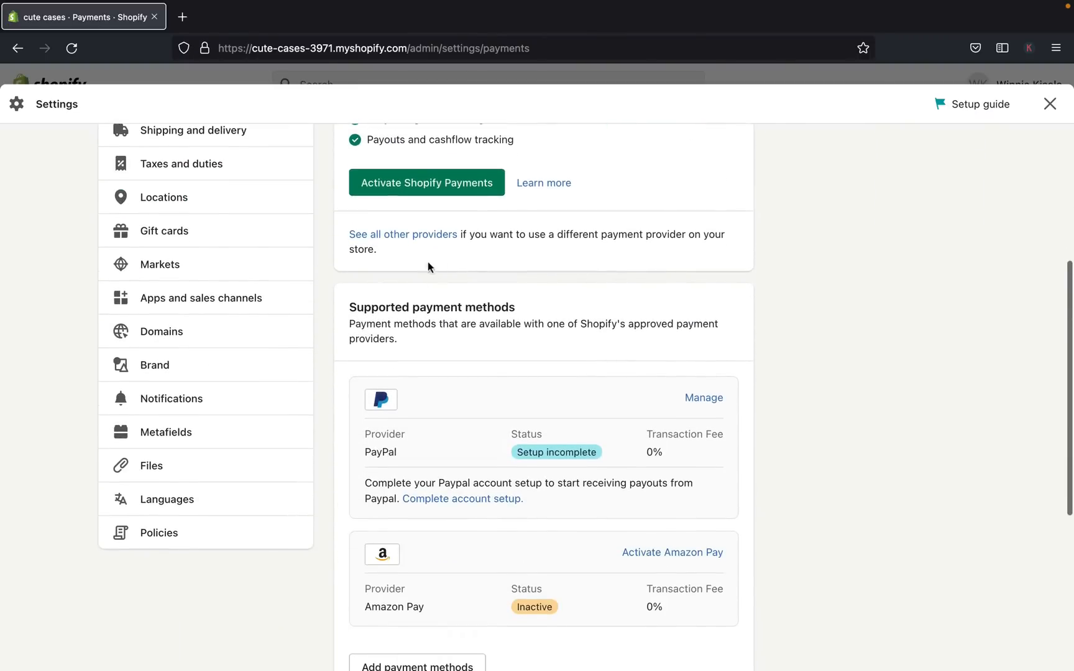
{"action": "scroll", "coordinate": [403, 450], "scroll_direction": "down", "scroll_amount": 5}
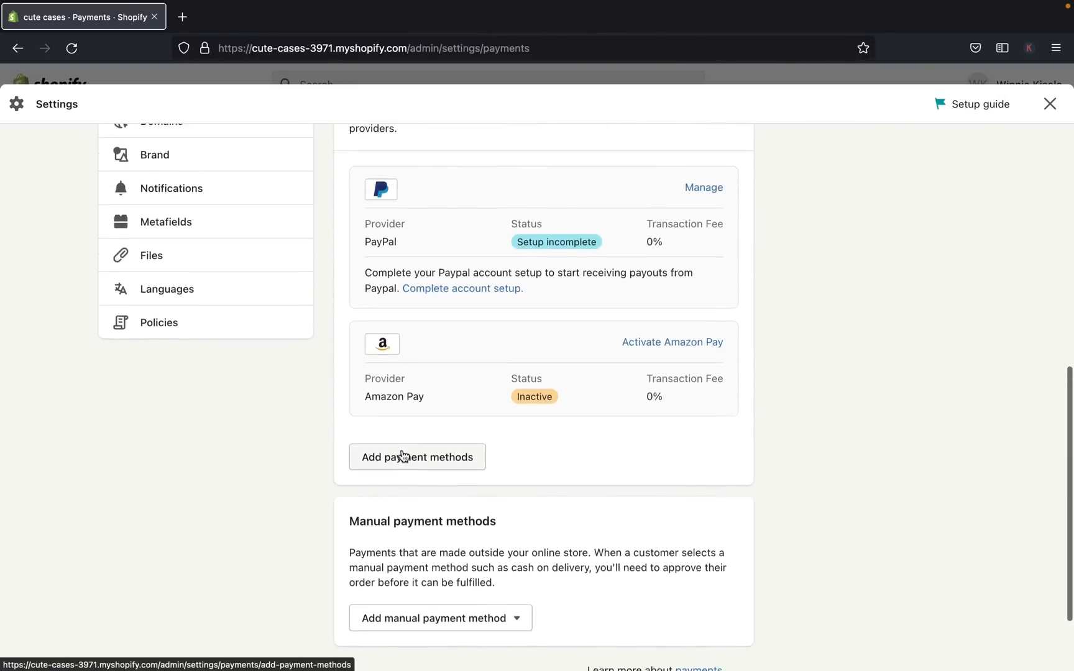
{"action": "scroll", "coordinate": [401, 452], "scroll_direction": "up", "scroll_amount": 1}
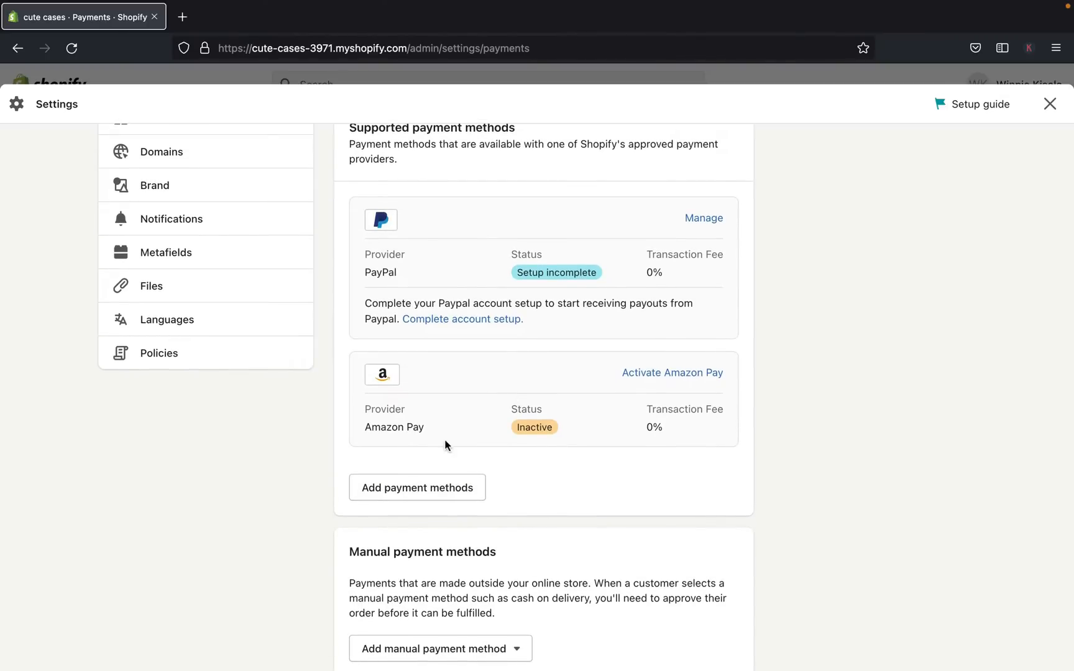
{"action": "scroll", "coordinate": [445, 440], "scroll_direction": "up", "scroll_amount": 5}
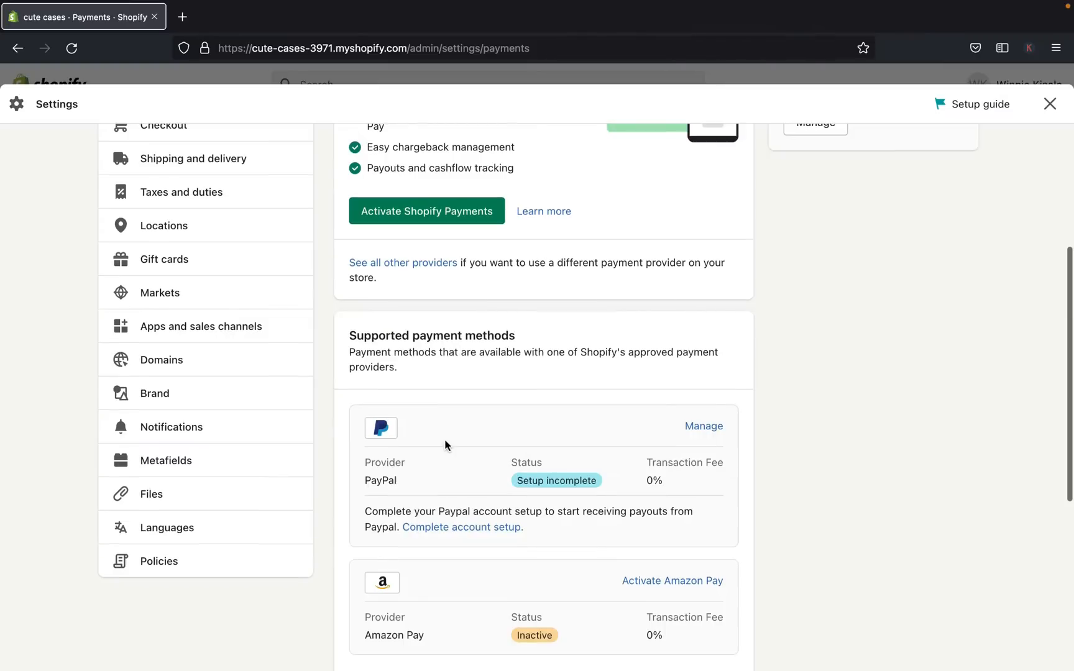
{"action": "scroll", "coordinate": [446, 445], "scroll_direction": "up", "scroll_amount": 1}
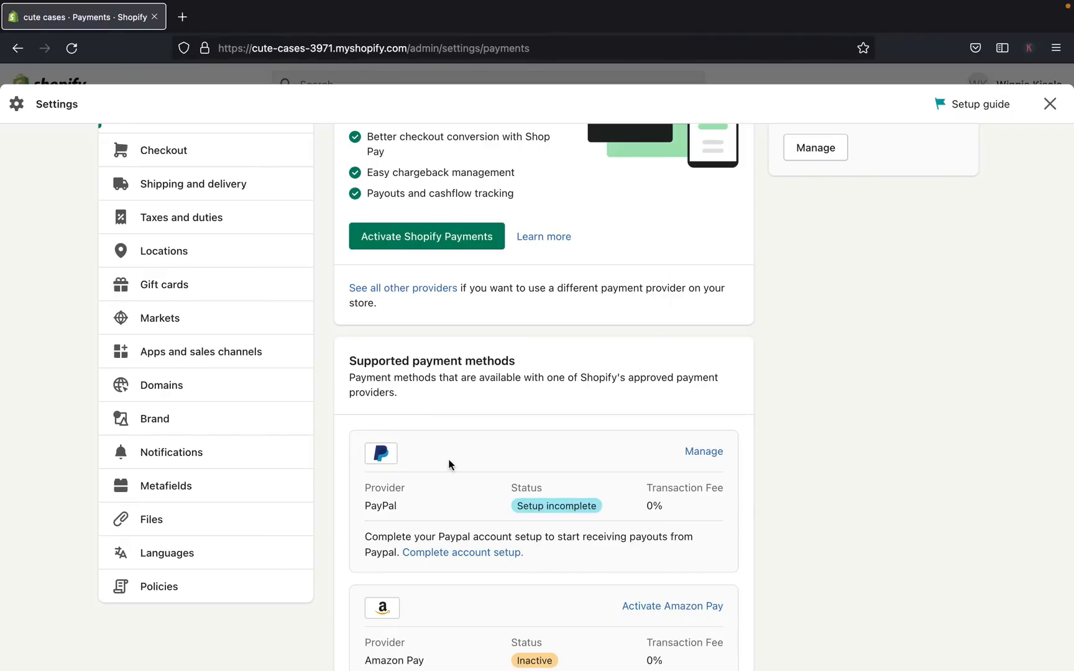
{"action": "scroll", "coordinate": [447, 472], "scroll_direction": "up", "scroll_amount": 6}
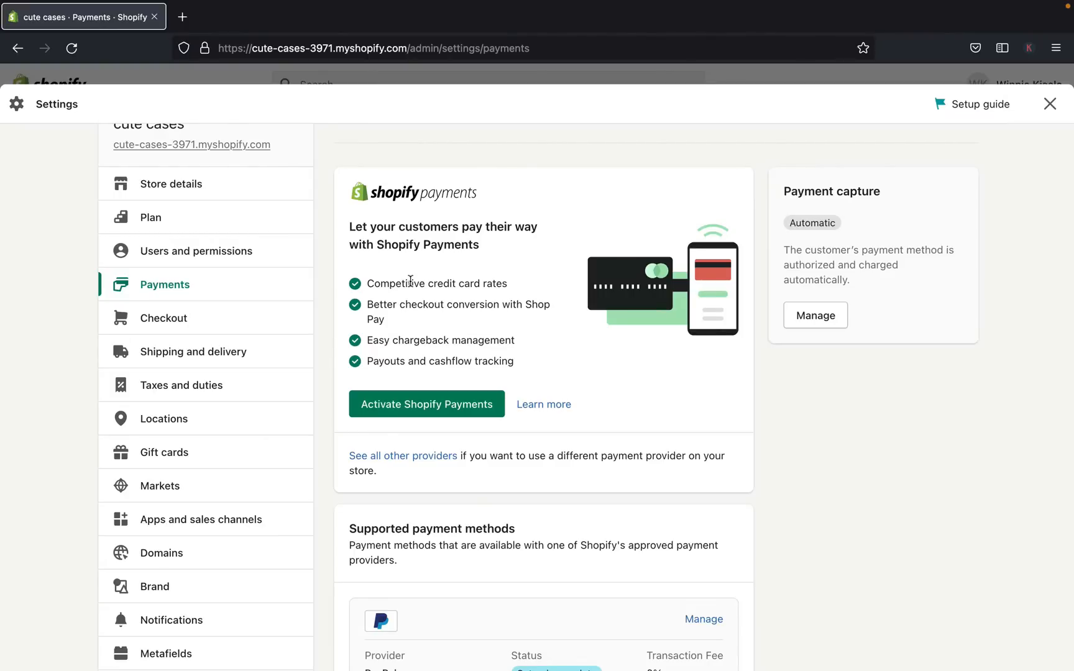
{"action": "scroll", "coordinate": [483, 286], "scroll_direction": "down", "scroll_amount": 3}
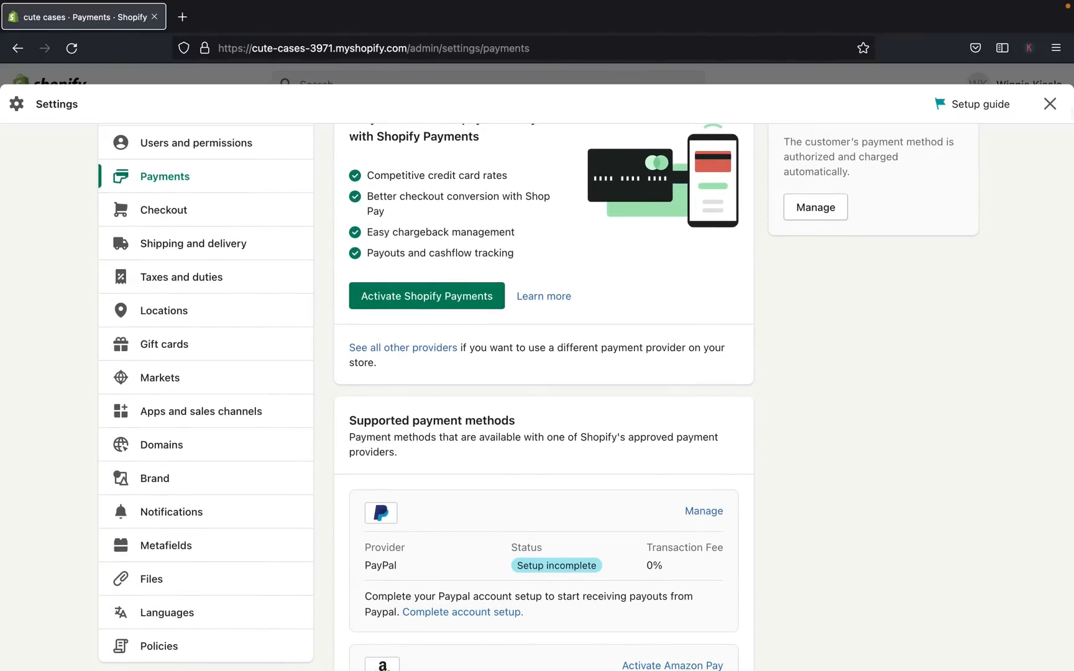
- Close the settings and open the Online Store themes page from the admin home
{"action": "left_click", "coordinate": [1050, 104]}
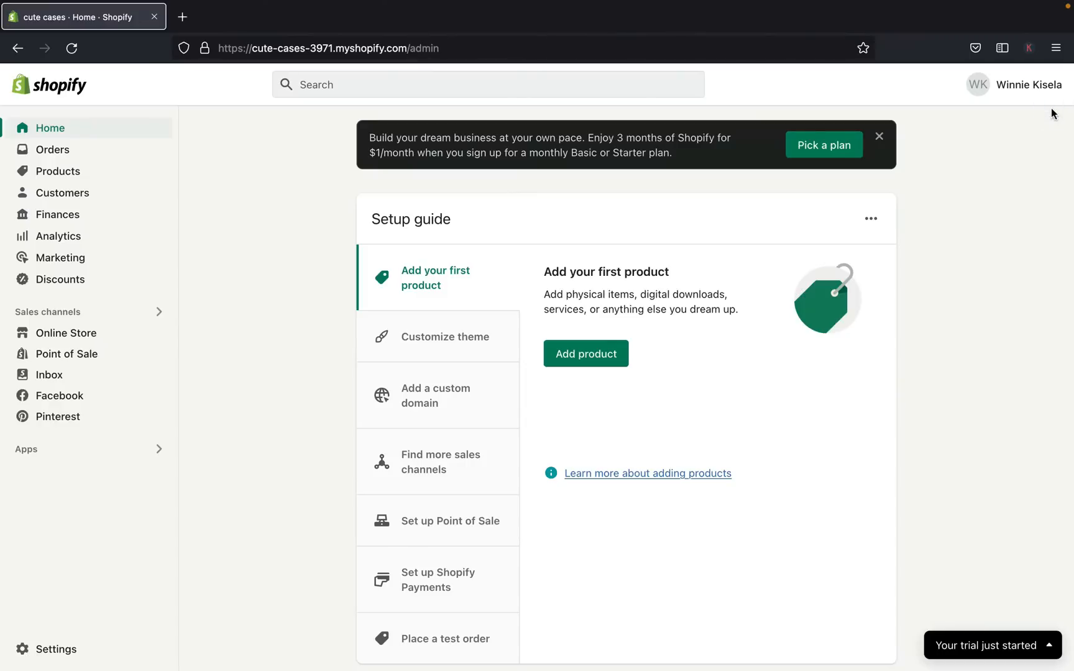
{"action": "scroll", "coordinate": [520, 269], "scroll_direction": "up", "scroll_amount": 1}
{"action": "scroll", "coordinate": [489, 417], "scroll_direction": "down", "scroll_amount": 2}
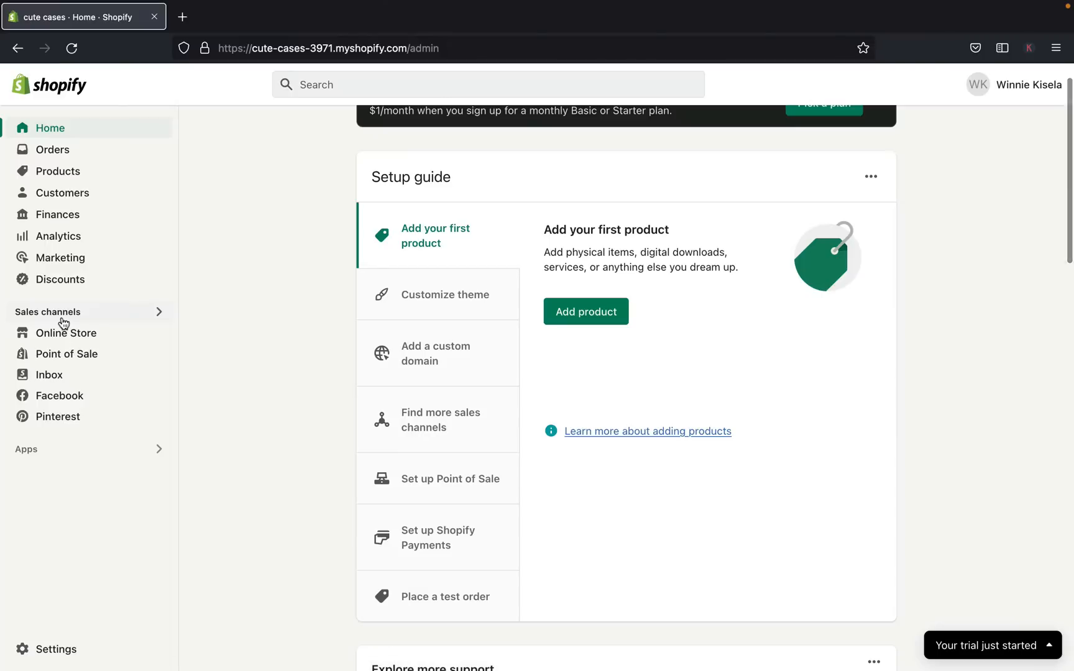
{"action": "left_click", "coordinate": [93, 338]}
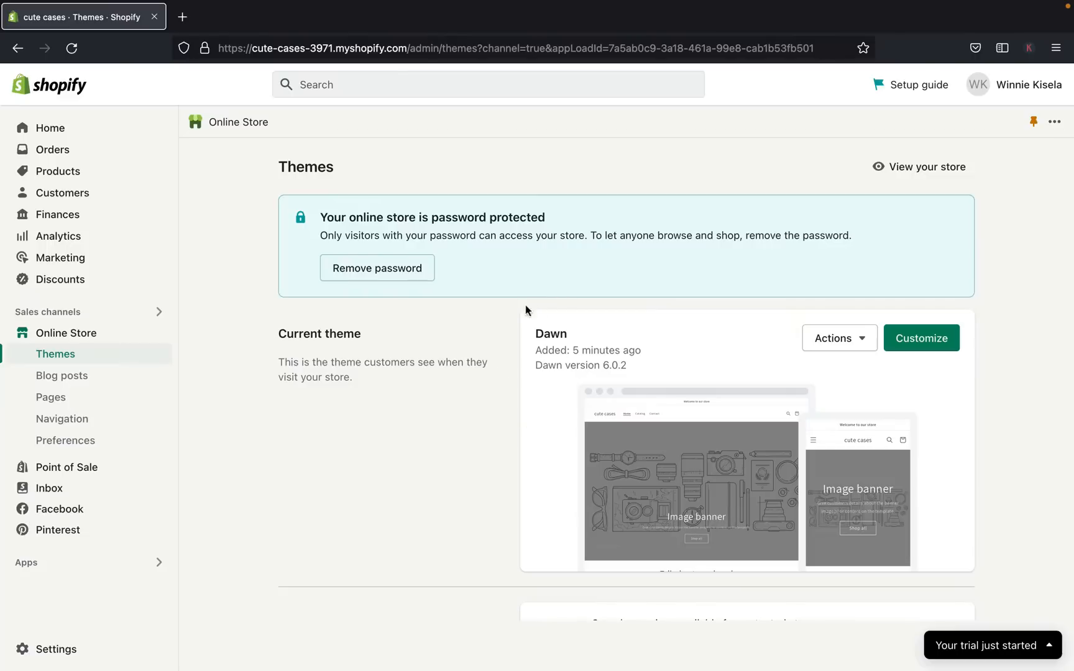
- Look over the current Dawn theme and open the collection of free themes from the theme library section
{"action": "scroll", "coordinate": [511, 376], "scroll_direction": "down", "scroll_amount": 5}
{"action": "scroll", "coordinate": [511, 376], "scroll_direction": "up", "scroll_amount": 5}
{"action": "scroll", "coordinate": [510, 379], "scroll_direction": "down", "scroll_amount": 1}
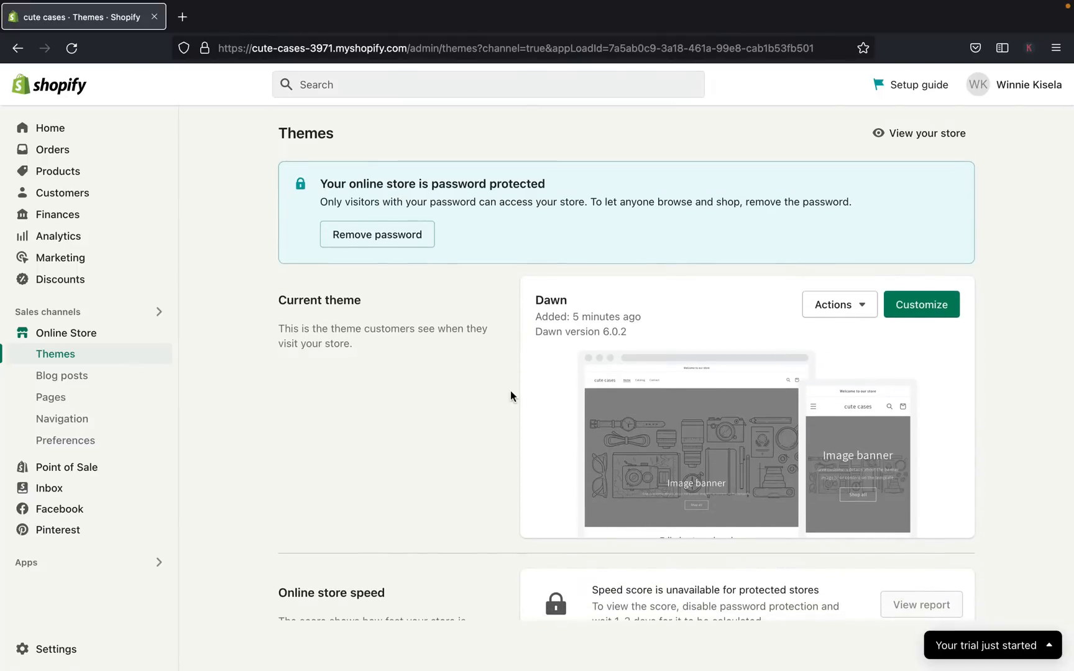
{"action": "scroll", "coordinate": [510, 396], "scroll_direction": "down", "scroll_amount": 2}
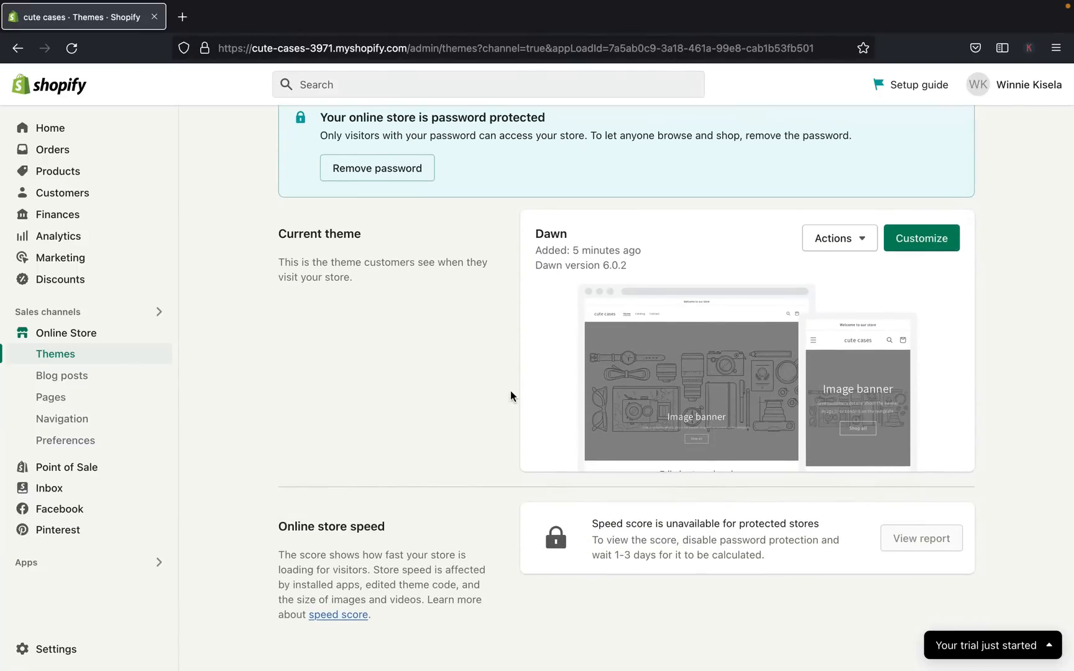
{"action": "scroll", "coordinate": [510, 396], "scroll_direction": "down", "scroll_amount": 6}
{"action": "scroll", "coordinate": [511, 396], "scroll_direction": "down", "scroll_amount": 2}
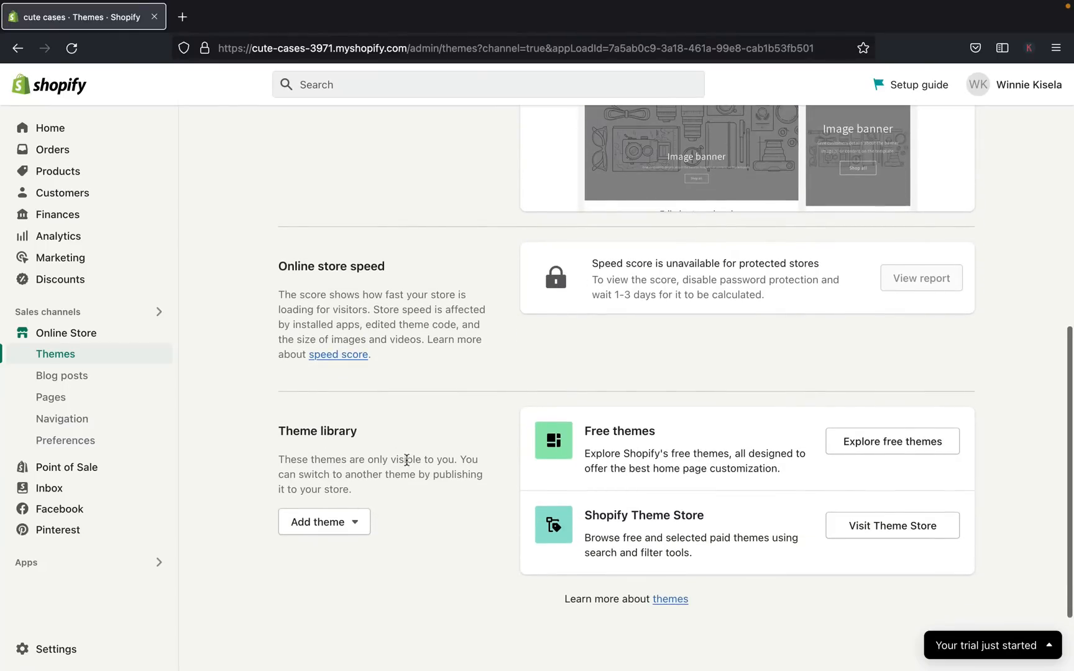
{"action": "left_click", "coordinate": [858, 452]}
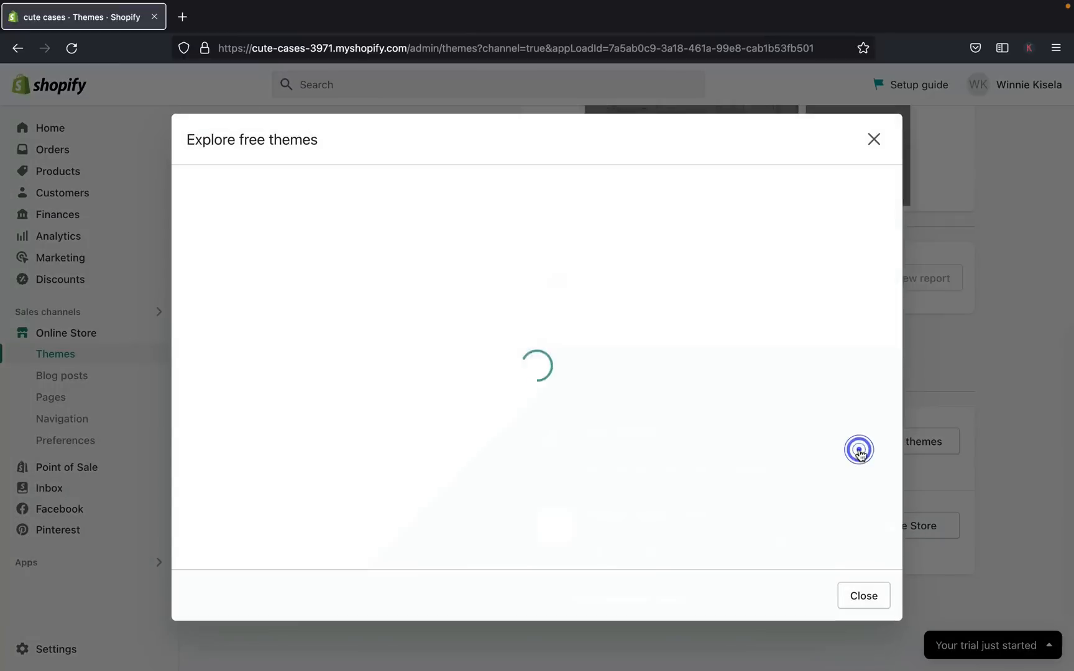
- Browse the free themes and add the Sense theme to the theme library
{"action": "scroll", "coordinate": [577, 365], "scroll_direction": "down", "scroll_amount": 3}
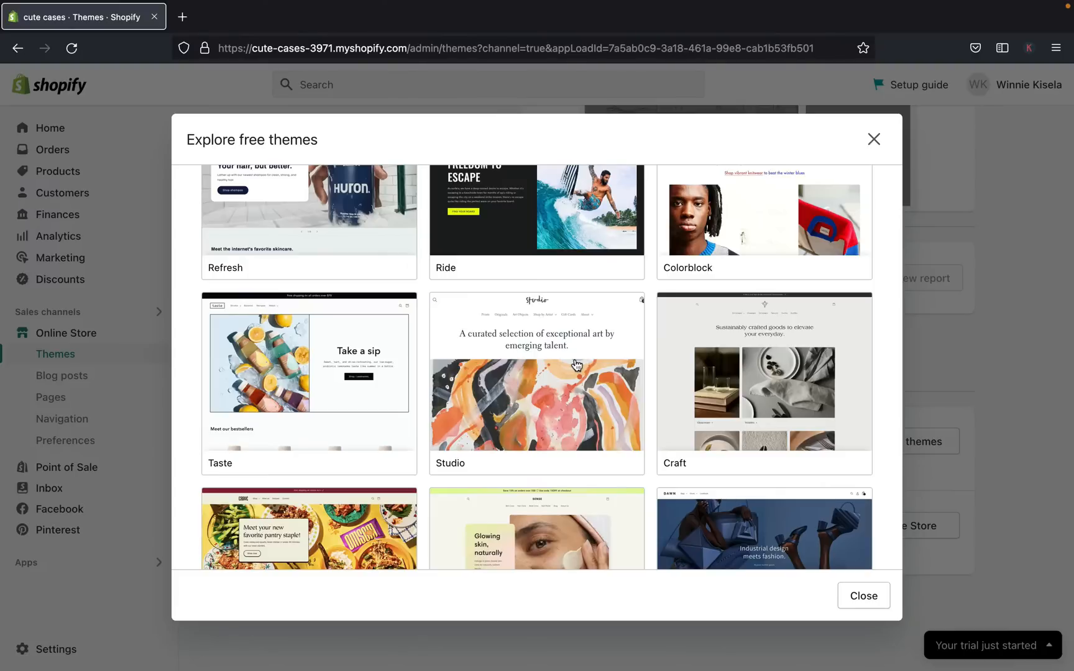
{"action": "scroll", "coordinate": [576, 364], "scroll_direction": "down", "scroll_amount": 2}
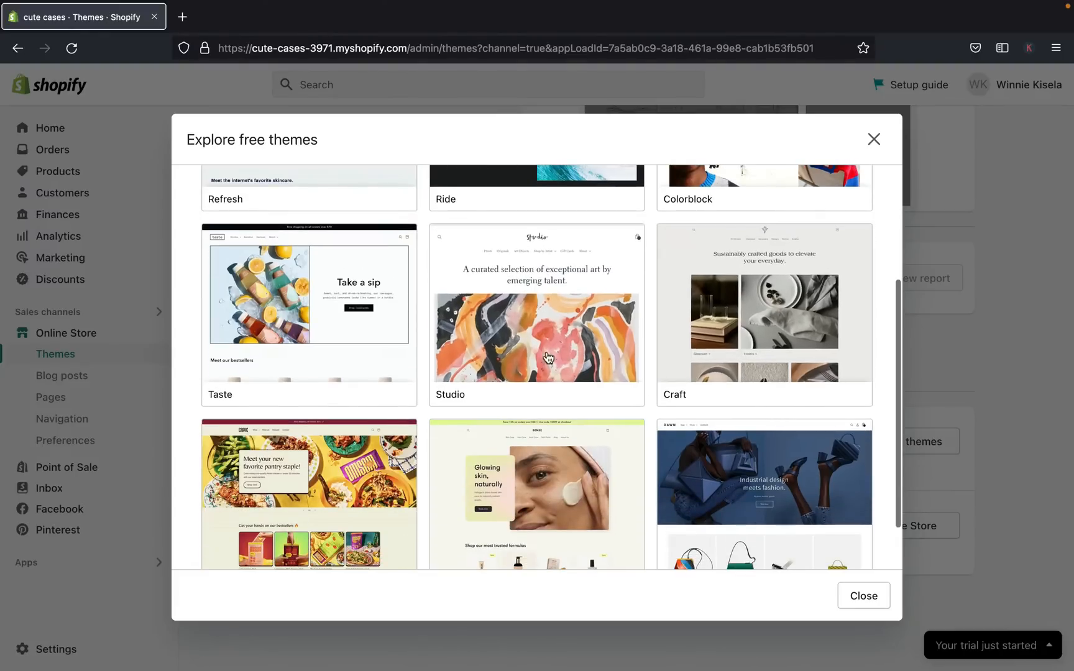
{"action": "scroll", "coordinate": [385, 503], "scroll_direction": "down", "scroll_amount": 2}
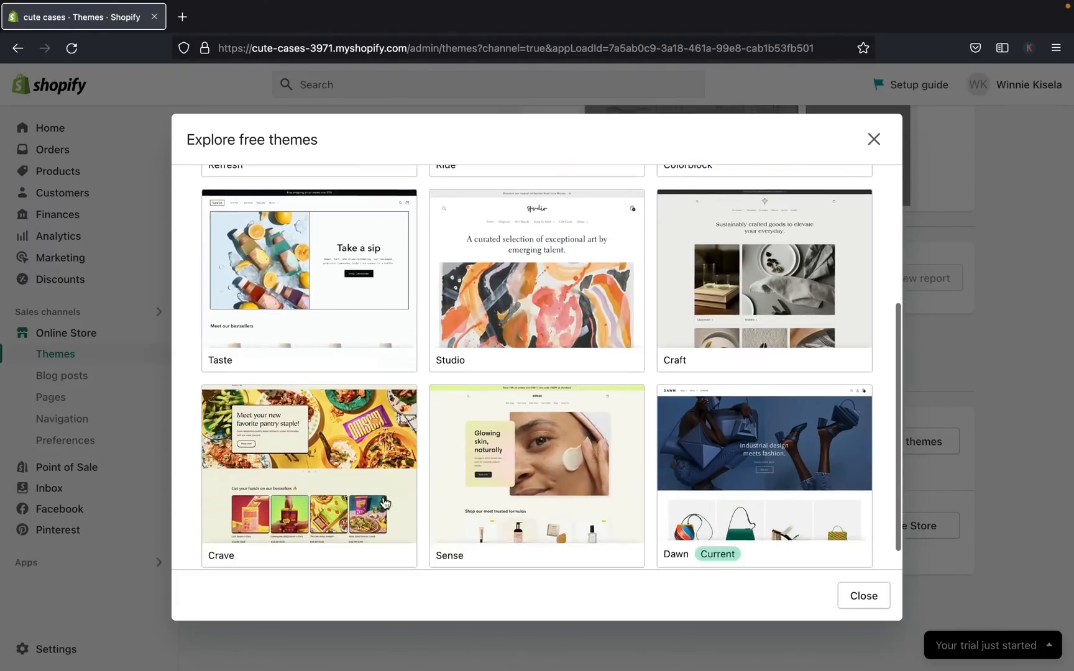
{"action": "scroll", "coordinate": [385, 503], "scroll_direction": "down", "scroll_amount": 1}
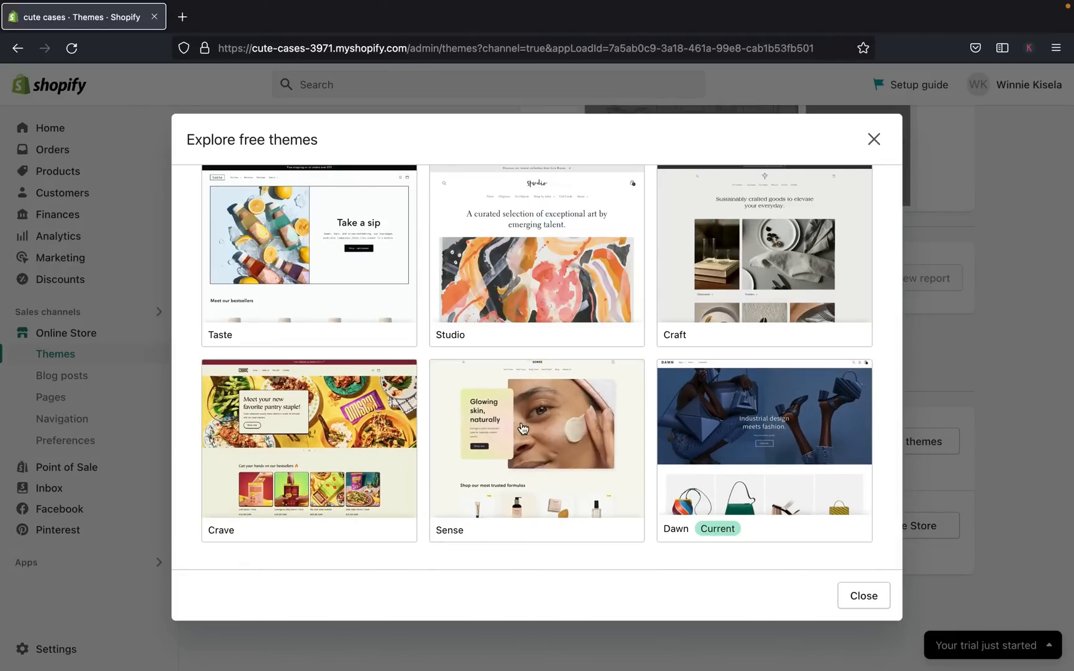
{"action": "left_click", "coordinate": [520, 443]}
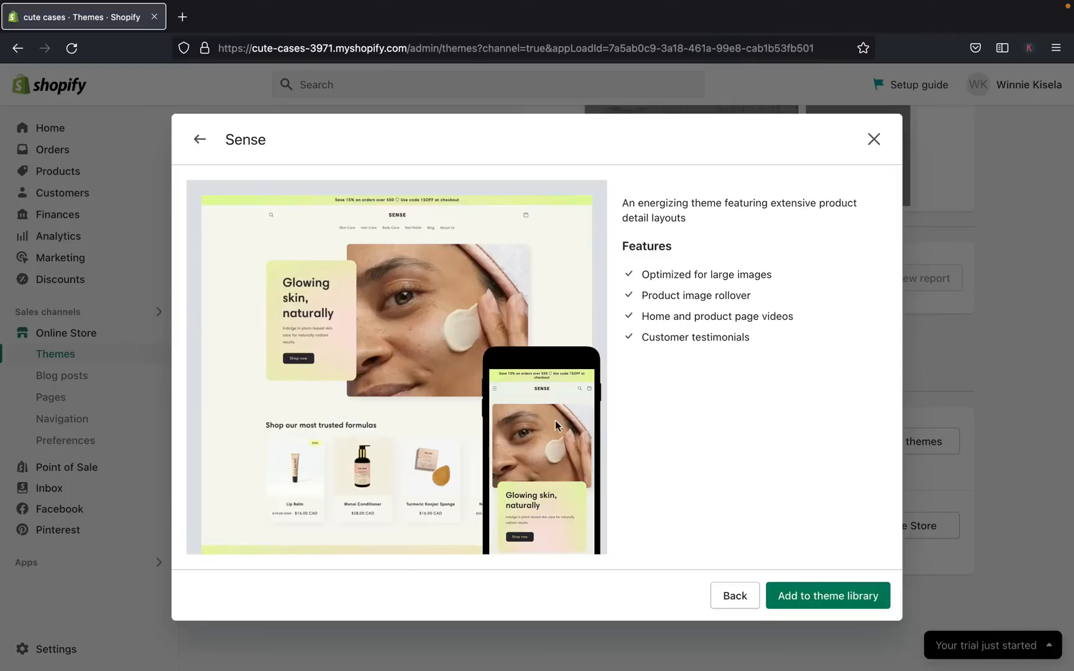
{"action": "left_click", "coordinate": [860, 598]}
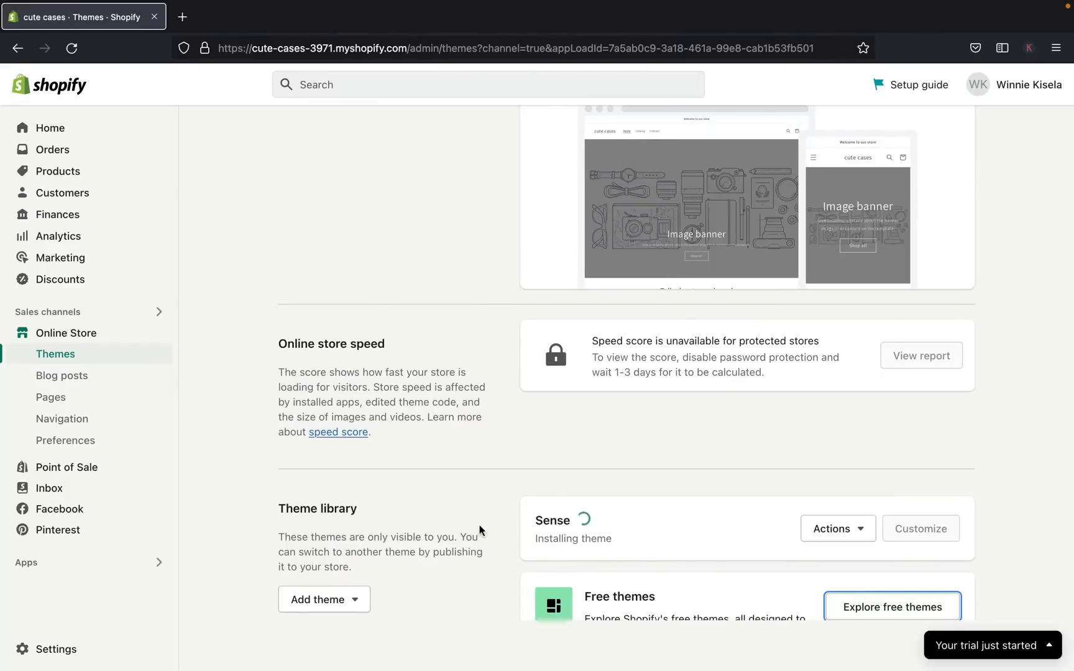
{"action": "scroll", "coordinate": [763, 575], "scroll_direction": "down", "scroll_amount": 1}
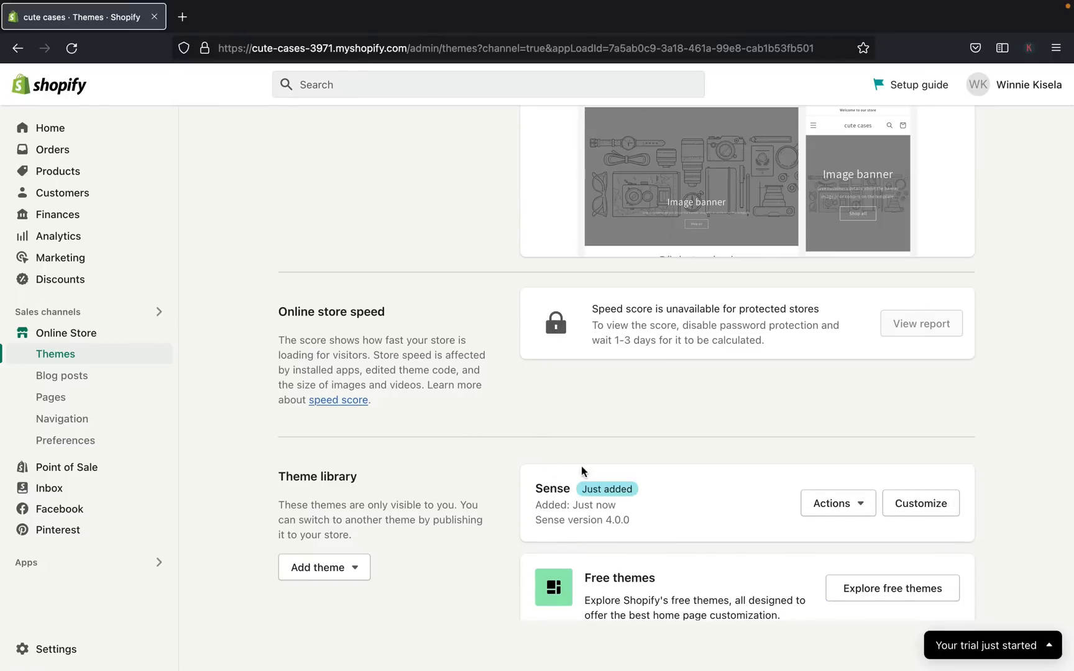
- Publish the Sense theme from the theme library as the store's current theme
{"action": "scroll", "coordinate": [818, 532], "scroll_direction": "down", "scroll_amount": 1}
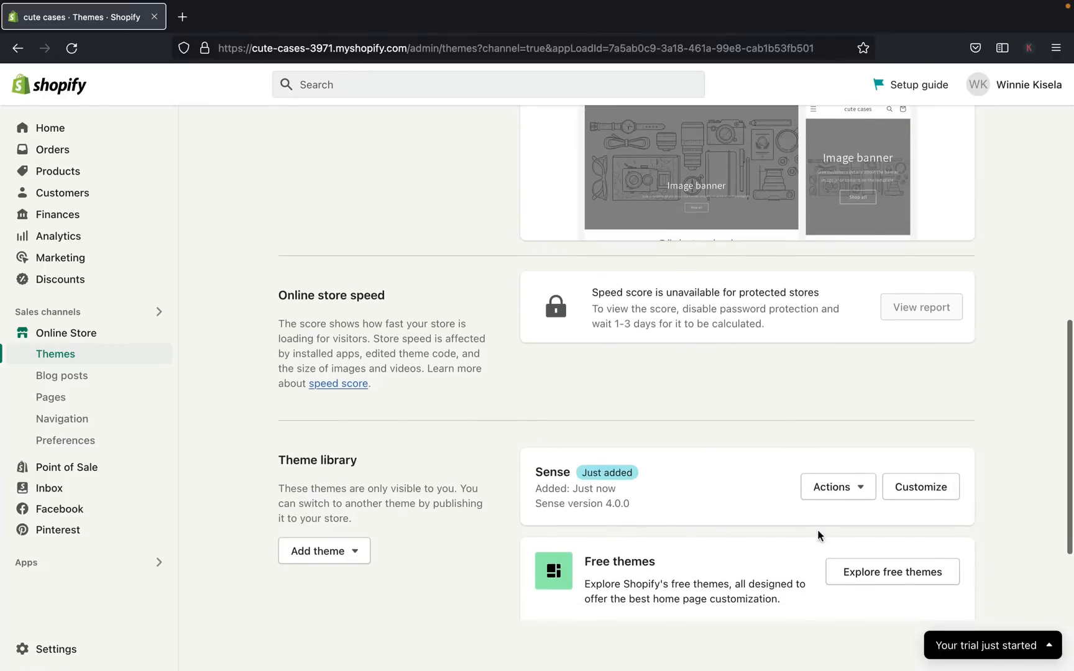
{"action": "scroll", "coordinate": [788, 435], "scroll_direction": "up", "scroll_amount": 5}
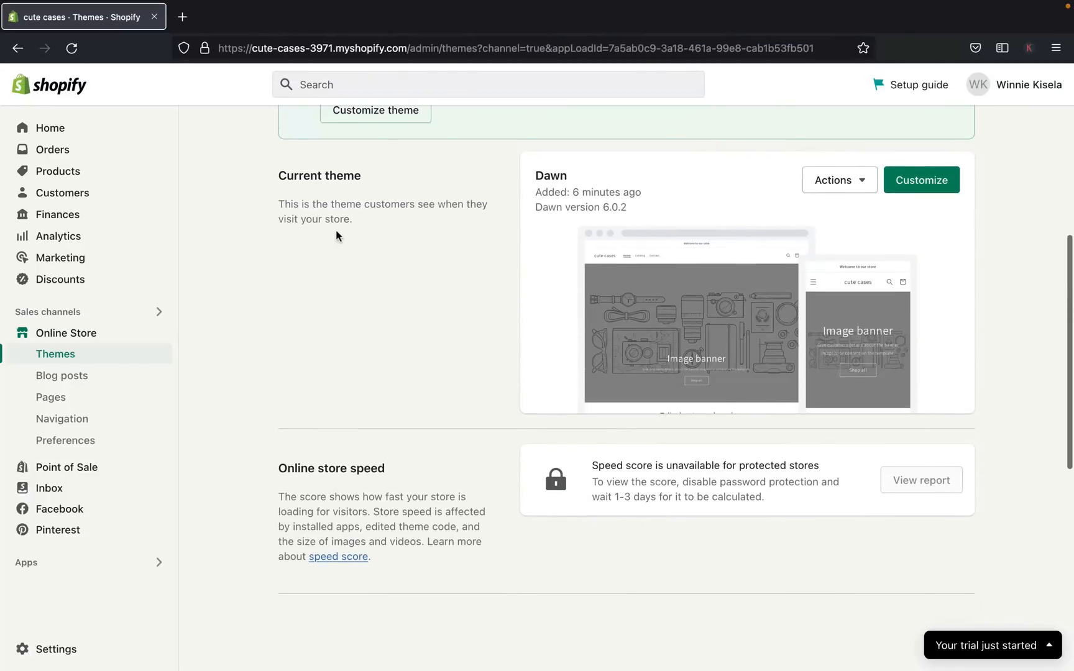
{"action": "scroll", "coordinate": [461, 328], "scroll_direction": "down", "scroll_amount": 3}
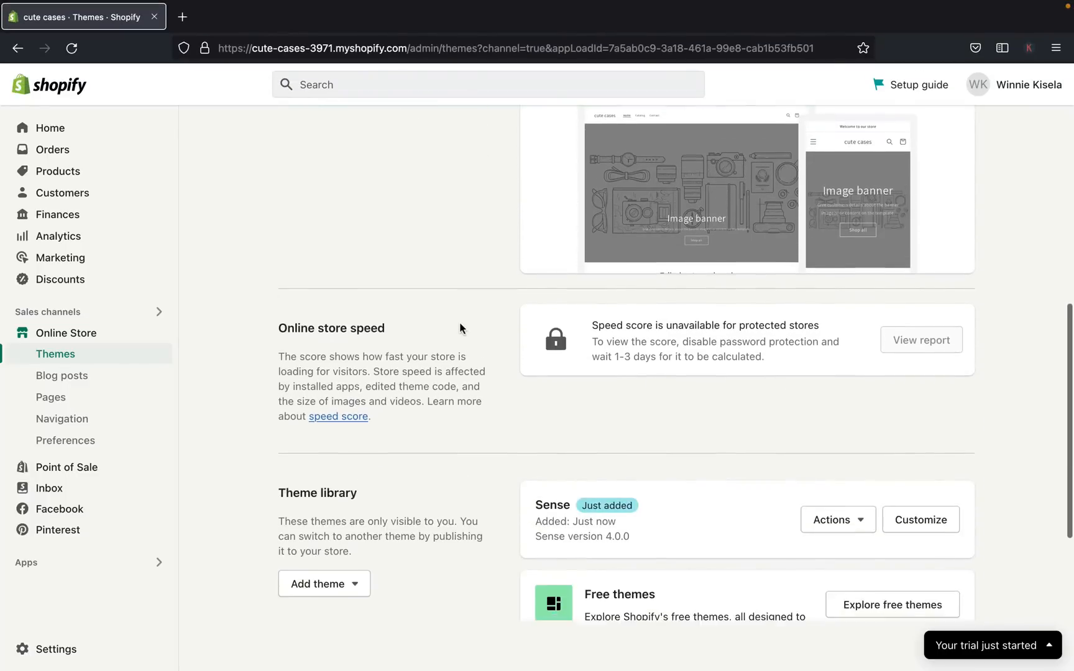
{"action": "left_click", "coordinate": [856, 501]}
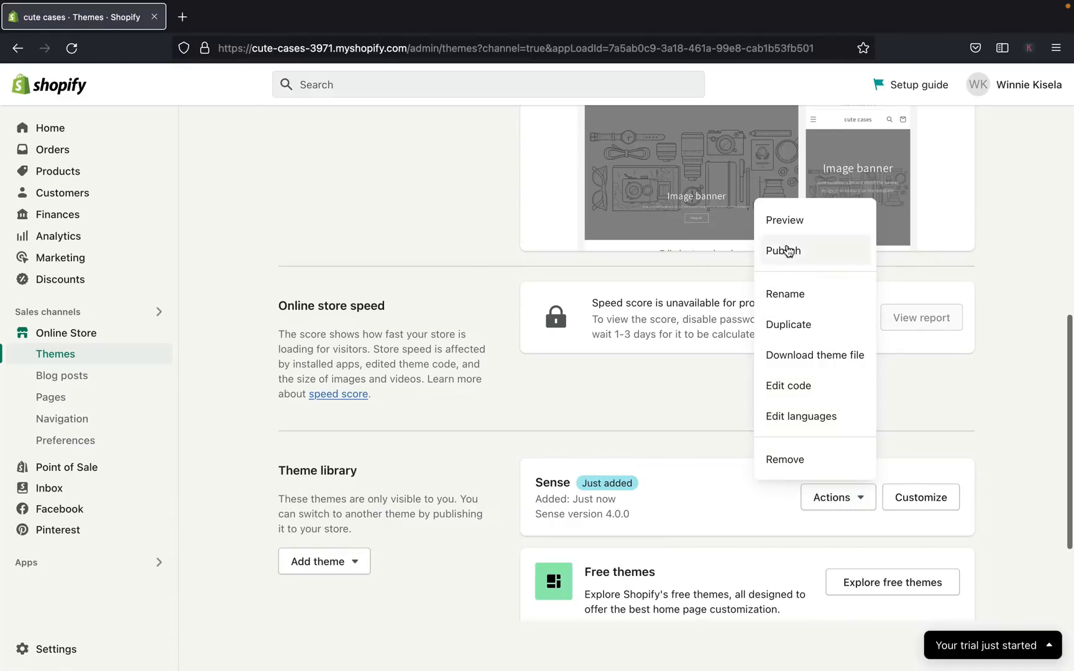
{"action": "left_click", "coordinate": [786, 250]}
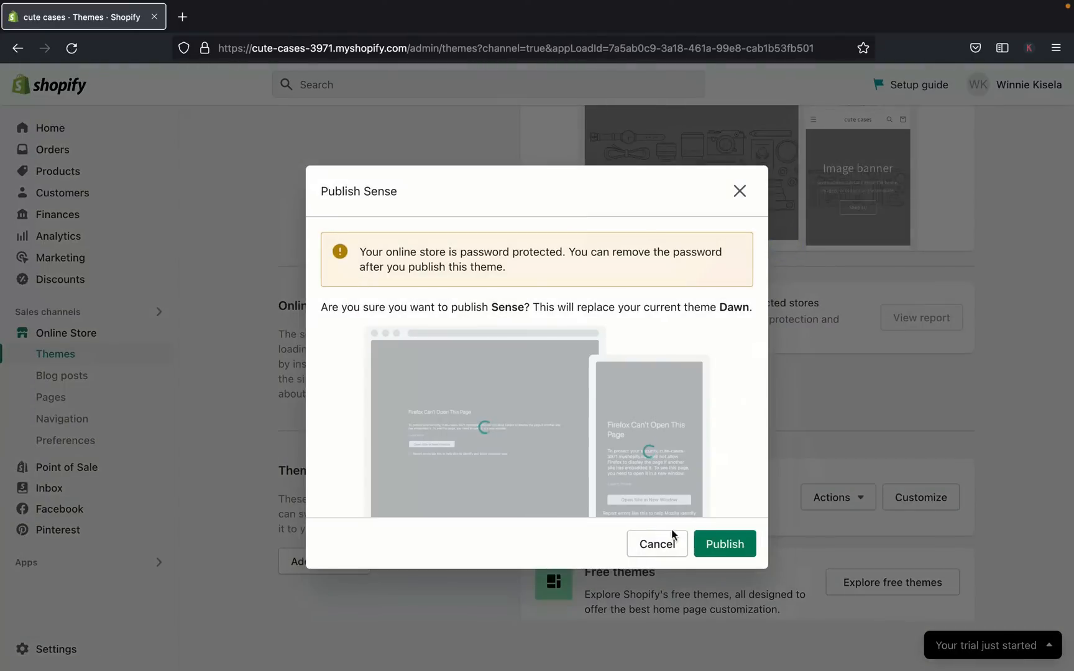
{"action": "left_click", "coordinate": [721, 544]}
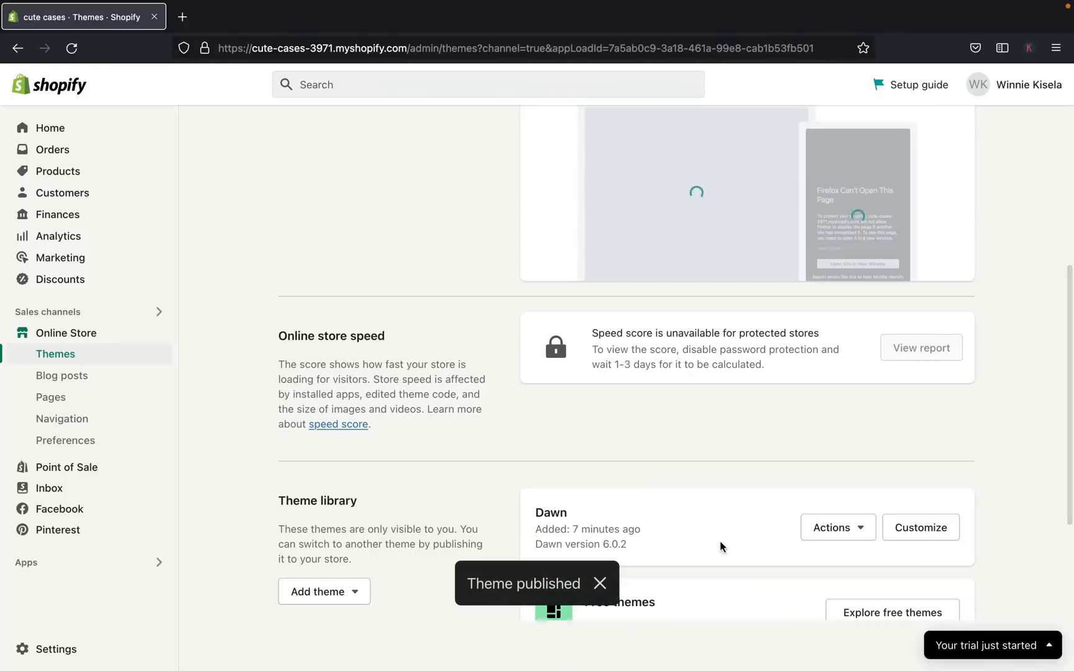
{"action": "scroll", "coordinate": [584, 429], "scroll_direction": "up", "scroll_amount": 3}
{"action": "scroll", "coordinate": [423, 248], "scroll_direction": "up", "scroll_amount": 1}
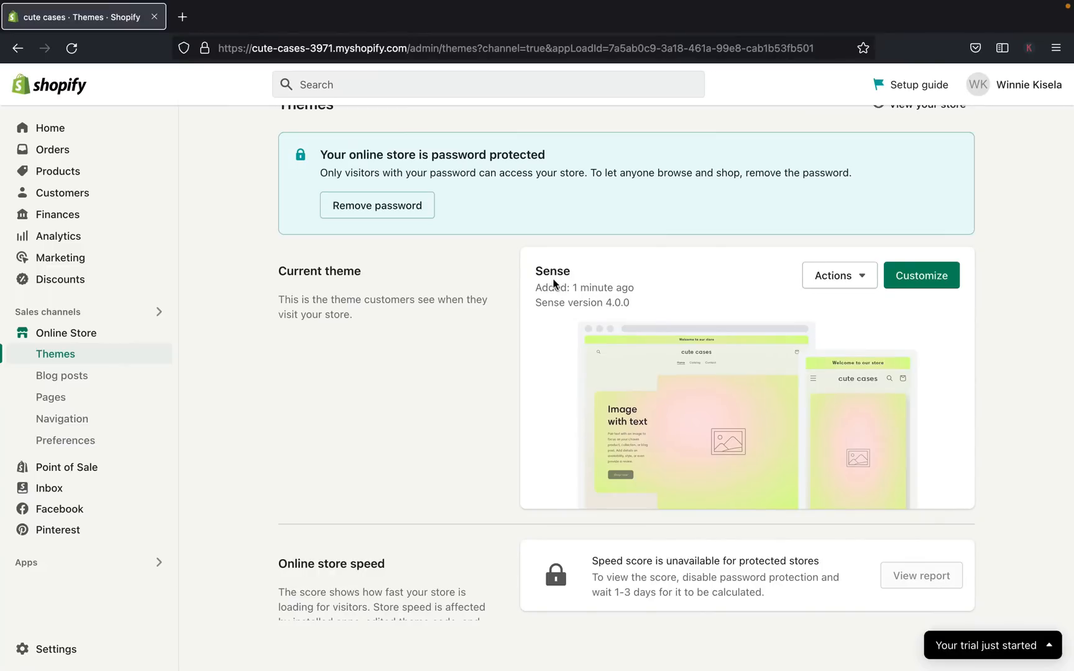
- Publish the Dawn theme from the theme library to replace Sense as the current theme
{"action": "scroll", "coordinate": [553, 284], "scroll_direction": "down", "scroll_amount": 6}
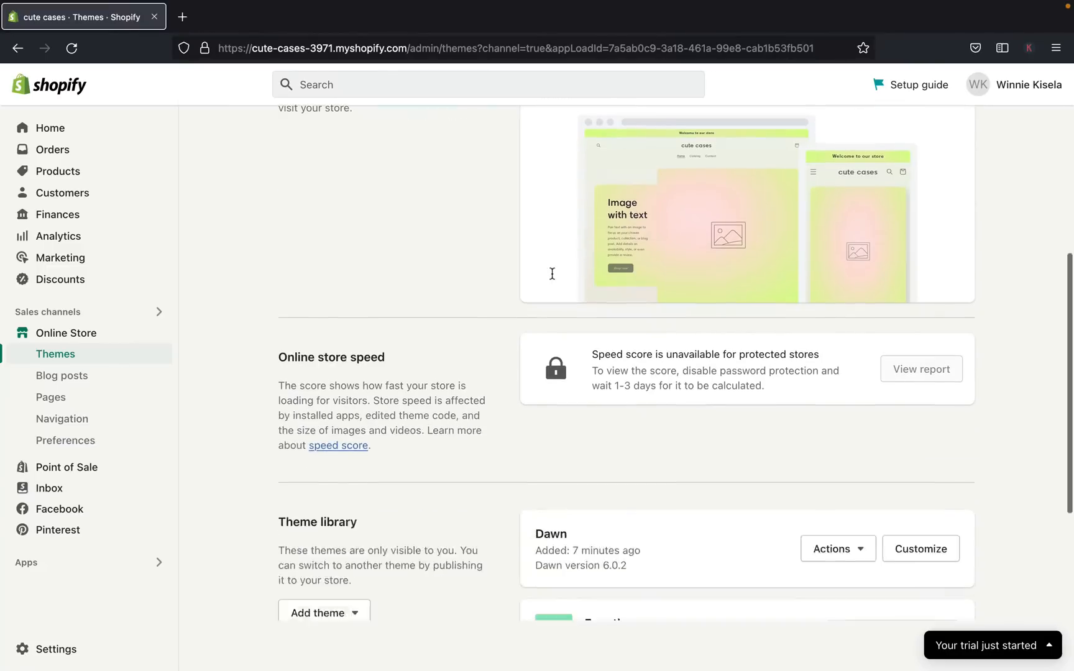
{"action": "left_click", "coordinate": [864, 389]}
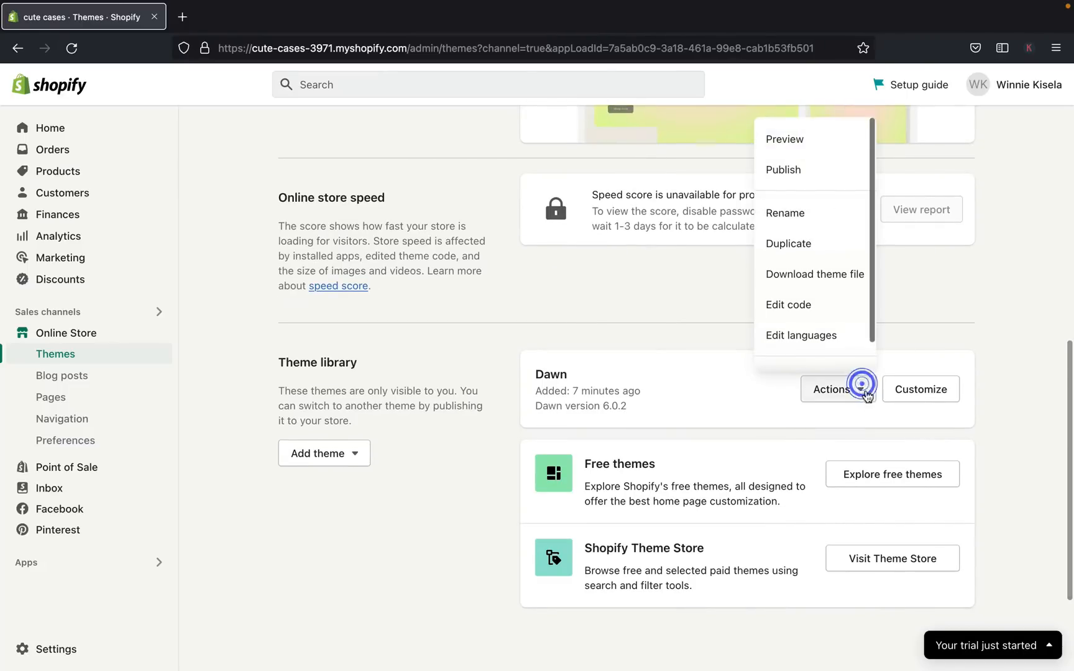
{"action": "left_click", "coordinate": [799, 170]}
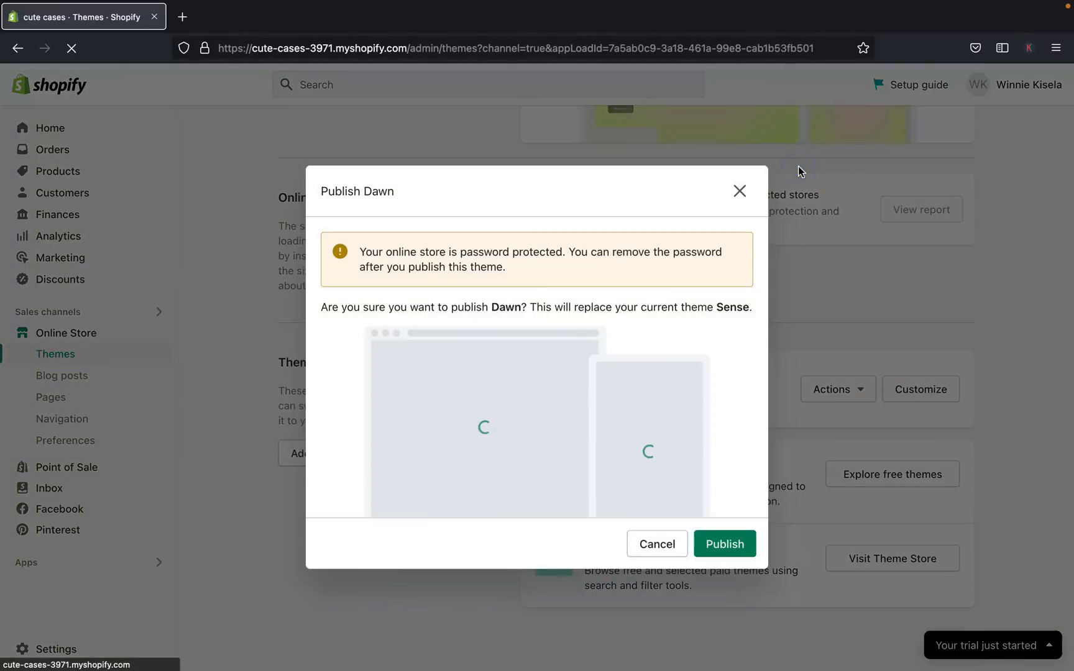
{"action": "left_click", "coordinate": [717, 547]}
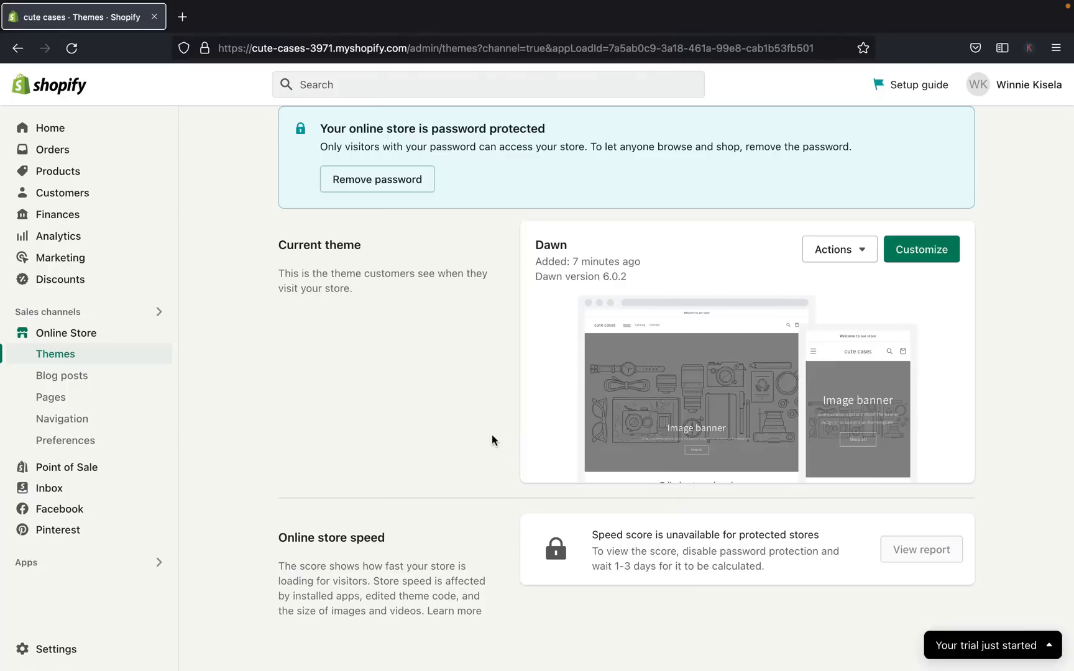
- Preview the current Dawn theme and look through its storefront home page from the header and image banner to the footer
{"action": "scroll", "coordinate": [602, 341], "scroll_direction": "up", "scroll_amount": 2}
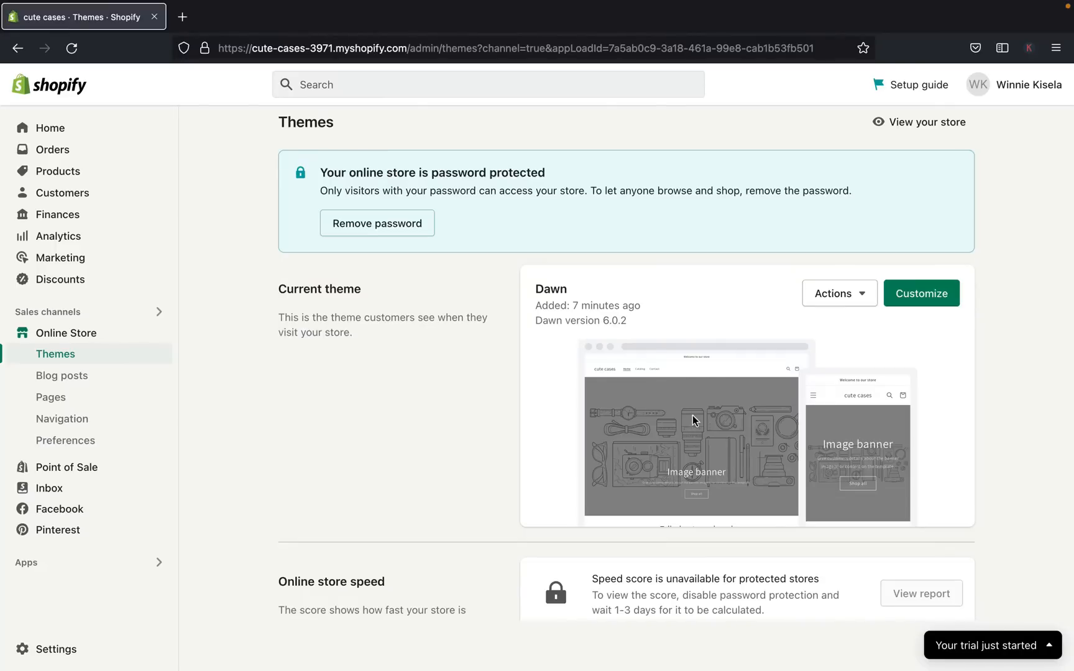
{"action": "left_click", "coordinate": [858, 295]}
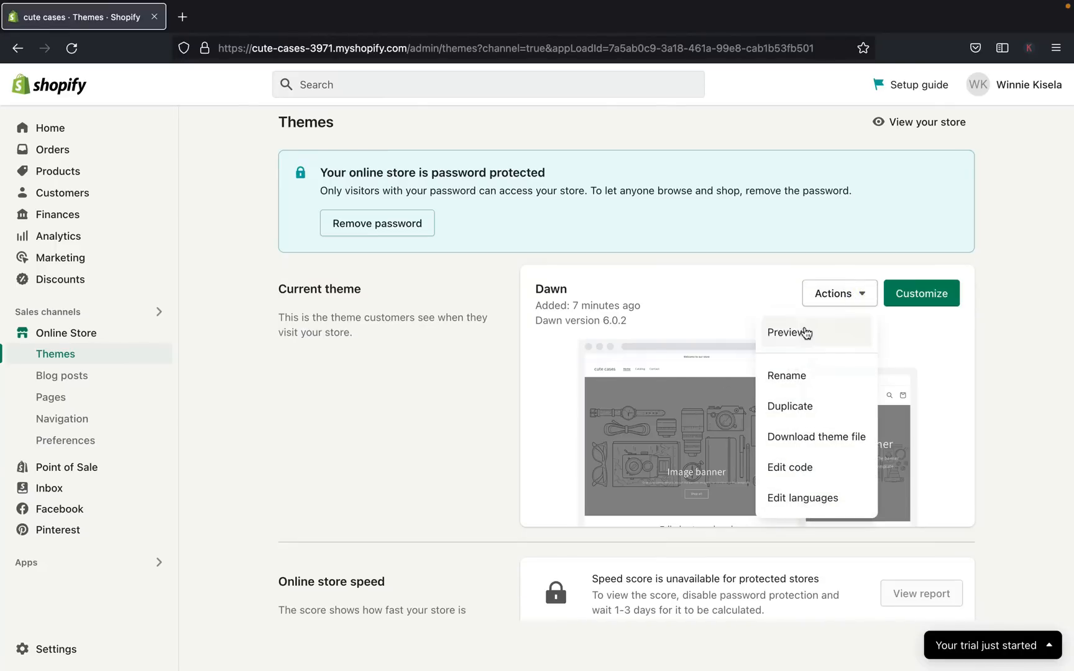
{"action": "left_click", "coordinate": [803, 333]}
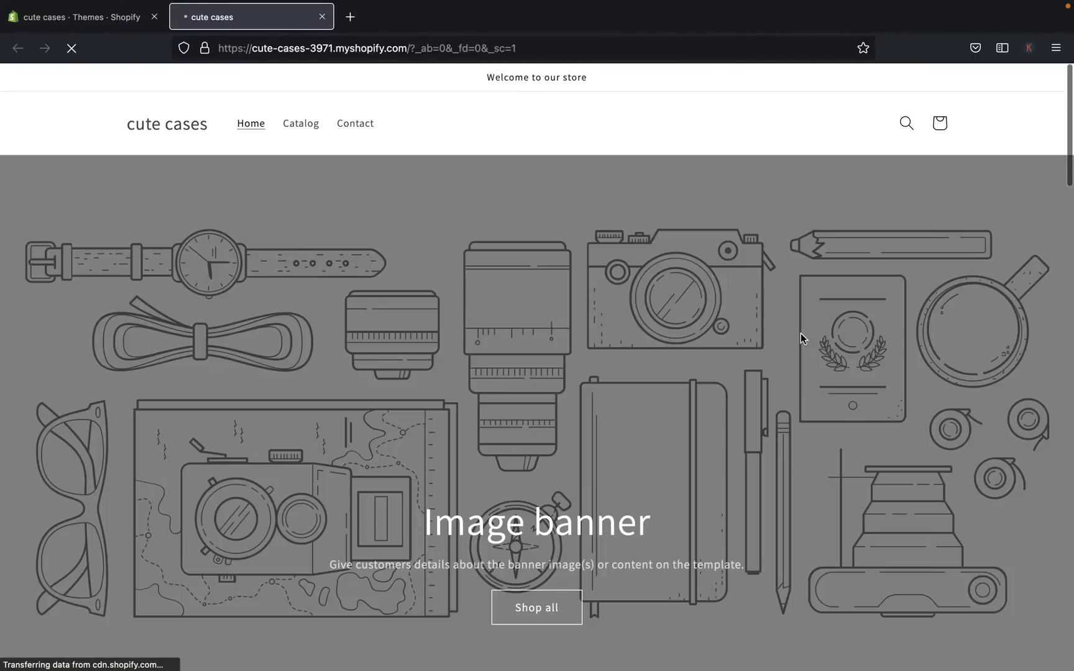
{"action": "scroll", "coordinate": [906, 372], "scroll_direction": "down", "scroll_amount": 3}
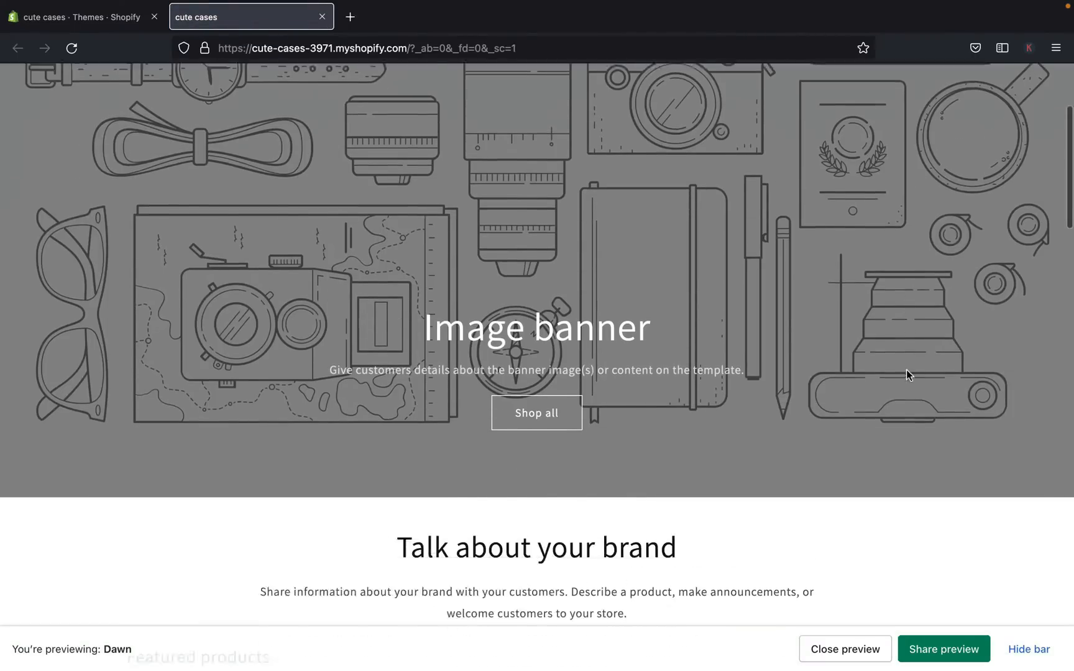
{"action": "scroll", "coordinate": [906, 370], "scroll_direction": "down", "scroll_amount": 5}
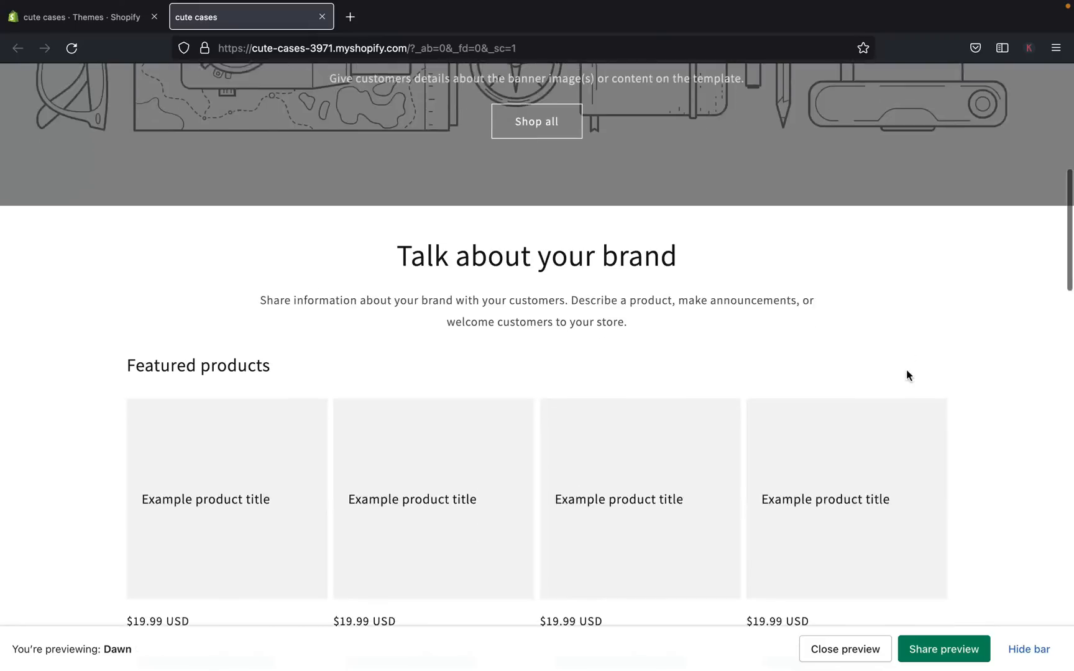
{"action": "scroll", "coordinate": [906, 371], "scroll_direction": "down", "scroll_amount": 12}
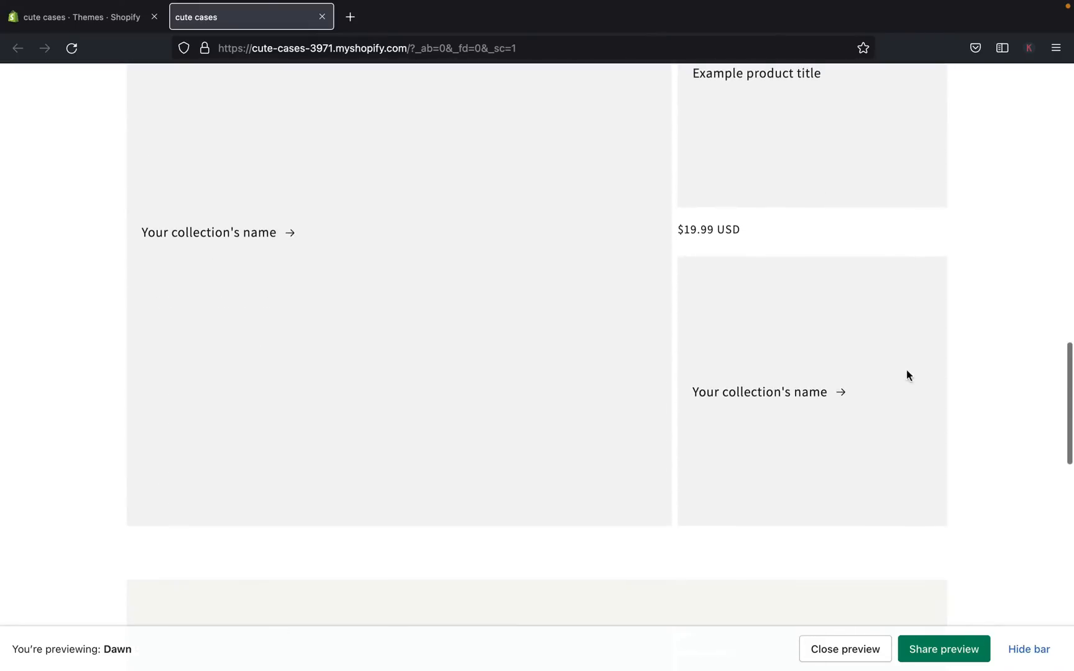
{"action": "scroll", "coordinate": [907, 370], "scroll_direction": "down", "scroll_amount": 13}
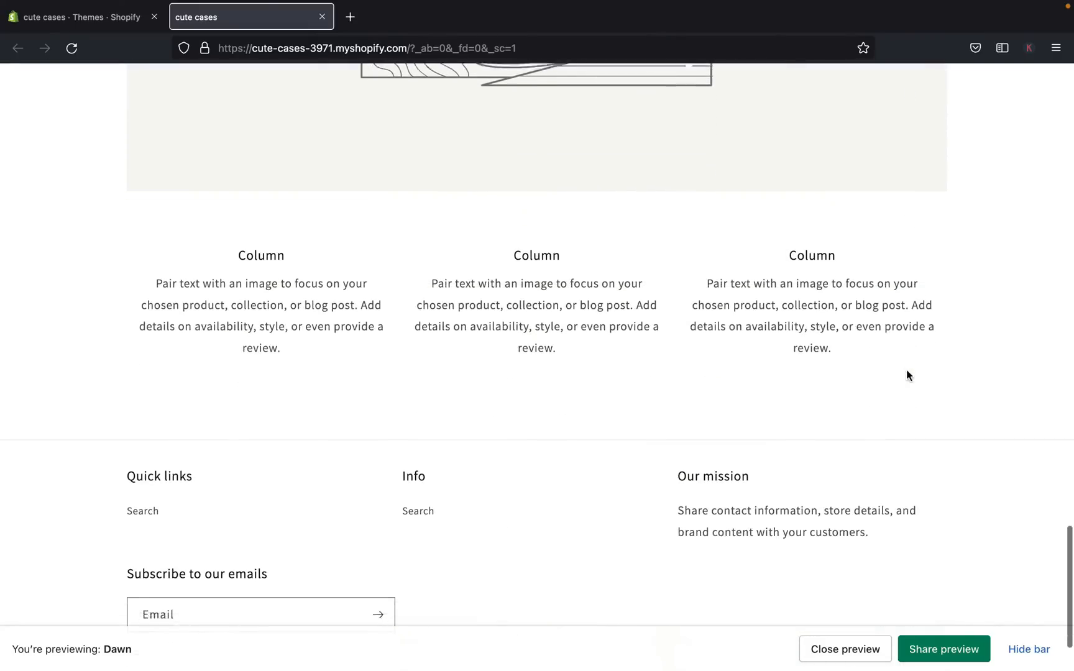
{"action": "scroll", "coordinate": [906, 375], "scroll_direction": "down", "scroll_amount": 2}
{"action": "scroll", "coordinate": [906, 375], "scroll_direction": "up", "scroll_amount": 13}
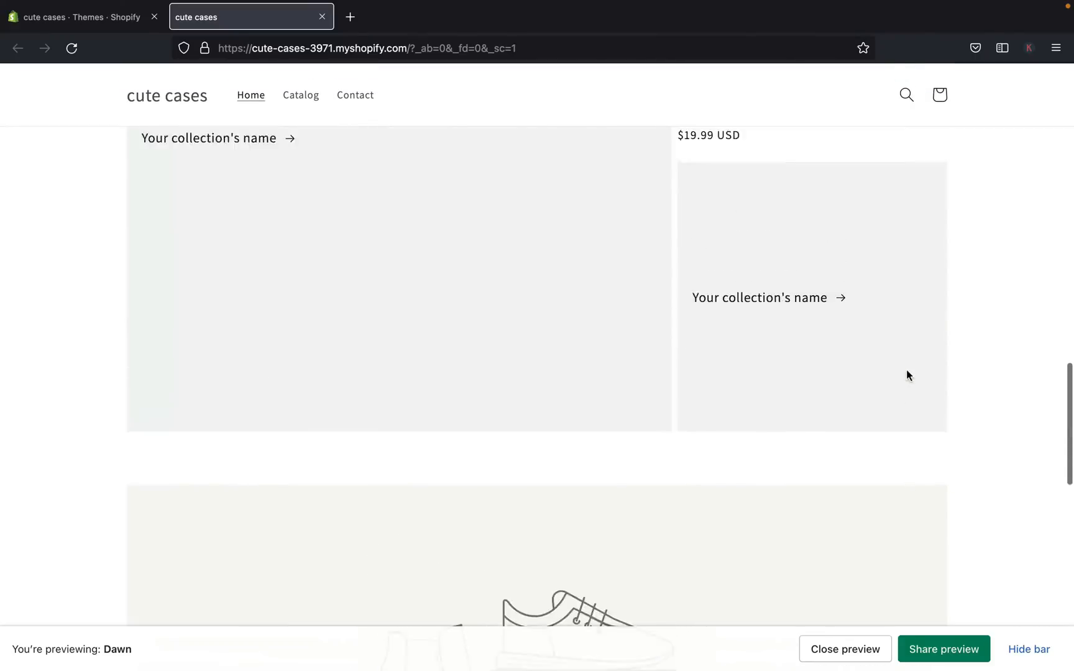
{"action": "scroll", "coordinate": [906, 375], "scroll_direction": "up", "scroll_amount": 12}
{"action": "scroll", "coordinate": [906, 376], "scroll_direction": "down", "scroll_amount": 7}
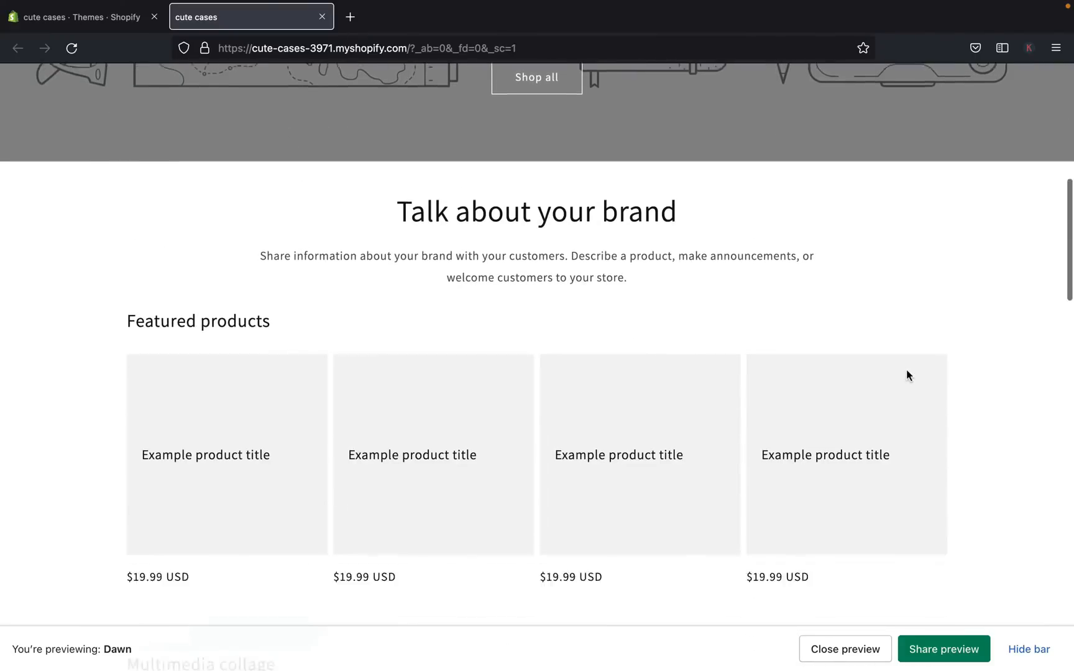
{"action": "scroll", "coordinate": [906, 370], "scroll_direction": "down", "scroll_amount": 3}
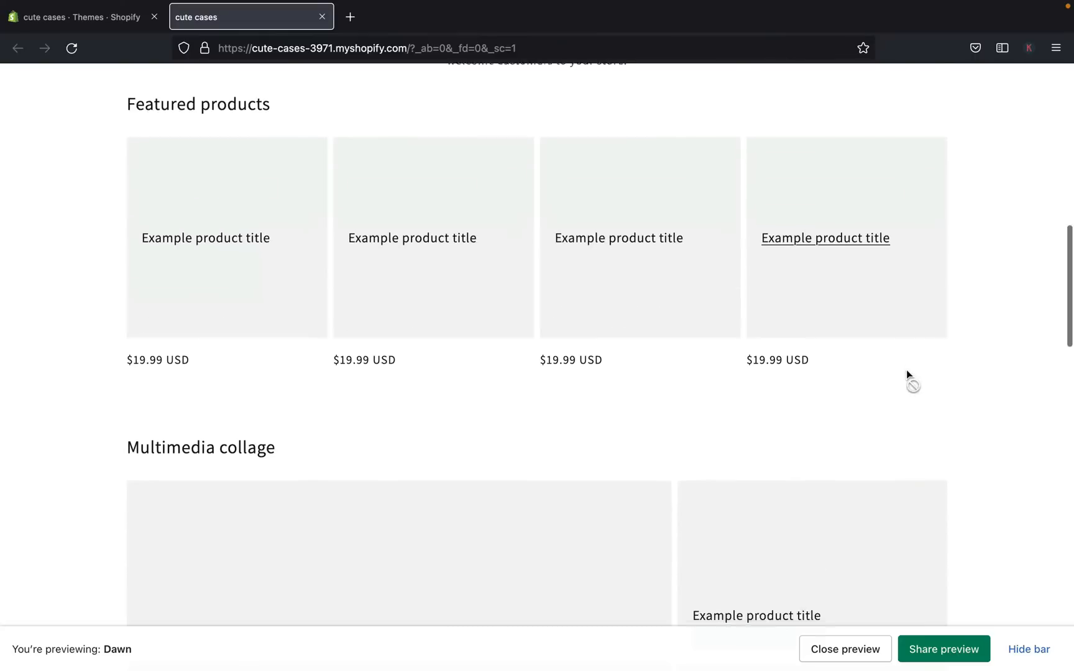
{"action": "scroll", "coordinate": [907, 370], "scroll_direction": "up", "scroll_amount": 10}
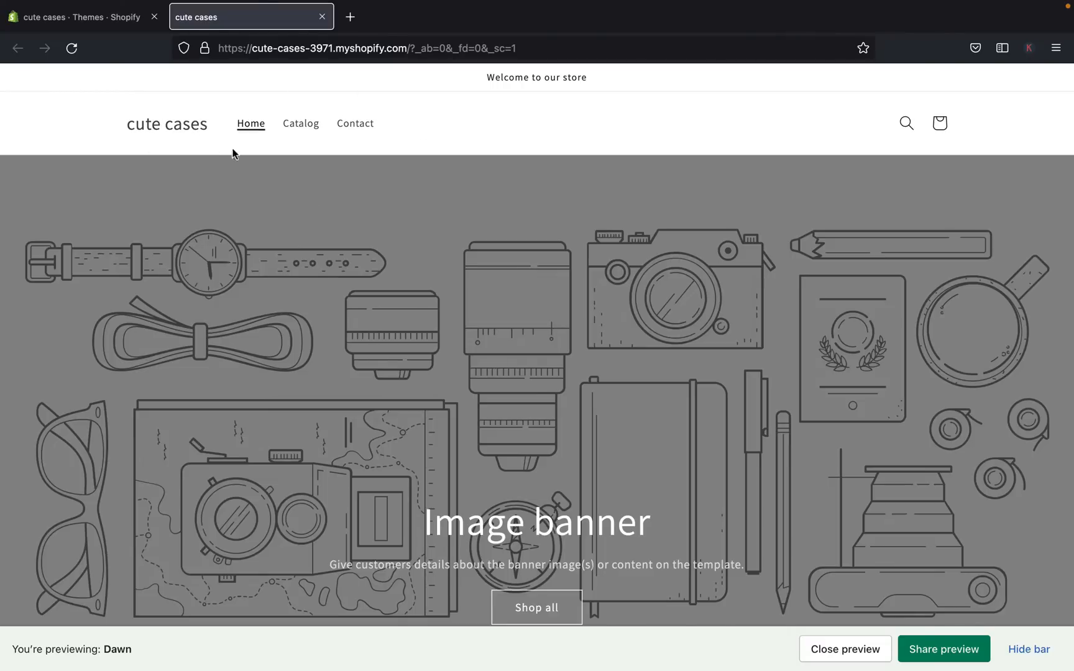
{"action": "scroll", "coordinate": [271, 124], "scroll_direction": "down", "scroll_amount": 10}
{"action": "scroll", "coordinate": [271, 124], "scroll_direction": "down", "scroll_amount": 10}
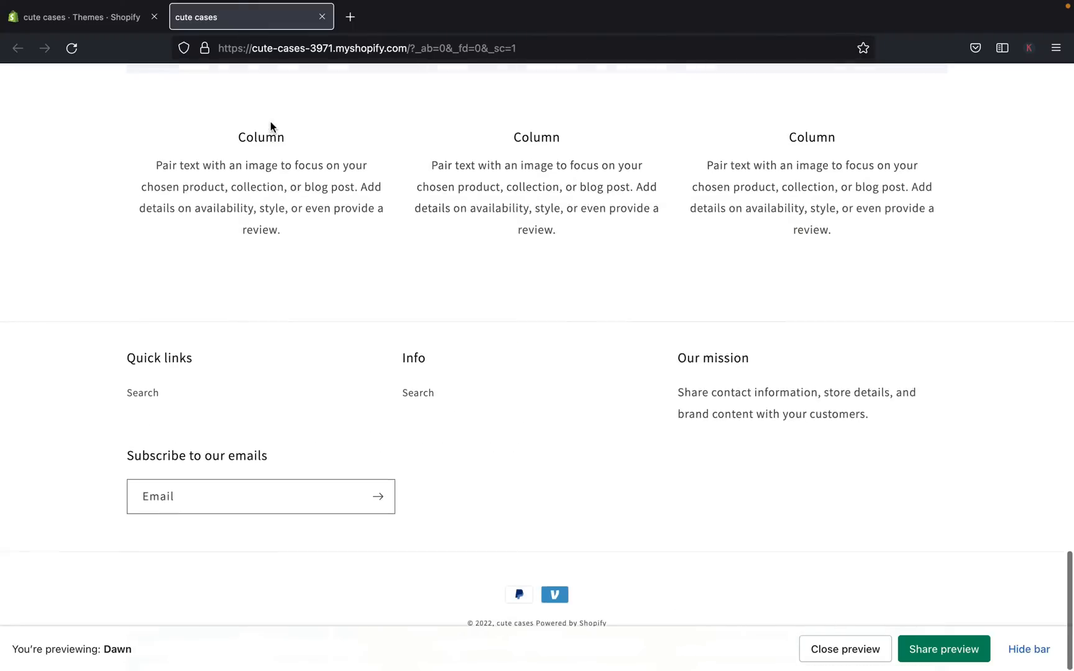
{"action": "scroll", "coordinate": [271, 124], "scroll_direction": "up", "scroll_amount": 20}
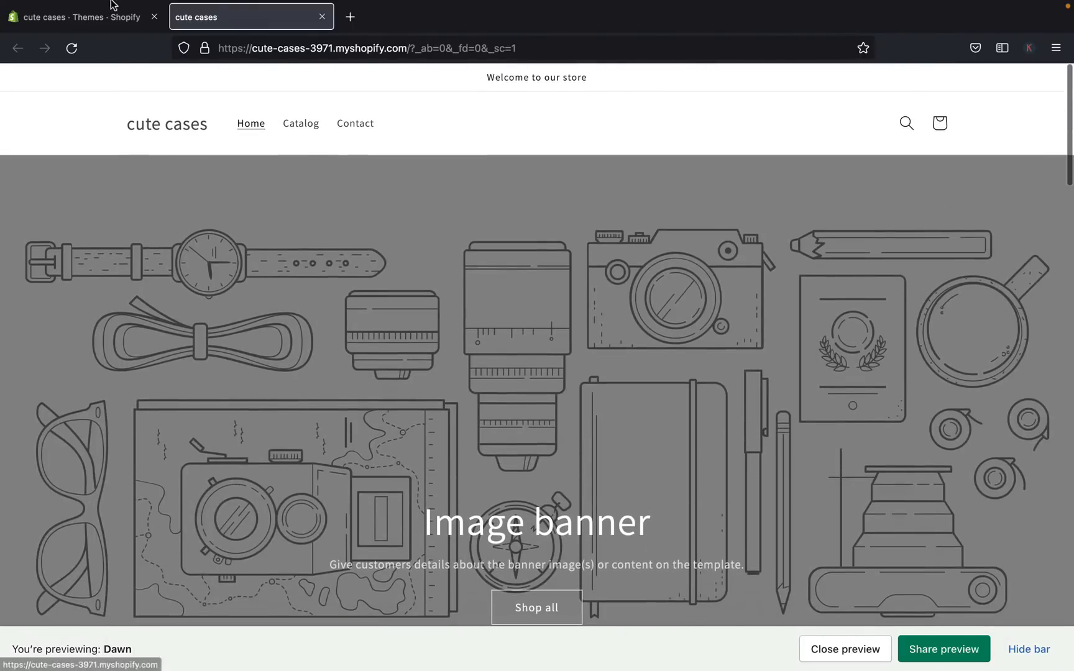
- Close the storefront preview and open the Dawn theme in the theme editor
{"action": "left_click", "coordinate": [102, 25]}
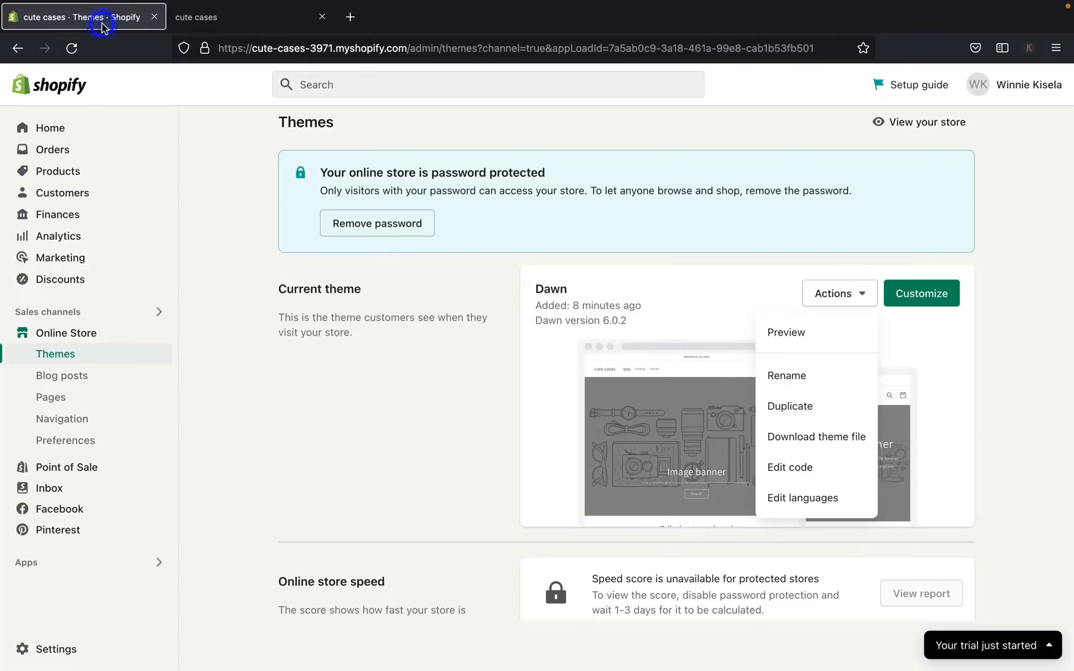
{"action": "left_click", "coordinate": [322, 17]}
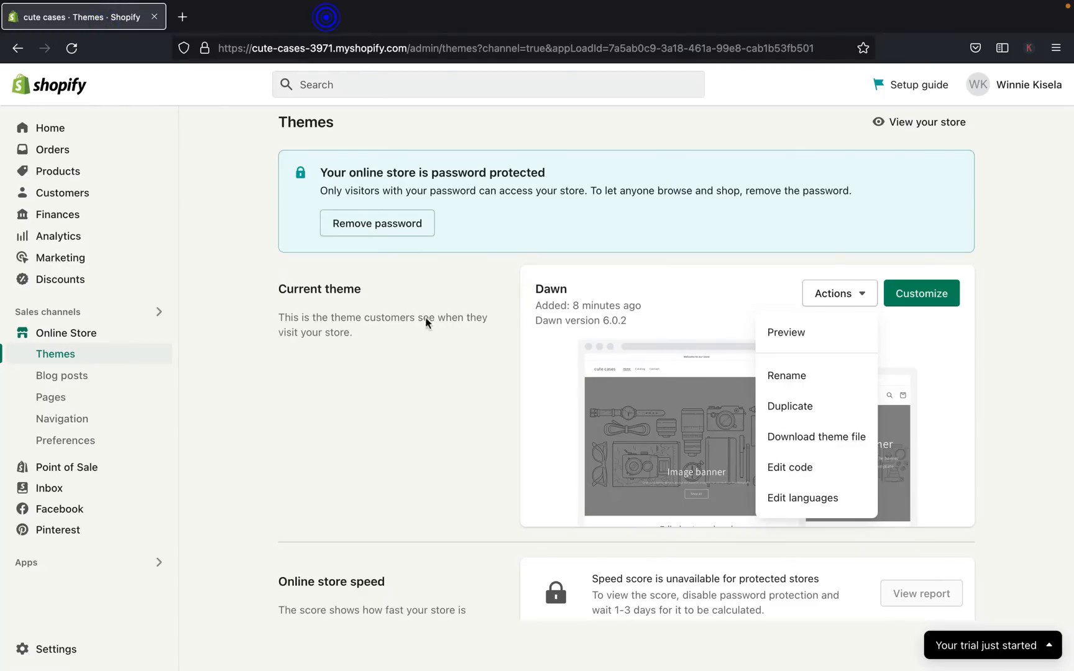
{"action": "left_click", "coordinate": [710, 265]}
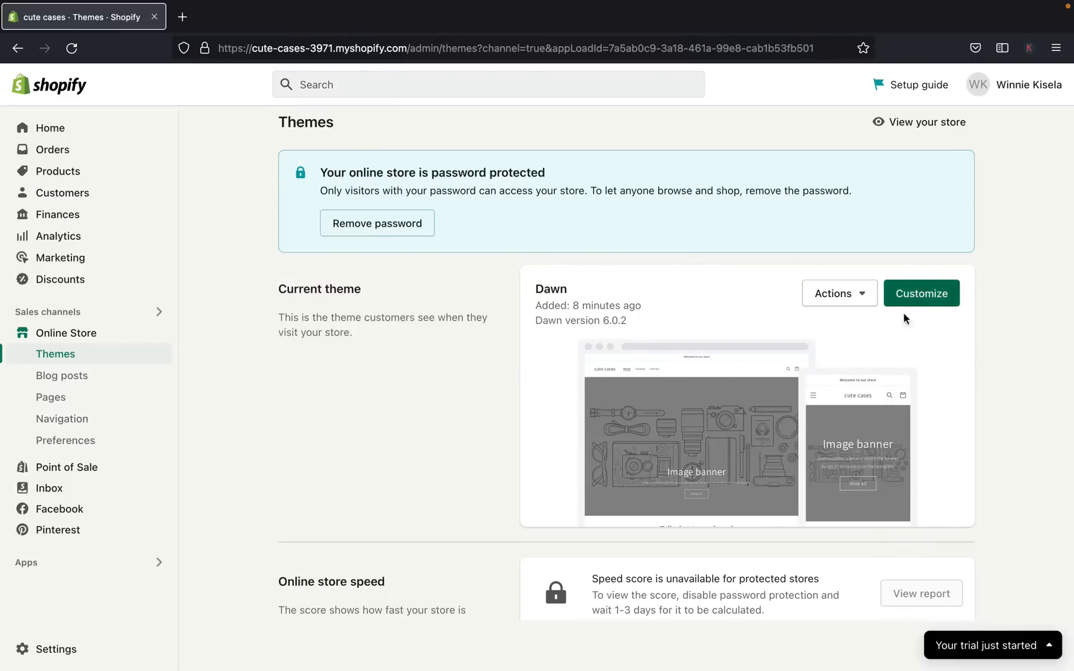
{"action": "left_click", "coordinate": [914, 295]}
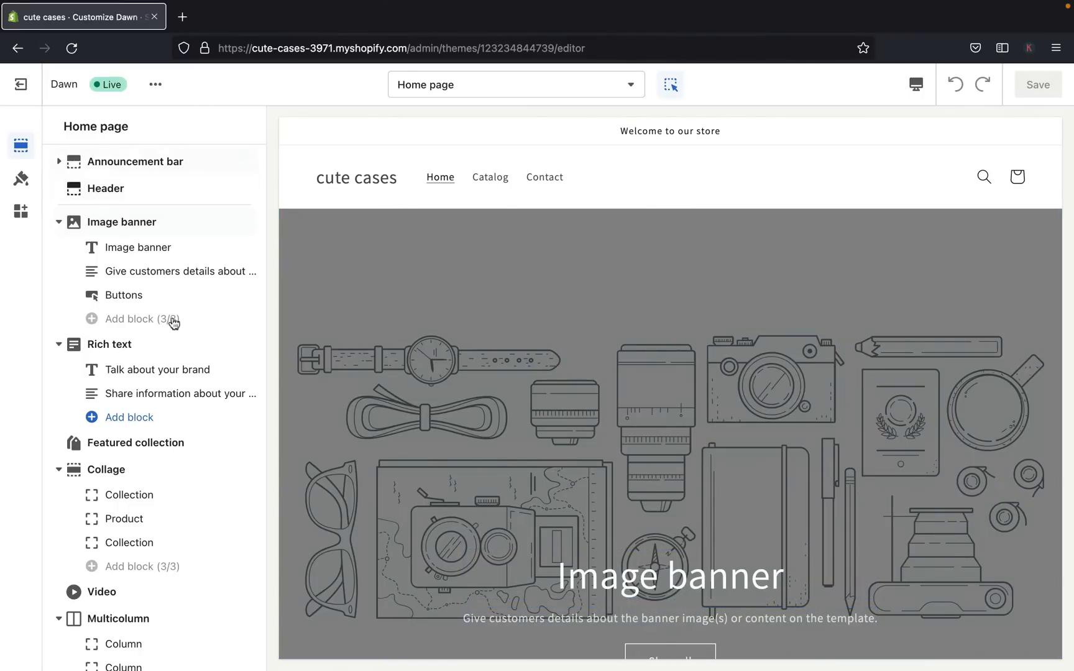
- Look through the home page's section list down to the footer and inspect the announcement bar's settings
{"action": "scroll", "coordinate": [86, 479], "scroll_direction": "down", "scroll_amount": 2}
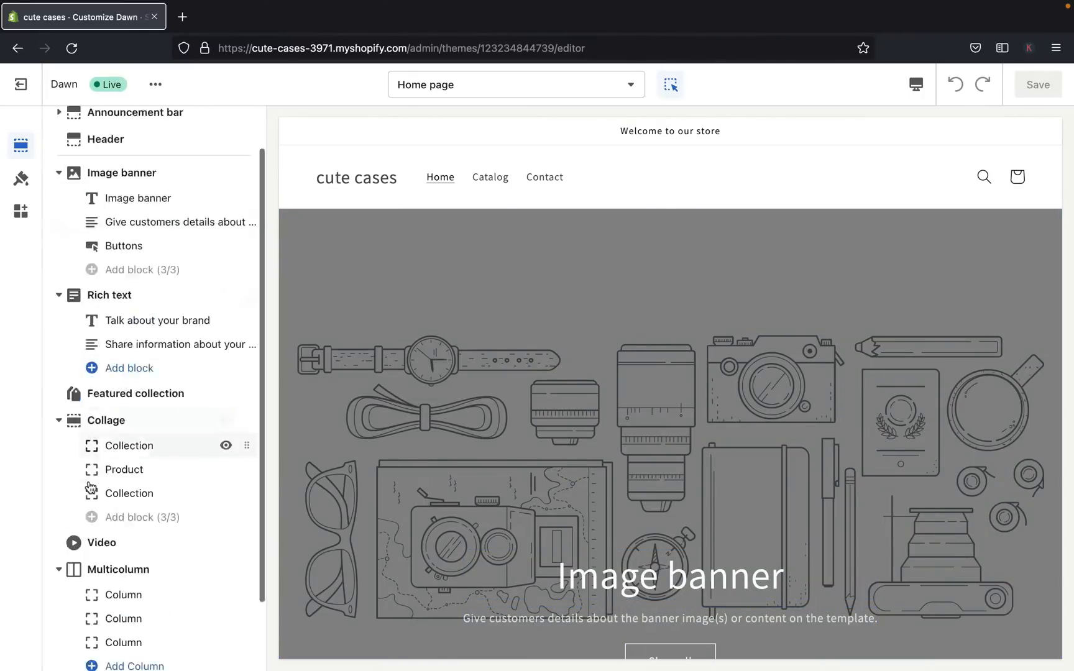
{"action": "scroll", "coordinate": [92, 488], "scroll_direction": "up", "scroll_amount": 2}
{"action": "scroll", "coordinate": [149, 595], "scroll_direction": "down", "scroll_amount": 5}
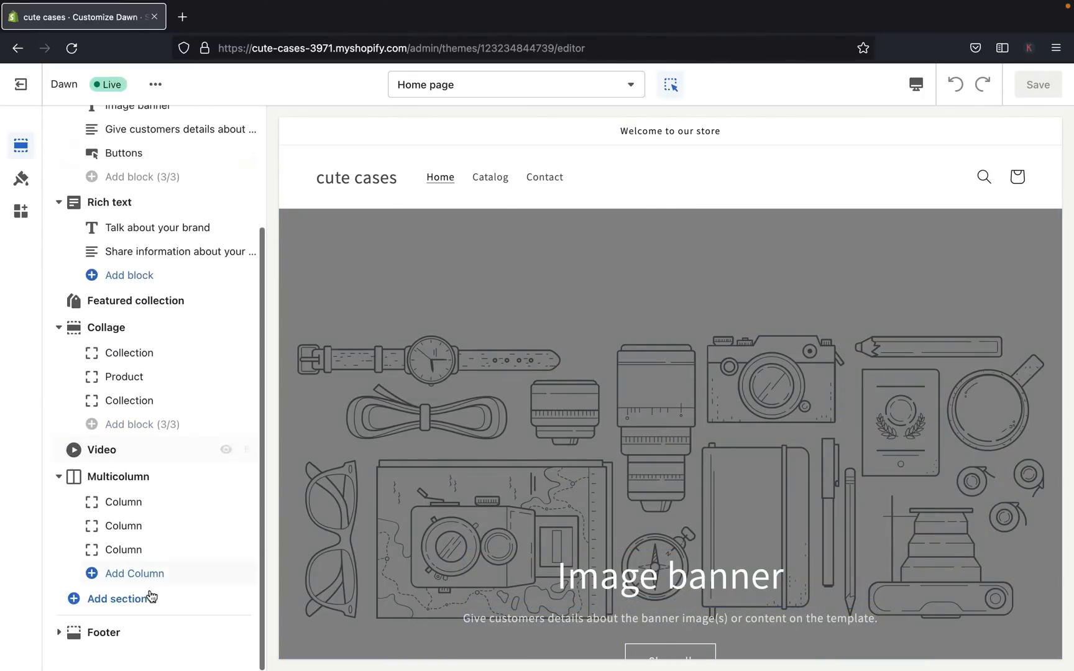
{"action": "scroll", "coordinate": [151, 595], "scroll_direction": "up", "scroll_amount": 5}
{"action": "scroll", "coordinate": [360, 433], "scroll_direction": "up", "scroll_amount": 10}
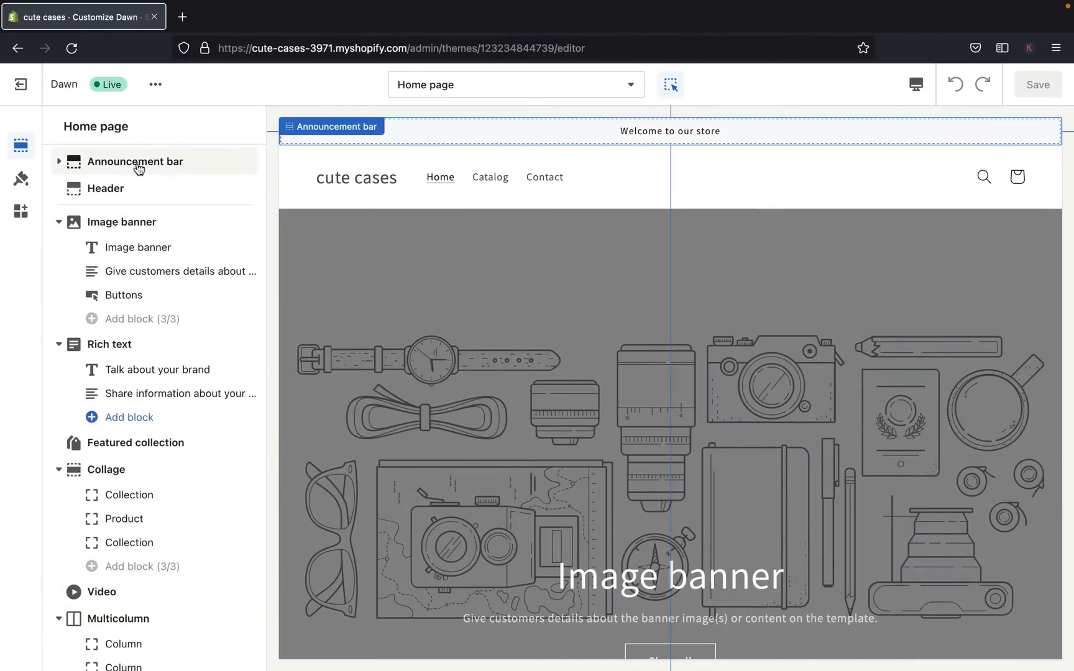
{"action": "left_click", "coordinate": [455, 133]}
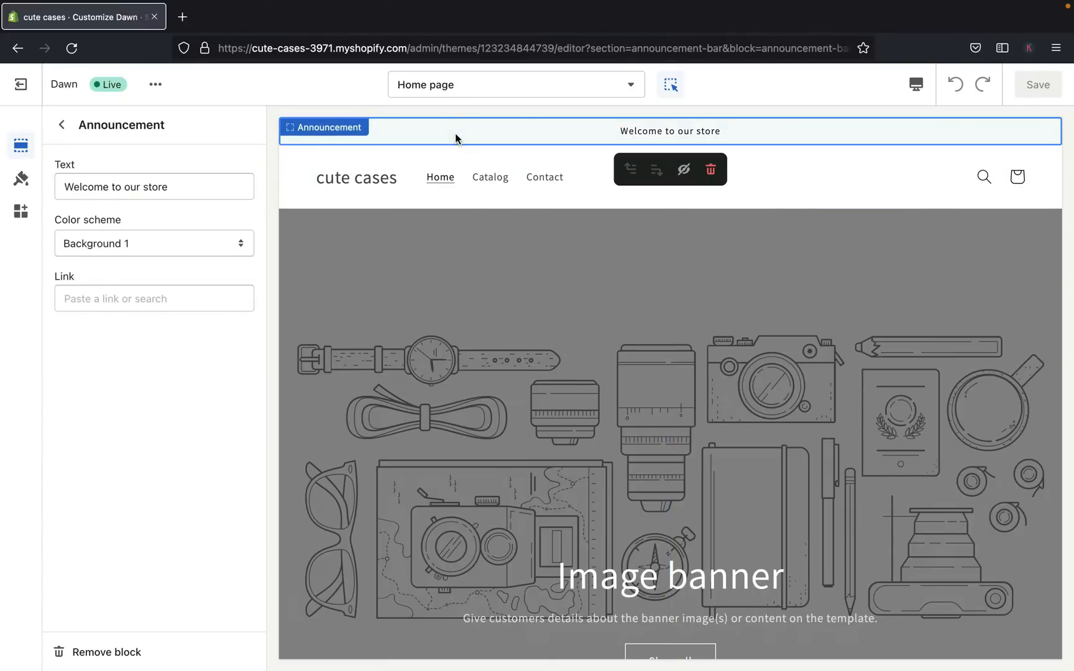
{"action": "left_click", "coordinate": [64, 125]}
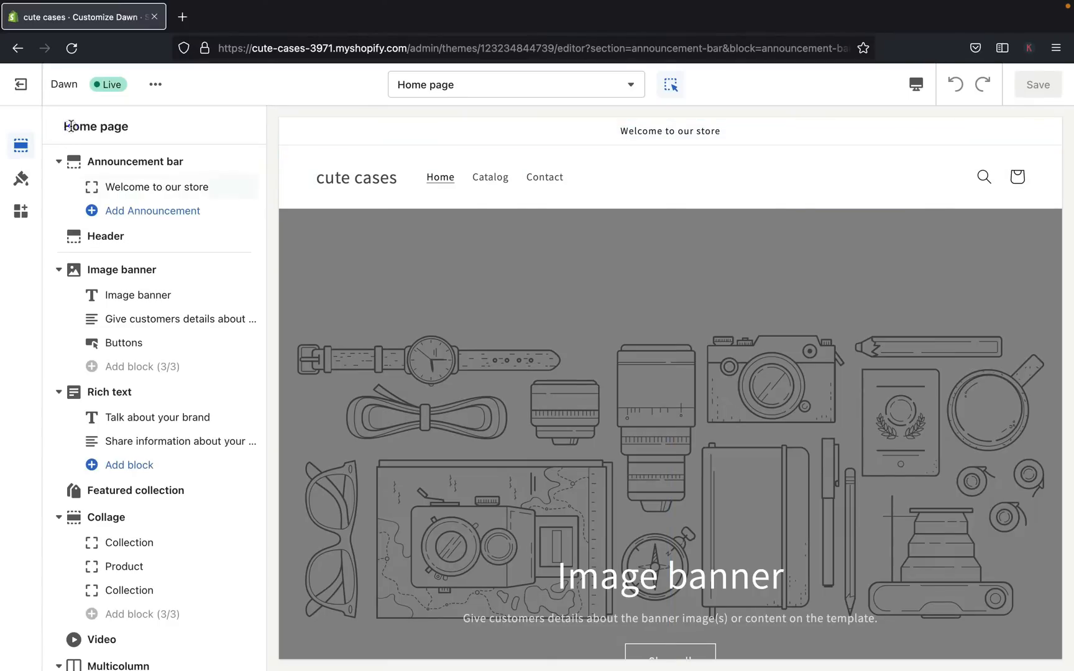
- Change the announcement bar's text to "Free Shipping World Wide!!"
{"action": "left_click", "coordinate": [149, 186]}
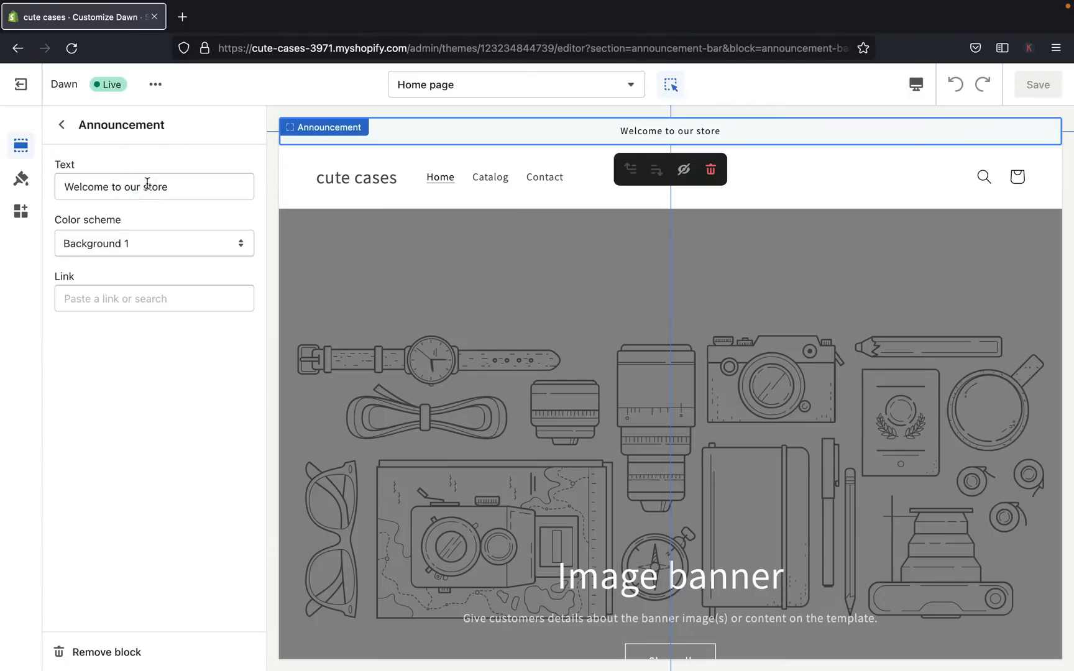
{"action": "left_click", "coordinate": [199, 188]}
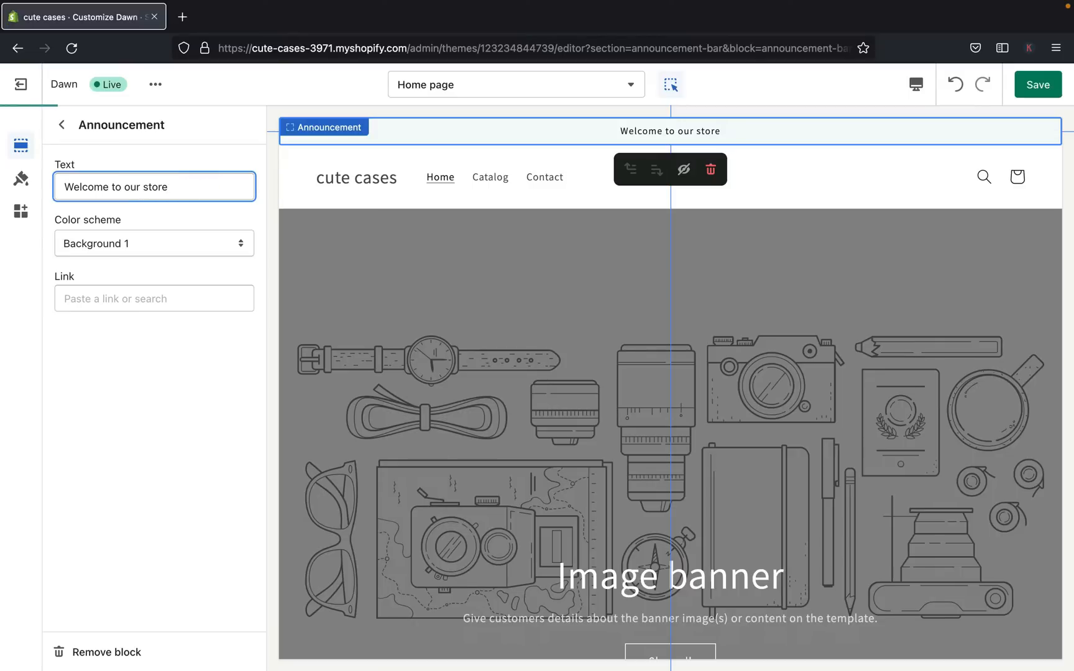
{"action": "key", "text": "BackSpace"}
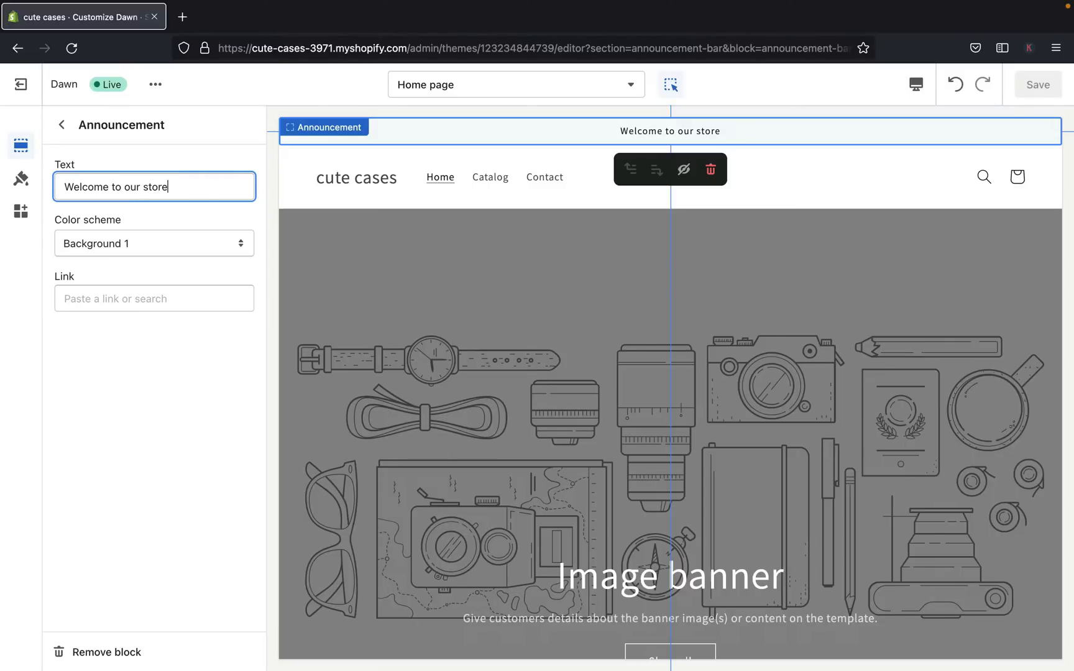
{"action": "triple_click", "coordinate": [166, 184]}
{"action": "type", "text": "F"}
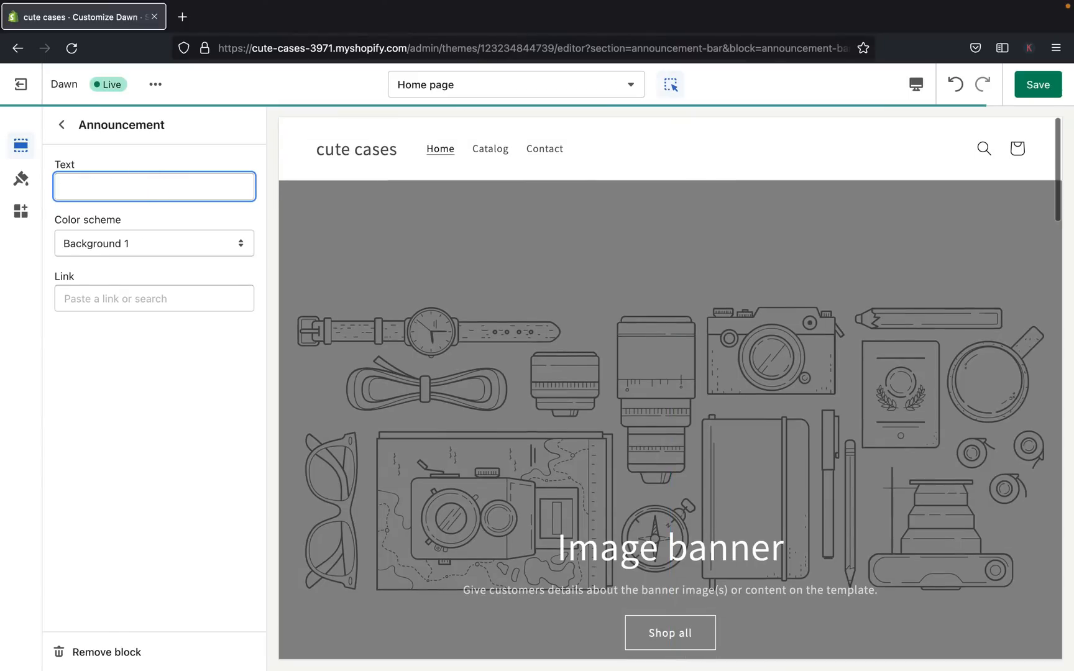
{"action": "type", "text": "ree"}
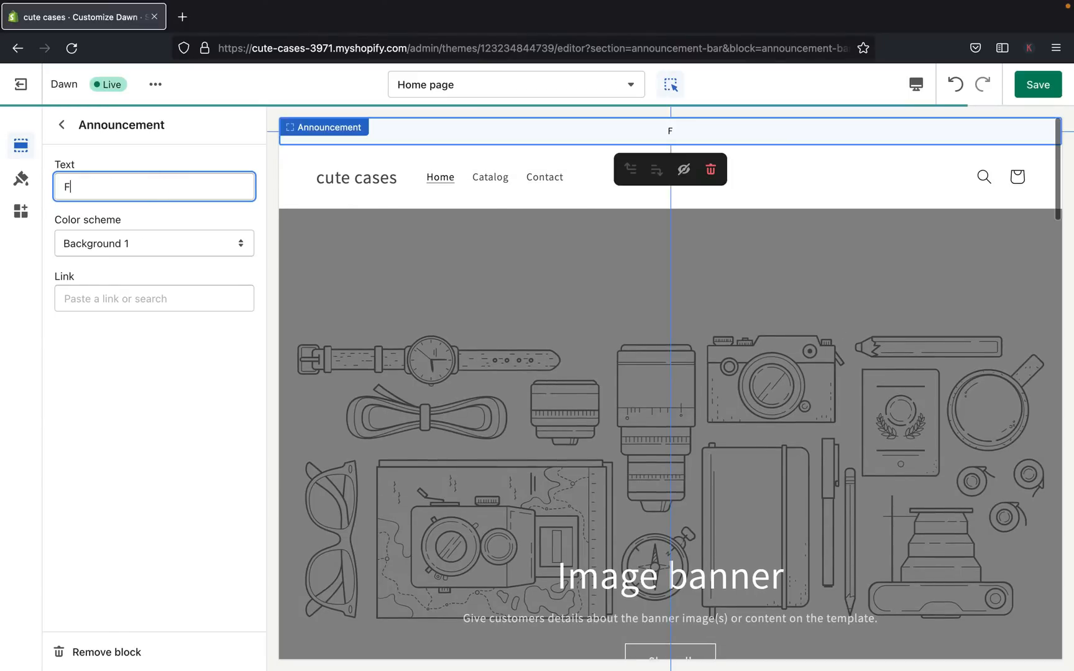
{"action": "type", "text": " Ship"}
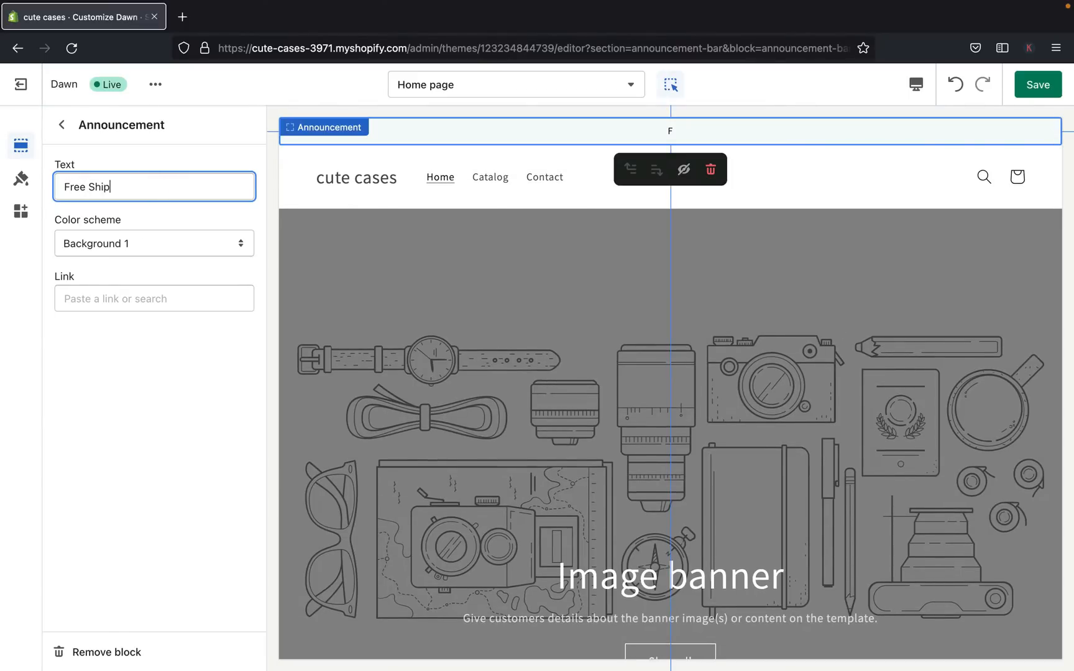
{"action": "type", "text": "ping Wor"}
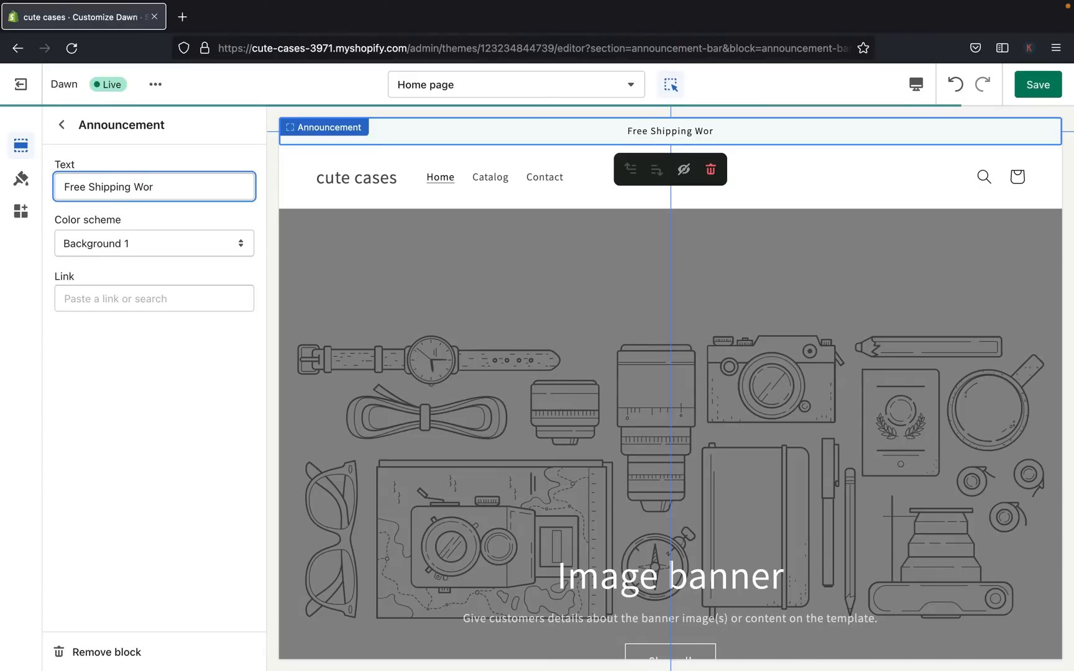
{"action": "type", "text": "ld"}
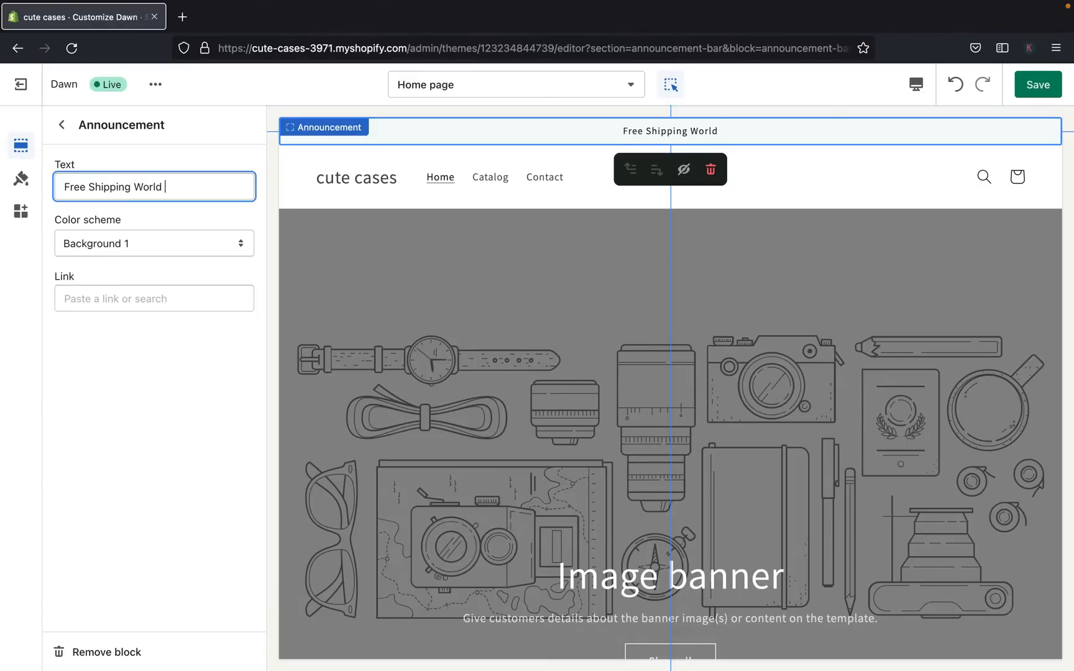
{"action": "type", "text": " Wide"}
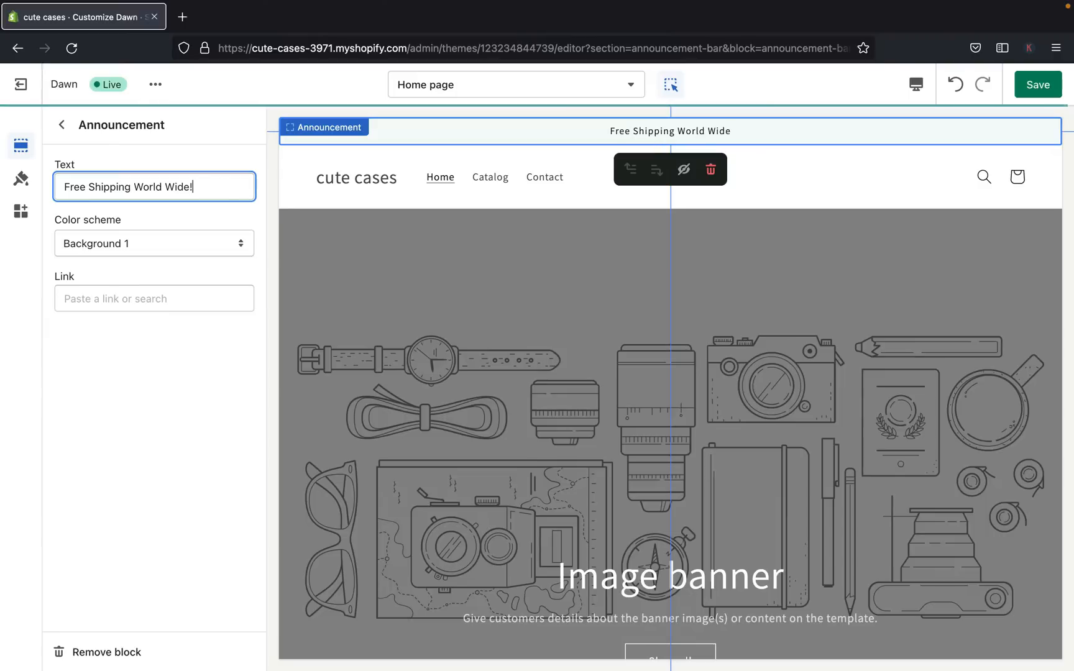
{"action": "type", "text": "!!"}
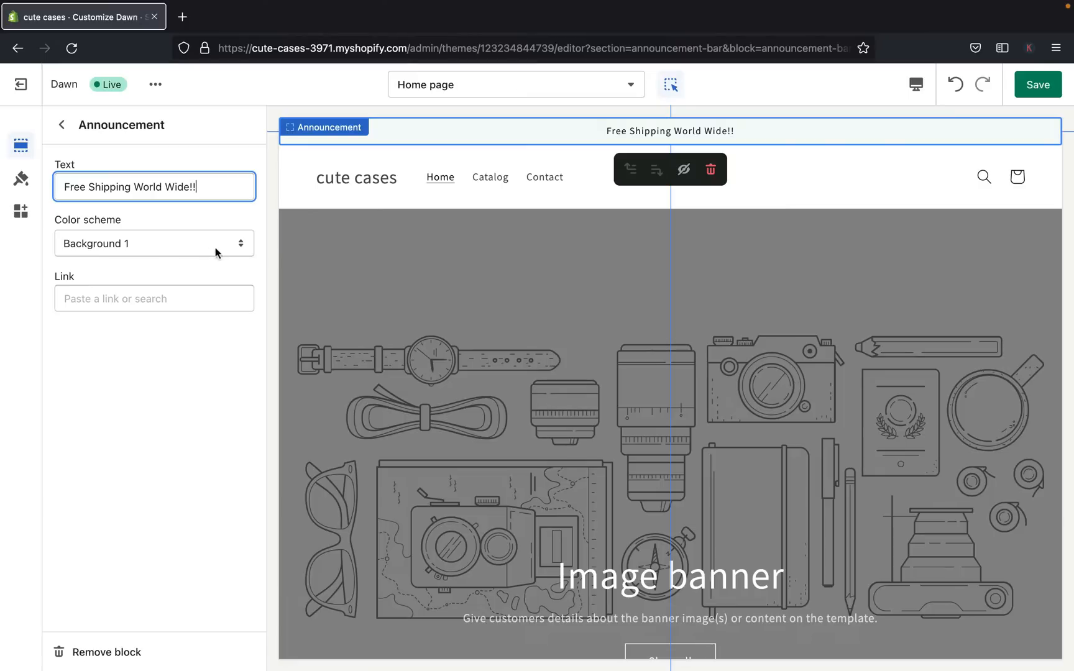
- Try the Inverse color scheme on the announcement and set it back to Background 1
{"action": "left_click", "coordinate": [245, 249]}
{"action": "left_click", "coordinate": [209, 327]}
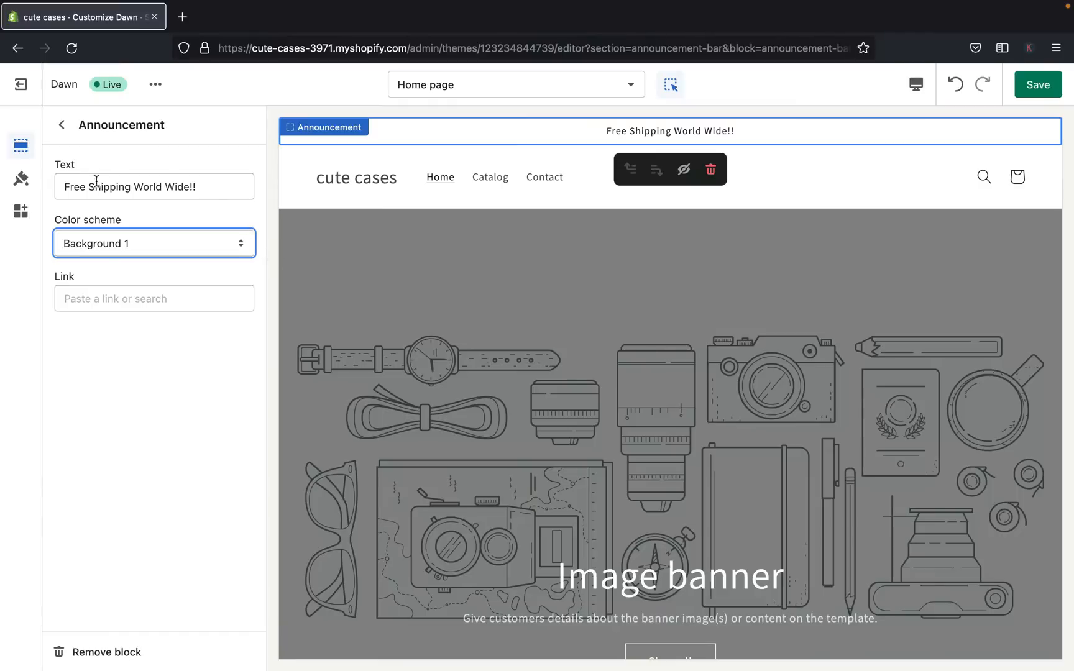
{"action": "left_click", "coordinate": [240, 243]}
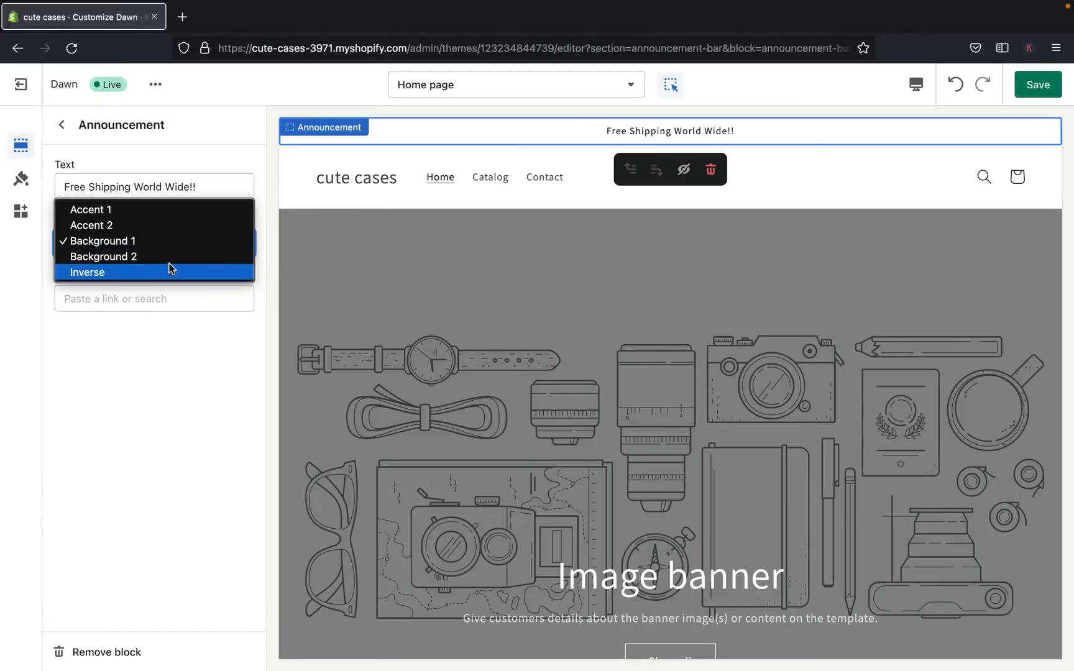
{"action": "left_click", "coordinate": [169, 266]}
{"action": "left_click", "coordinate": [247, 246]}
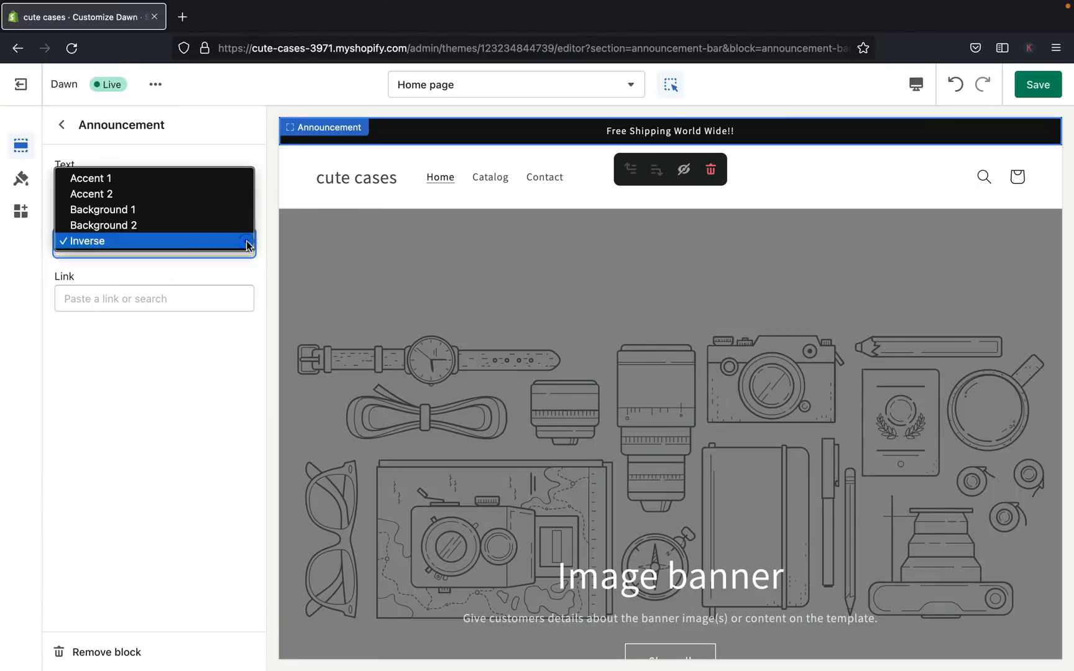
{"action": "left_click", "coordinate": [197, 205]}
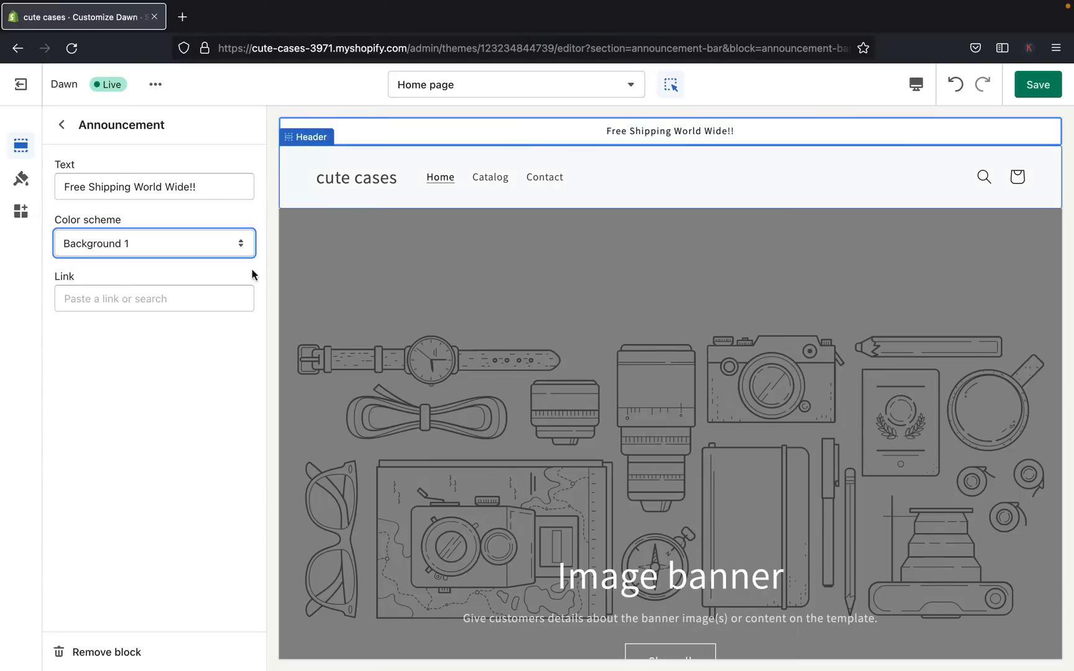
- Link the announcement to All collections and save the theme changes
{"action": "left_click", "coordinate": [177, 306]}
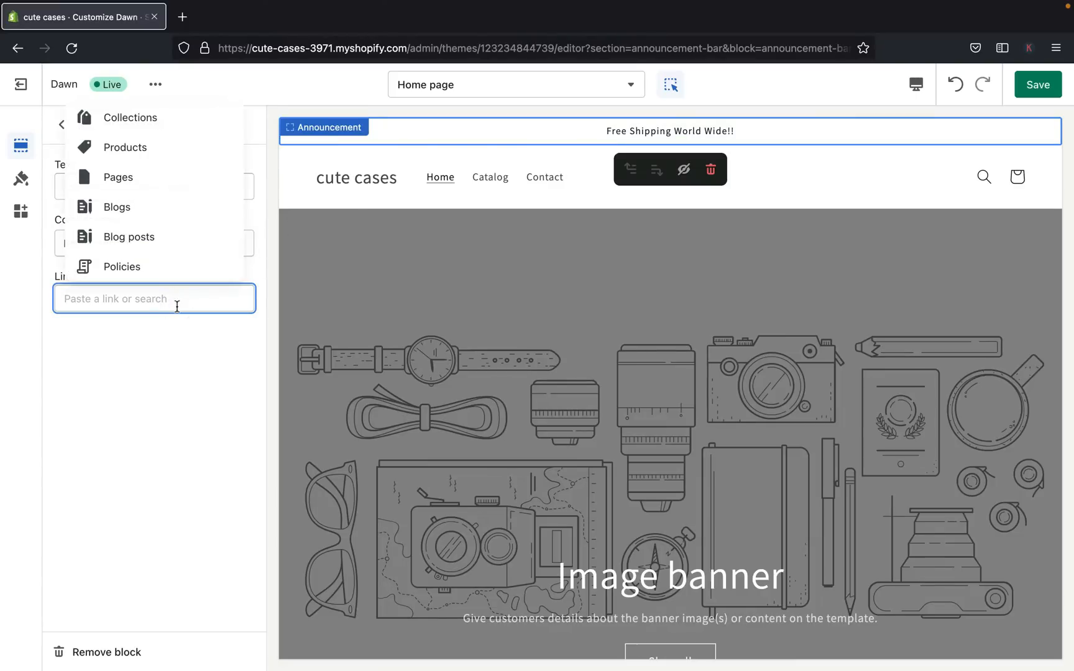
{"action": "left_click", "coordinate": [122, 352]}
{"action": "left_click", "coordinate": [111, 291]}
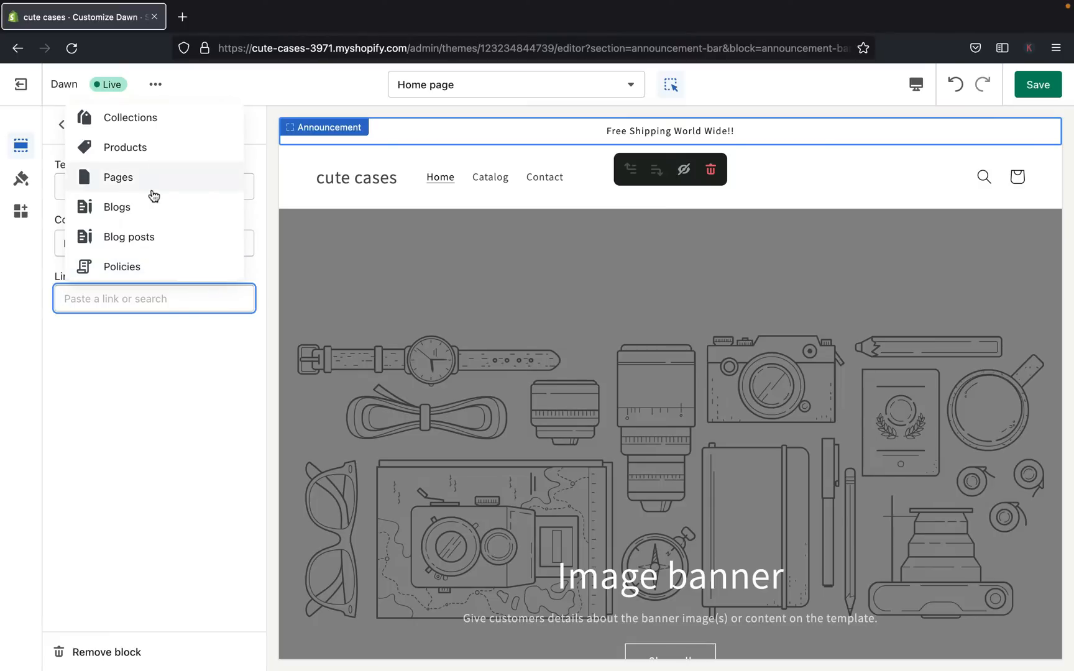
{"action": "left_click", "coordinate": [142, 116]}
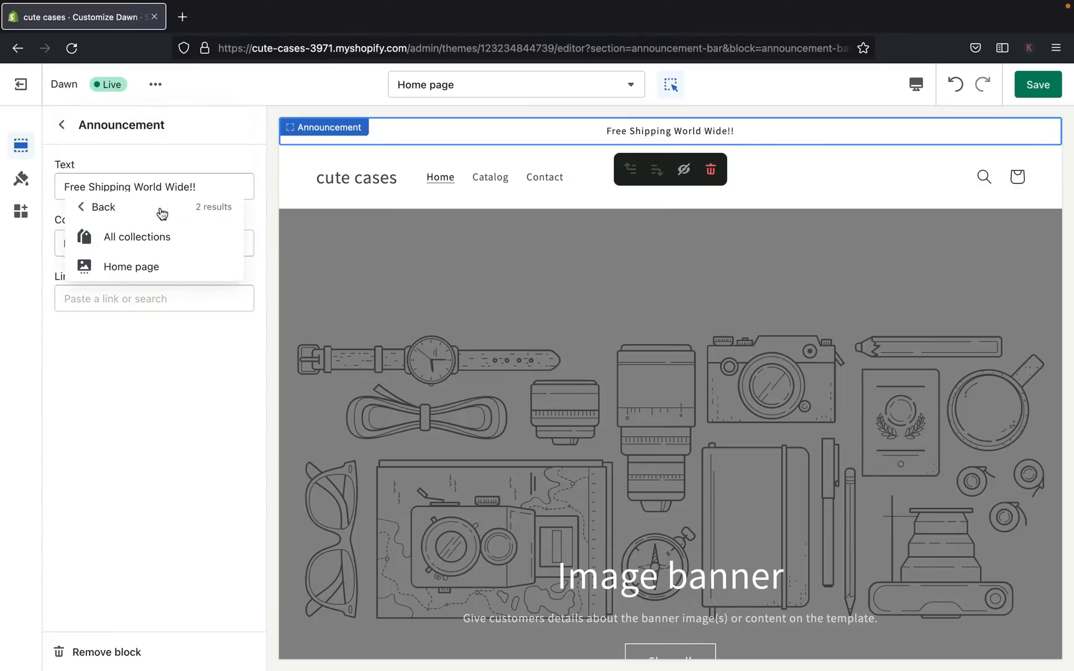
{"action": "left_click", "coordinate": [162, 240]}
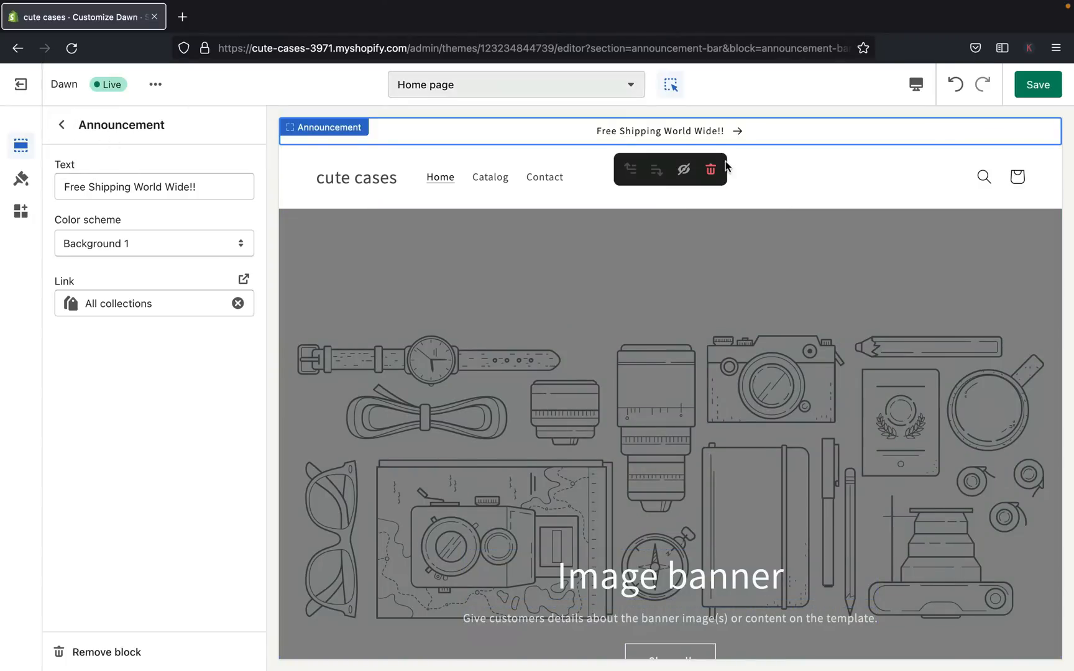
{"action": "left_click", "coordinate": [1043, 83]}
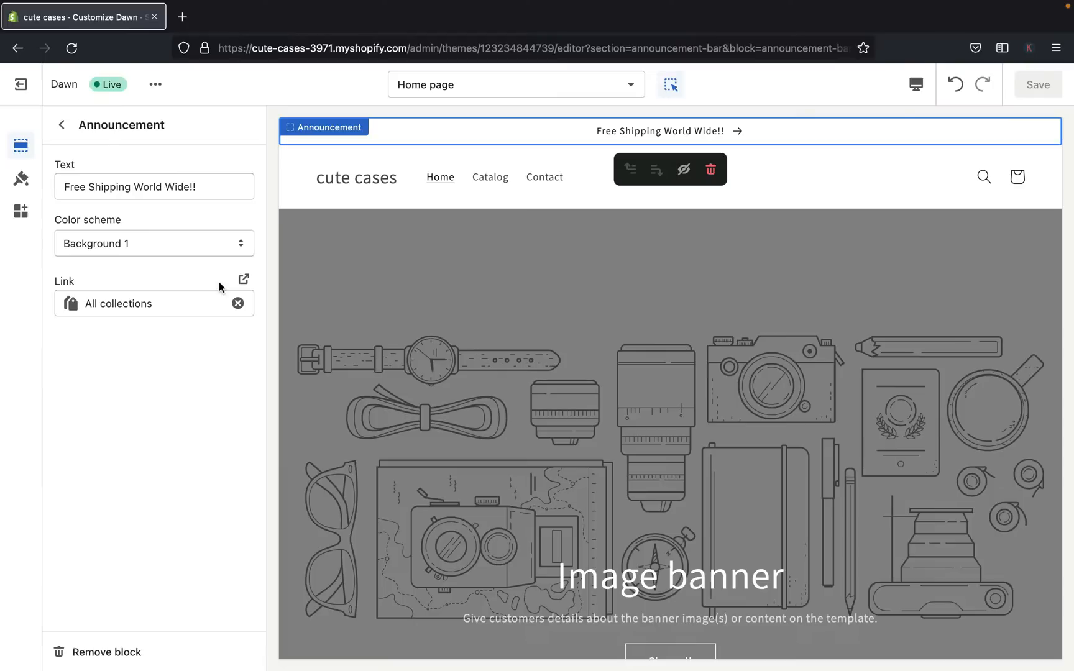
{"action": "left_click", "coordinate": [62, 125]}
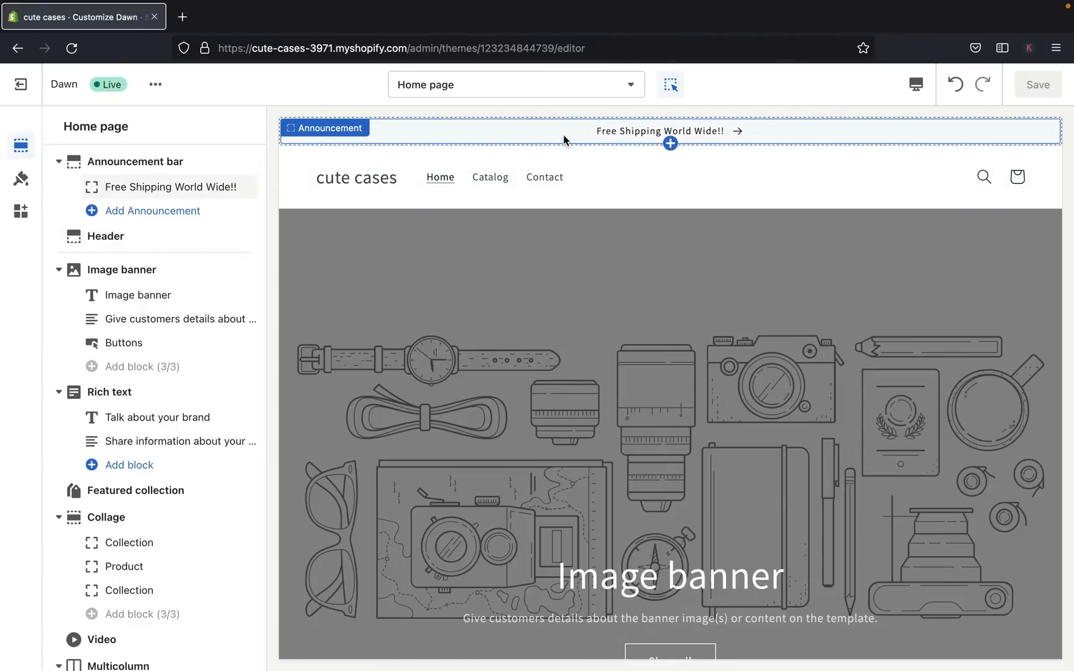
- Replace the header's default logo with an uploaded pink Cute Cases logo image
{"action": "left_click", "coordinate": [110, 242]}
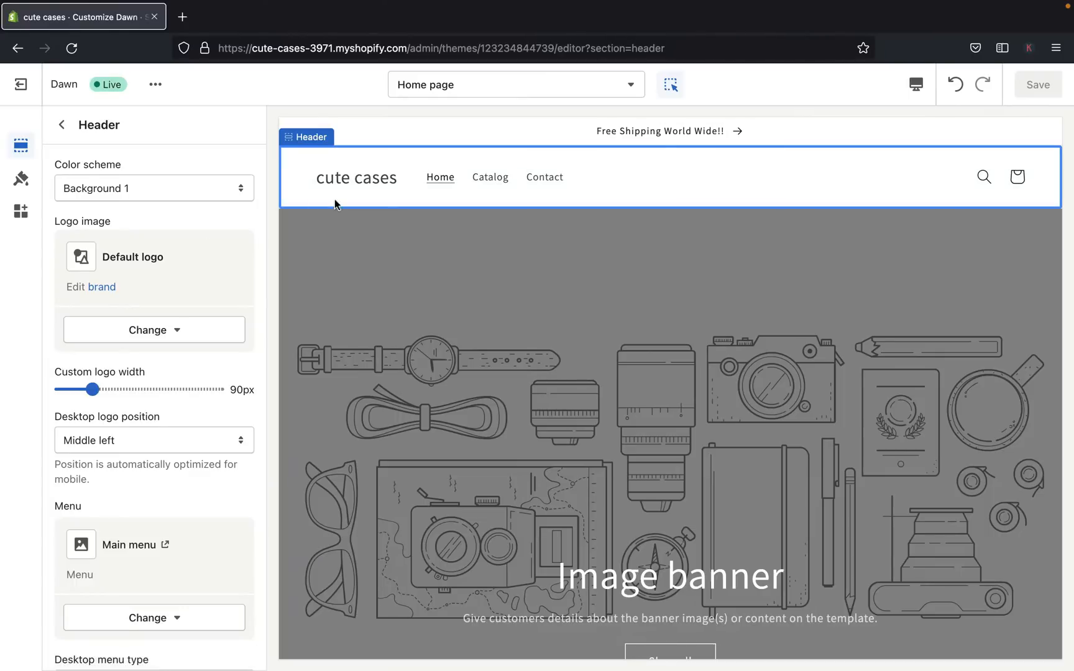
{"action": "left_click", "coordinate": [163, 329]}
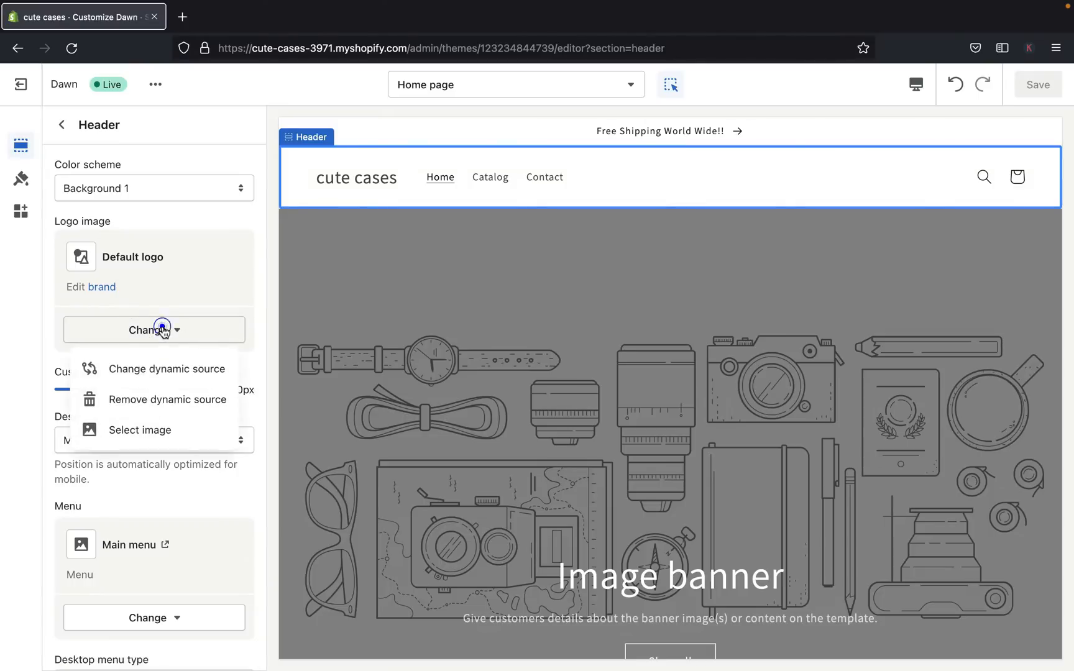
{"action": "left_click", "coordinate": [148, 431]}
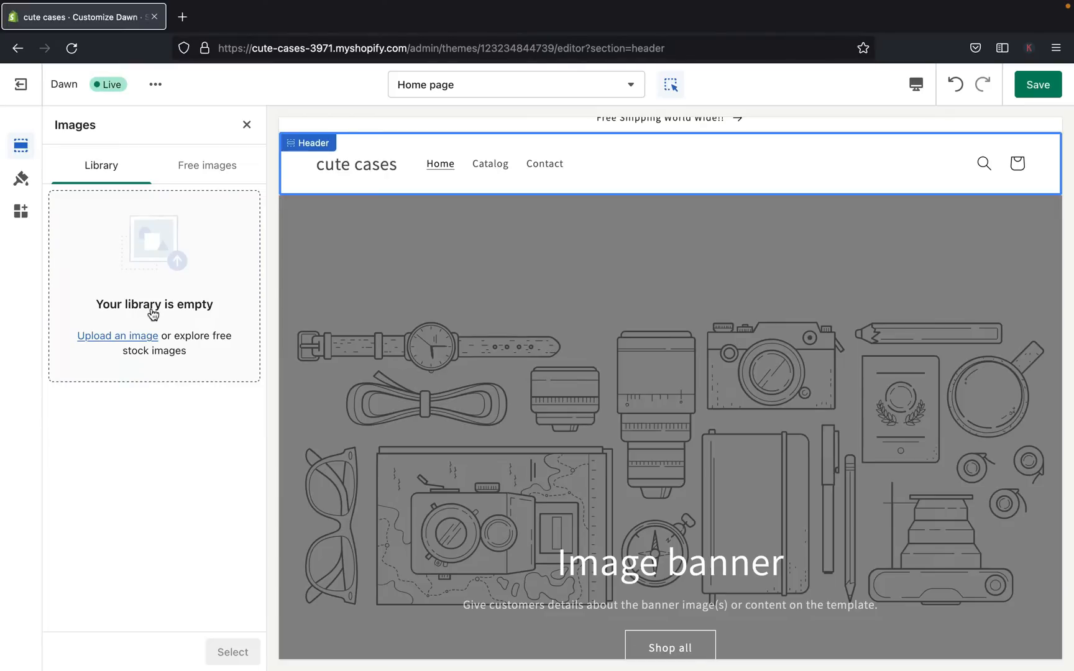
{"action": "left_click", "coordinate": [119, 342]}
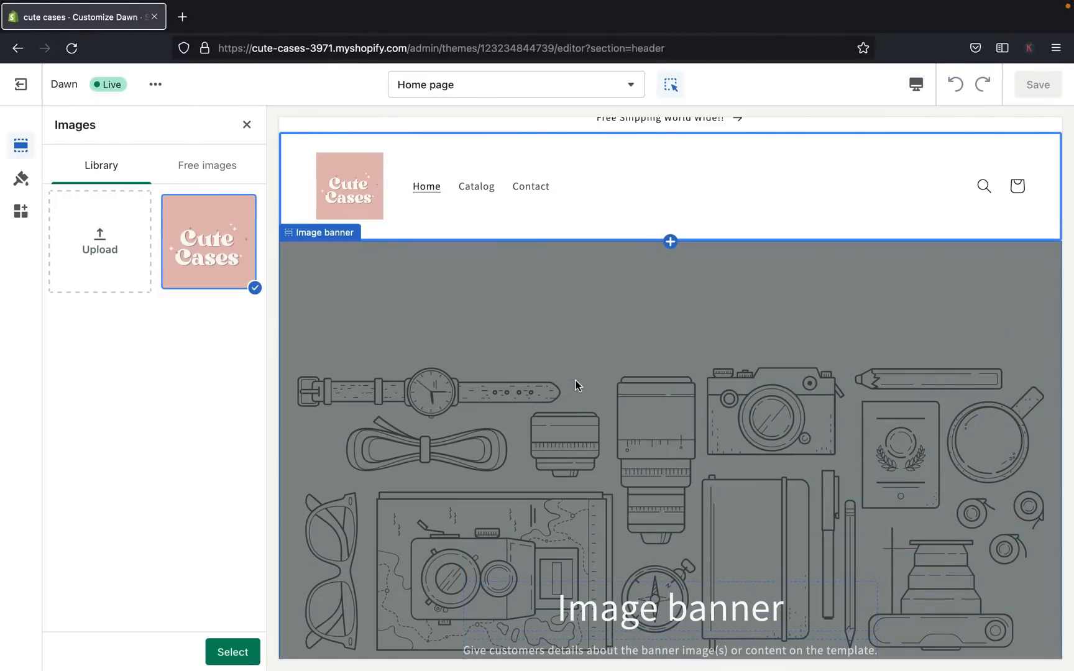
{"action": "mouse_move", "coordinate": [601, 5]}
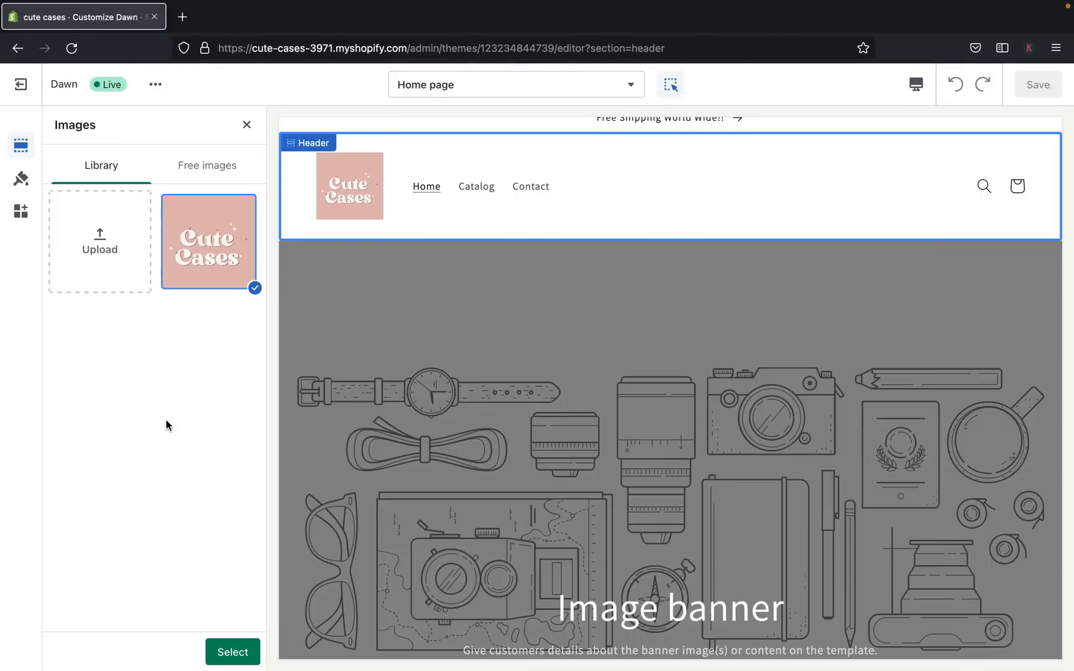
{"action": "left_click", "coordinate": [224, 647]}
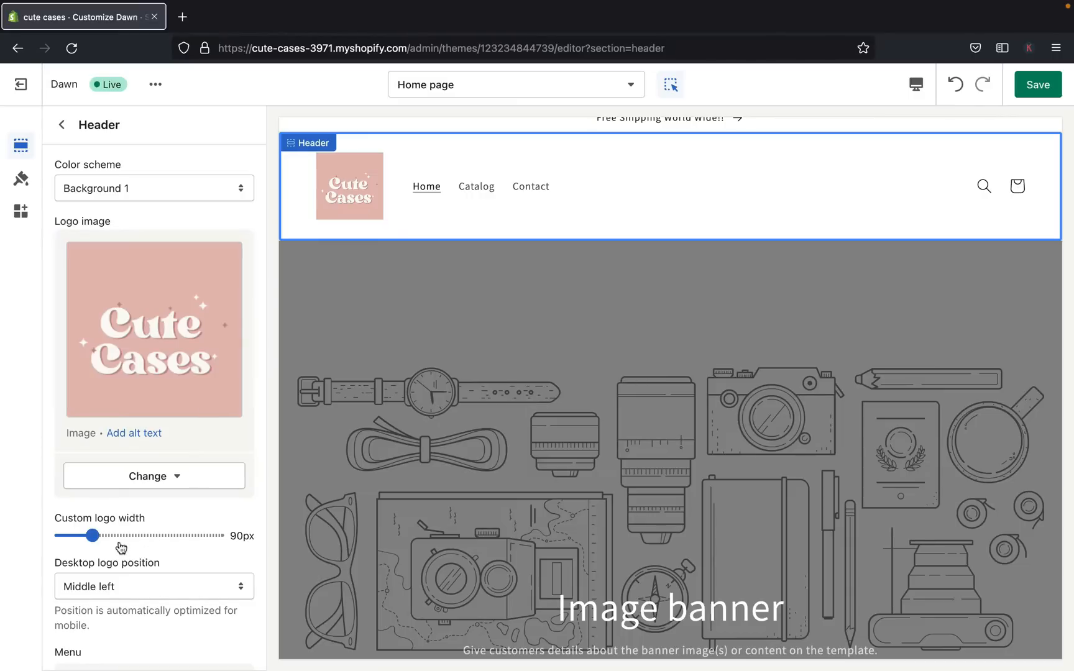
- Try custom logo widths of 170 px and 240 px in the header, and set the width to 80 px
{"action": "scroll", "coordinate": [467, 319], "scroll_direction": "up", "scroll_amount": 1}
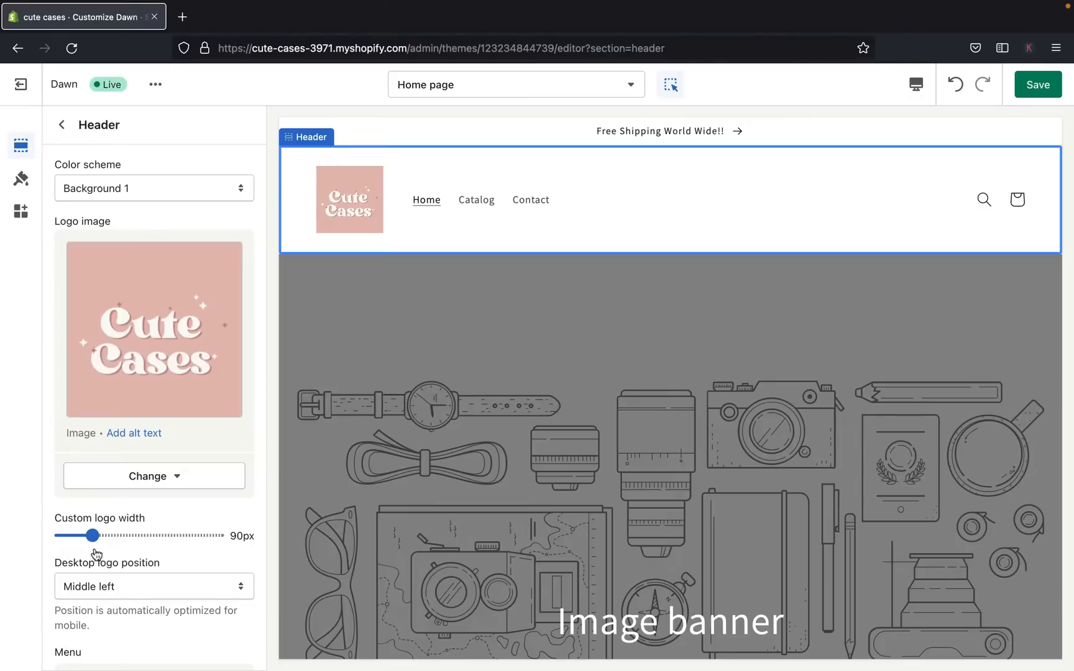
{"action": "left_click_drag", "start_coordinate": [93, 537], "coordinate": [146, 542]}
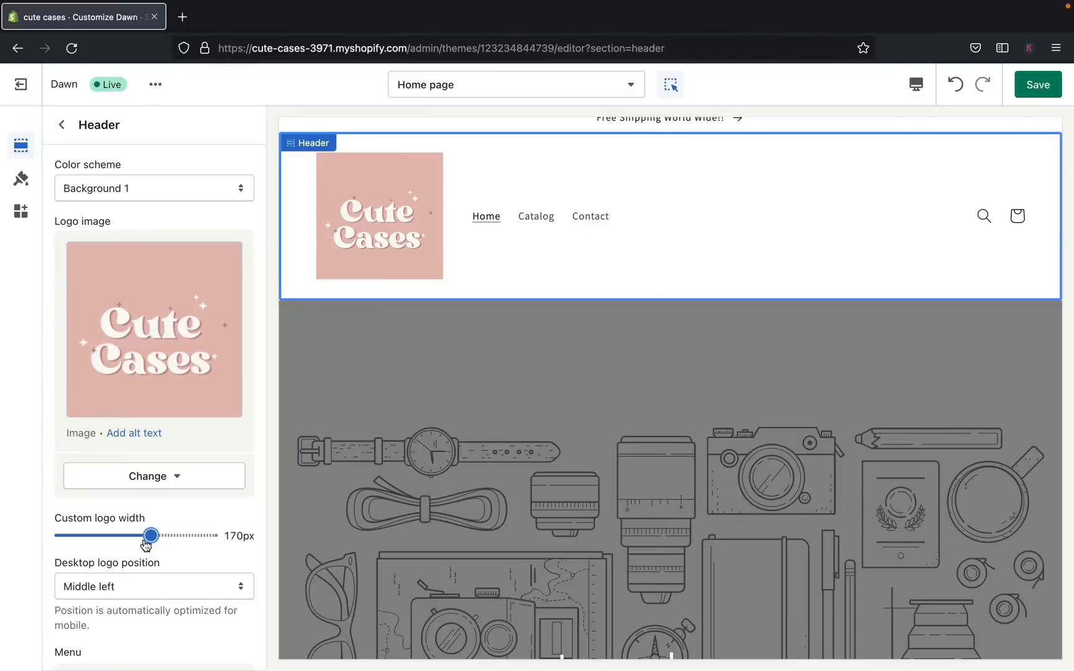
{"action": "left_click_drag", "start_coordinate": [145, 541], "coordinate": [199, 539]}
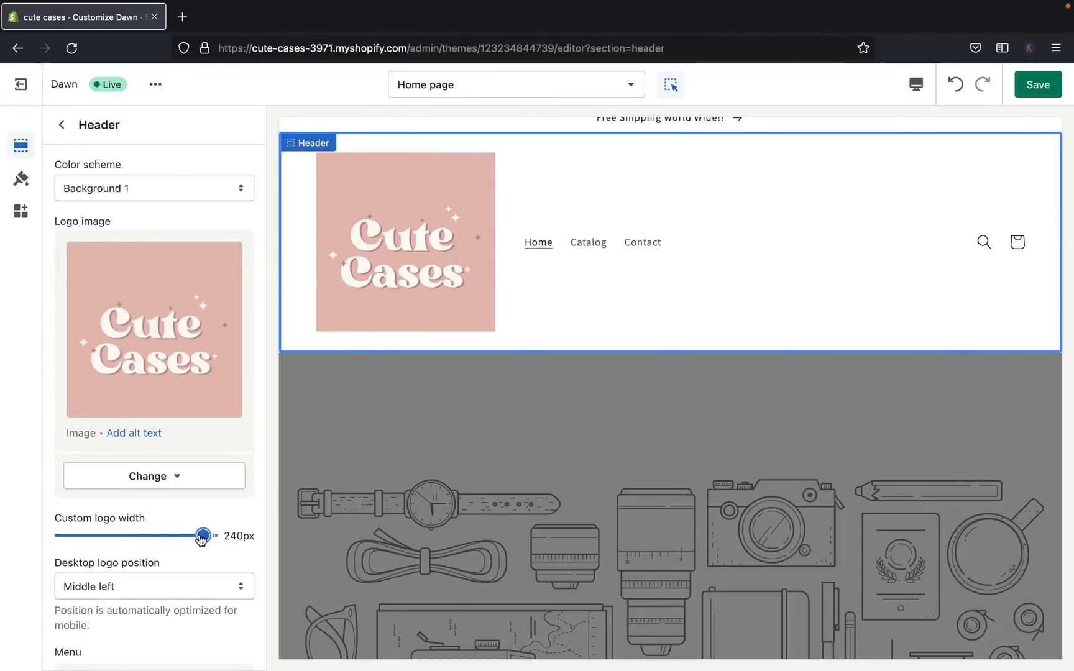
{"action": "left_click_drag", "start_coordinate": [202, 538], "coordinate": [87, 534]}
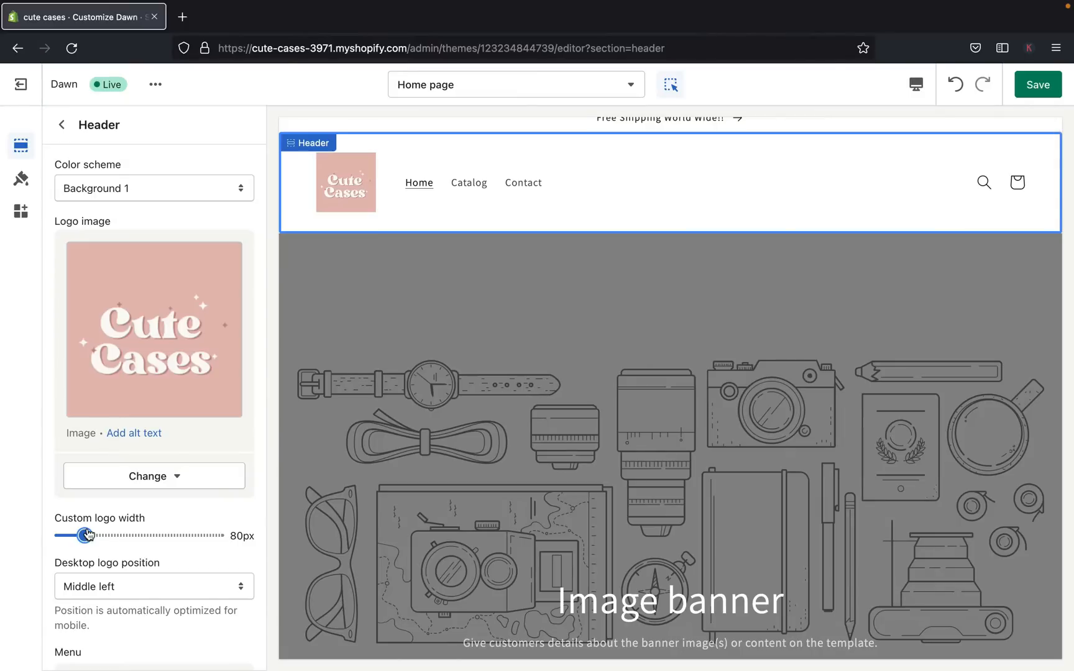
- Try the Top left and Top center desktop logo positions in the header, and set the position back to Middle left
{"action": "scroll", "coordinate": [132, 547], "scroll_direction": "down", "scroll_amount": 3}
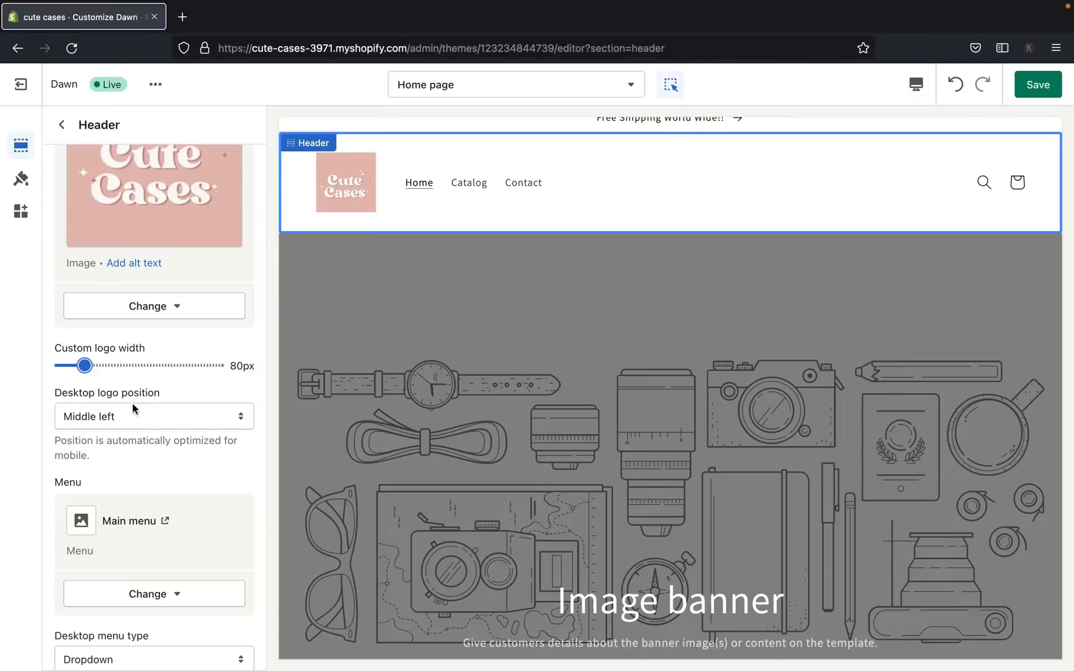
{"action": "scroll", "coordinate": [377, 223], "scroll_direction": "up", "scroll_amount": 1}
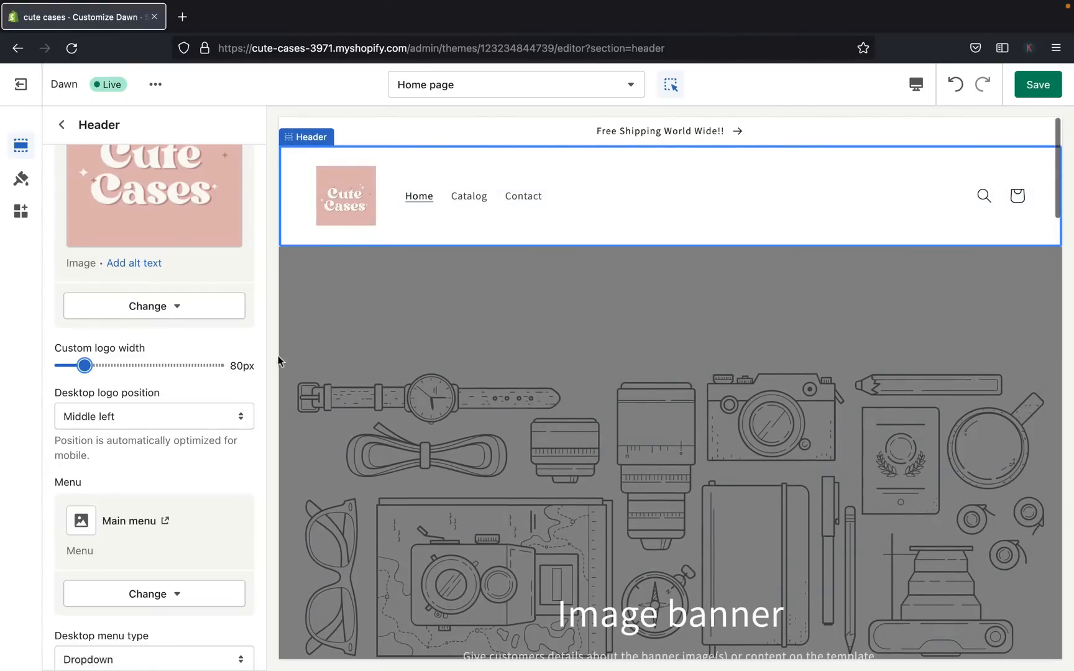
{"action": "left_click", "coordinate": [242, 429]}
{"action": "left_click", "coordinate": [189, 432]}
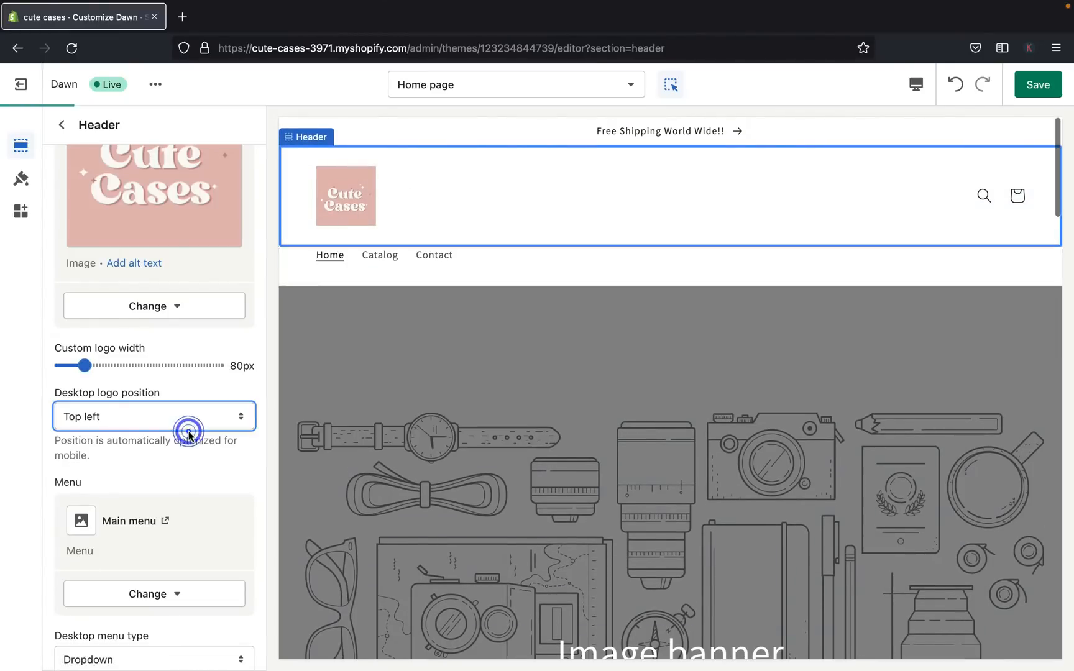
{"action": "left_click", "coordinate": [241, 421]}
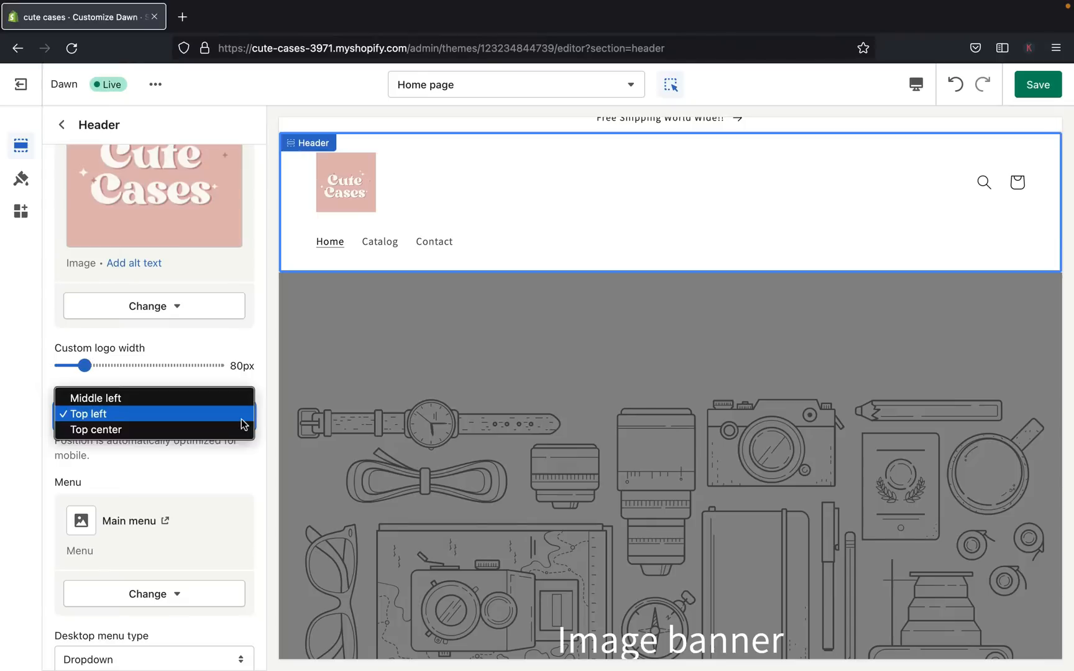
{"action": "left_click", "coordinate": [218, 430]}
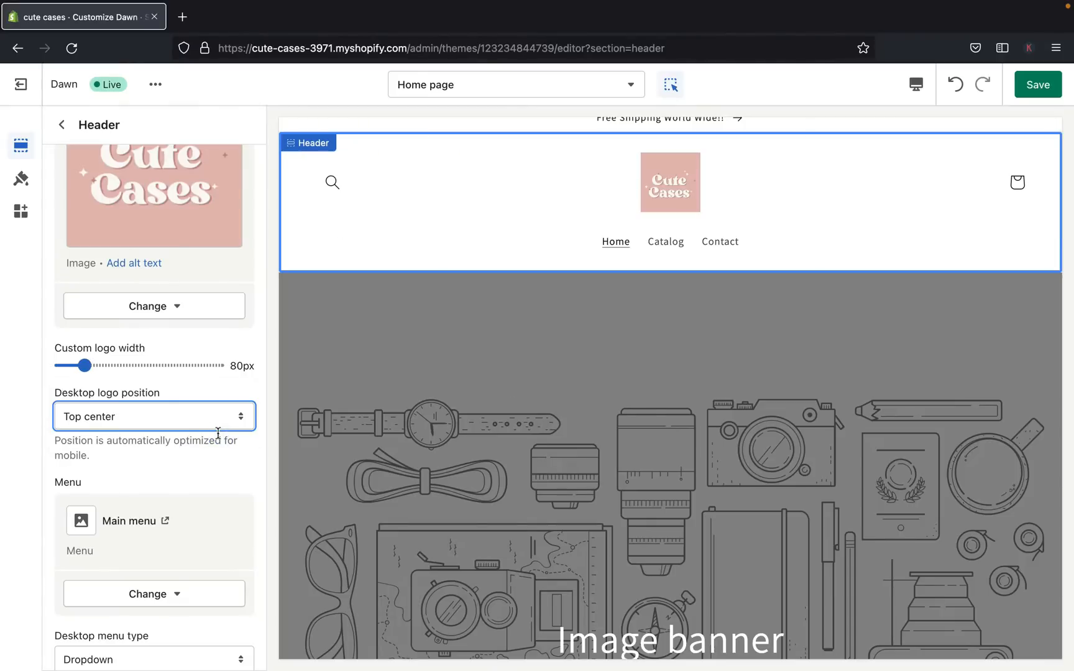
{"action": "left_click", "coordinate": [240, 429]}
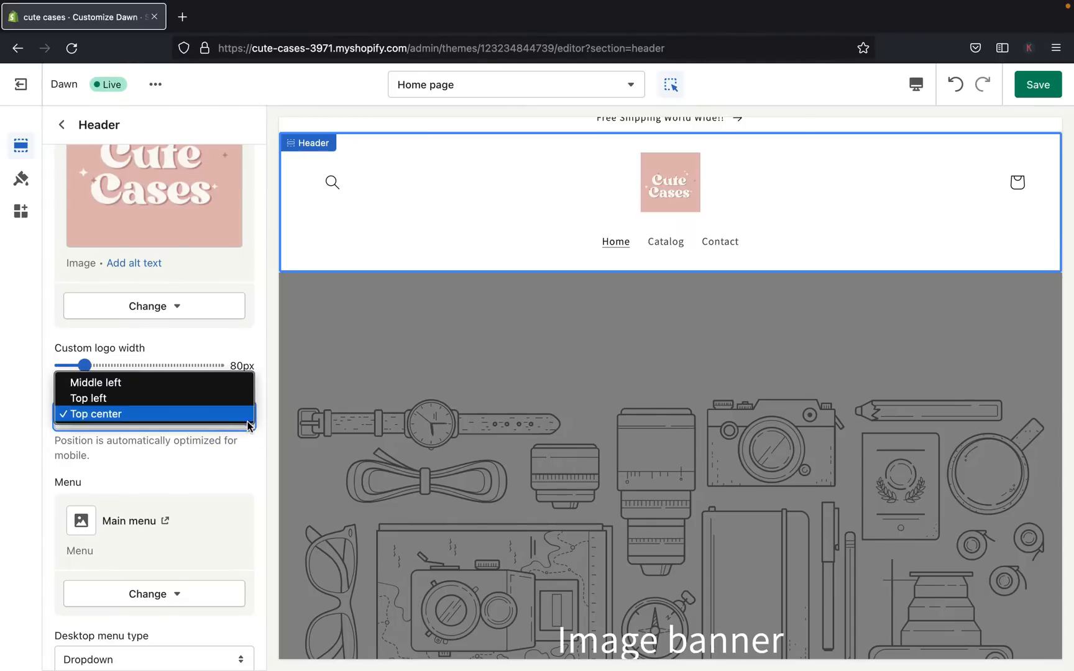
{"action": "left_click", "coordinate": [217, 384]}
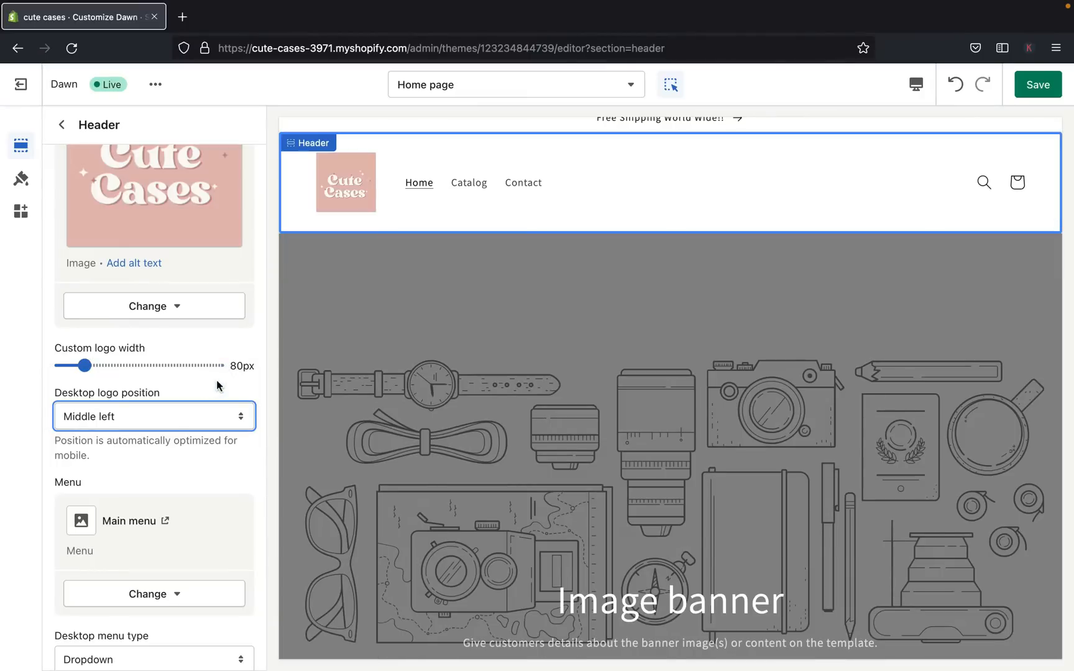
{"action": "scroll", "coordinate": [217, 381], "scroll_direction": "down", "scroll_amount": 4}
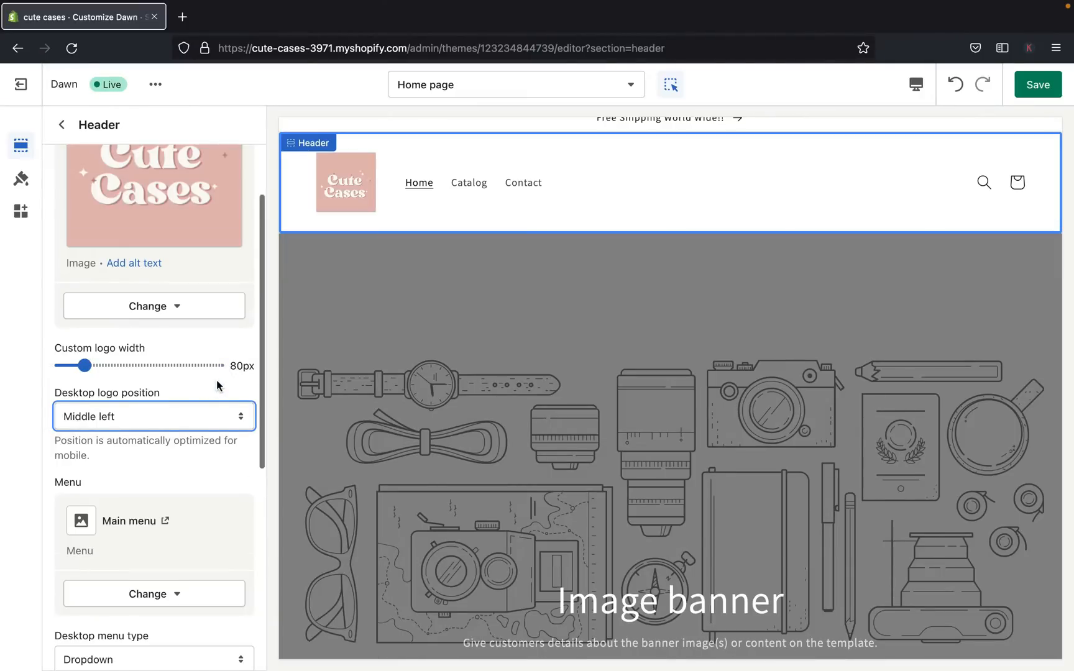
{"action": "scroll", "coordinate": [216, 386], "scroll_direction": "up", "scroll_amount": 8}
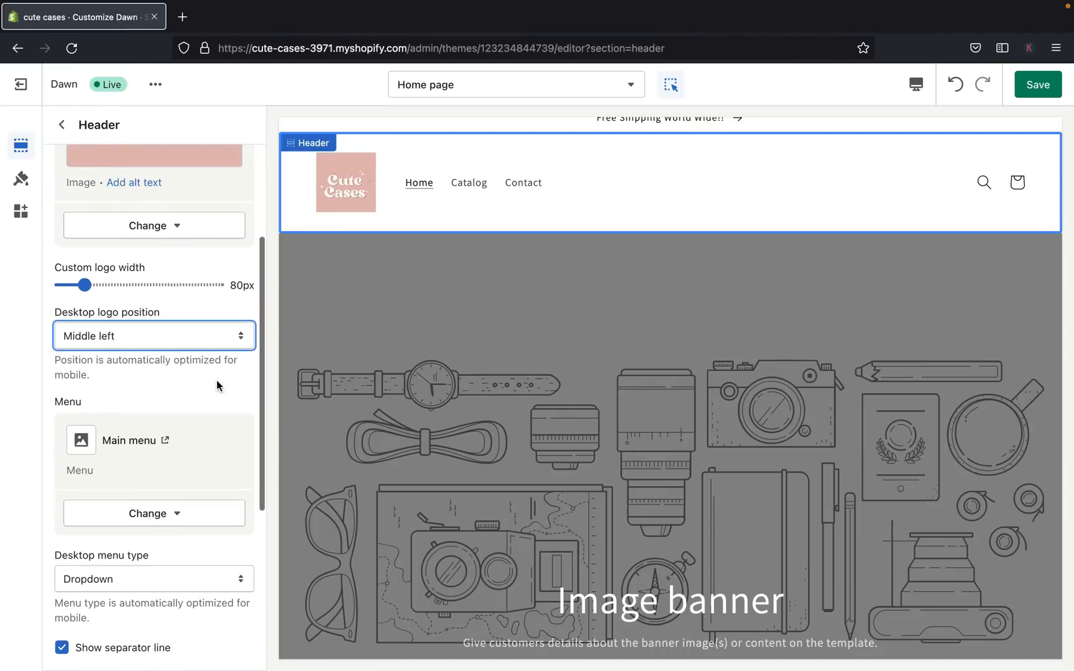
{"action": "left_click", "coordinate": [62, 125]}
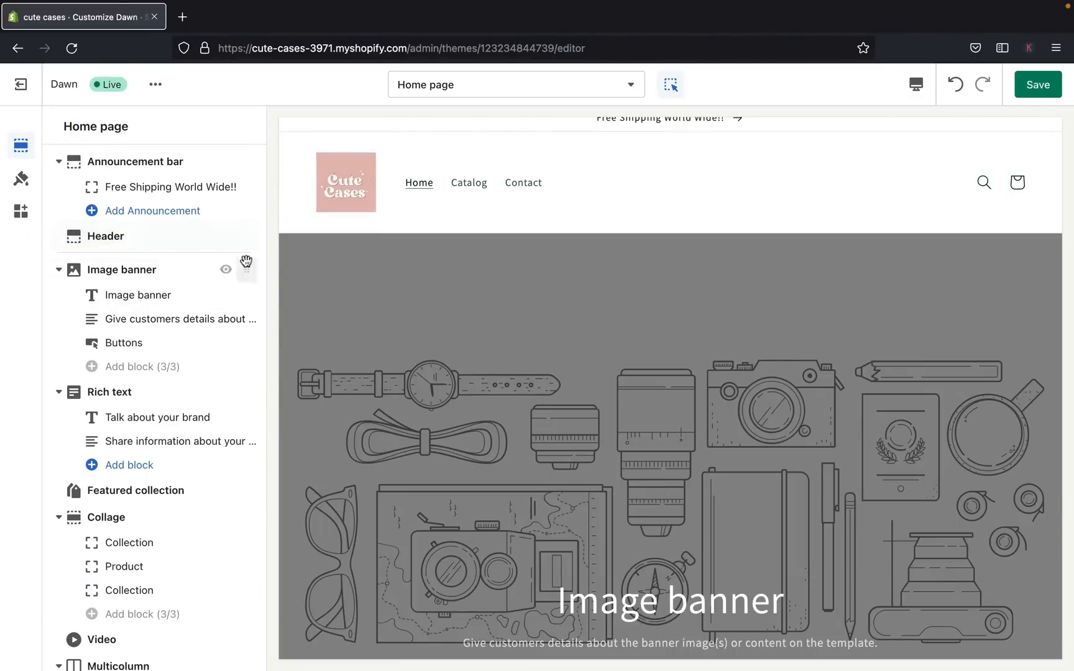
- View the heading settings of the Image banner section and return to the home page section list
{"action": "mouse_move", "coordinate": [168, 279]}
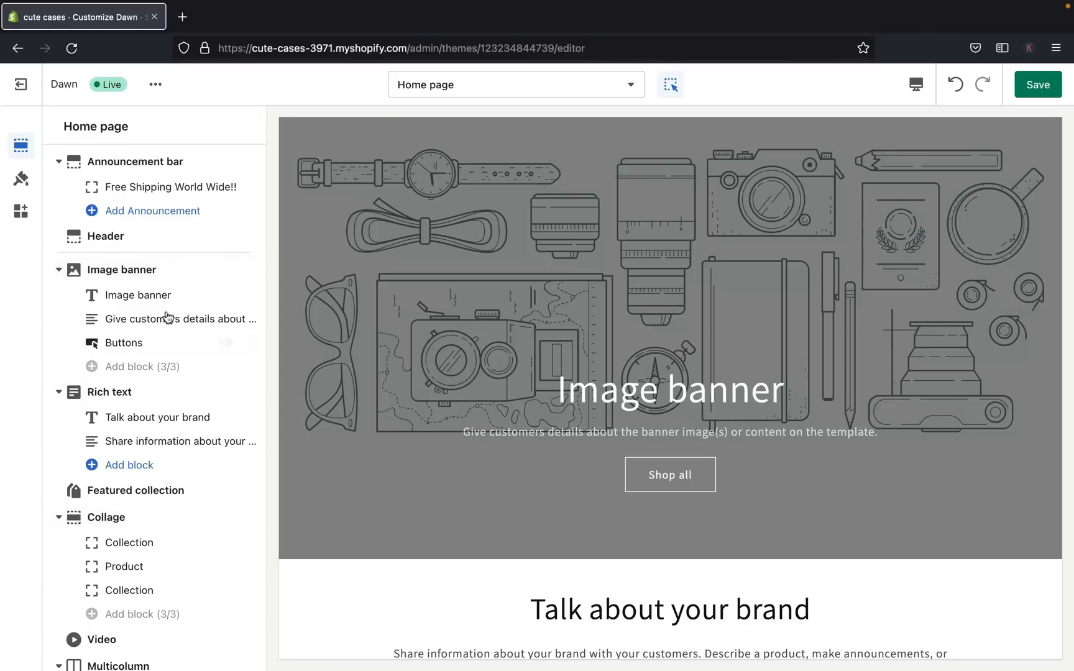
{"action": "left_click", "coordinate": [138, 296]}
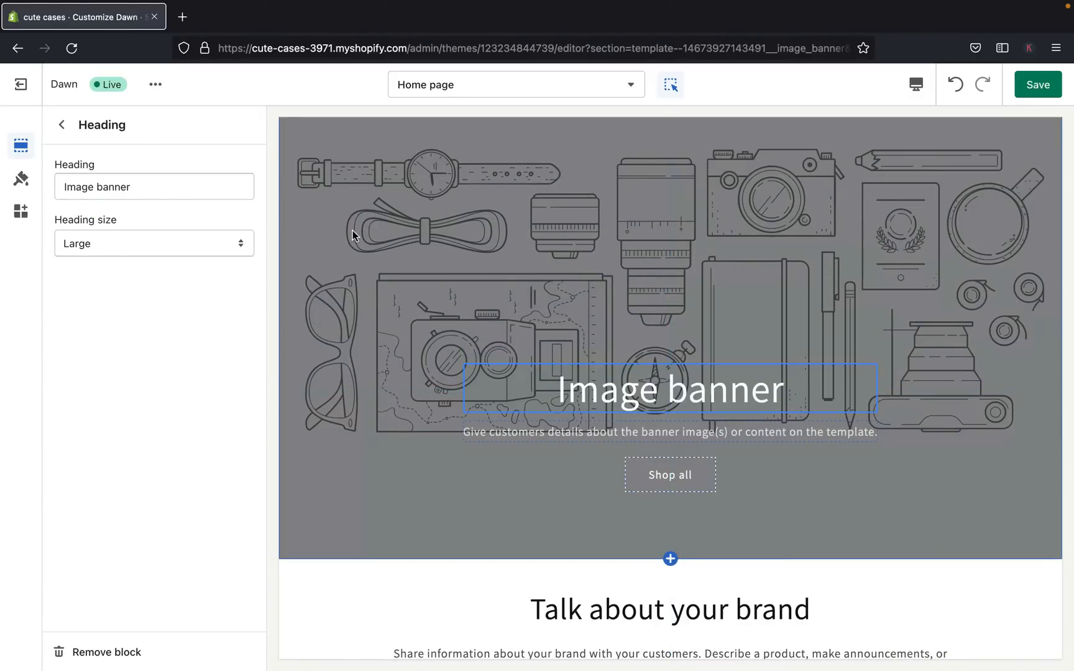
{"action": "left_click", "coordinate": [61, 125]}
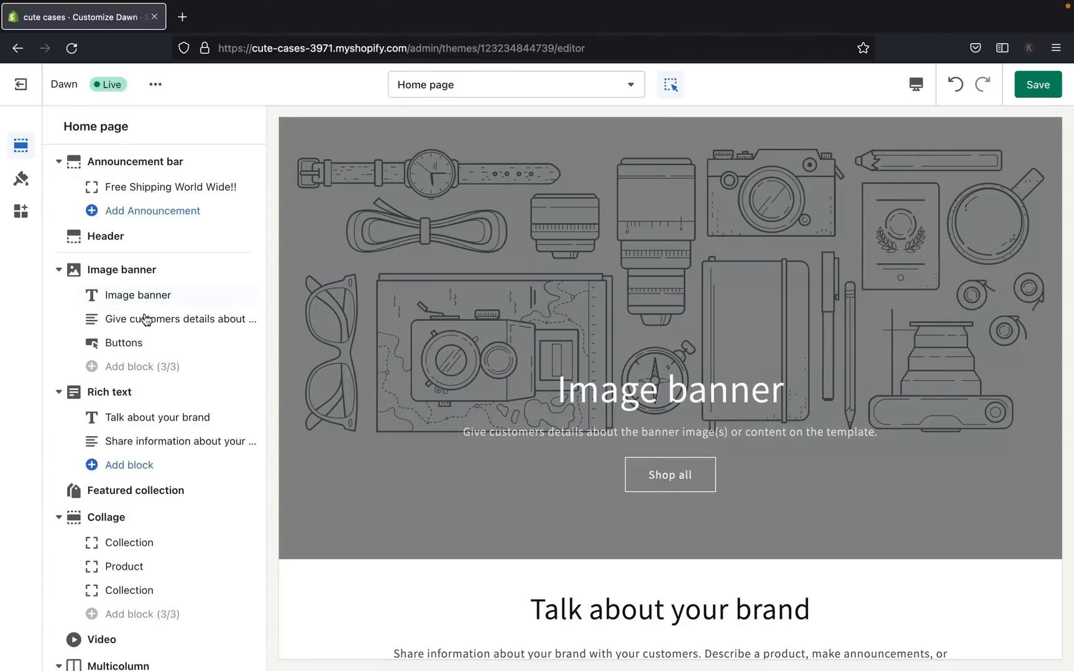
- Open image selection for the Image banner's first image and search the free images for "coffee"
{"action": "left_click", "coordinate": [142, 270]}
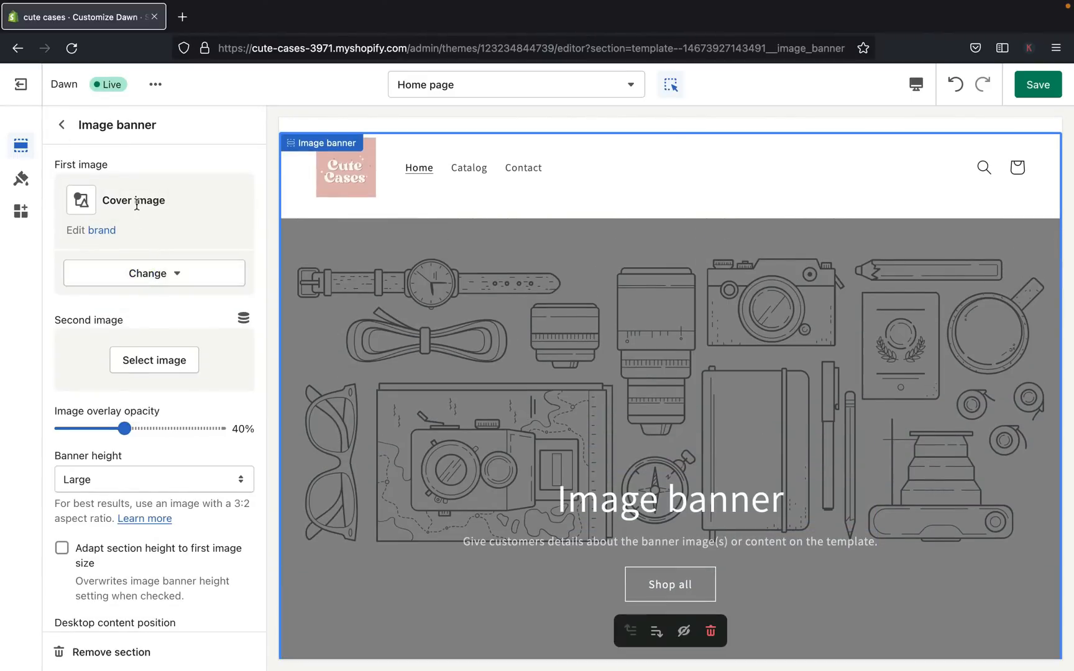
{"action": "left_click", "coordinate": [146, 274]}
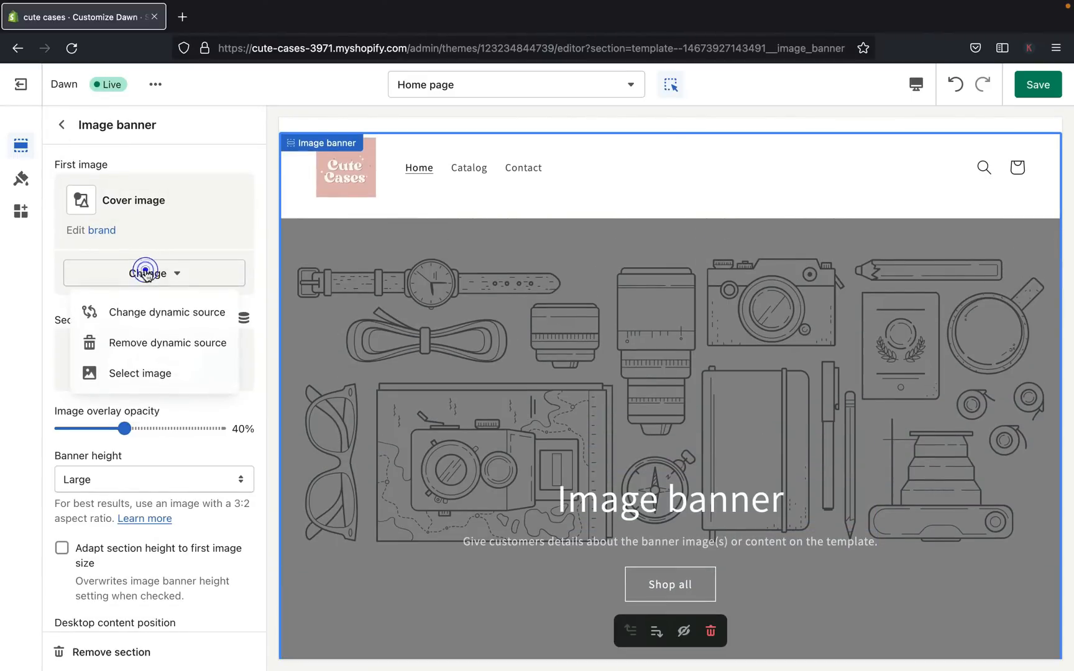
{"action": "left_click", "coordinate": [140, 373]}
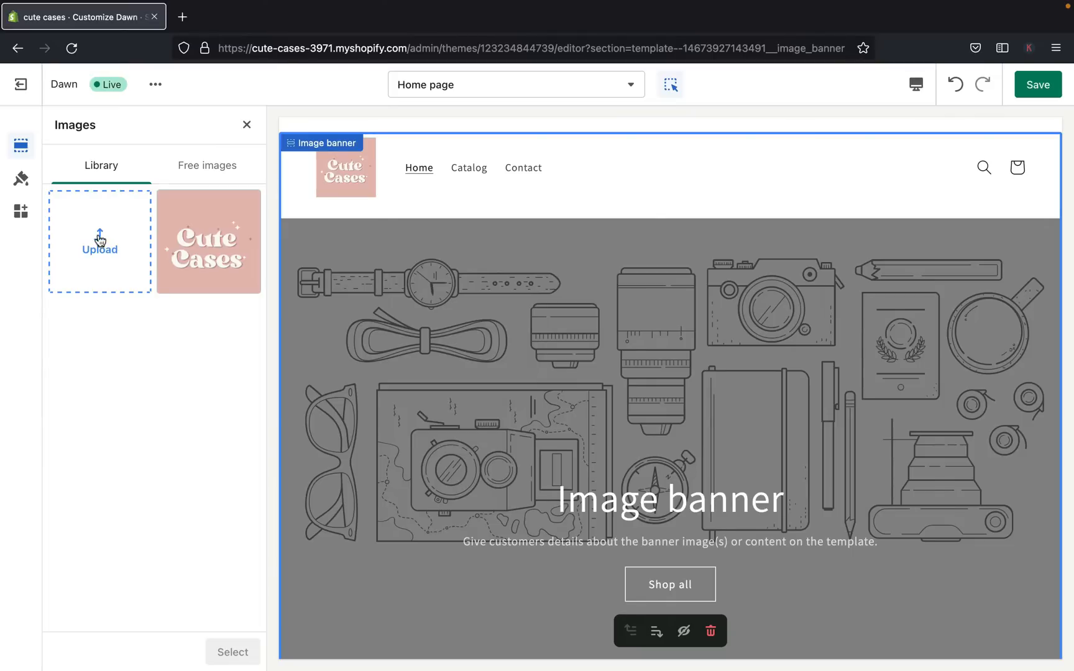
{"action": "left_click", "coordinate": [206, 166]}
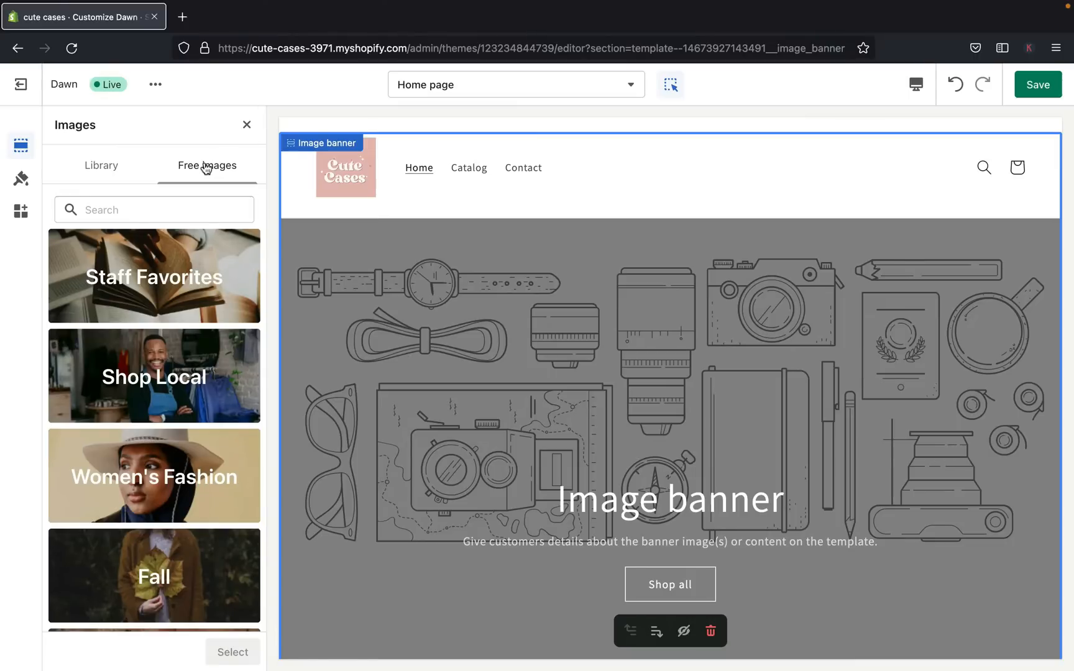
{"action": "left_click", "coordinate": [165, 206]}
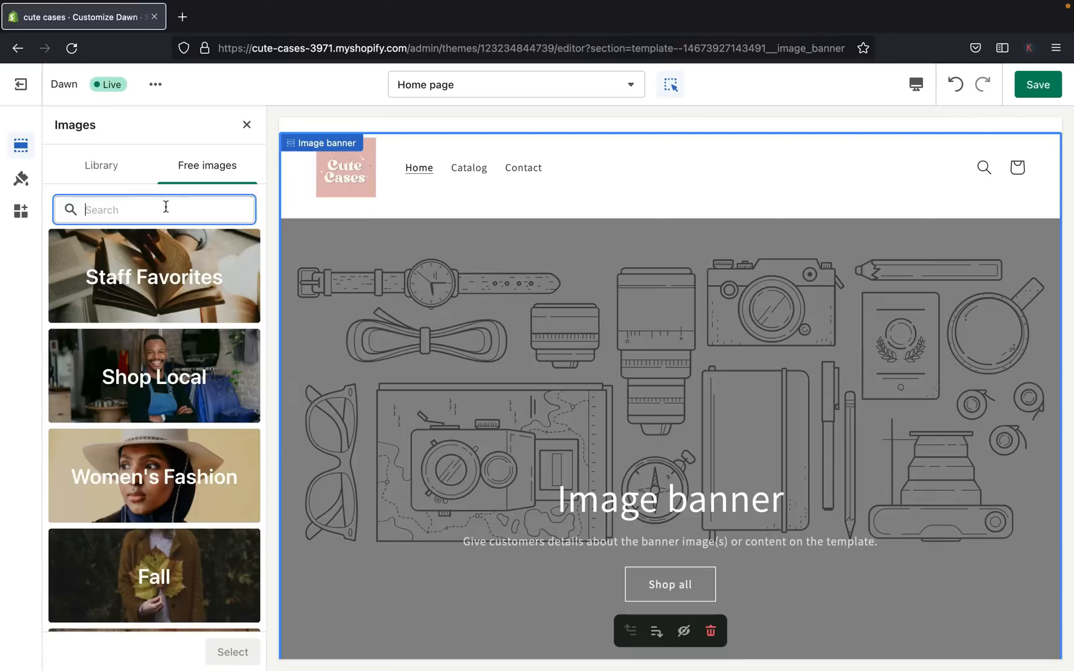
{"action": "type", "text": "coffee"}
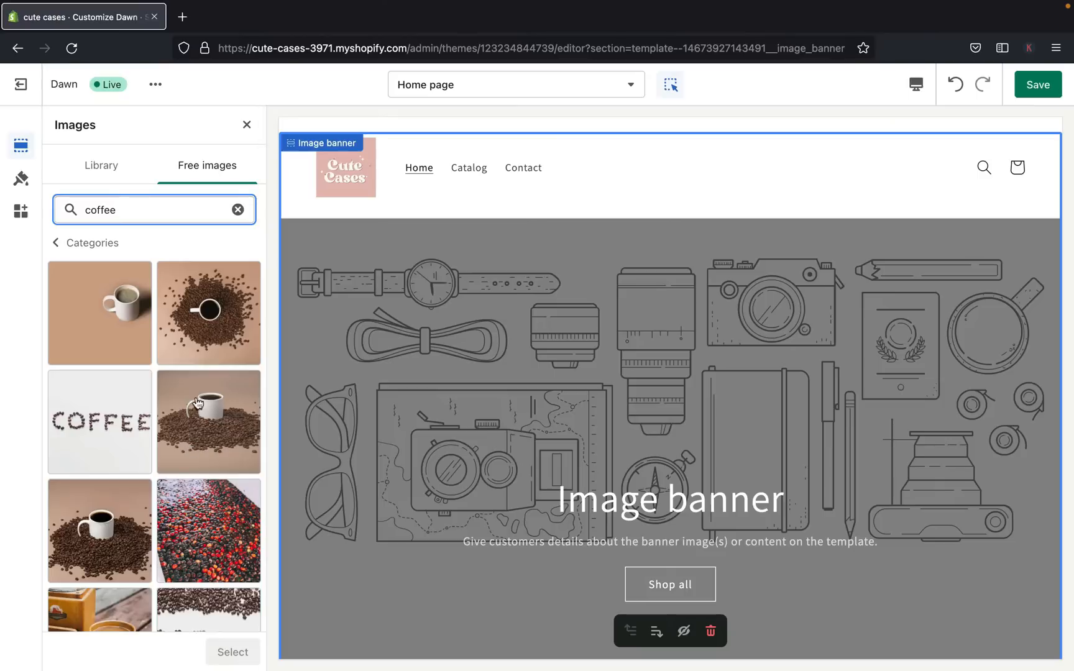
{"action": "scroll", "coordinate": [207, 315], "scroll_direction": "down", "scroll_amount": 4}
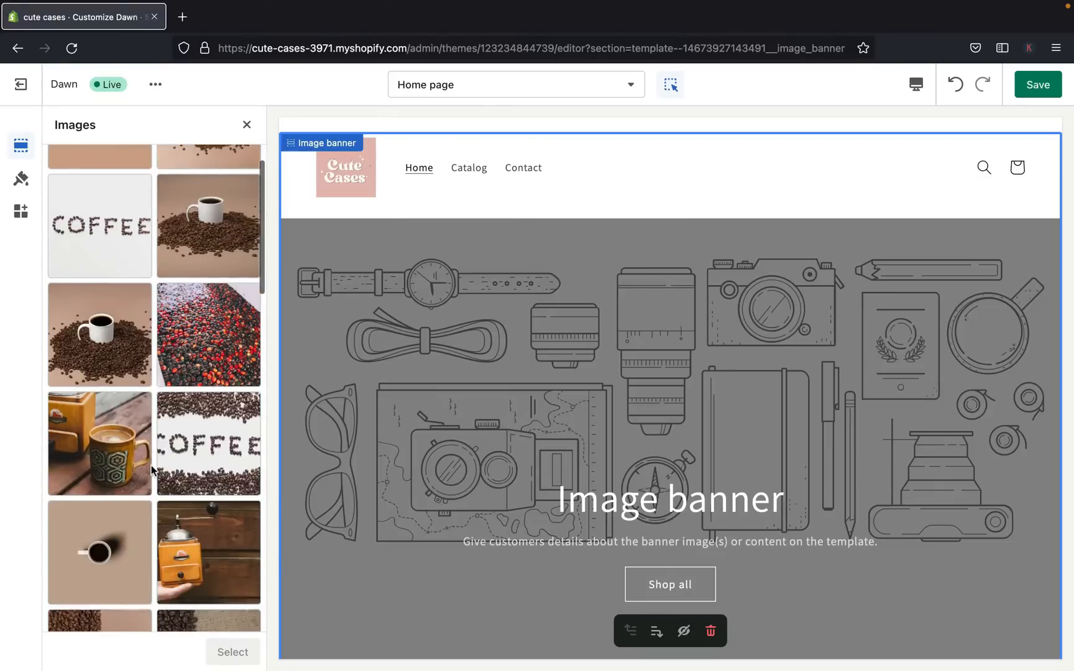
{"action": "scroll", "coordinate": [161, 280], "scroll_direction": "up", "scroll_amount": 4}
- Search the free images for "phone cases" instead, load more results and browse through them
{"action": "left_click", "coordinate": [238, 210]}
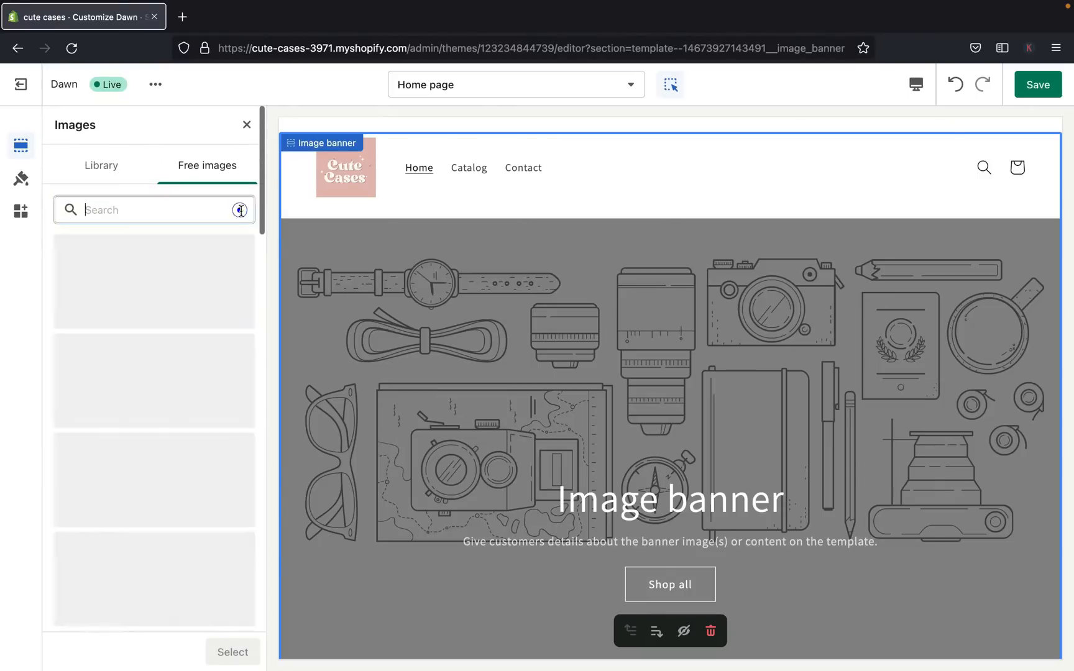
{"action": "type", "text": "phone"}
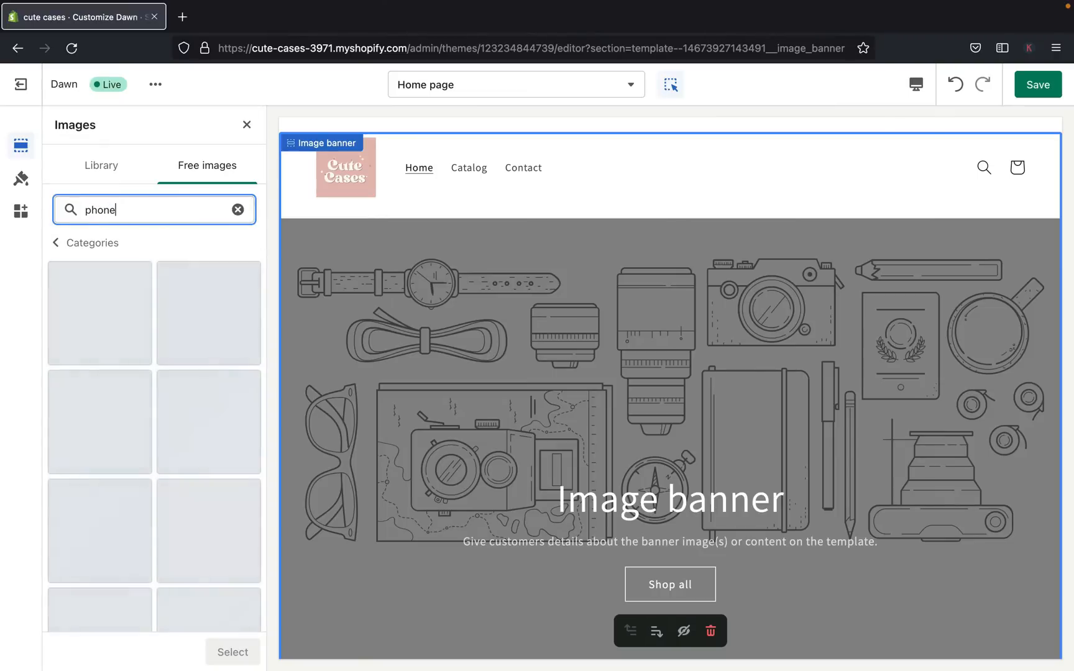
{"action": "type", "text": " cases"}
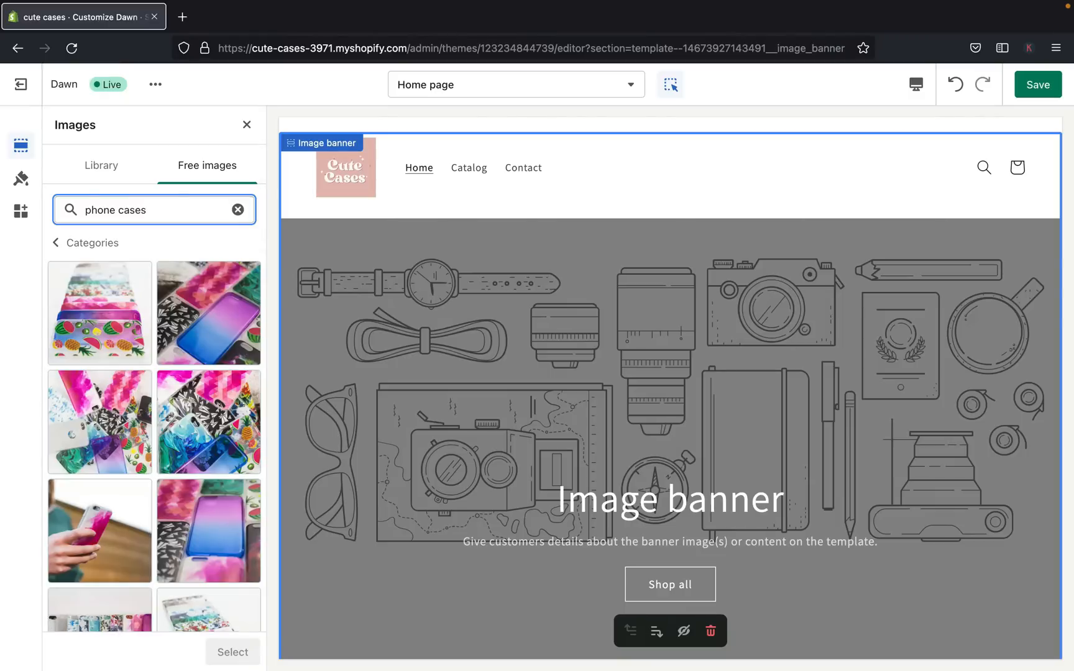
{"action": "scroll", "coordinate": [175, 456], "scroll_direction": "down", "scroll_amount": 10}
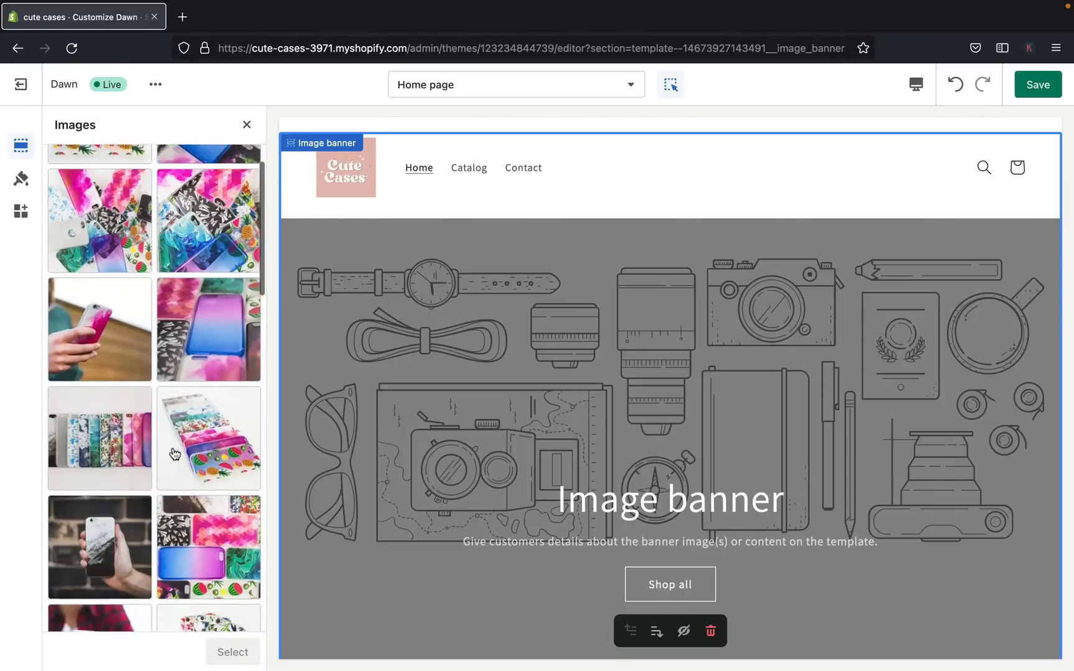
{"action": "scroll", "coordinate": [175, 455], "scroll_direction": "down", "scroll_amount": 15}
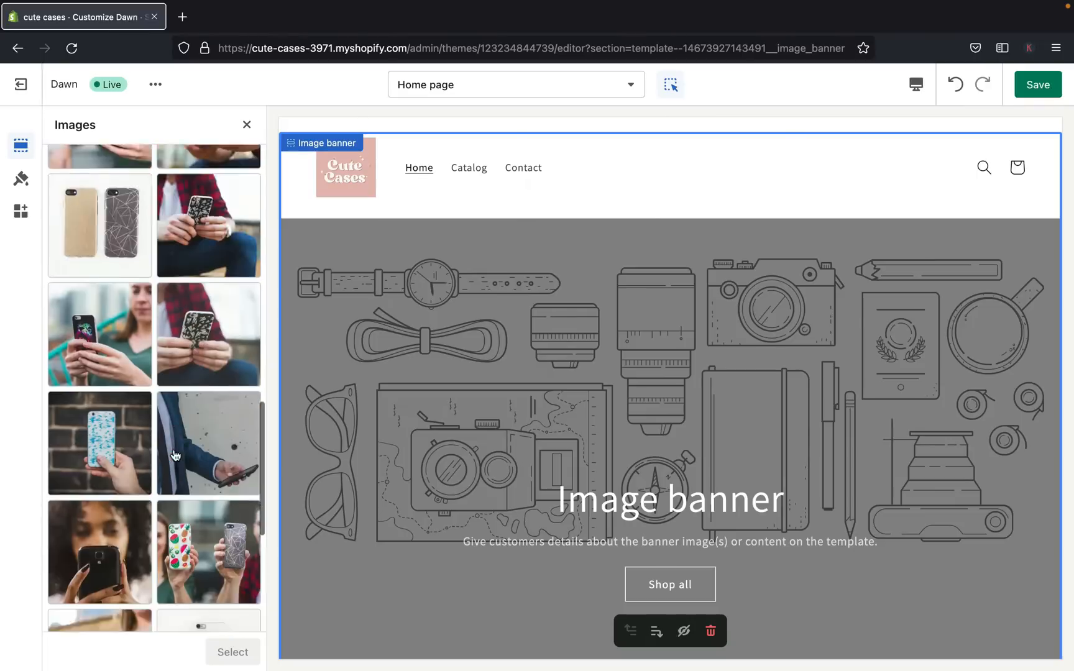
{"action": "scroll", "coordinate": [176, 456], "scroll_direction": "down", "scroll_amount": 2}
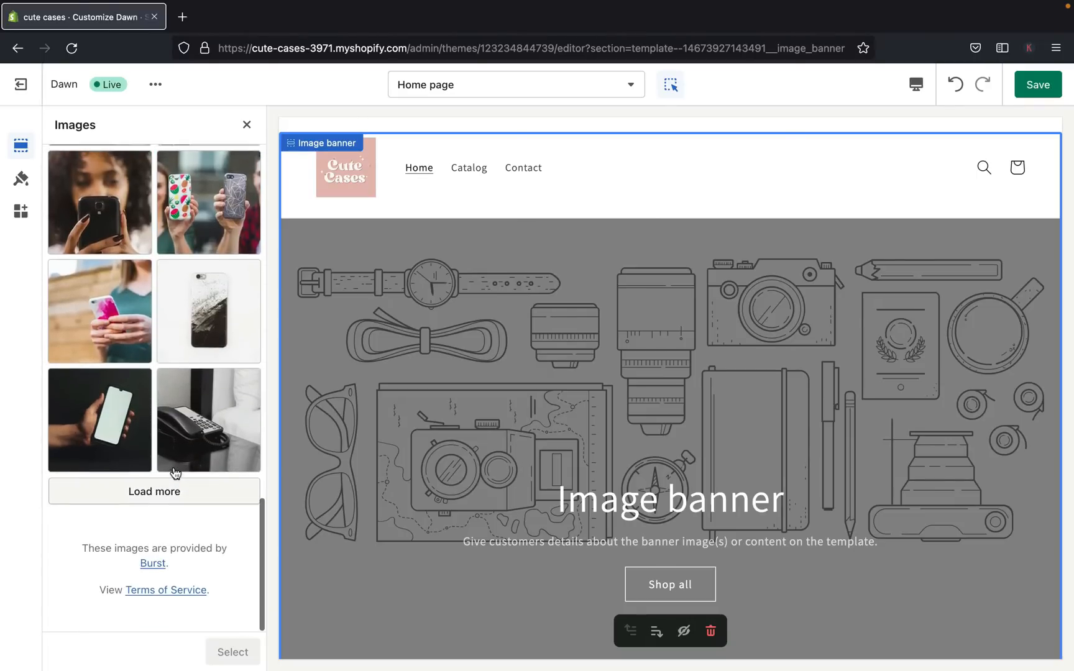
{"action": "left_click", "coordinate": [164, 505]}
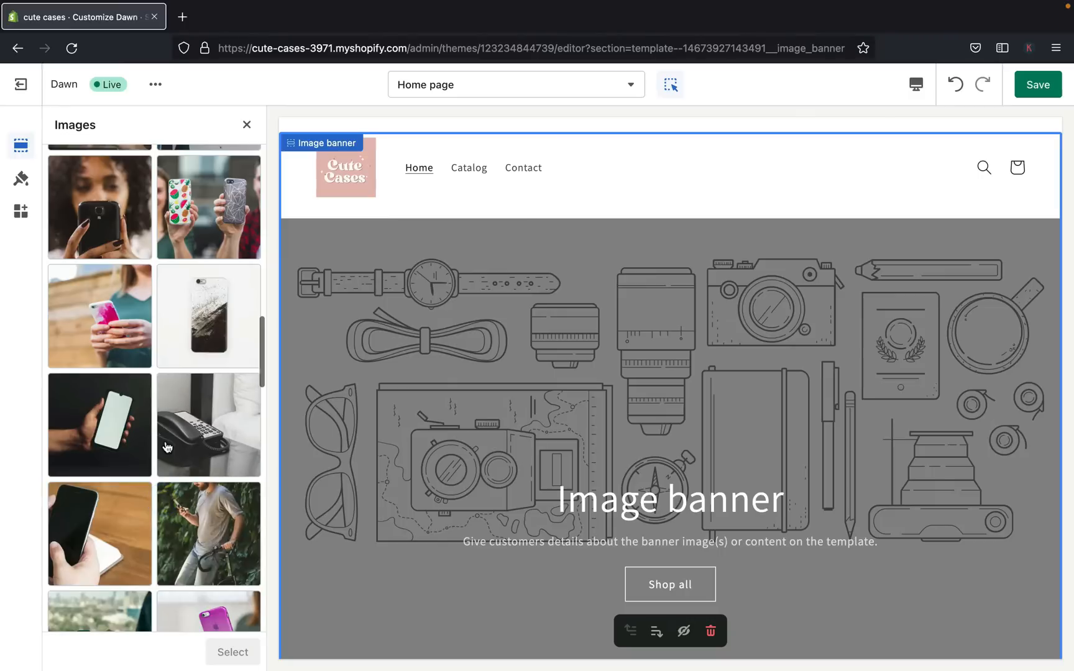
{"action": "scroll", "coordinate": [166, 460], "scroll_direction": "down", "scroll_amount": 6}
{"action": "scroll", "coordinate": [166, 447], "scroll_direction": "down", "scroll_amount": 7}
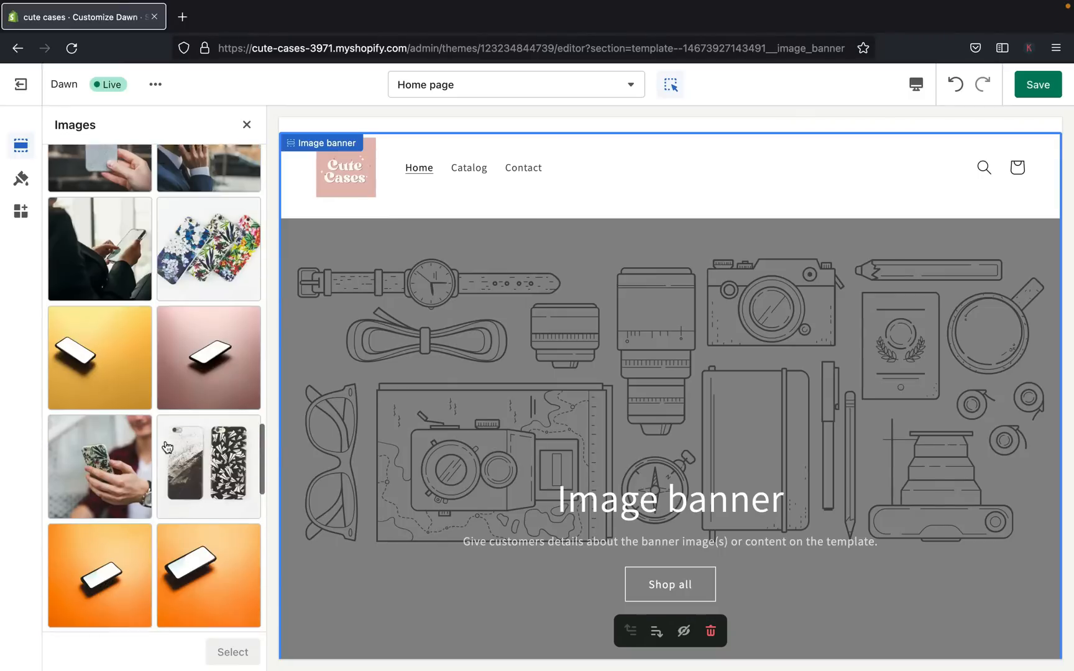
{"action": "scroll", "coordinate": [166, 447], "scroll_direction": "down", "scroll_amount": 8}
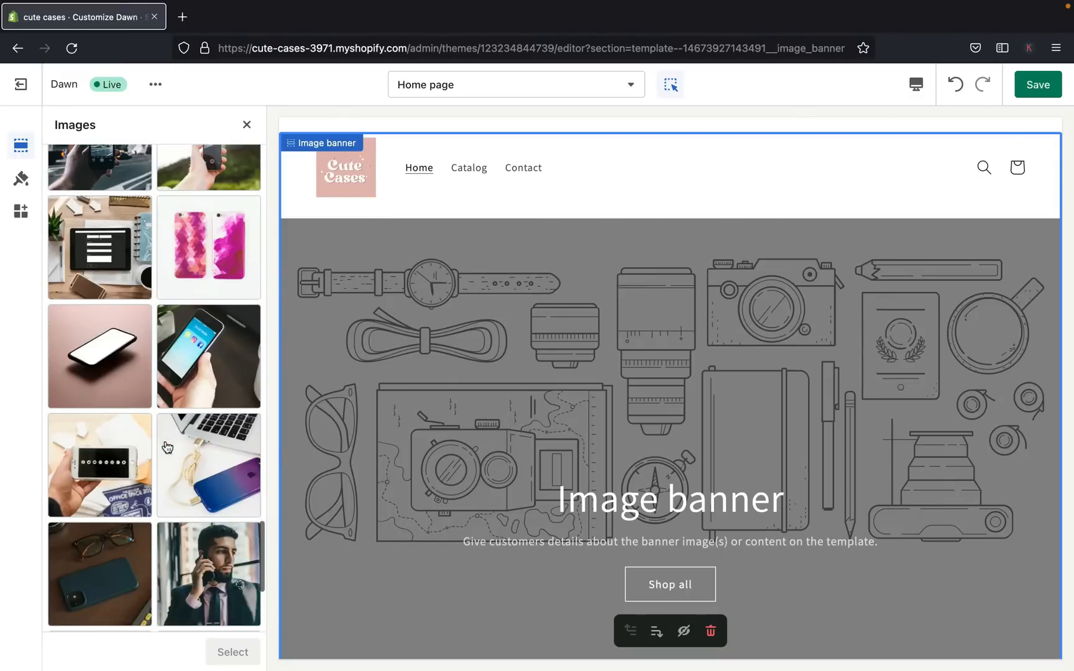
{"action": "scroll", "coordinate": [167, 446], "scroll_direction": "down", "scroll_amount": 1}
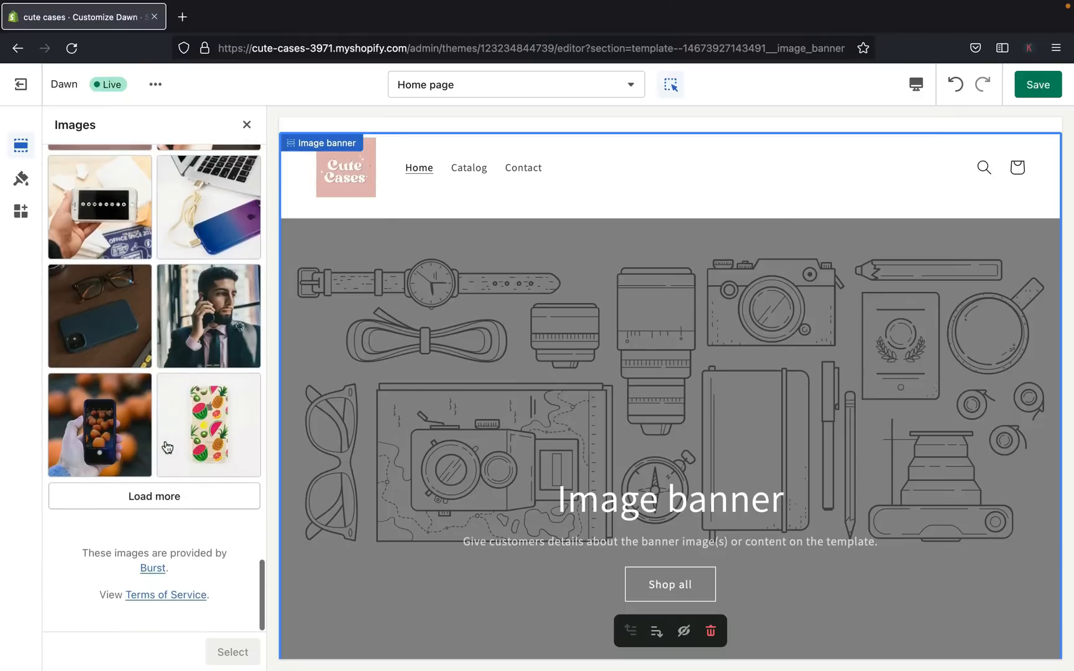
- Use the photo of three overlapping floral phone cases on white as the Image banner's first image
{"action": "scroll", "coordinate": [166, 446], "scroll_direction": "up", "scroll_amount": 10}
{"action": "scroll", "coordinate": [166, 447], "scroll_direction": "up", "scroll_amount": 10}
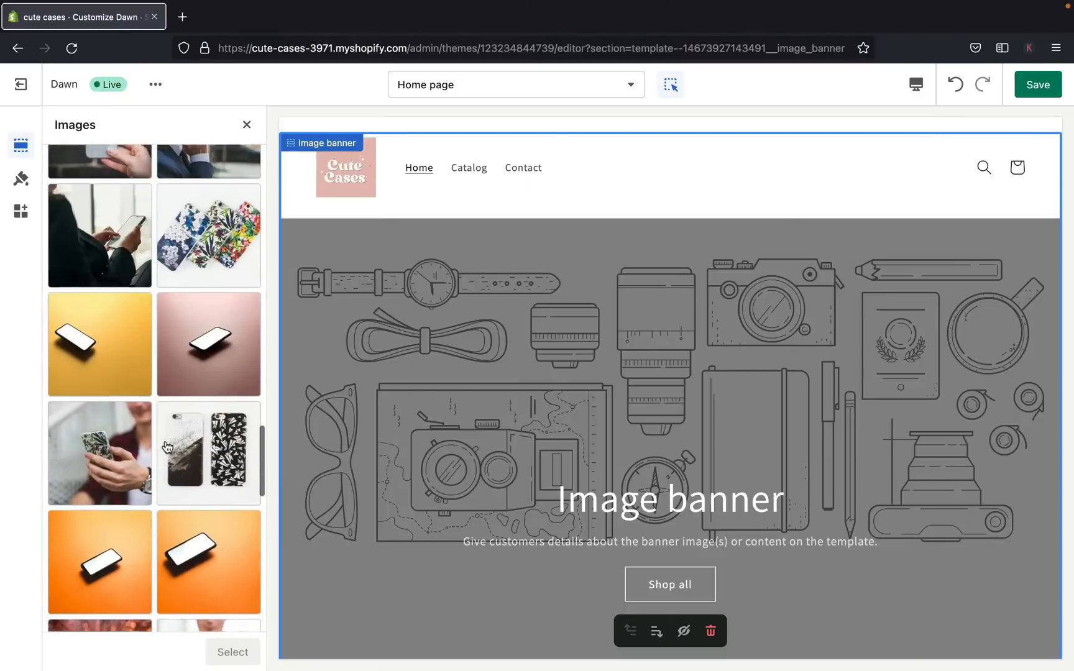
{"action": "scroll", "coordinate": [167, 447], "scroll_direction": "up", "scroll_amount": 1}
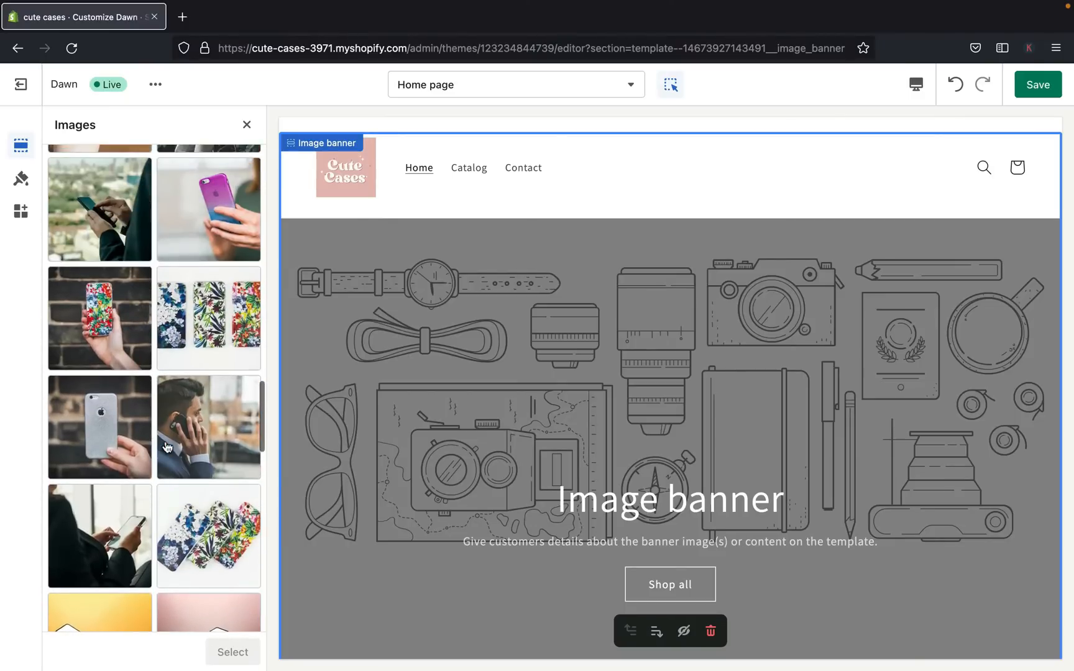
{"action": "left_click", "coordinate": [215, 562]}
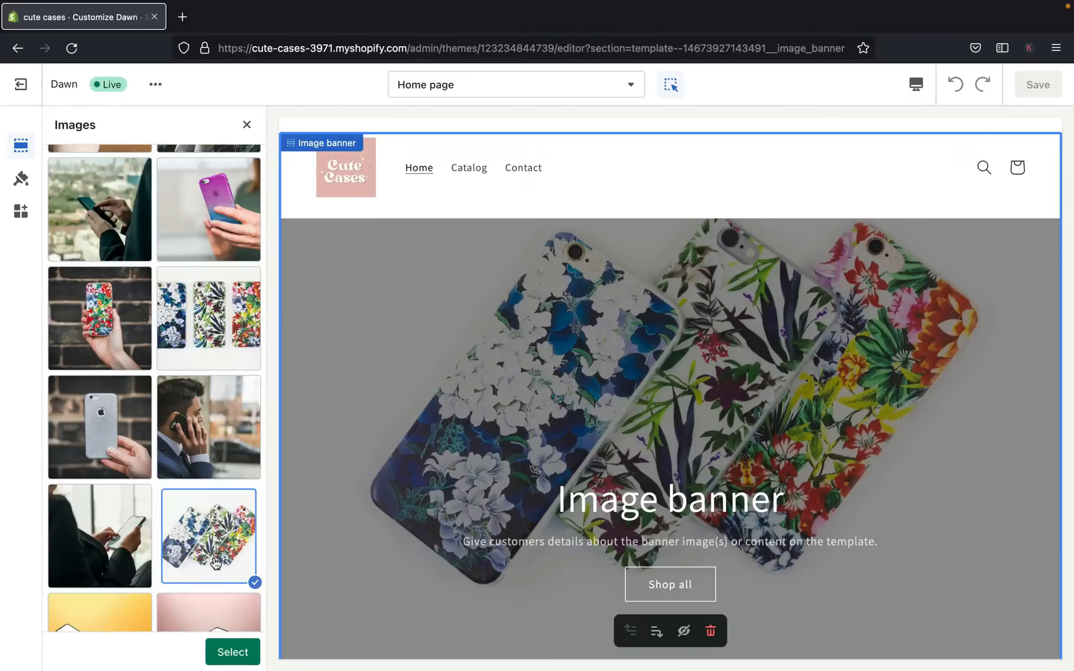
{"action": "left_click", "coordinate": [235, 649]}
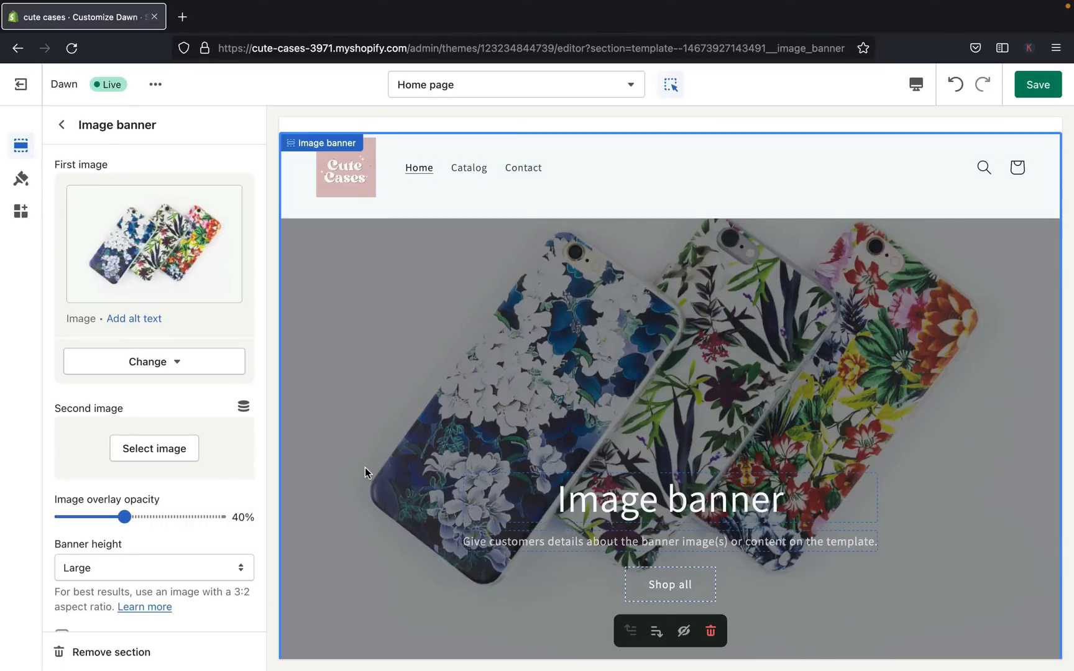
{"action": "scroll", "coordinate": [360, 436], "scroll_direction": "down", "scroll_amount": 2}
{"action": "scroll", "coordinate": [361, 436], "scroll_direction": "down", "scroll_amount": 5}
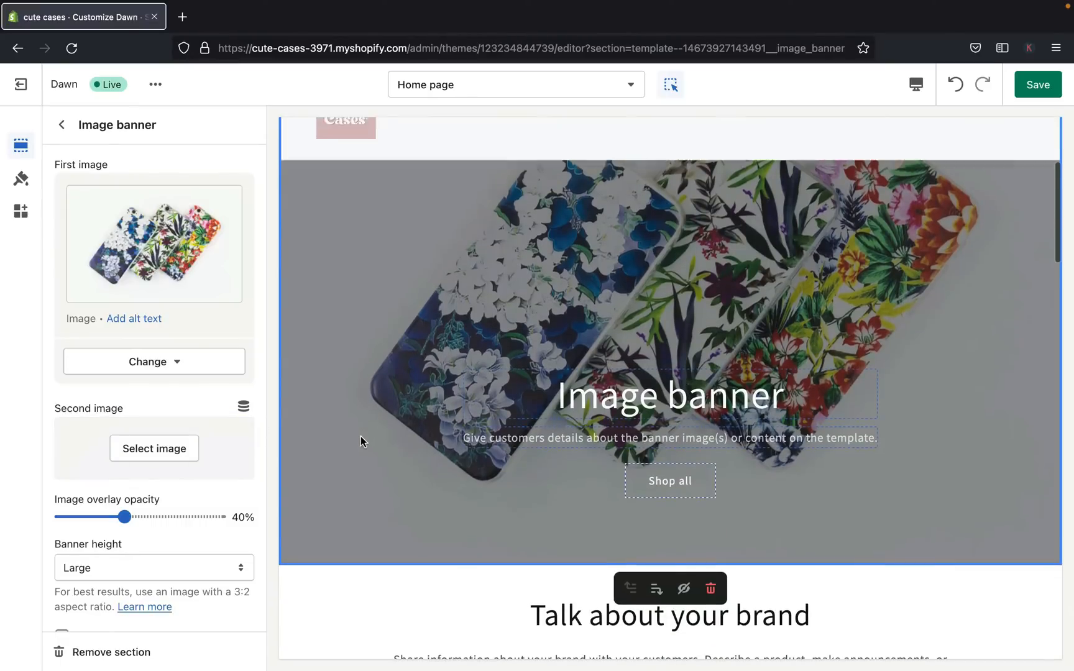
- Replace the Image banner's heading text with "WILD FLOWER"
{"action": "scroll", "coordinate": [142, 462], "scroll_direction": "down", "scroll_amount": 10}
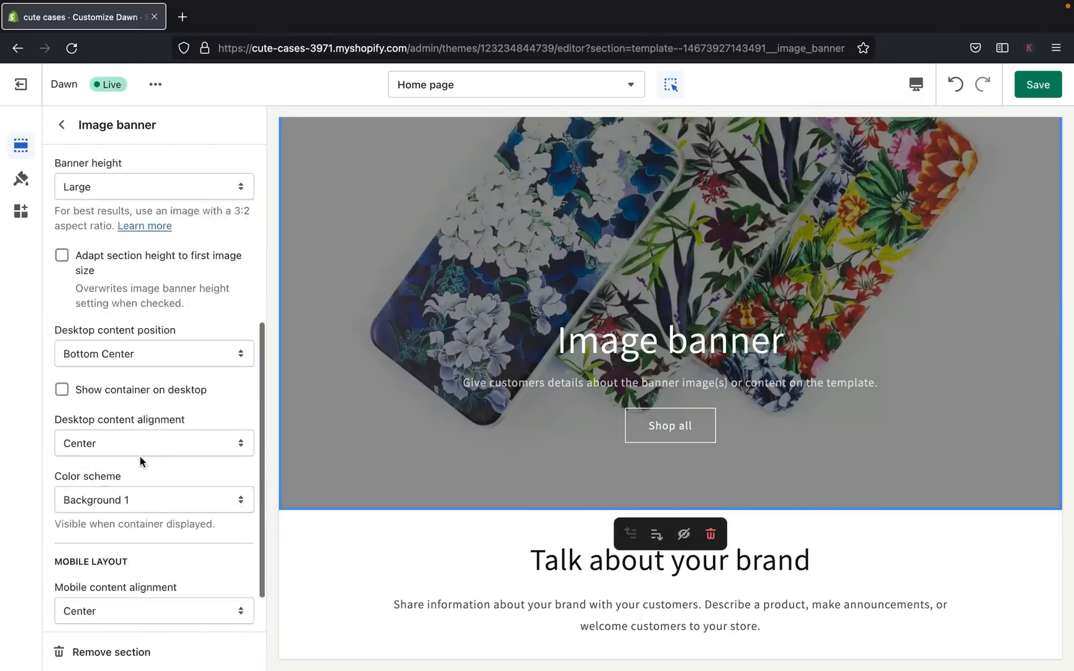
{"action": "left_click", "coordinate": [62, 125]}
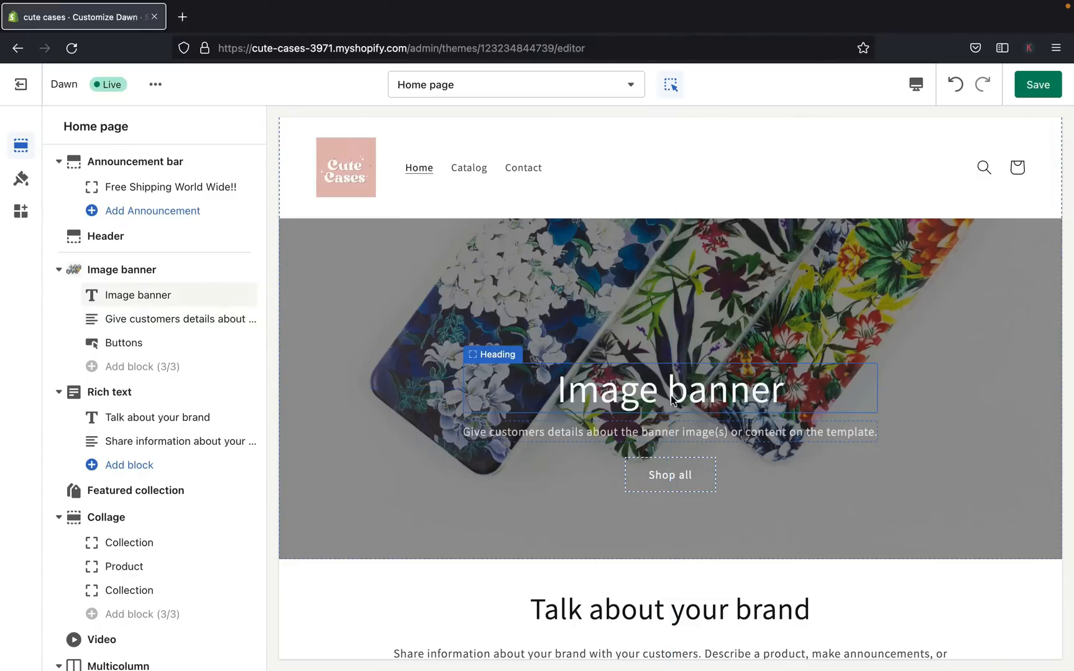
{"action": "left_click", "coordinate": [163, 295]}
{"action": "left_click", "coordinate": [158, 193]}
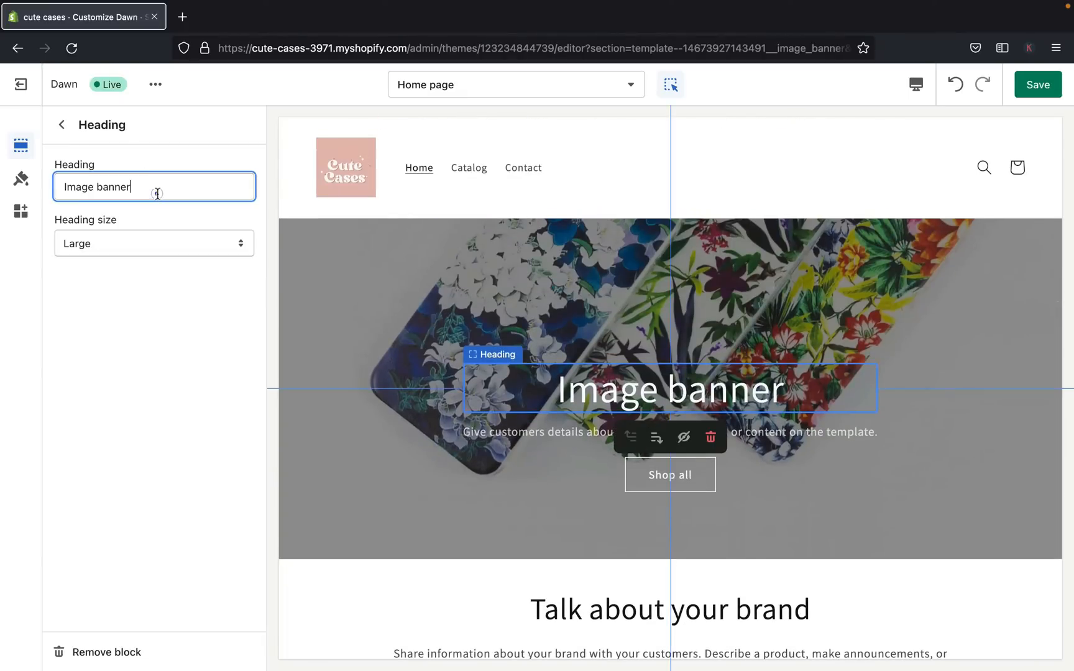
{"action": "key", "text": "BackSpace"}
{"action": "key", "text": "BackSpace"}
{"action": "key", "text": "BackSpace"}
{"action": "key", "text": "BackSpace"}
{"action": "key", "text": "BackSpace"}
{"action": "key", "text": "BackSpace"}
{"action": "key", "text": "BackSpace"}
{"action": "key", "text": "BackSpace"}
{"action": "key", "text": "BackSpace"}
{"action": "key", "text": "BackSpace"}
{"action": "key", "text": "BackSpace"}
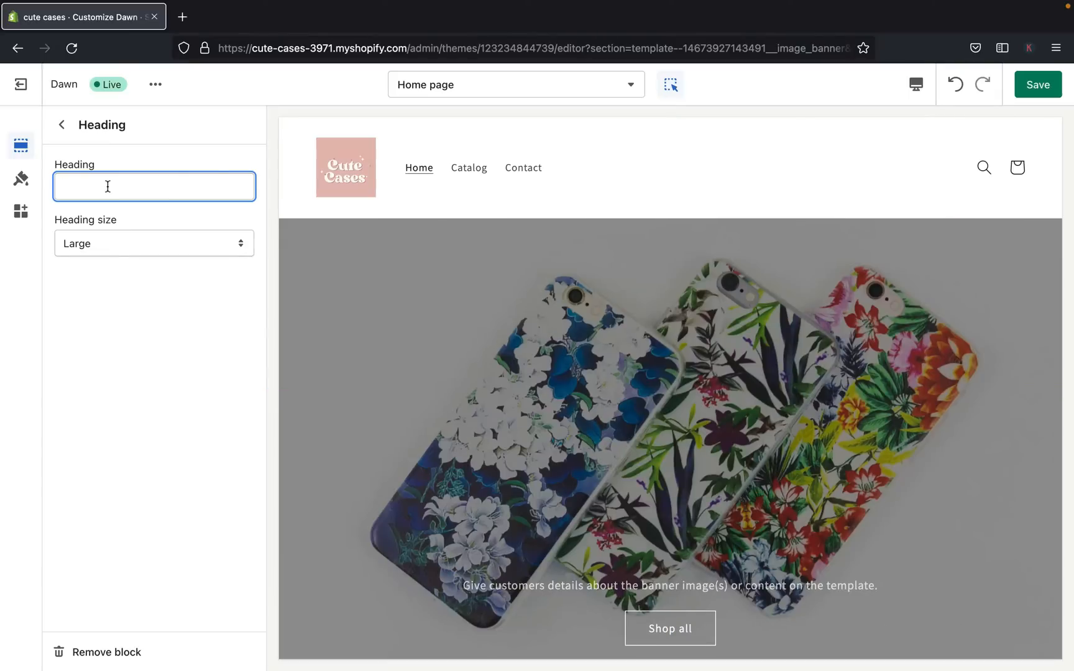
{"action": "left_click", "coordinate": [107, 186]}
{"action": "type", "text": "W"}
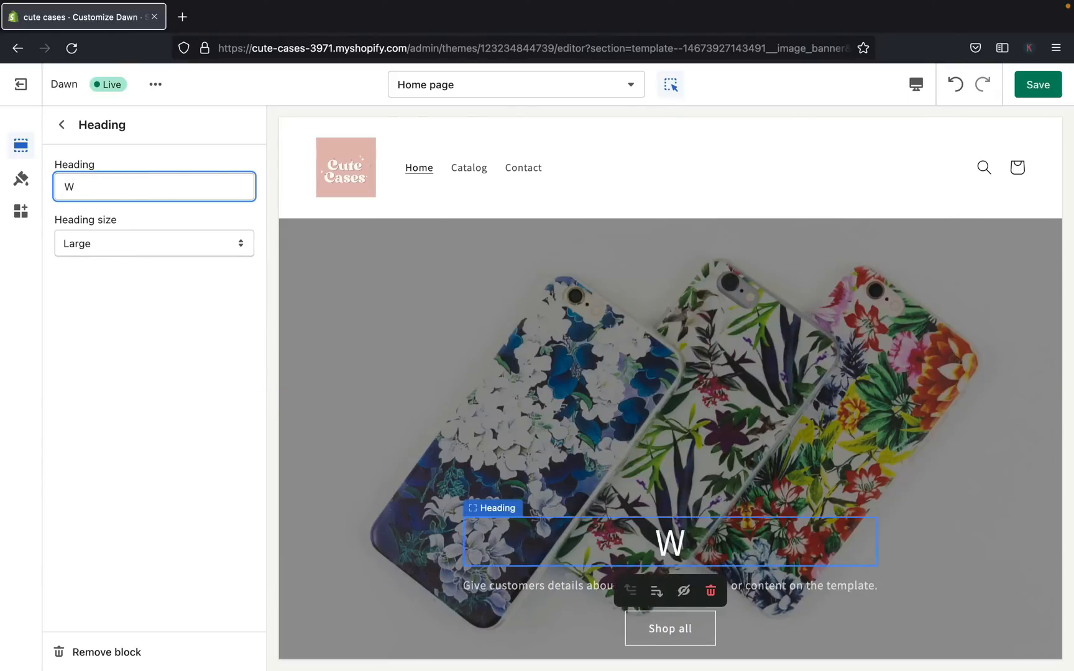
{"action": "key", "text": "Tab"}
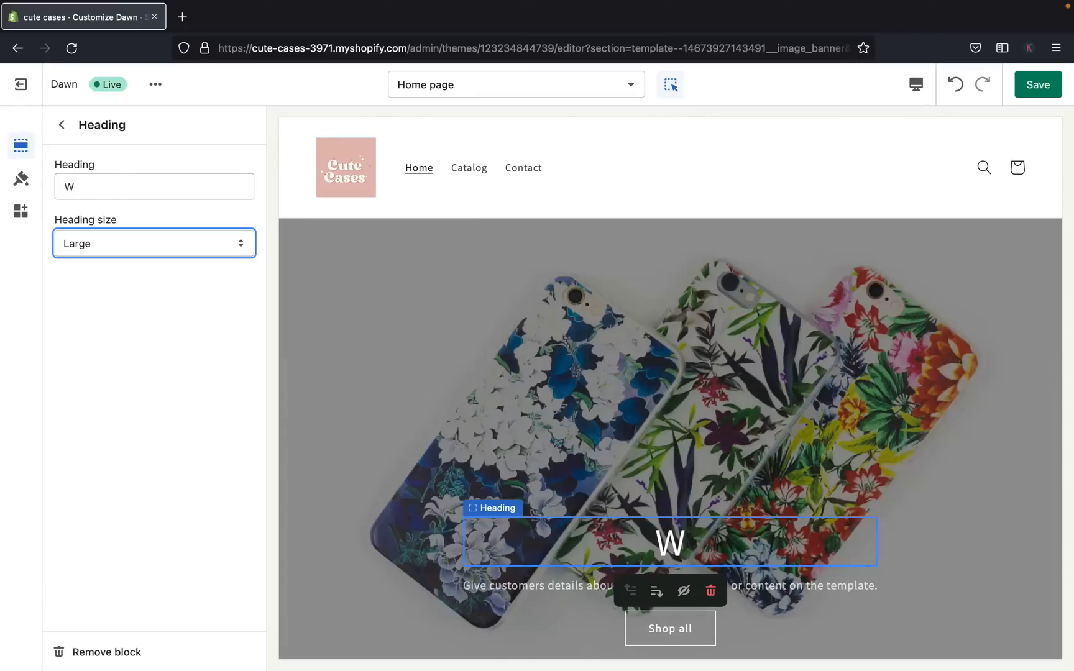
{"action": "left_click", "coordinate": [108, 186]}
{"action": "type", "text": "ILD"}
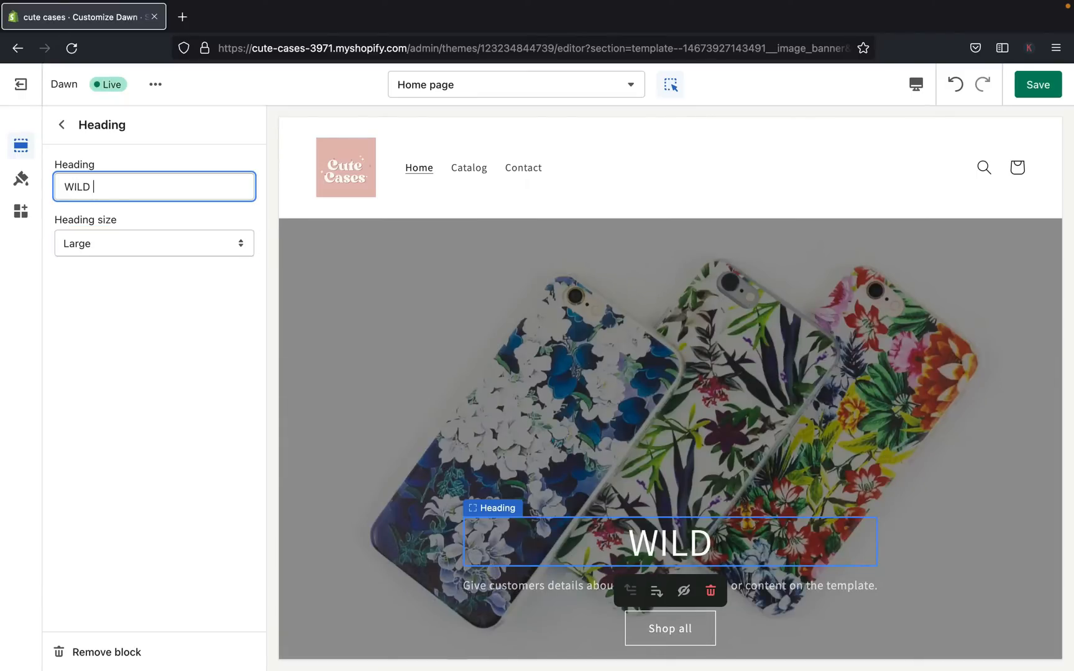
{"action": "type", "text": " g"}
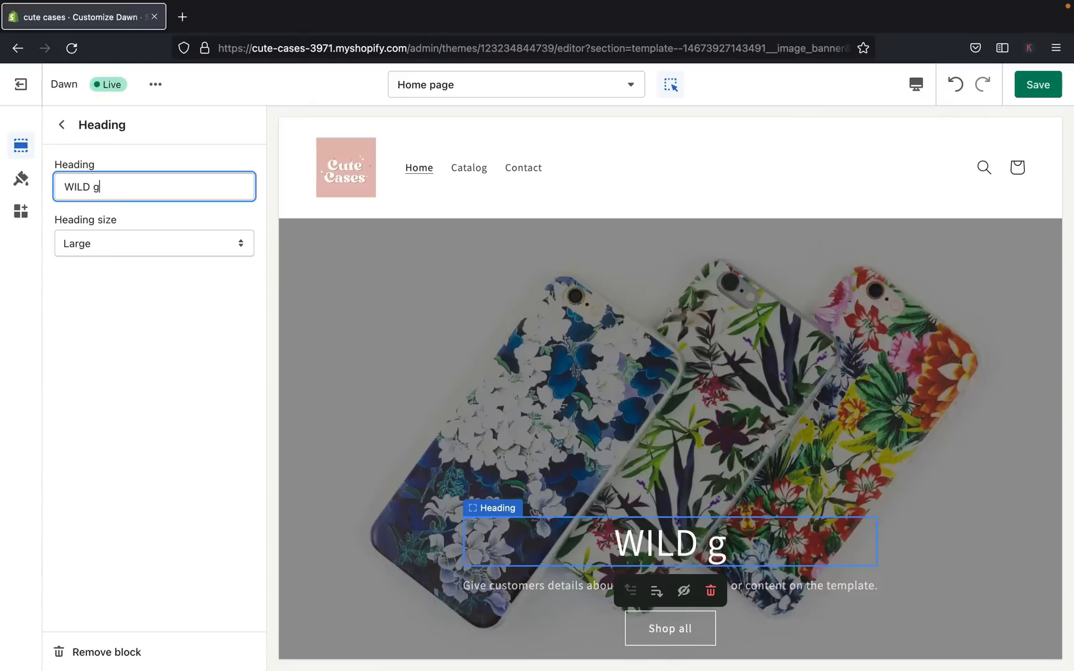
{"action": "key", "text": "BackSpace"}
{"action": "type", "text": "FLOWER"}
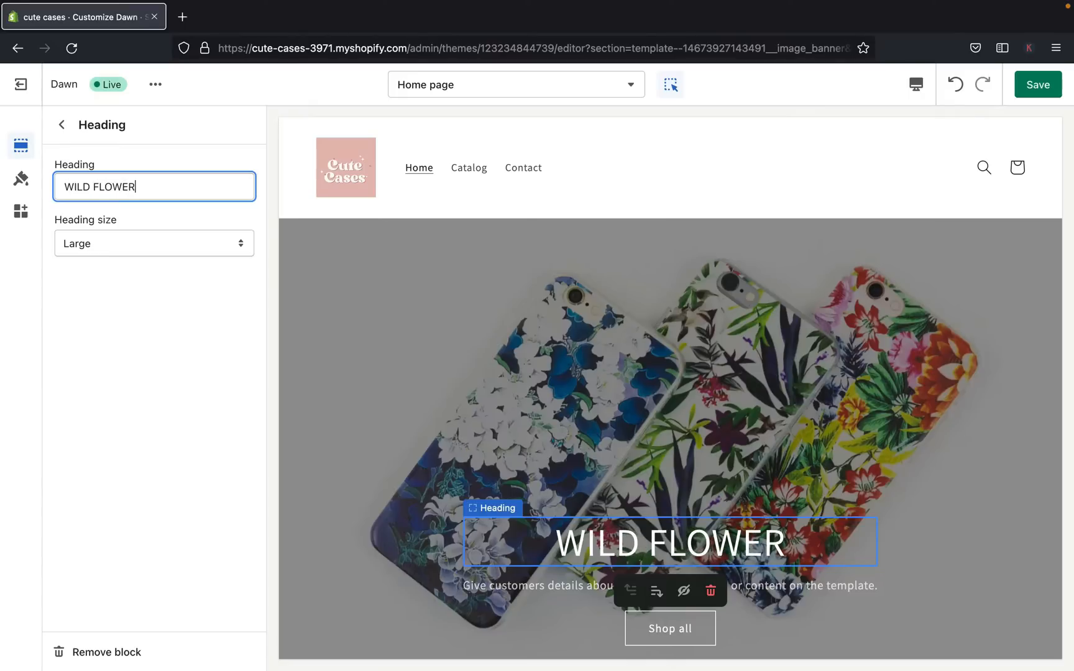
- Try the Medium and Small sizes for the banner heading, set it back to Large and return to the section list
{"action": "left_click", "coordinate": [116, 244]}
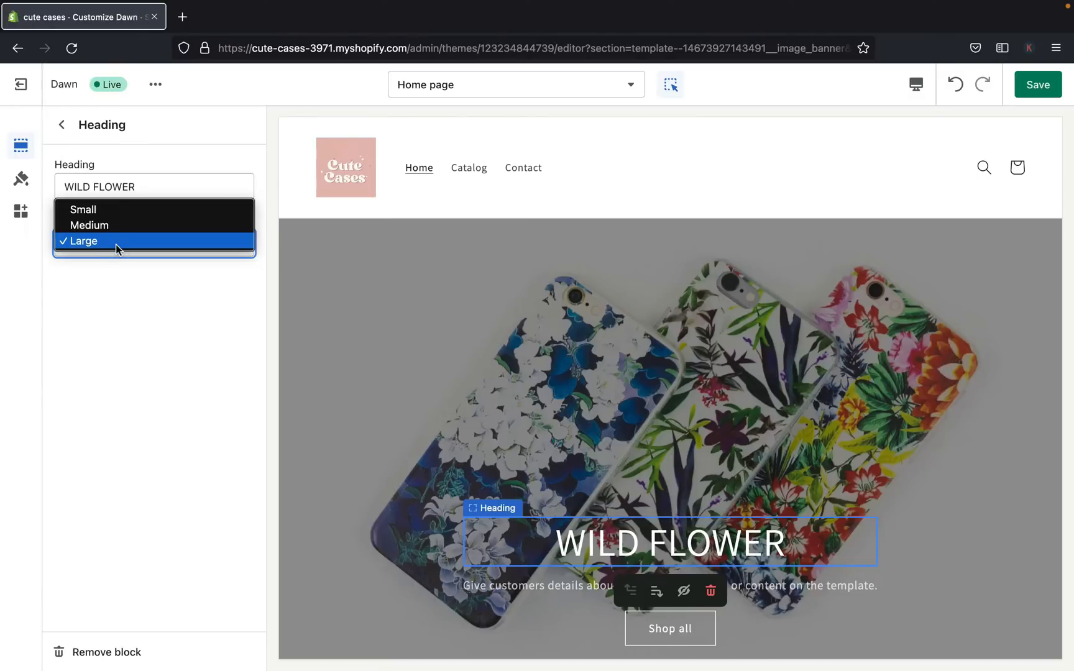
{"action": "left_click", "coordinate": [112, 226]}
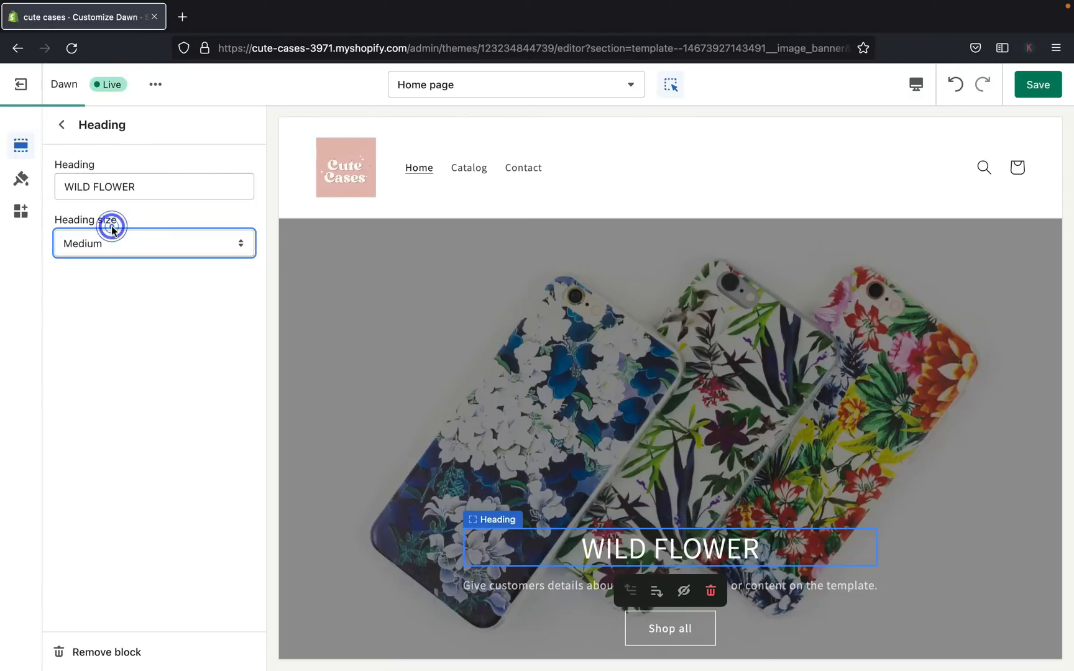
{"action": "left_click", "coordinate": [241, 239]}
{"action": "left_click", "coordinate": [207, 222]}
{"action": "left_click", "coordinate": [233, 242]}
{"action": "left_click", "coordinate": [205, 277]}
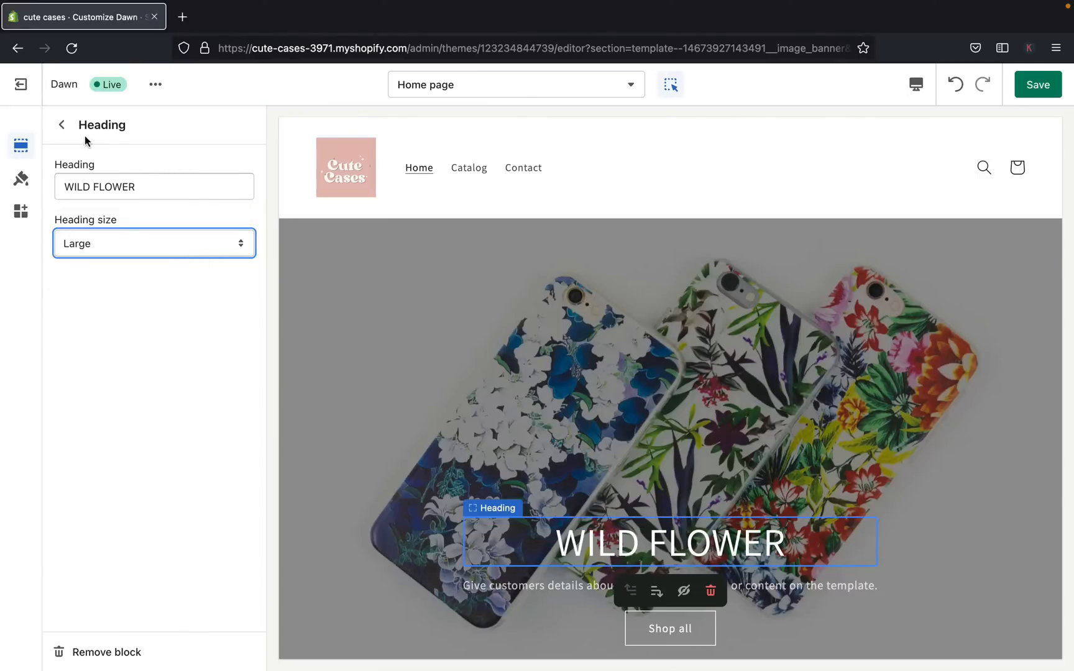
{"action": "left_click", "coordinate": [63, 129]}
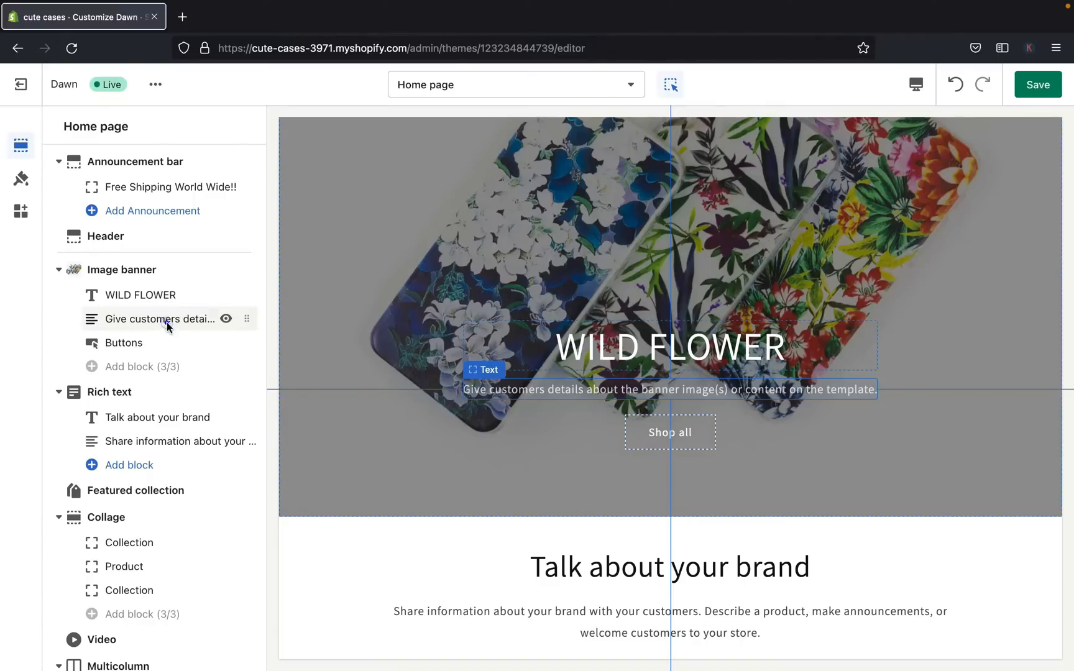
- Replace the Image banner's description text with "Wild and Stylish Cases"
{"action": "left_click", "coordinate": [168, 323]}
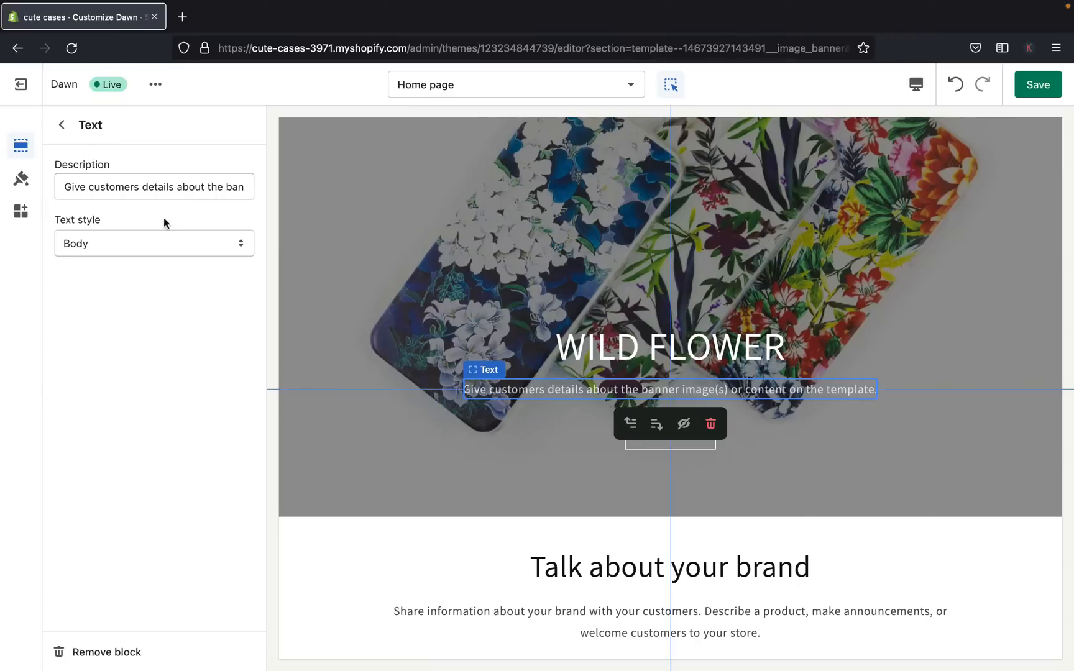
{"action": "left_click", "coordinate": [241, 190]}
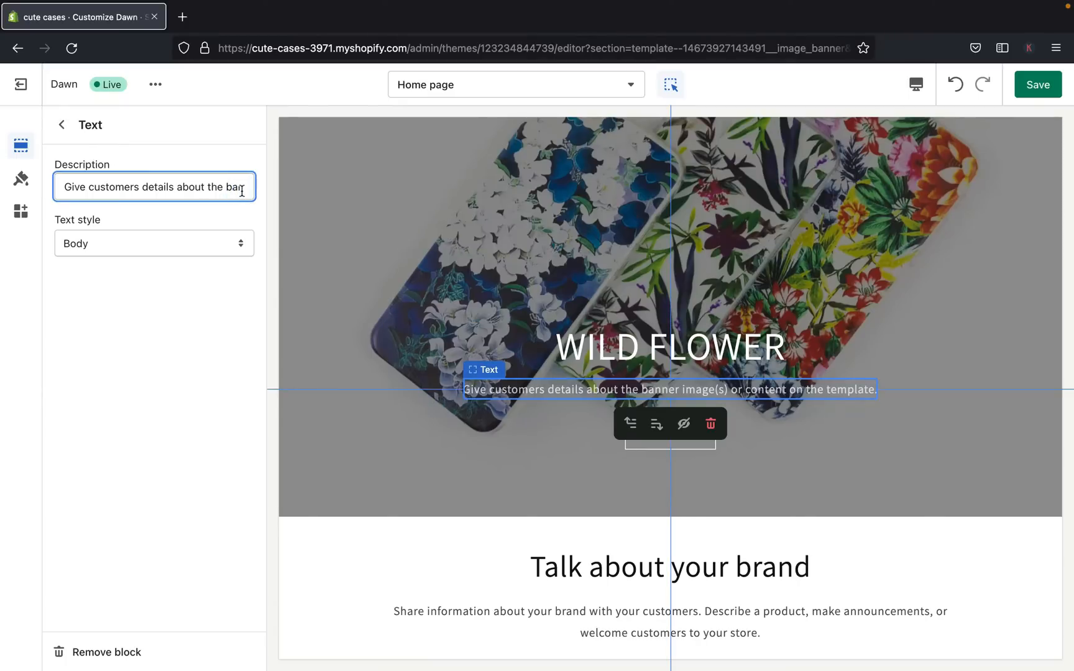
{"action": "key", "text": "BackSpace"}
{"action": "key", "text": "BackSpace"}
{"action": "key", "text": "BackSpace"}
{"action": "key", "text": "BackSpace"}
{"action": "key", "text": "BackSpace"}
{"action": "key", "text": "BackSpace"}
{"action": "key", "text": "BackSpace"}
{"action": "key", "text": "BackSpace"}
{"action": "key", "text": "BackSpace"}
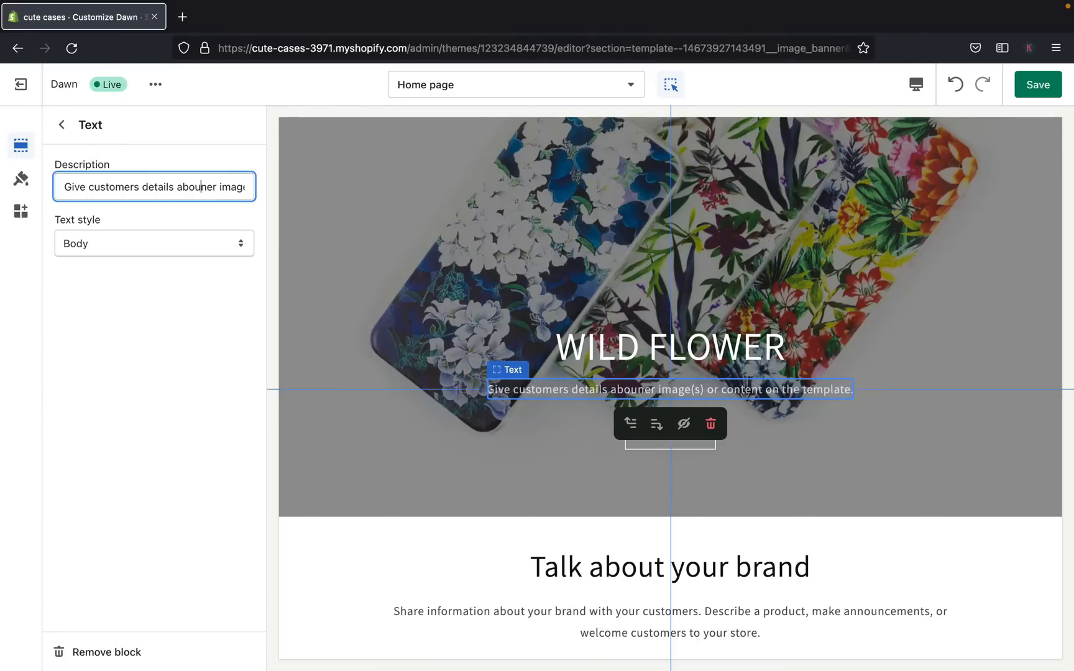
{"action": "key", "text": "super+a"}
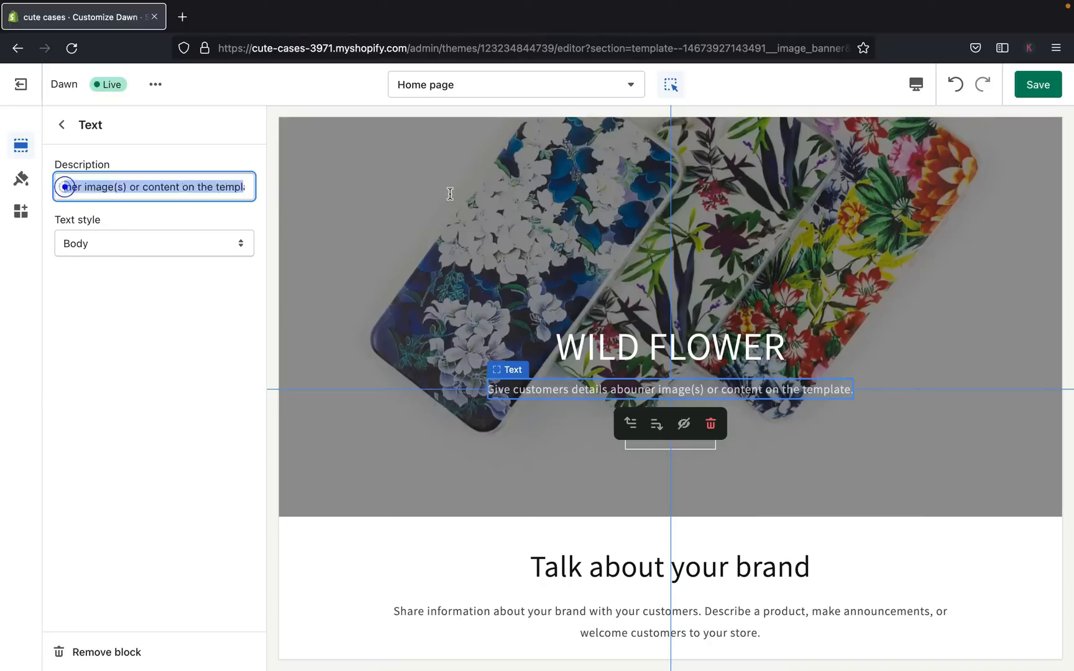
{"action": "key", "text": "BackSpace"}
{"action": "type", "text": "Wild and Stylish"}
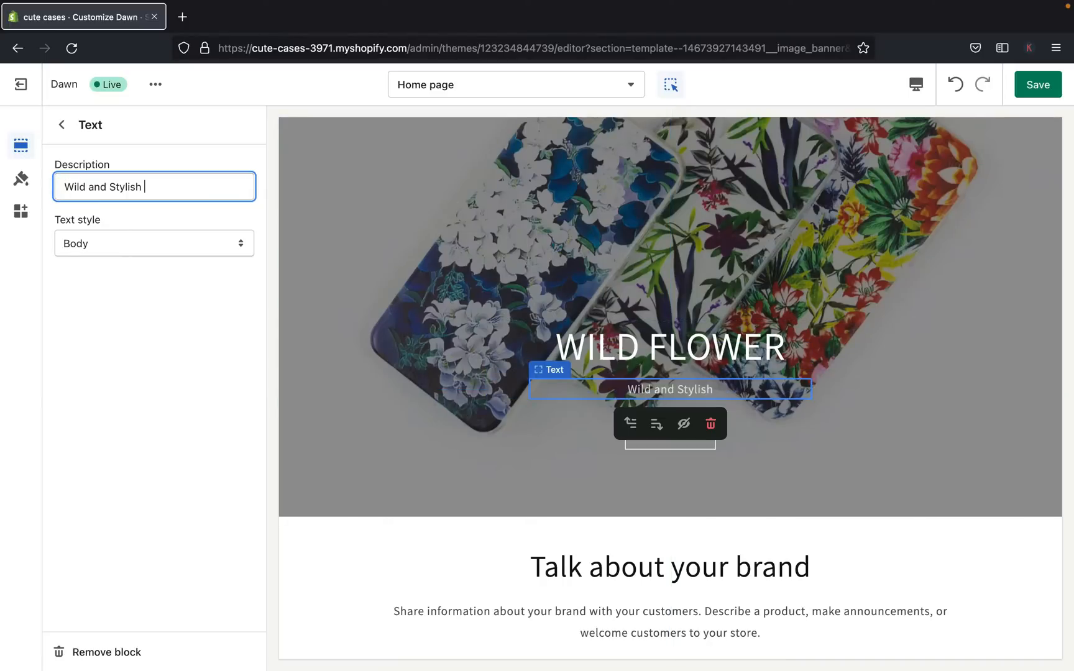
{"action": "type", "text": "Cases"}
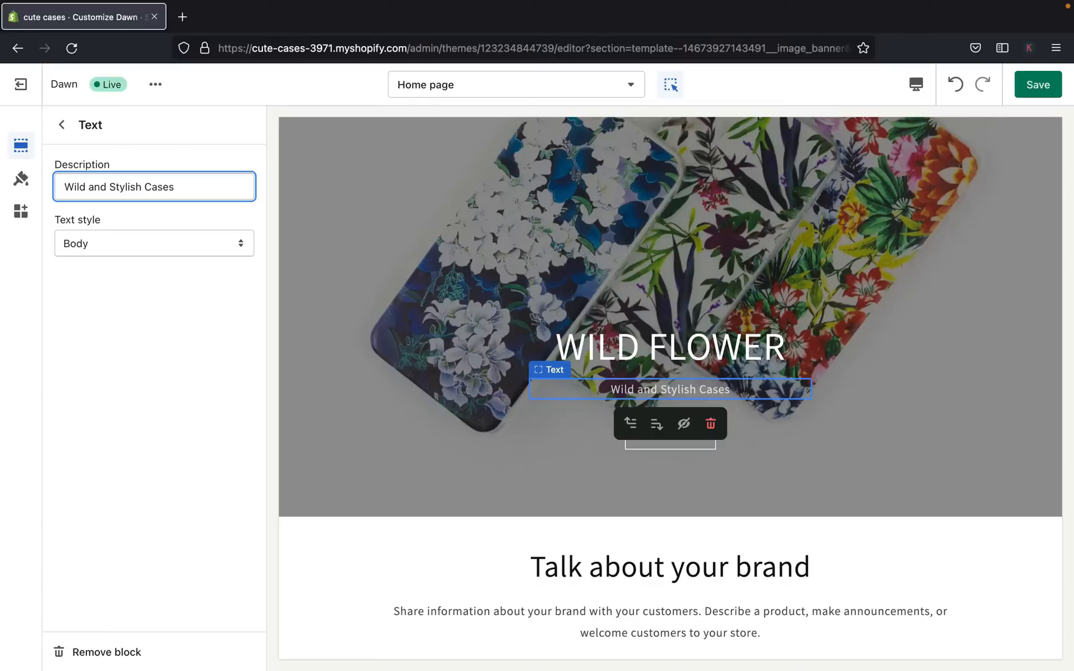
- Try the Subtitle and Uppercase text styles on the banner description, set it back to Body and return to the section list
{"action": "left_click", "coordinate": [236, 241]}
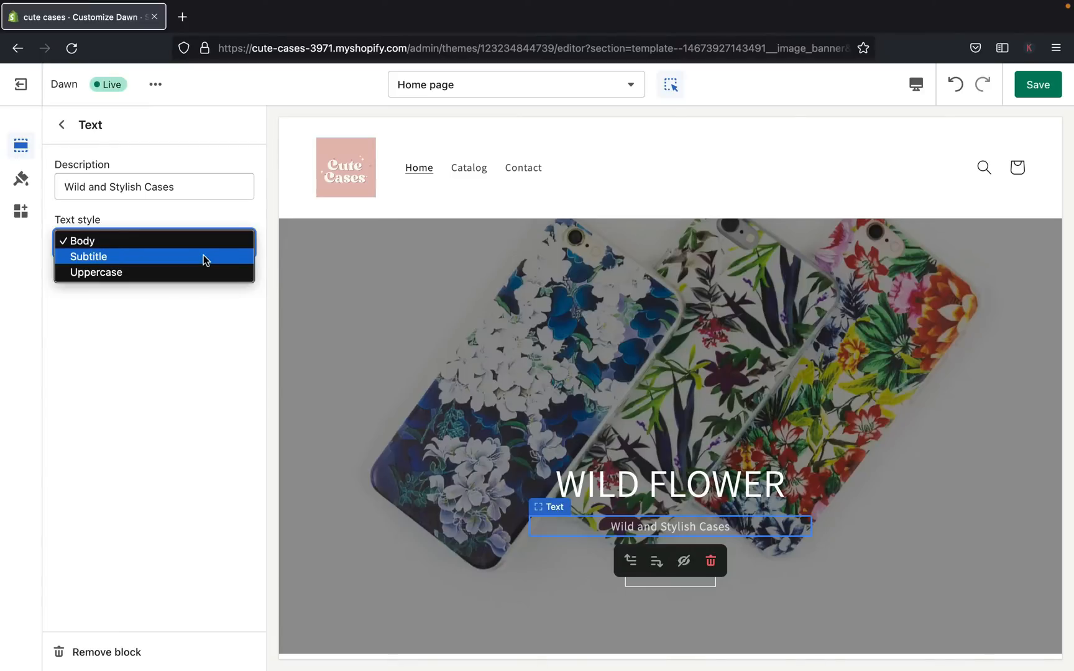
{"action": "left_click", "coordinate": [128, 257]}
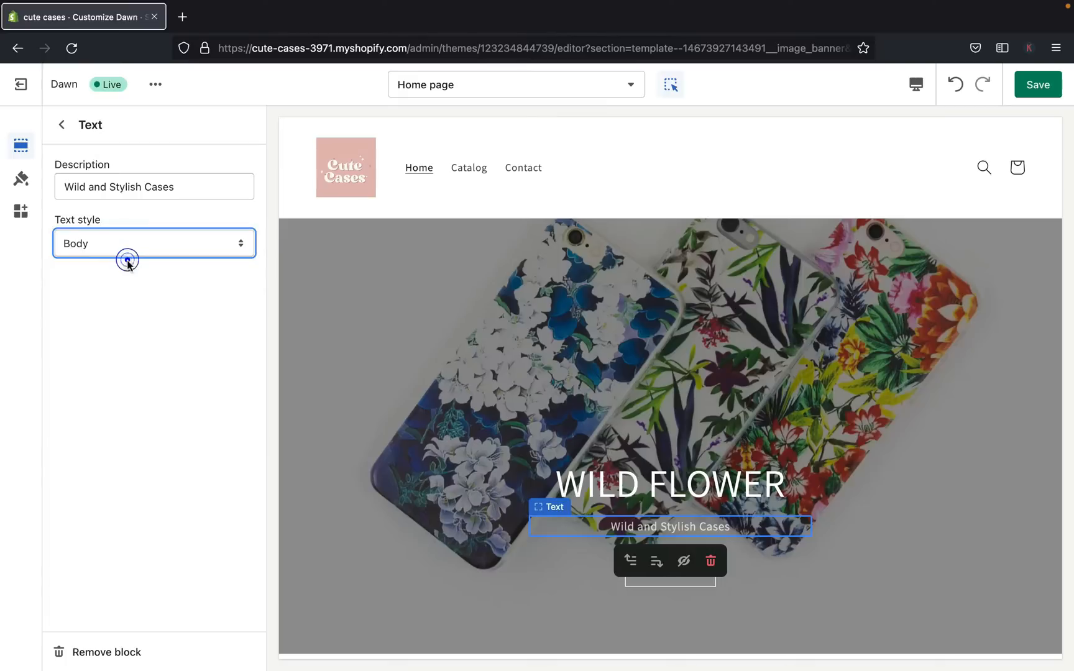
{"action": "left_click", "coordinate": [245, 244]}
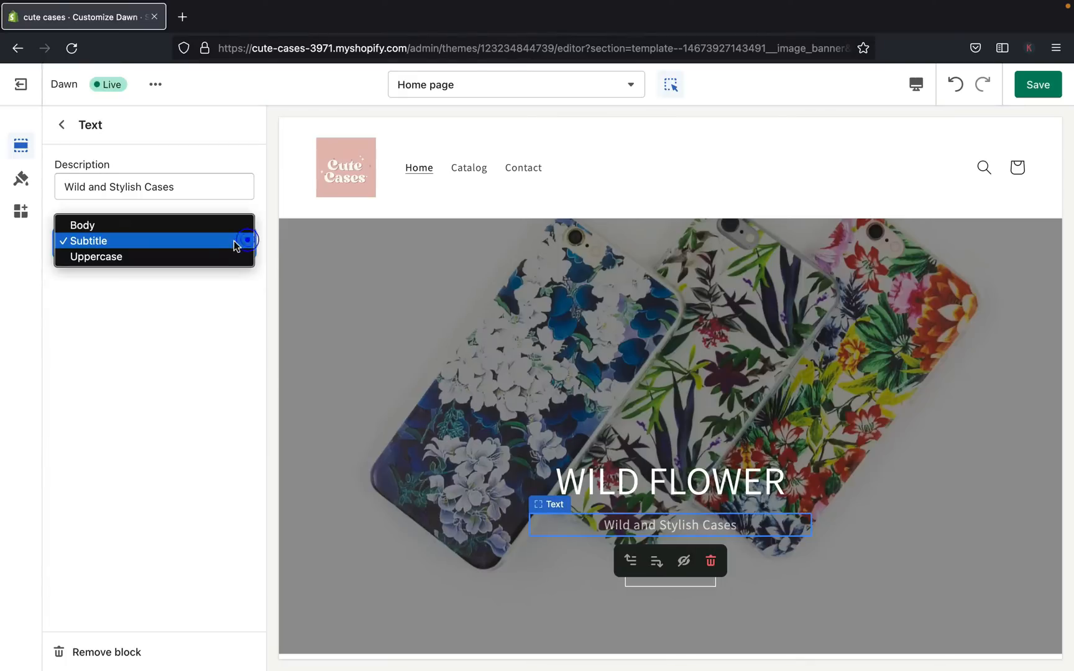
{"action": "left_click", "coordinate": [220, 249]}
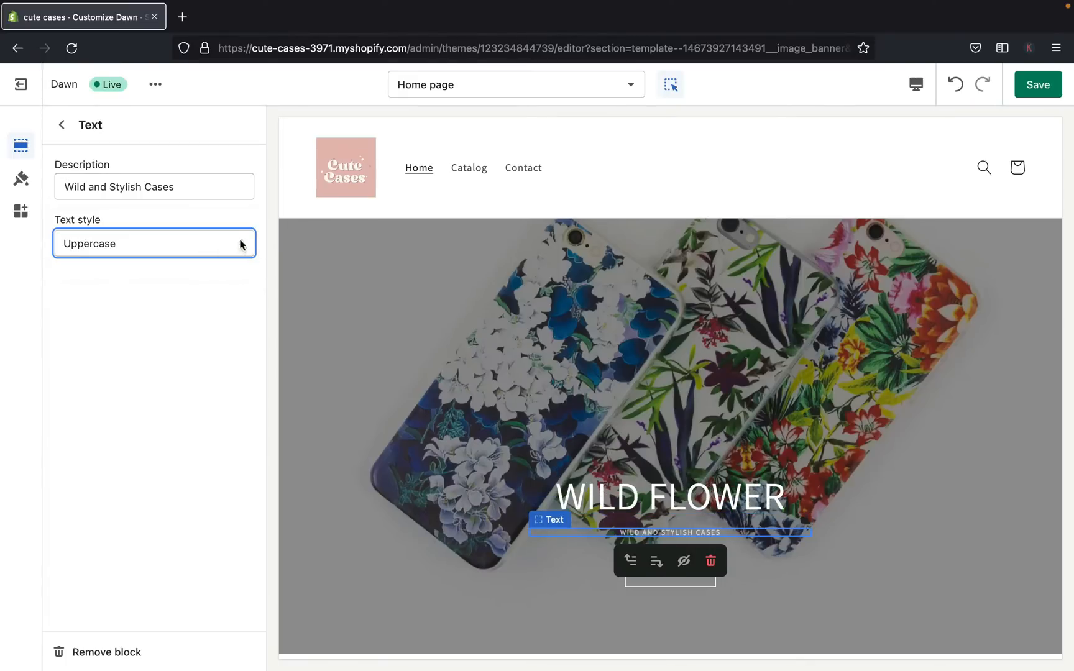
{"action": "left_click", "coordinate": [242, 243]}
{"action": "left_click", "coordinate": [215, 214]}
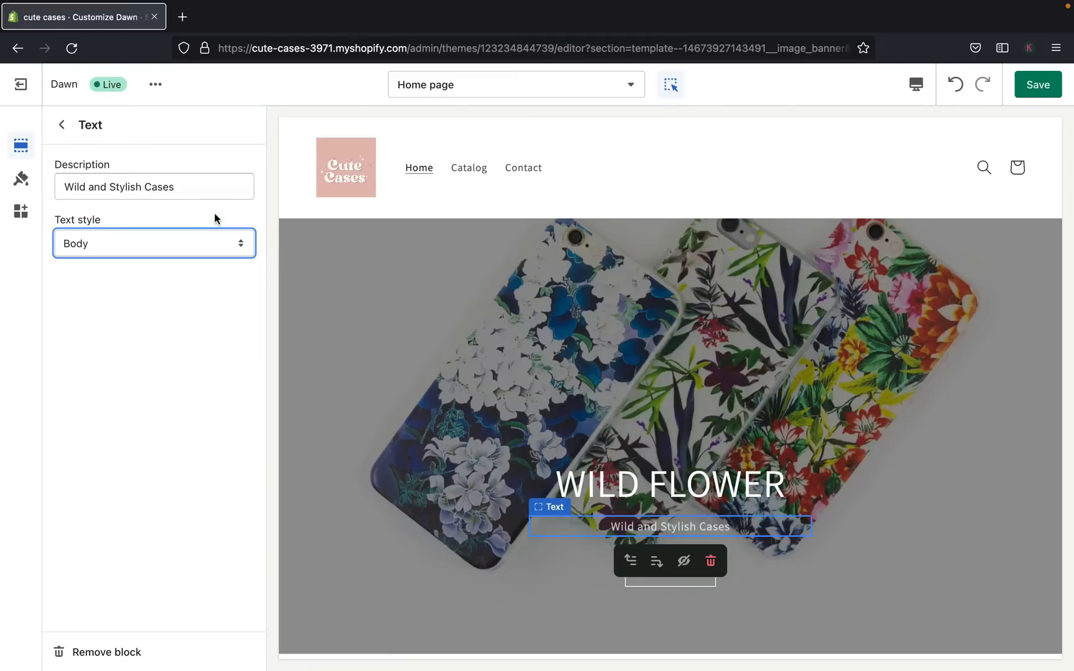
{"action": "left_click", "coordinate": [174, 328]}
{"action": "left_click", "coordinate": [62, 124]}
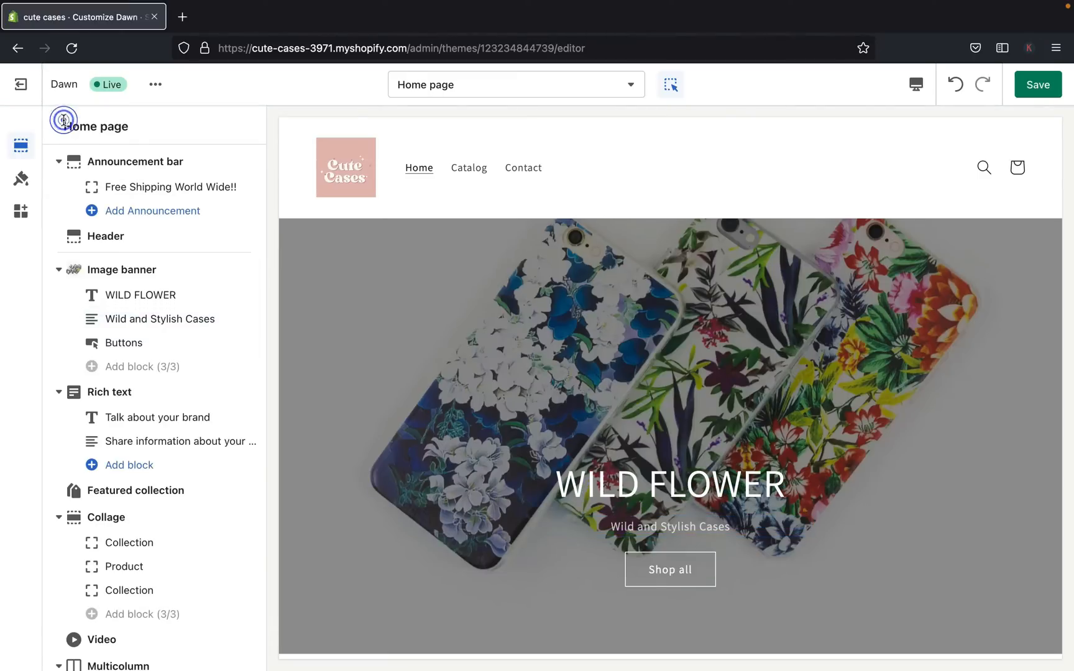
- Change the first button label in the Image banner's Buttons block to "Shop Now"
{"action": "left_click", "coordinate": [124, 342]}
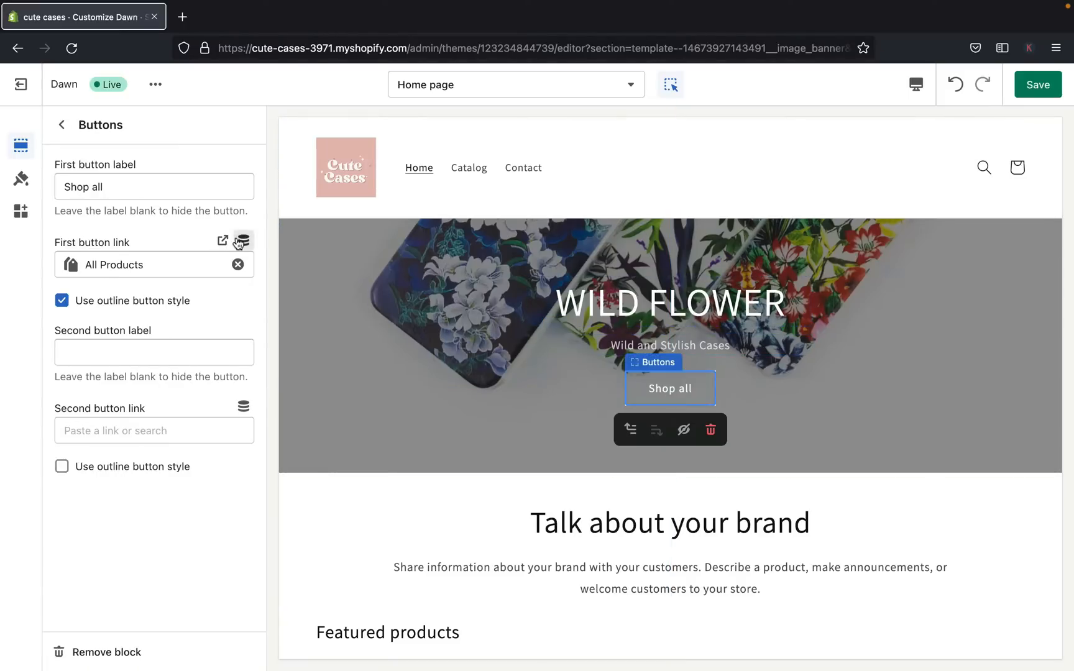
{"action": "left_click", "coordinate": [123, 191]}
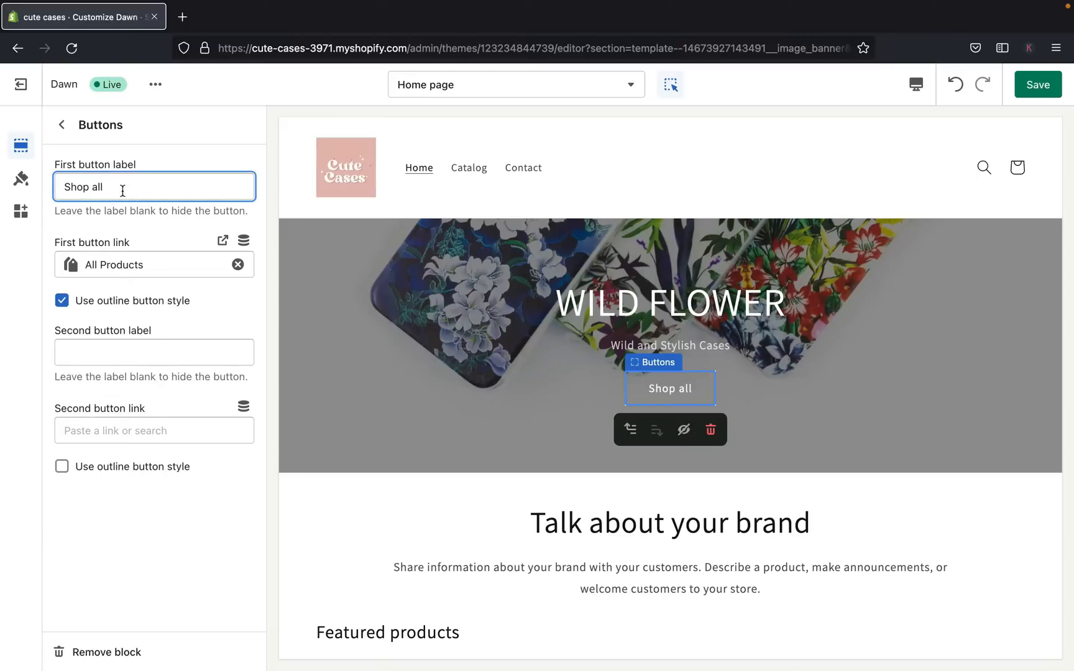
{"action": "left_click", "coordinate": [122, 191]}
{"action": "key", "text": "BackSpace"}
{"action": "key", "text": "BackSpace"}
{"action": "key", "text": "BackSpace"}
{"action": "type", "text": "Now"}
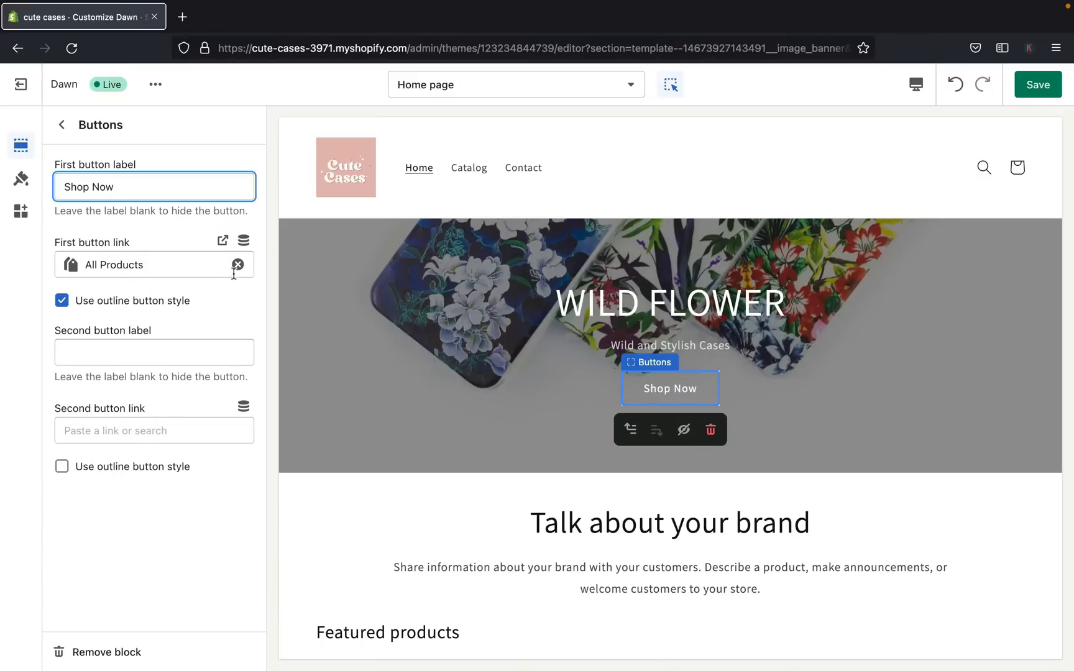
- View the link destinations offered for the banner's first button and select the Shop Now button in the preview
{"action": "left_click", "coordinate": [179, 265]}
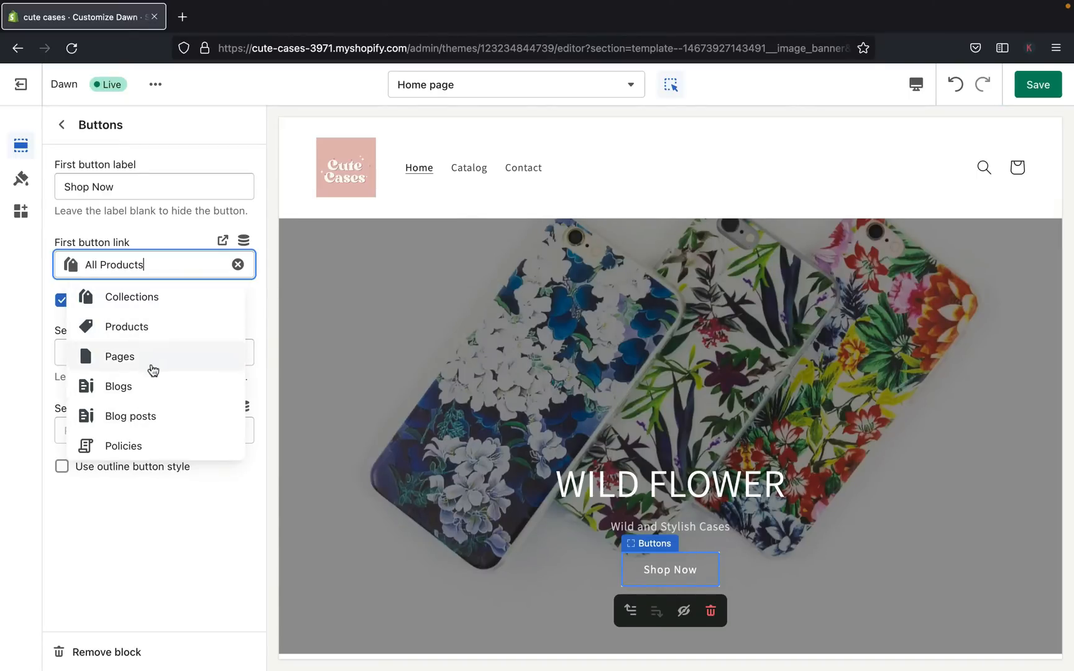
{"action": "left_click", "coordinate": [146, 550]}
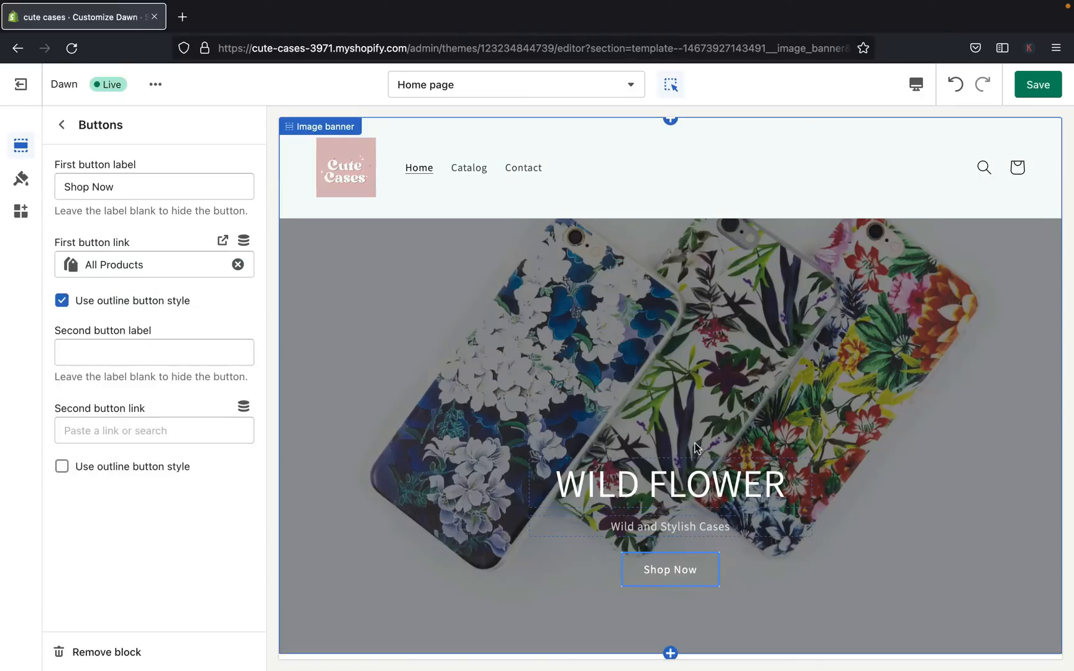
{"action": "scroll", "coordinate": [671, 556], "scroll_direction": "down", "scroll_amount": 2}
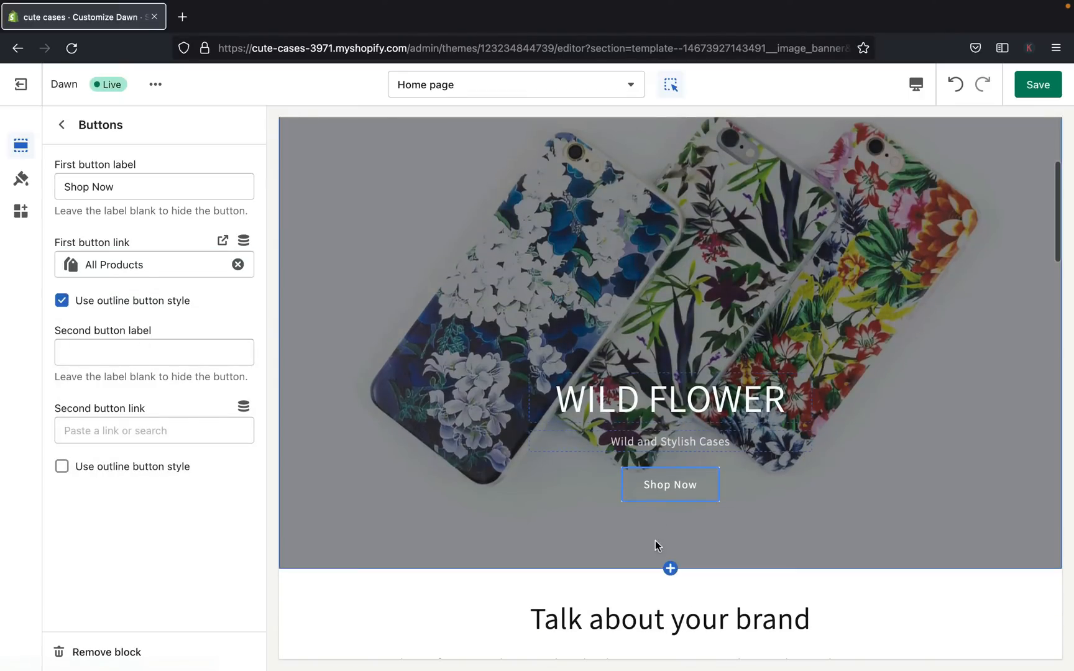
{"action": "left_click", "coordinate": [684, 488]}
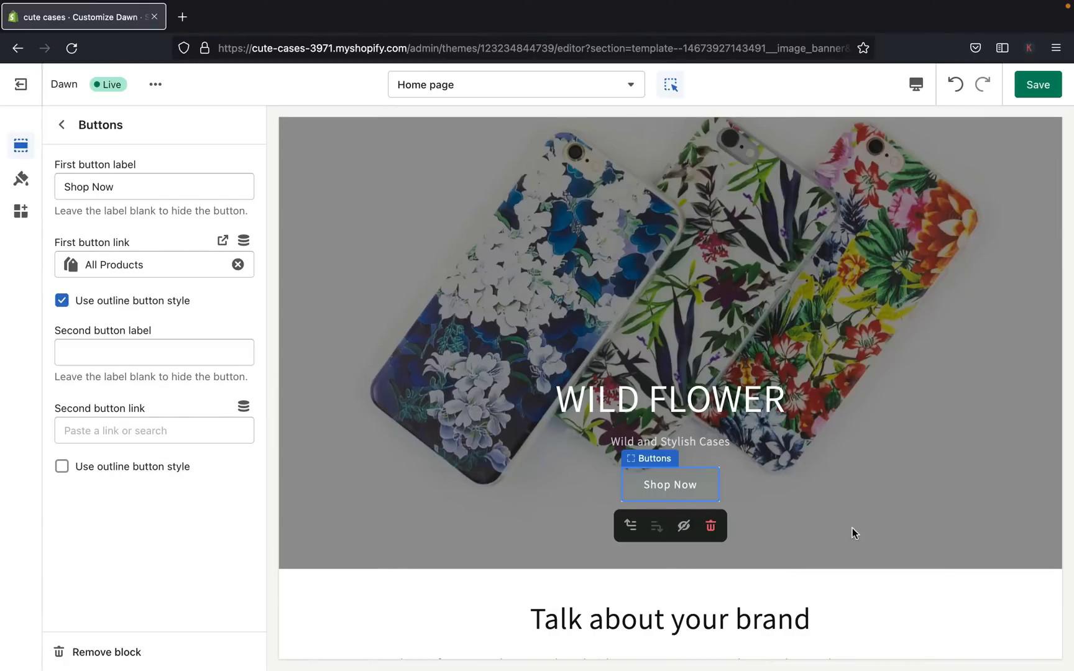
- Try the Shop Now button without the outline style, restore the outline and return to the home page section list
{"action": "left_click", "coordinate": [63, 303]}
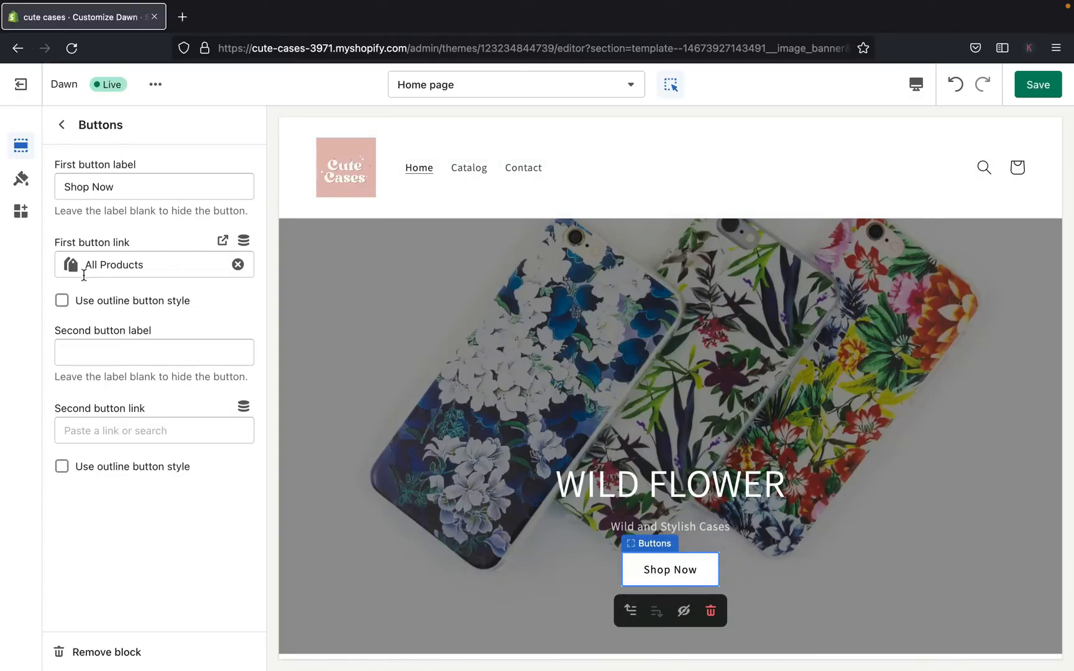
{"action": "left_click", "coordinate": [69, 301]}
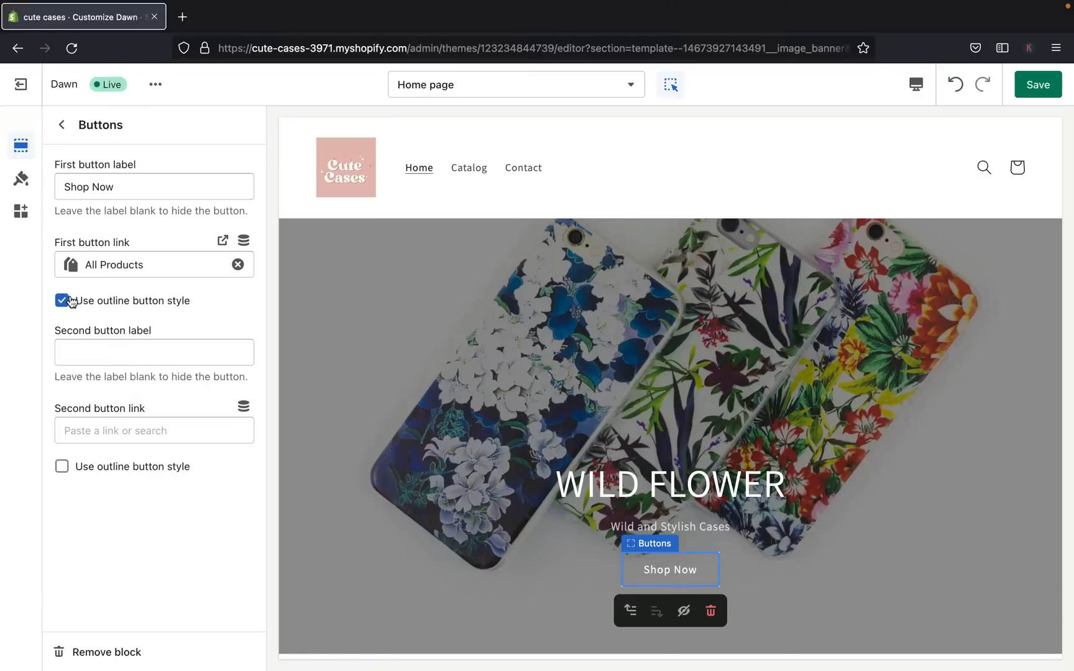
{"action": "left_click", "coordinate": [63, 126]}
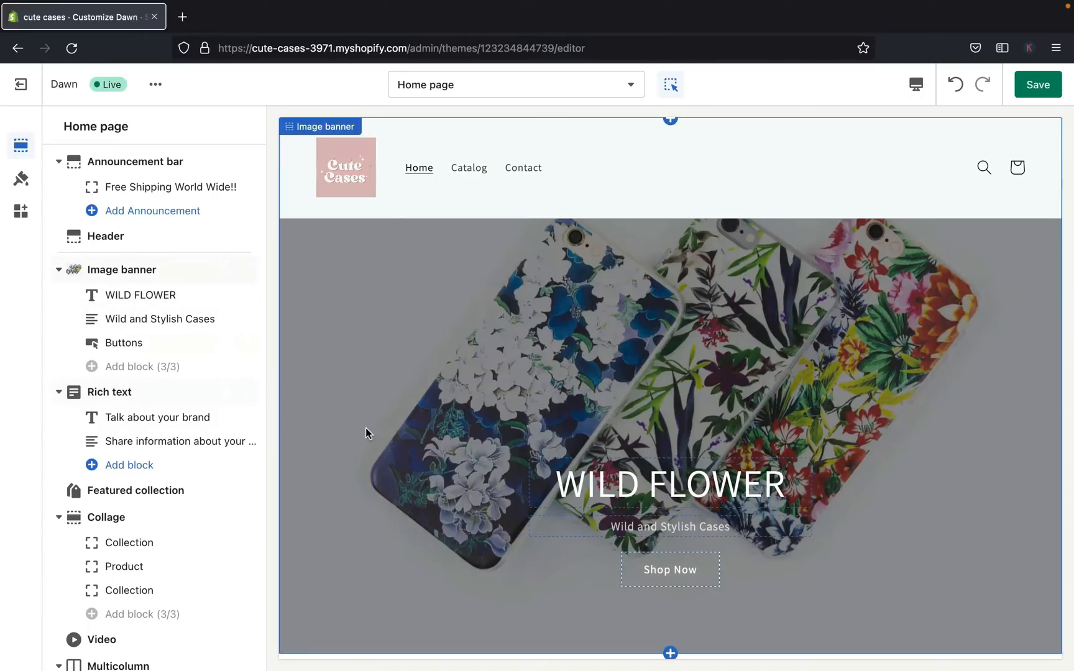
- Save the theme changes and review the settings of the Rich text section
{"action": "scroll", "coordinate": [440, 467], "scroll_direction": "down", "scroll_amount": 1}
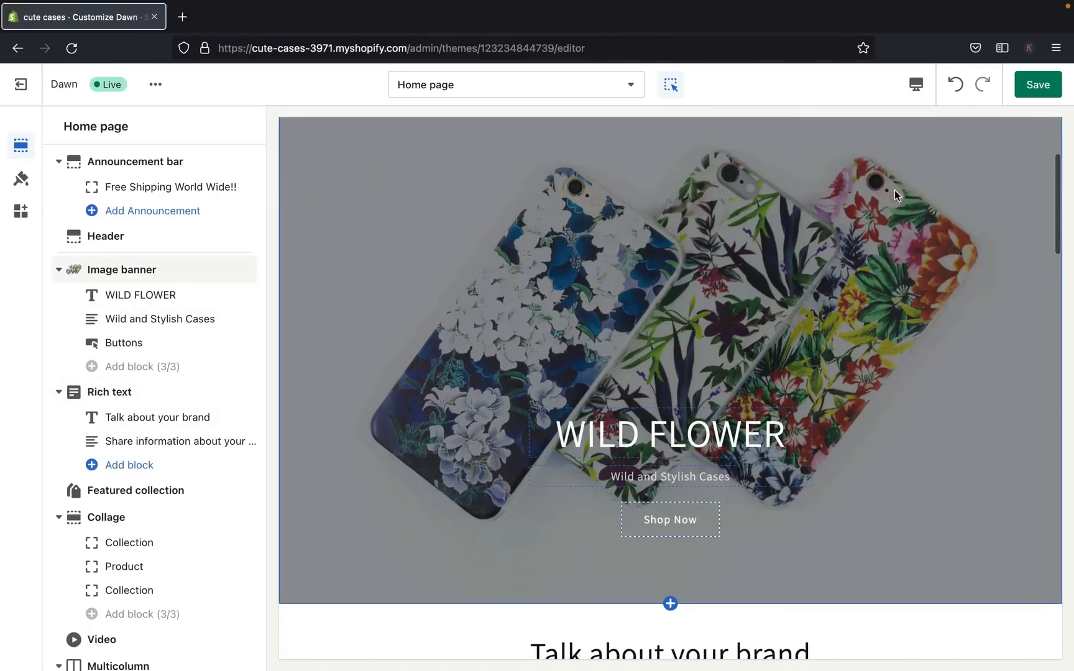
{"action": "left_click", "coordinate": [1048, 85]}
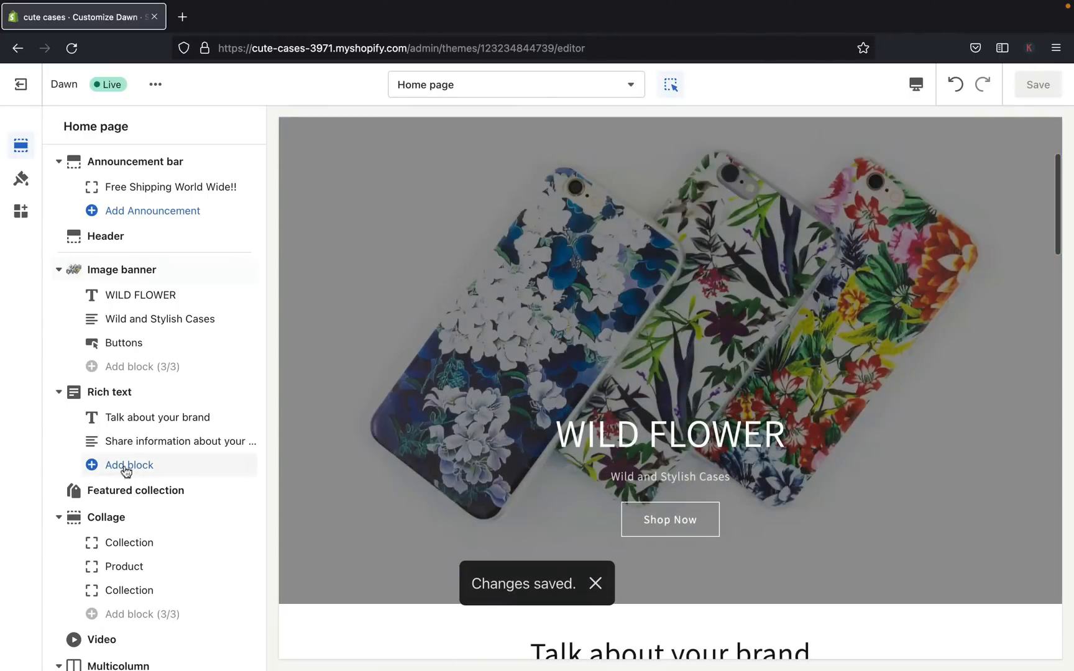
{"action": "scroll", "coordinate": [117, 415], "scroll_direction": "down", "scroll_amount": 2}
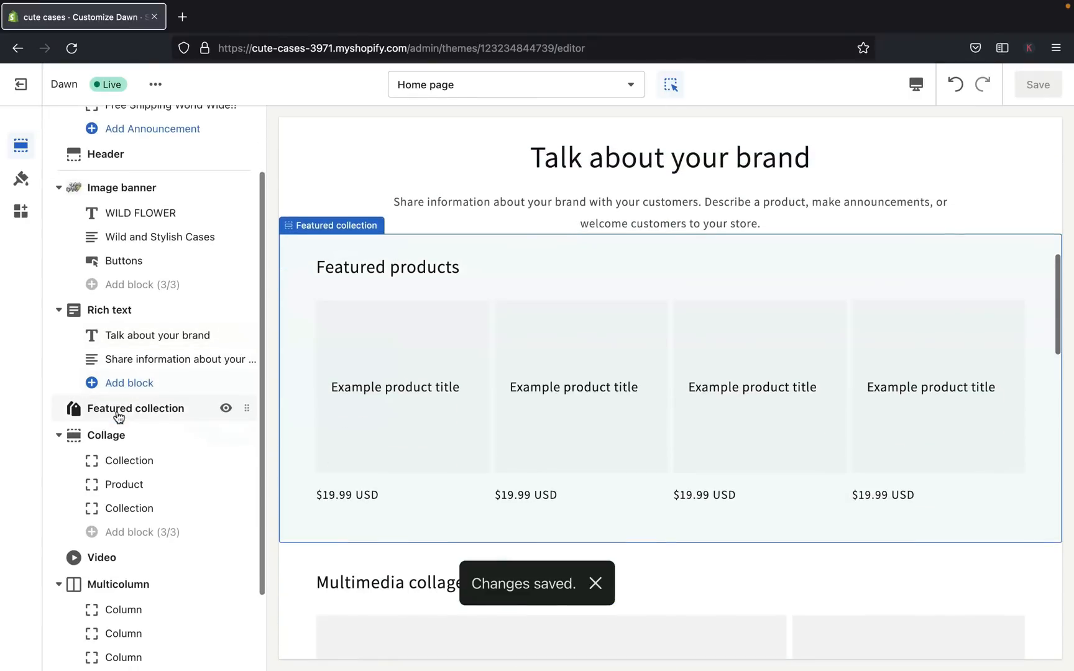
{"action": "scroll", "coordinate": [453, 266], "scroll_direction": "up", "scroll_amount": 5}
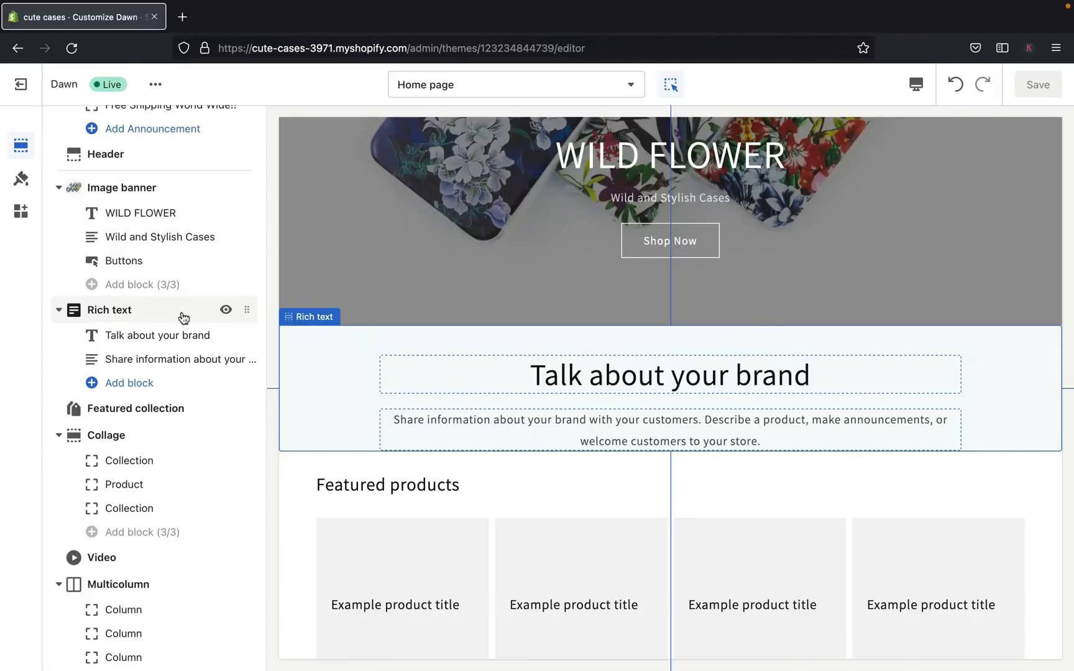
{"action": "left_click", "coordinate": [151, 316]}
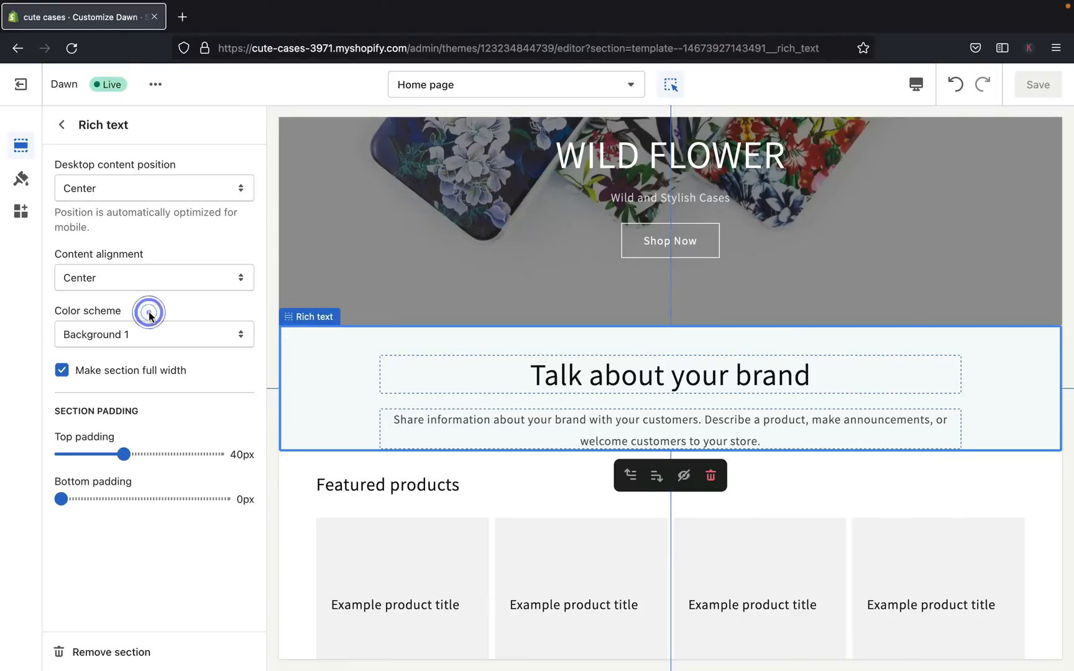
{"action": "left_click", "coordinate": [62, 124]}
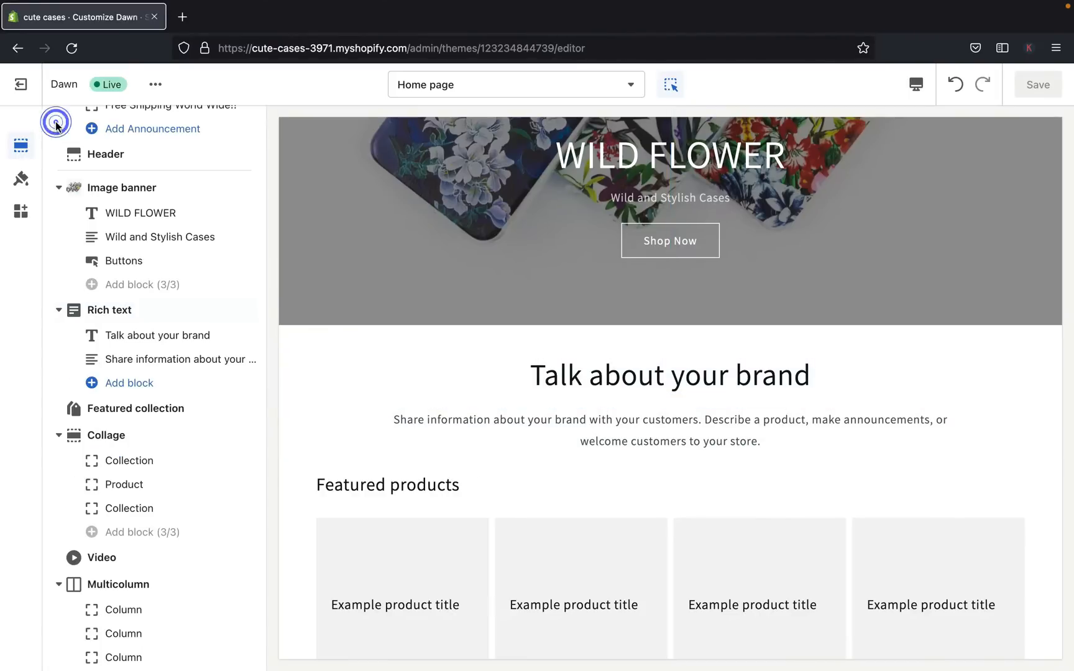
- Open the Rich text section's heading block and replace its text with "About Us"
{"action": "left_click", "coordinate": [189, 342]}
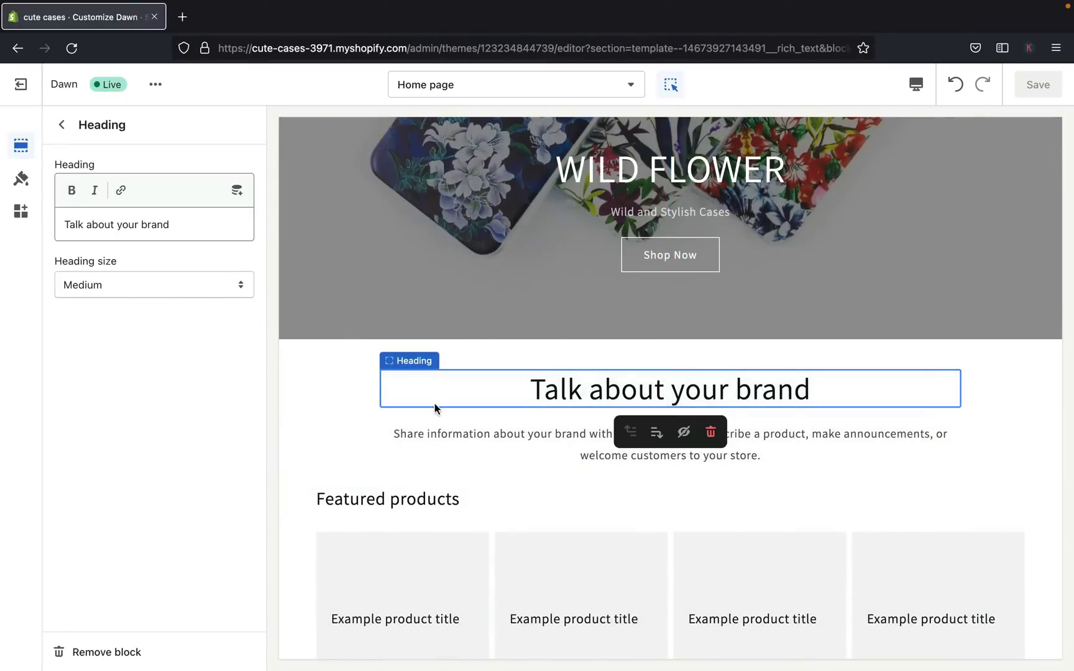
{"action": "left_click", "coordinate": [194, 226]}
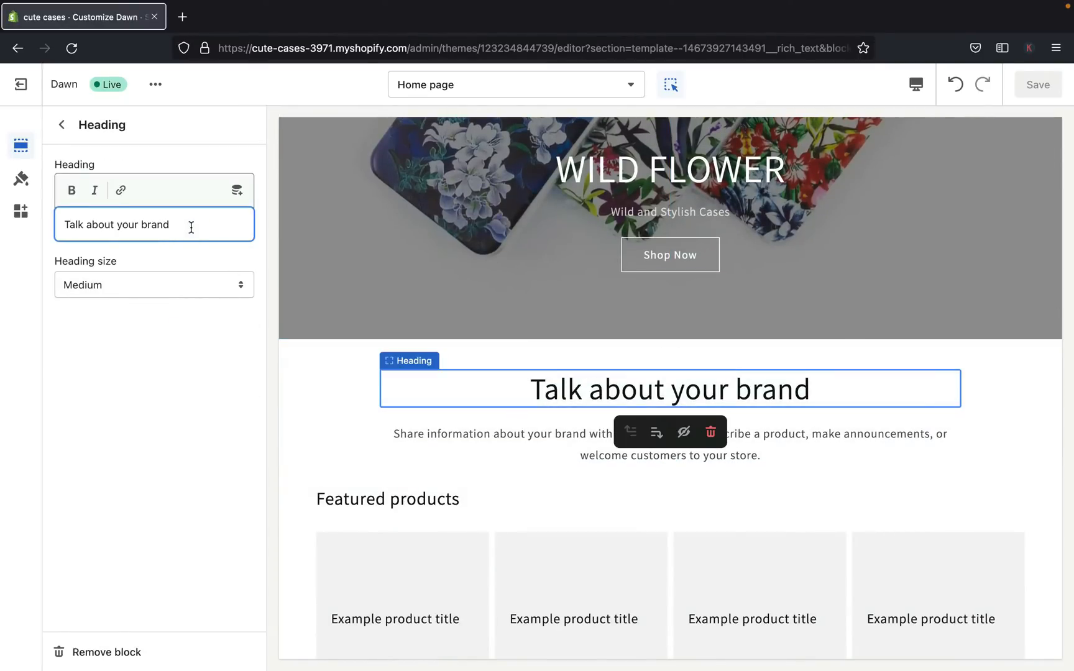
{"action": "type", "text": "!!!"}
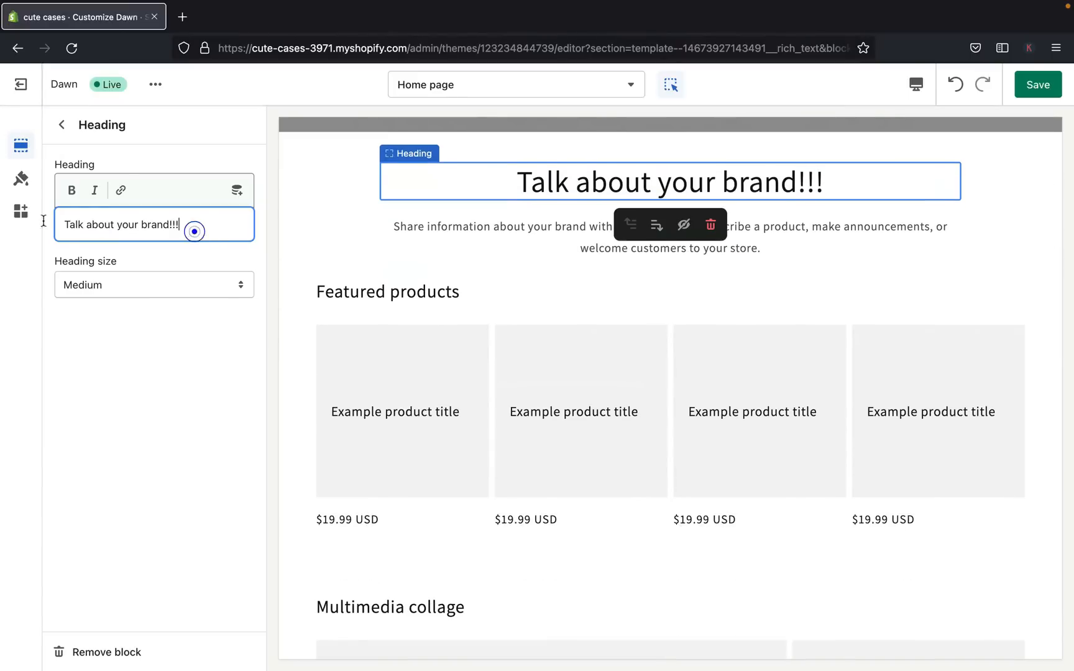
{"action": "left_click_drag", "start_coordinate": [192, 228], "coordinate": [10, 225]}
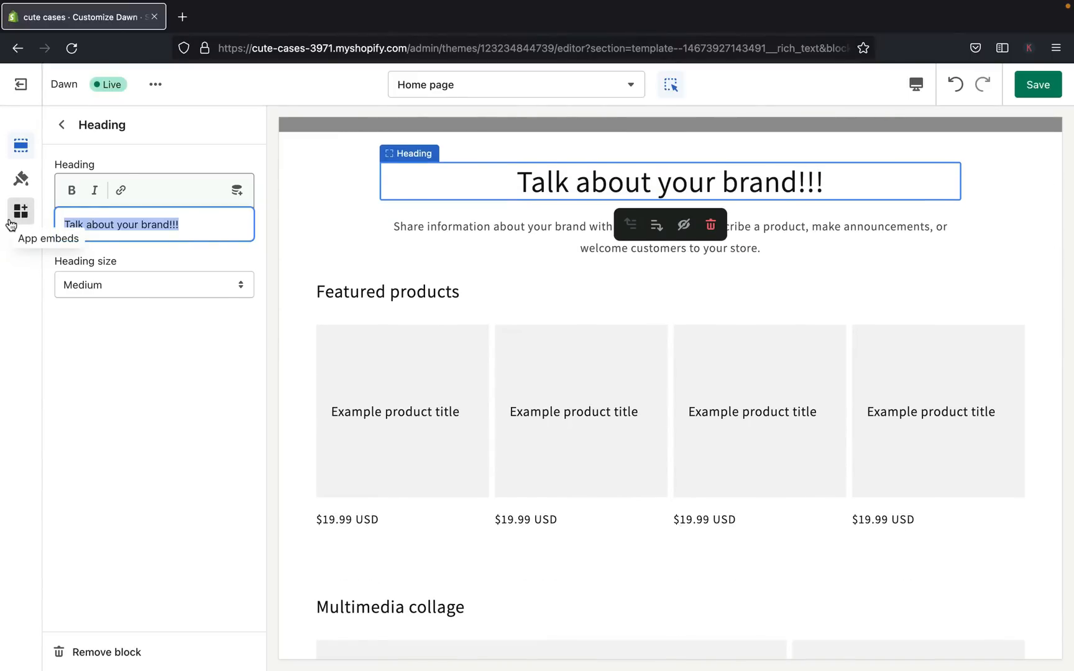
{"action": "type", "text": "About"}
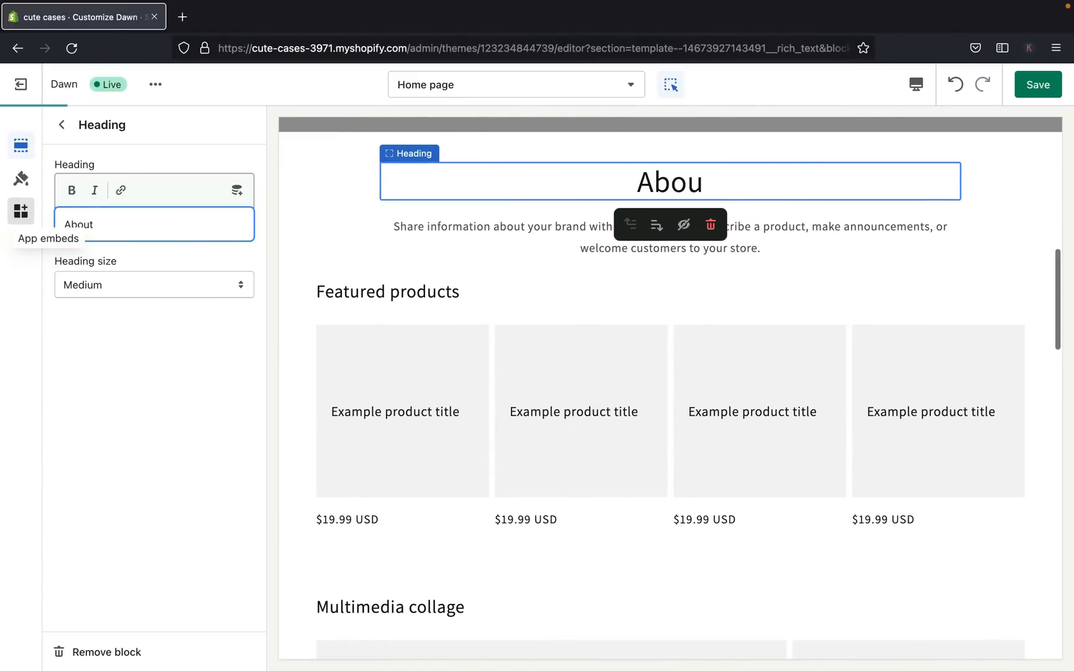
{"action": "type", "text": " Us"}
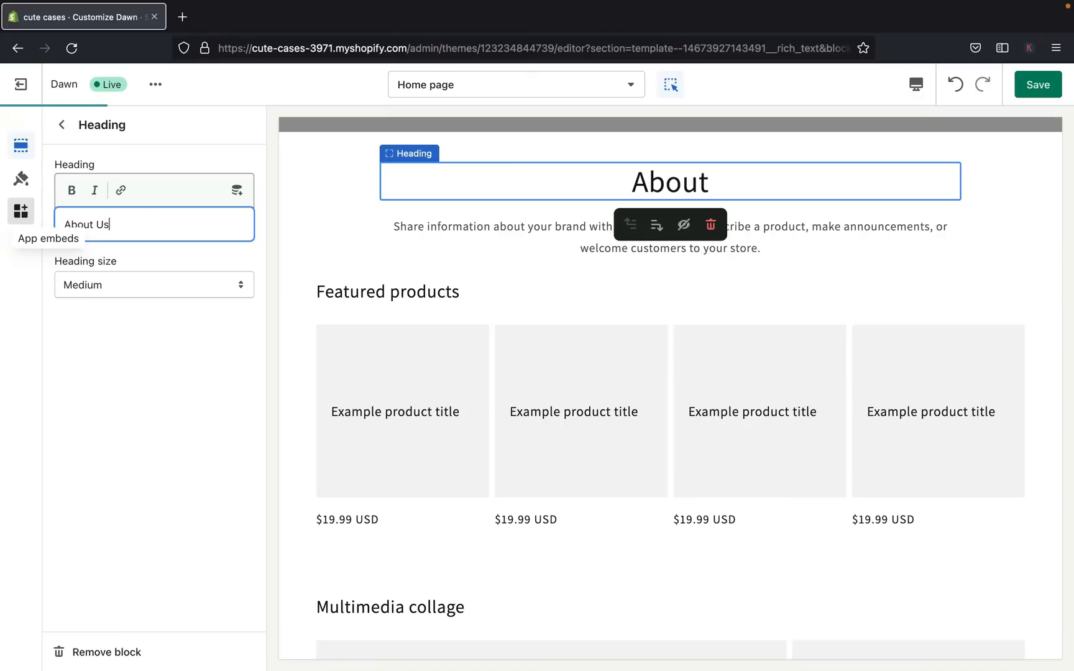
- Try a different Rich text heading beginning with "What" and clear the heading text again
{"action": "key", "text": "BackSpace"}
{"action": "key", "text": "BackSpace"}
{"action": "key", "text": "BackSpace"}
{"action": "key", "text": "BackSpace"}
{"action": "key", "text": "BackSpace"}
{"action": "key", "text": "BackSpace"}
{"action": "type", "text": "W"}
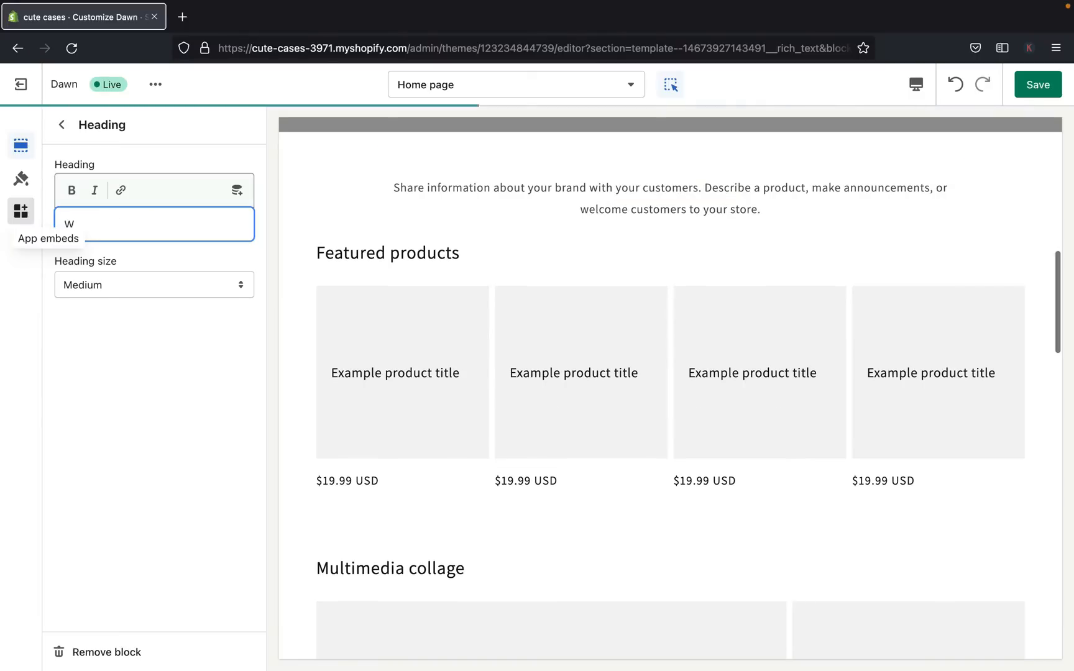
{"action": "type", "text": "hat eo"}
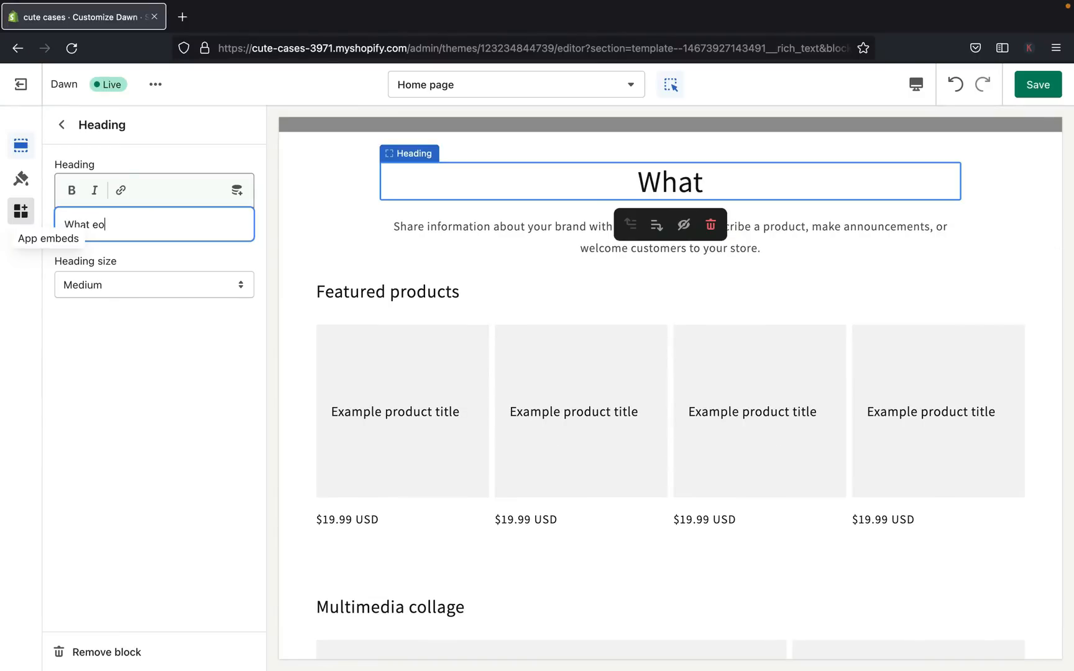
{"action": "key", "text": "BackSpace"}
{"action": "key", "text": "BackSpace"}
{"action": "key", "text": "BackSpace"}
{"action": "key", "text": "BackSpace"}
{"action": "key", "text": "BackSpace"}
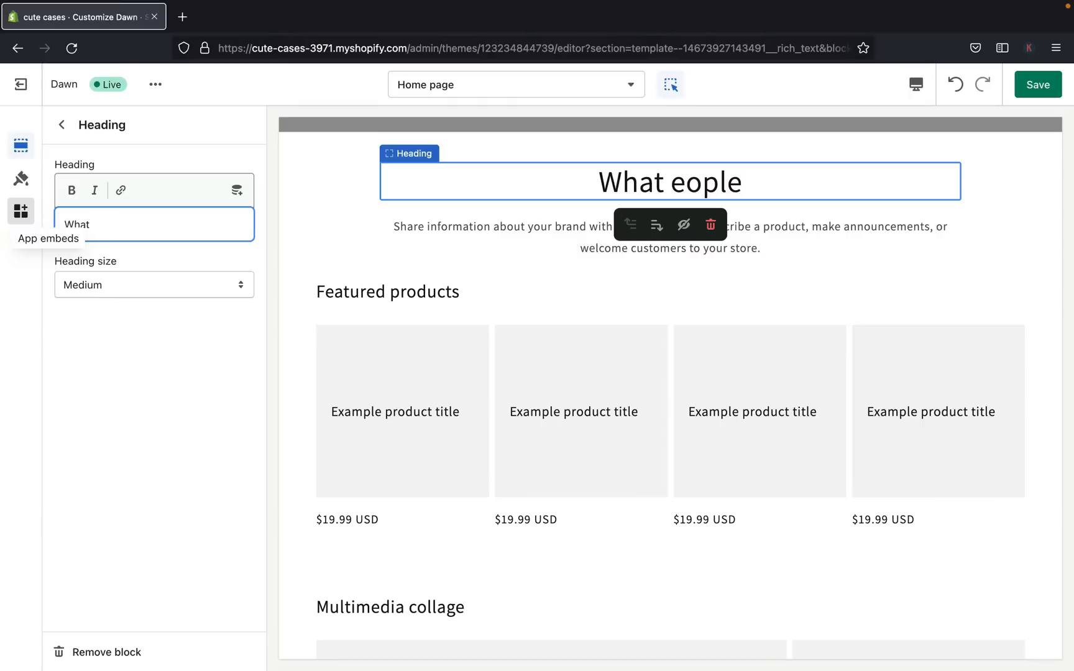
{"action": "type", "text": "CUAT"}
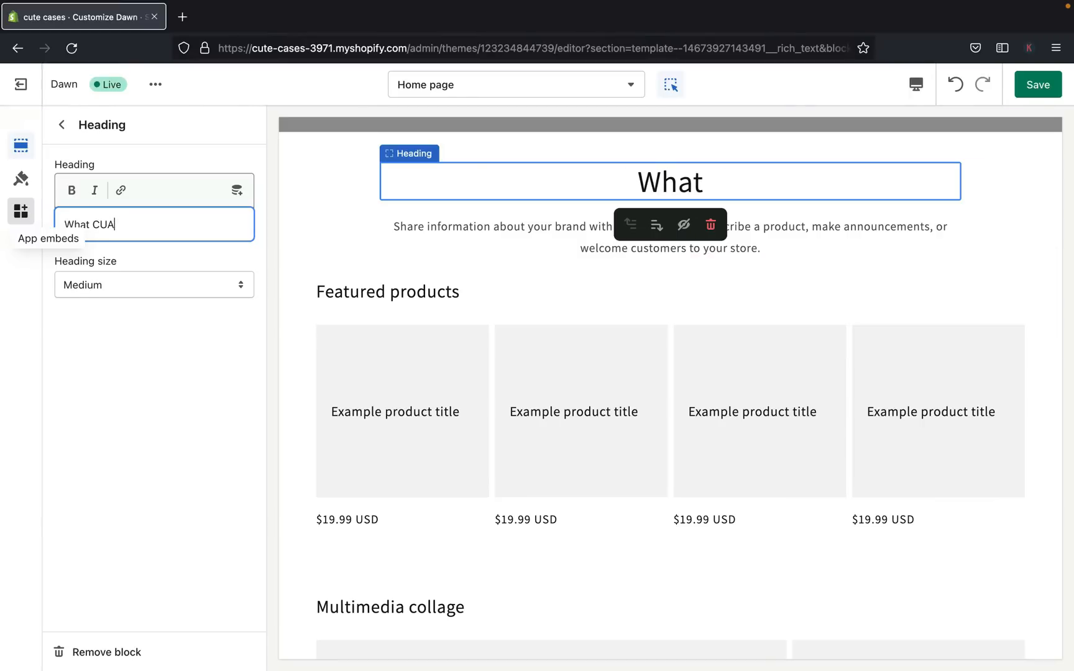
{"action": "key", "text": "BackSpace"}
{"action": "key", "text": "BackSpace"}
{"action": "key", "text": "BackSpace"}
{"action": "key", "text": "BackSpace"}
{"action": "key", "text": "BackSpace"}
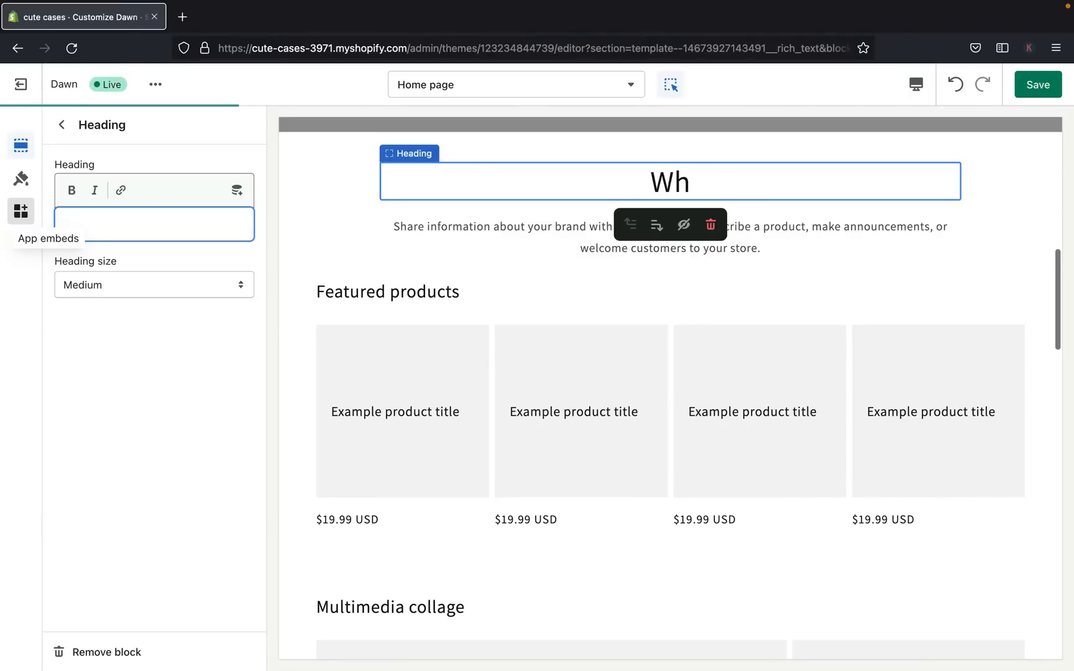
- Set the Rich text heading to "Our Story!!" and view the available heading sizes before returning to the section list
{"action": "type", "text": "Our"}
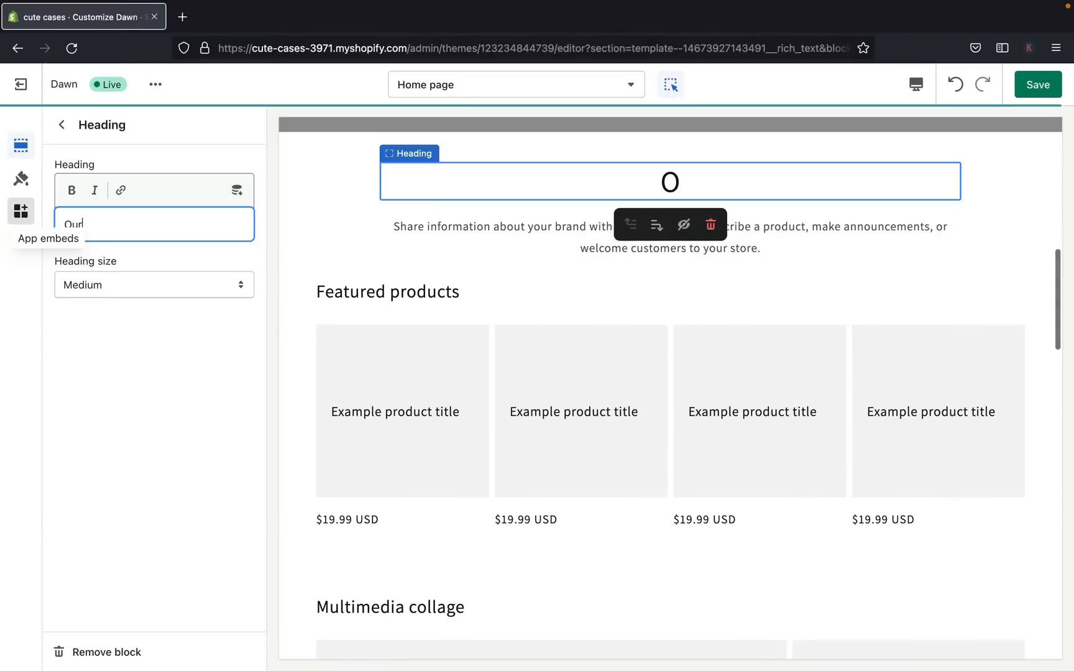
{"action": "type", "text": " Sto"}
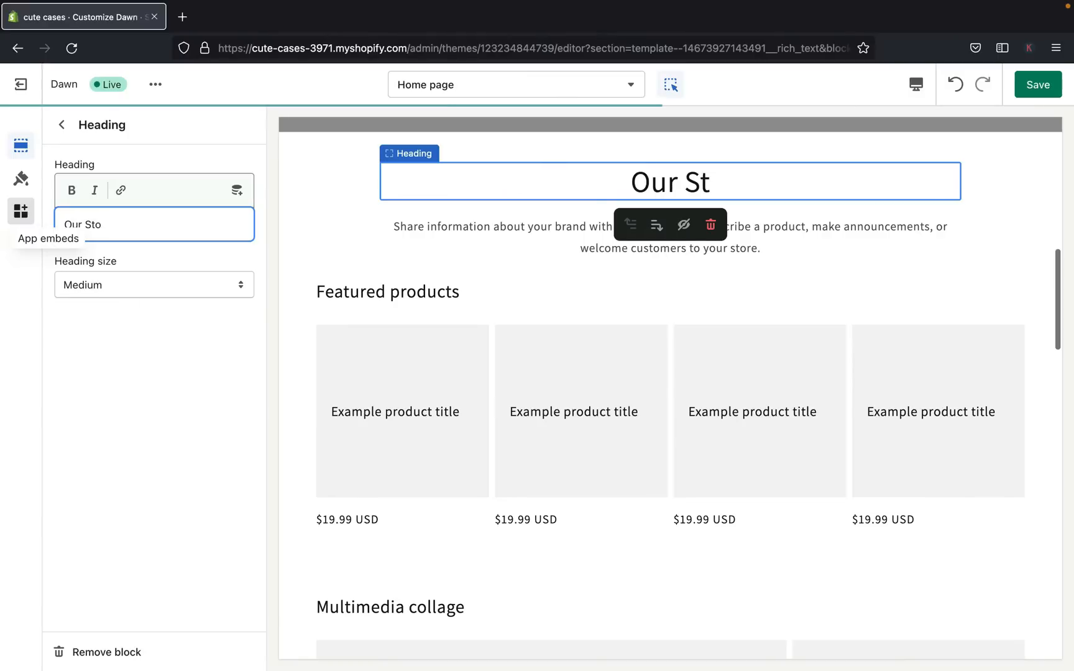
{"action": "type", "text": "ry!!"}
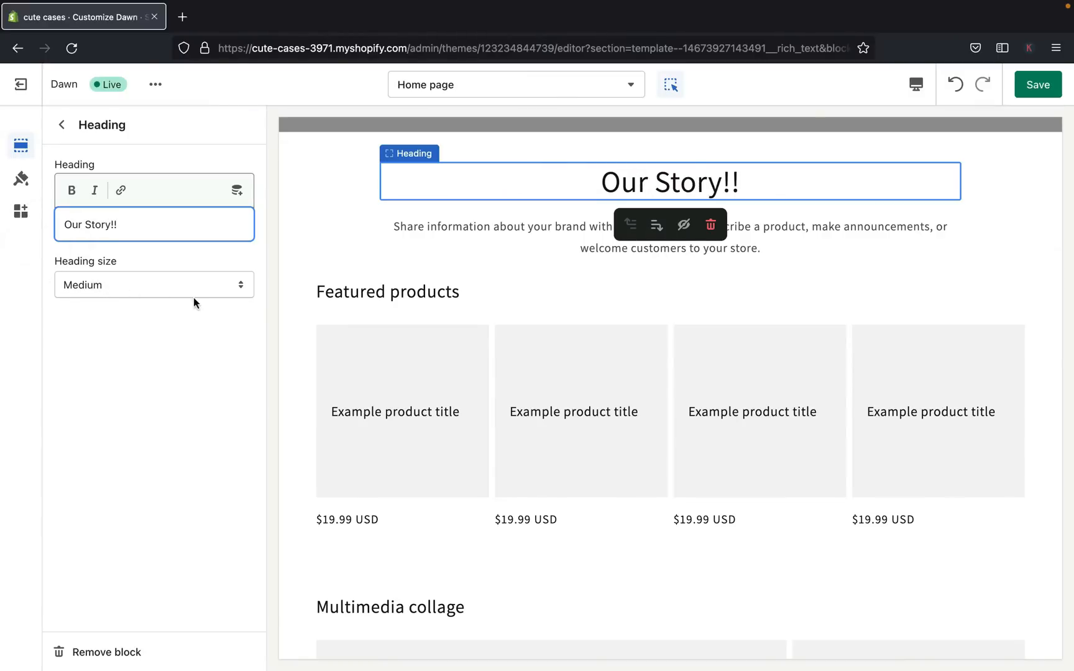
{"action": "left_click", "coordinate": [235, 290]}
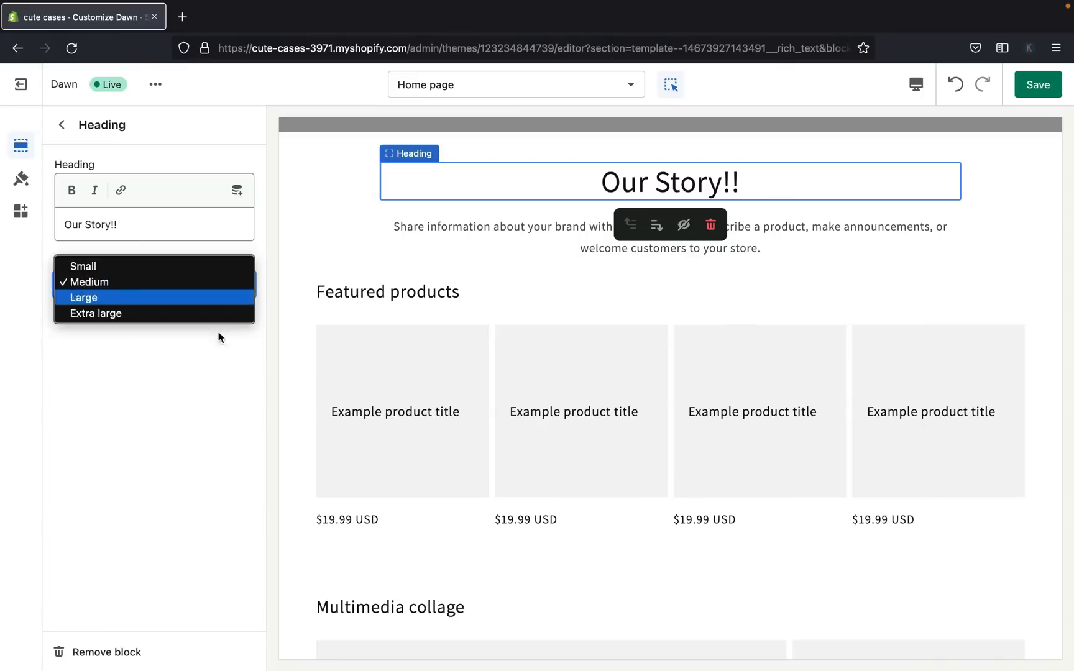
{"action": "left_click", "coordinate": [205, 359]}
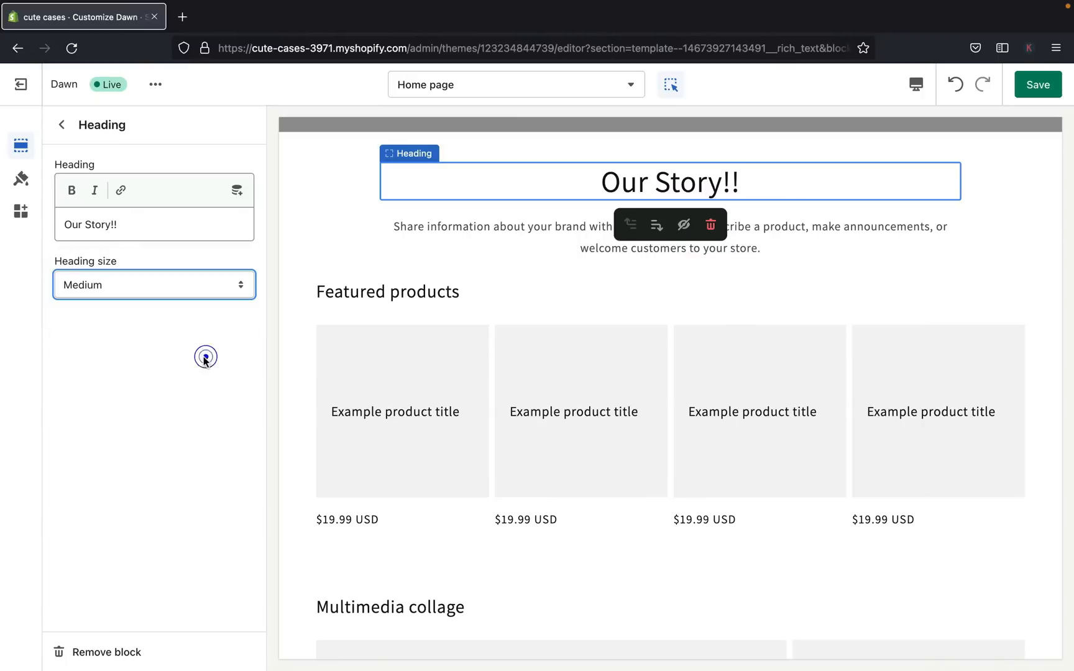
{"action": "left_click", "coordinate": [60, 128]}
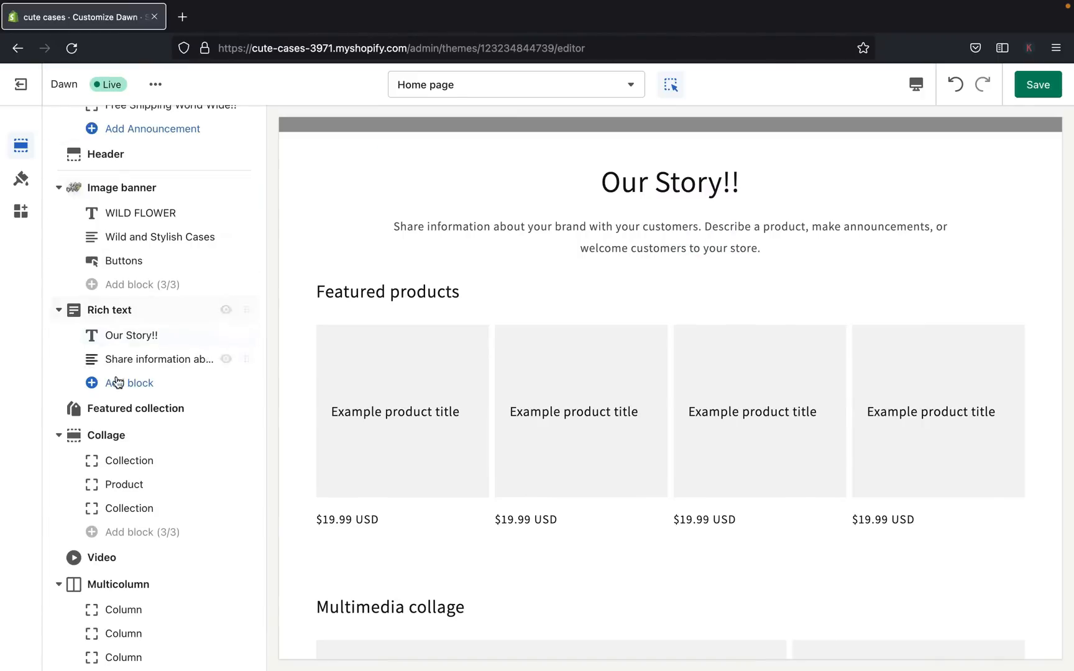
- Shorten the Rich text description so that it ends with "make announcements." and return to the section list
{"action": "left_click", "coordinate": [129, 362]}
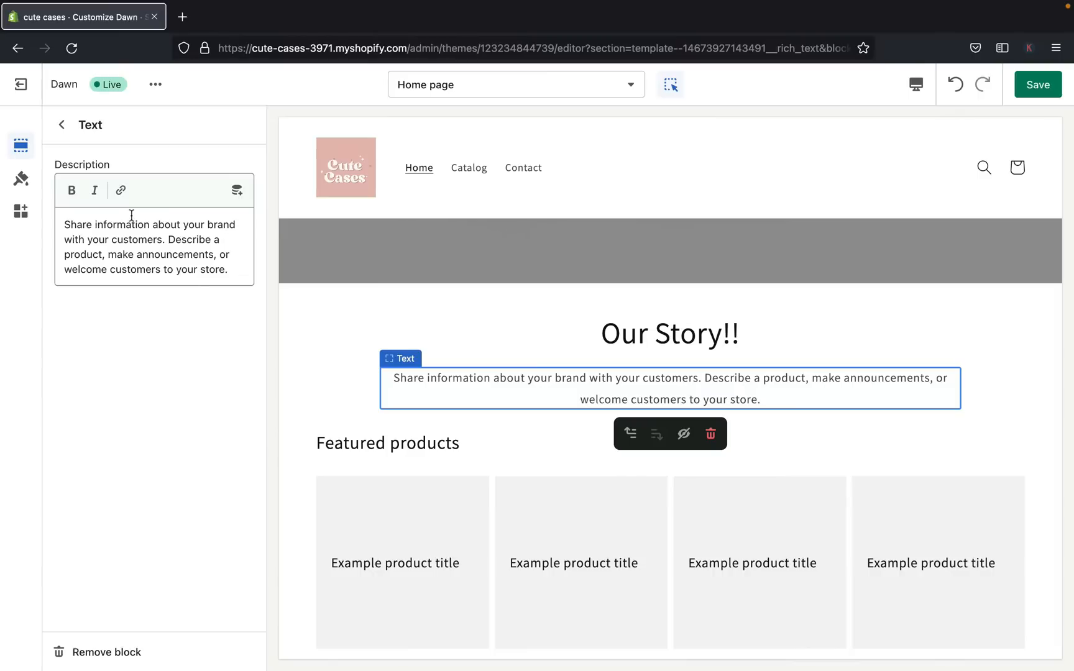
{"action": "left_click_drag", "start_coordinate": [217, 261], "coordinate": [221, 288]}
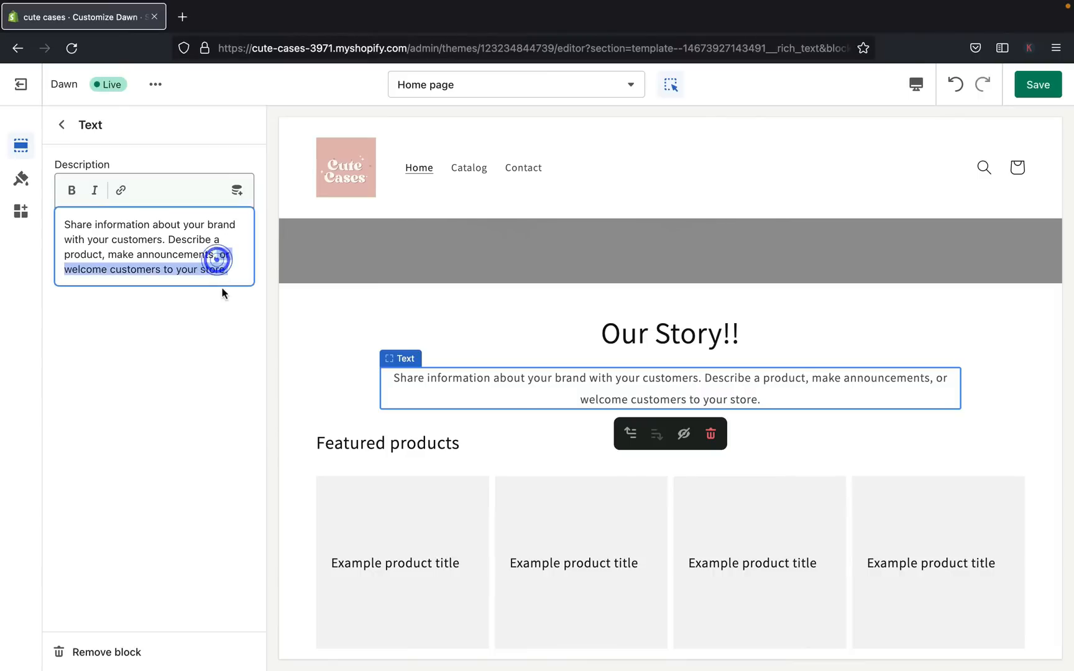
{"action": "key", "text": "BackSpace"}
{"action": "key", "text": "BackSpace"}
{"action": "type", "text": "."}
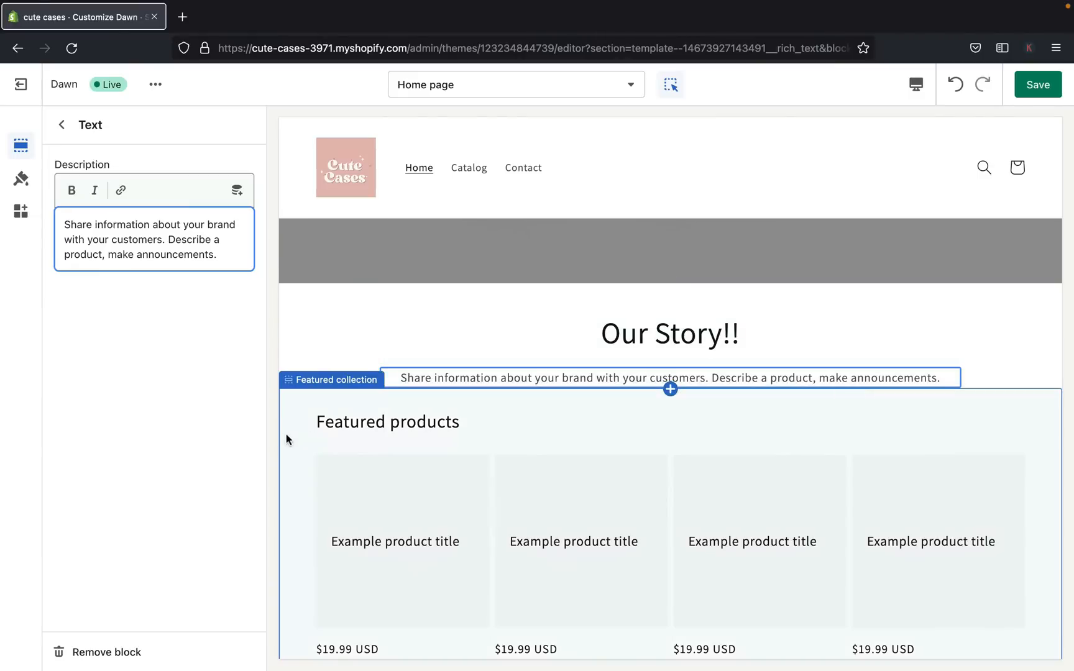
{"action": "left_click", "coordinate": [62, 126]}
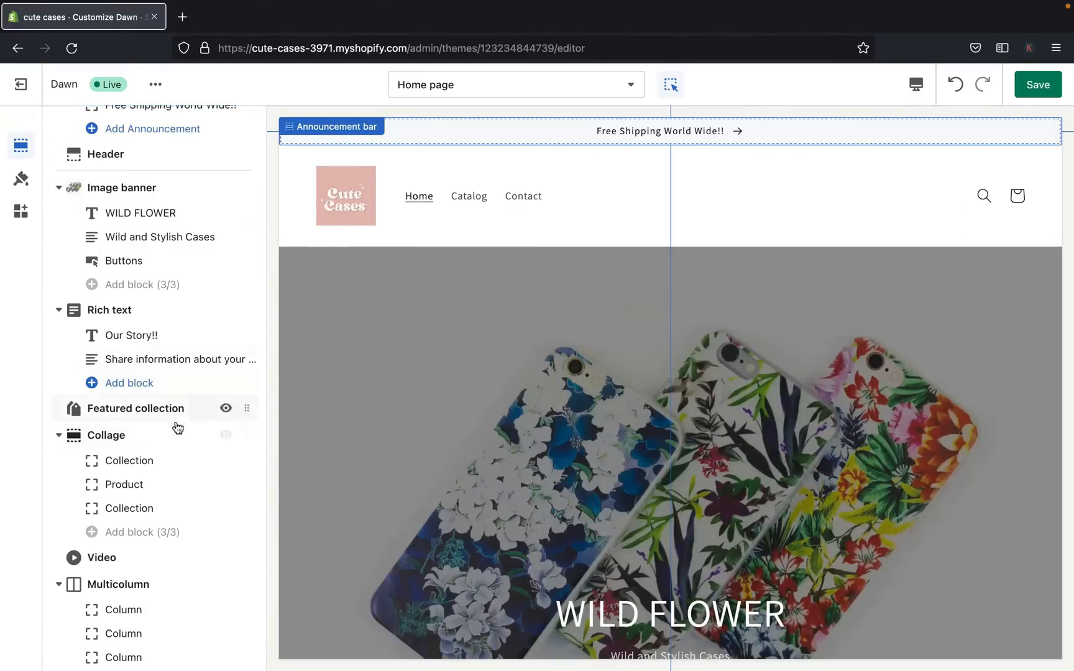
- Examine the home page preview from the announcement bar through the featured products to the multimedia collage
{"action": "mouse_move", "coordinate": [177, 428]}
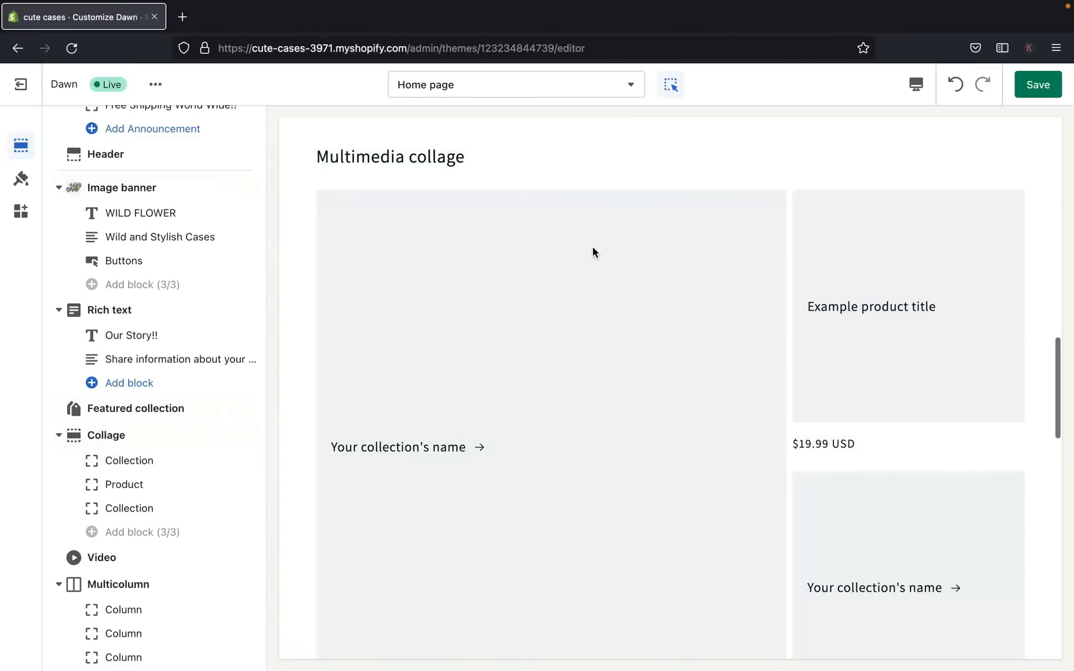
{"action": "scroll", "coordinate": [593, 249], "scroll_direction": "up", "scroll_amount": 18}
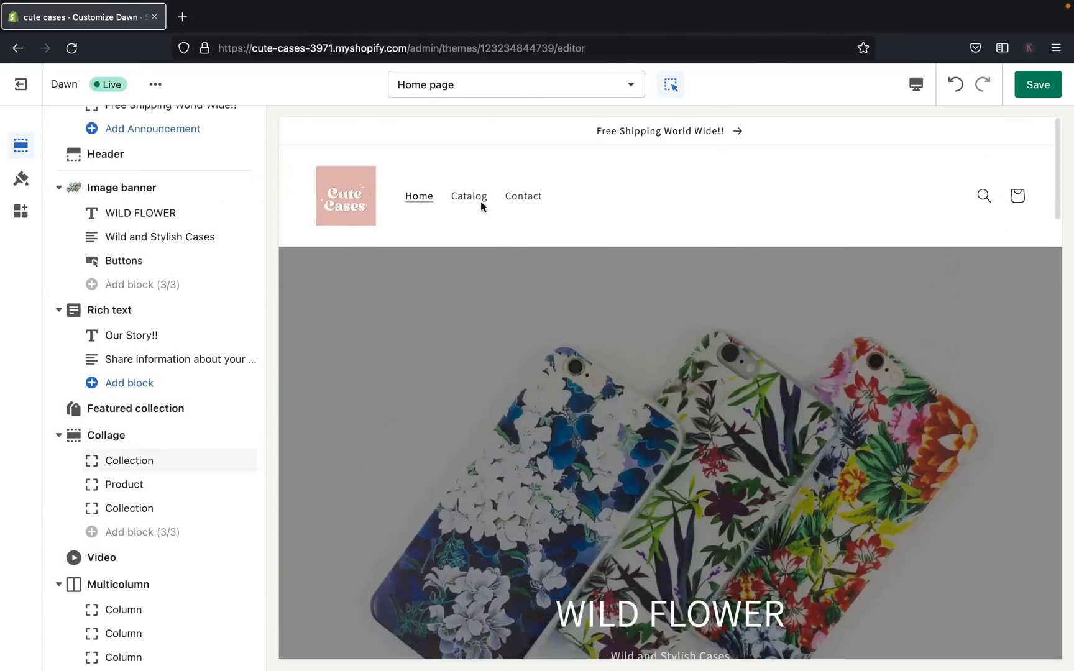
{"action": "scroll", "coordinate": [597, 373], "scroll_direction": "down", "scroll_amount": 8}
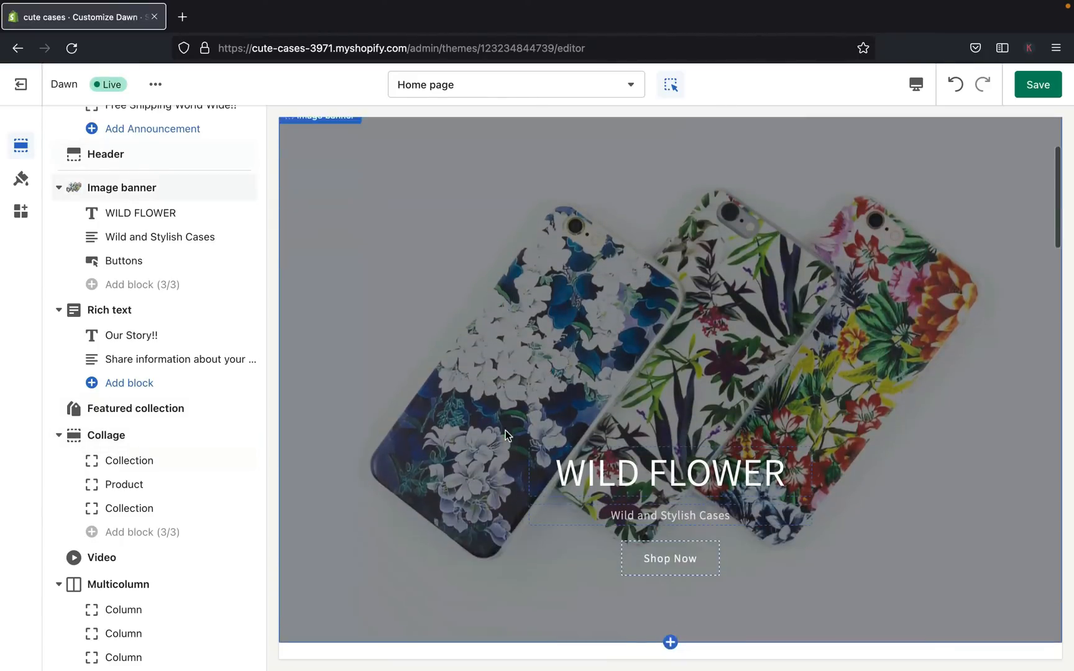
{"action": "scroll", "coordinate": [621, 483], "scroll_direction": "down", "scroll_amount": 5}
{"action": "scroll", "coordinate": [621, 478], "scroll_direction": "up", "scroll_amount": 2}
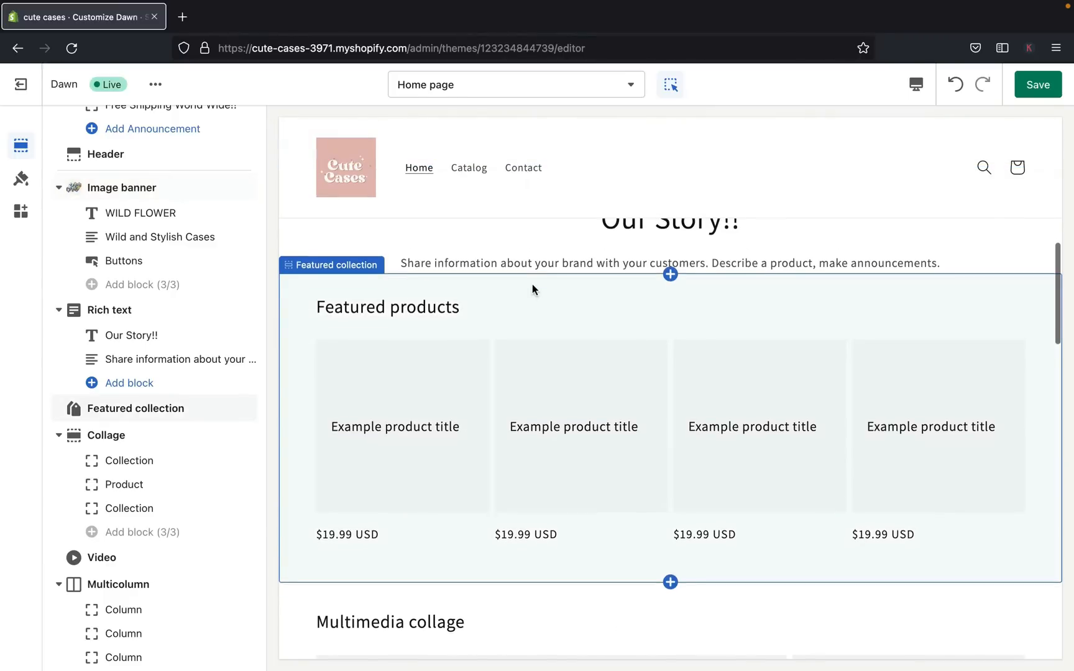
{"action": "scroll", "coordinate": [532, 289], "scroll_direction": "up", "scroll_amount": 2}
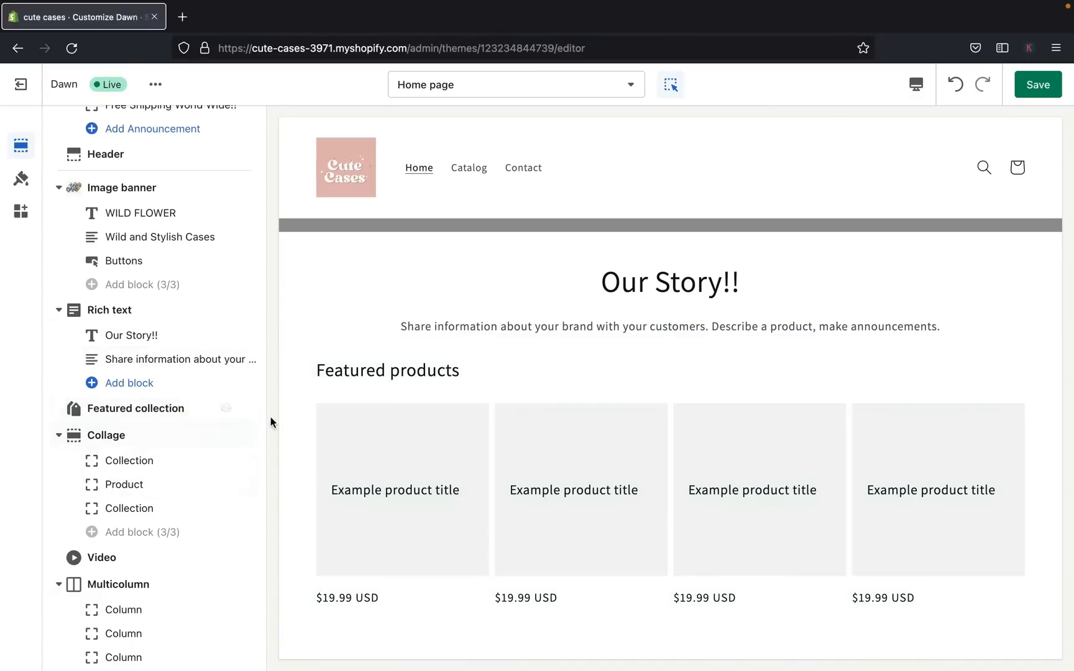
{"action": "scroll", "coordinate": [454, 432], "scroll_direction": "down", "scroll_amount": 8}
{"action": "scroll", "coordinate": [455, 430], "scroll_direction": "down", "scroll_amount": 4}
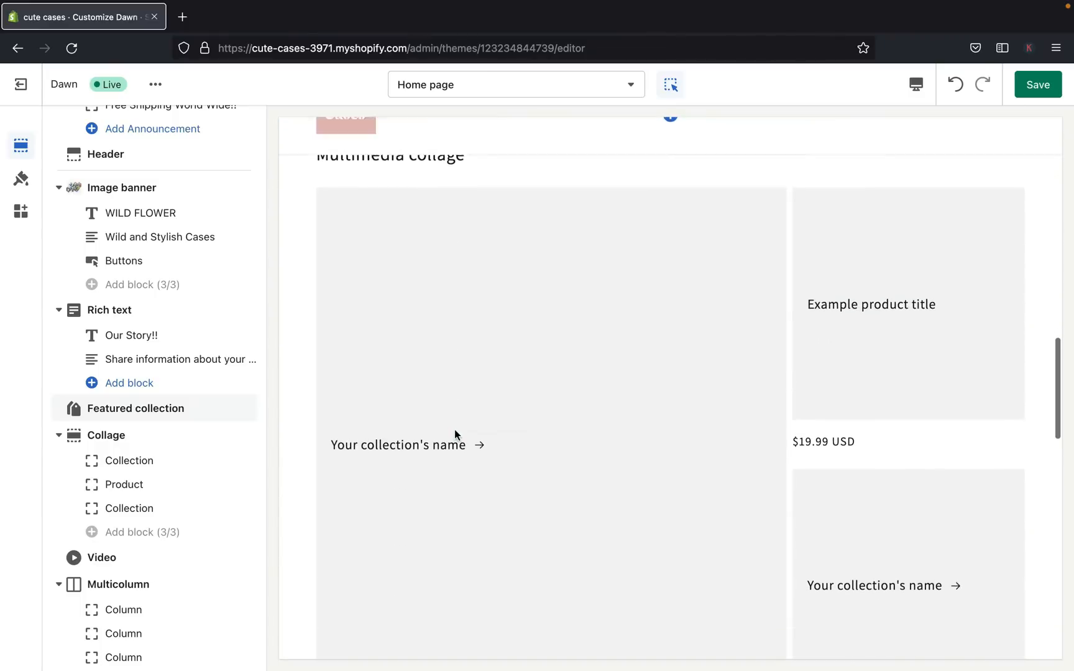
{"action": "scroll", "coordinate": [454, 429], "scroll_direction": "up", "scroll_amount": 12}
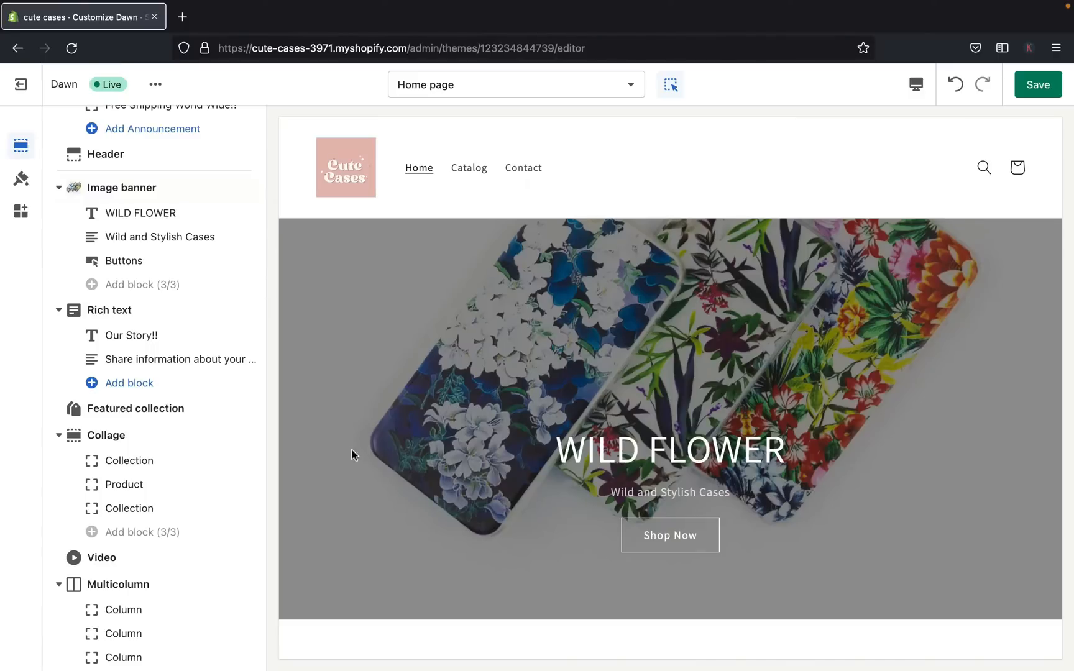
{"action": "scroll", "coordinate": [451, 457], "scroll_direction": "down", "scroll_amount": 4}
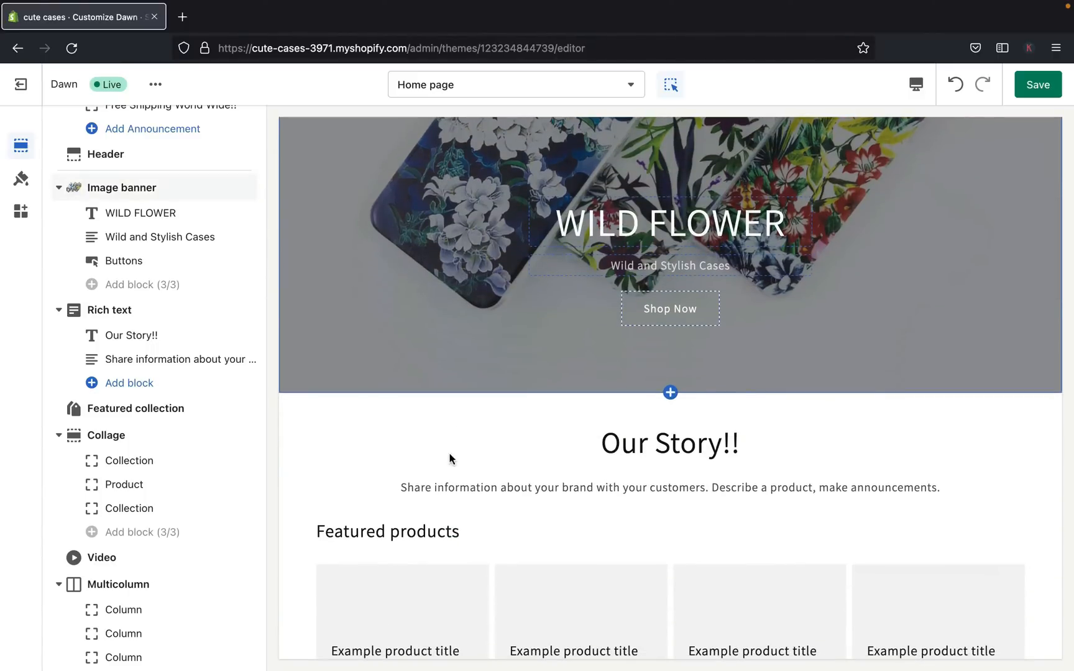
- Save the customized home page of the Dawn theme and exit the theme editor
{"action": "scroll", "coordinate": [398, 424], "scroll_direction": "down", "scroll_amount": 6}
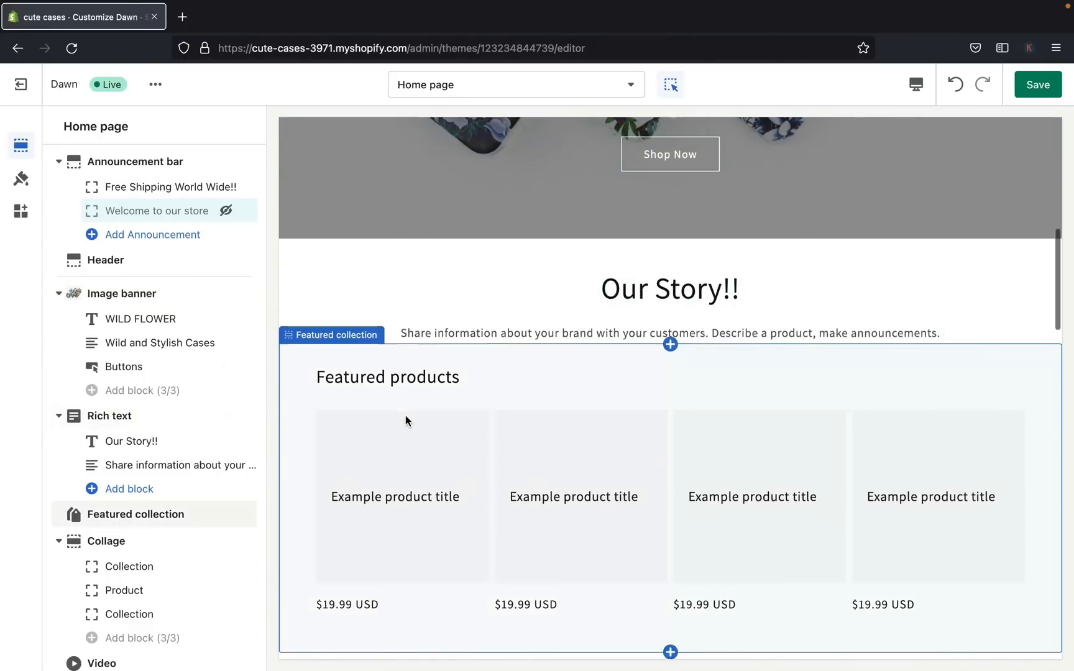
{"action": "scroll", "coordinate": [405, 416], "scroll_direction": "down", "scroll_amount": 1}
{"action": "scroll", "coordinate": [611, 523], "scroll_direction": "down", "scroll_amount": 4}
{"action": "scroll", "coordinate": [611, 527], "scroll_direction": "down", "scroll_amount": 2}
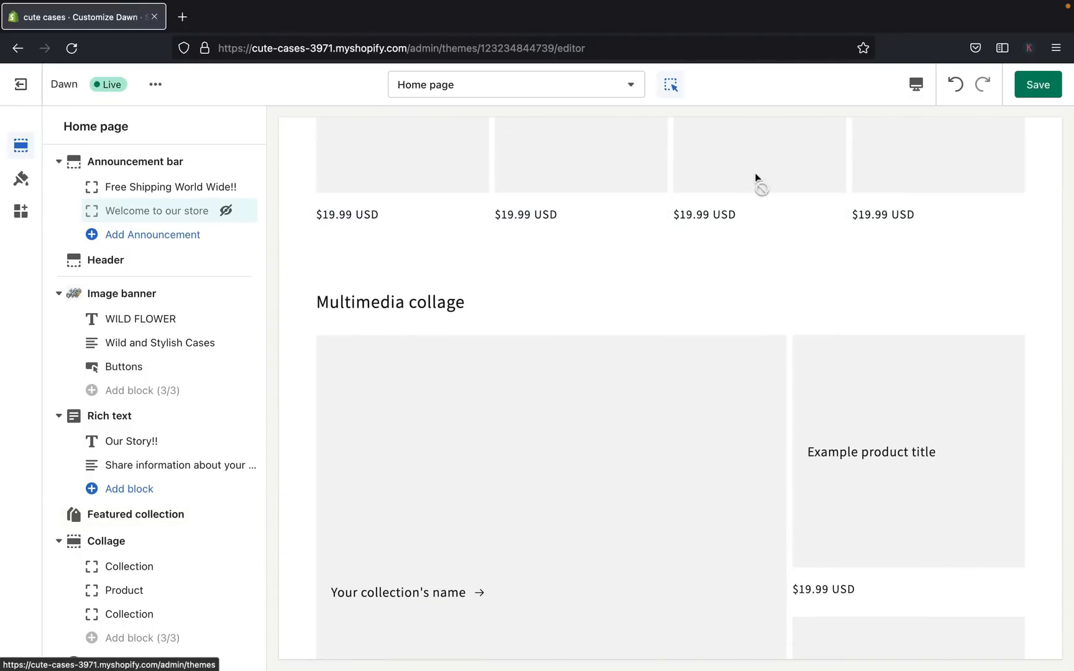
{"action": "left_click", "coordinate": [1038, 88]}
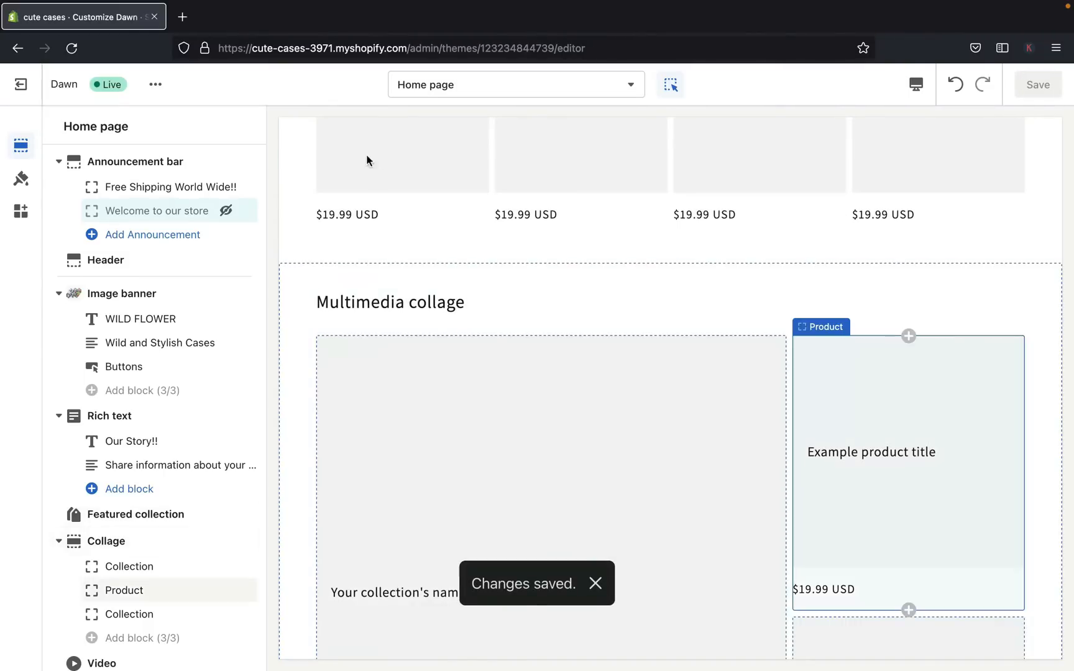
{"action": "left_click", "coordinate": [24, 87]}
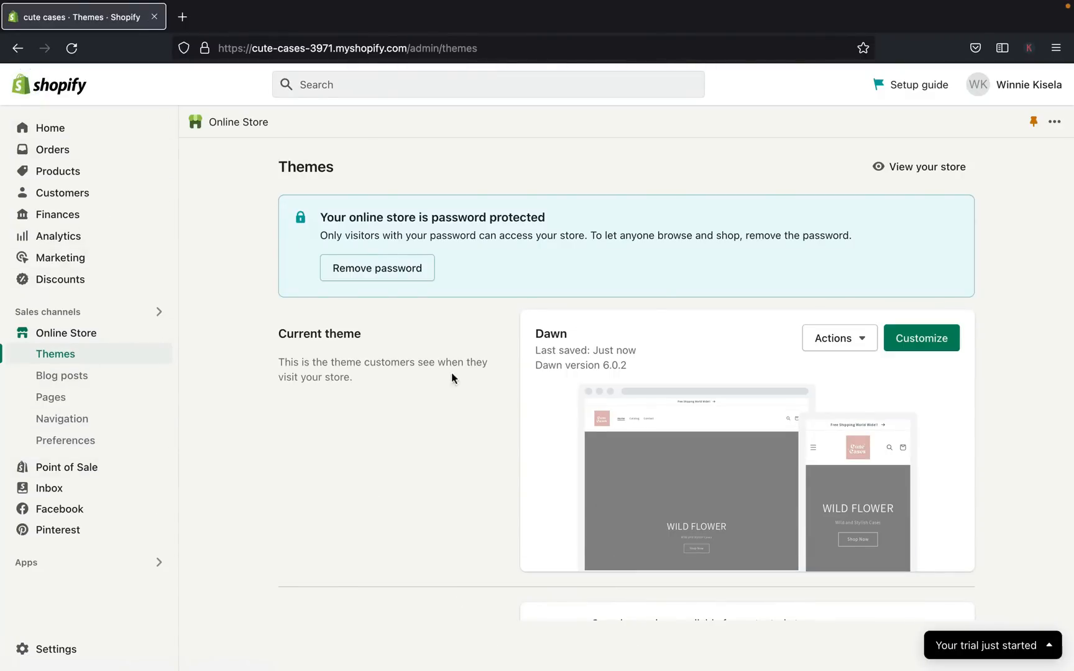
- Start adding a new product to the store and look over the blank product form
{"action": "left_click", "coordinate": [62, 178]}
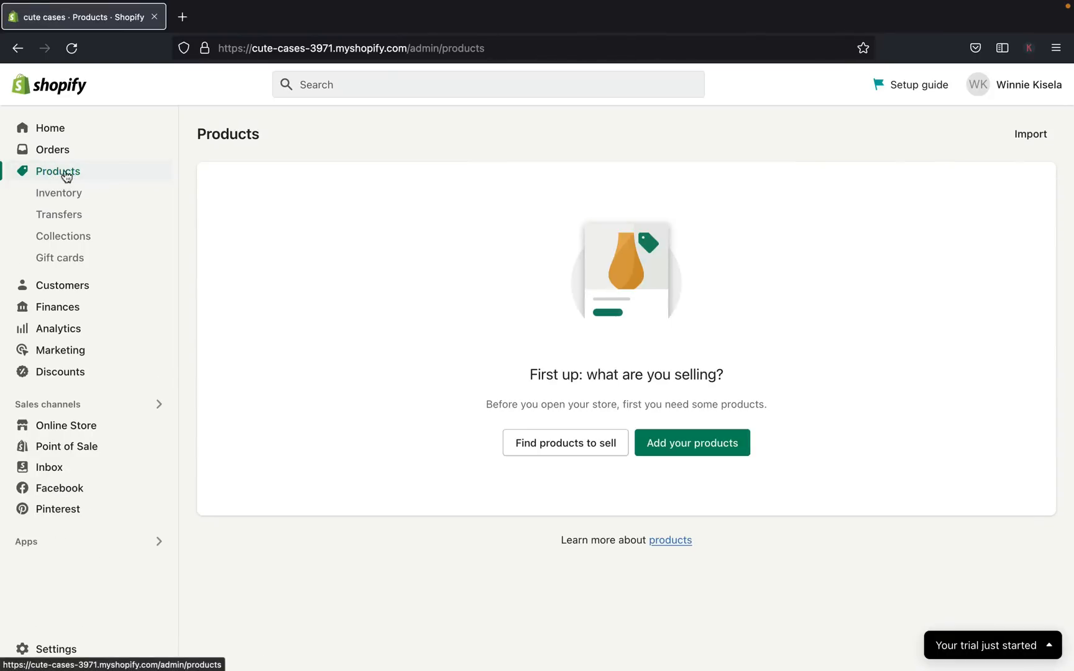
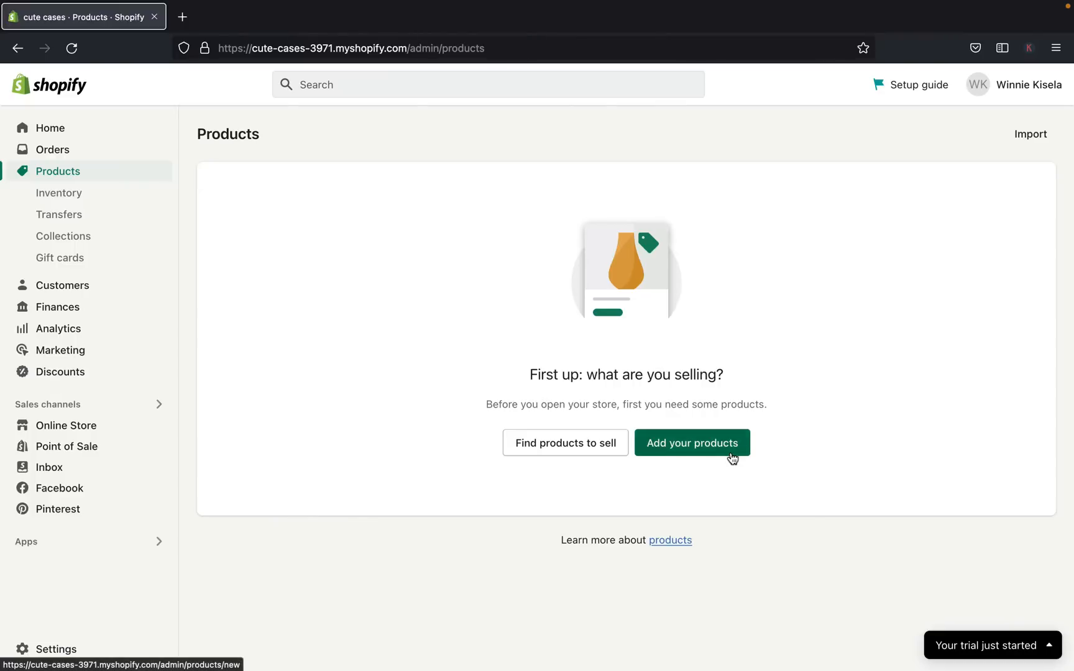
{"action": "left_click", "coordinate": [695, 446]}
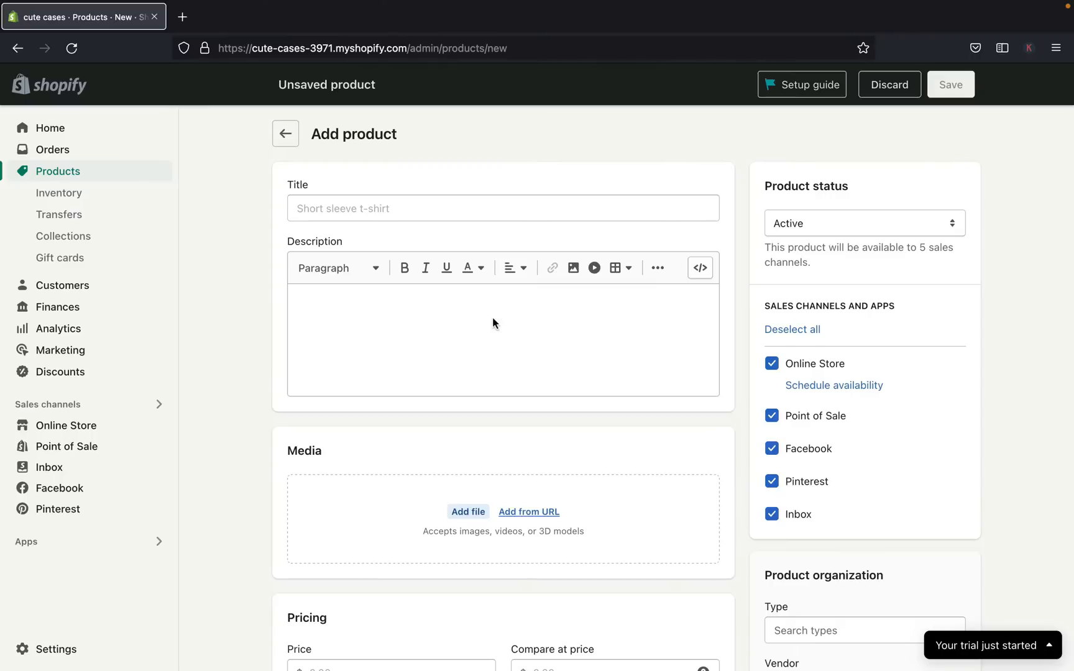
{"action": "left_click", "coordinate": [353, 213]}
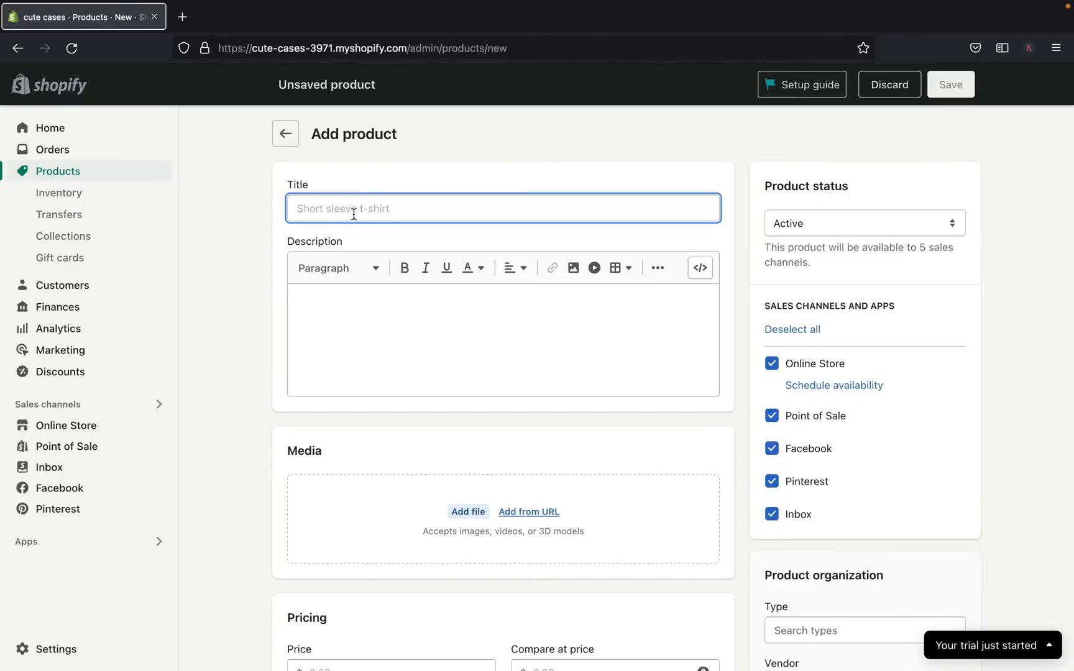
{"action": "left_click", "coordinate": [347, 324]}
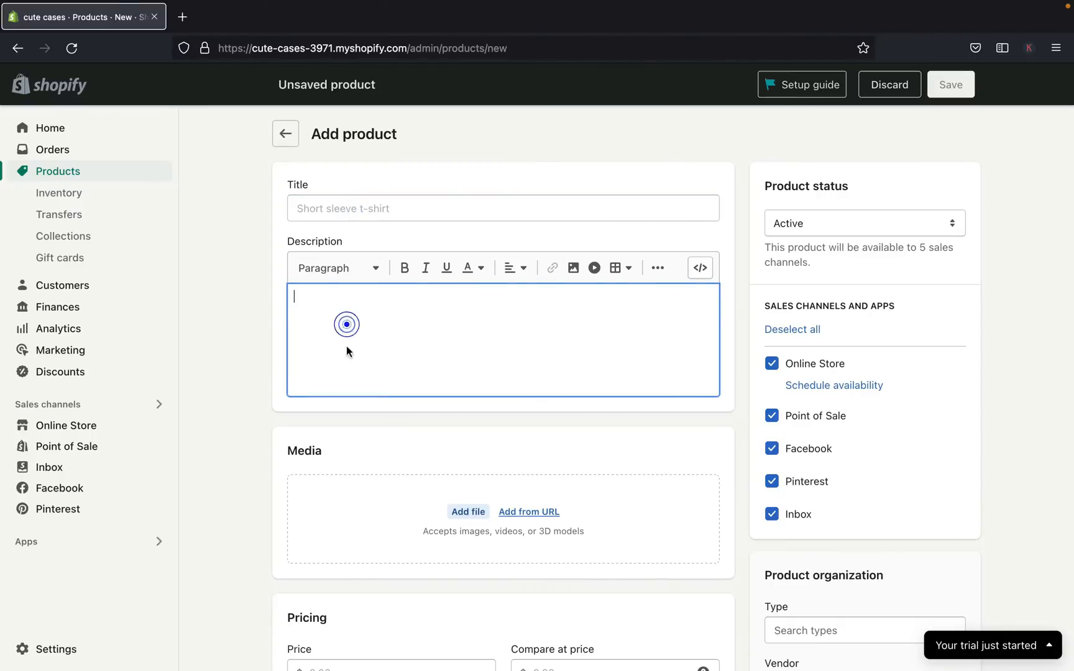
{"action": "scroll", "coordinate": [424, 547], "scroll_direction": "down", "scroll_amount": 2}
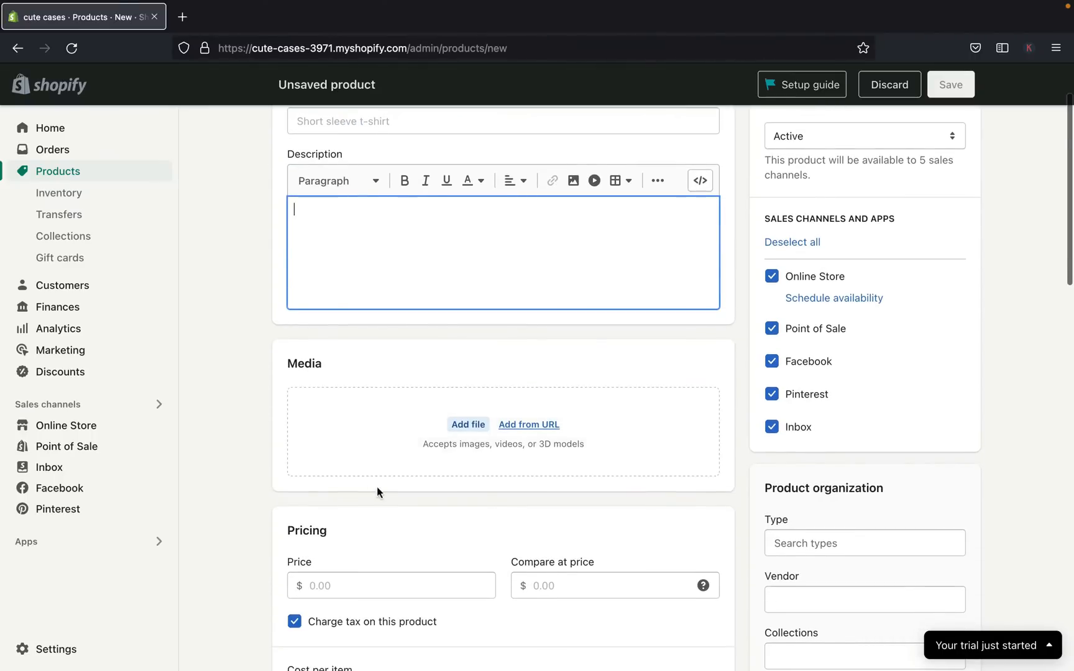
{"action": "scroll", "coordinate": [377, 488], "scroll_direction": "down", "scroll_amount": 10}
{"action": "scroll", "coordinate": [377, 486], "scroll_direction": "up", "scroll_amount": 15}
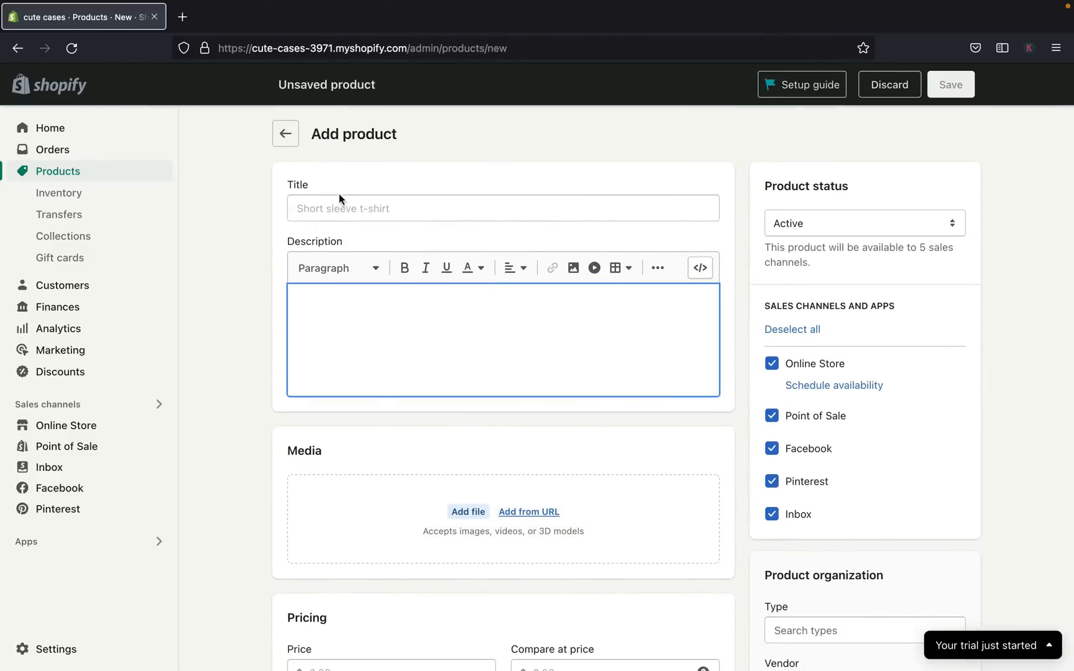
- Title the new product "Leather Iphone Case"
{"action": "left_click", "coordinate": [328, 209]}
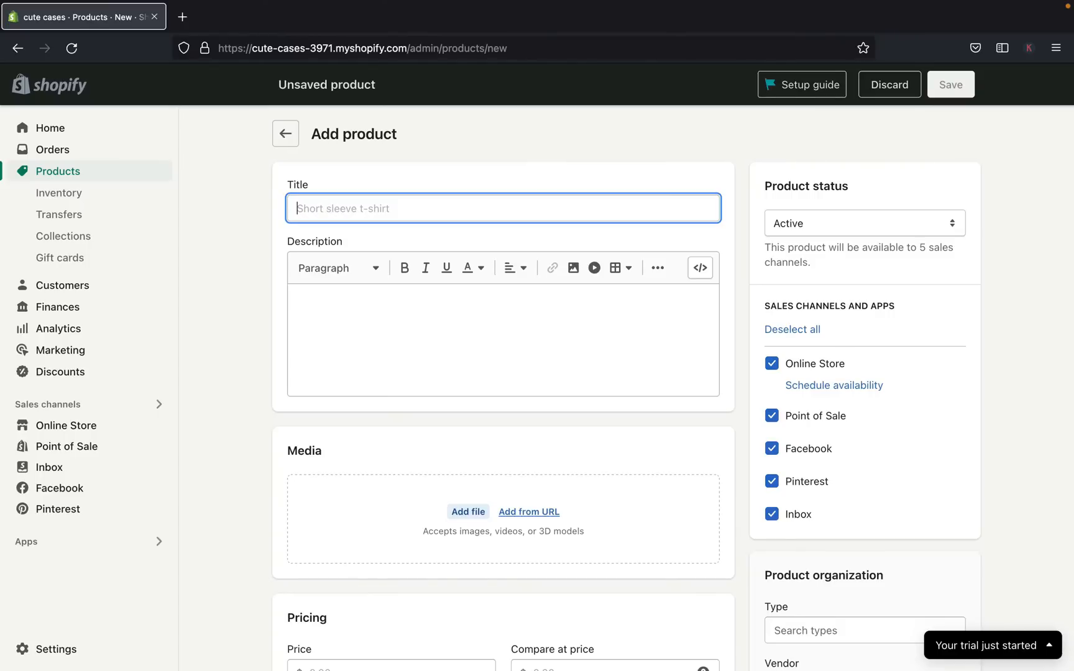
{"action": "type", "text": "LeA"}
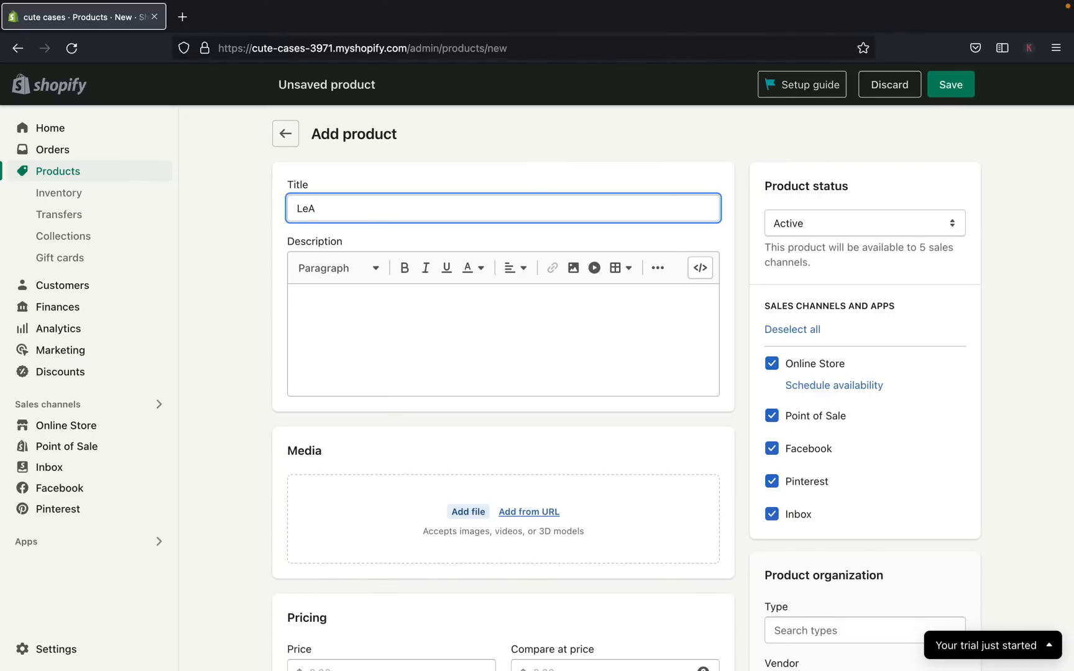
{"action": "key", "text": "BackSpace"}
{"action": "type", "text": "ather"}
{"action": "type", "text": " Ipho"}
{"action": "type", "text": "n"}
{"action": "key", "text": "BackSpace"}
{"action": "type", "text": "one Cases"}
- Enter the product description beginning "Slip Proof Texture Design" and upload the photo of the brown dog-themed phone case
{"action": "left_click", "coordinate": [413, 353]}
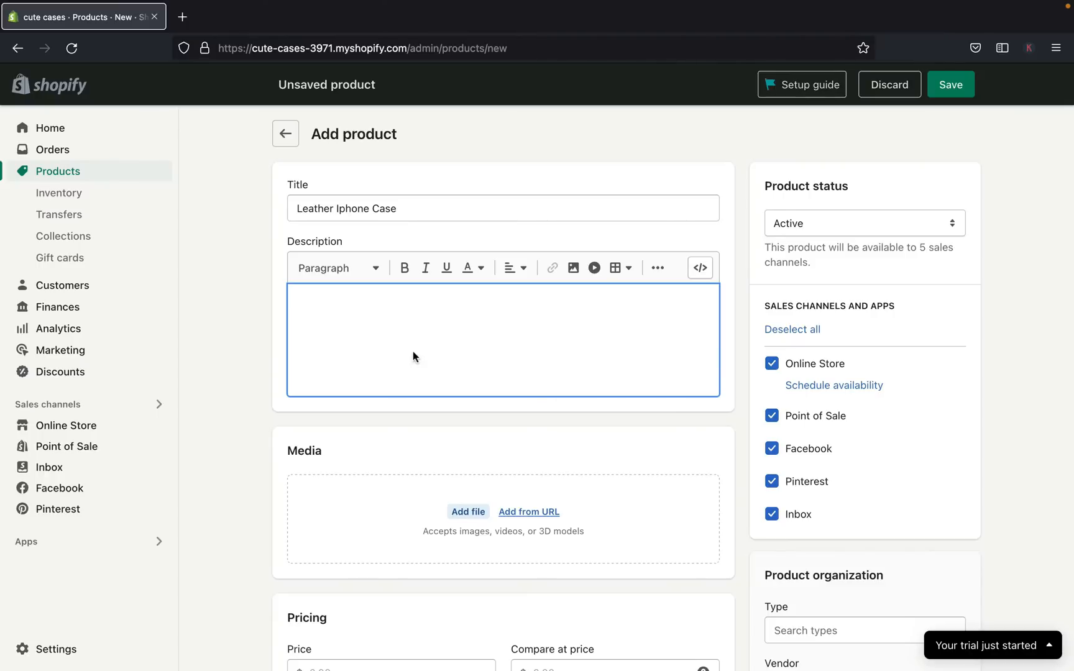
{"action": "type", "text": "Slip Proof Texture Design: sturdy armored phonecase with hexagon grip rear shield prevent your smartphone from unexpected drop.   simple classic & stylish. Raised Bevel for Scratch Resistant: 1.5mm (0.06 inch) lifted bezel on screen and 2.0mm (0.08 inch)camera lens can prevent daily scratches when you put cellphone face down."}
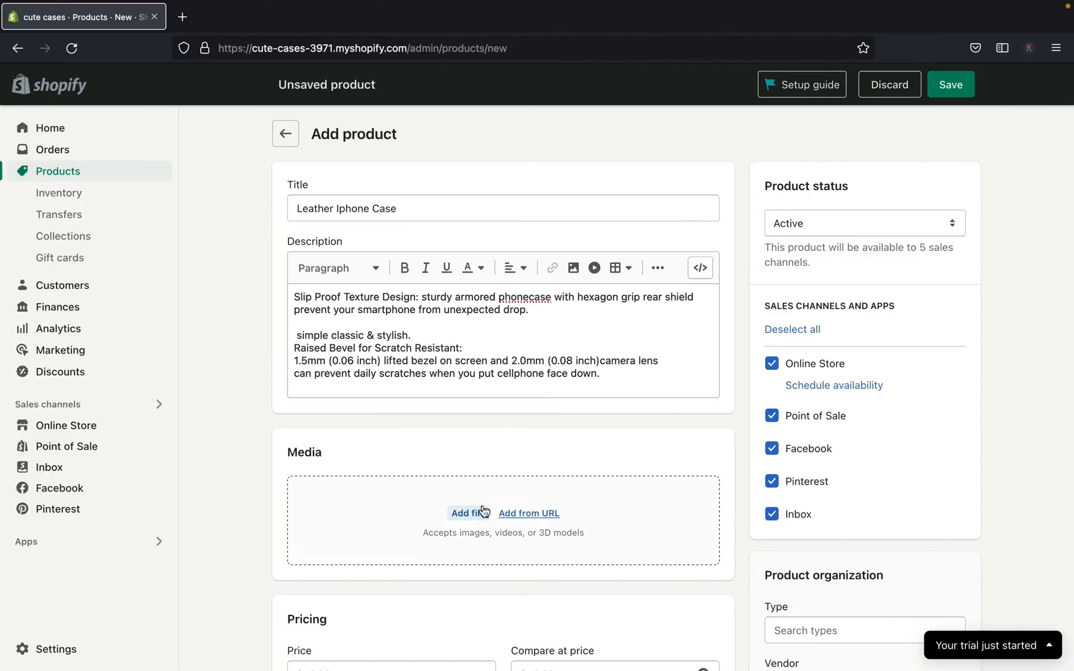
{"action": "scroll", "coordinate": [467, 516], "scroll_direction": "down", "scroll_amount": 1}
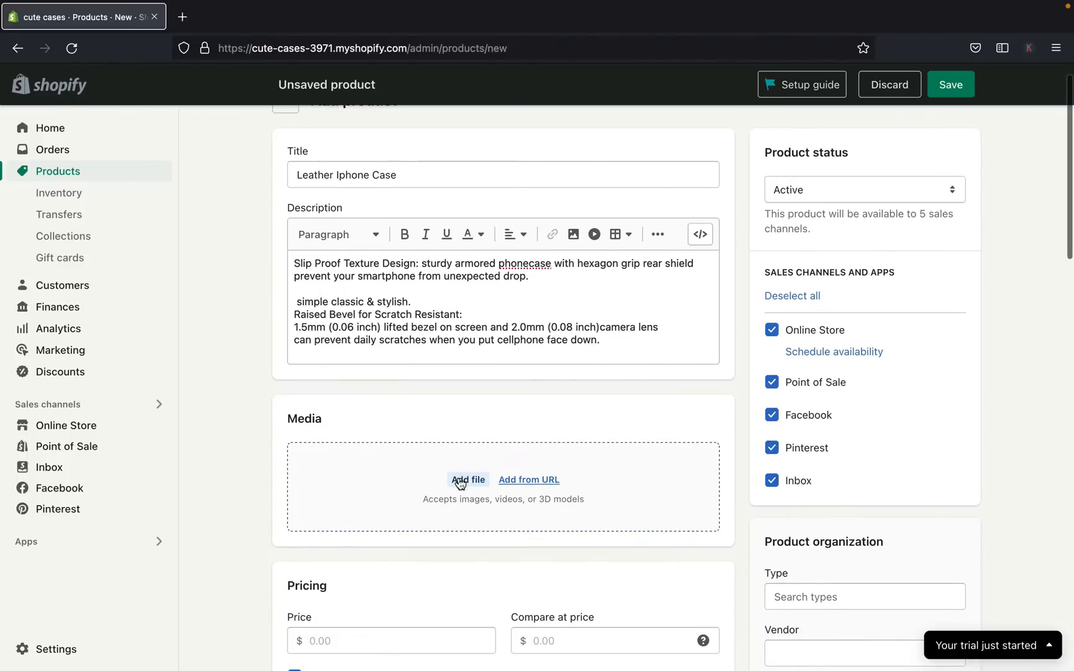
{"action": "scroll", "coordinate": [463, 487], "scroll_direction": "down", "scroll_amount": 1}
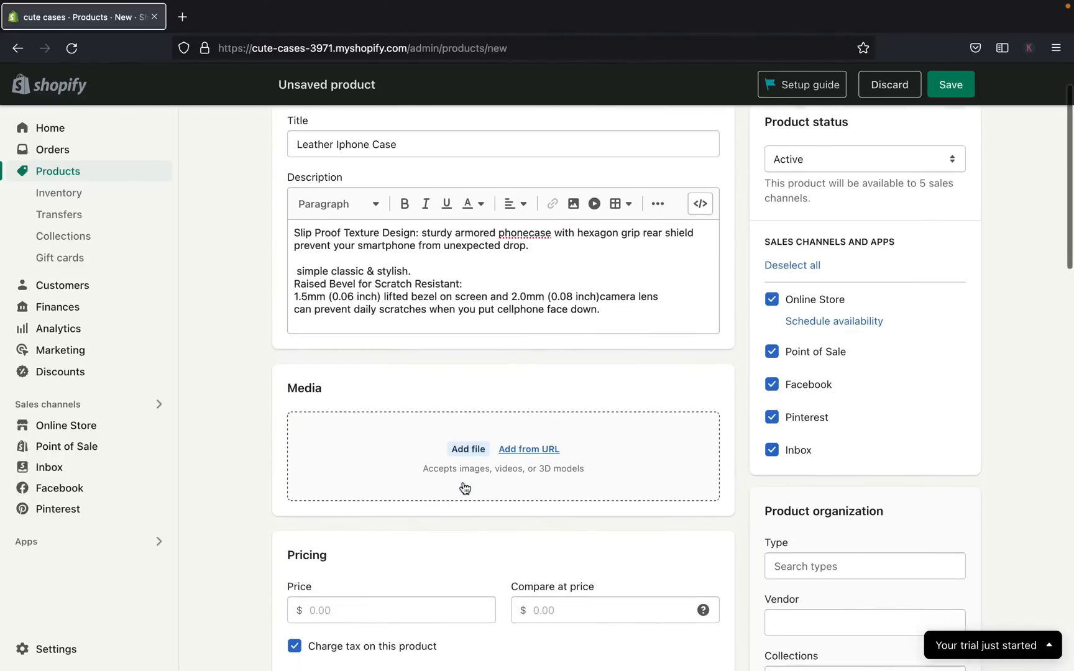
{"action": "left_click", "coordinate": [467, 448]}
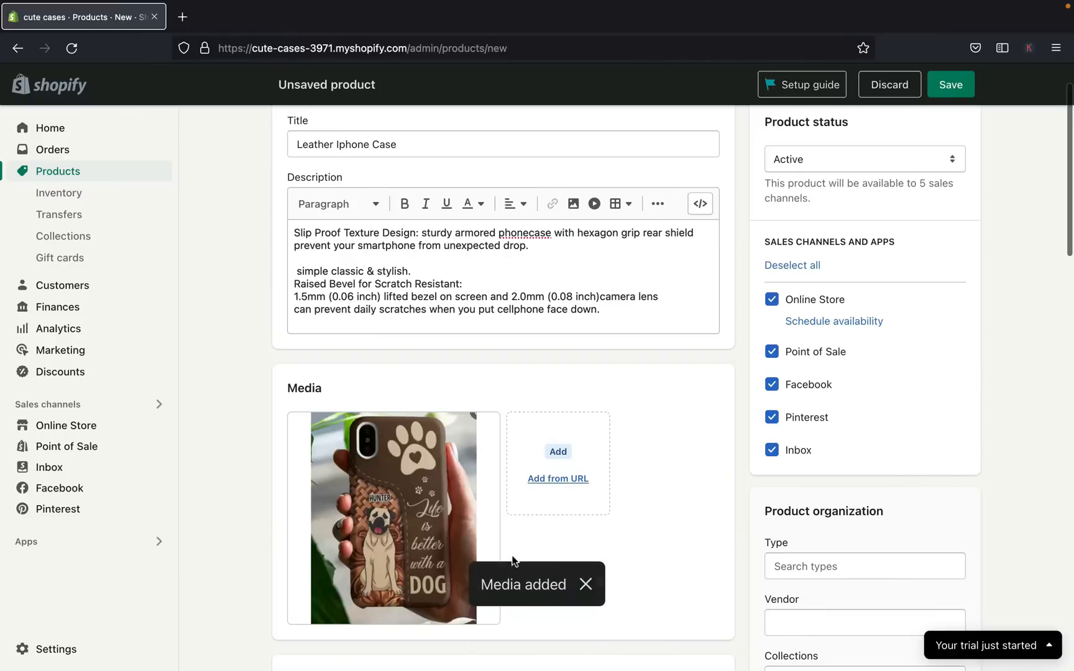
- Set the leather case's selling price to $34.99
{"action": "scroll", "coordinate": [457, 485], "scroll_direction": "down", "scroll_amount": 5}
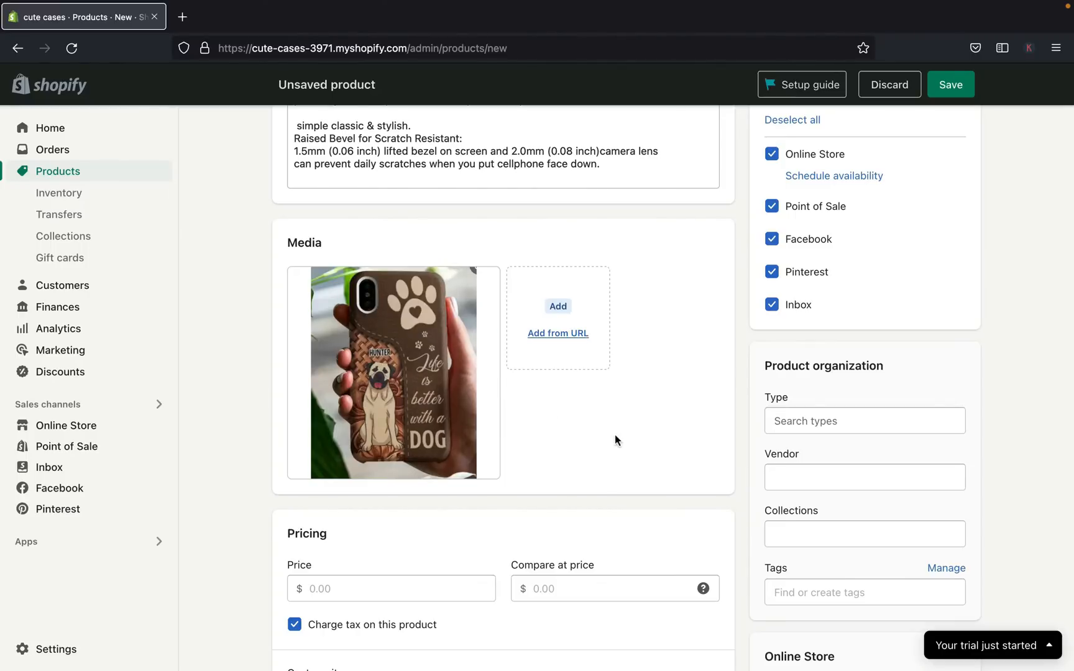
{"action": "scroll", "coordinate": [615, 434], "scroll_direction": "down", "scroll_amount": 2}
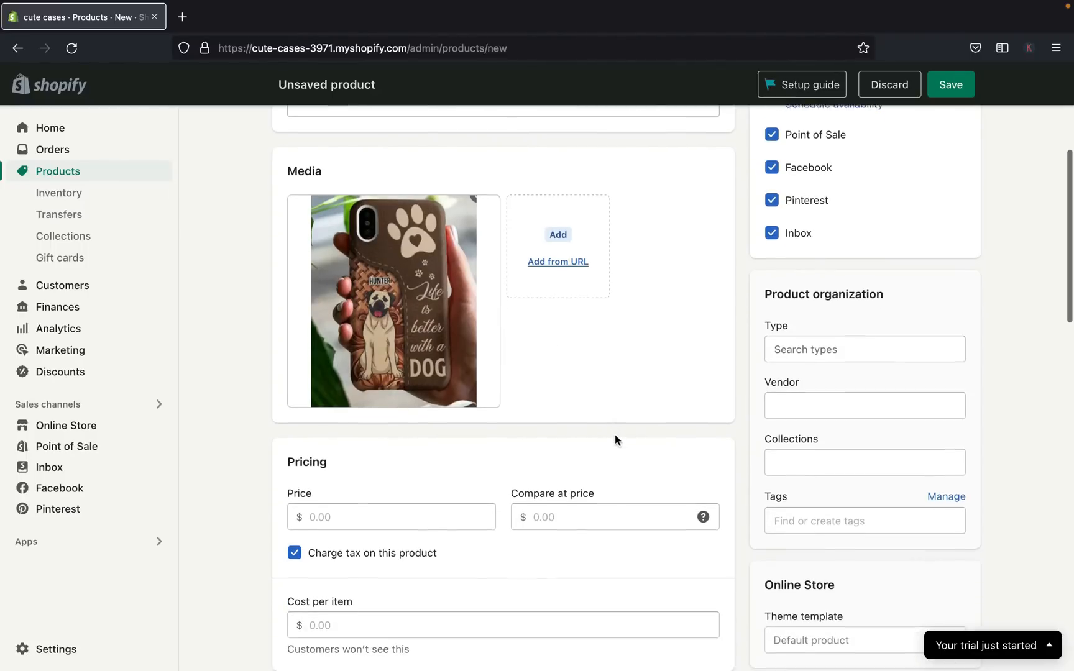
{"action": "left_click", "coordinate": [409, 520]}
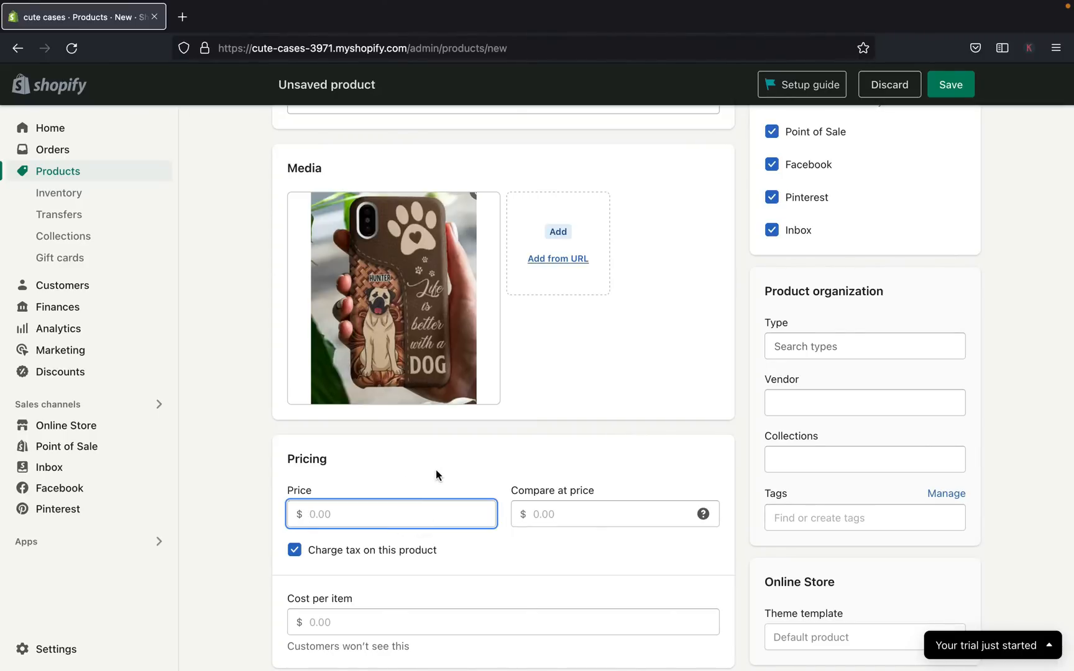
{"action": "type", "text": "34.99"}
{"action": "left_click", "coordinate": [546, 558]}
- Set the product's cost per item to $12.00, keeping tax charged on the product
{"action": "scroll", "coordinate": [543, 559], "scroll_direction": "down", "scroll_amount": 3}
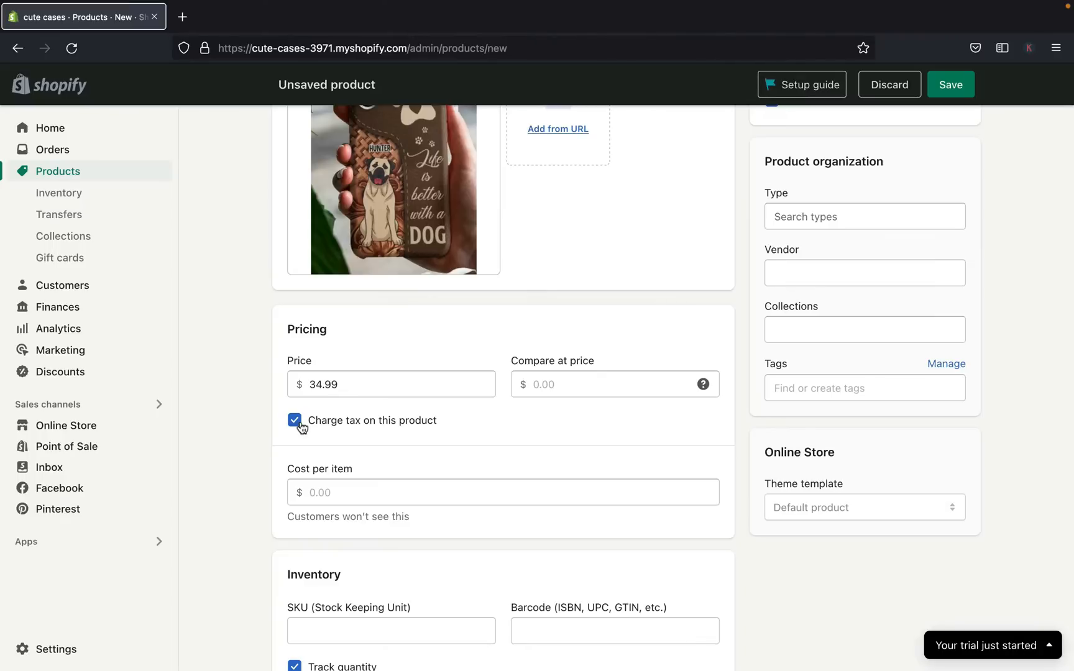
{"action": "left_click", "coordinate": [321, 491]}
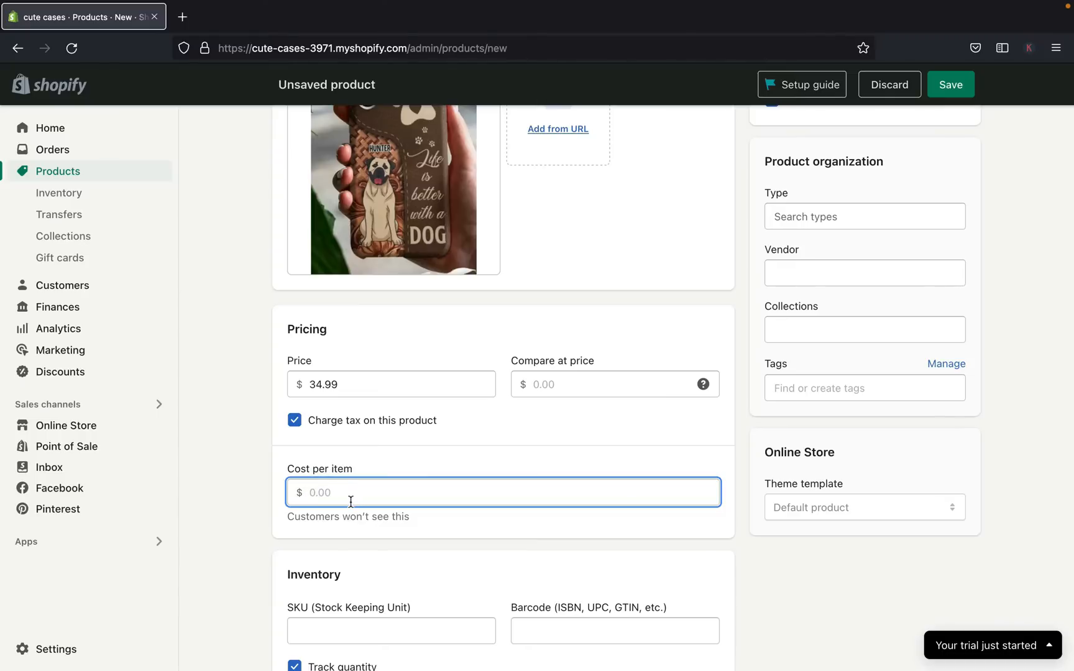
{"action": "scroll", "coordinate": [391, 267], "scroll_direction": "up", "scroll_amount": 1}
{"action": "scroll", "coordinate": [391, 267], "scroll_direction": "up", "scroll_amount": 1}
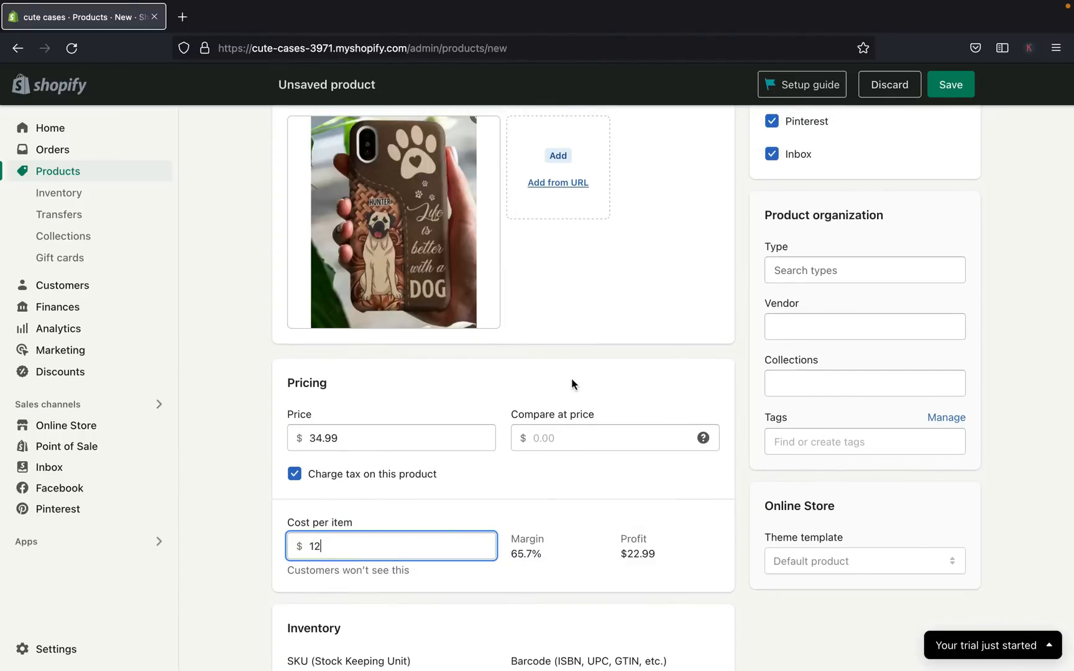
{"action": "left_click", "coordinate": [537, 507]}
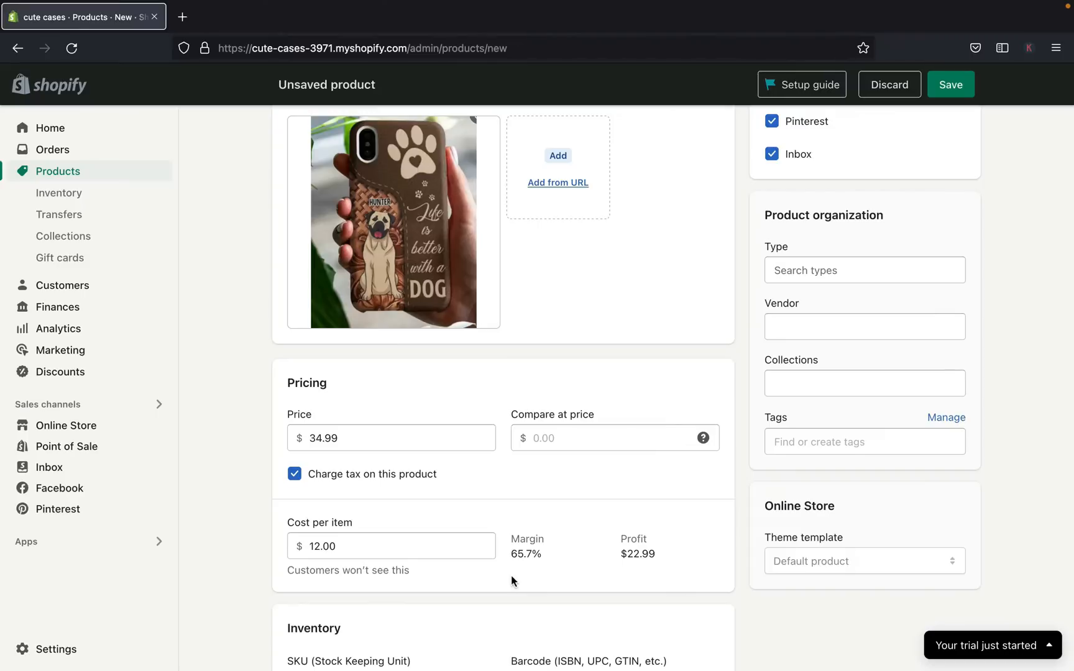
- Try the inventory option to continue selling when out of stock and switch it off again
{"action": "scroll", "coordinate": [511, 578], "scroll_direction": "down", "scroll_amount": 5}
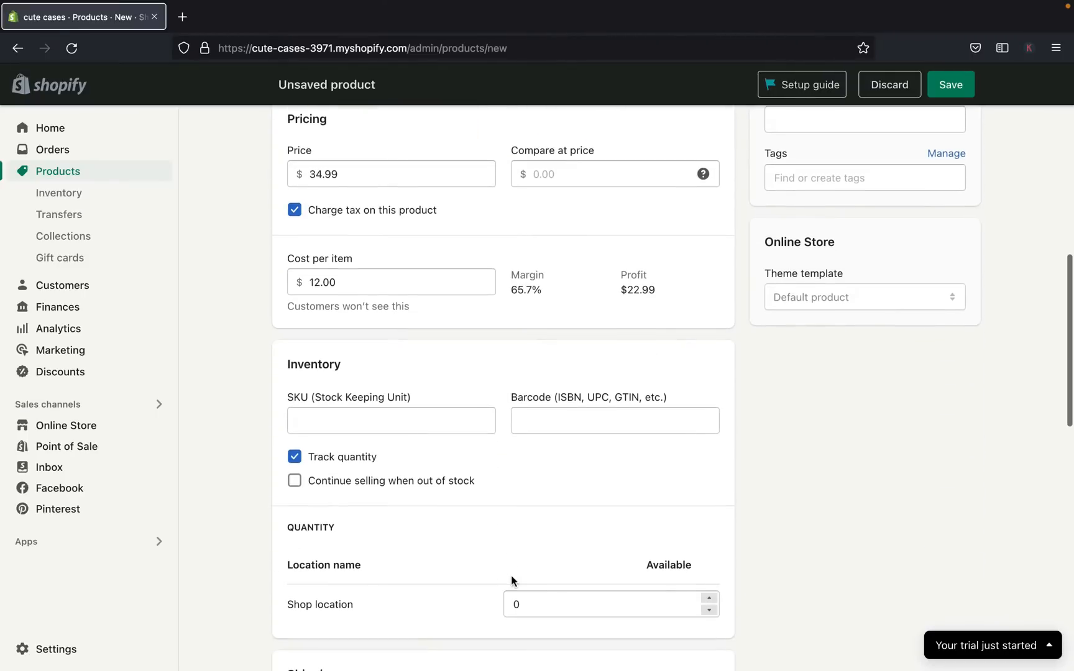
{"action": "left_click", "coordinate": [293, 486]}
{"action": "left_click", "coordinate": [295, 480]}
- Set the product's available quantity at the shop location to 647
{"action": "scroll", "coordinate": [388, 519], "scroll_direction": "down", "scroll_amount": 4}
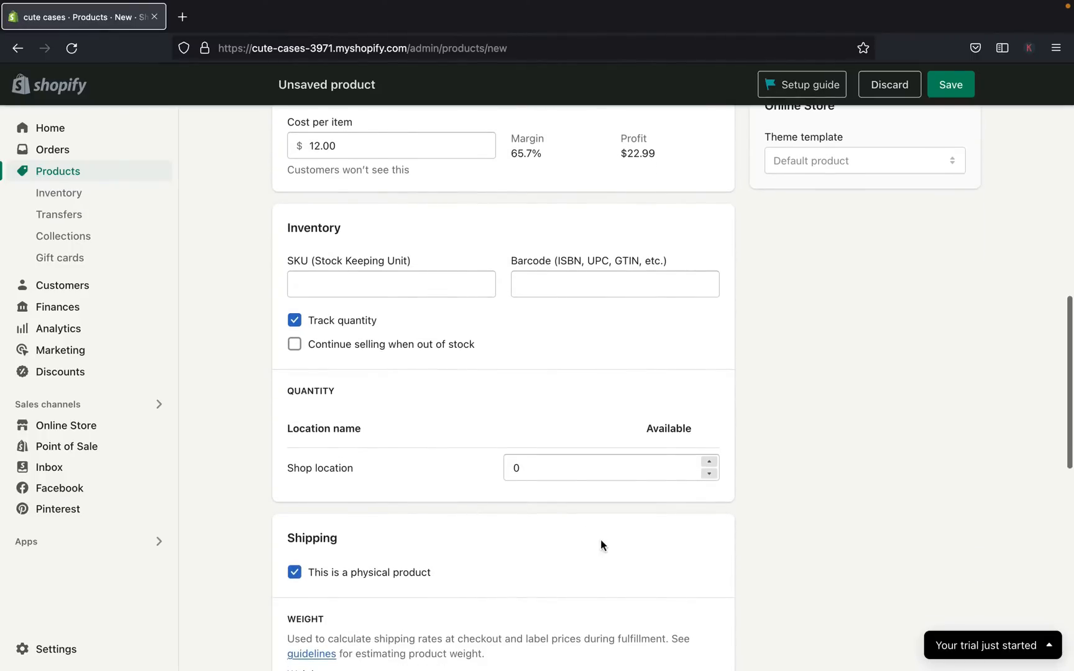
{"action": "left_click", "coordinate": [586, 469]}
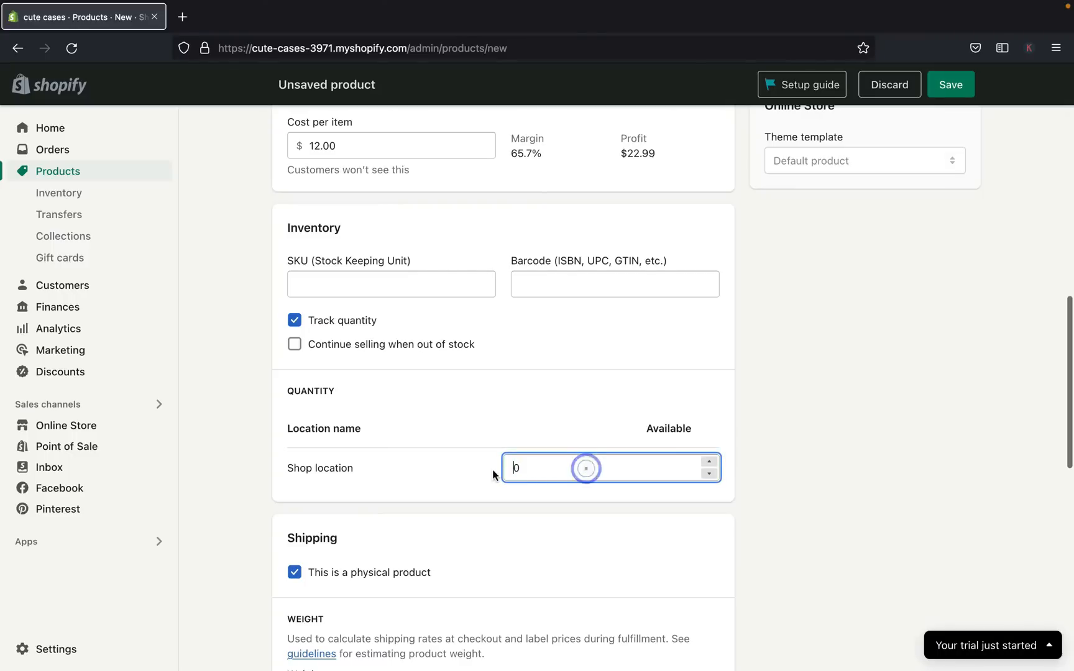
{"action": "type", "text": "65"}
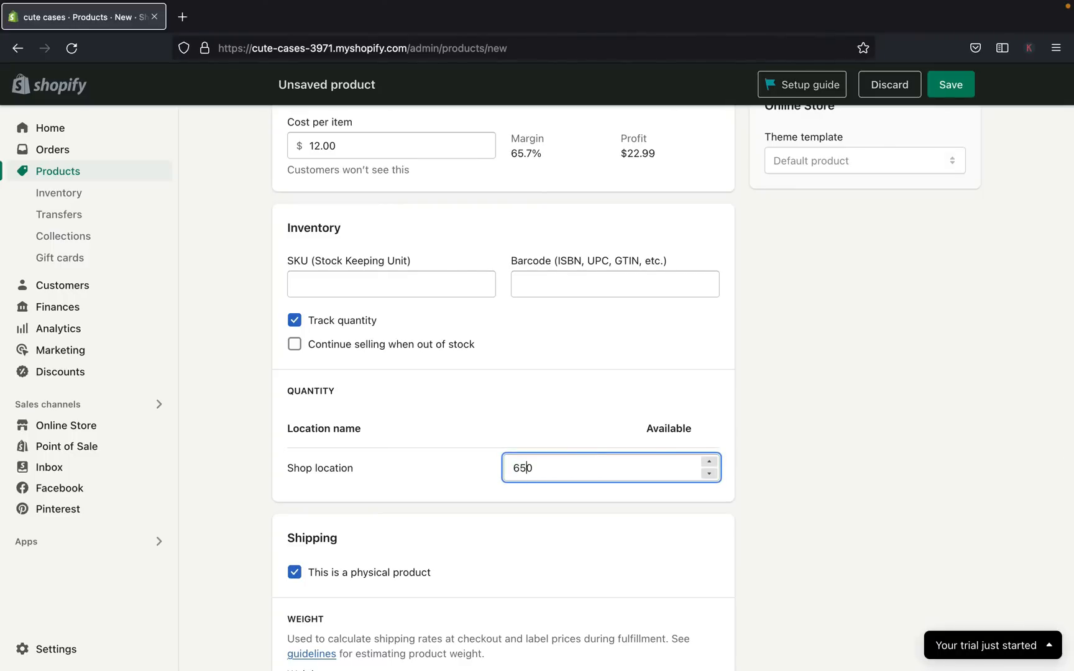
{"action": "left_click", "coordinate": [552, 478]}
{"action": "left_click", "coordinate": [709, 474]}
{"action": "left_click", "coordinate": [709, 474]}
{"action": "left_click", "coordinate": [710, 474]}
{"action": "left_click", "coordinate": [709, 473]}
{"action": "left_click", "coordinate": [709, 473]}
{"action": "left_click", "coordinate": [715, 463]}
{"action": "left_click", "coordinate": [715, 462]}
- Try the shipping settings without the physical product option and mark the case as a physical product again
{"action": "scroll", "coordinate": [590, 578], "scroll_direction": "down", "scroll_amount": 3}
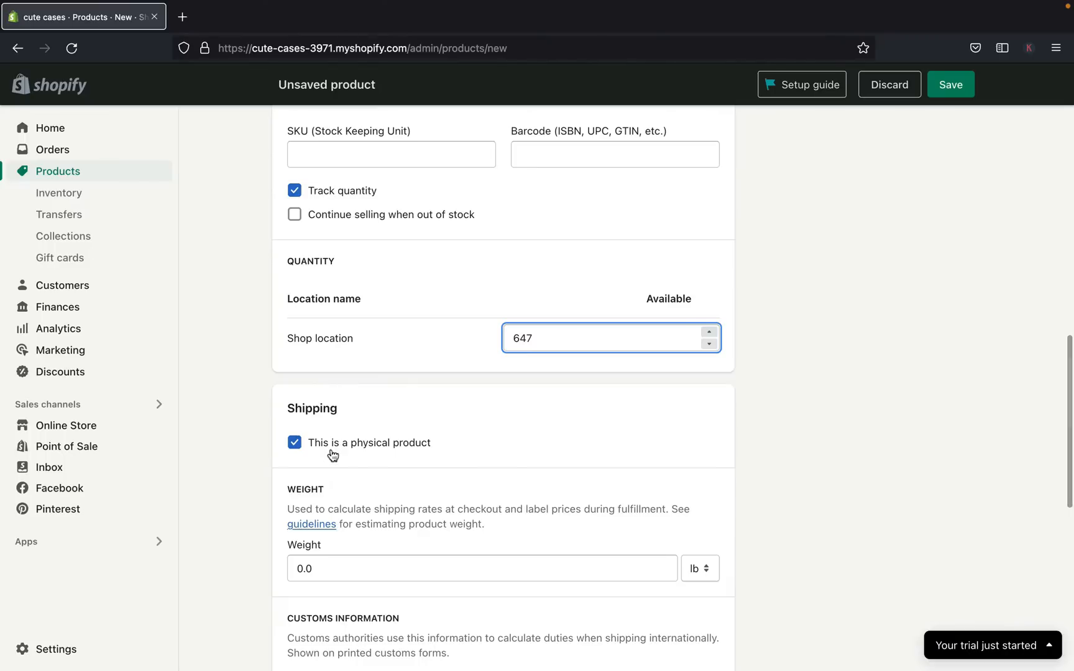
{"action": "left_click", "coordinate": [295, 443]}
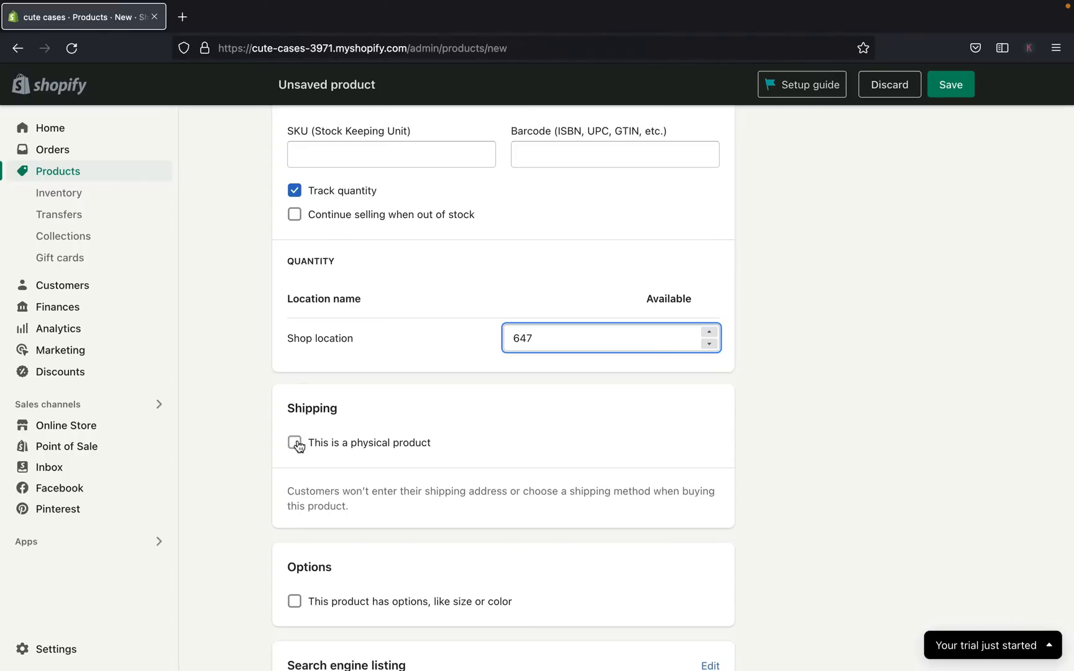
{"action": "left_click", "coordinate": [295, 443]}
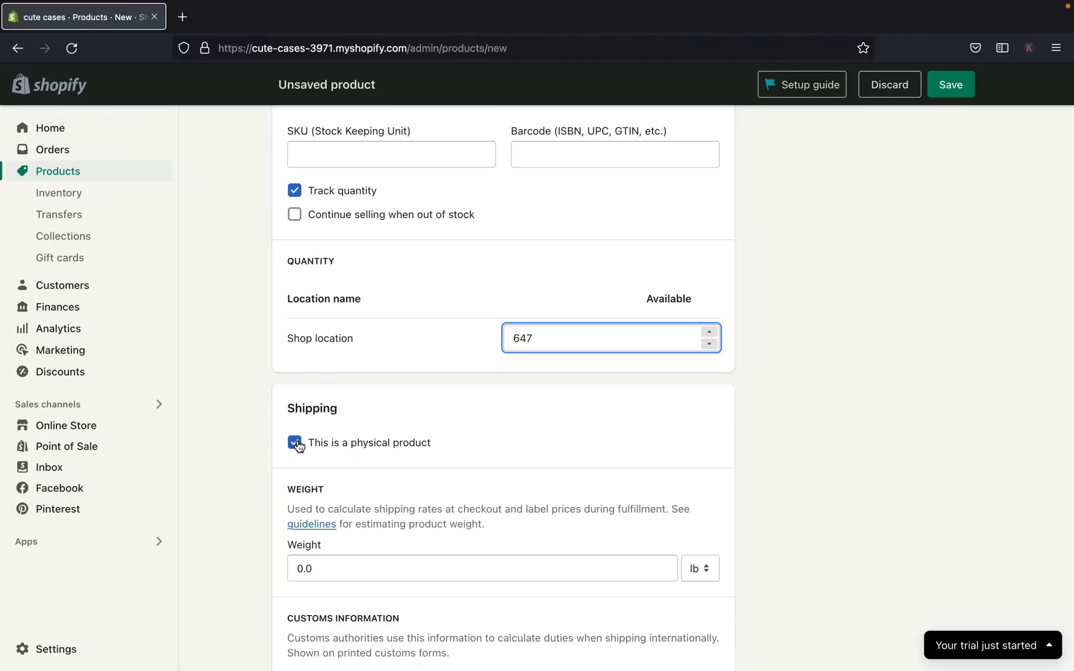
- Enable options such as size or color for the leather case
{"action": "scroll", "coordinate": [298, 445], "scroll_direction": "down", "scroll_amount": 10}
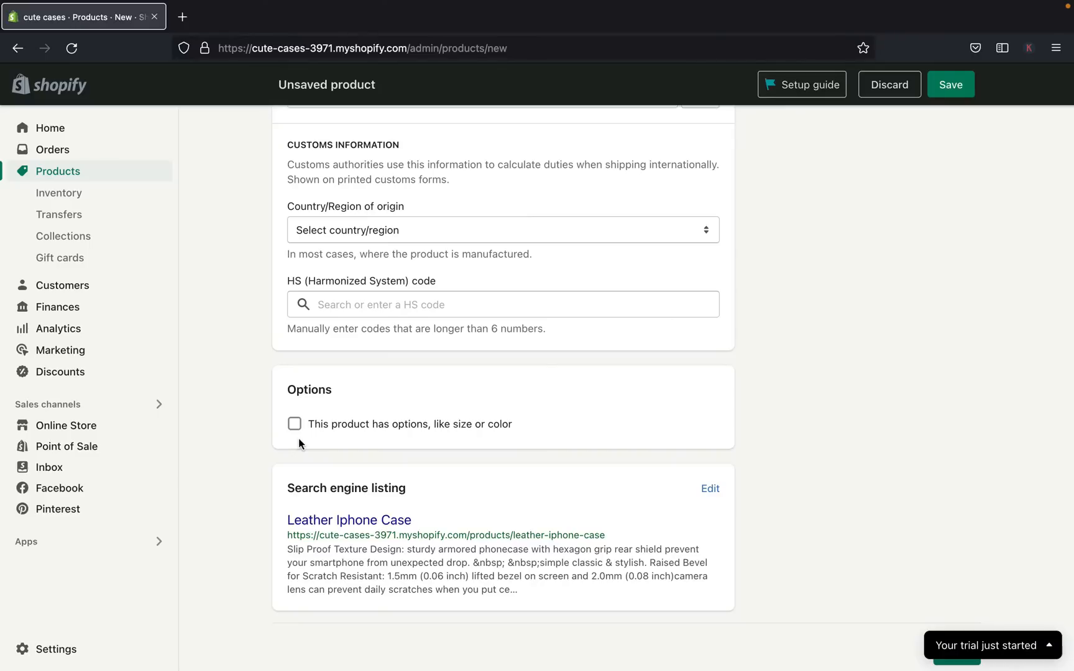
{"action": "scroll", "coordinate": [299, 438], "scroll_direction": "up", "scroll_amount": 1}
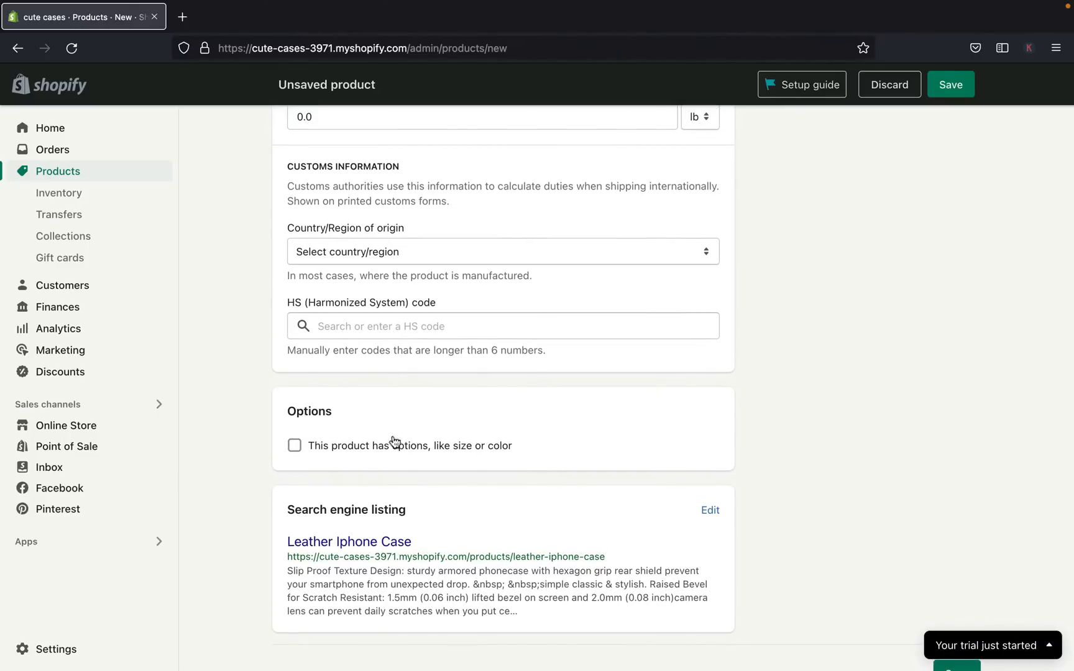
{"action": "left_click", "coordinate": [293, 446]}
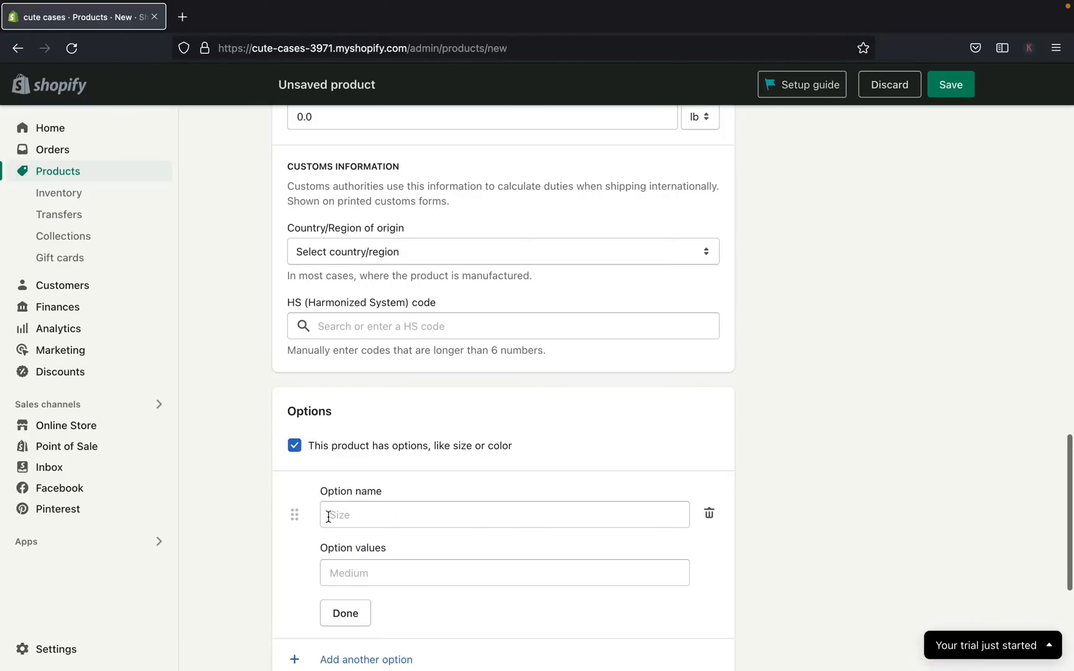
- Add a Style option to the leather case with the values O and iPhone
{"action": "scroll", "coordinate": [345, 516], "scroll_direction": "down", "scroll_amount": 2}
{"action": "left_click", "coordinate": [343, 452]}
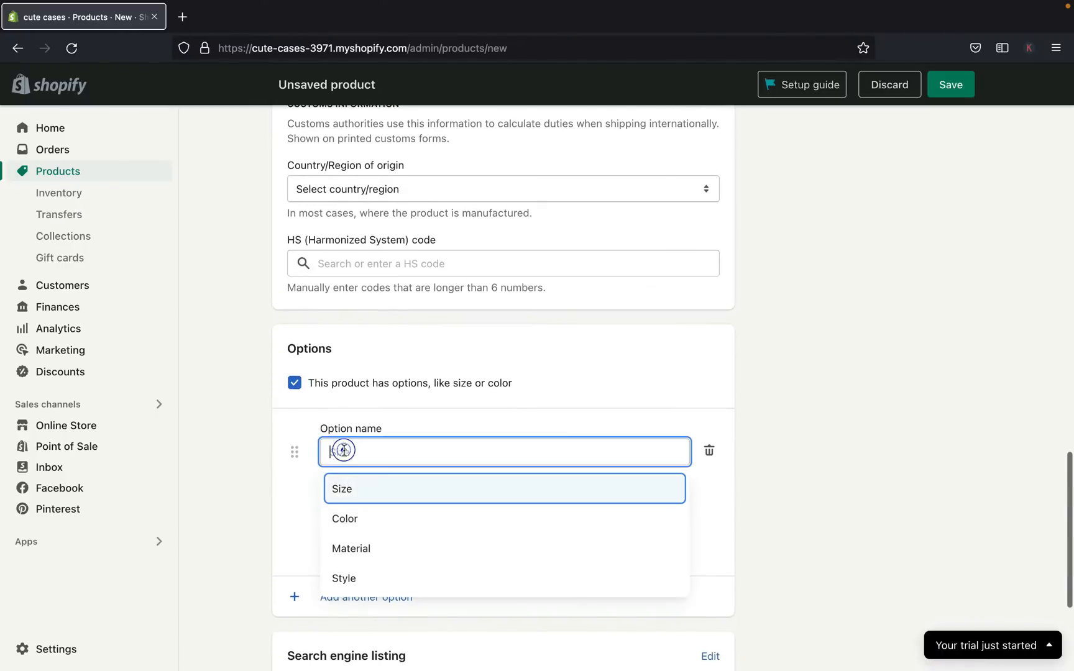
{"action": "left_click", "coordinate": [355, 589]}
{"action": "left_click", "coordinate": [360, 507]}
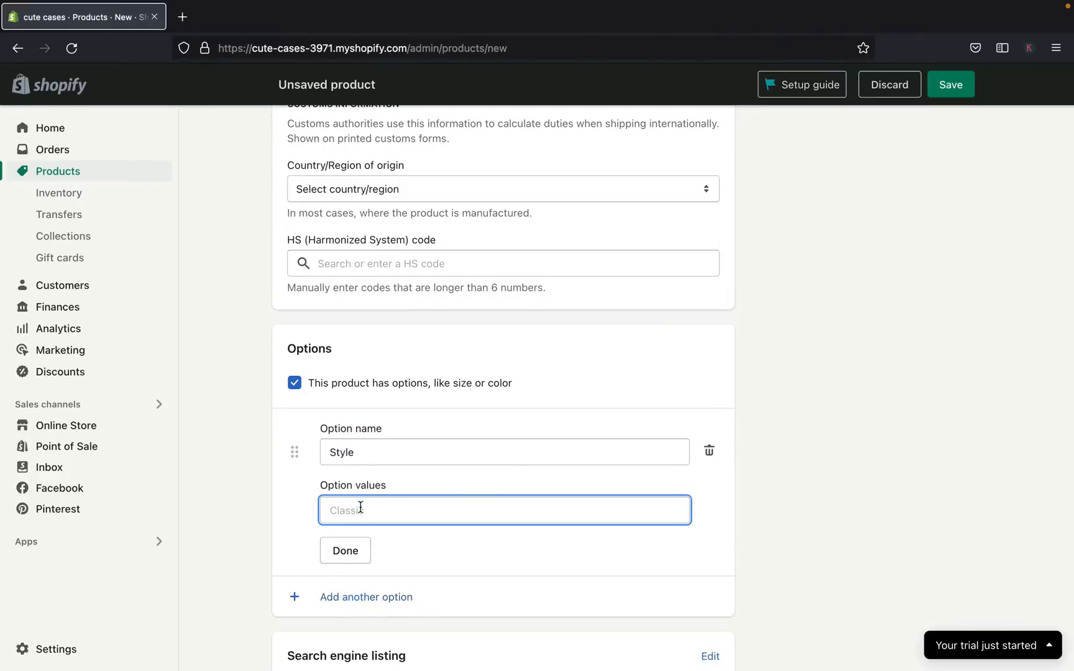
{"action": "type", "text": "Op"}
{"action": "key", "text": "BackSpace"}
{"action": "key", "text": "BackSpace"}
{"action": "type", "text": "O"}
{"action": "key", "text": "Tab"}
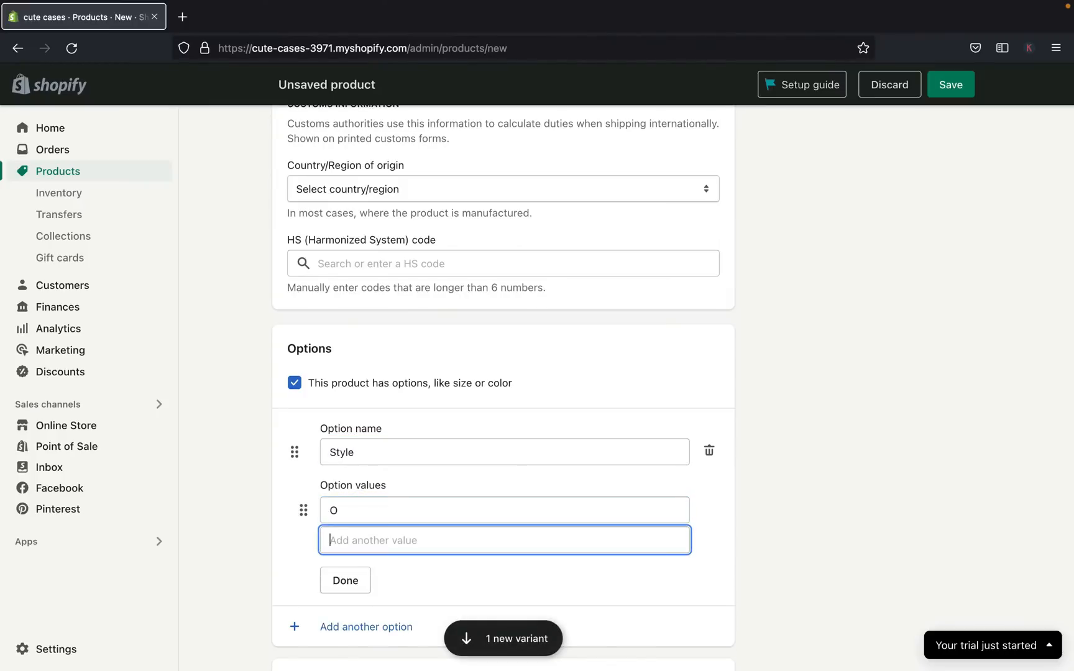
{"action": "type", "text": "iP"}
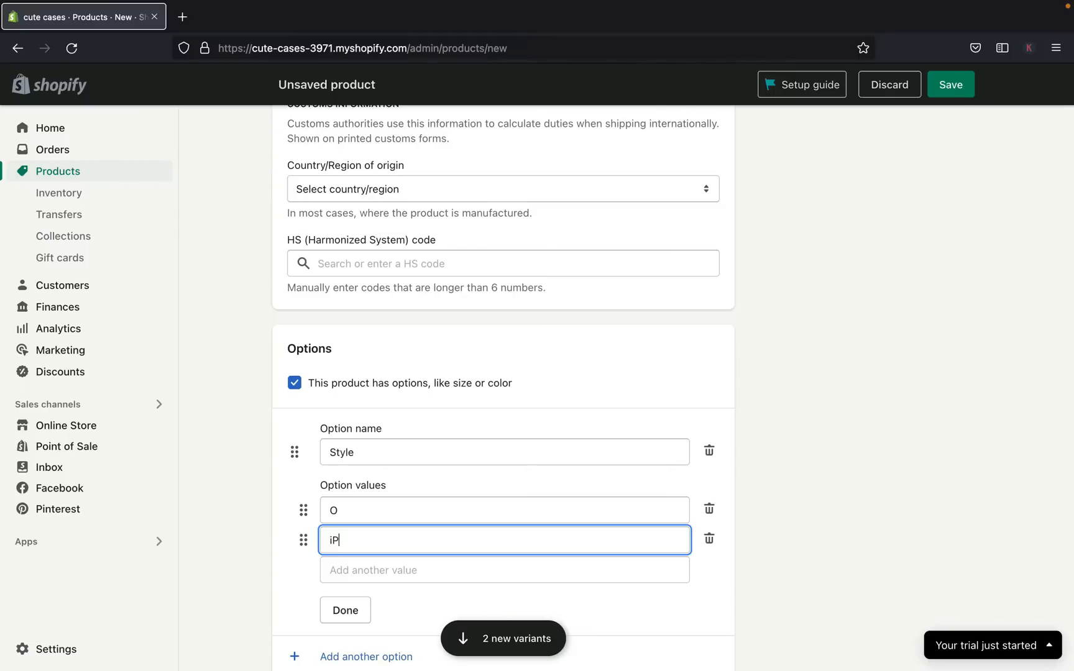
{"action": "type", "text": "hone"}
{"action": "left_click", "coordinate": [360, 572]}
{"action": "scroll", "coordinate": [351, 565], "scroll_direction": "down", "scroll_amount": 3}
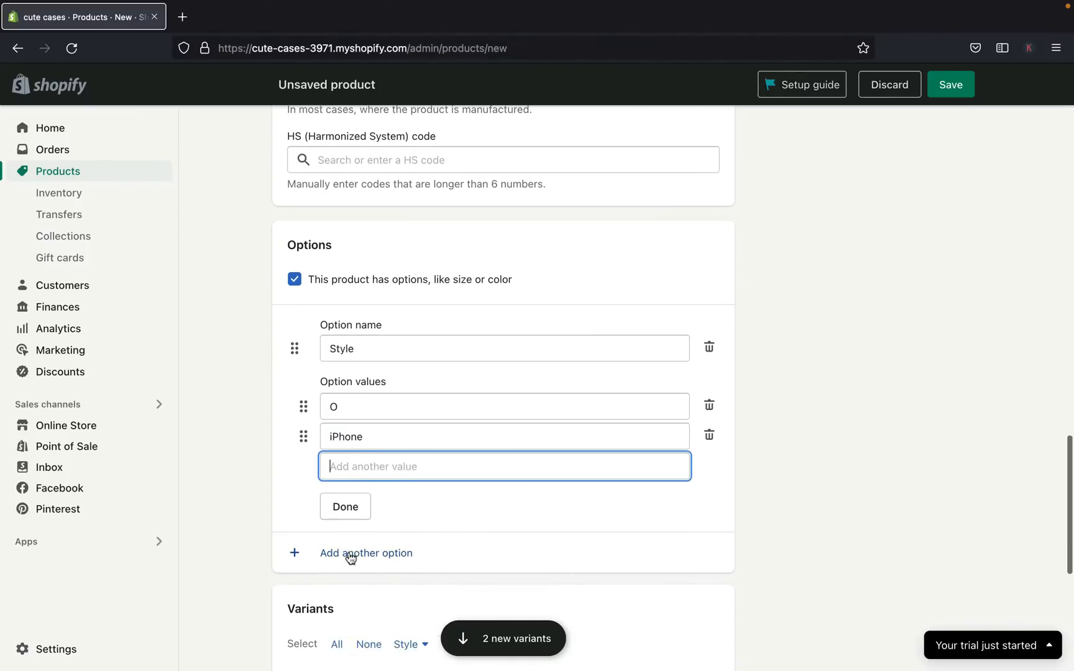
{"action": "left_click", "coordinate": [349, 505]}
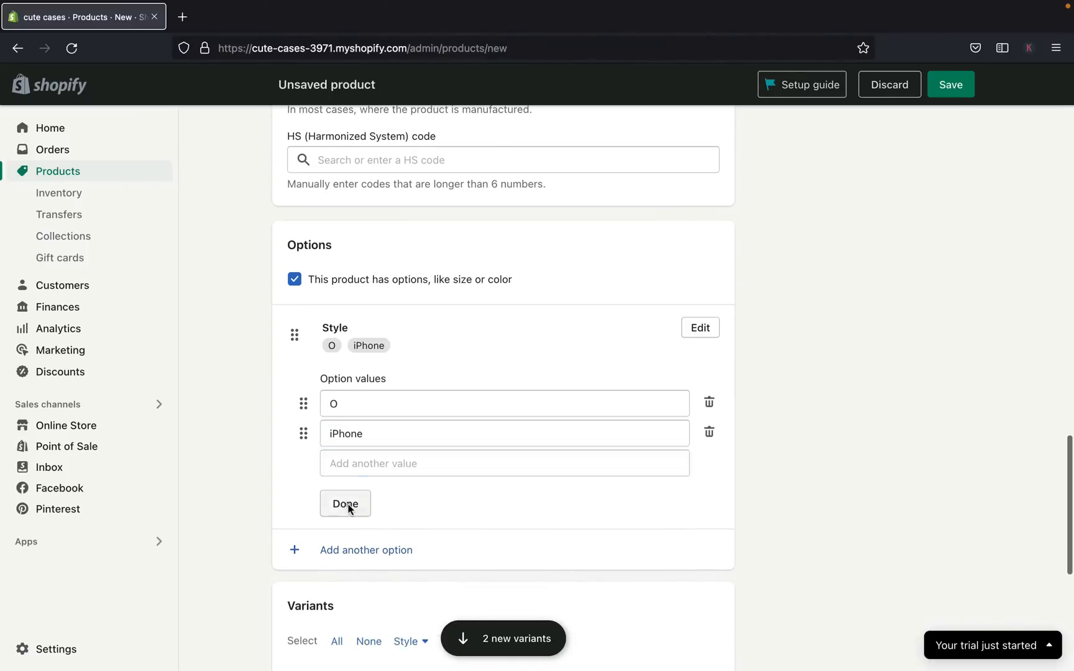
- Delete the value O from the Style option, keeping only iPhone
{"action": "left_click", "coordinate": [352, 347]}
{"action": "left_click", "coordinate": [700, 323]}
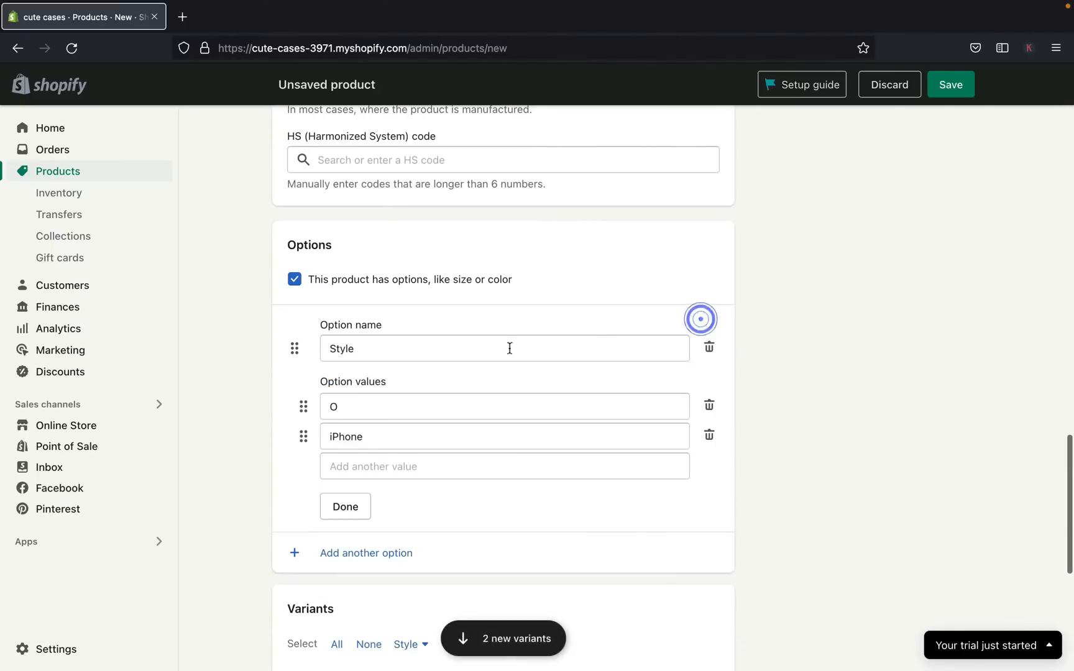
{"action": "left_click", "coordinate": [355, 407]}
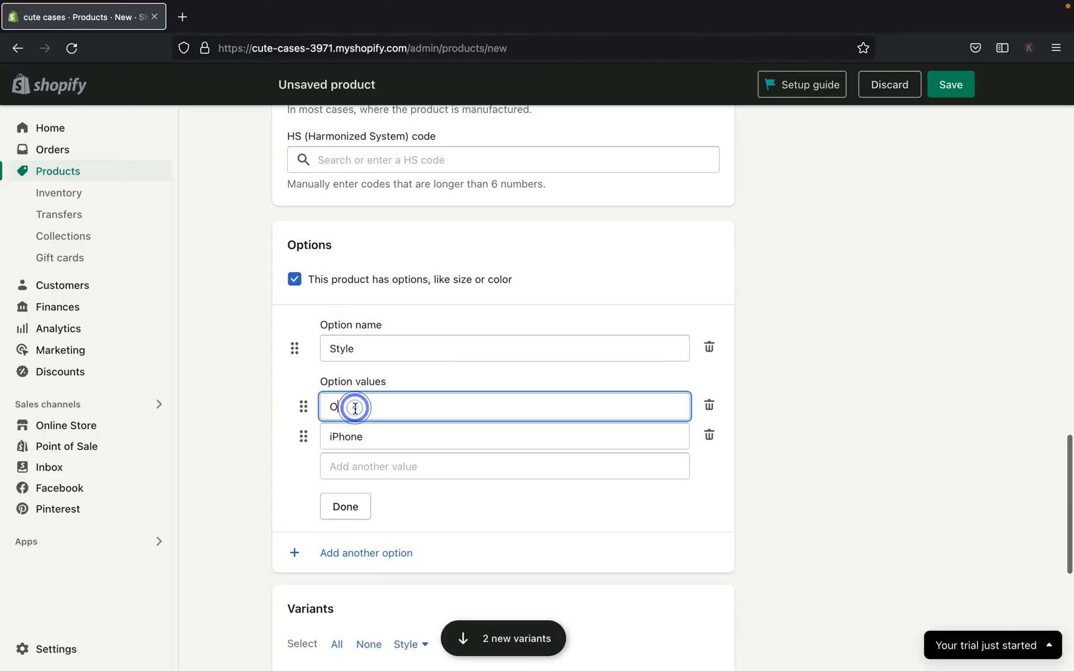
{"action": "key", "text": "BackSpace"}
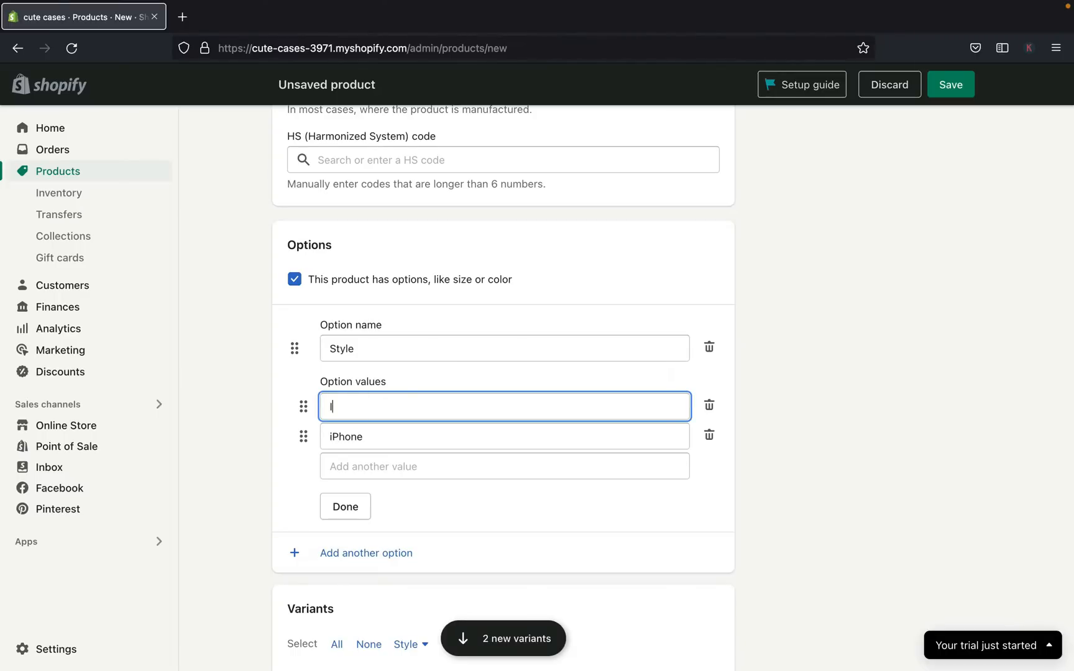
{"action": "left_click", "coordinate": [708, 409]}
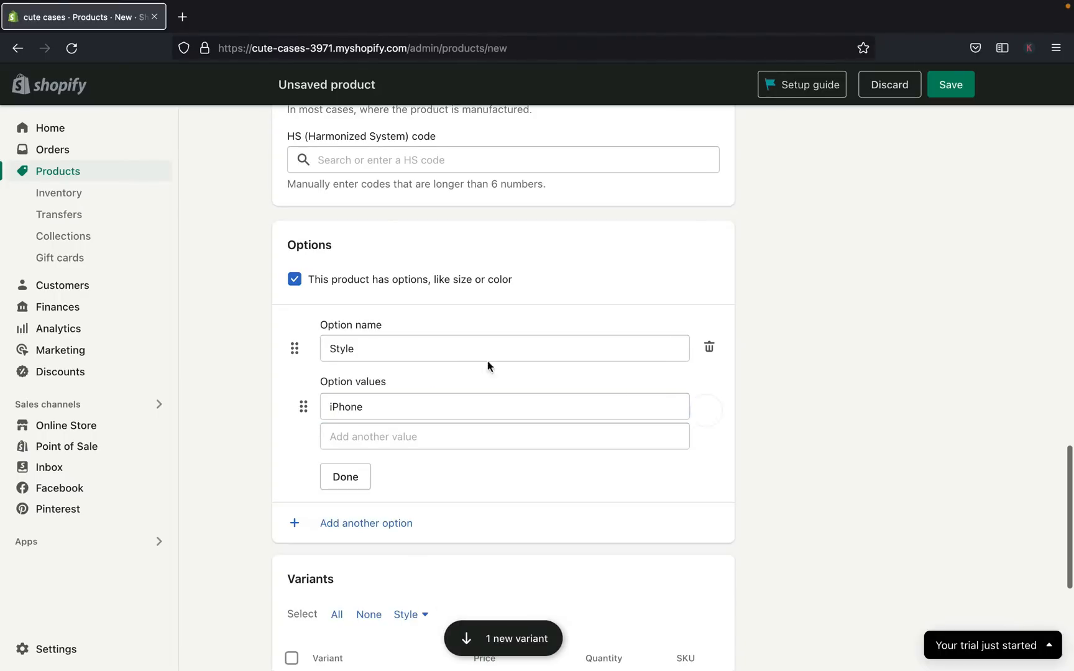
{"action": "left_click", "coordinate": [341, 476]}
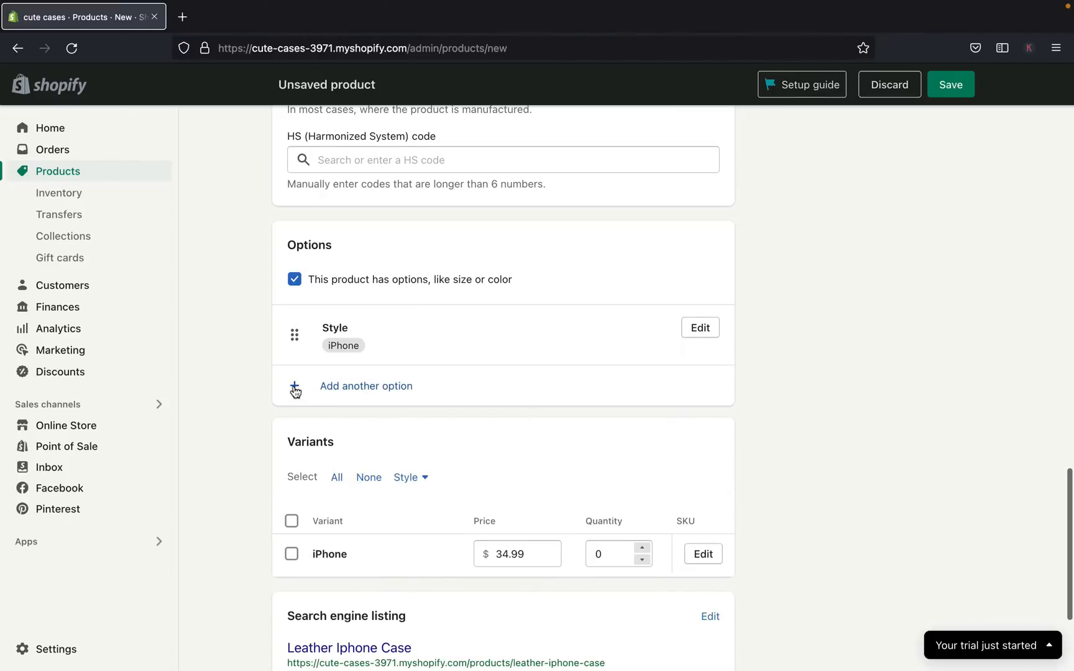
- Add a second product option named Color with the value Brown
{"action": "left_click", "coordinate": [295, 388]}
{"action": "left_click", "coordinate": [381, 402]}
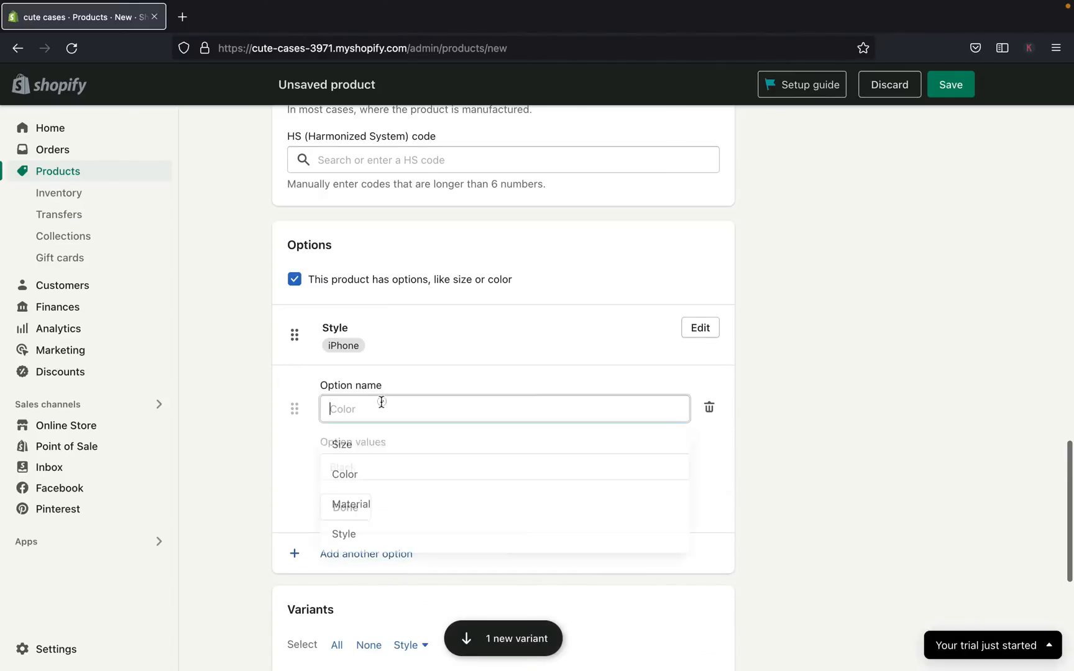
{"action": "left_click", "coordinate": [372, 477]}
{"action": "left_click", "coordinate": [370, 467]}
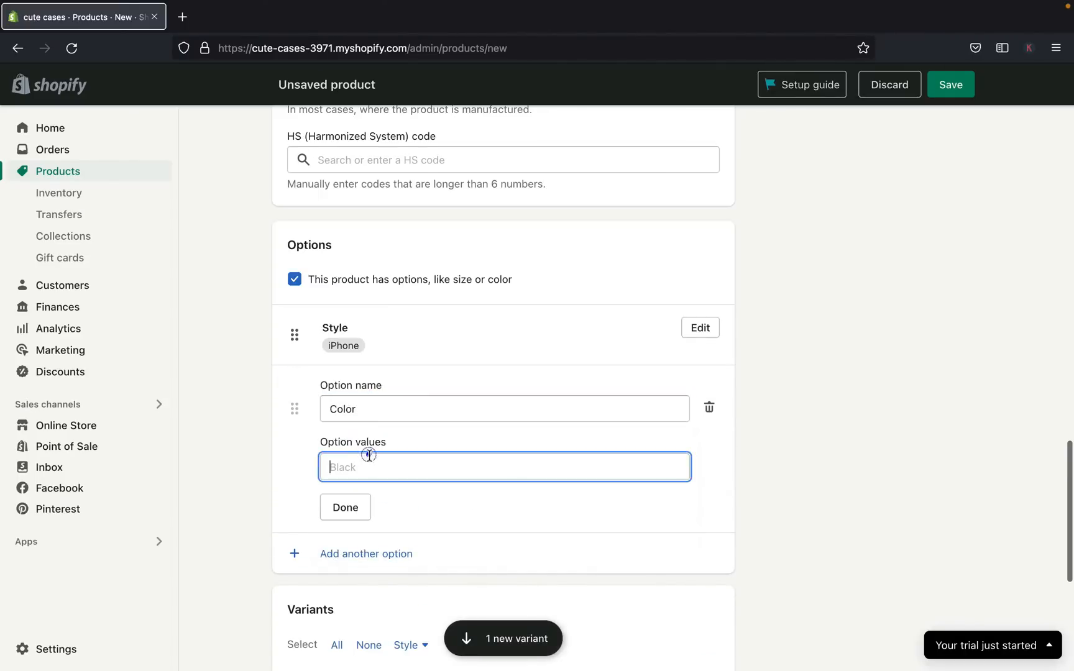
{"action": "type", "text": "bROWN"}
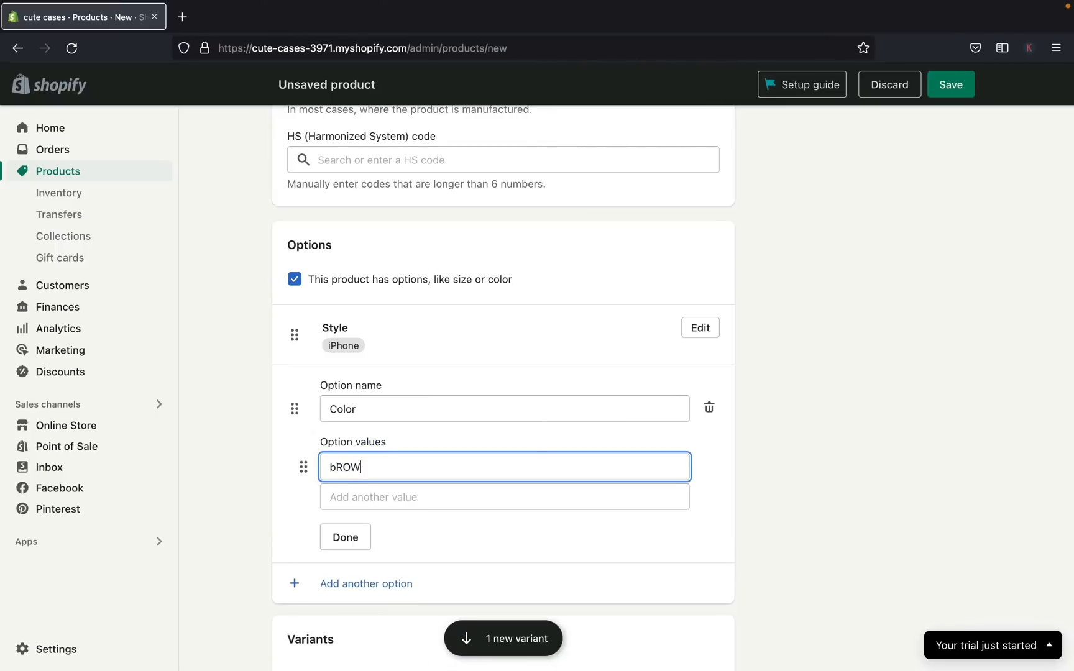
{"action": "key", "text": "BackSpace"}
{"action": "key", "text": "BackSpace"}
{"action": "key", "text": "BackSpace"}
{"action": "key", "text": "BackSpace"}
{"action": "key", "text": "BackSpace"}
{"action": "type", "text": "Brown"}
{"action": "left_click", "coordinate": [344, 538]}
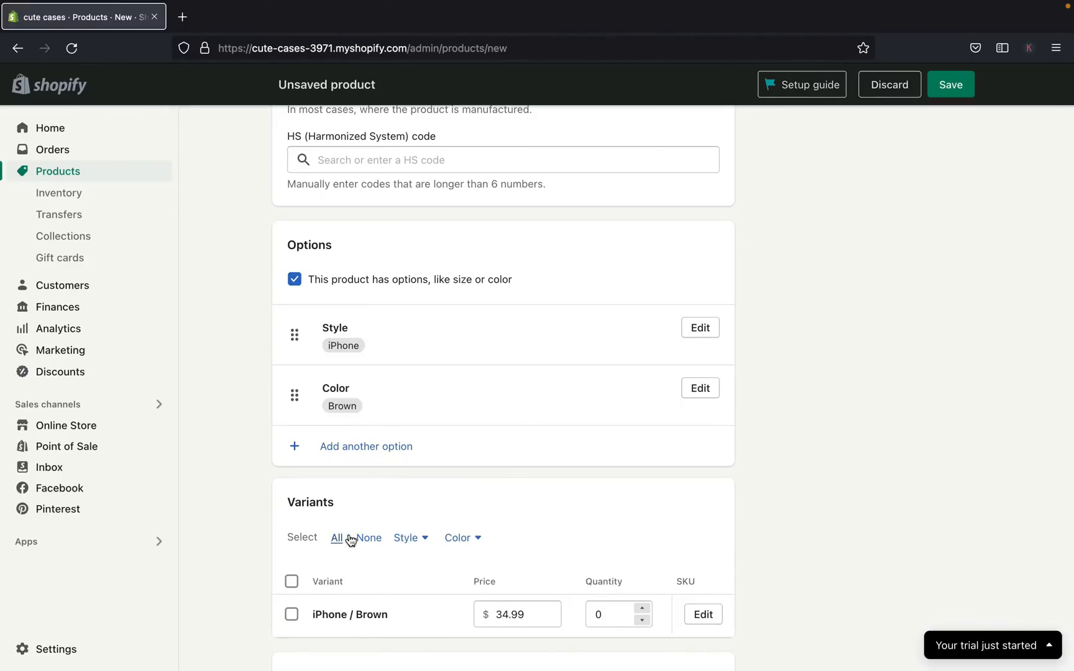
- Set the quantity of the iPhone / Brown variant to 650
{"action": "scroll", "coordinate": [352, 540], "scroll_direction": "down", "scroll_amount": 4}
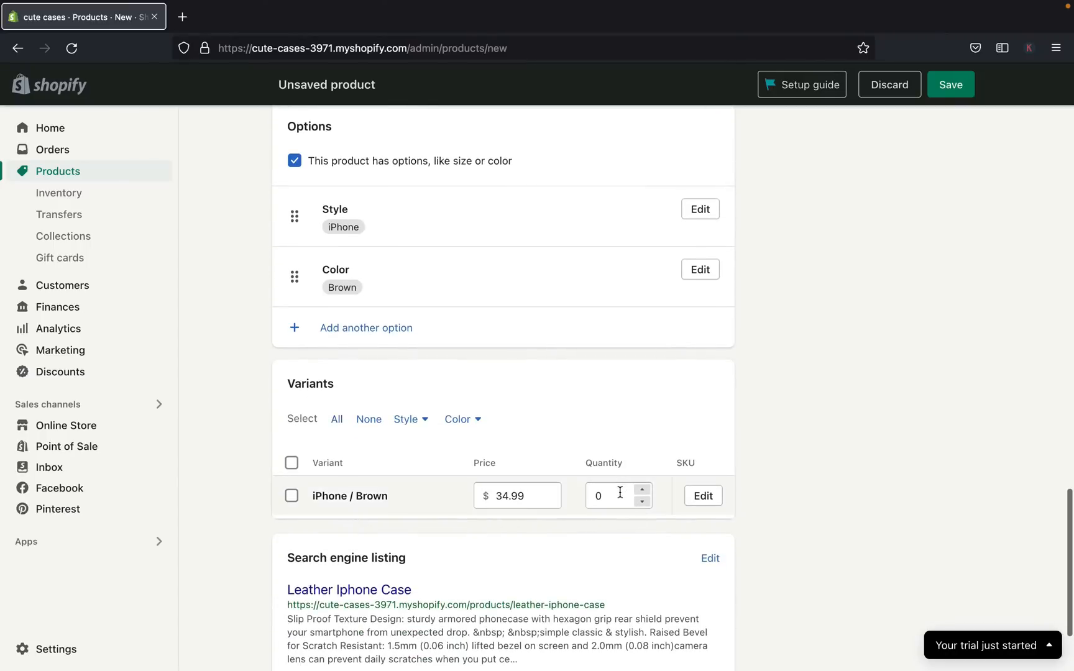
{"action": "left_click", "coordinate": [619, 494]}
{"action": "type", "text": "650"}
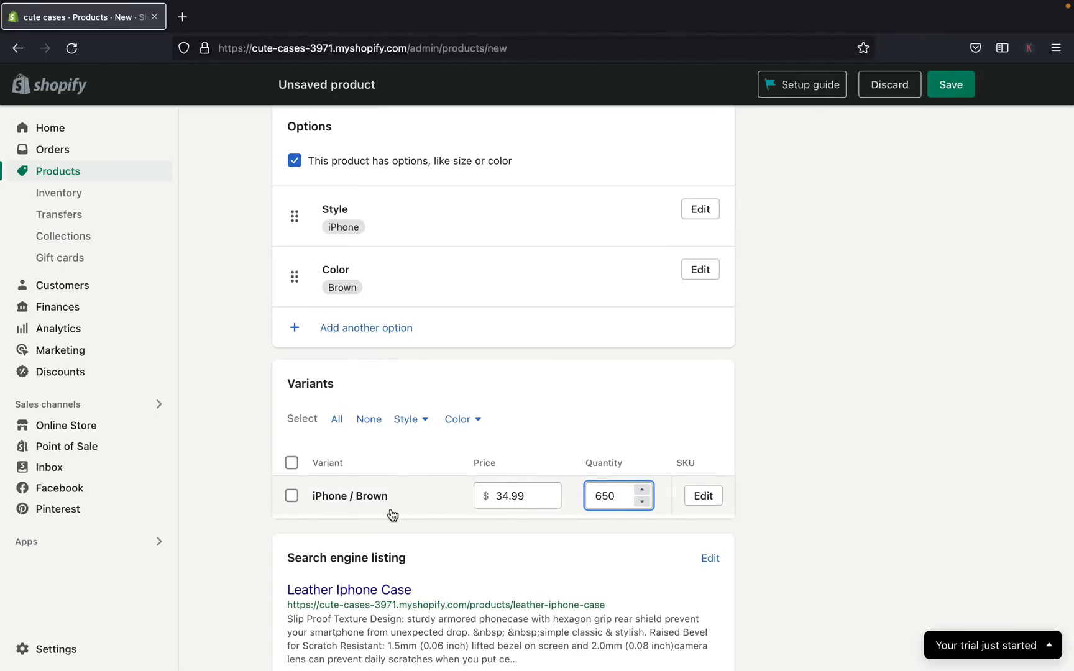
{"action": "left_click", "coordinate": [528, 404]}
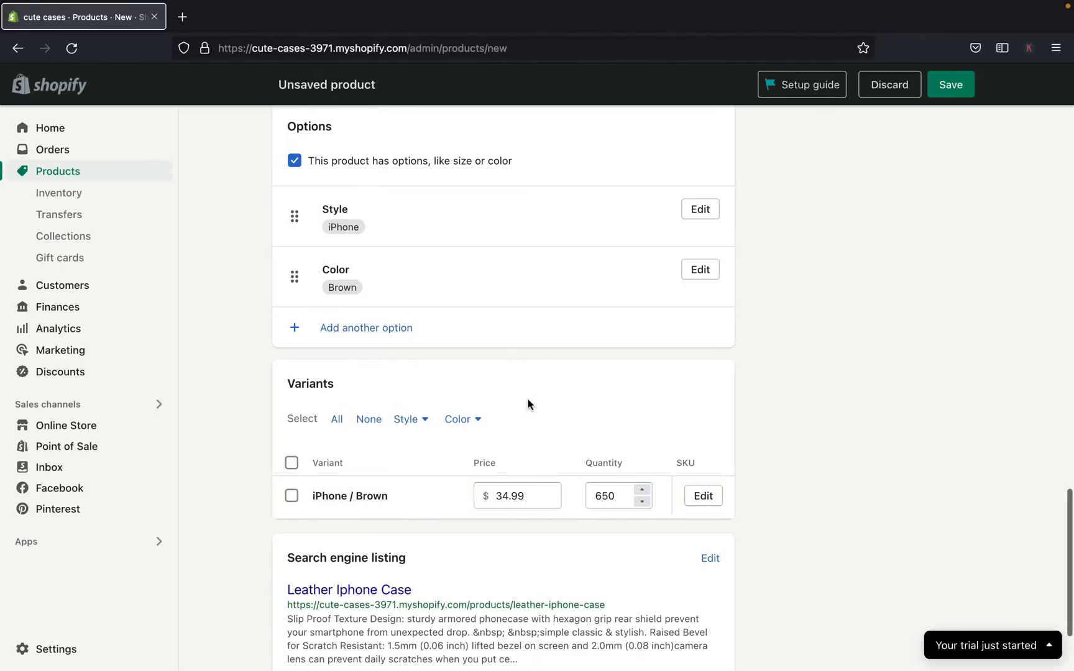
- Review the available product status choices and keep the case set to Active
{"action": "scroll", "coordinate": [551, 397], "scroll_direction": "up", "scroll_amount": 20}
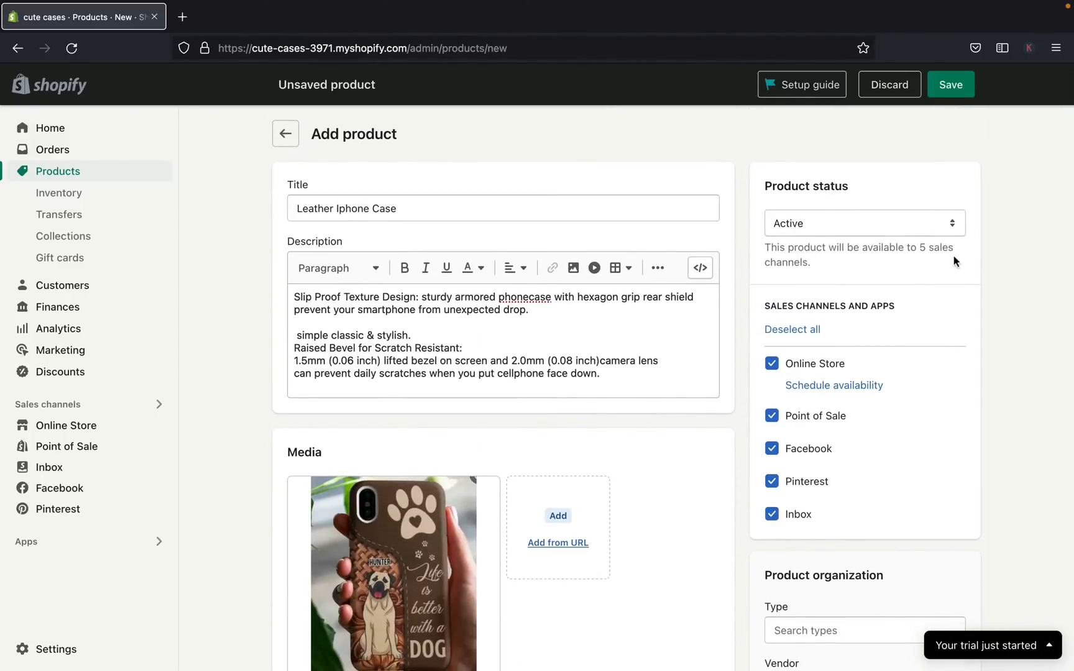
{"action": "left_click", "coordinate": [952, 227]}
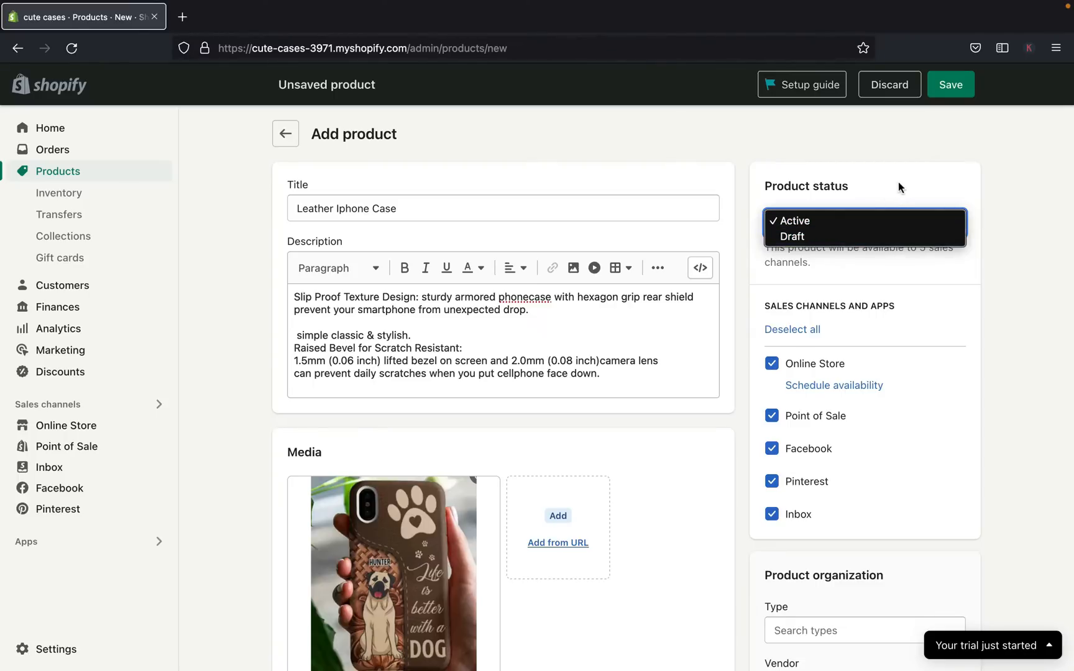
{"action": "left_click", "coordinate": [796, 223]}
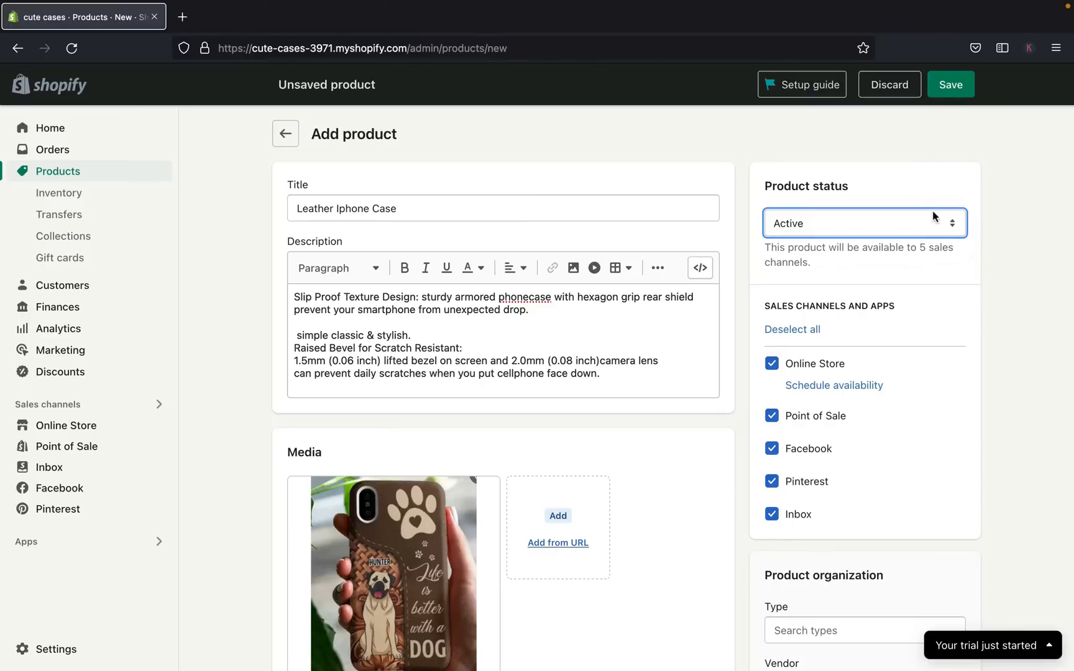
{"action": "left_click", "coordinate": [956, 227]}
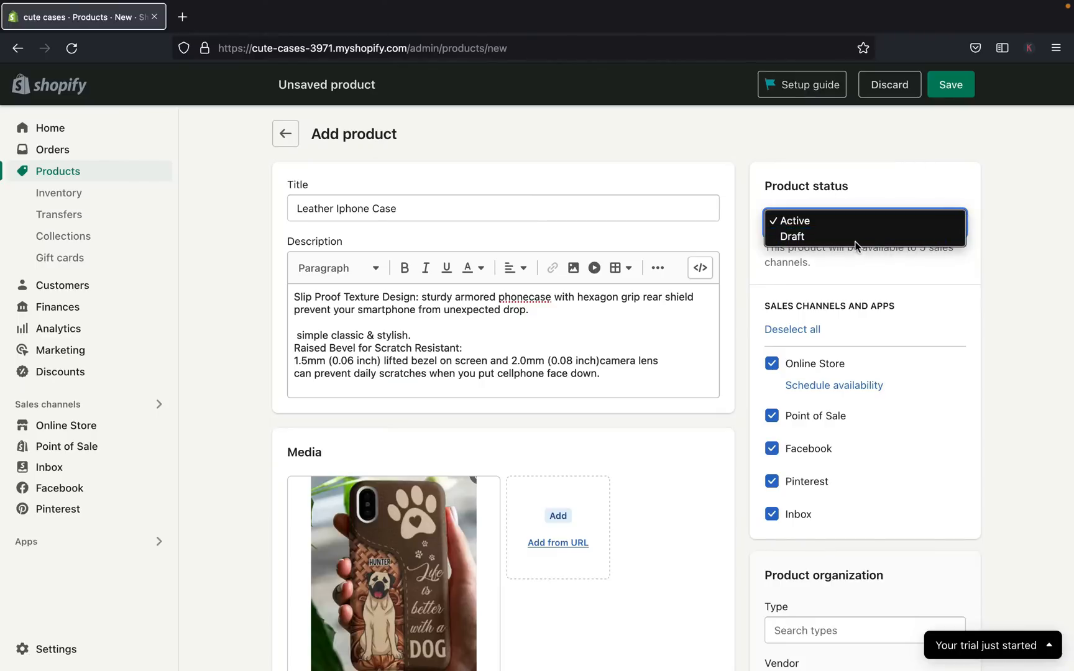
{"action": "left_click", "coordinate": [912, 176]}
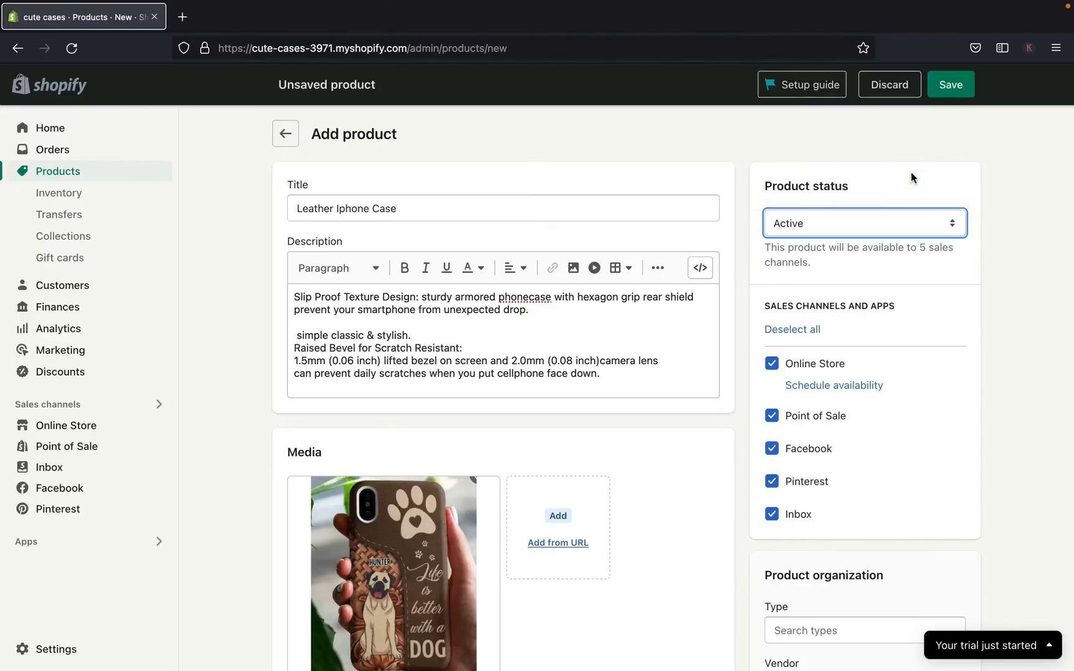
- Set the product type to Apparel & Accessories from the full list of standard types
{"action": "scroll", "coordinate": [817, 380], "scroll_direction": "down", "scroll_amount": 2}
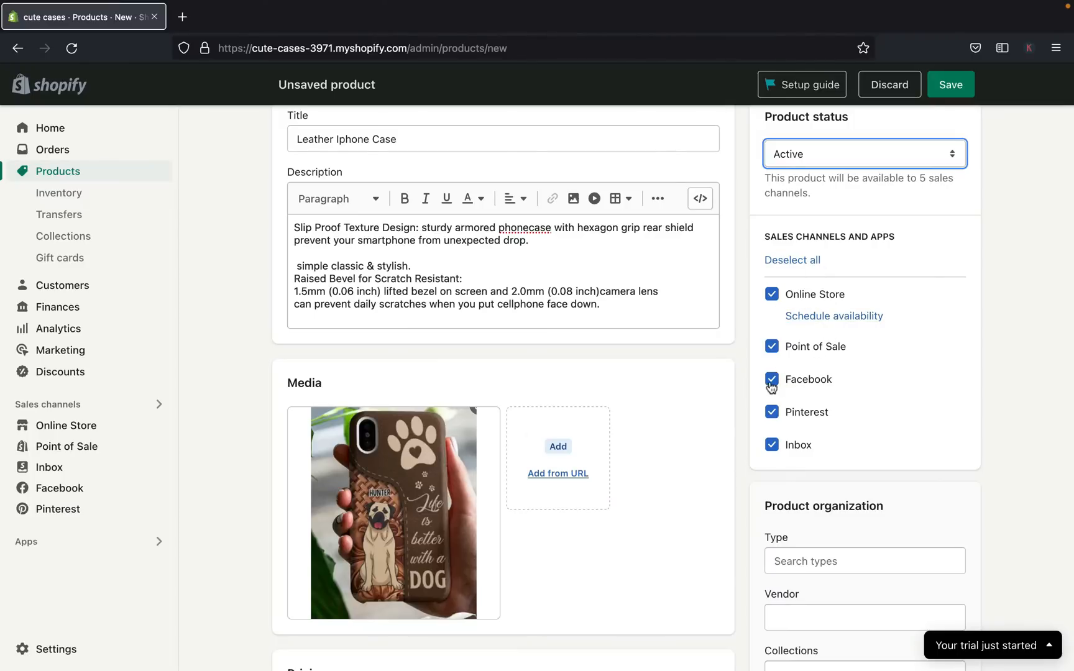
{"action": "scroll", "coordinate": [771, 445], "scroll_direction": "down", "scroll_amount": 2}
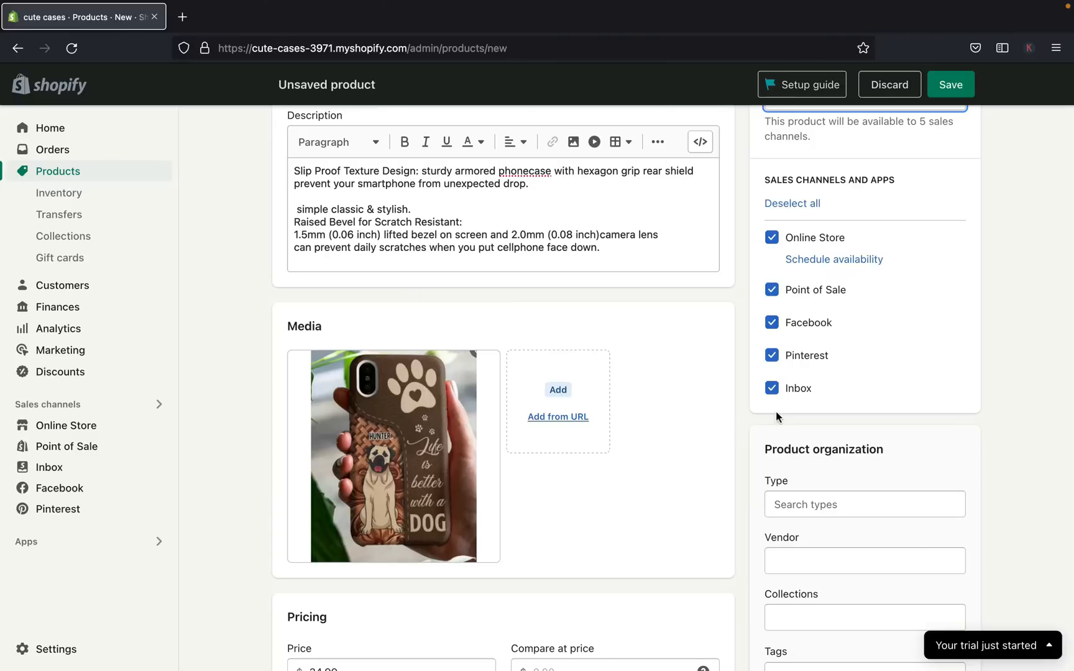
{"action": "scroll", "coordinate": [775, 412], "scroll_direction": "down", "scroll_amount": 3}
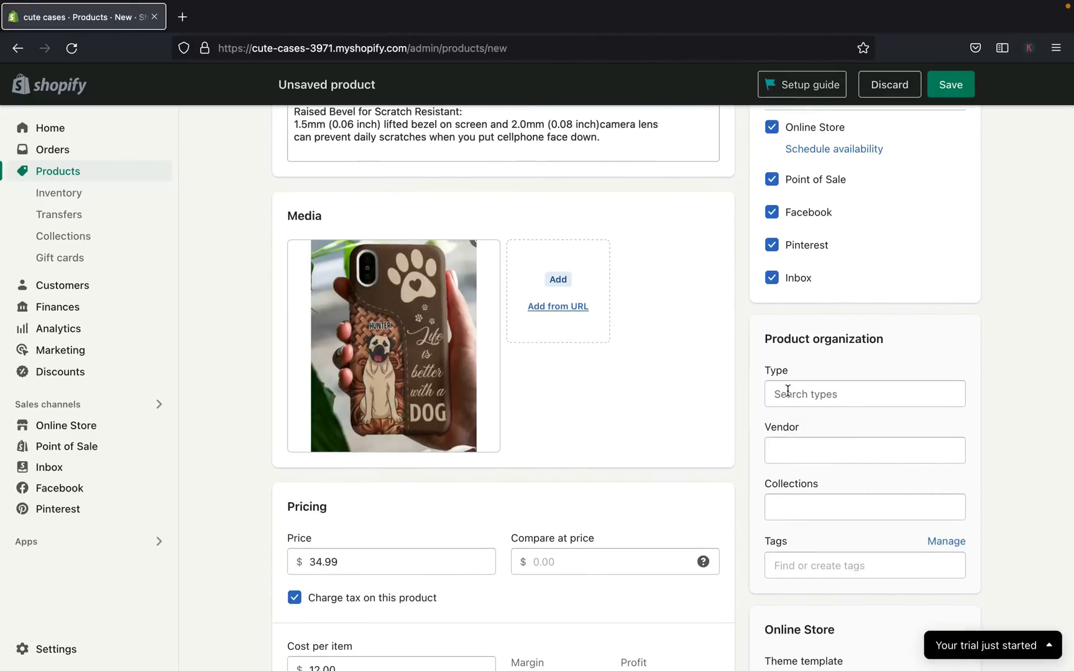
{"action": "left_click", "coordinate": [787, 392]}
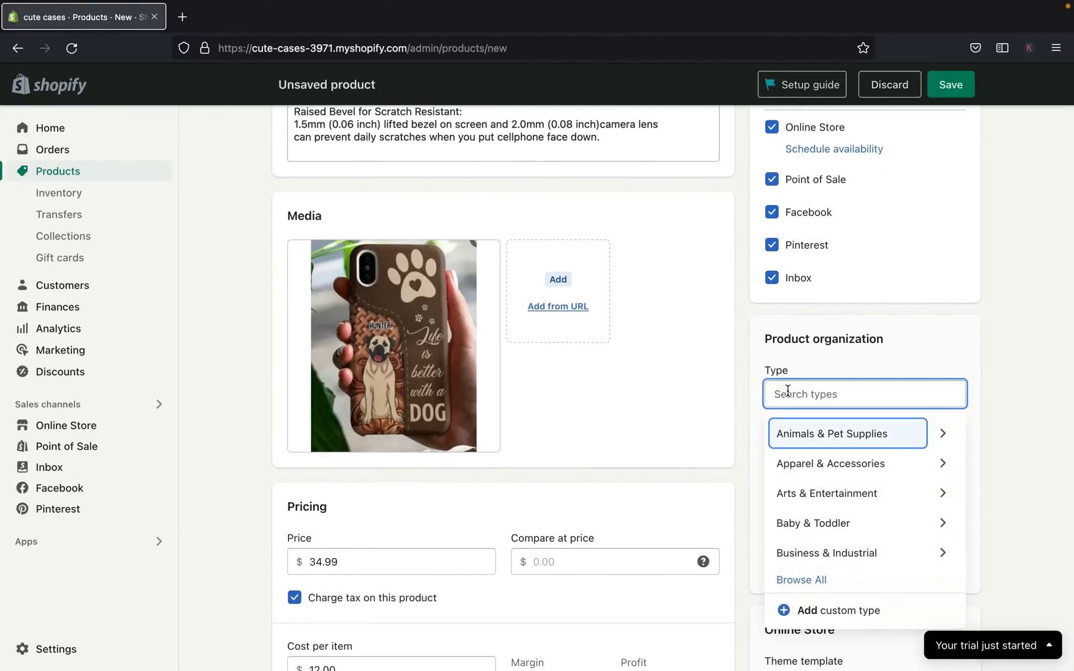
{"action": "left_click", "coordinate": [785, 580]}
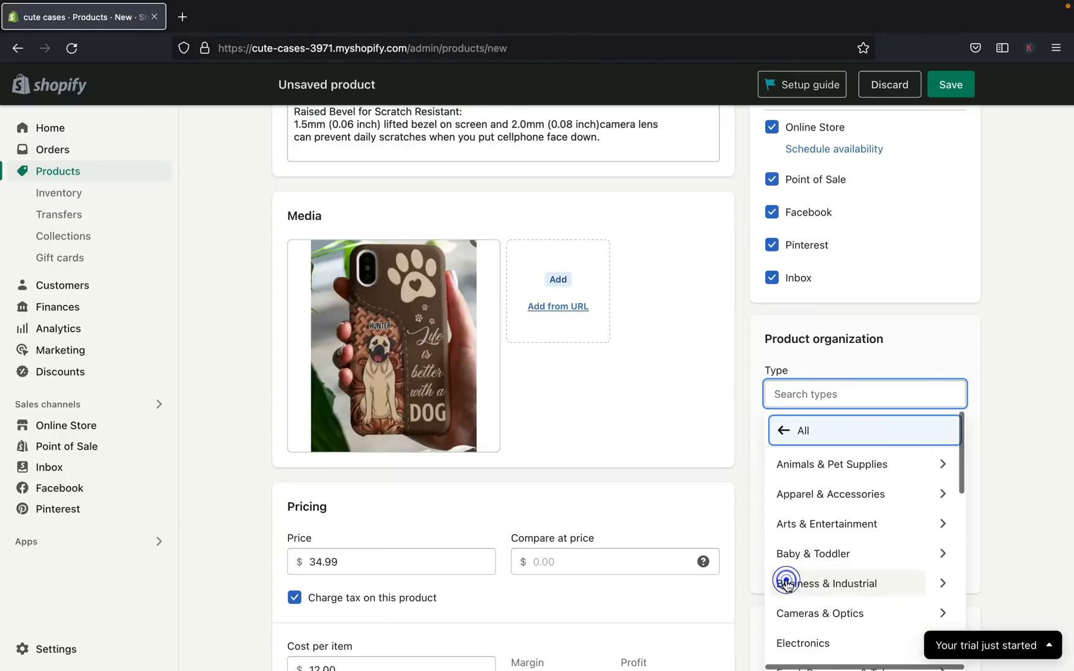
{"action": "scroll", "coordinate": [818, 567], "scroll_direction": "down", "scroll_amount": 1}
{"action": "scroll", "coordinate": [820, 568], "scroll_direction": "up", "scroll_amount": 1}
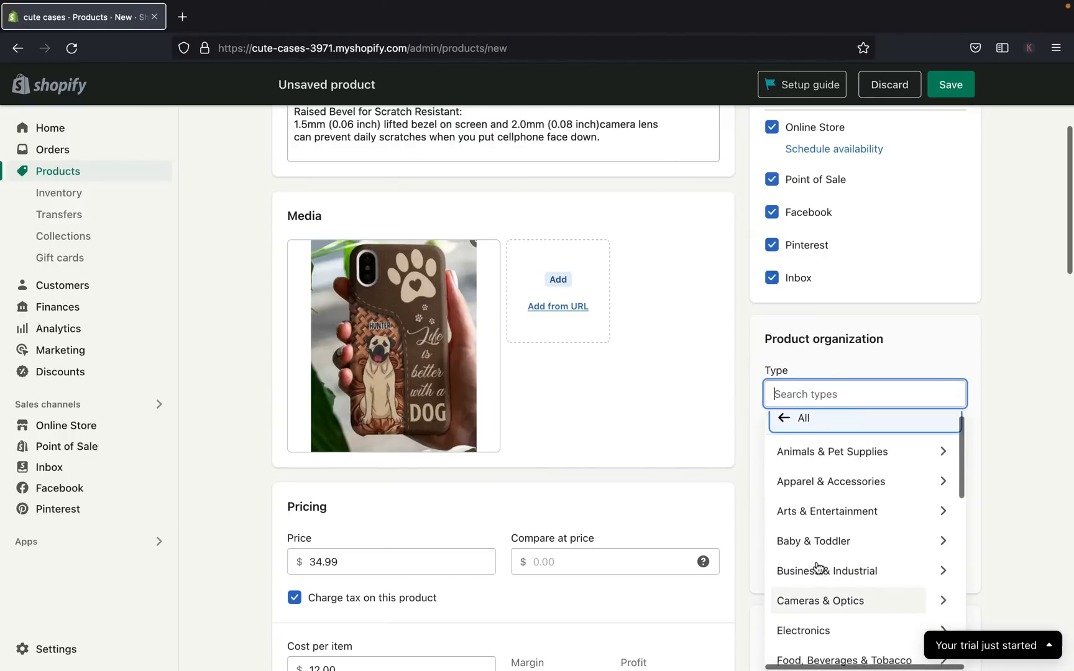
{"action": "left_click", "coordinate": [834, 495]}
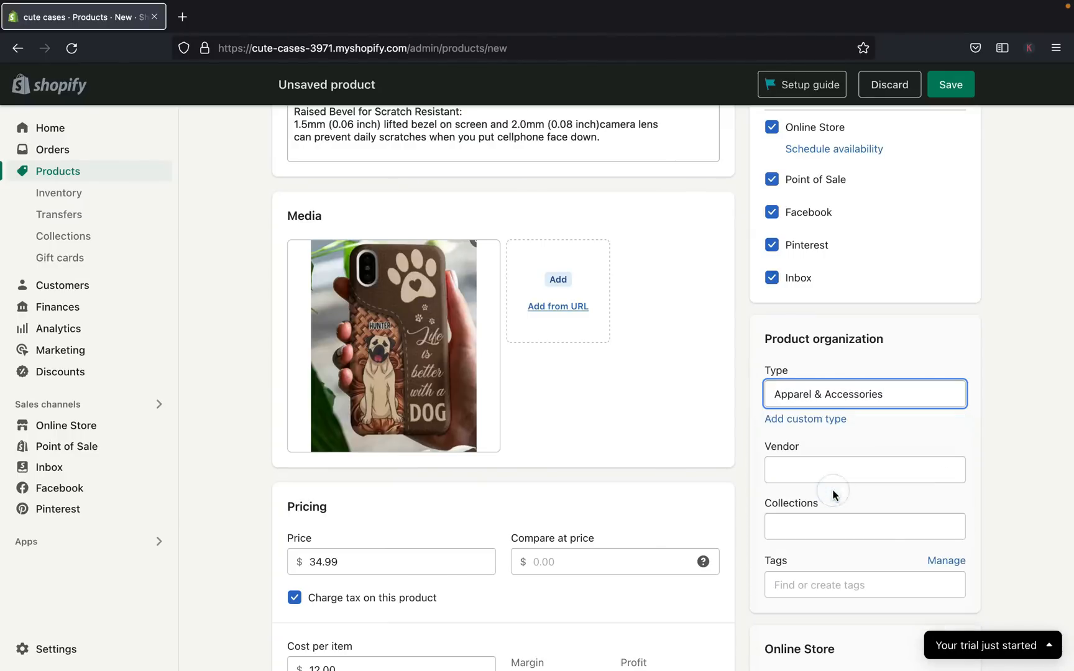
- Remove the Apparel & Accessories type from the product, leaving its type empty
{"action": "left_click", "coordinate": [818, 395]}
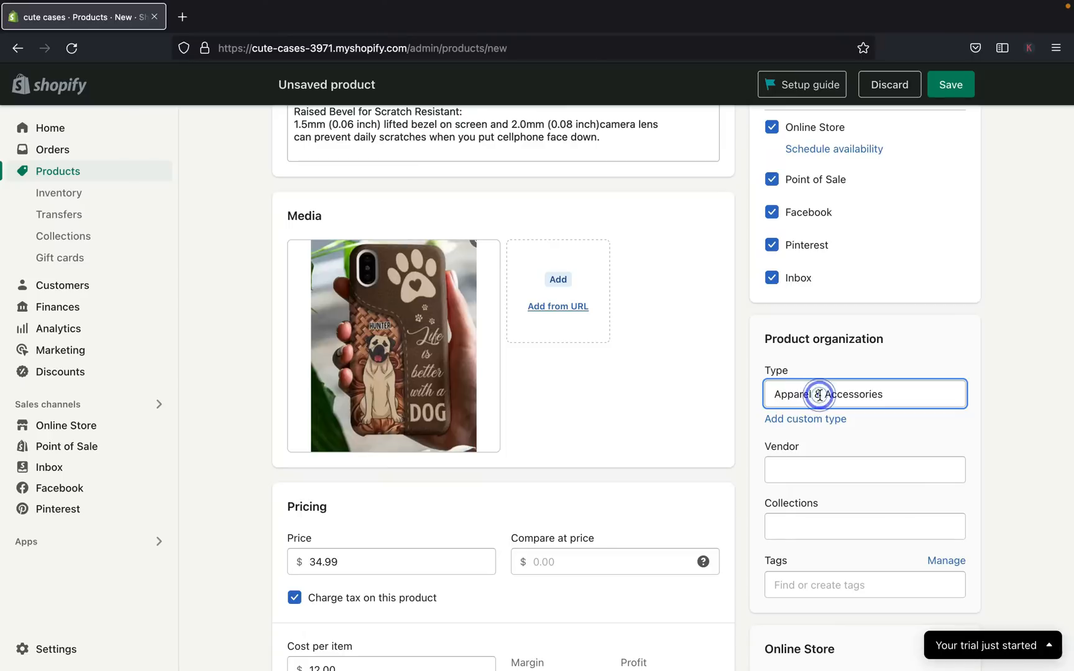
{"action": "key", "text": "BackSpace"}
{"action": "key", "text": "BackSpace"}
{"action": "key", "text": "BackSpace"}
{"action": "key", "text": "BackSpace"}
{"action": "key", "text": "BackSpace"}
{"action": "key", "text": "BackSpace"}
{"action": "key", "text": "BackSpace"}
{"action": "key", "text": "BackSpace"}
{"action": "key", "text": "BackSpace"}
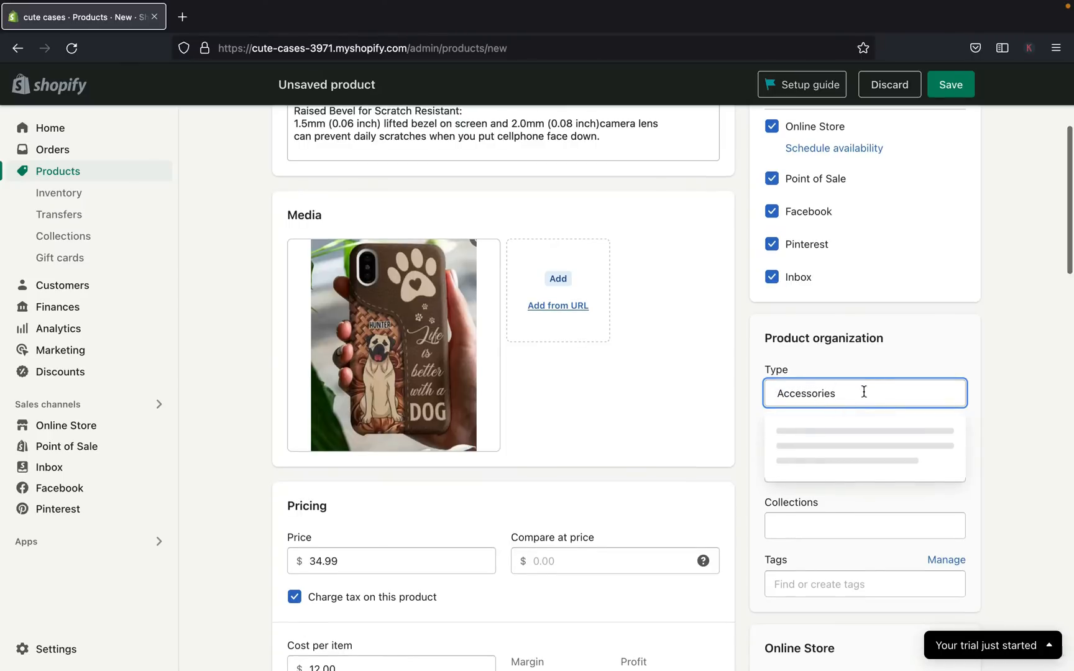
{"action": "left_click", "coordinate": [893, 363]}
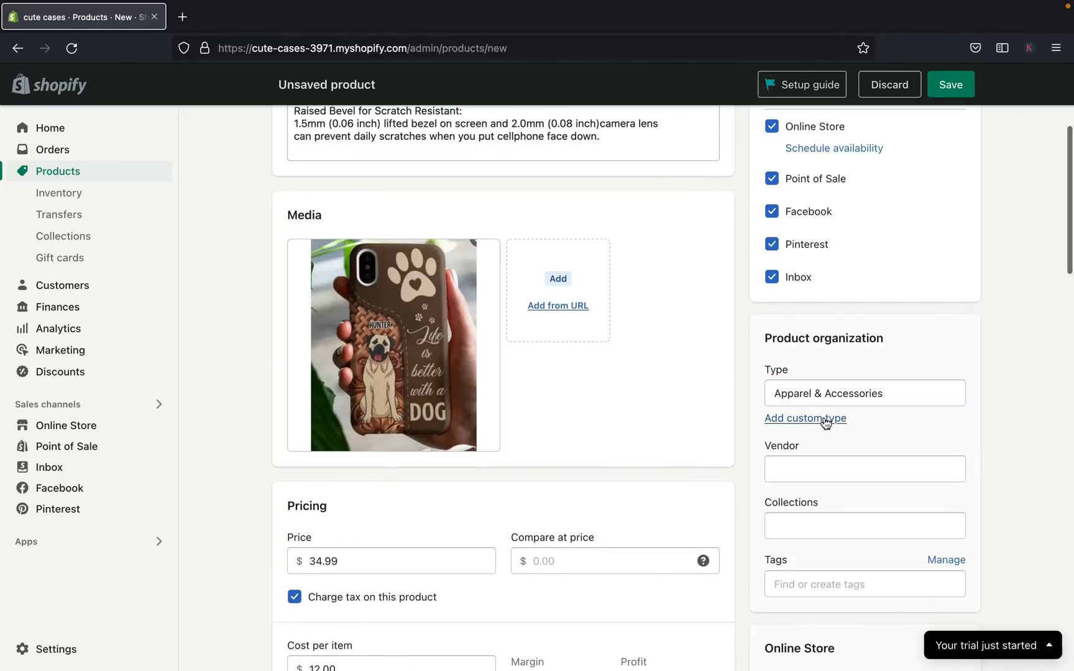
{"action": "left_click", "coordinate": [905, 404]}
{"action": "key", "text": "BackSpace"}
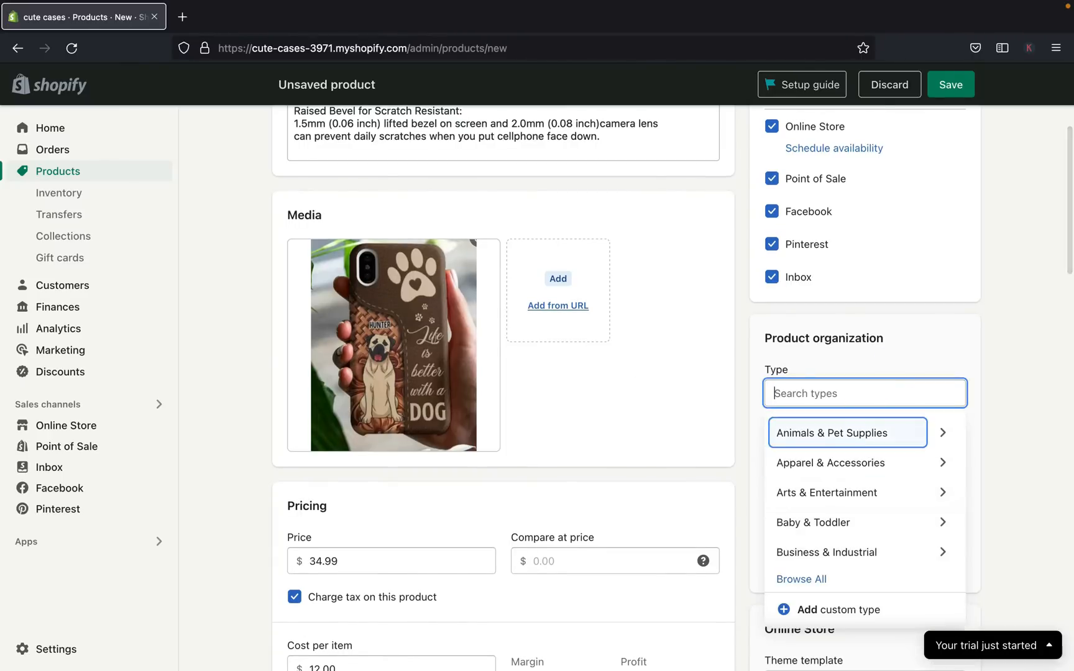
{"action": "left_click", "coordinate": [936, 341]}
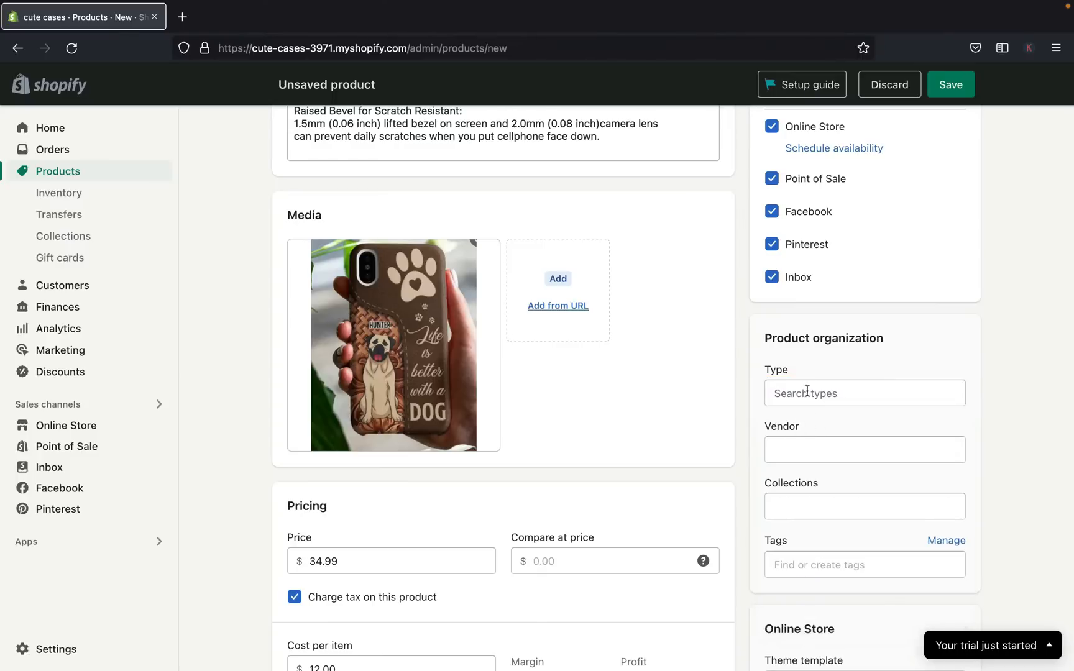
- Give the product a new custom type named Accessories
{"action": "left_click", "coordinate": [807, 391]}
{"action": "left_click", "coordinate": [807, 609]}
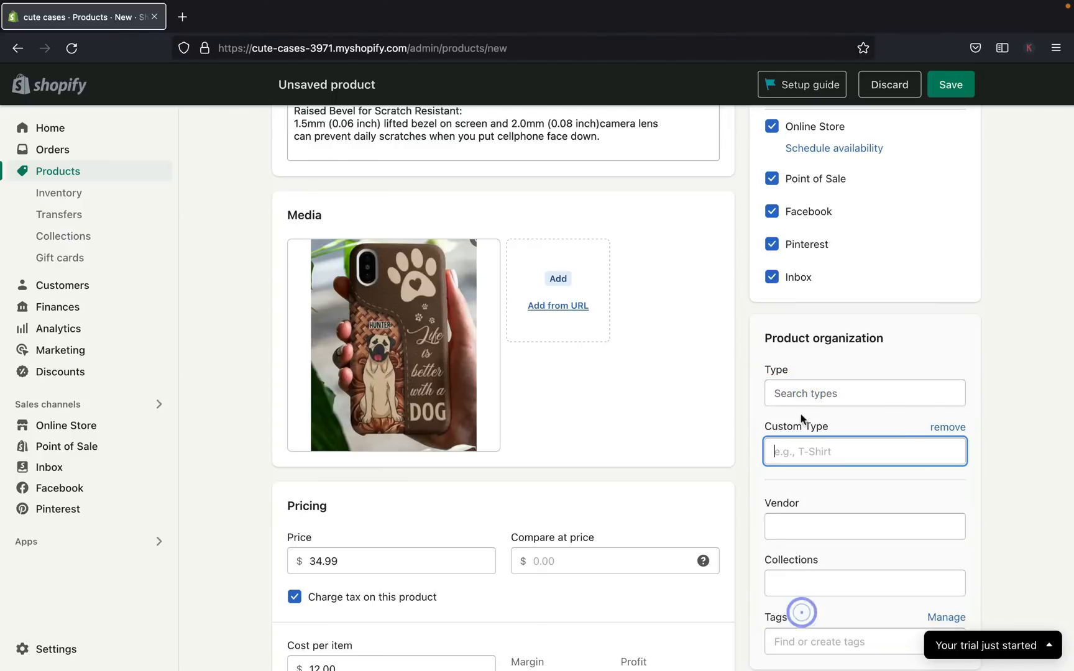
{"action": "left_click", "coordinate": [797, 460]}
{"action": "type", "text": "A"}
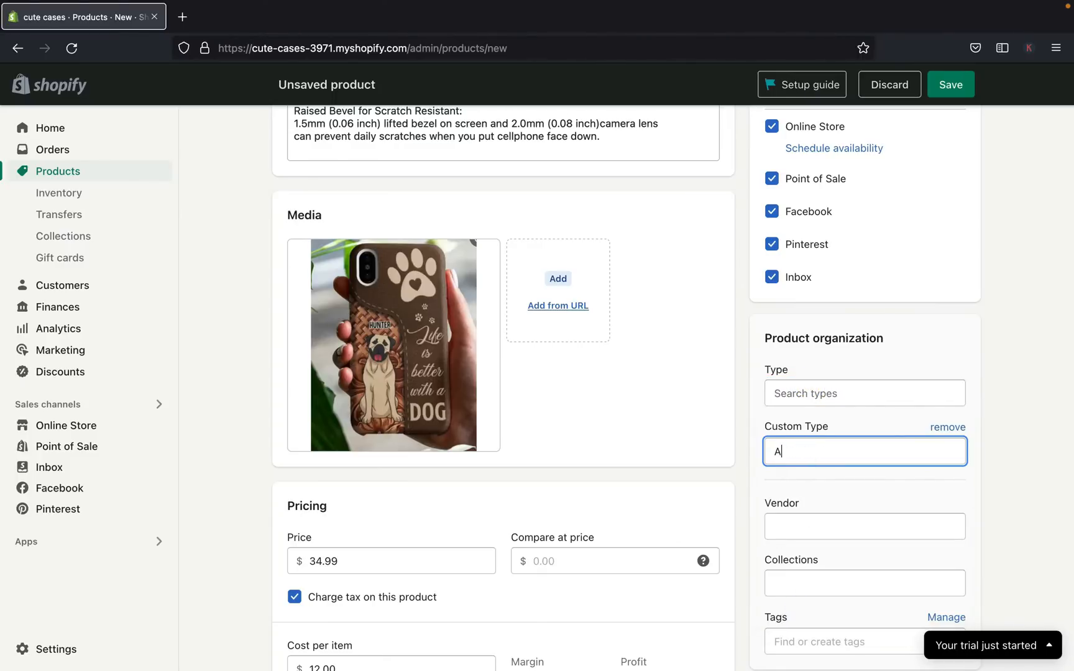
{"action": "type", "text": "ccesso"}
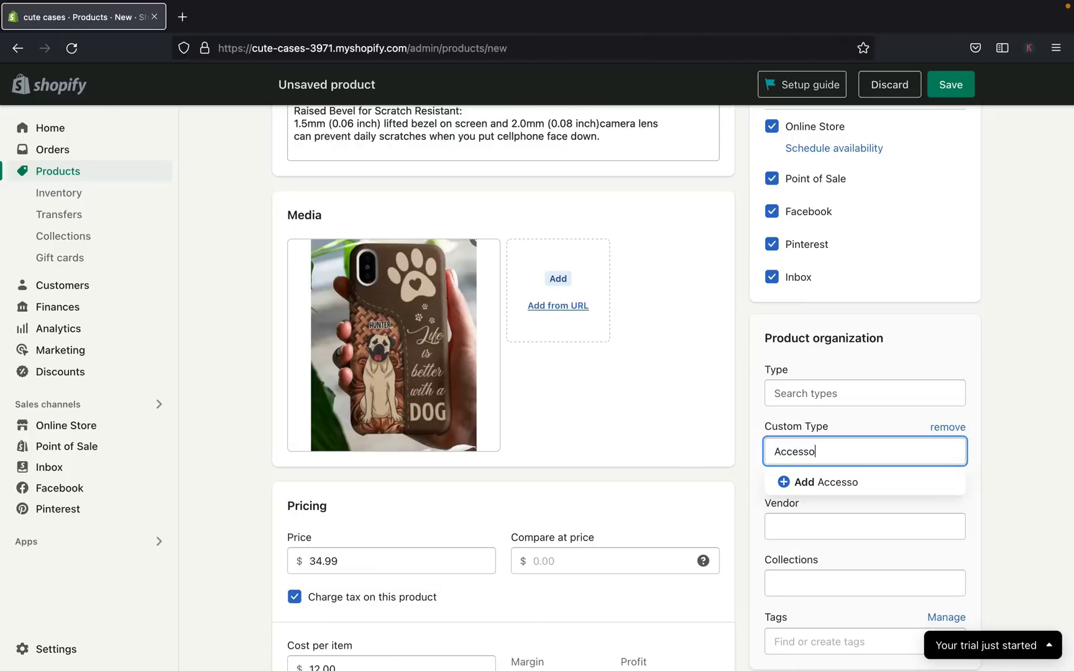
{"action": "type", "text": "ries"}
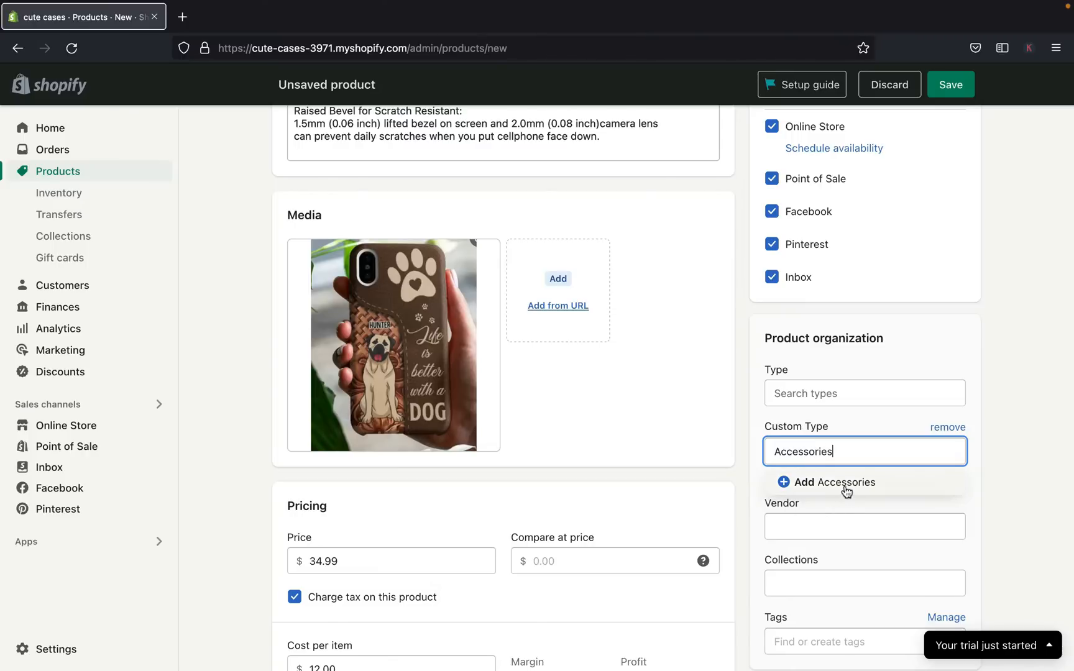
{"action": "left_click", "coordinate": [817, 480]}
- Leave the vendor empty and add the product to the Home page collection
{"action": "scroll", "coordinate": [794, 577], "scroll_direction": "down", "scroll_amount": 2}
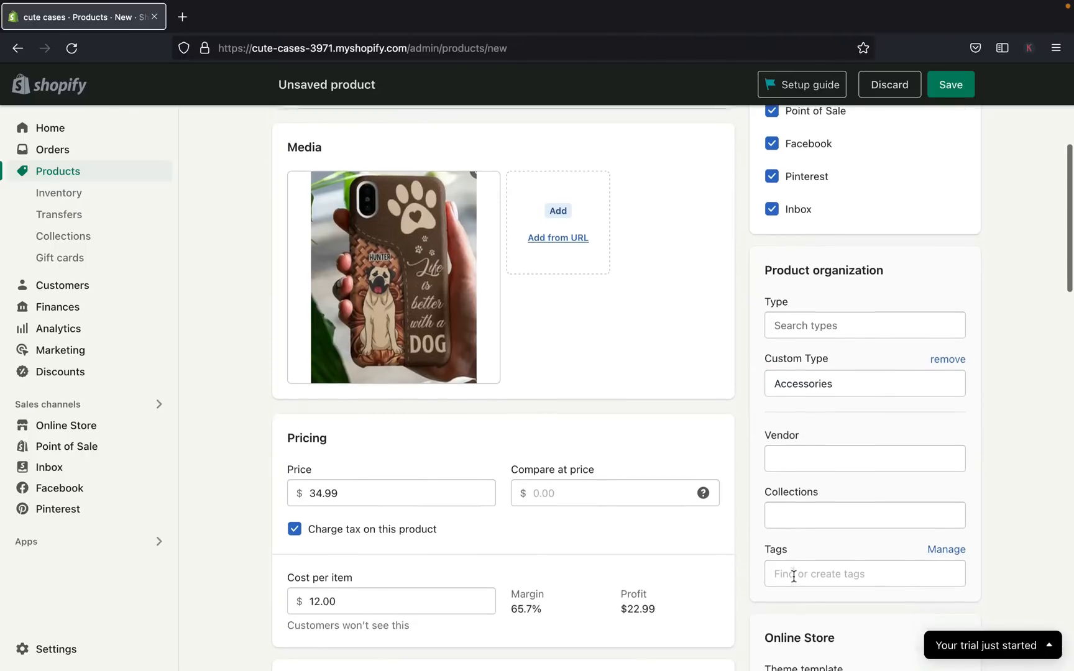
{"action": "left_click", "coordinate": [783, 455]}
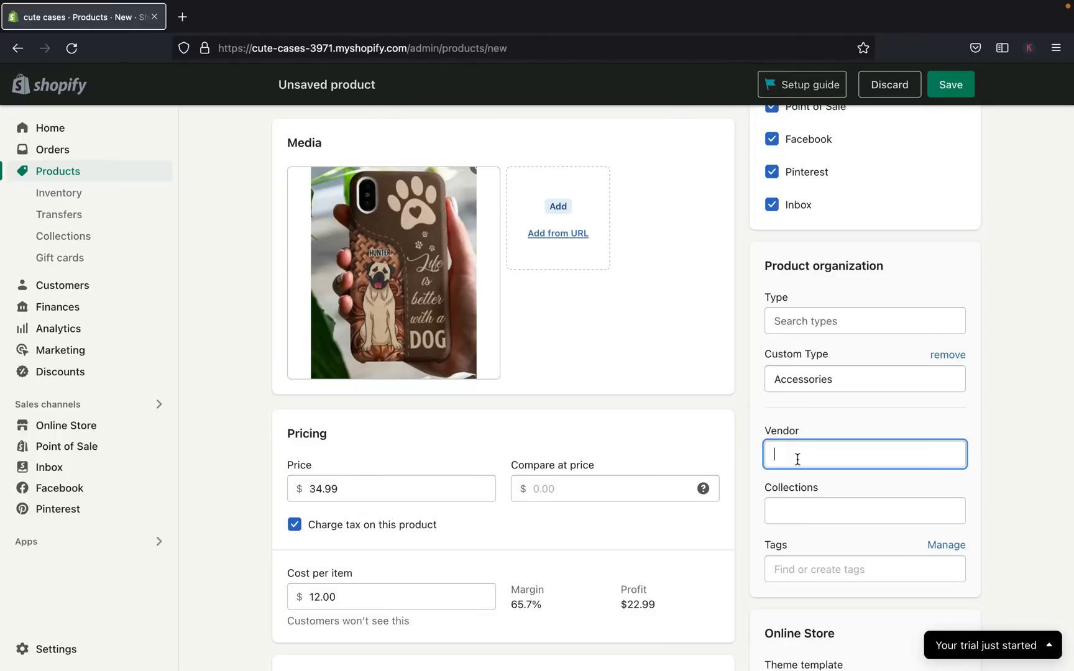
{"action": "left_click", "coordinate": [796, 511]}
{"action": "scroll", "coordinate": [793, 509], "scroll_direction": "down", "scroll_amount": 2}
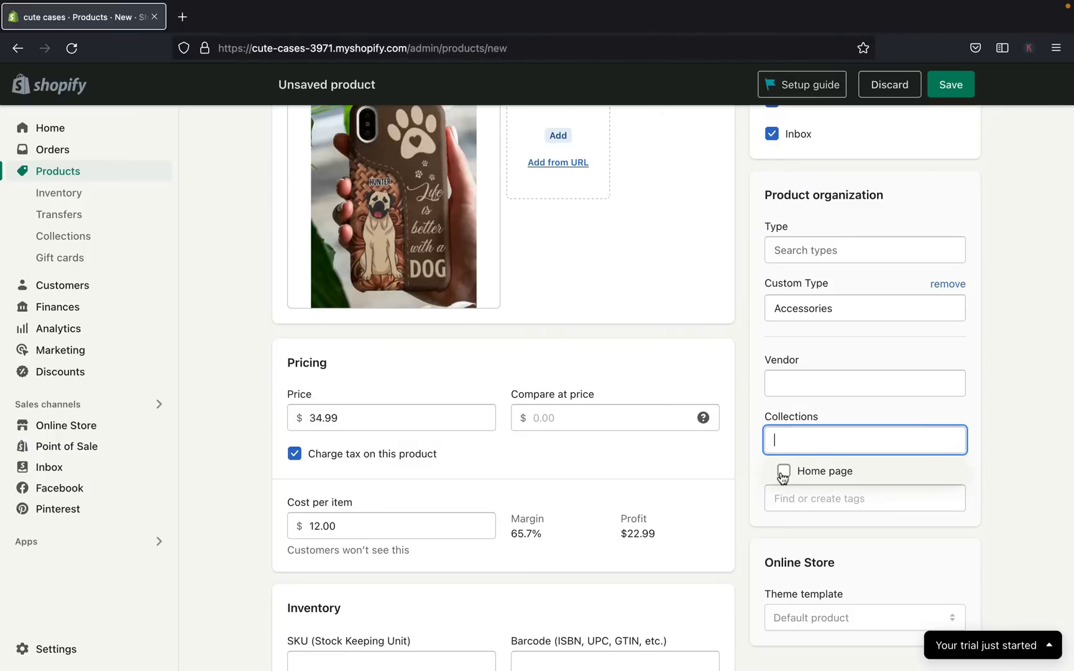
{"action": "left_click", "coordinate": [783, 472]}
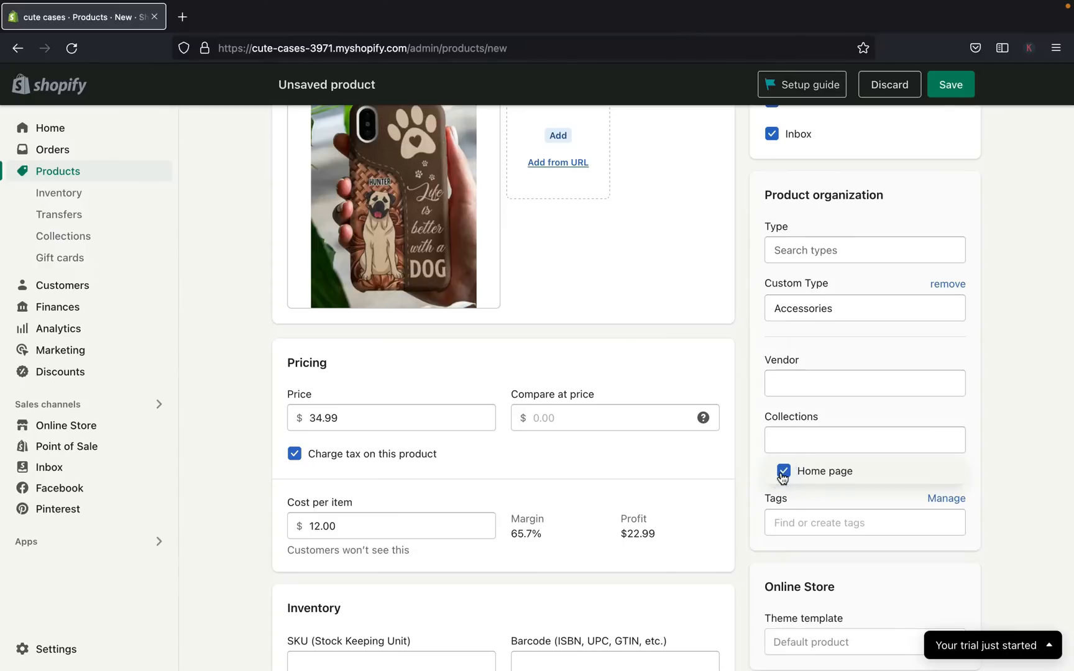
{"action": "left_click", "coordinate": [965, 398]}
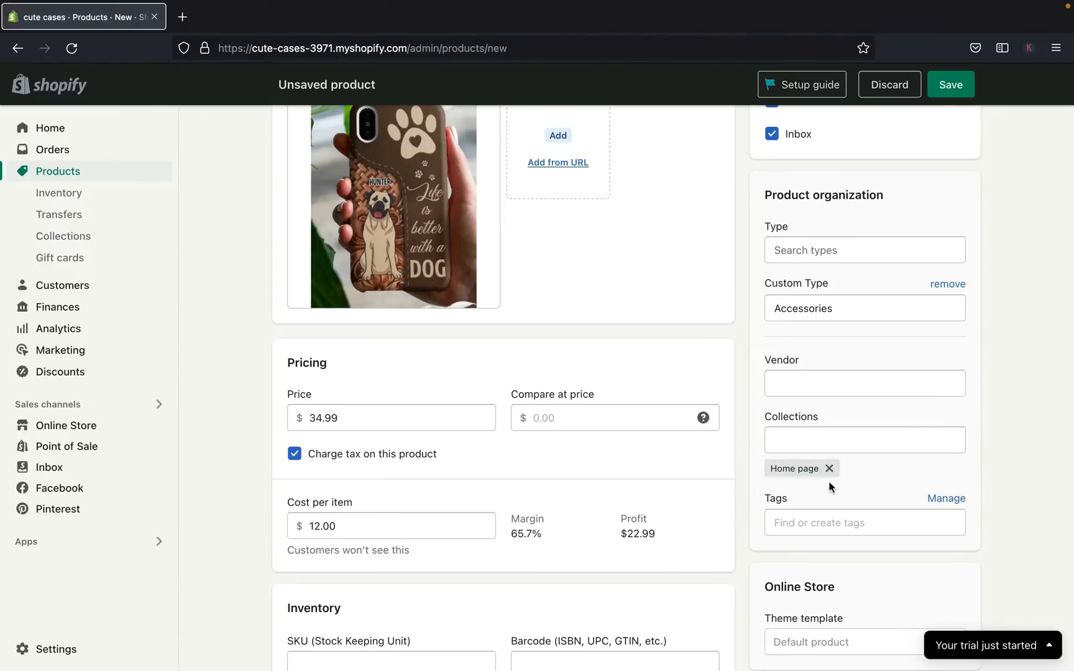
- Create the tag "iphone" and add it to the product
{"action": "left_click", "coordinate": [800, 530]}
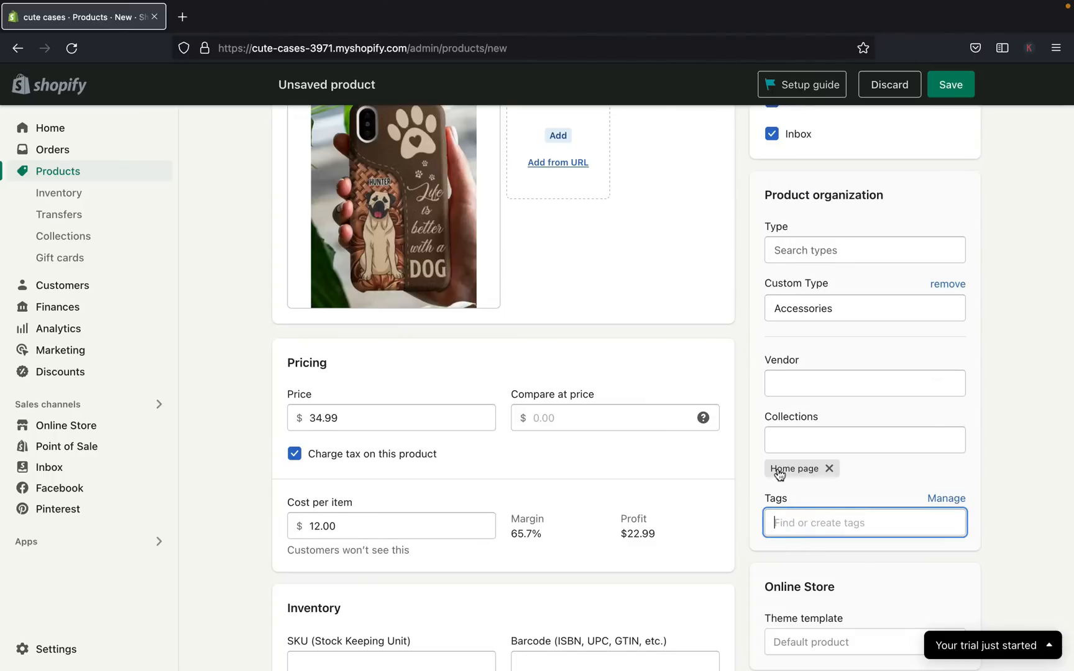
{"action": "scroll", "coordinate": [777, 467], "scroll_direction": "down", "scroll_amount": 3}
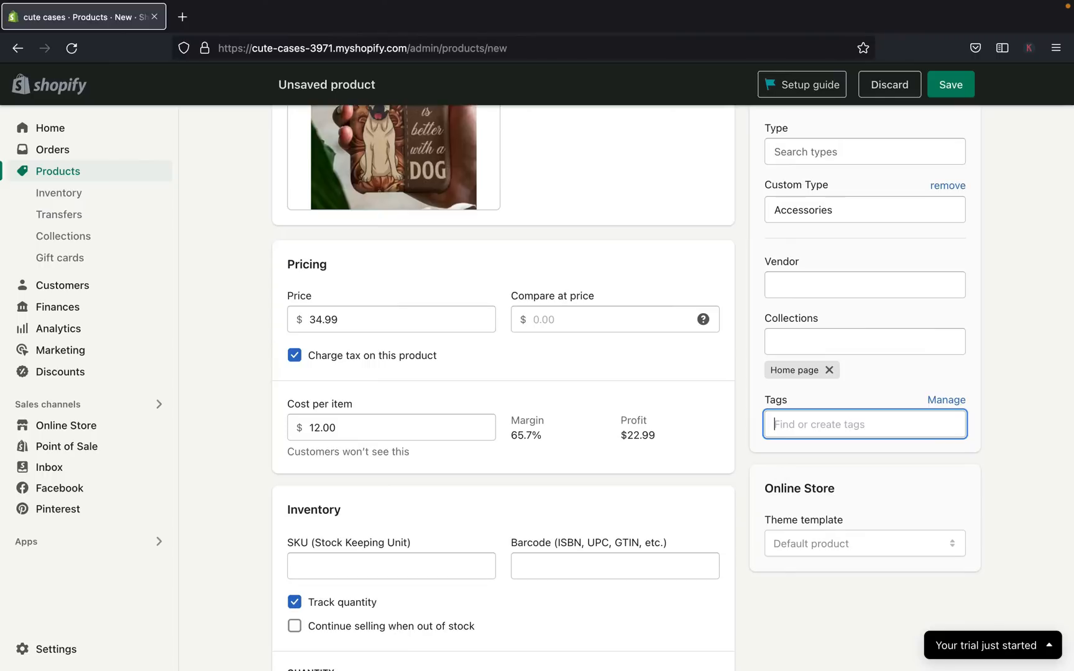
{"action": "type", "text": "i"}
{"action": "key", "text": "BackSpace"}
{"action": "type", "text": "ihone"}
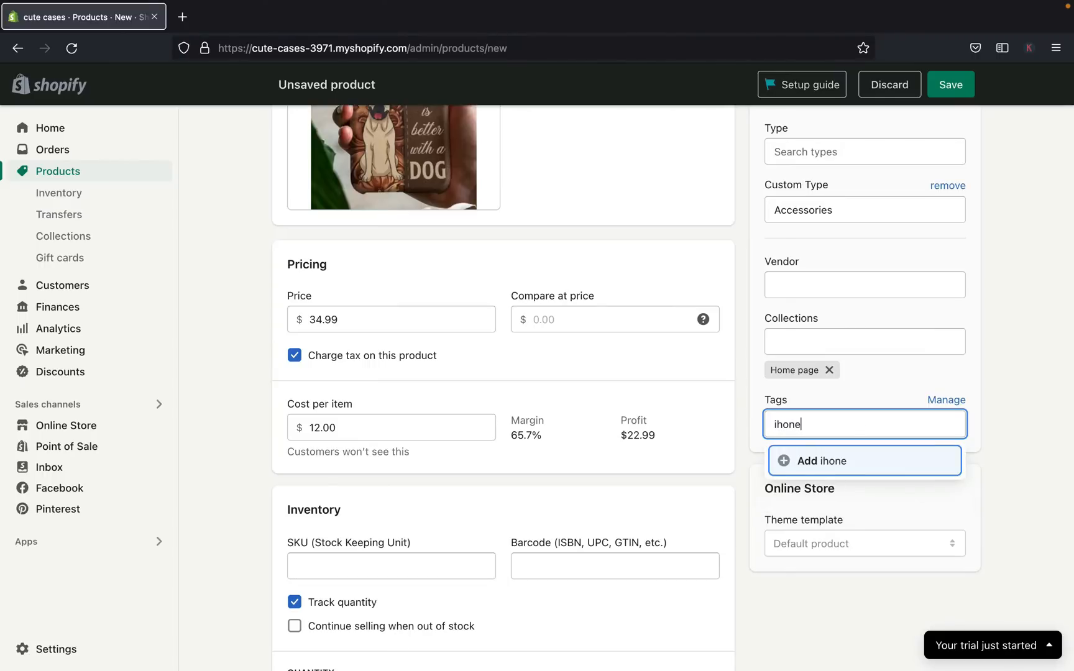
{"action": "key", "text": "BackSpace"}
{"action": "key", "text": "BackSpace"}
{"action": "key", "text": "BackSpace"}
{"action": "key", "text": "BackSpace"}
{"action": "type", "text": "phone"}
{"action": "left_click", "coordinate": [789, 461]}
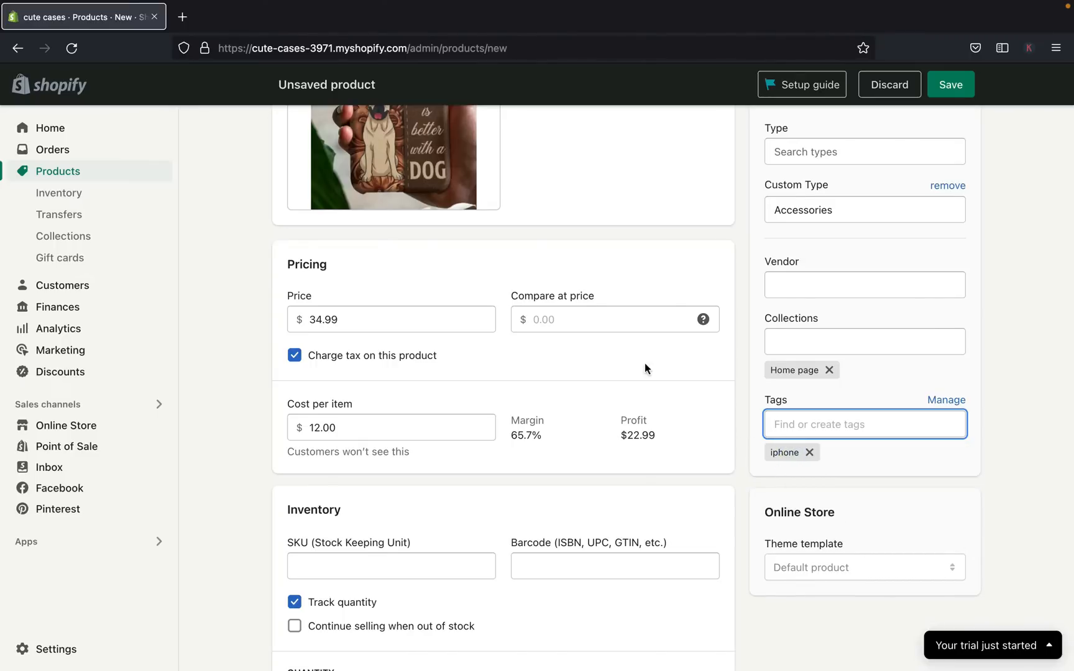
- Add a second product tag, "iphone cases"
{"action": "left_click", "coordinate": [794, 424]}
{"action": "type", "text": "iphone "}
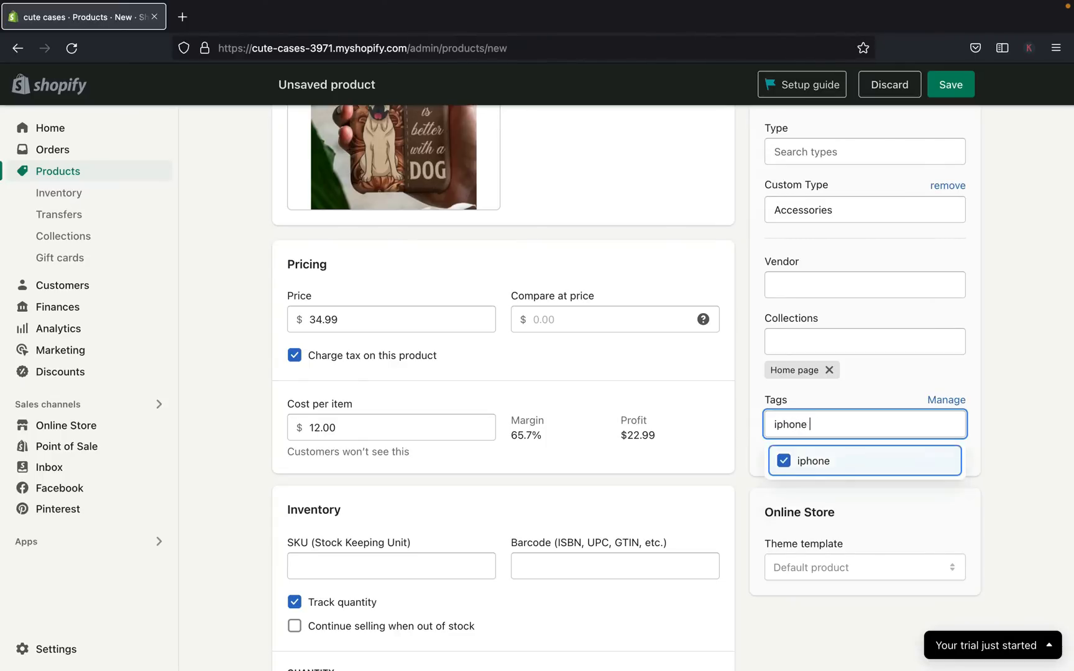
{"action": "type", "text": "cases"}
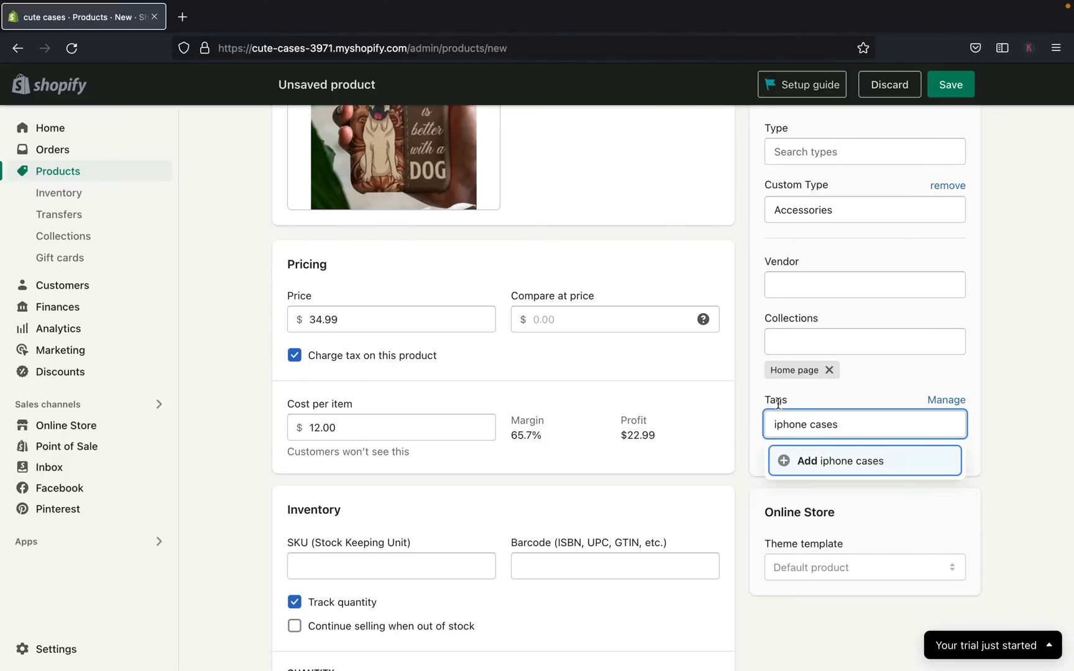
{"action": "left_click", "coordinate": [787, 461]}
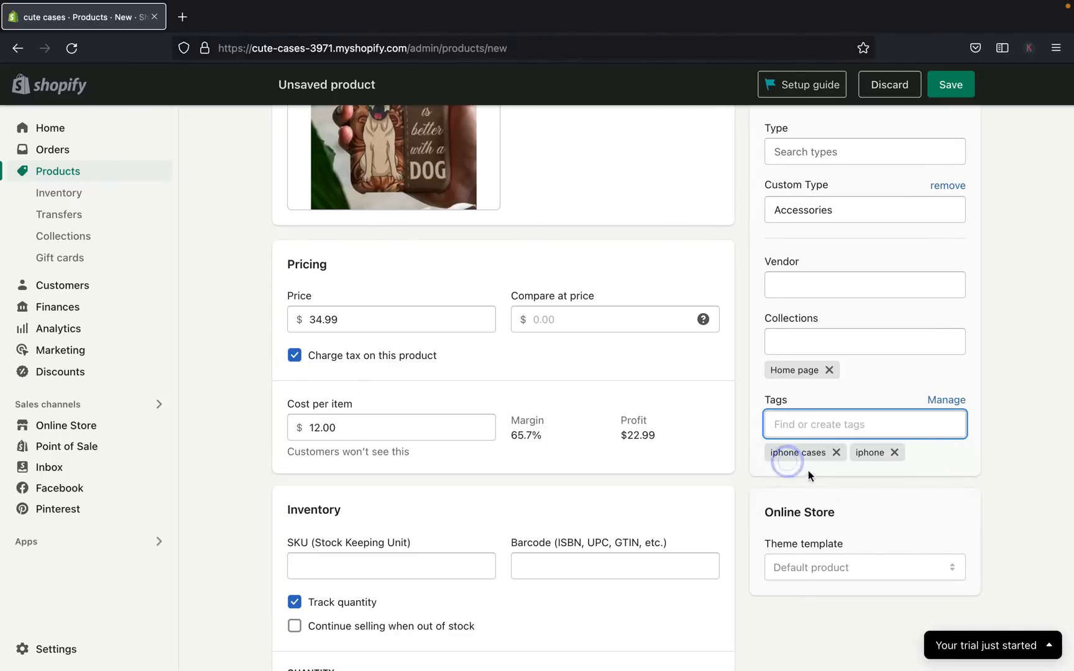
- Enter "leather" as the text of a third product tag
{"action": "left_click", "coordinate": [806, 427]}
{"action": "type", "text": "leather"}
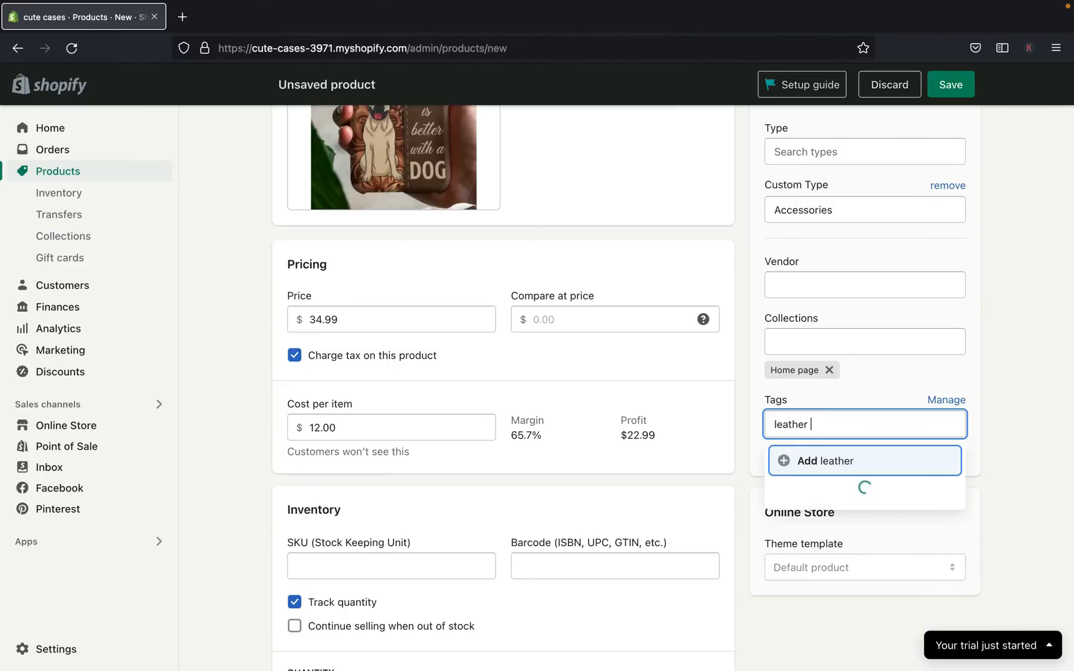
- Add "leather case" as a tag on the new product
{"action": "type", "text": " case"}
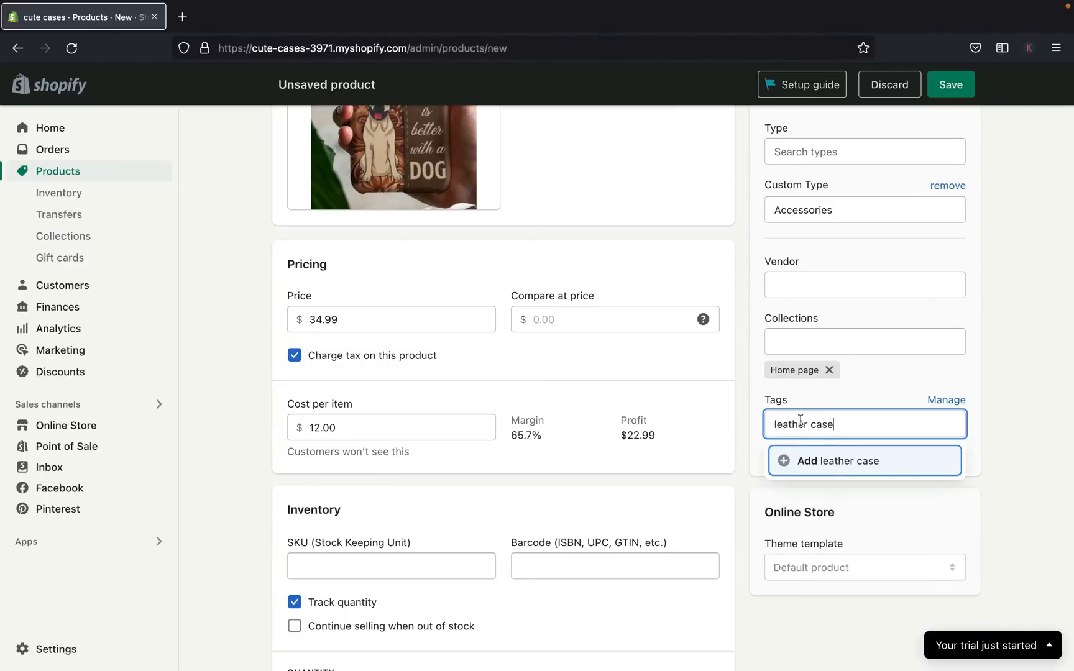
{"action": "left_click", "coordinate": [786, 468]}
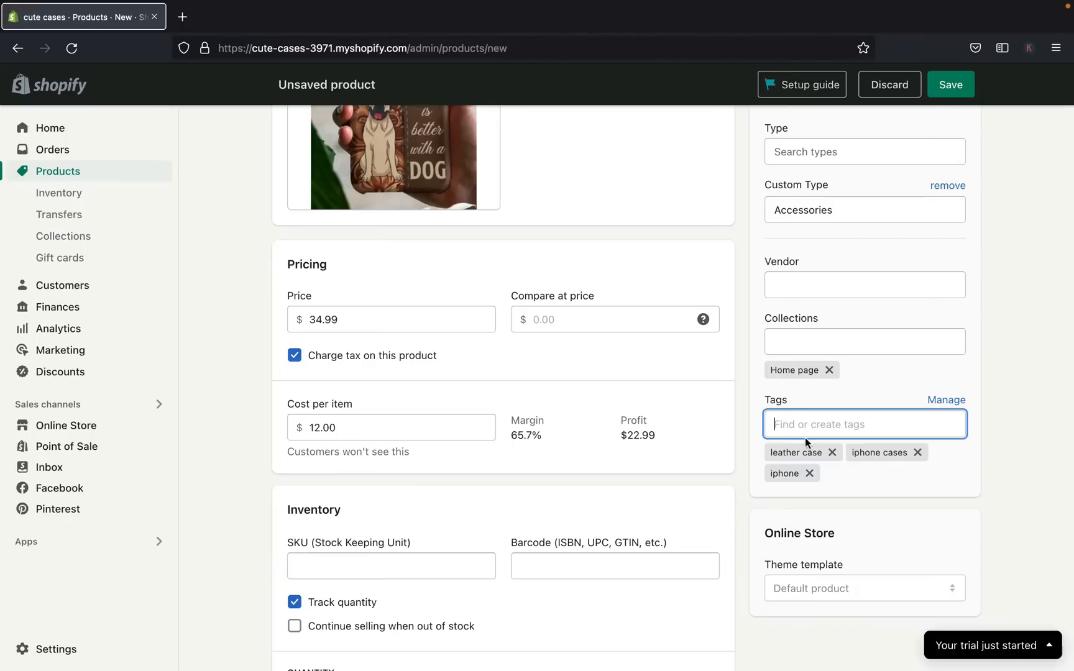
- Review the new product's details, from title, sales channels and pricing to organization, variants and search engine listing
{"action": "scroll", "coordinate": [805, 437], "scroll_direction": "up", "scroll_amount": 7}
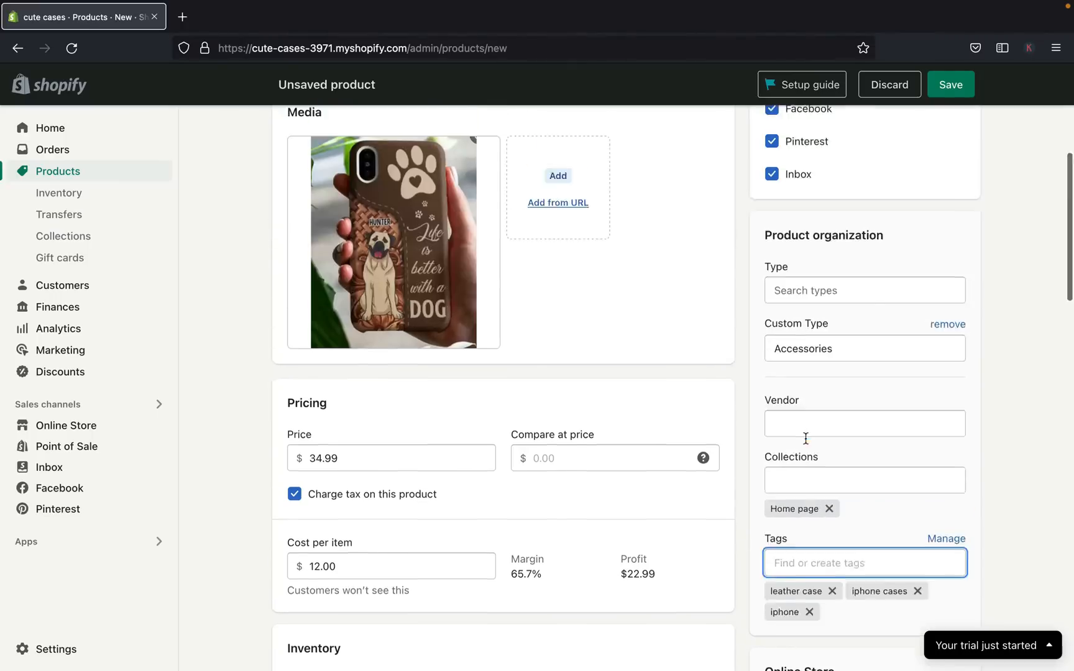
{"action": "scroll", "coordinate": [806, 444], "scroll_direction": "down", "scroll_amount": 10}
{"action": "scroll", "coordinate": [806, 445], "scroll_direction": "up", "scroll_amount": 7}
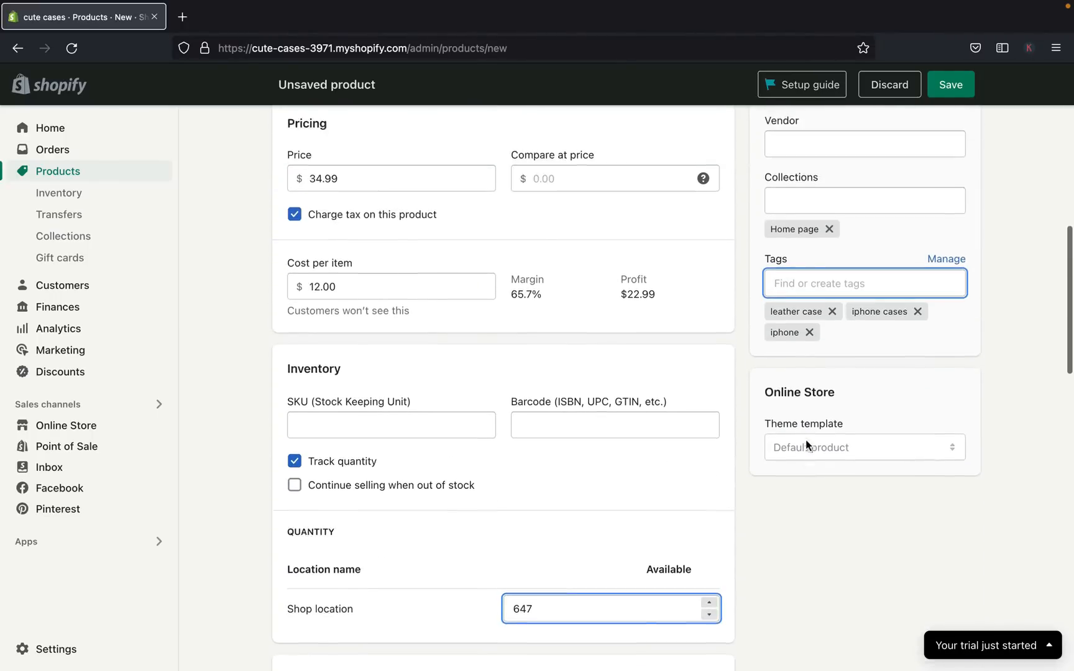
{"action": "scroll", "coordinate": [807, 444], "scroll_direction": "down", "scroll_amount": 2}
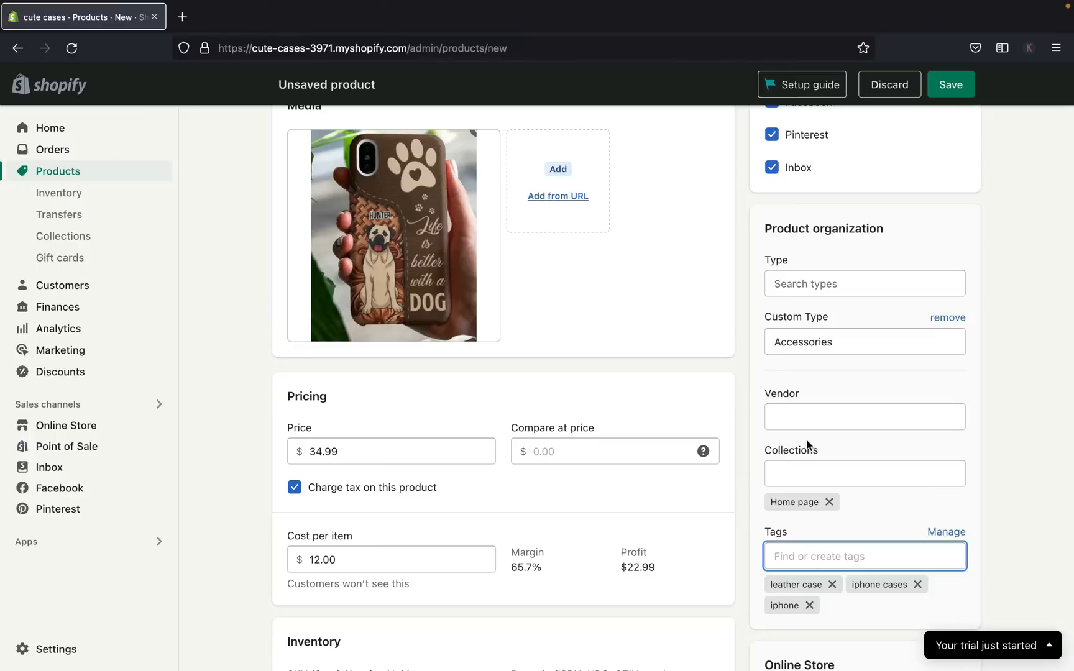
{"action": "scroll", "coordinate": [807, 445], "scroll_direction": "up", "scroll_amount": 5}
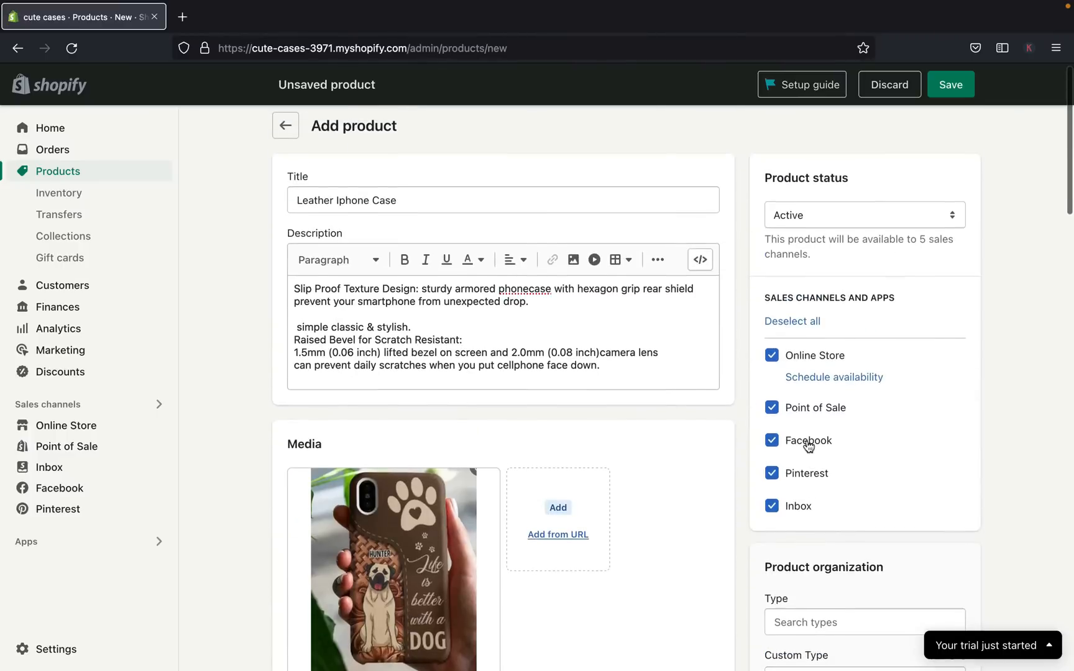
{"action": "scroll", "coordinate": [807, 445], "scroll_direction": "down", "scroll_amount": 2}
{"action": "scroll", "coordinate": [807, 445], "scroll_direction": "up", "scroll_amount": 2}
{"action": "scroll", "coordinate": [807, 445], "scroll_direction": "up", "scroll_amount": 1}
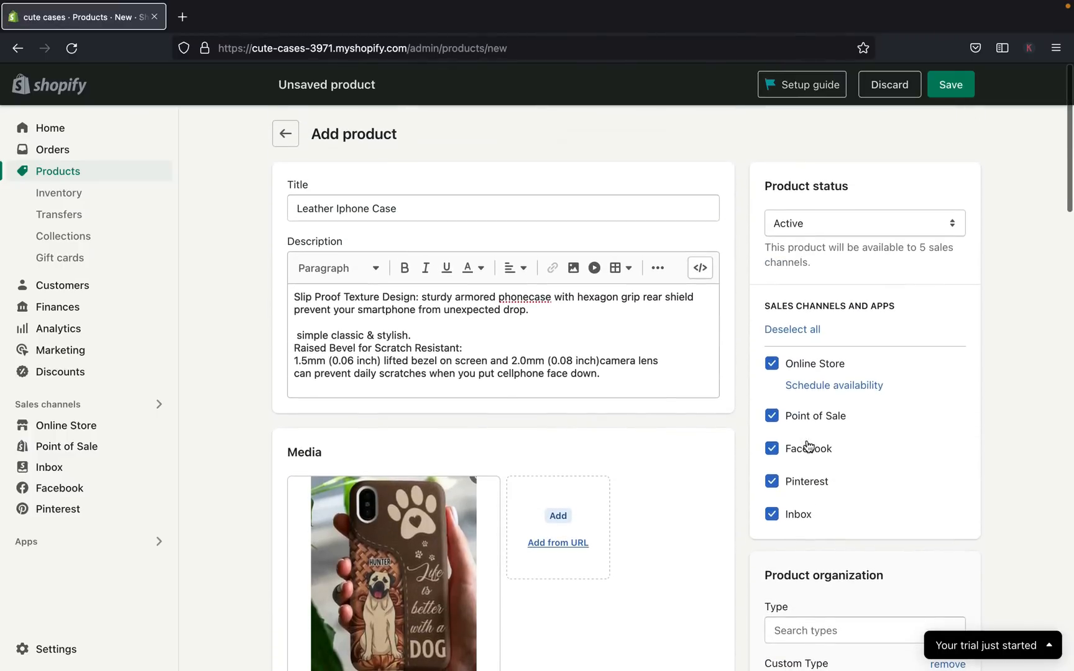
{"action": "scroll", "coordinate": [807, 445], "scroll_direction": "down", "scroll_amount": 10}
{"action": "scroll", "coordinate": [807, 445], "scroll_direction": "down", "scroll_amount": 15}
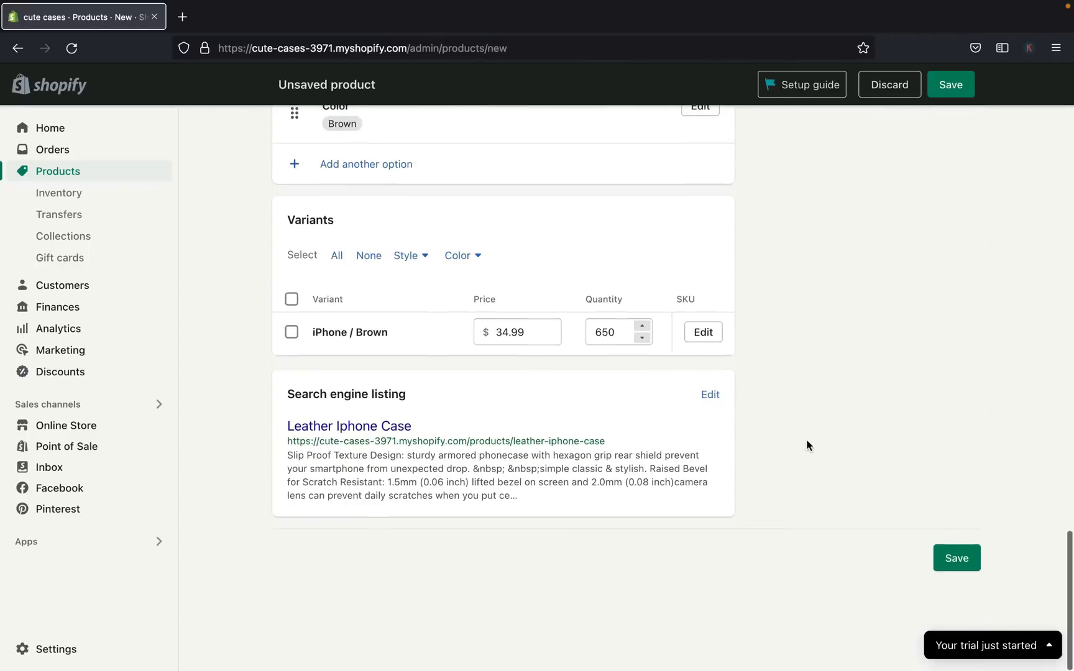
{"action": "scroll", "coordinate": [807, 445], "scroll_direction": "up", "scroll_amount": 20}
{"action": "scroll", "coordinate": [808, 445], "scroll_direction": "down", "scroll_amount": 1}
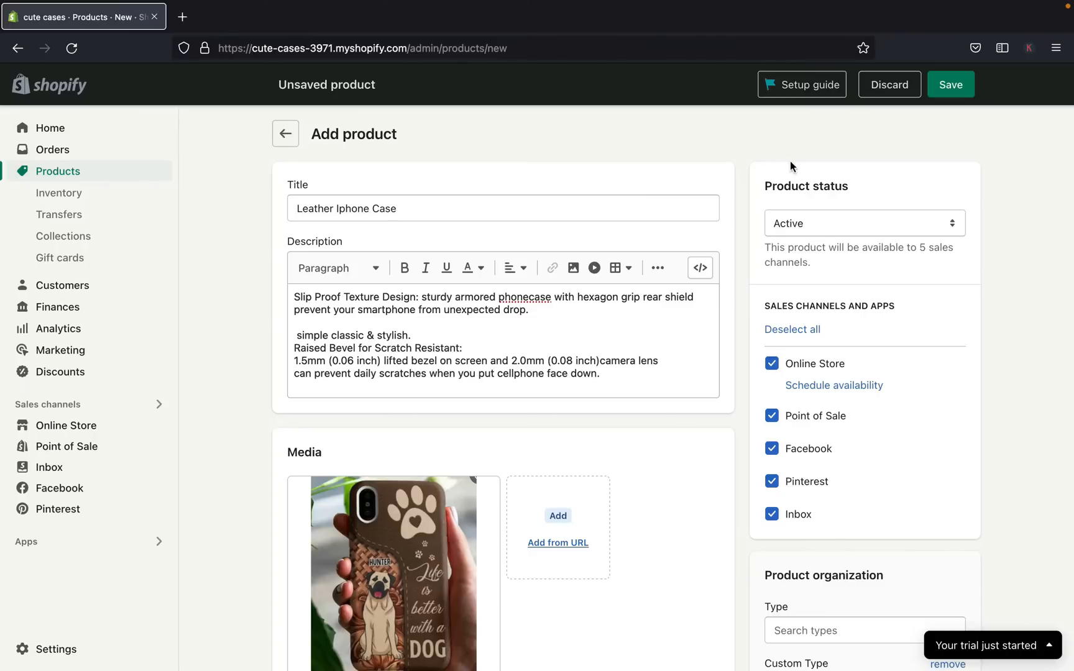
- Save the new Leather Iphone Case product and return to the product list
{"action": "left_click", "coordinate": [942, 87]}
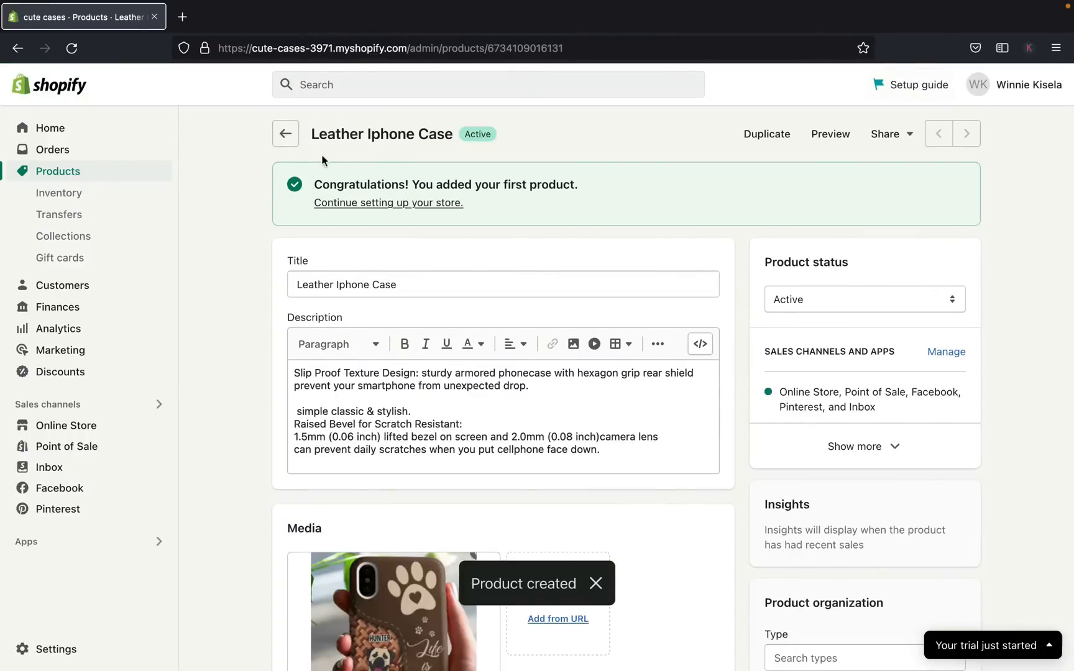
{"action": "left_click", "coordinate": [286, 135]}
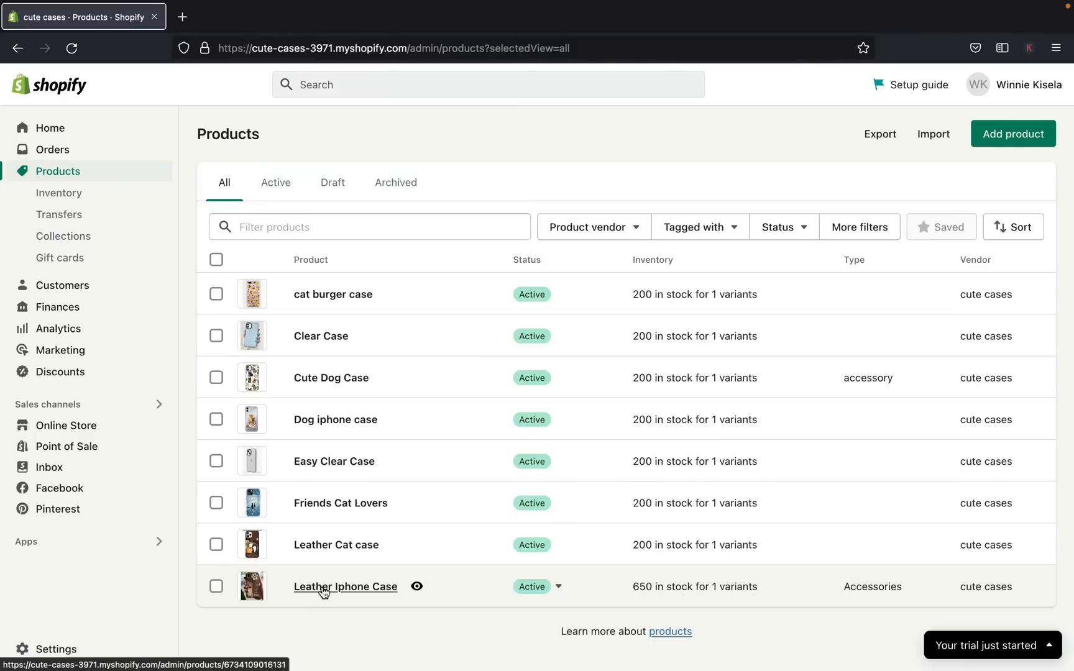
- Start a new product collection and title it "Leather iphone Cases"
{"action": "left_click", "coordinate": [89, 241]}
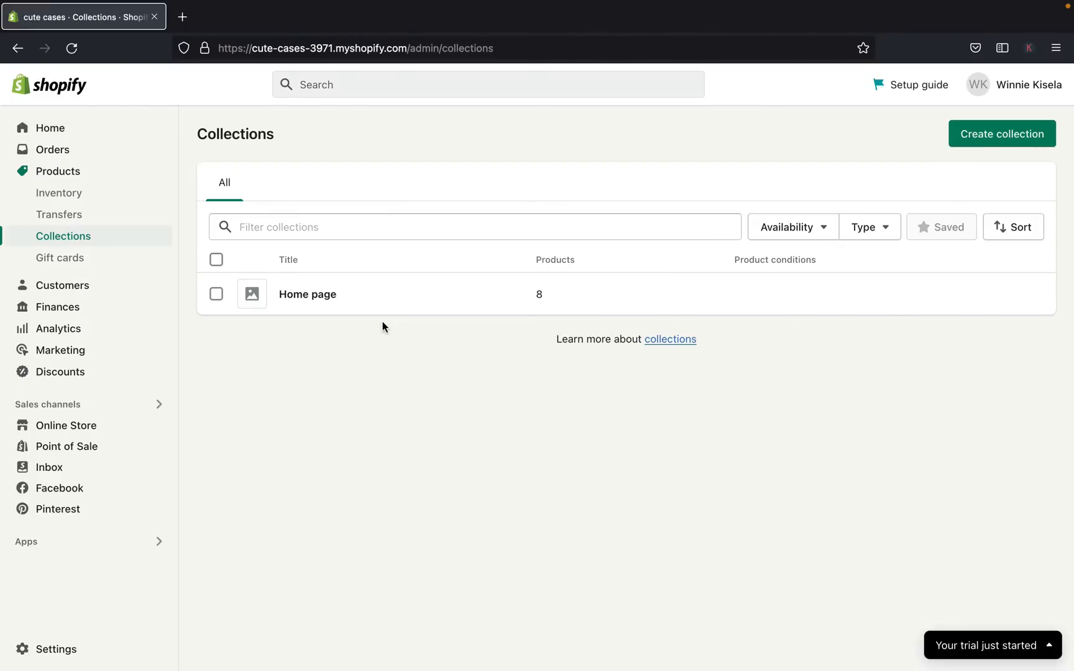
{"action": "left_click", "coordinate": [985, 137]}
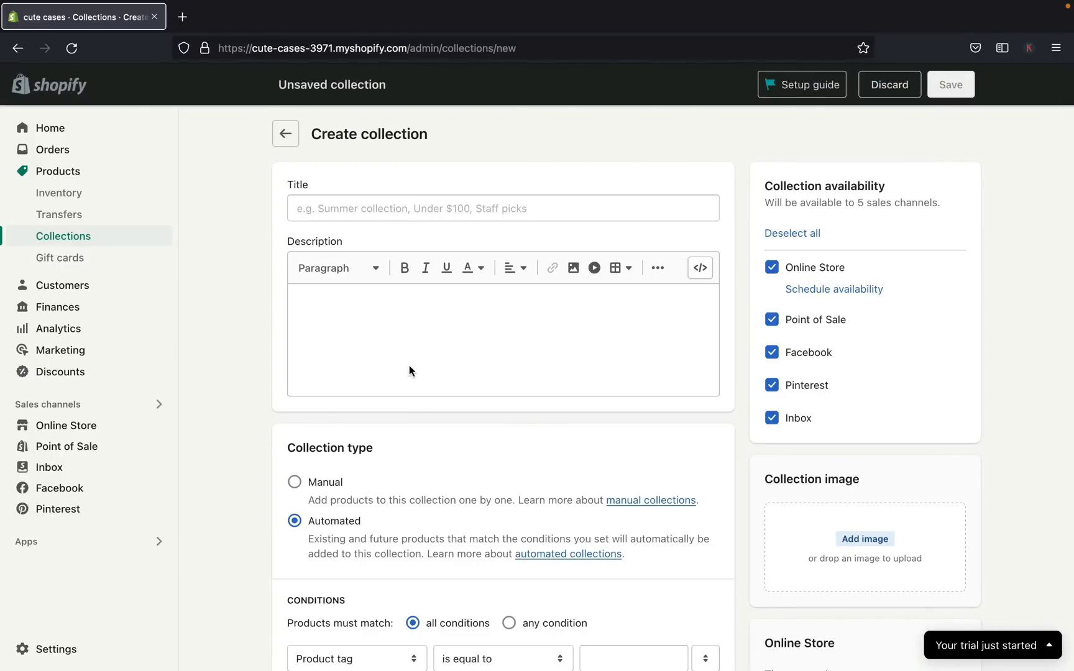
{"action": "scroll", "coordinate": [408, 371], "scroll_direction": "down", "scroll_amount": 5}
{"action": "scroll", "coordinate": [409, 371], "scroll_direction": "up", "scroll_amount": 5}
{"action": "scroll", "coordinate": [409, 371], "scroll_direction": "down", "scroll_amount": 1}
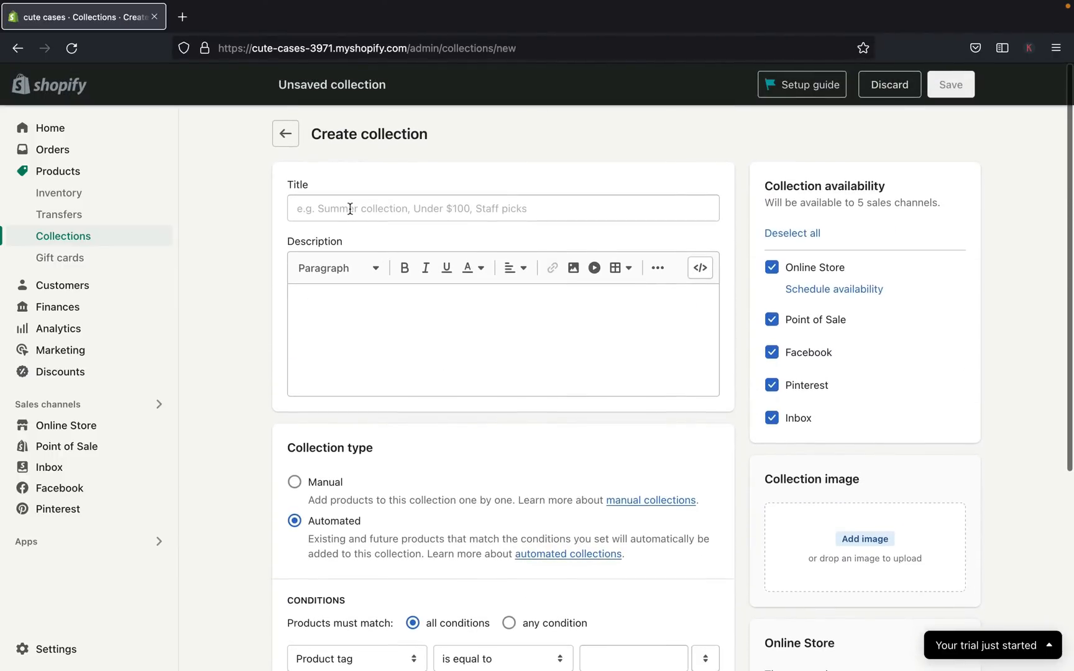
{"action": "left_click", "coordinate": [350, 209]}
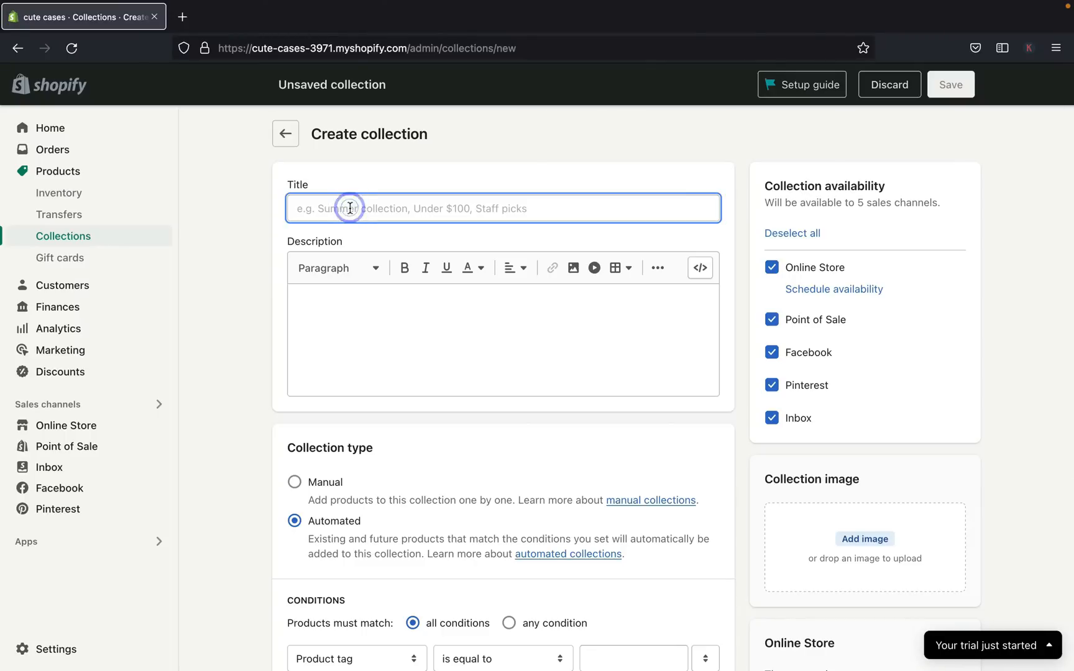
{"action": "type", "text": "L"}
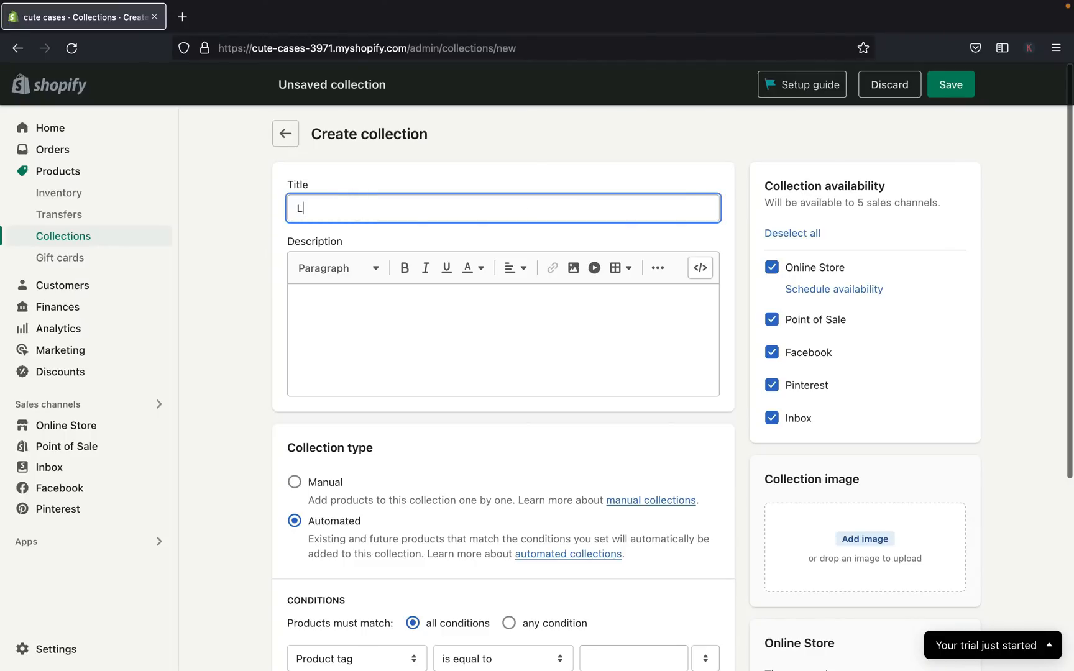
{"action": "type", "text": "eather "}
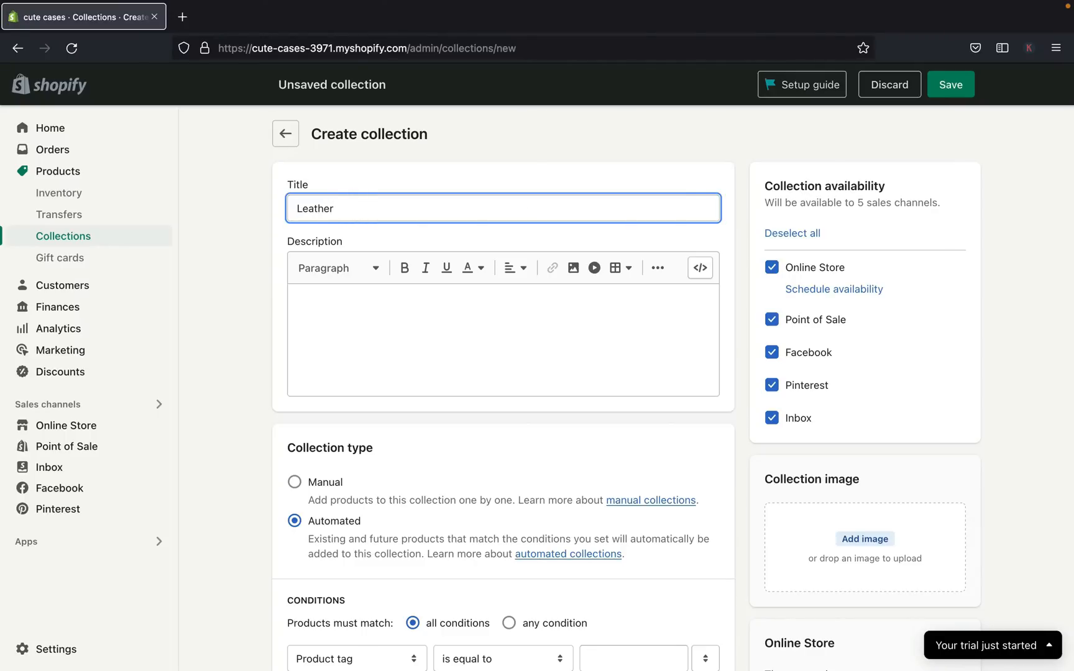
{"action": "type", "text": "C"}
{"action": "key", "text": "BackSpace"}
{"action": "type", "text": "iphone Cases"}
{"action": "left_click", "coordinate": [361, 322]}
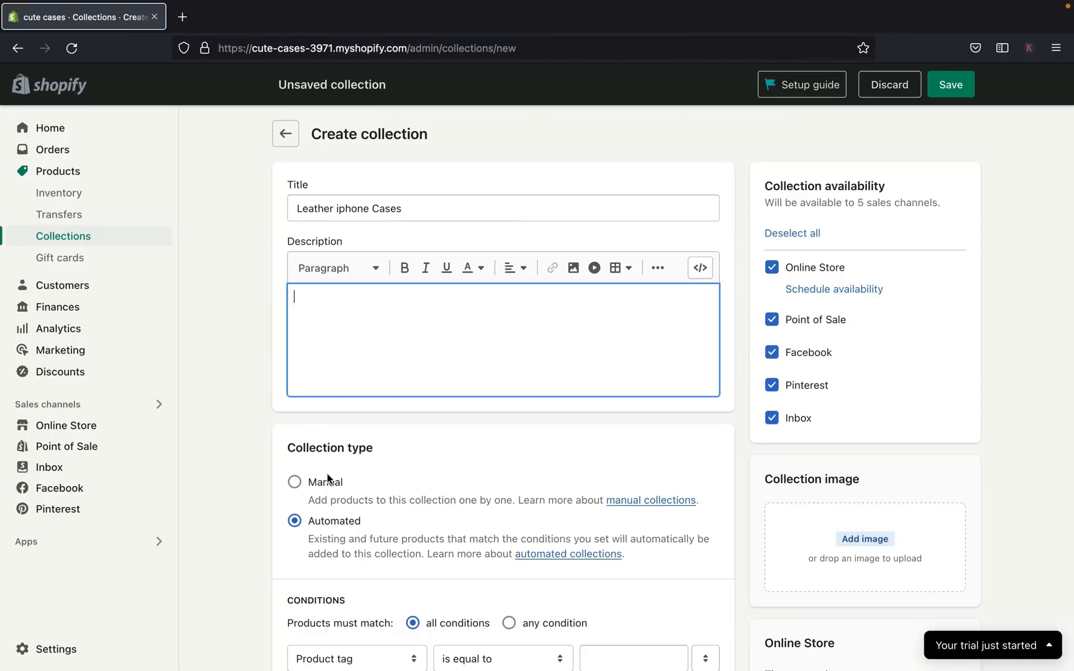
- Examine the collection type settings and the product attributes available for automated conditions
{"action": "scroll", "coordinate": [348, 519], "scroll_direction": "down", "scroll_amount": 2}
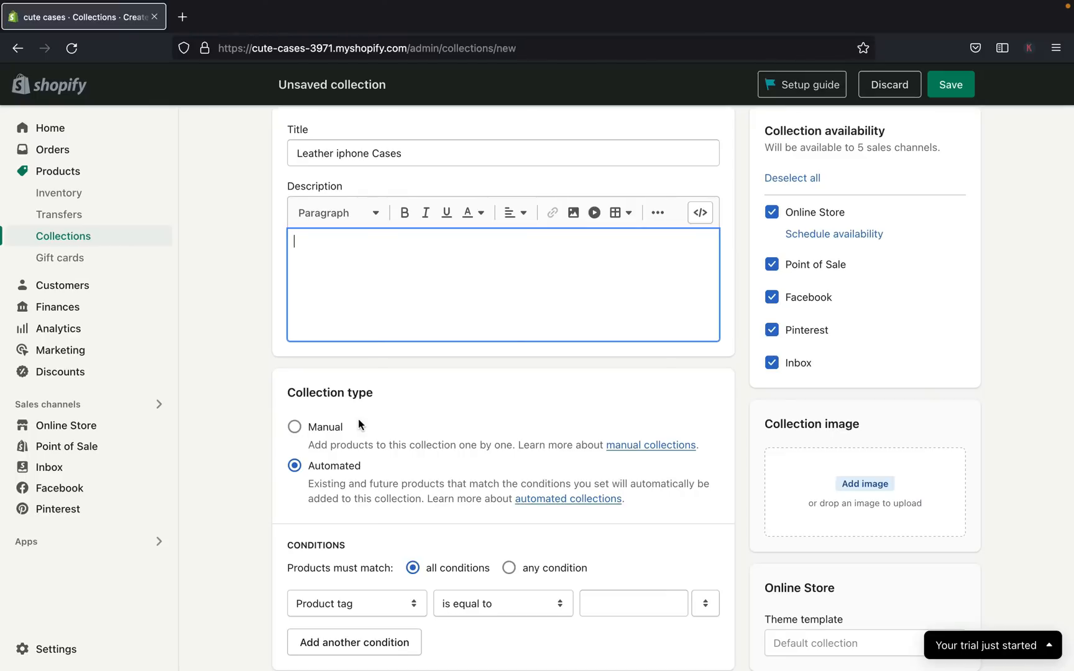
{"action": "scroll", "coordinate": [379, 478], "scroll_direction": "down", "scroll_amount": 2}
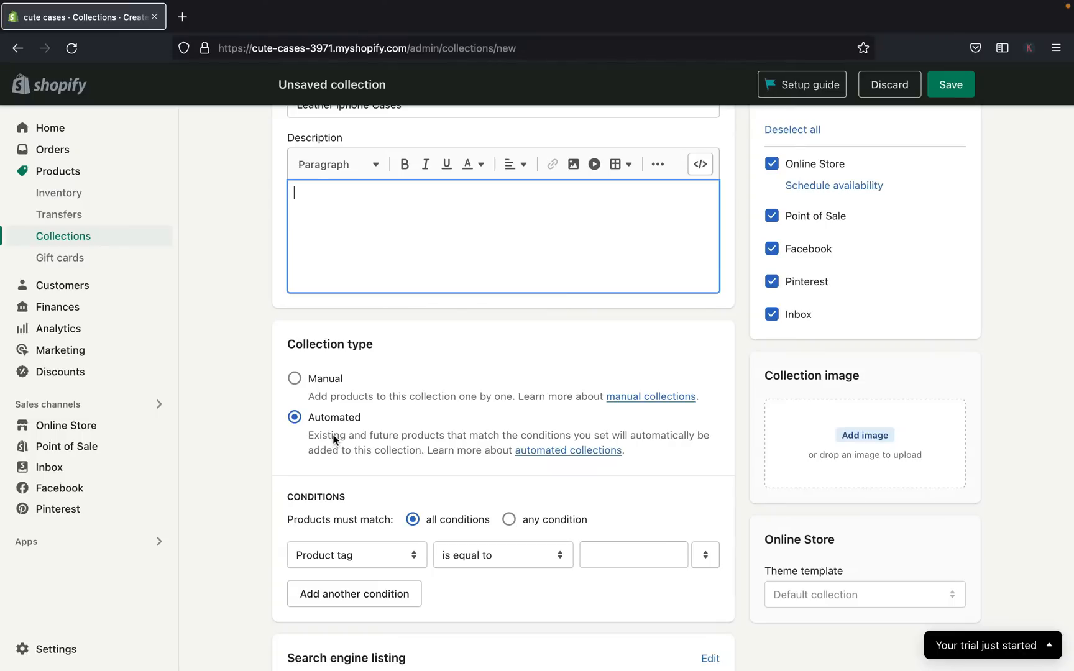
{"action": "scroll", "coordinate": [334, 440], "scroll_direction": "down", "scroll_amount": 1}
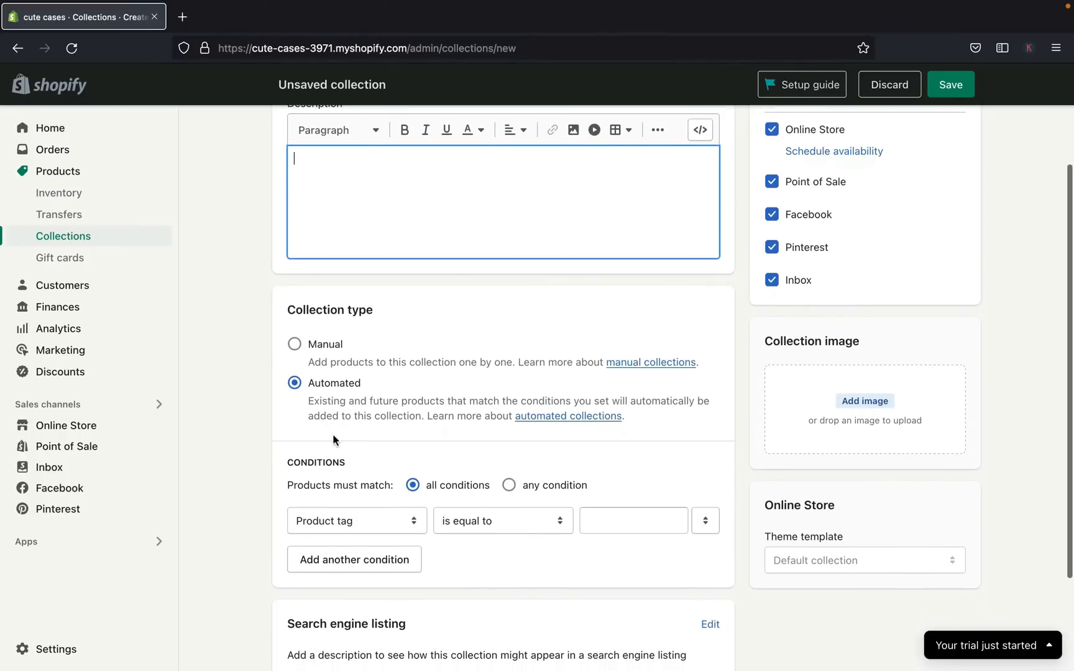
{"action": "scroll", "coordinate": [335, 440], "scroll_direction": "down", "scroll_amount": 3}
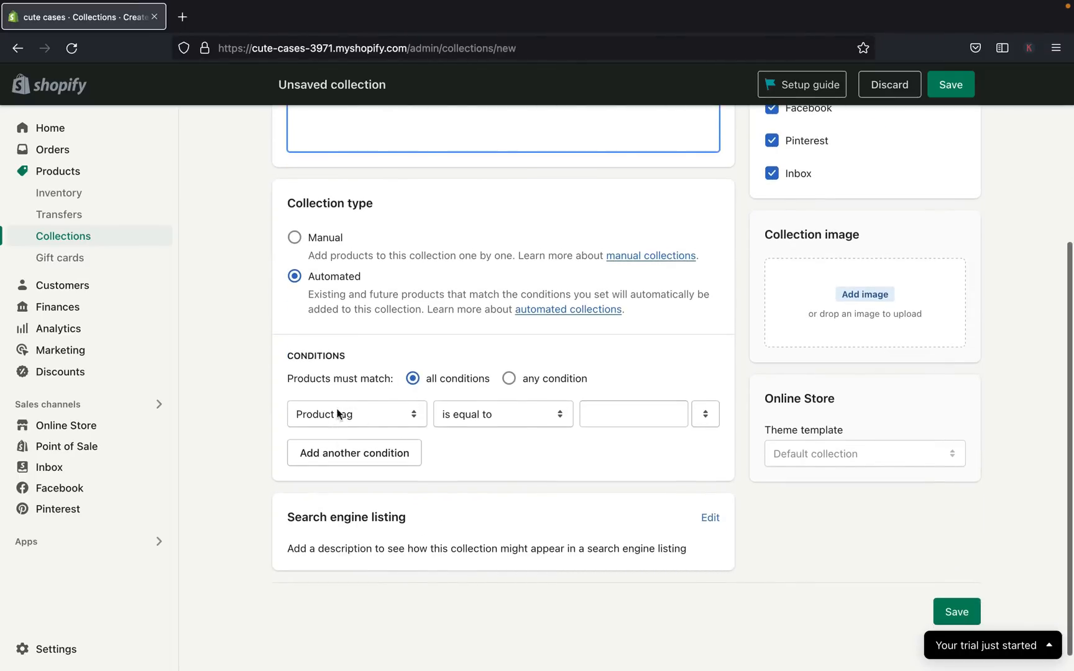
{"action": "left_click", "coordinate": [416, 416]}
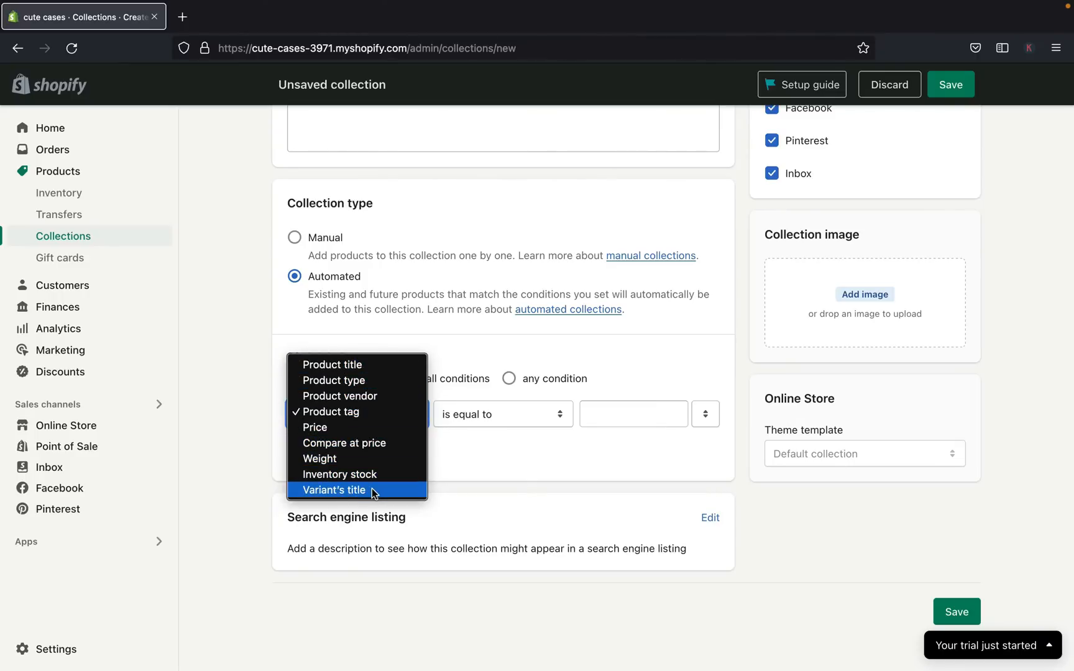
{"action": "left_click", "coordinate": [458, 468]}
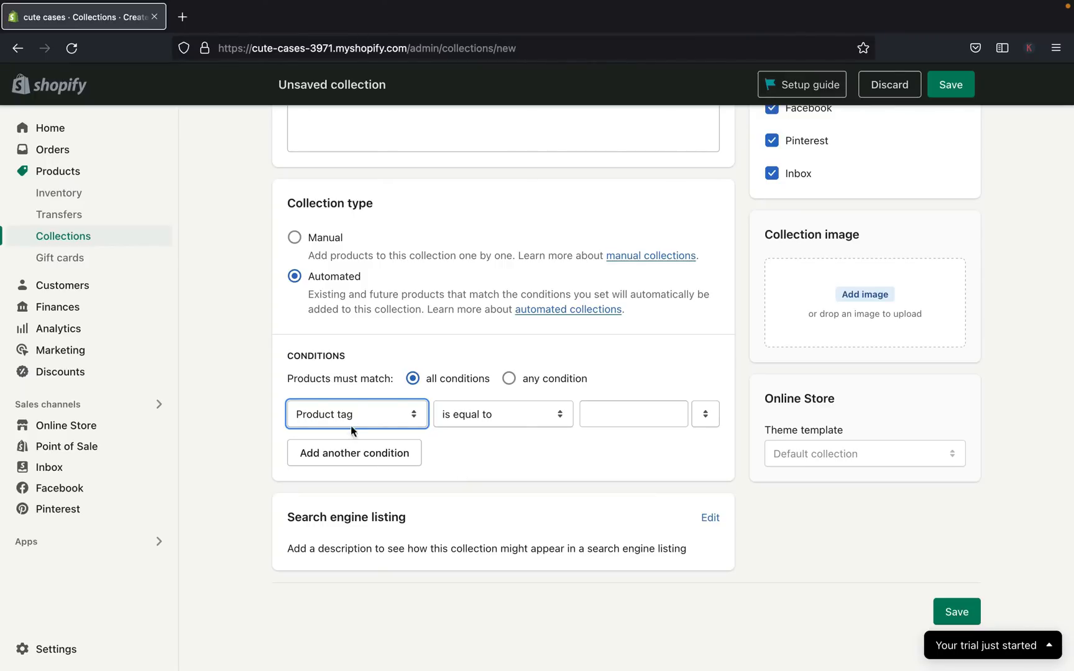
{"action": "left_click", "coordinate": [418, 415]}
{"action": "left_click", "coordinate": [403, 416]}
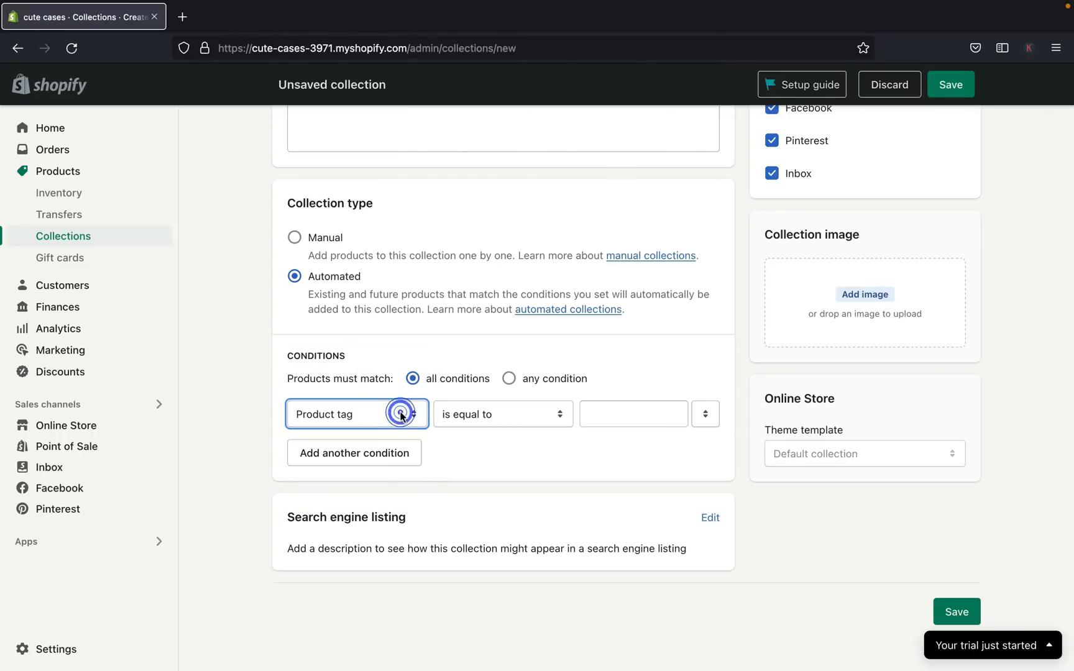
{"action": "left_click", "coordinate": [406, 416]}
{"action": "left_click", "coordinate": [452, 447]}
- Set the first collection condition to product tag is equal to "iphone"
{"action": "left_click", "coordinate": [614, 418]}
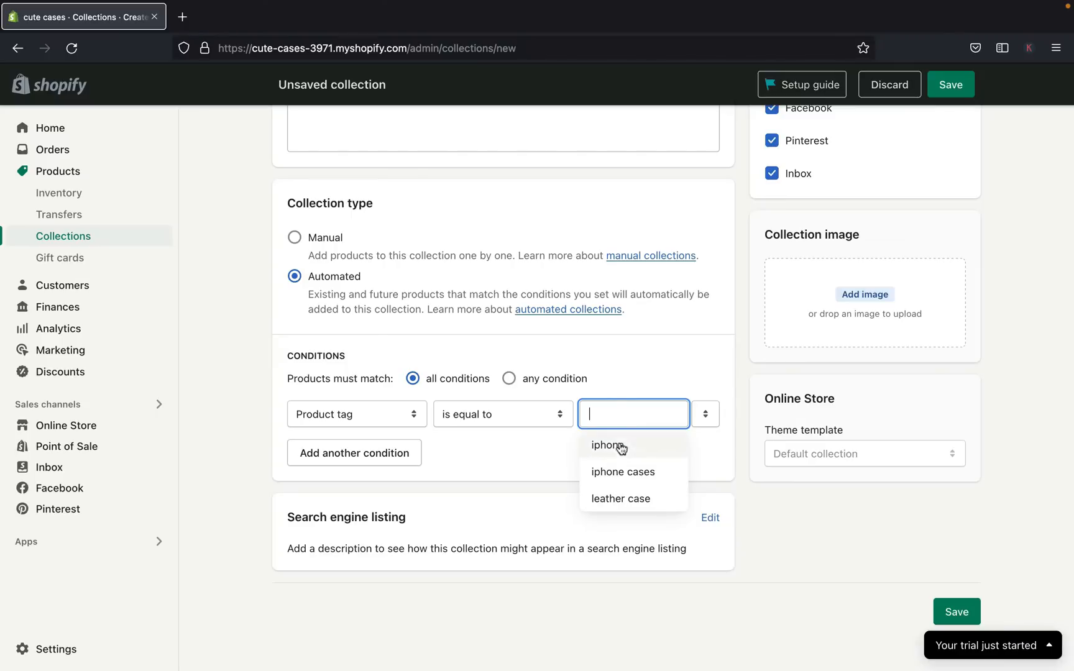
{"action": "type", "text": "ipho"}
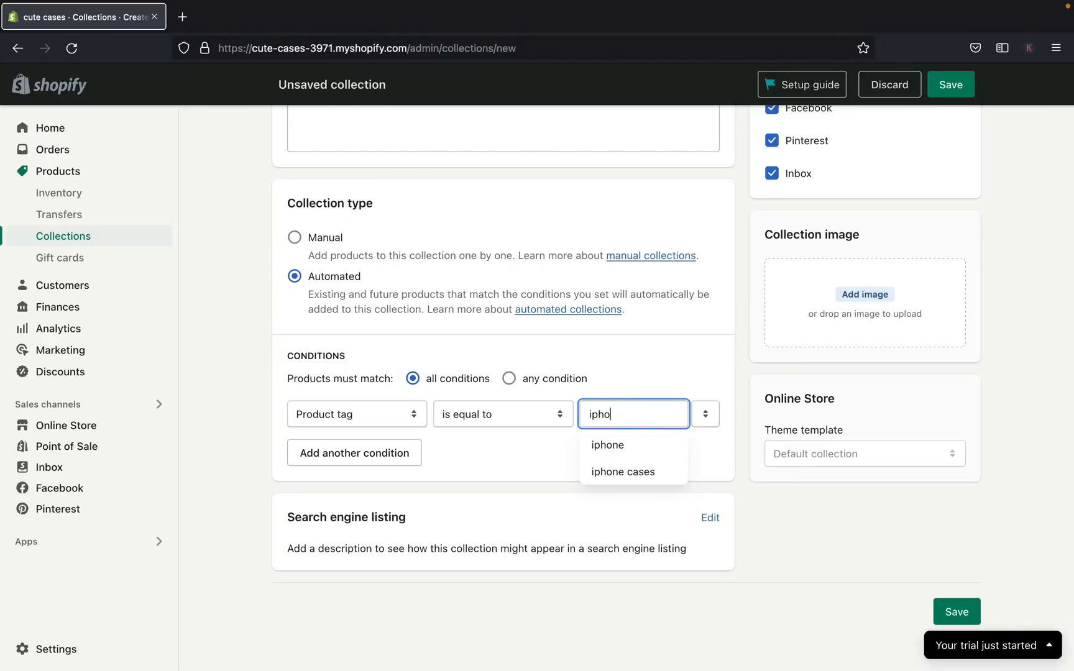
{"action": "type", "text": "ne"}
{"action": "left_click", "coordinate": [606, 445]}
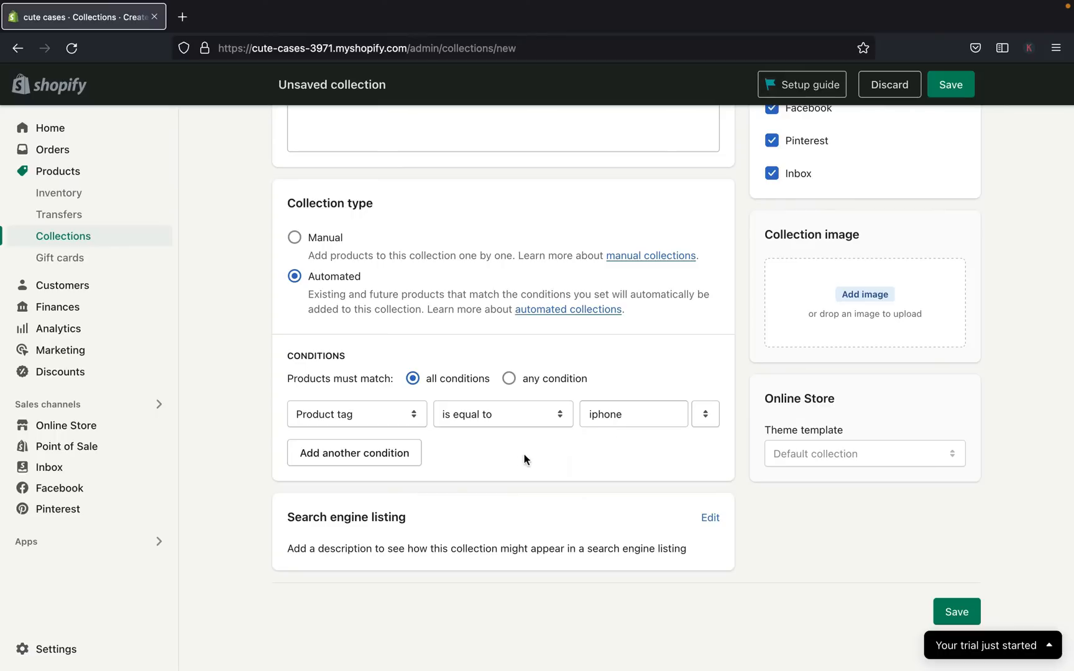
- Add a second collection condition with product tag is equal to "leather case"
{"action": "left_click", "coordinate": [385, 455]}
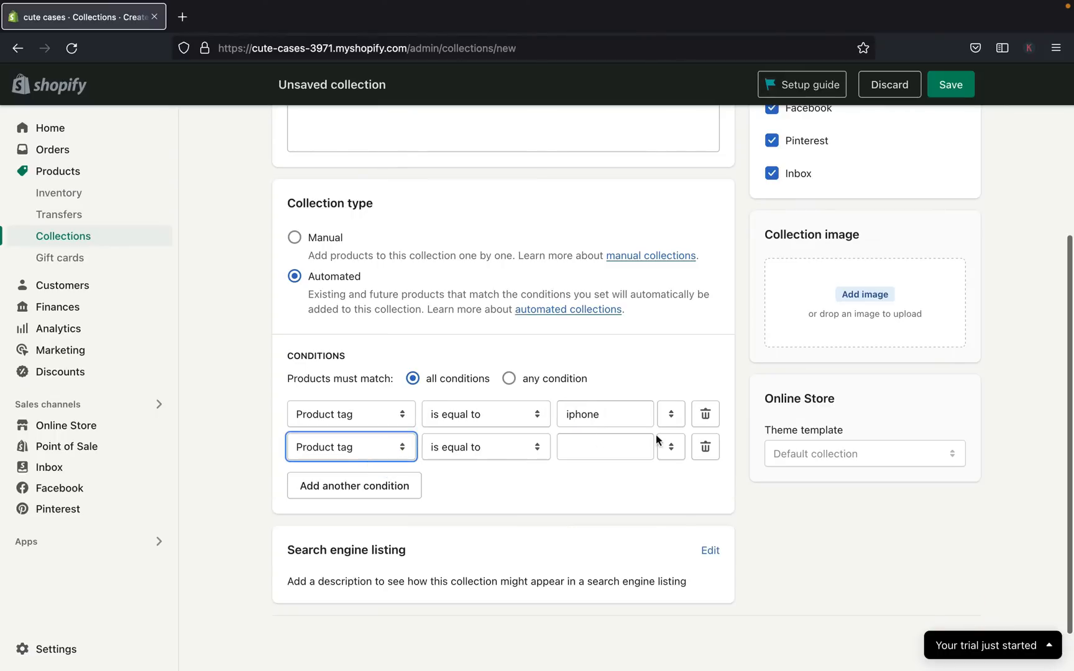
{"action": "left_click", "coordinate": [622, 457]}
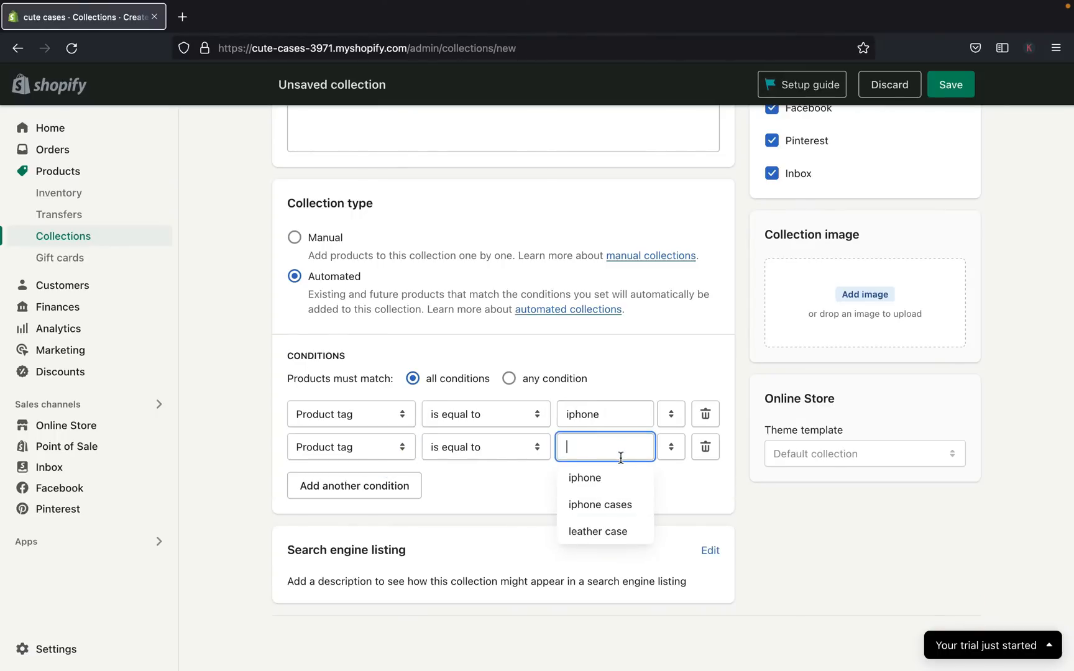
{"action": "type", "text": "Leather"}
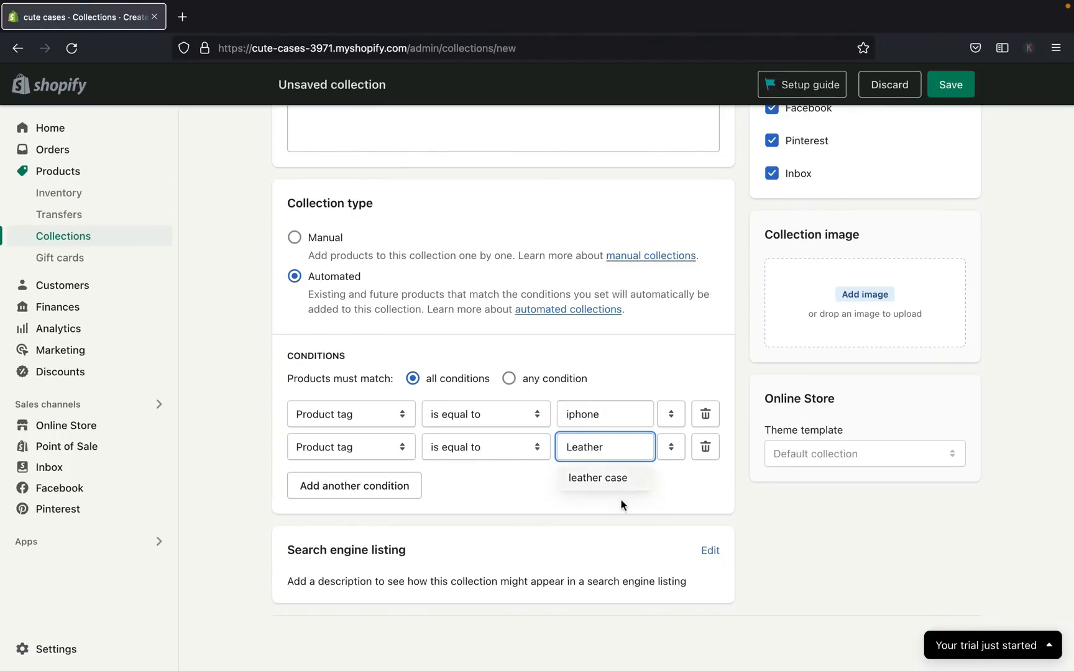
{"action": "left_click", "coordinate": [615, 481]}
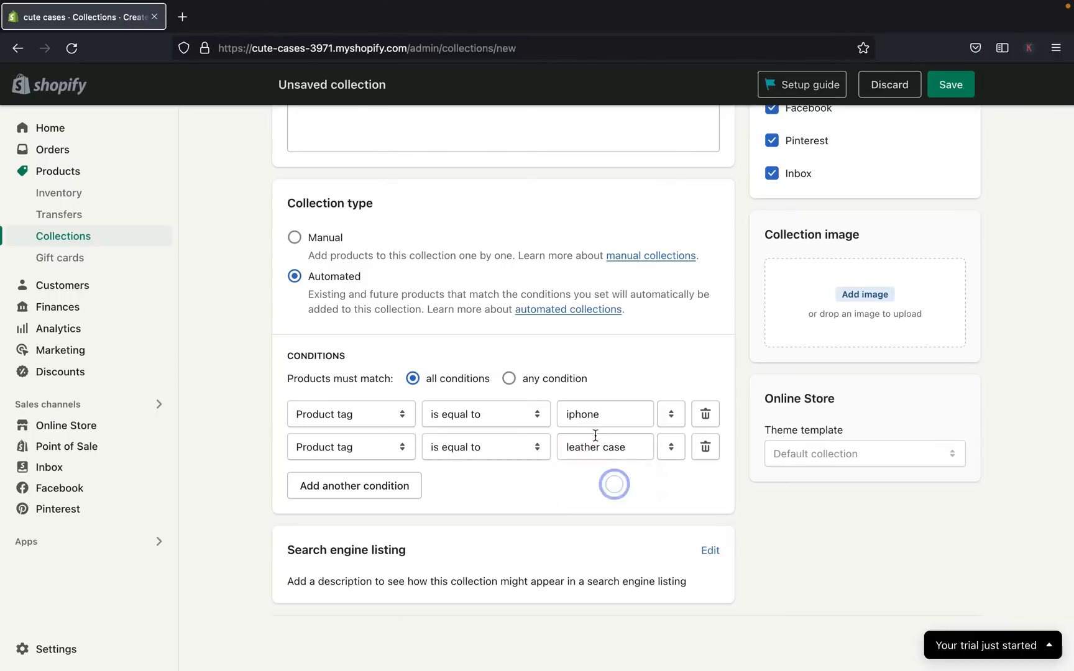
- Set the automated collection to include products that match any condition
{"action": "left_click", "coordinate": [510, 379]}
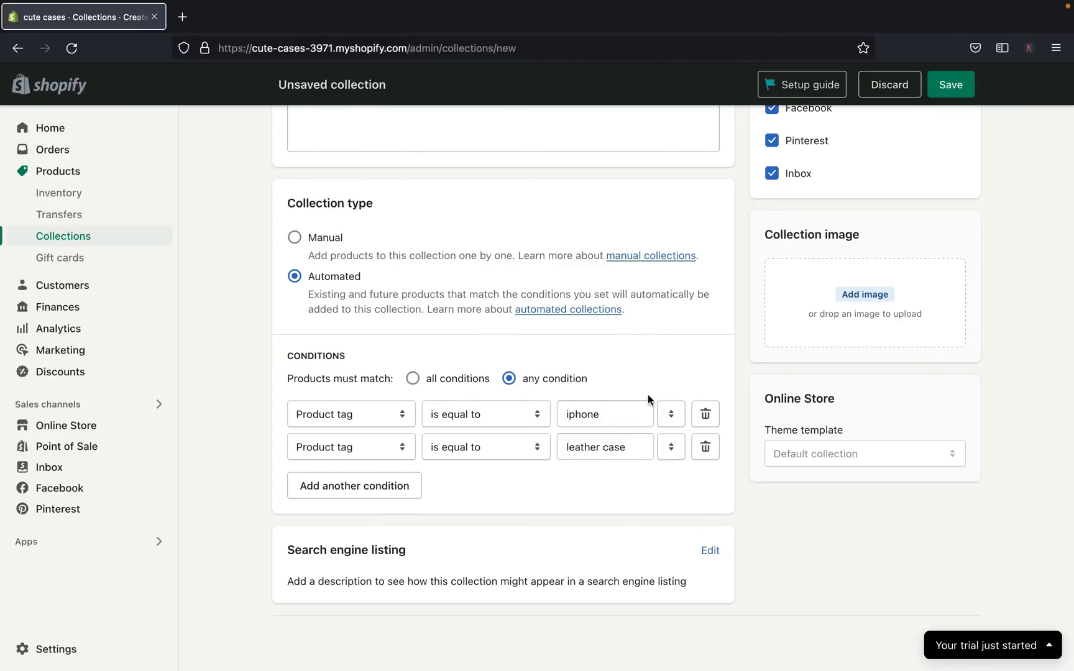
{"action": "scroll", "coordinate": [648, 394], "scroll_direction": "up", "scroll_amount": 2}
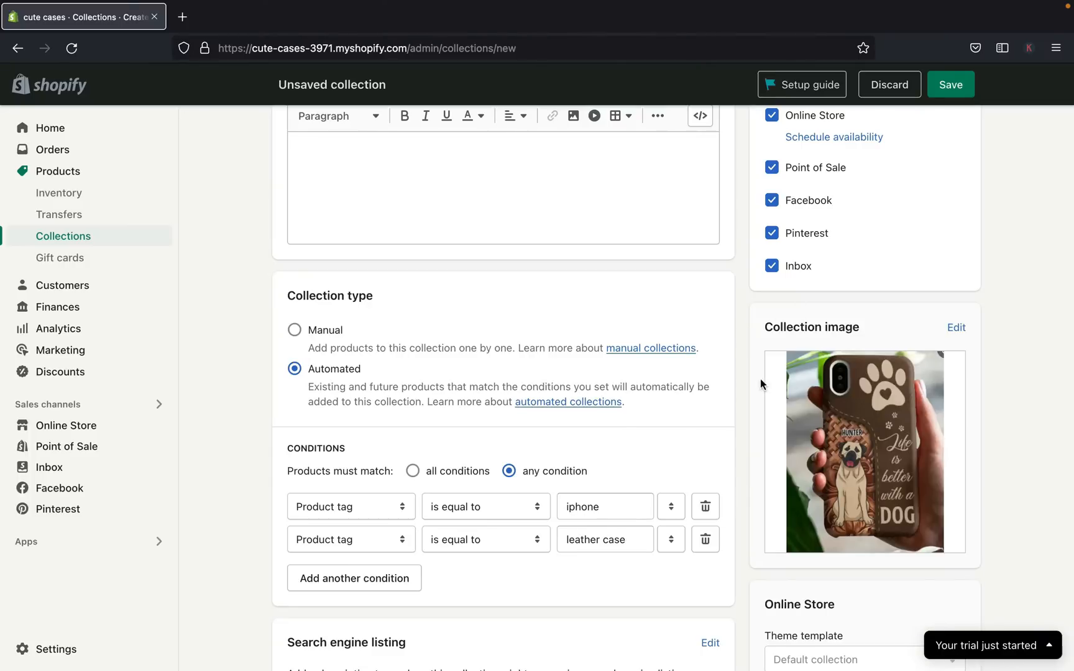
{"action": "scroll", "coordinate": [761, 384], "scroll_direction": "up", "scroll_amount": 3}
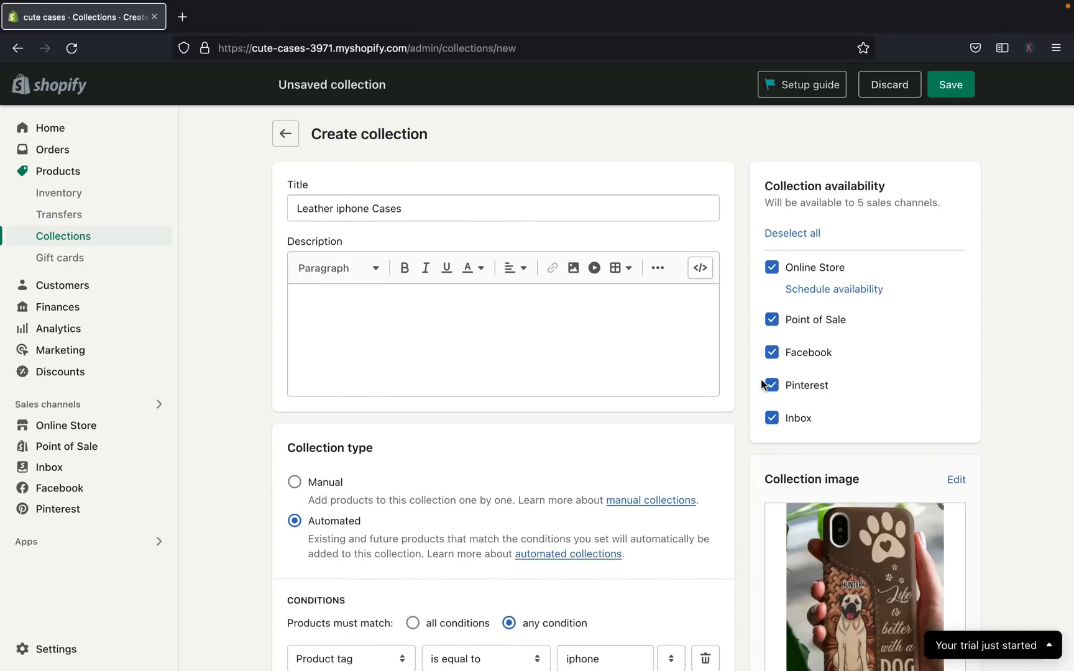
- Save the Leather iphone Cases collection and return to the list of collections
{"action": "scroll", "coordinate": [761, 383], "scroll_direction": "down", "scroll_amount": 1}
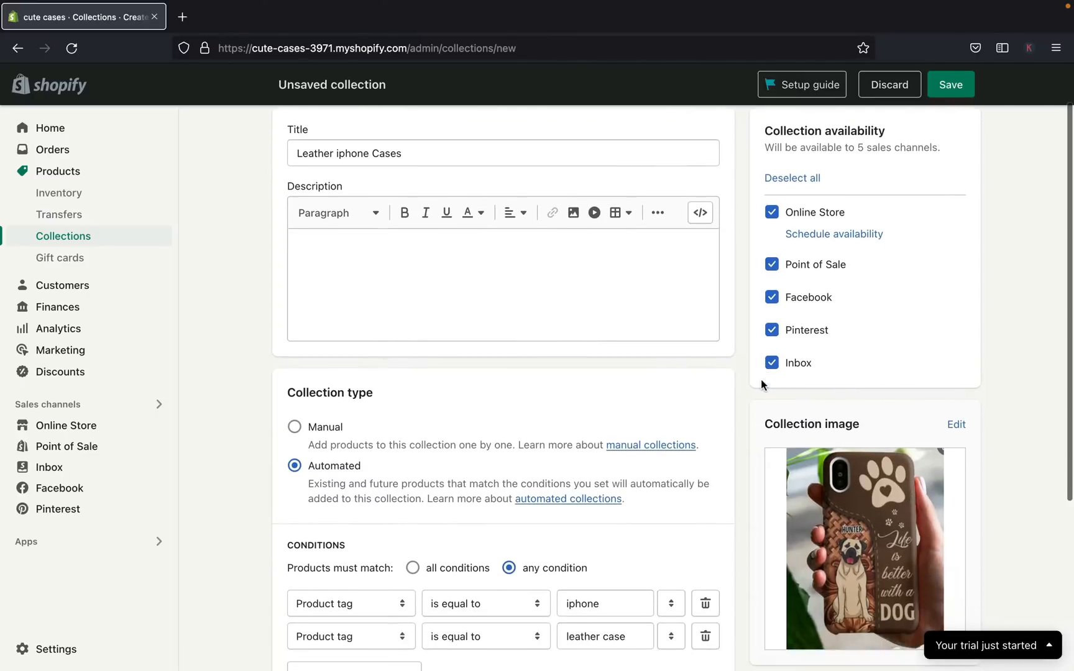
{"action": "scroll", "coordinate": [761, 384], "scroll_direction": "up", "scroll_amount": 1}
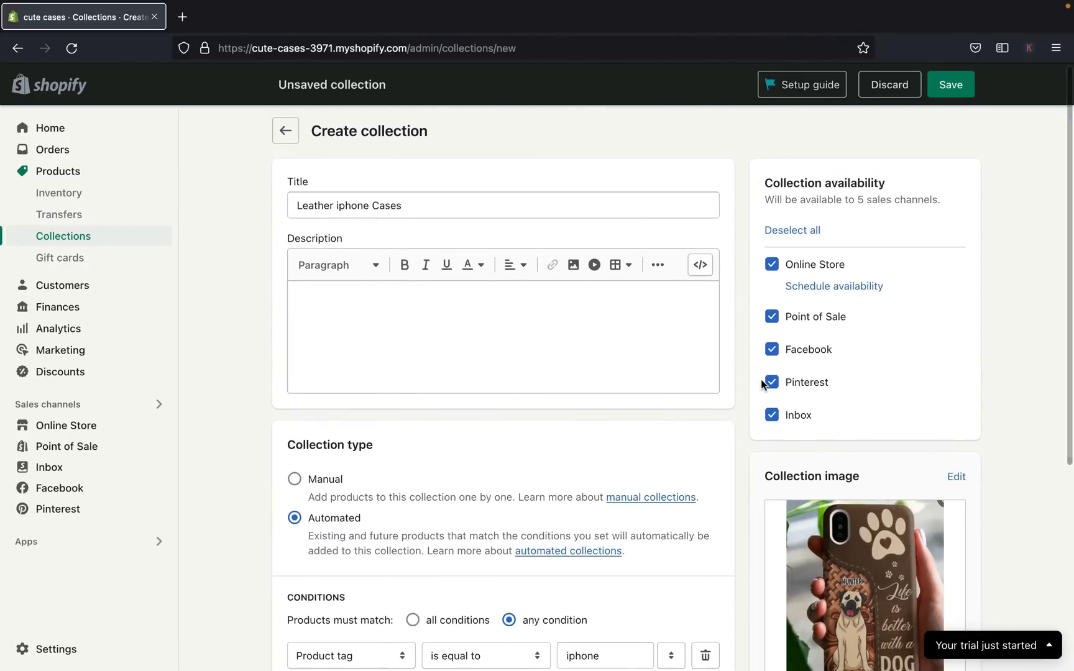
{"action": "scroll", "coordinate": [762, 384], "scroll_direction": "down", "scroll_amount": 1}
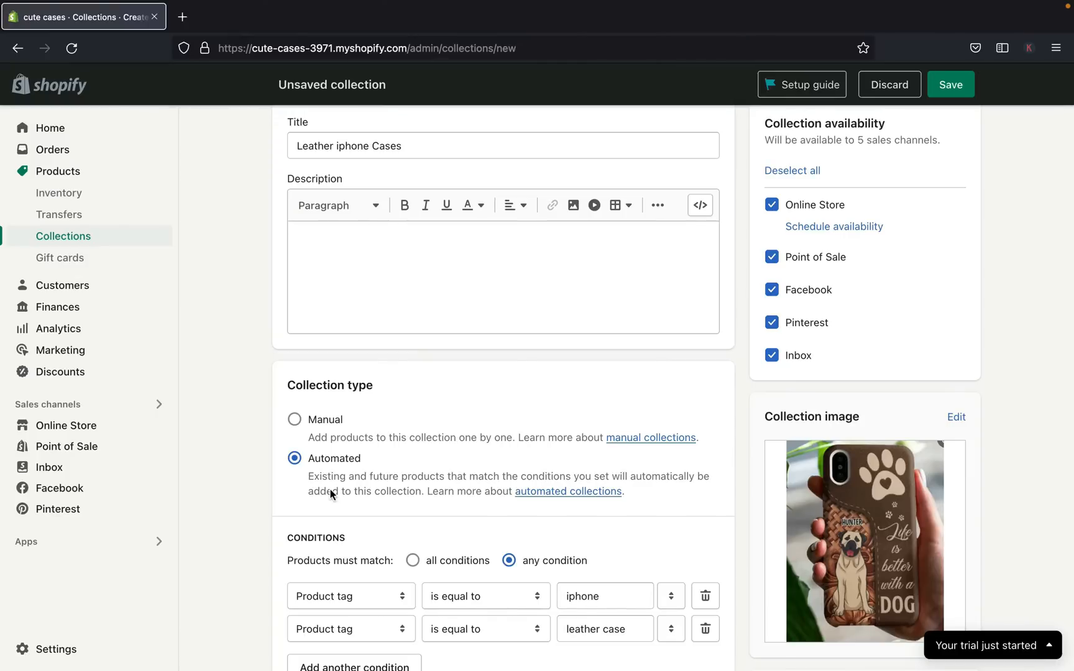
{"action": "scroll", "coordinate": [330, 489], "scroll_direction": "down", "scroll_amount": 4}
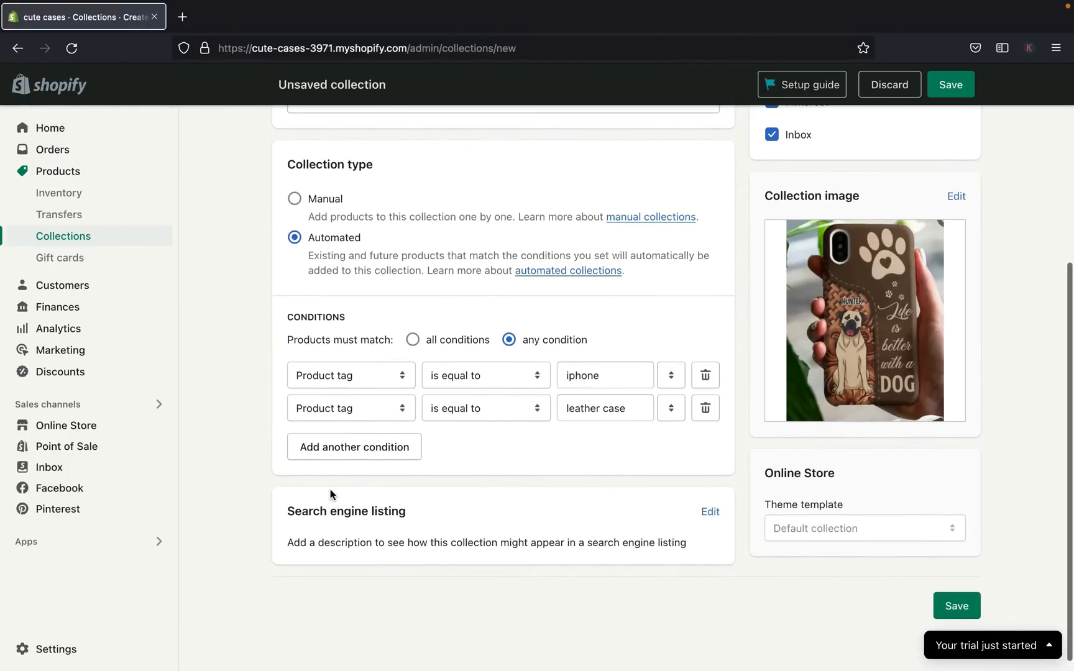
{"action": "scroll", "coordinate": [330, 489], "scroll_direction": "up", "scroll_amount": 5}
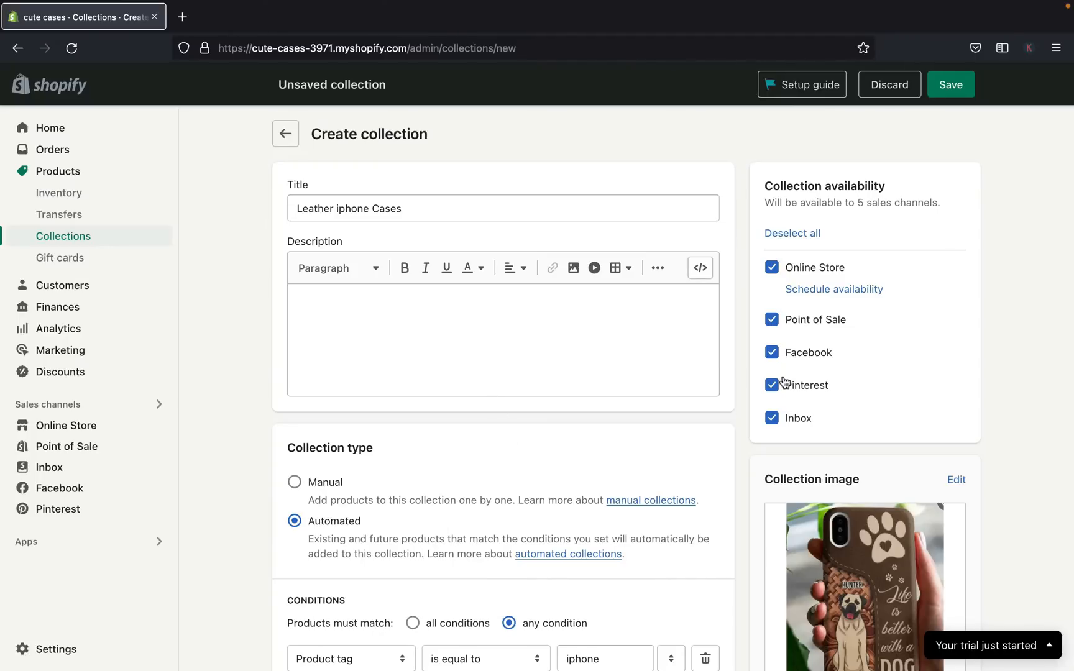
{"action": "scroll", "coordinate": [738, 263], "scroll_direction": "down", "scroll_amount": 5}
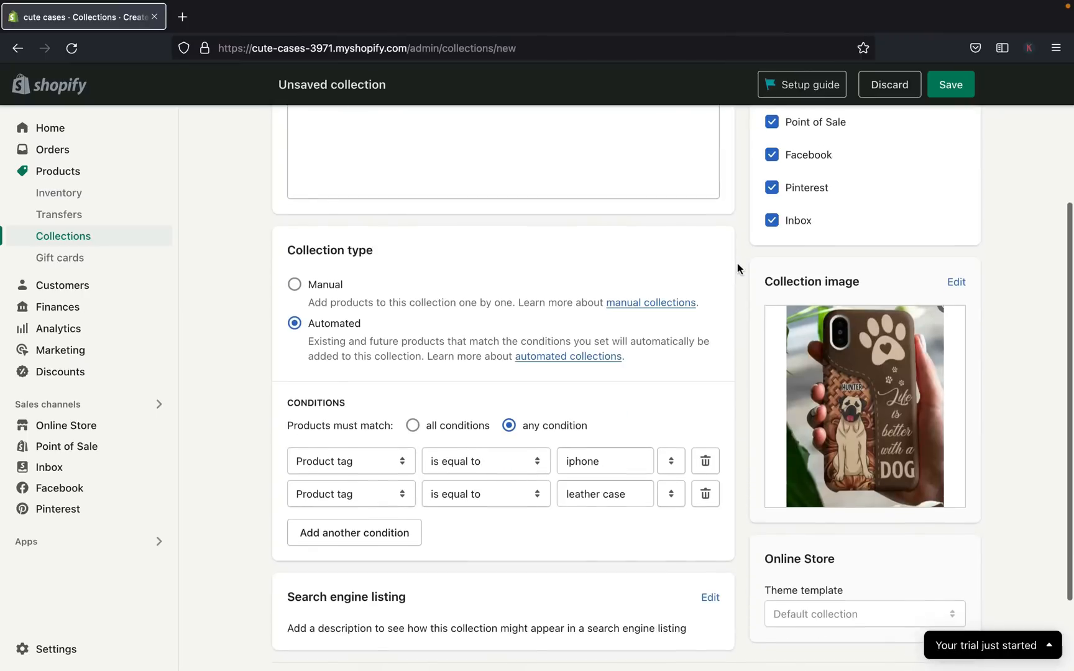
{"action": "scroll", "coordinate": [738, 263], "scroll_direction": "up", "scroll_amount": 5}
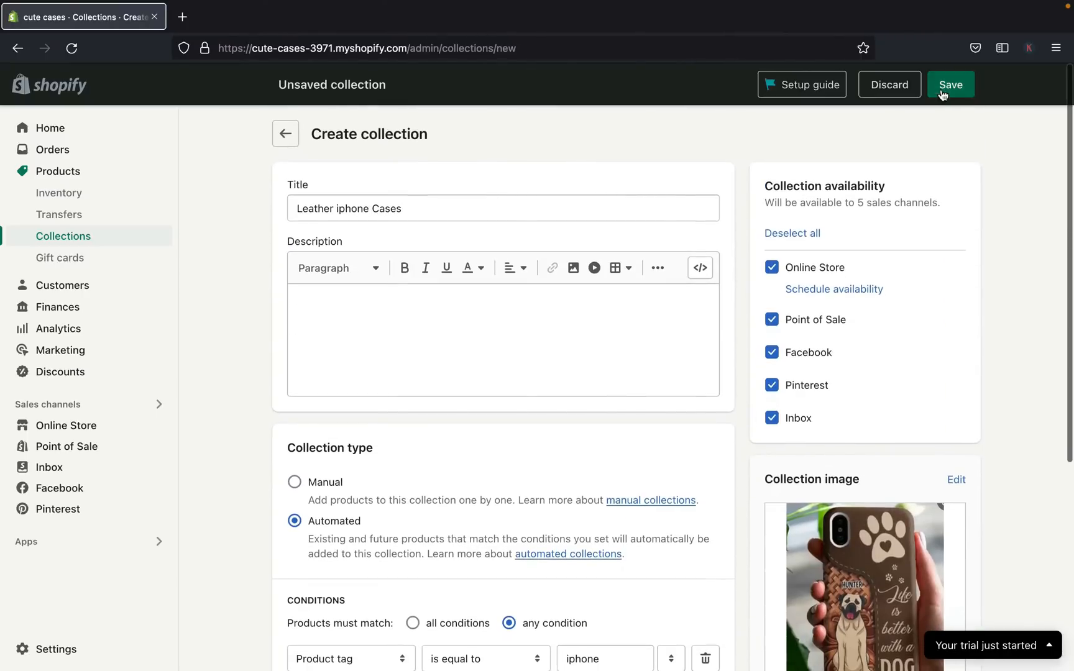
{"action": "left_click", "coordinate": [942, 91]}
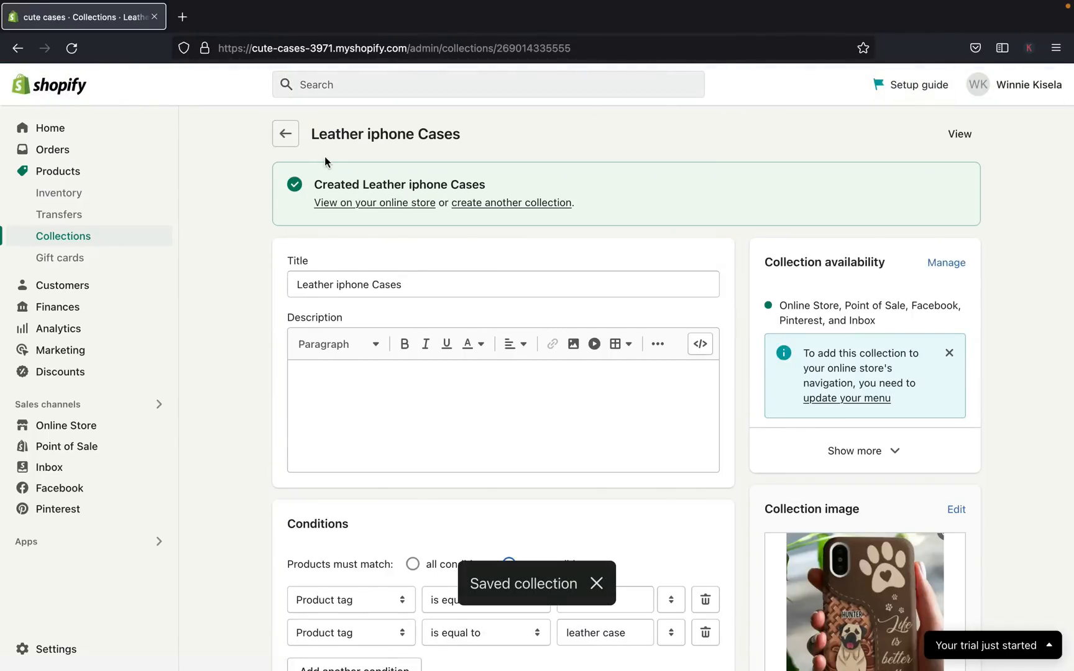
{"action": "left_click", "coordinate": [288, 133]}
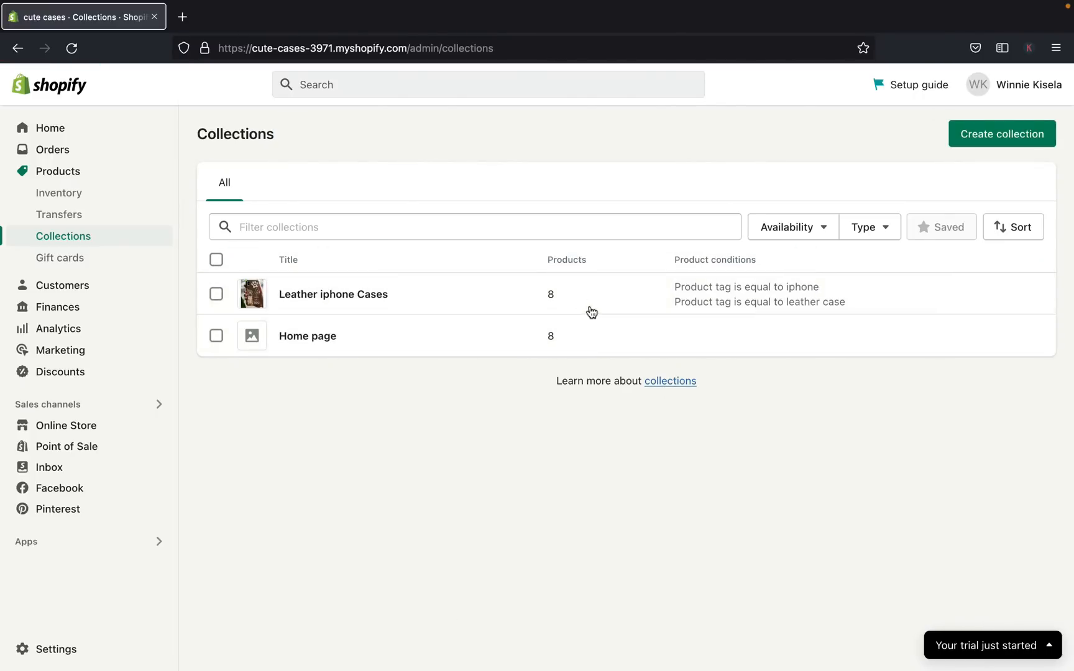
- Start a new collection and title it "Cat Cases"
{"action": "left_click", "coordinate": [969, 136]}
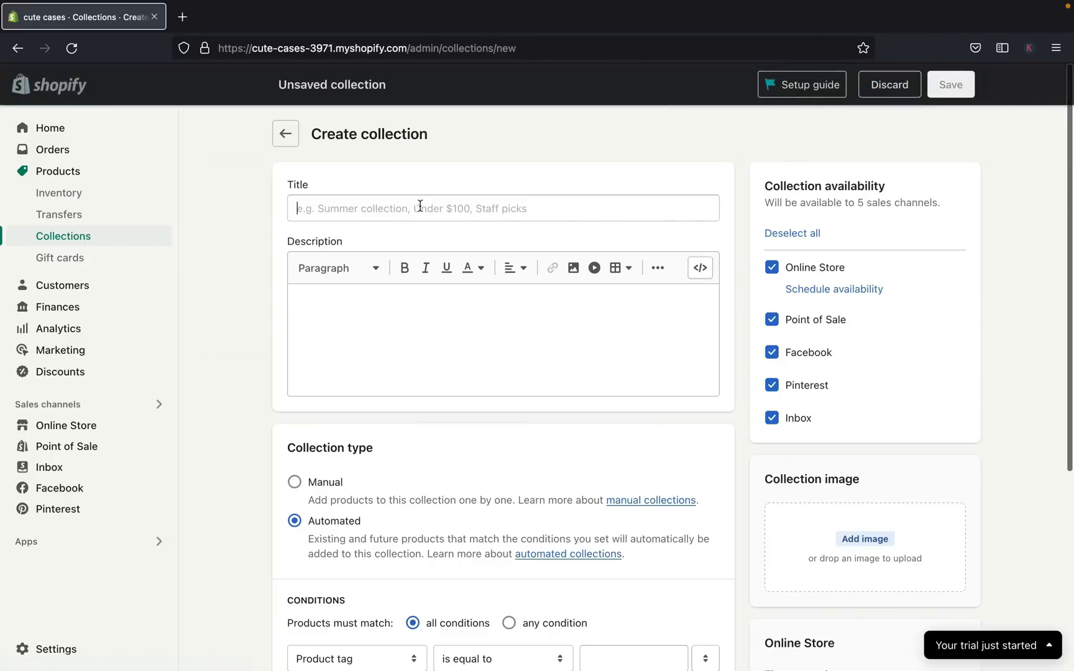
{"action": "left_click", "coordinate": [421, 206]}
{"action": "type", "text": "Cat "}
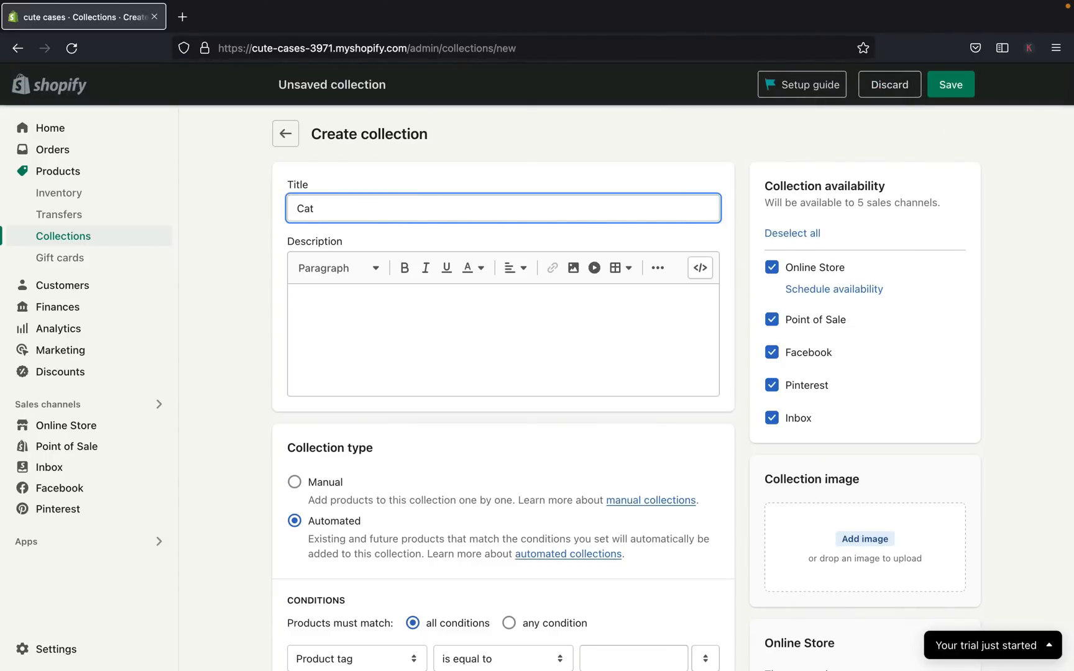
{"action": "type", "text": "Cas"}
{"action": "key", "text": "BackSpace"}
{"action": "key", "text": "BackSpace"}
{"action": "key", "text": "BackSpace"}
{"action": "key", "text": "BackSpace"}
{"action": "key", "text": "BackSpace"}
{"action": "key", "text": "BackSpace"}
{"action": "key", "text": "BackSpace"}
{"action": "key", "text": "BackSpace"}
{"action": "type", "text": "Ca"}
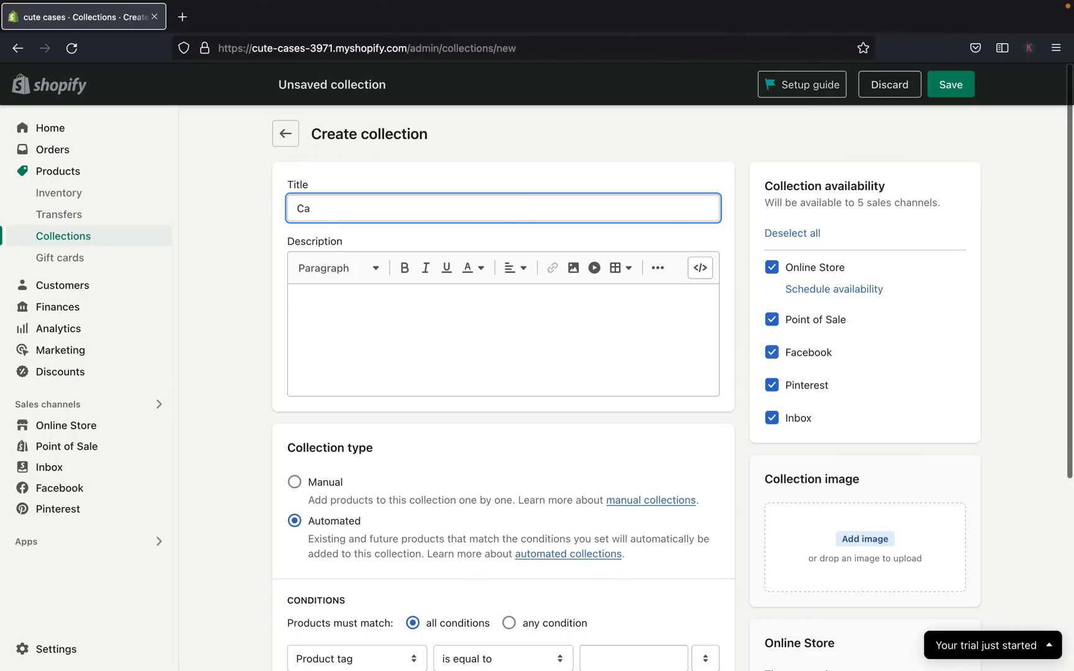
{"action": "type", "text": "t Cases"}
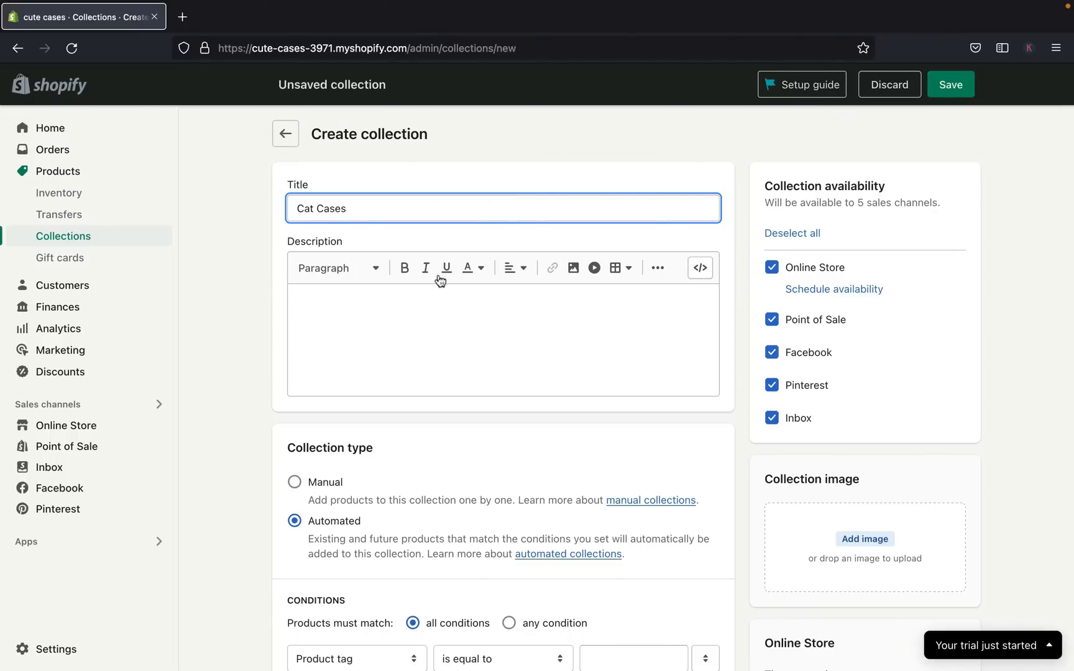
- Set the Cat Cases collection type to manual and add the cat-print phone case picture as its collection image
{"action": "left_click", "coordinate": [419, 333]}
{"action": "scroll", "coordinate": [347, 431], "scroll_direction": "down", "scroll_amount": 3}
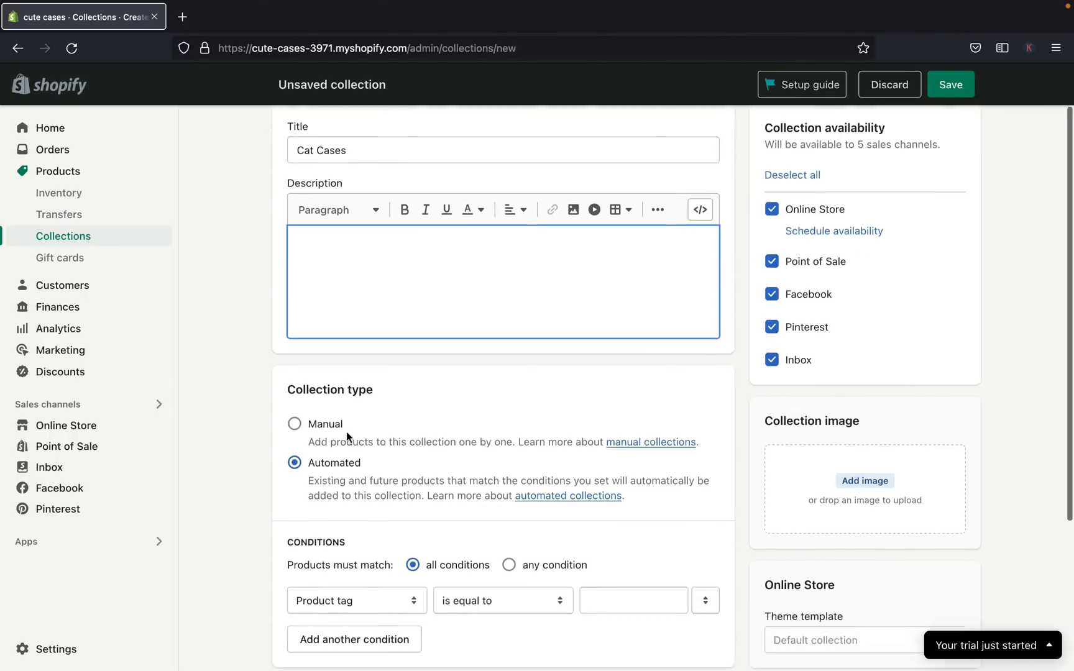
{"action": "left_click", "coordinate": [296, 294]}
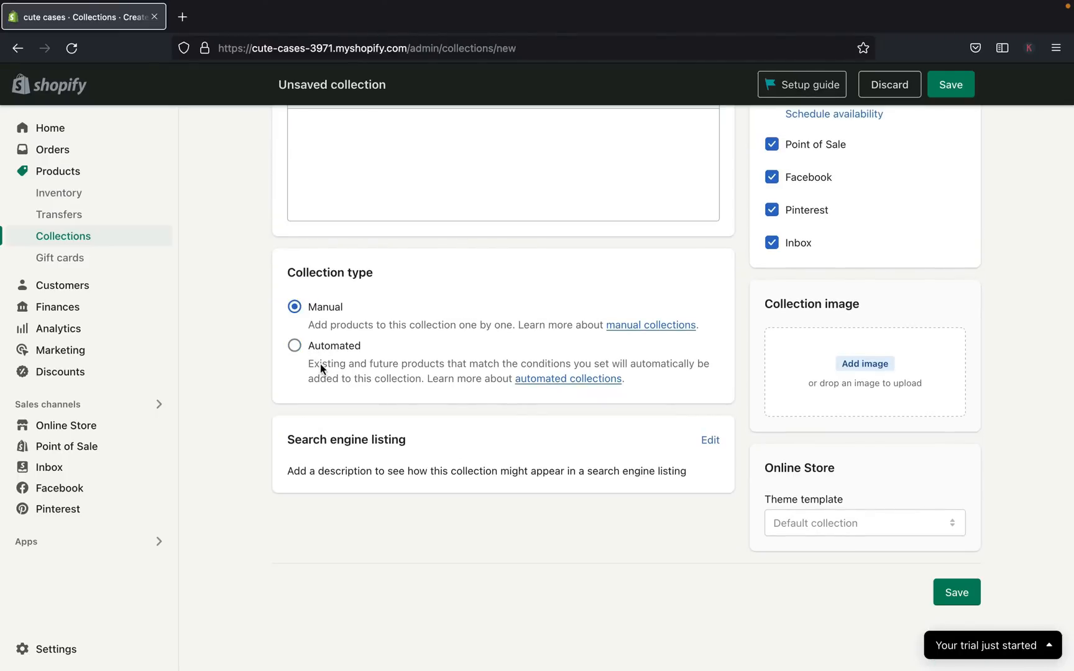
{"action": "scroll", "coordinate": [422, 379], "scroll_direction": "up", "scroll_amount": 2}
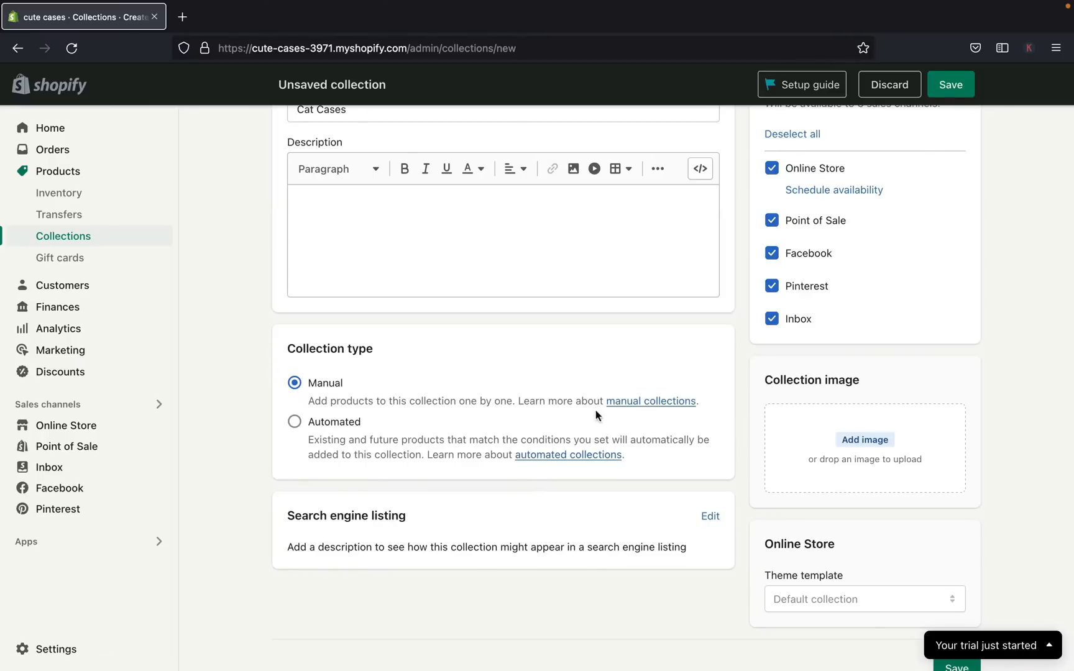
{"action": "left_click", "coordinate": [856, 442]}
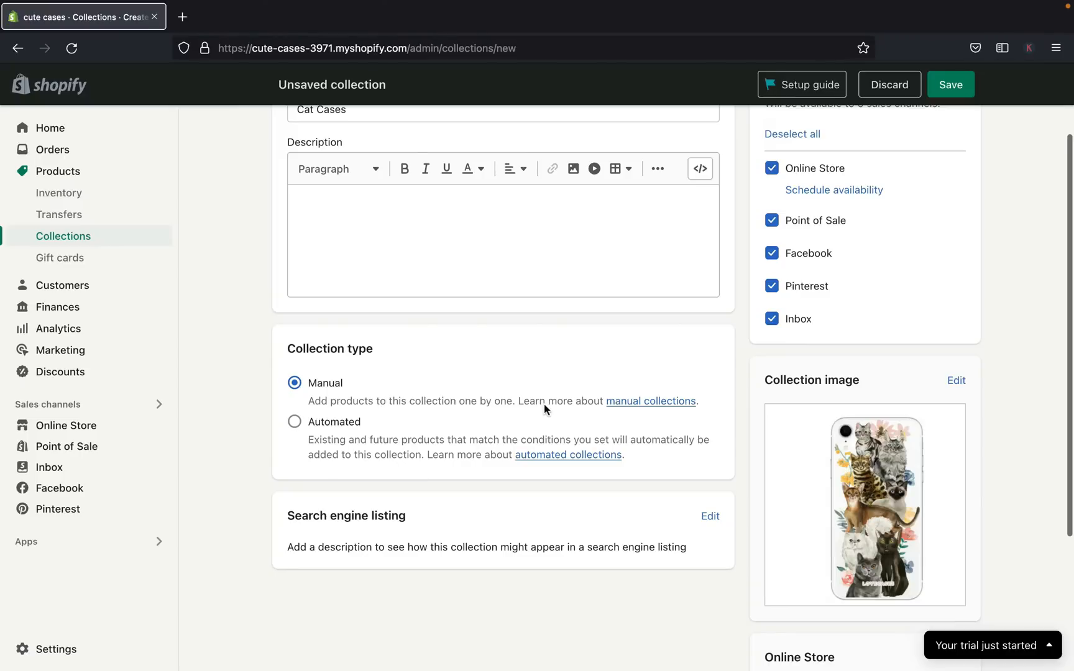
- Review the Cat Cases collection settings and consult the help article on manual collections
{"action": "scroll", "coordinate": [544, 407], "scroll_direction": "up", "scroll_amount": 3}
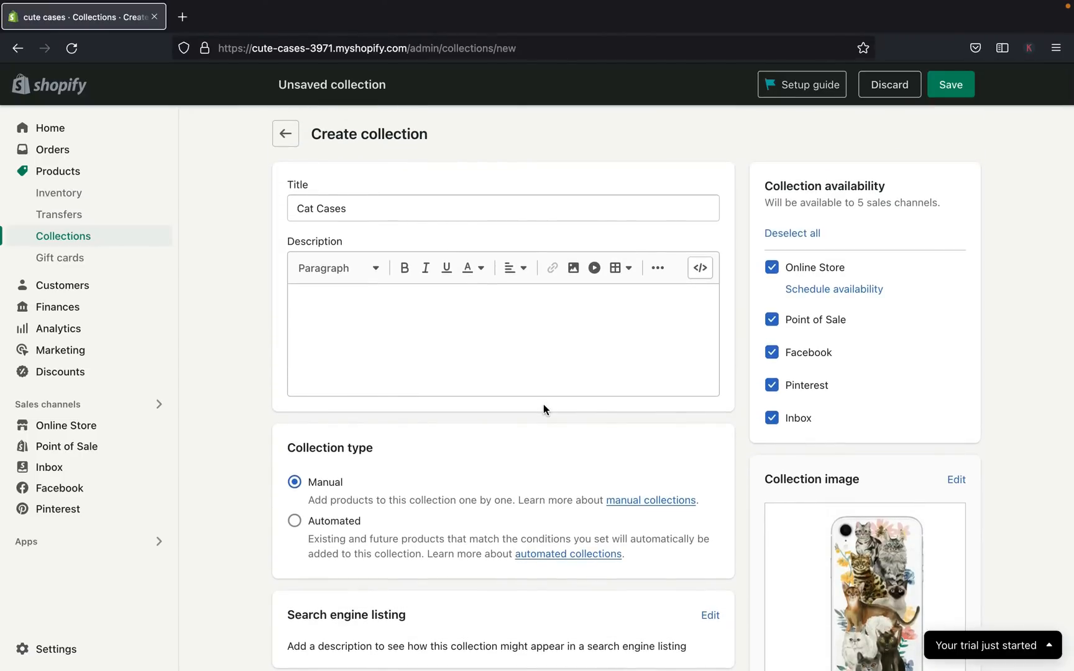
{"action": "scroll", "coordinate": [543, 403], "scroll_direction": "down", "scroll_amount": 5}
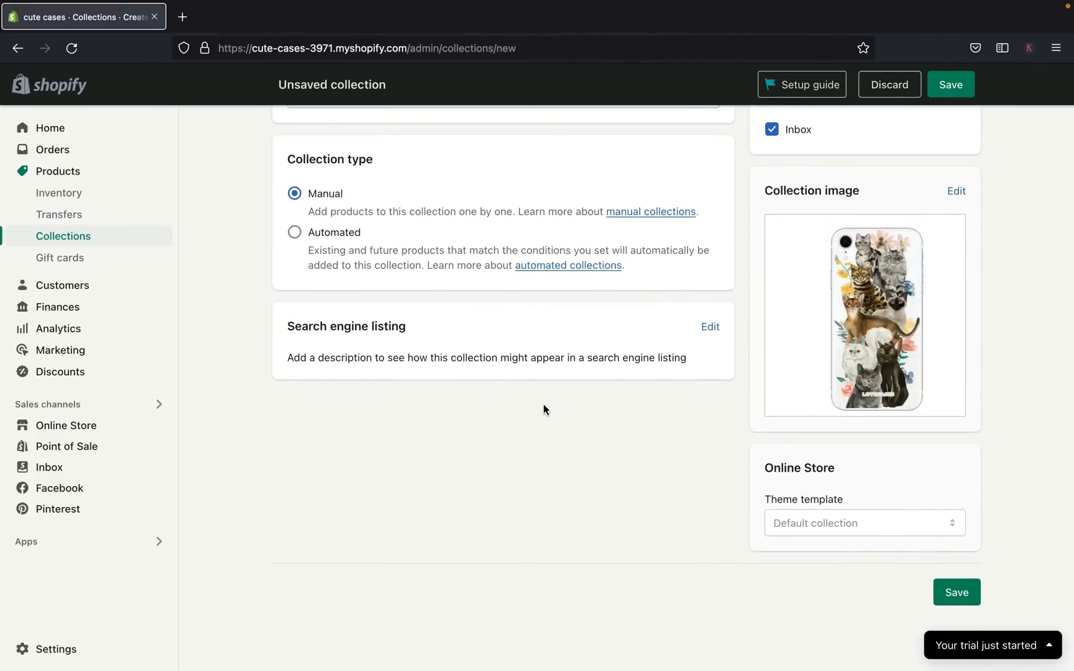
{"action": "scroll", "coordinate": [543, 405], "scroll_direction": "up", "scroll_amount": 3}
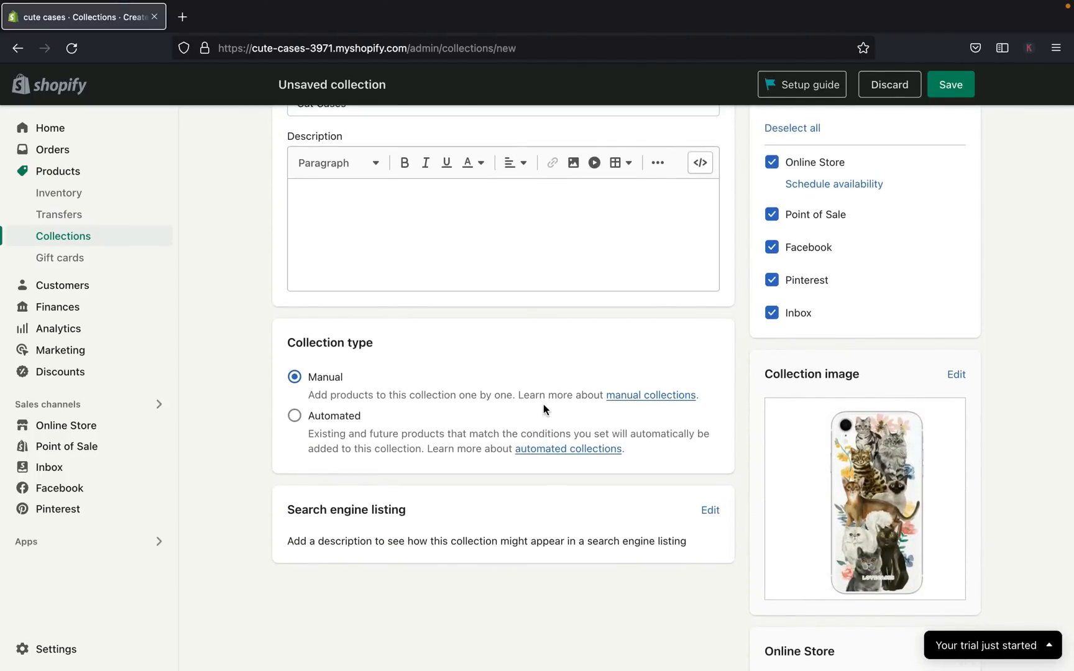
{"action": "left_click", "coordinate": [626, 396]}
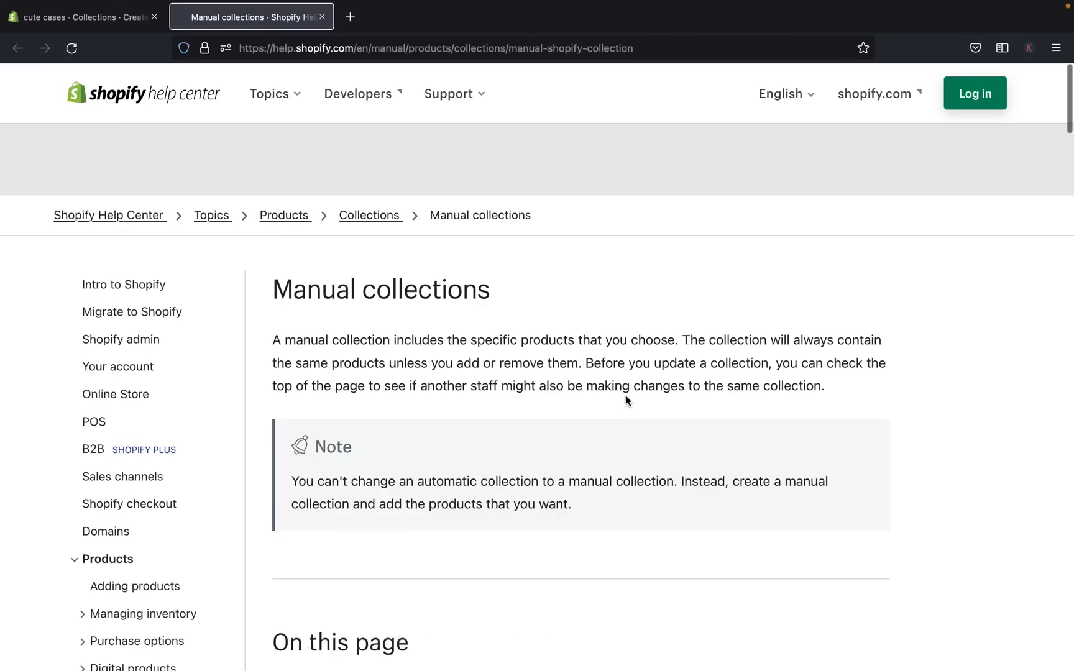
{"action": "left_click", "coordinate": [322, 17]}
{"action": "scroll", "coordinate": [526, 329], "scroll_direction": "up", "scroll_amount": 3}
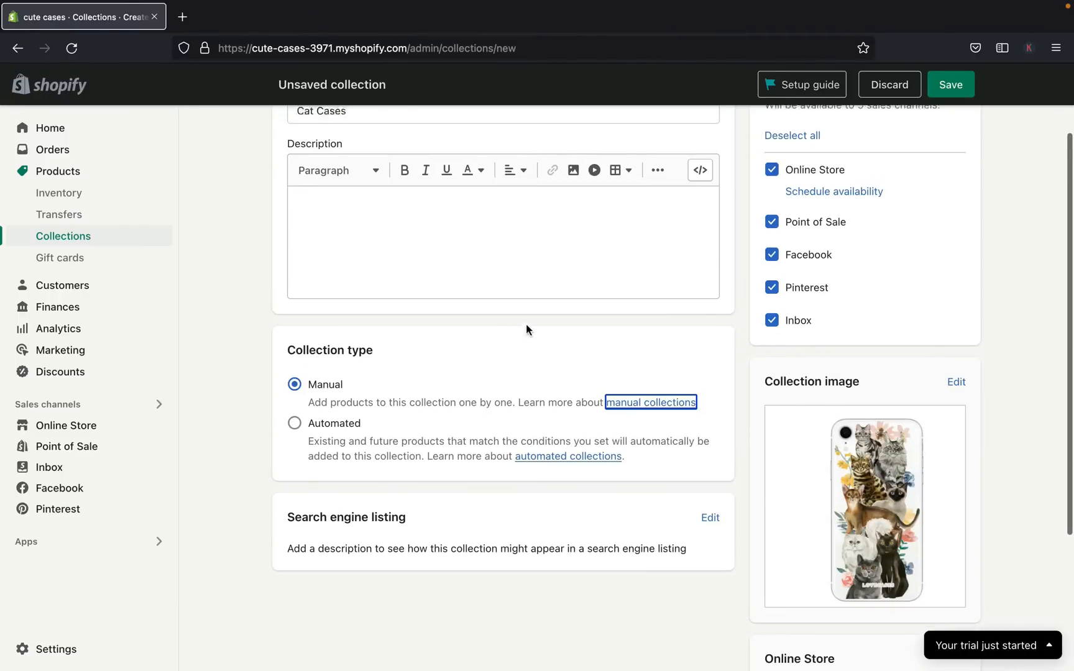
- Save the new Cat Cases collection
{"action": "left_click", "coordinate": [940, 92]}
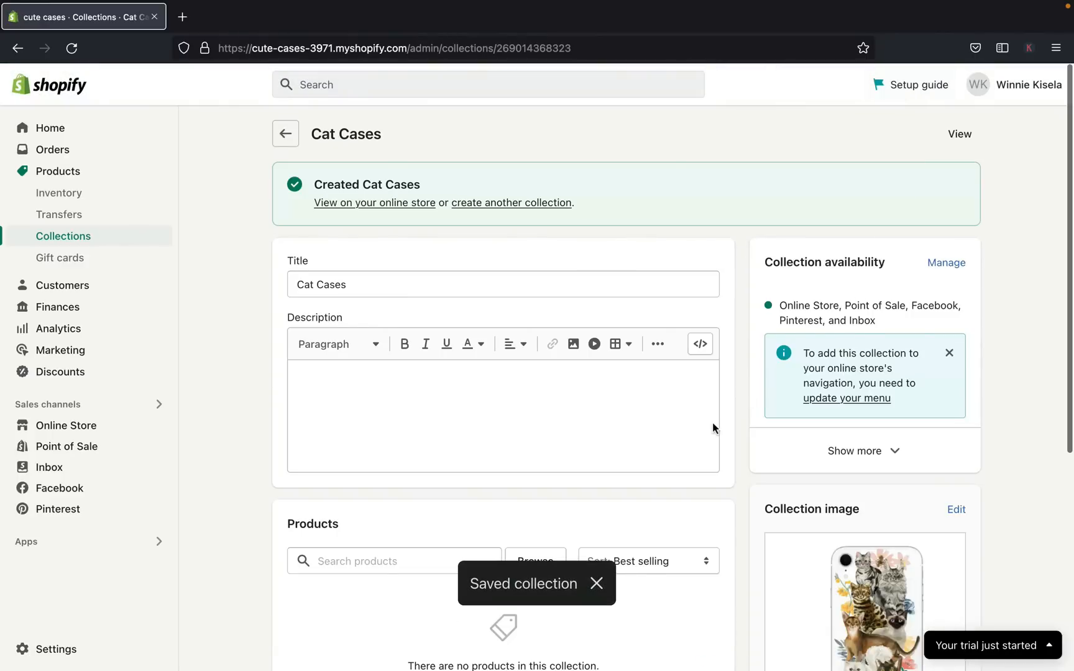
{"action": "scroll", "coordinate": [713, 428], "scroll_direction": "down", "scroll_amount": 2}
{"action": "scroll", "coordinate": [713, 428], "scroll_direction": "up", "scroll_amount": 2}
{"action": "scroll", "coordinate": [712, 427], "scroll_direction": "down", "scroll_amount": 1}
{"action": "scroll", "coordinate": [713, 428], "scroll_direction": "down", "scroll_amount": 3}
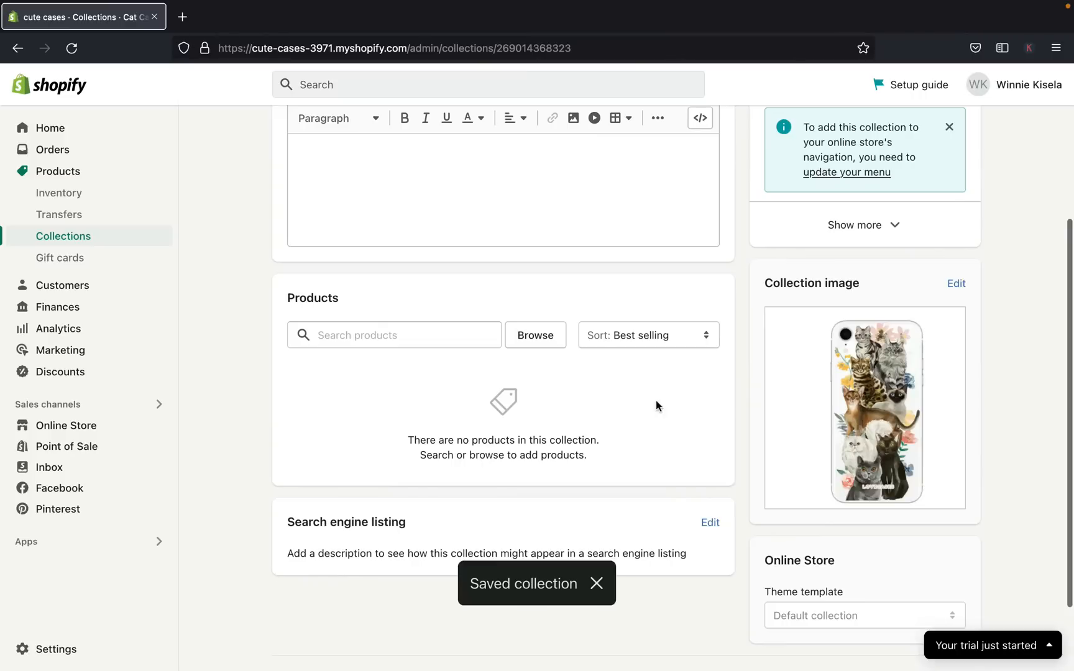
- Add the products cat burger case, Friends Cat Lovers and Leather Cat case to the Cat Cases collection
{"action": "left_click", "coordinate": [433, 336]}
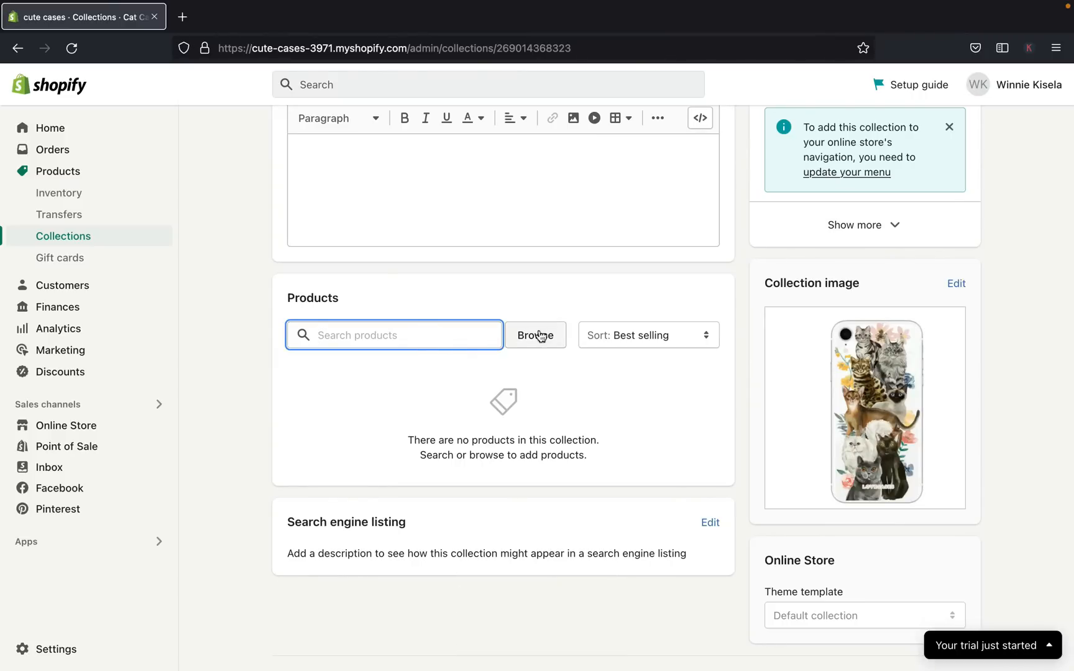
{"action": "scroll", "coordinate": [538, 336], "scroll_direction": "up", "scroll_amount": 4}
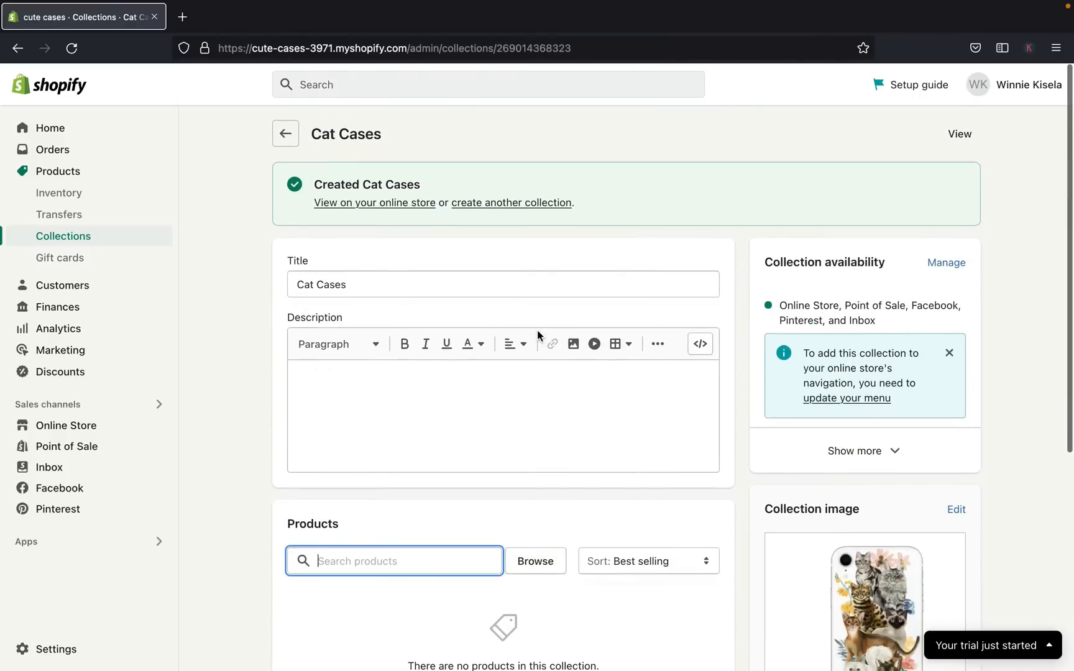
{"action": "scroll", "coordinate": [538, 337], "scroll_direction": "down", "scroll_amount": 4}
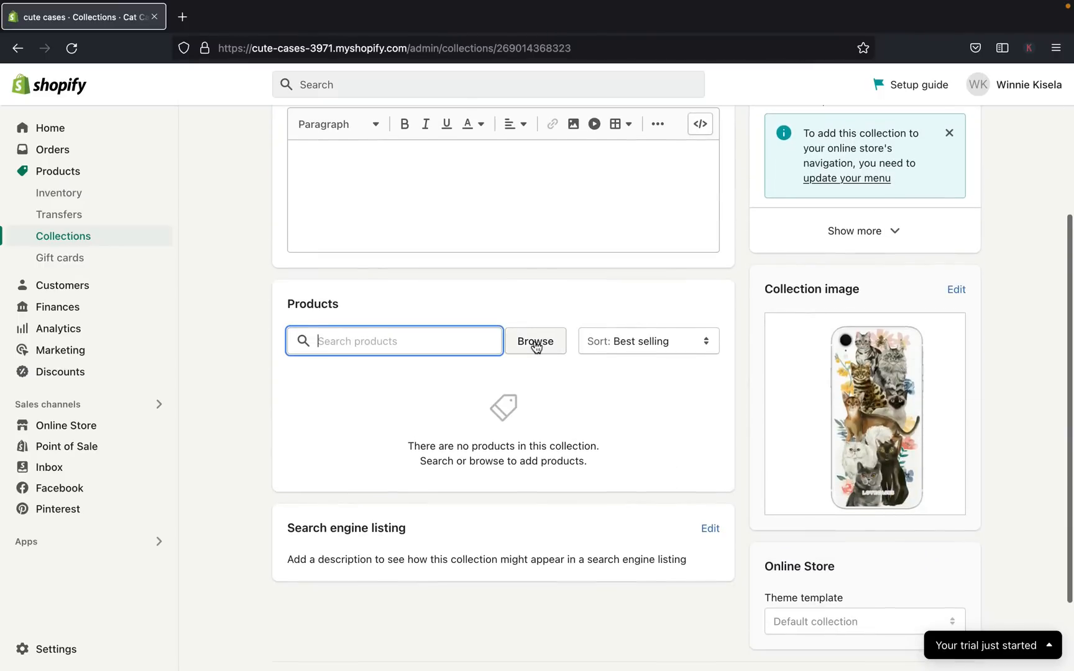
{"action": "left_click", "coordinate": [536, 346]}
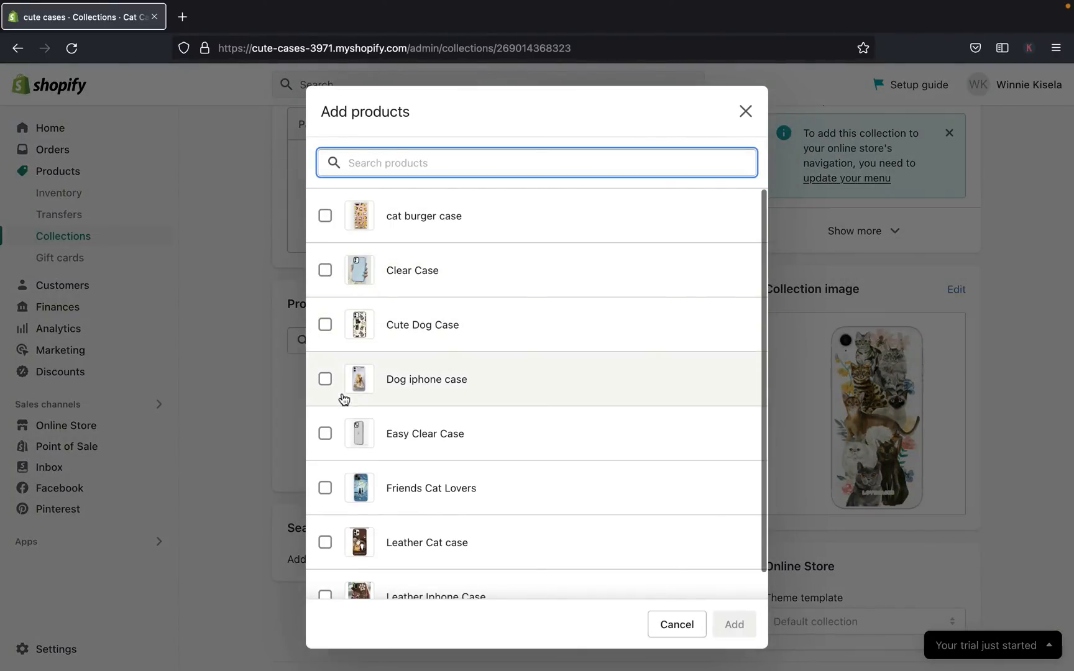
{"action": "left_click", "coordinate": [325, 215]}
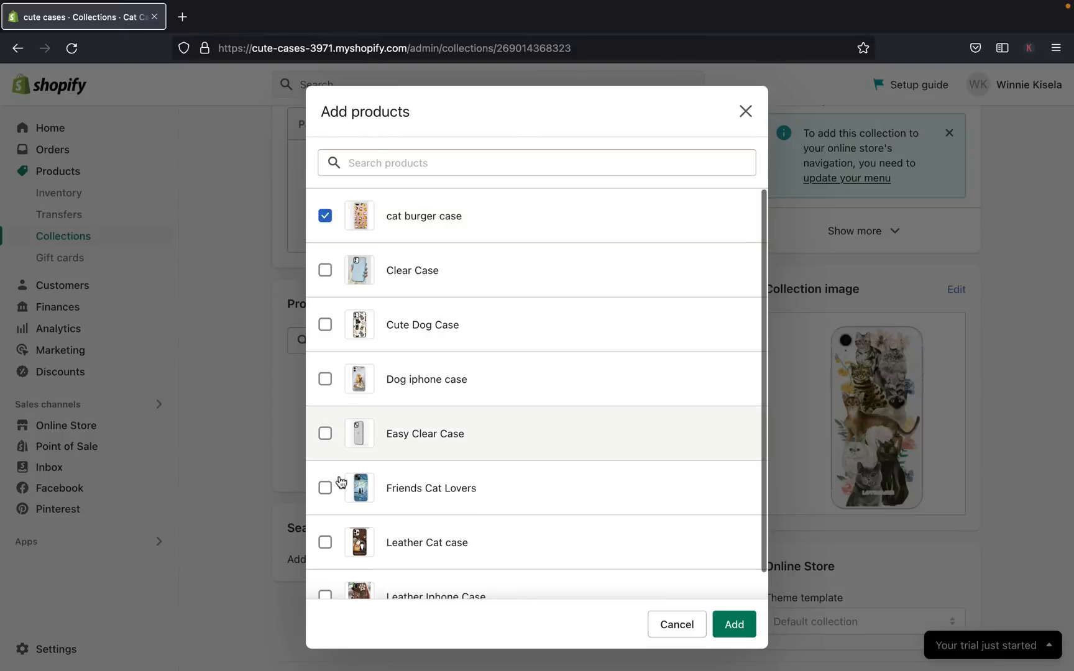
{"action": "scroll", "coordinate": [340, 483], "scroll_direction": "down", "scroll_amount": 1}
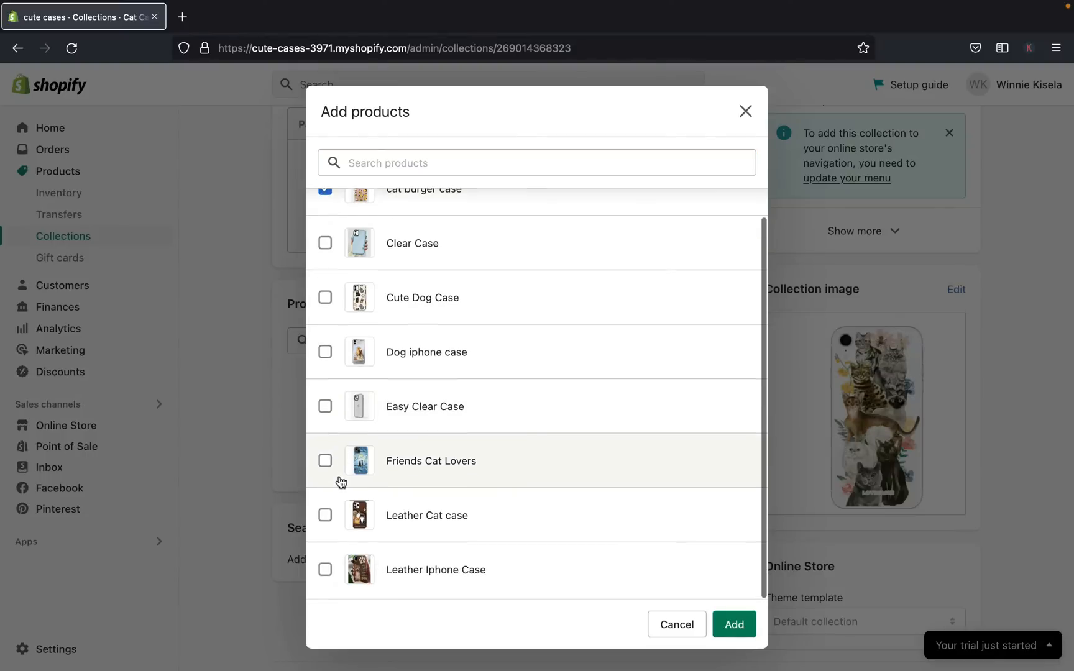
{"action": "left_click", "coordinate": [324, 516]}
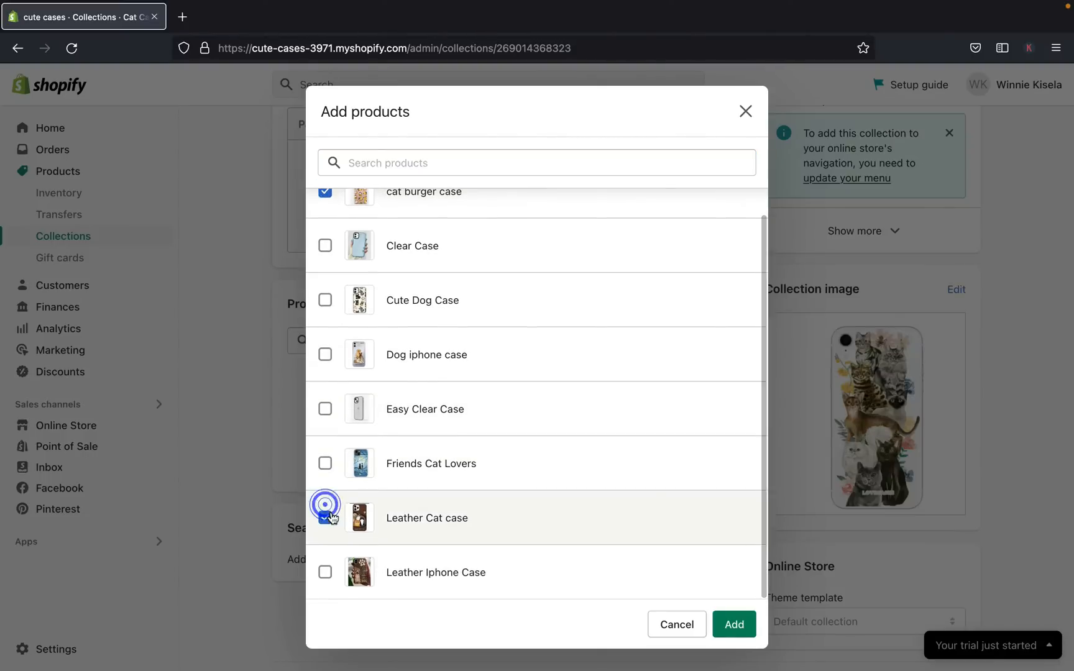
{"action": "left_click", "coordinate": [326, 463]}
{"action": "scroll", "coordinate": [439, 492], "scroll_direction": "down", "scroll_amount": 1}
{"action": "scroll", "coordinate": [439, 492], "scroll_direction": "up", "scroll_amount": 2}
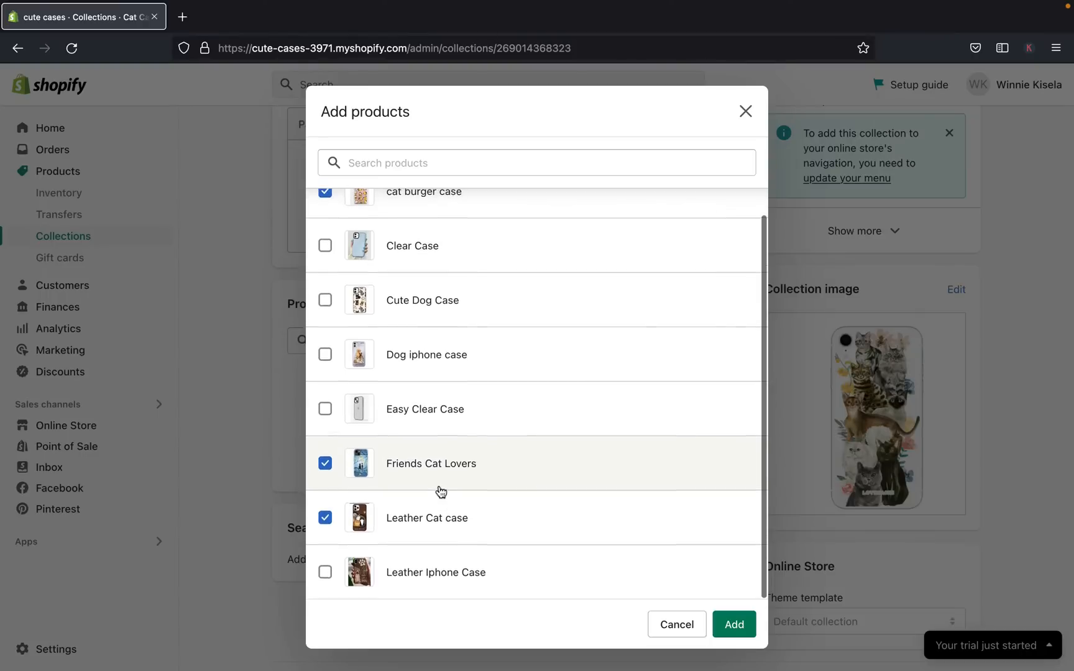
{"action": "left_click", "coordinate": [735, 625]}
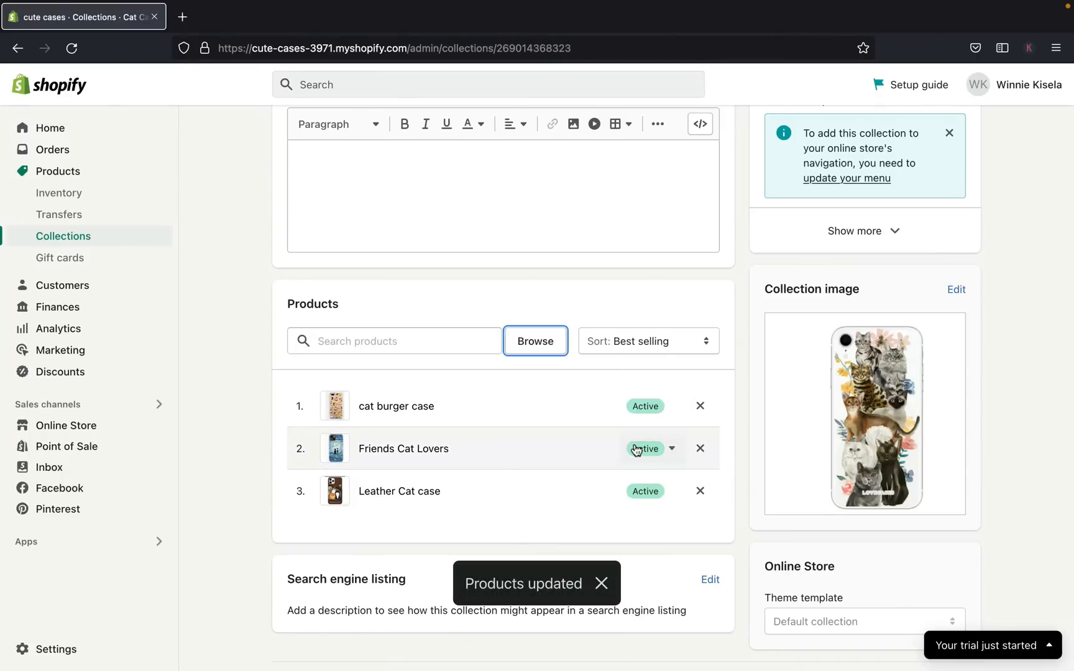
{"action": "scroll", "coordinate": [635, 448], "scroll_direction": "down", "scroll_amount": 2}
{"action": "scroll", "coordinate": [636, 448], "scroll_direction": "up", "scroll_amount": 2}
{"action": "scroll", "coordinate": [635, 448], "scroll_direction": "up", "scroll_amount": 5}
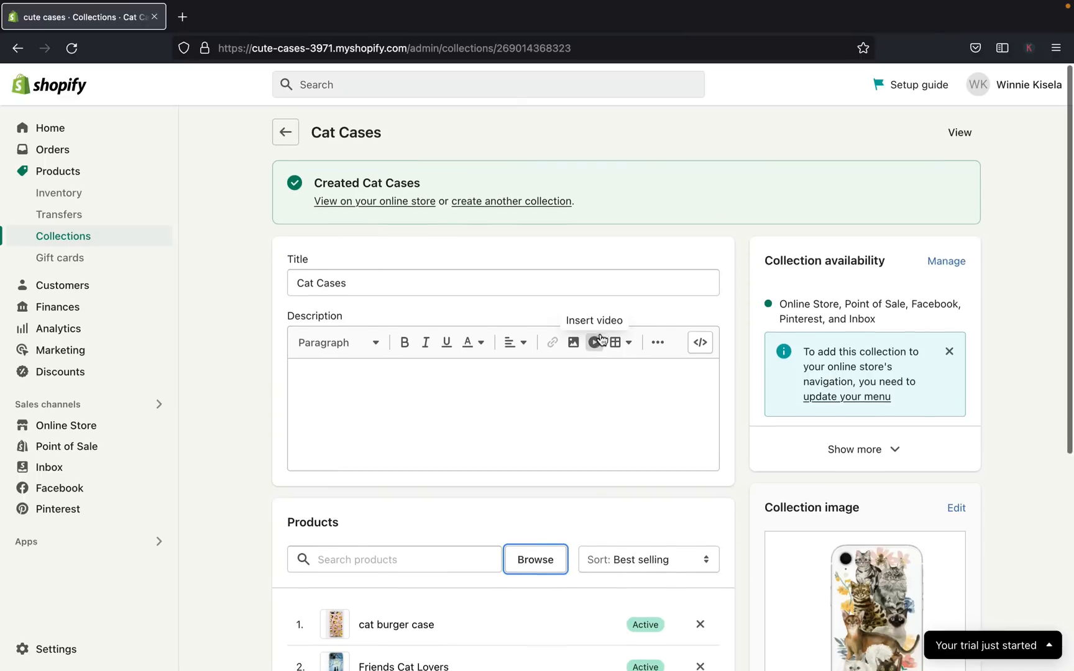
{"action": "scroll", "coordinate": [600, 339], "scroll_direction": "down", "scroll_amount": 1}
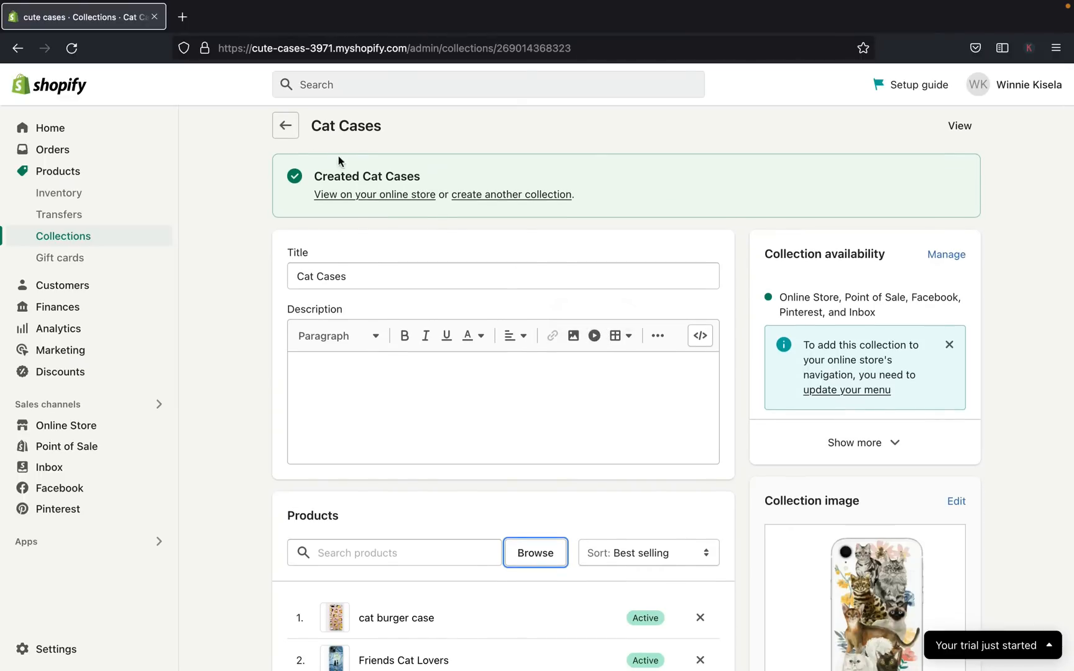
- Leave the Cat Cases collection and open the online store's current Dawn theme for customization
{"action": "left_click", "coordinate": [286, 126]}
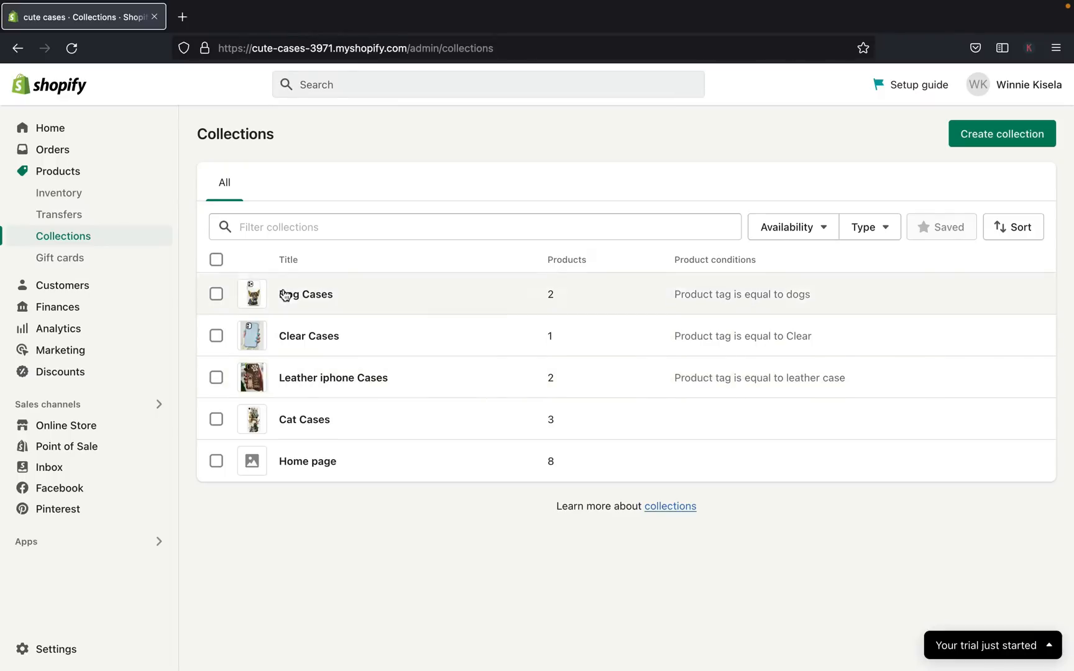
{"action": "left_click", "coordinate": [87, 194]}
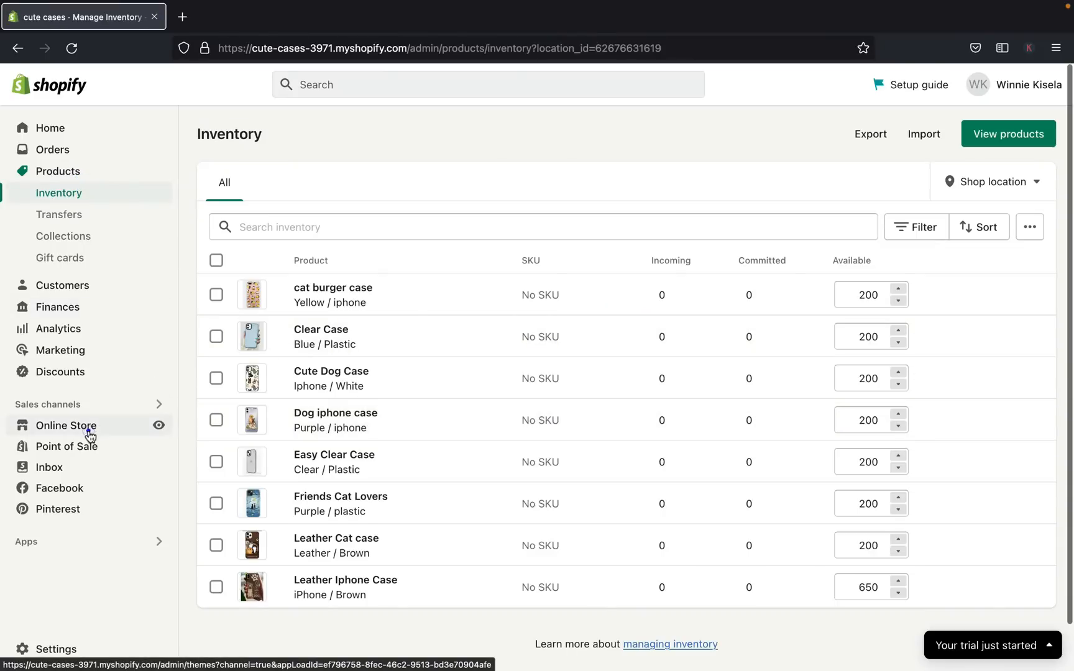
{"action": "left_click", "coordinate": [90, 429]}
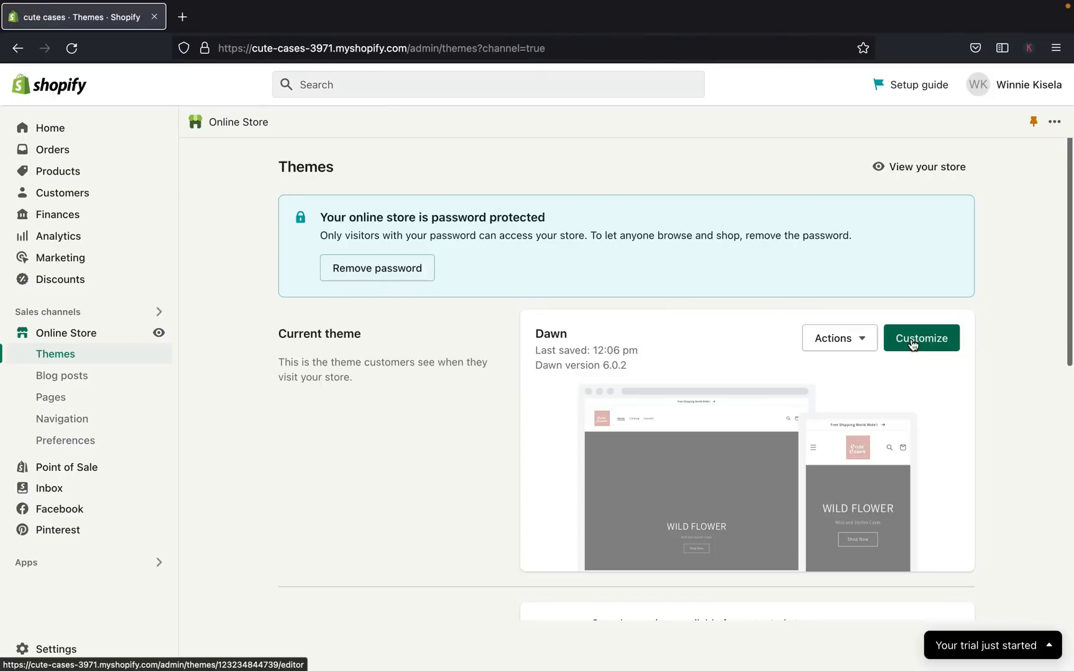
{"action": "left_click", "coordinate": [912, 344]}
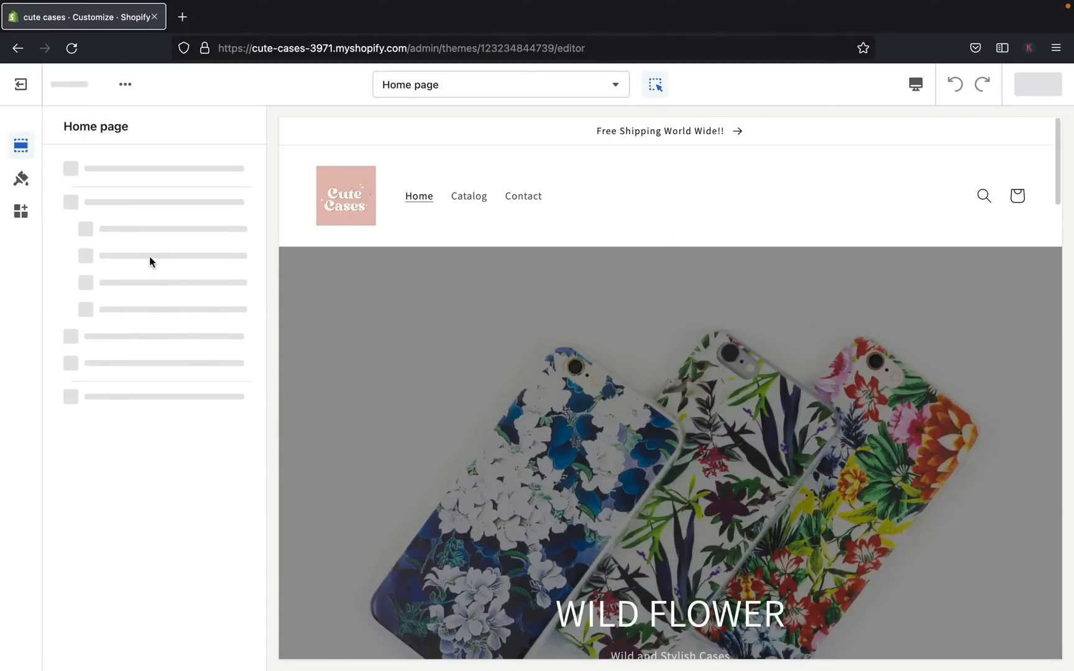
- Examine the home page preview from the image banner through the featured products to the multimedia collage
{"action": "scroll", "coordinate": [440, 386], "scroll_direction": "down", "scroll_amount": 10}
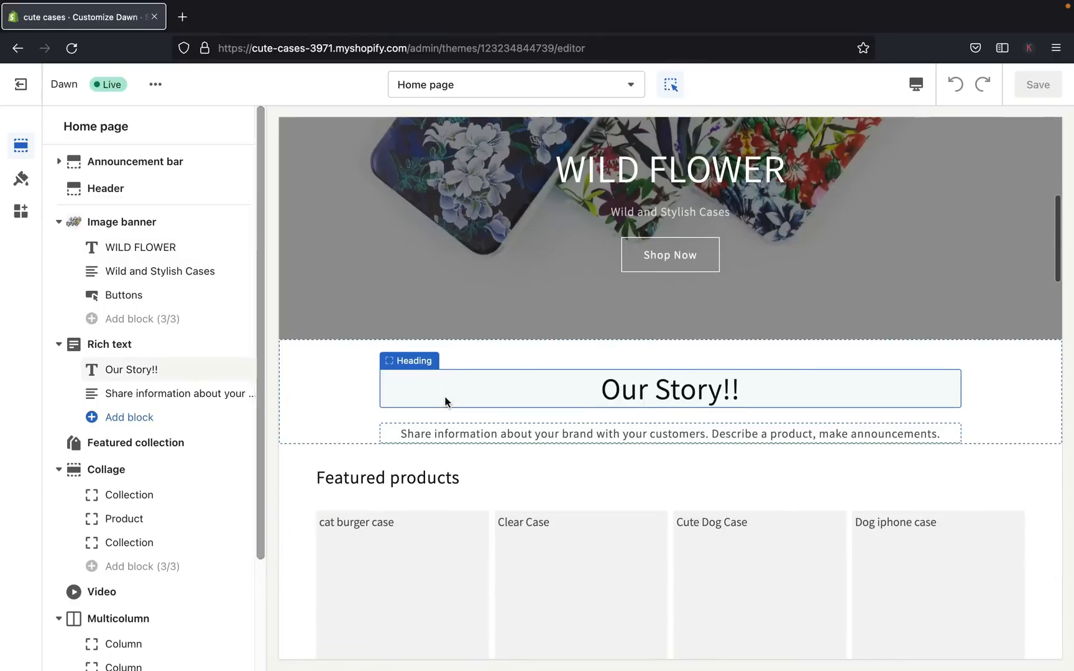
{"action": "scroll", "coordinate": [445, 401], "scroll_direction": "down", "scroll_amount": 10}
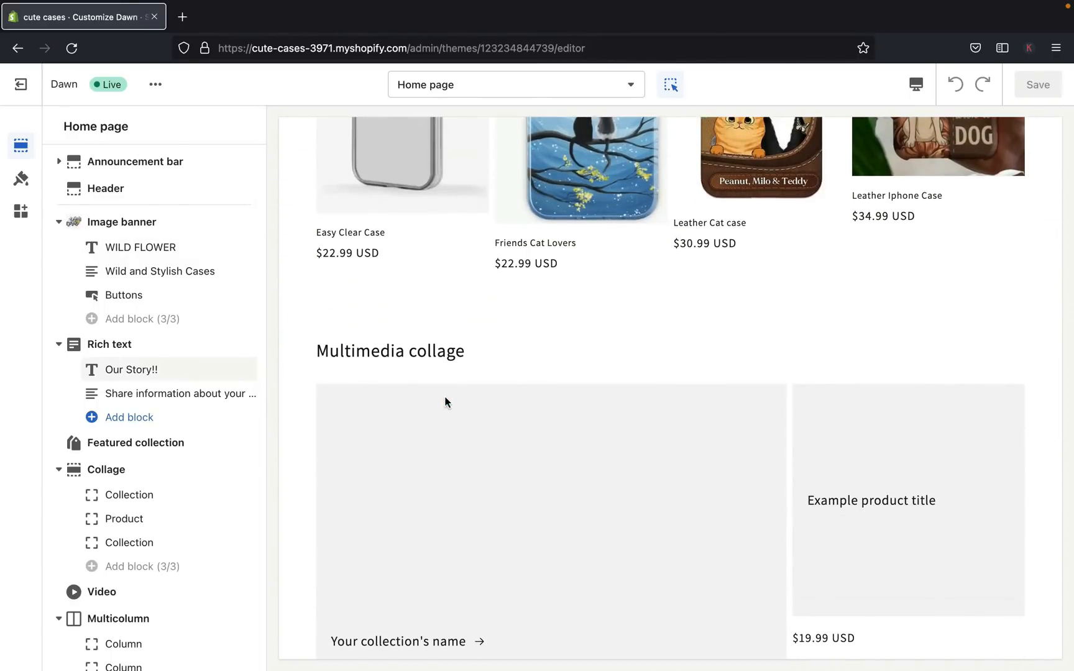
{"action": "scroll", "coordinate": [445, 401], "scroll_direction": "up", "scroll_amount": 10}
{"action": "scroll", "coordinate": [445, 401], "scroll_direction": "up", "scroll_amount": 3}
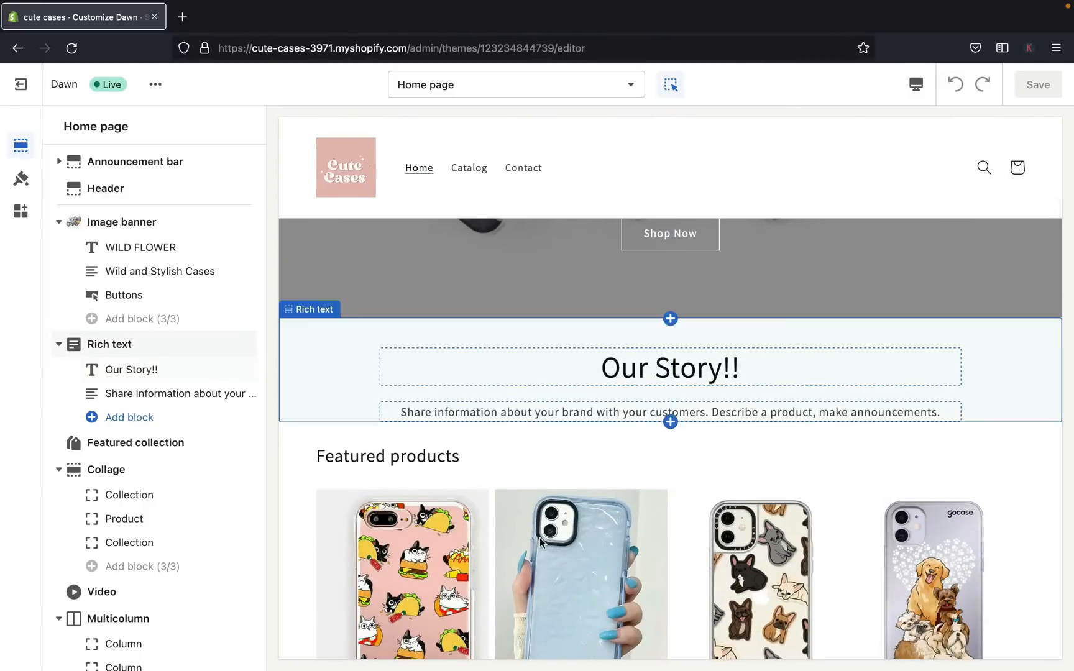
{"action": "scroll", "coordinate": [539, 542], "scroll_direction": "down", "scroll_amount": 5}
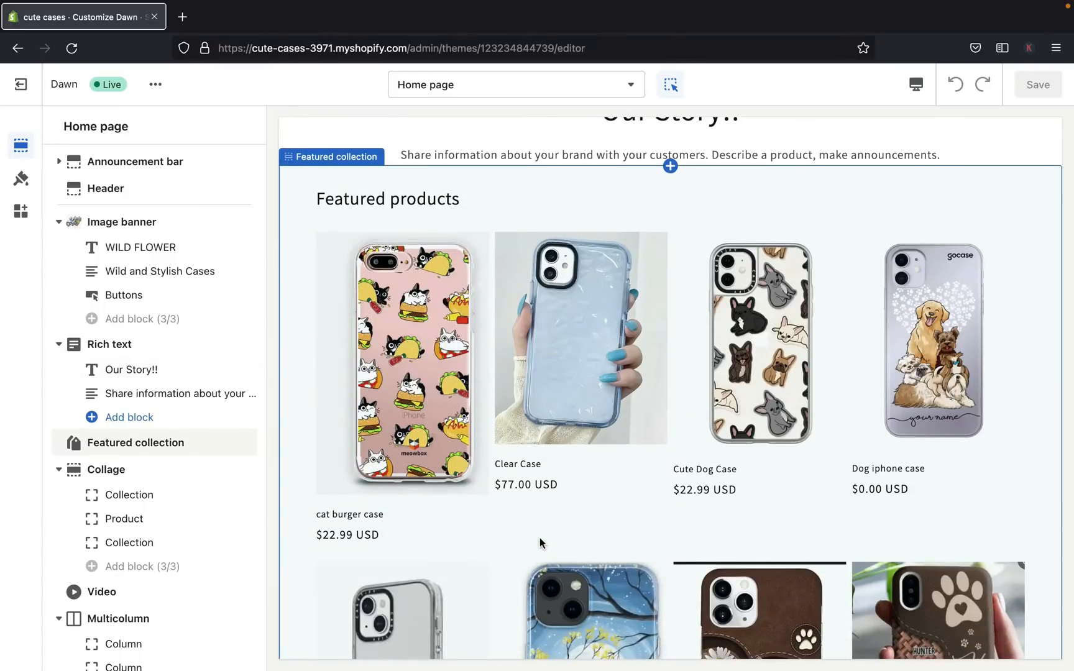
{"action": "scroll", "coordinate": [540, 542], "scroll_direction": "down", "scroll_amount": 3}
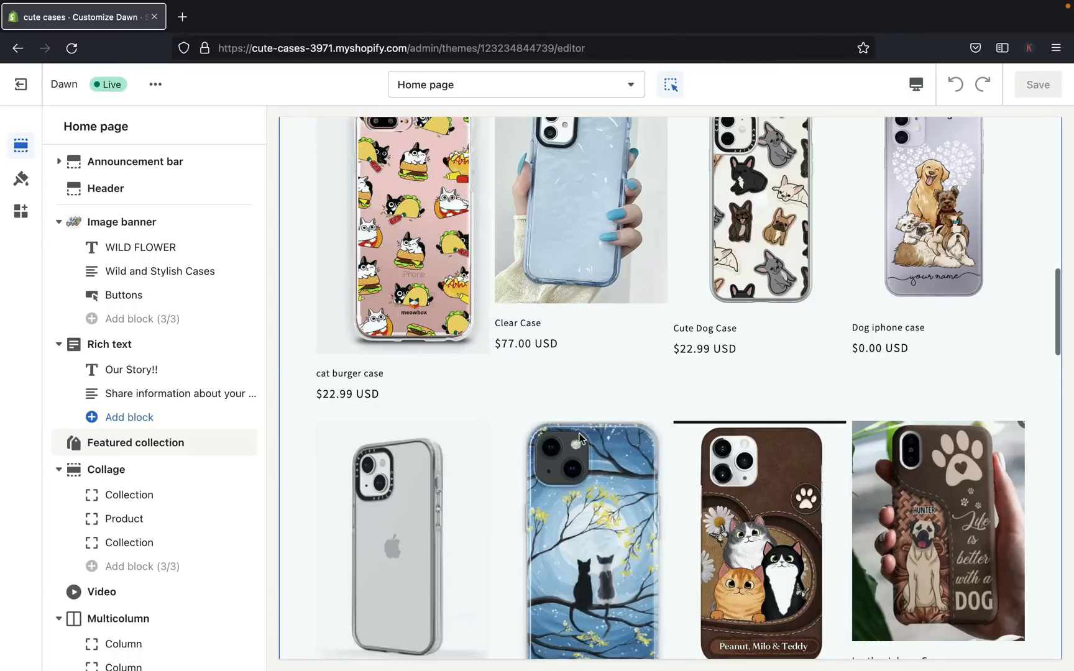
{"action": "scroll", "coordinate": [580, 437], "scroll_direction": "down", "scroll_amount": 5}
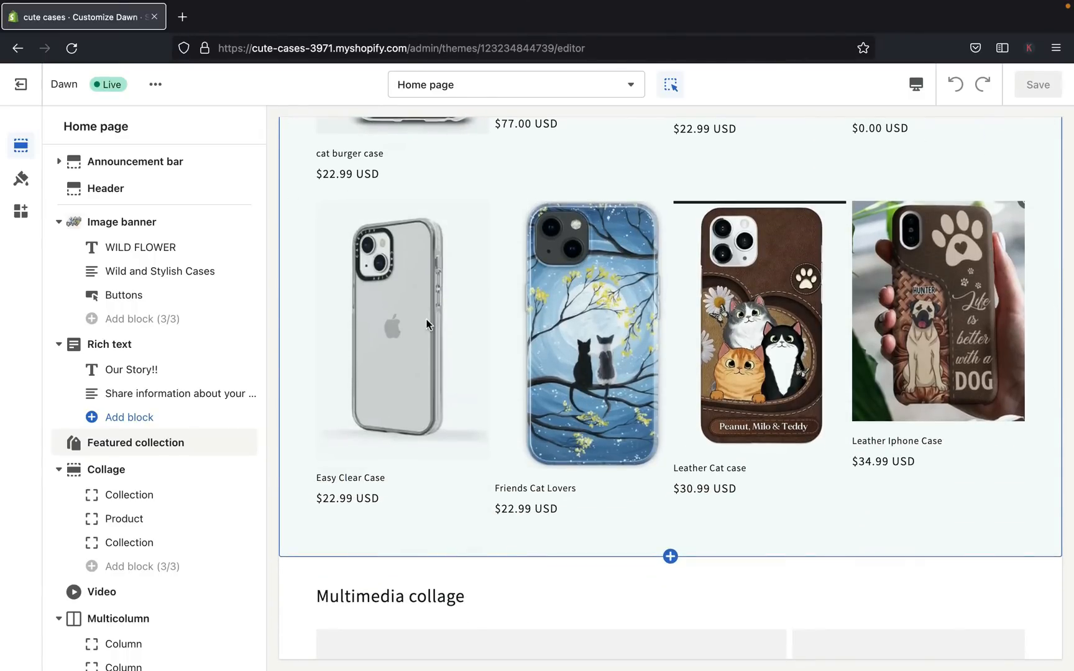
{"action": "scroll", "coordinate": [427, 324], "scroll_direction": "up", "scroll_amount": 10}
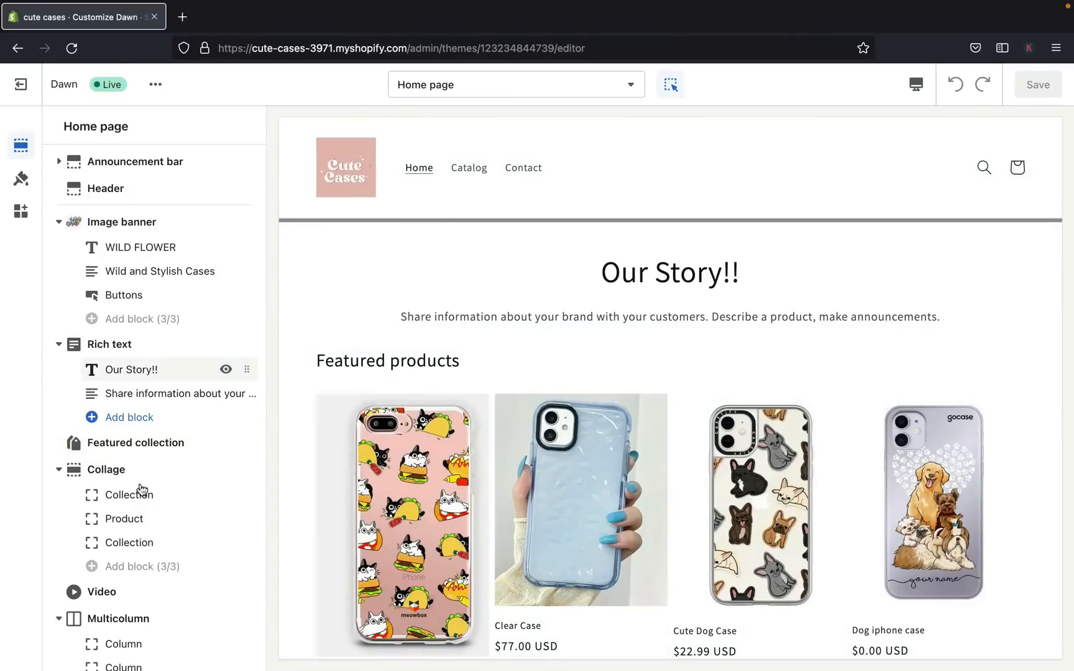
- Open the home page's Featured collection section and select its whole heading text for replacement
{"action": "left_click", "coordinate": [151, 449]}
{"action": "left_click", "coordinate": [178, 192]}
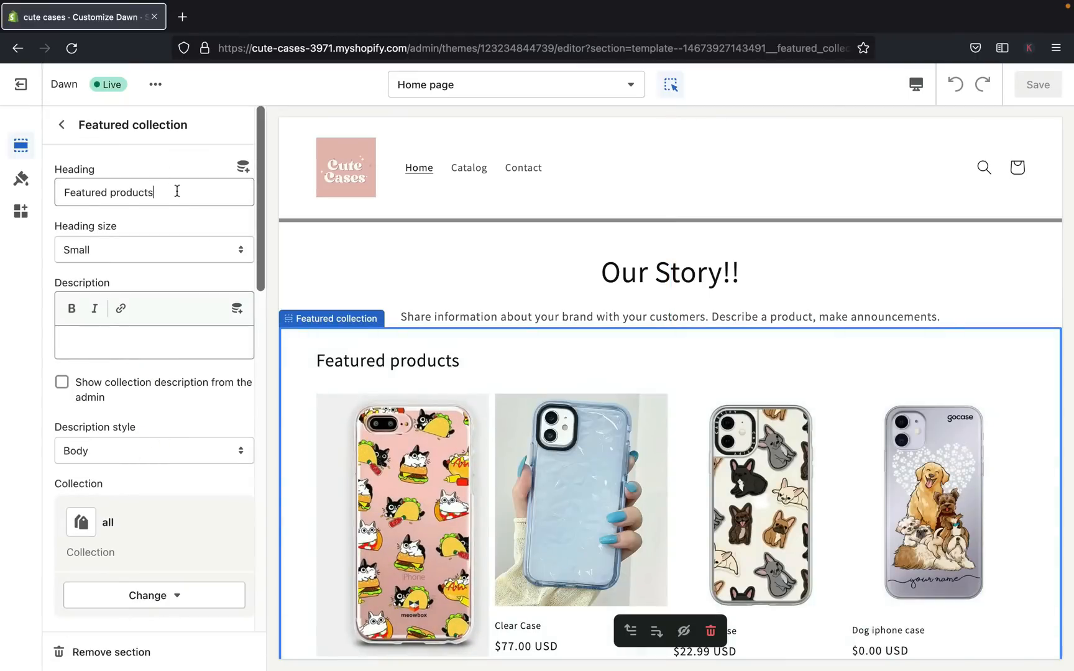
{"action": "triple_click", "coordinate": [177, 192]}
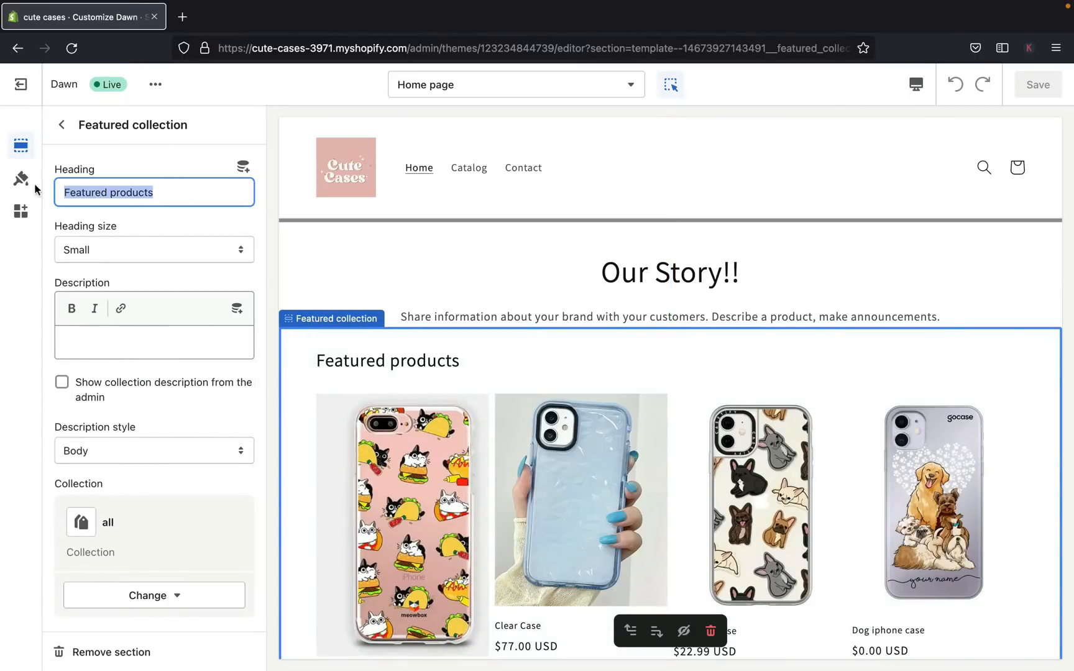
{"action": "type", "text": "Our Best S"}
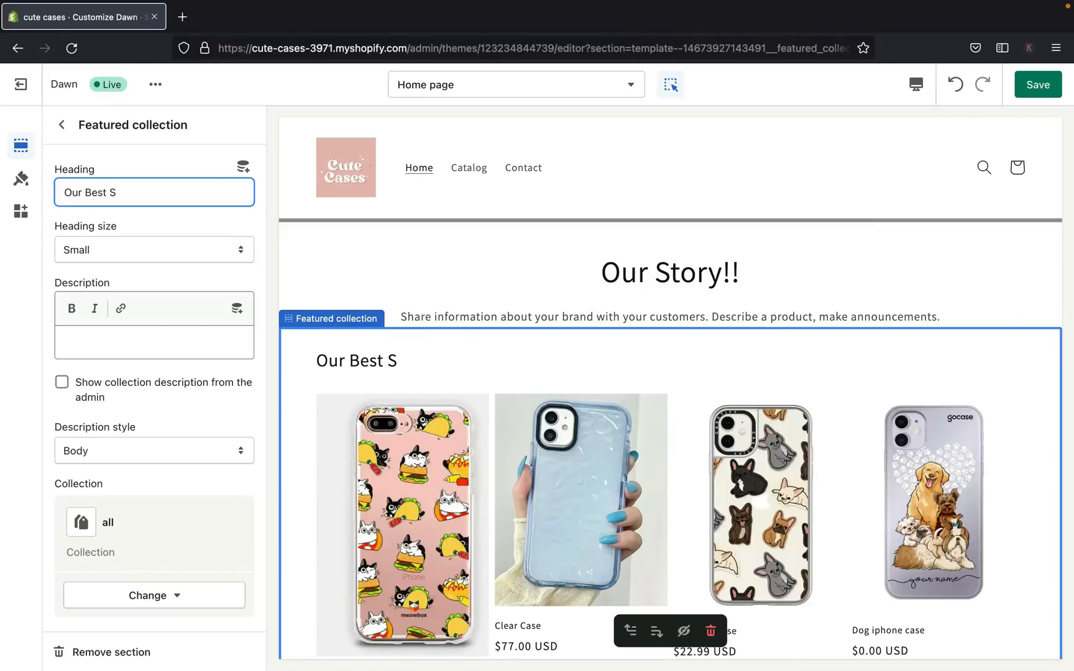
{"action": "key", "text": "BackSpace"}
{"action": "key", "text": "BackSpace"}
{"action": "key", "text": "BackSpace"}
{"action": "key", "text": "BackSpace"}
{"action": "key", "text": "BackSpace"}
{"action": "key", "text": "BackSpace"}
{"action": "key", "text": "BackSpace"}
{"action": "key", "text": "BackSpace"}
- Set the Featured collection heading to "Trendy Cases", save the theme and return to the section list
{"action": "type", "text": "T"}
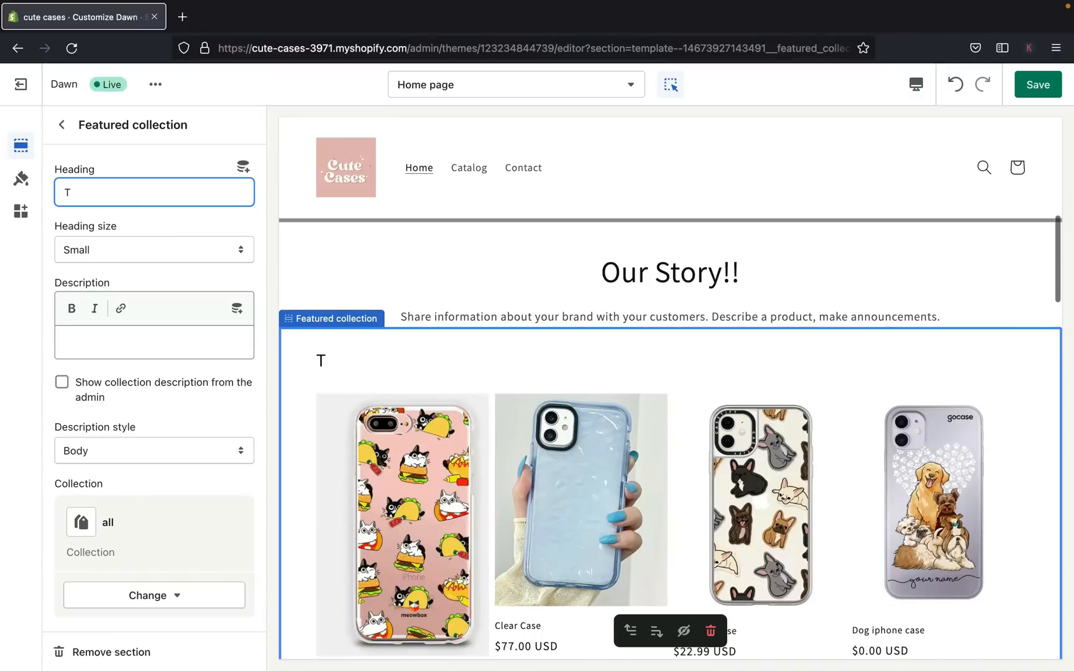
{"action": "type", "text": "rendy Cases"}
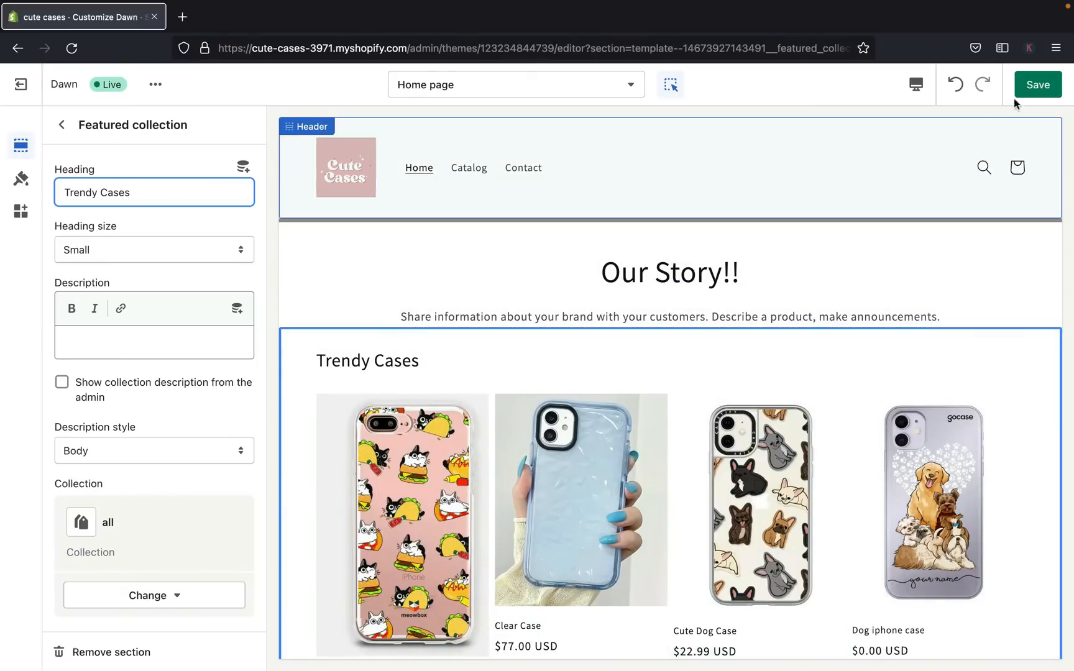
{"action": "left_click", "coordinate": [1035, 84]}
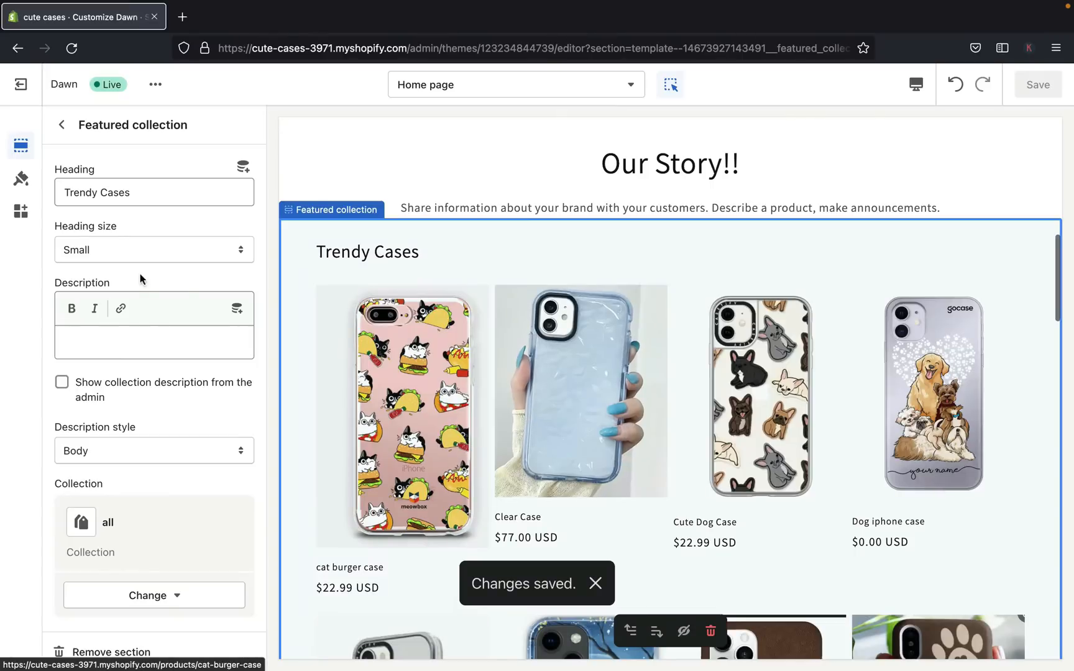
{"action": "left_click", "coordinate": [62, 125]}
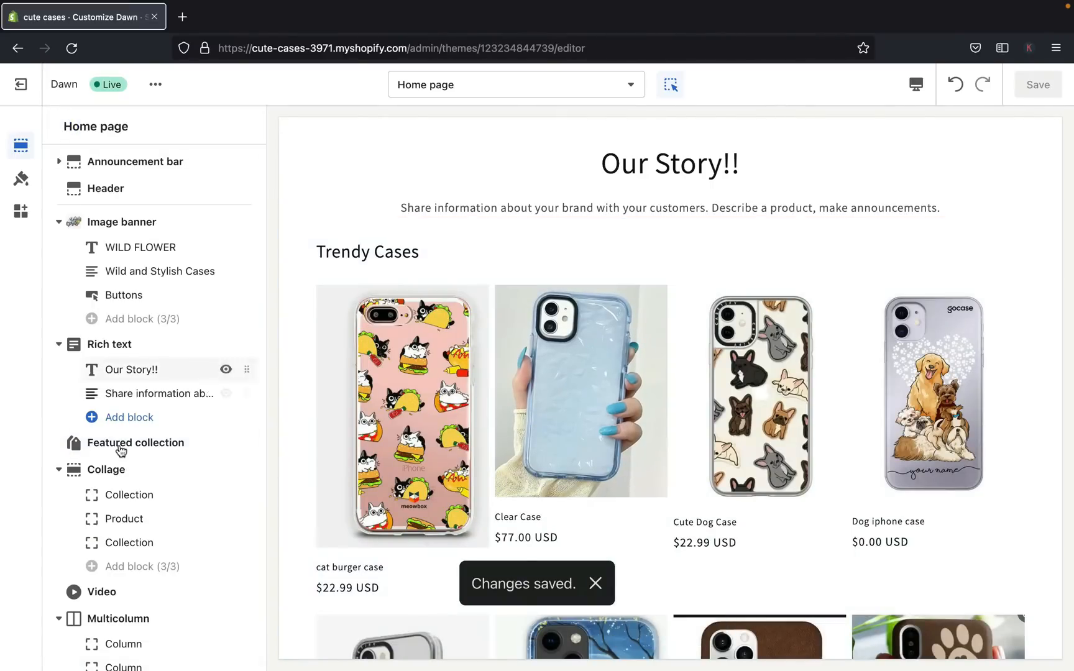
- Open the collection choices for the first Collection block of the home page's Collage section
{"action": "scroll", "coordinate": [121, 452], "scroll_direction": "down", "scroll_amount": 3}
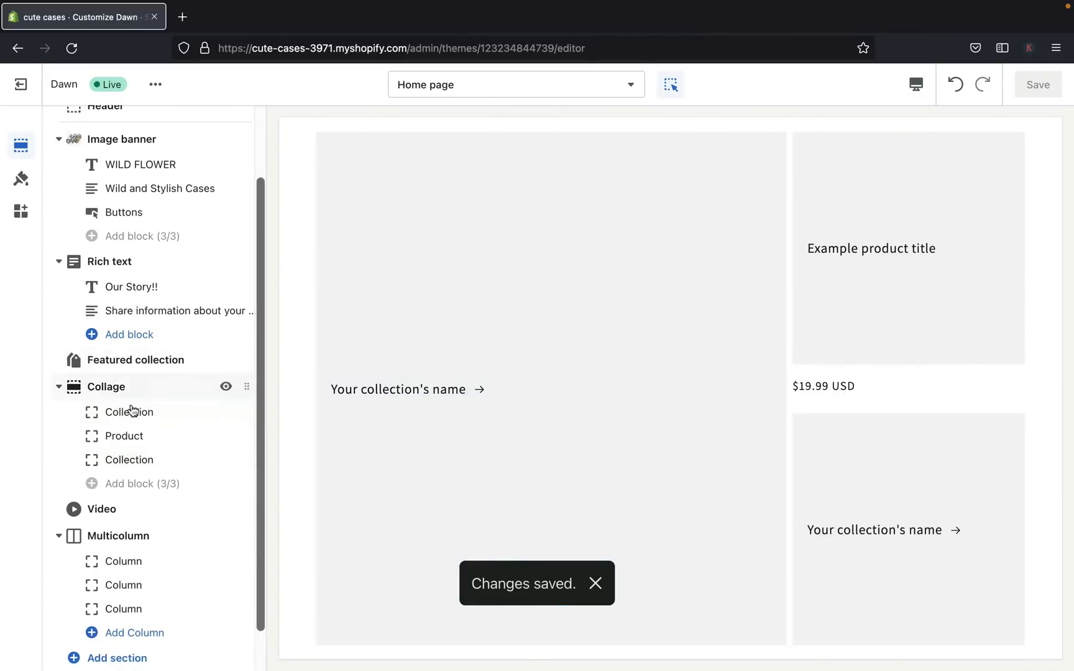
{"action": "scroll", "coordinate": [465, 330], "scroll_direction": "up", "scroll_amount": 3}
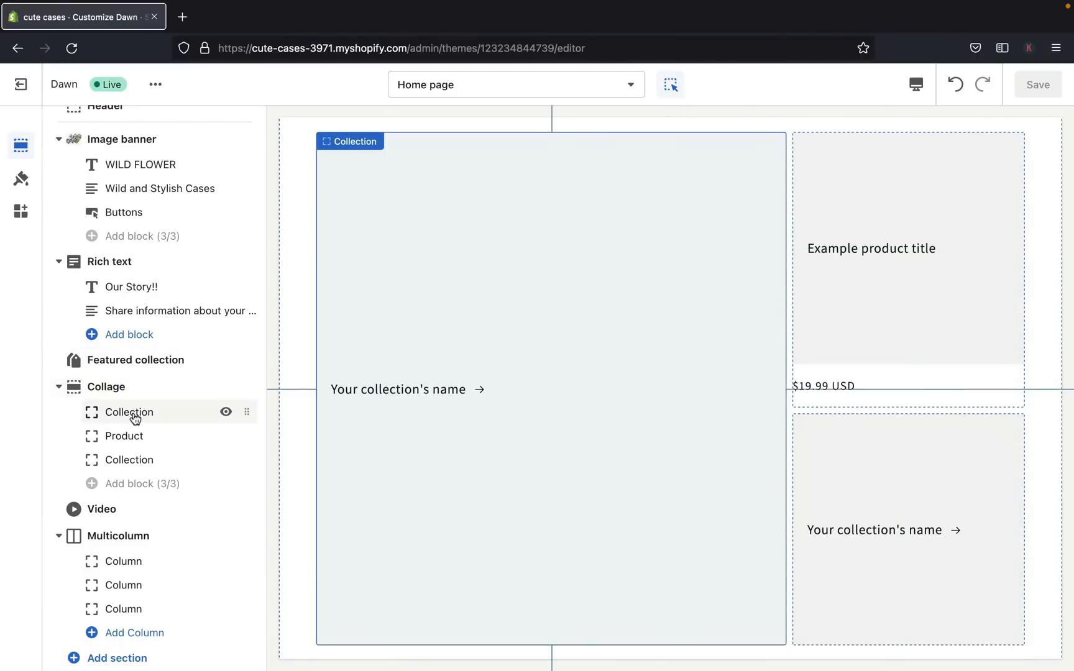
{"action": "left_click", "coordinate": [134, 417]}
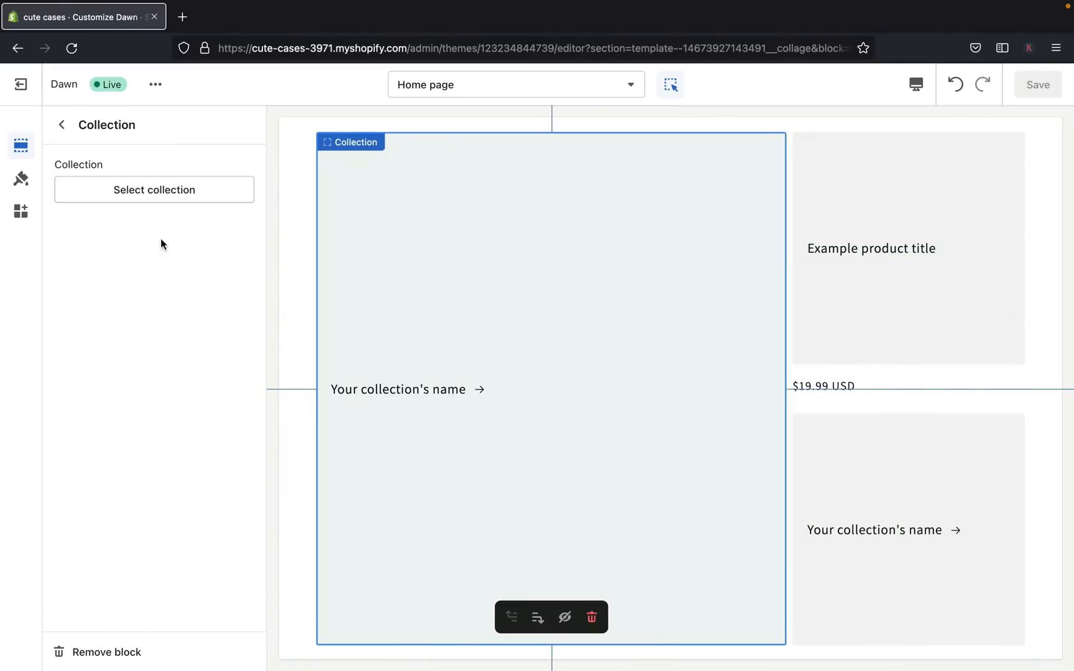
{"action": "left_click", "coordinate": [168, 189]}
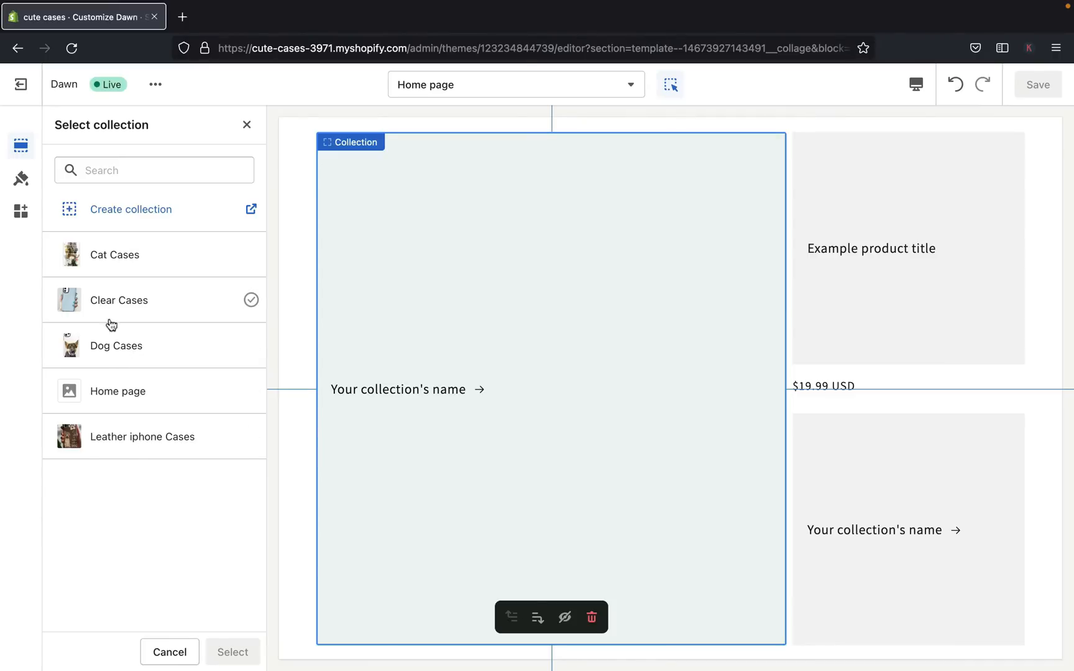
- Try the Cat Cases, Clear Cases and Dog Cases collections in turn in the large collage block
{"action": "left_click", "coordinate": [125, 251]}
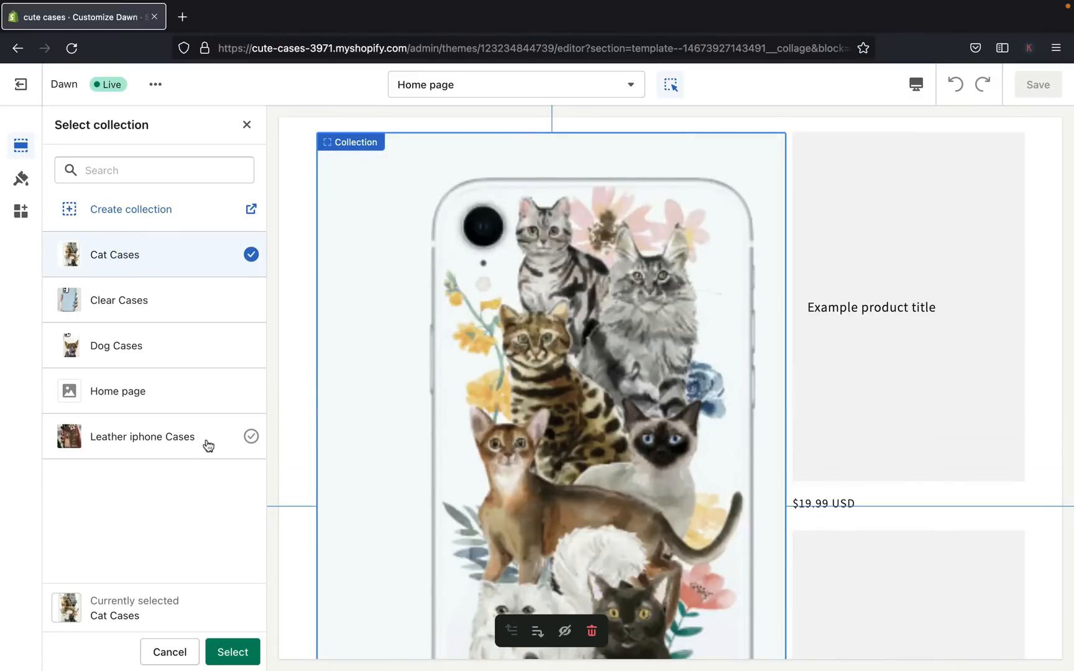
{"action": "left_click", "coordinate": [152, 308]}
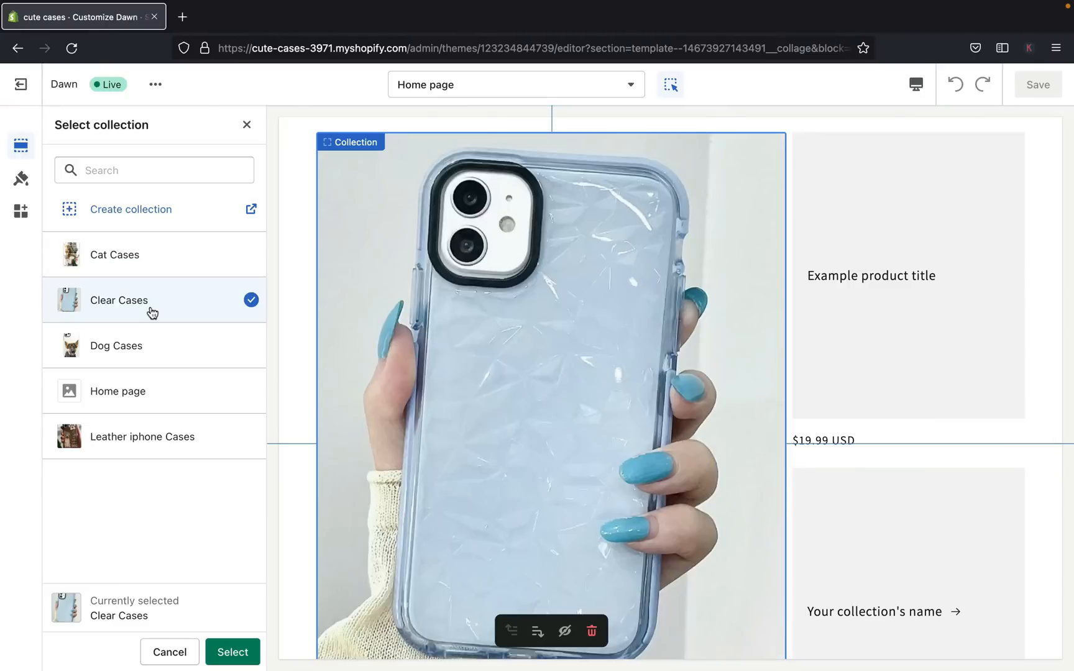
{"action": "left_click", "coordinate": [126, 354]}
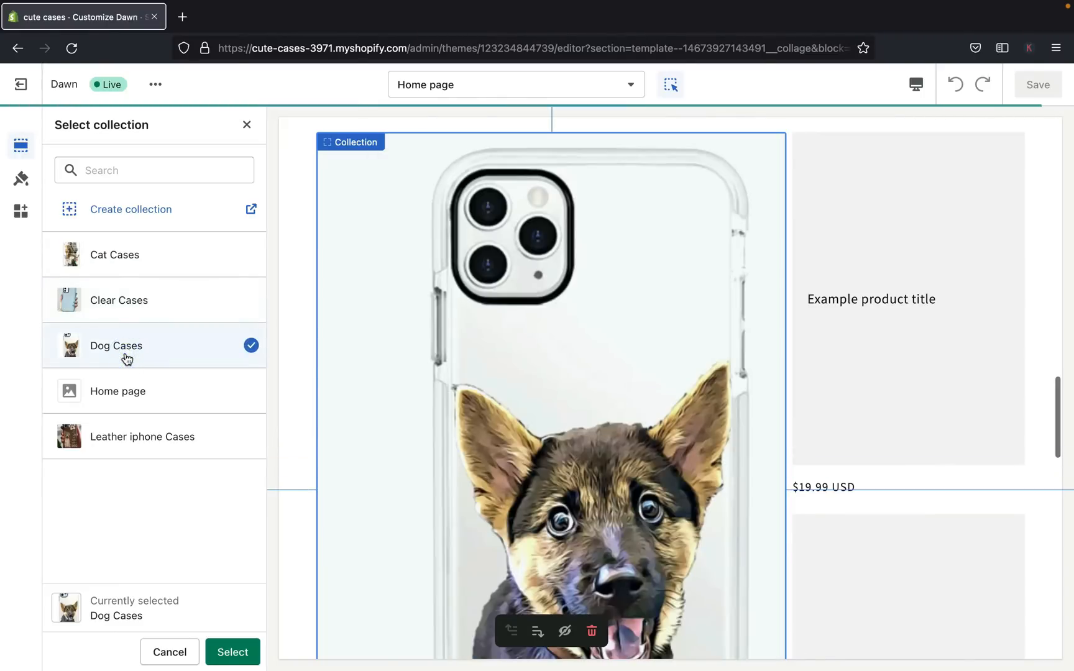
- Assign the Clear Cases collection to the large collage block, save the theme and return to the section list
{"action": "left_click", "coordinate": [120, 301]}
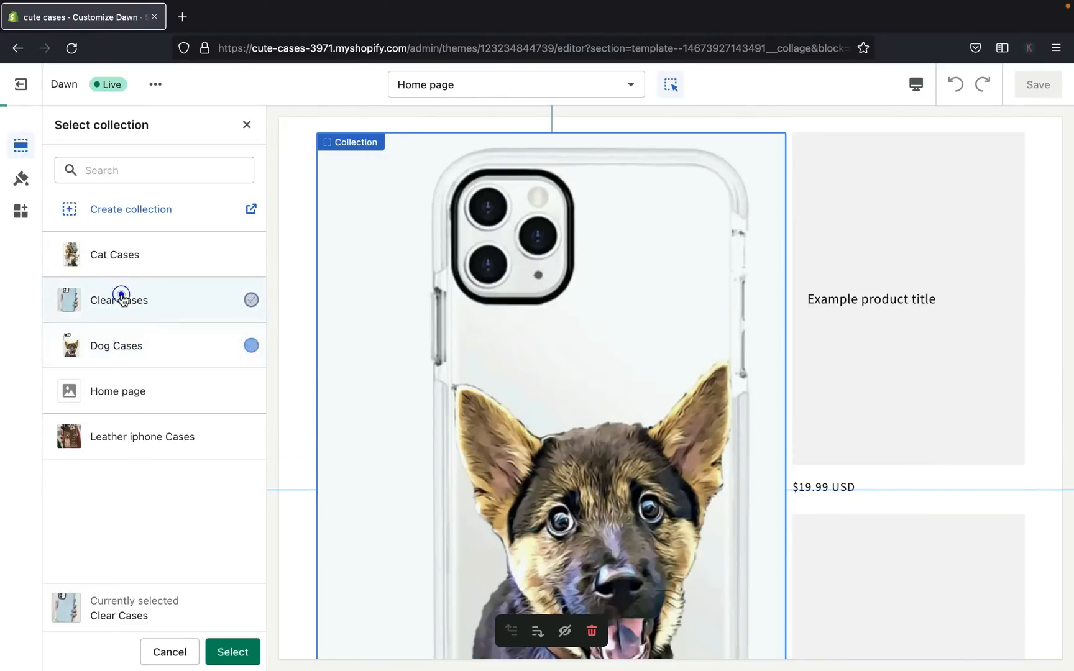
{"action": "left_click", "coordinate": [234, 651]}
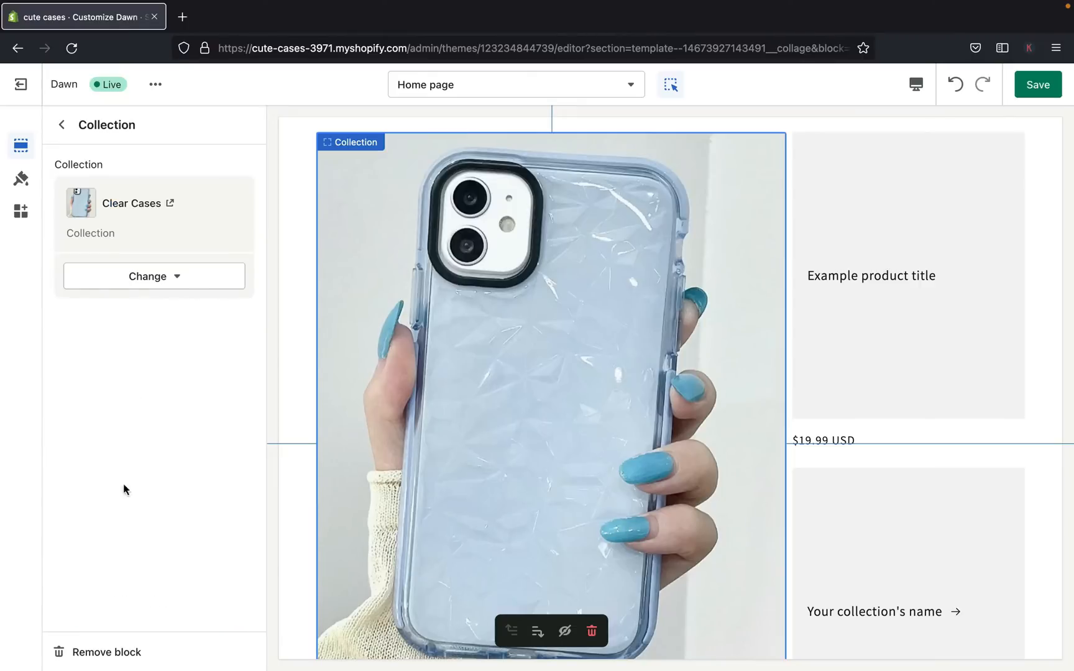
{"action": "left_click", "coordinate": [1038, 85]}
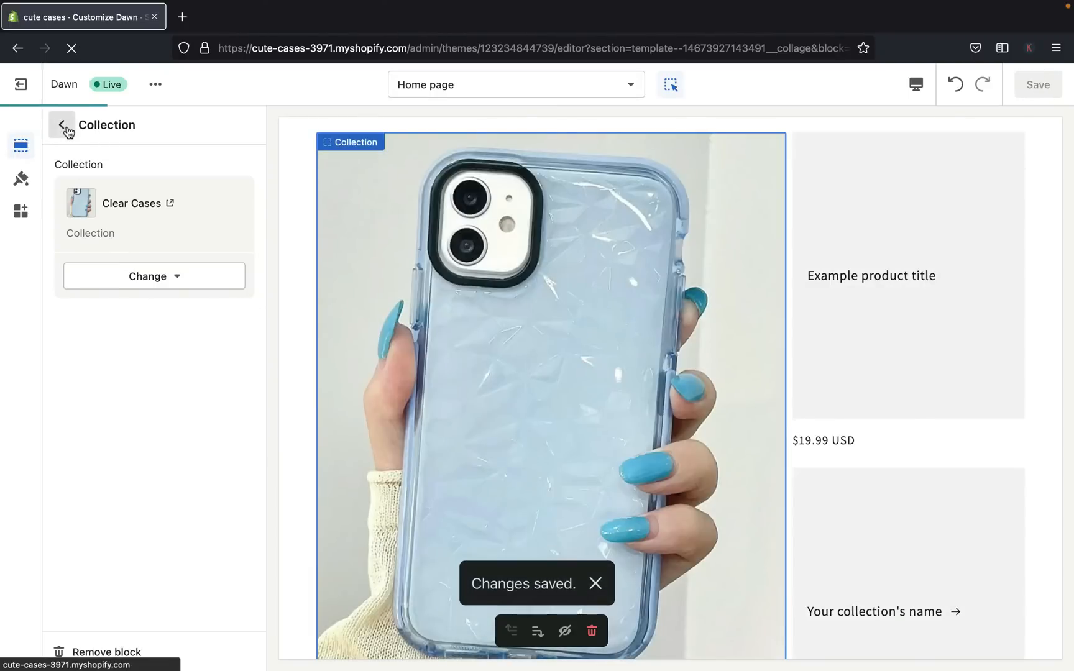
{"action": "left_click", "coordinate": [65, 126]}
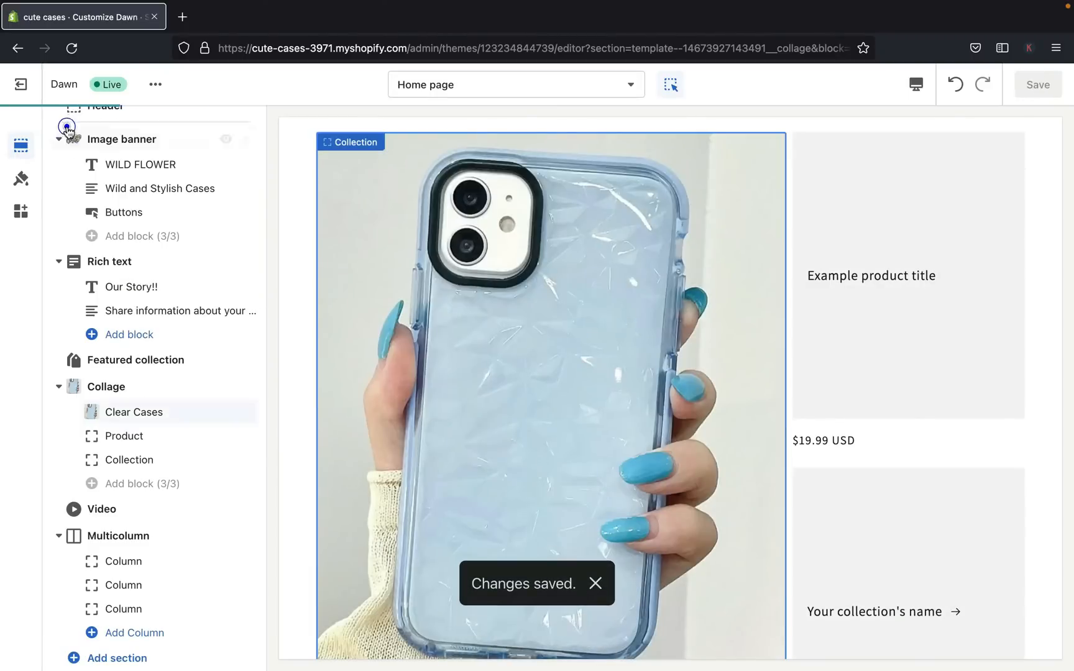
- Assign the cat burger case product to the Collage section's Product block and return to the section list
{"action": "scroll", "coordinate": [697, 396], "scroll_direction": "down", "scroll_amount": 10}
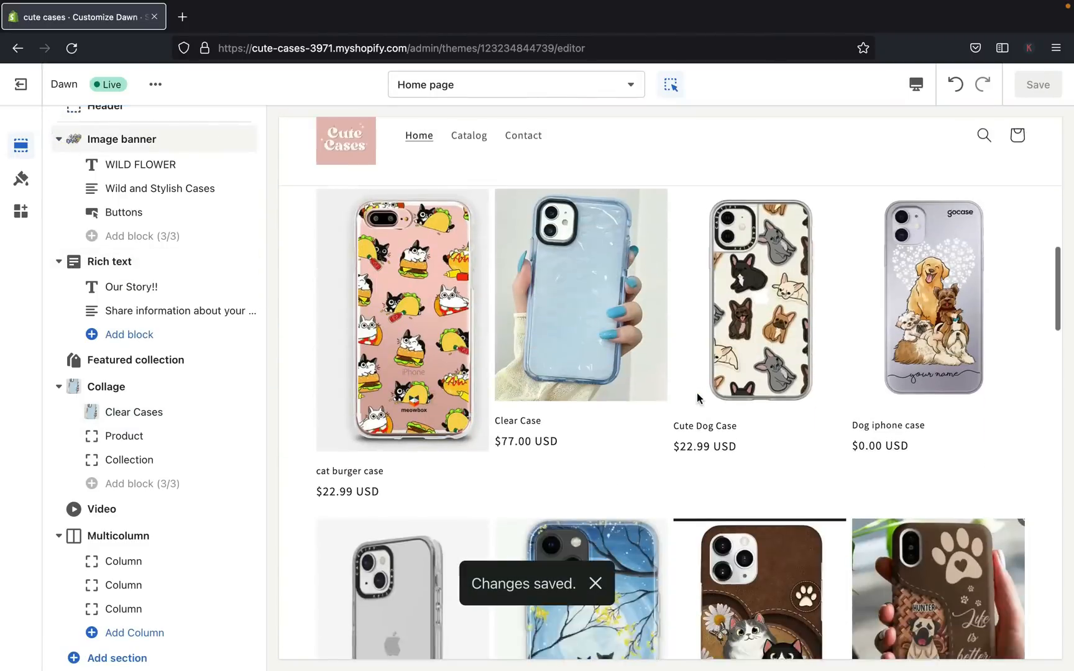
{"action": "scroll", "coordinate": [701, 404], "scroll_direction": "down", "scroll_amount": 10}
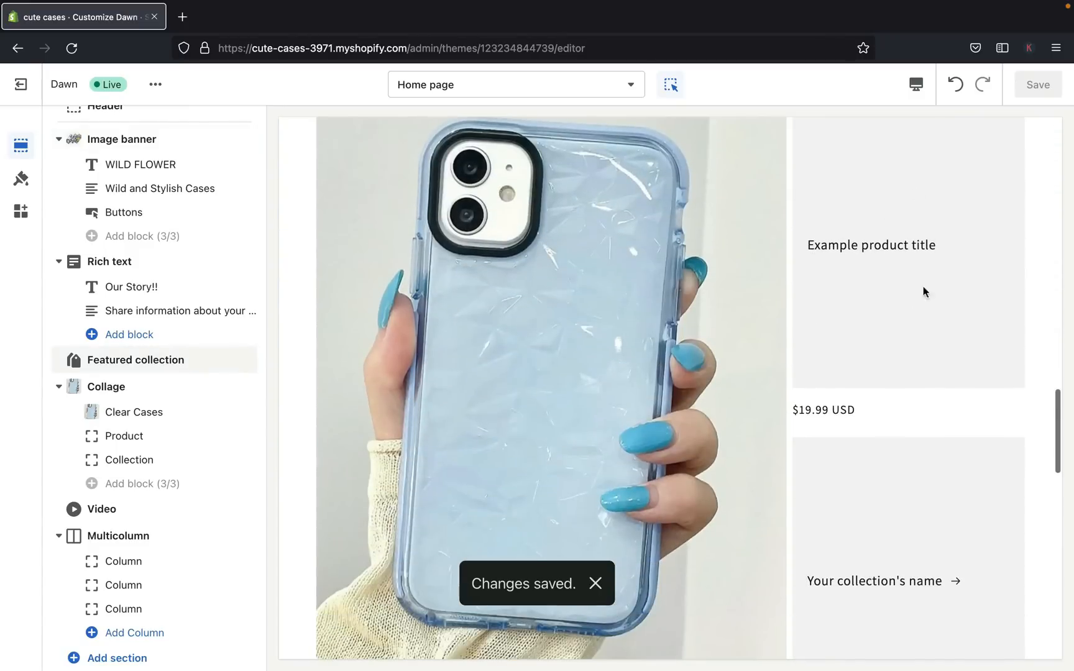
{"action": "scroll", "coordinate": [859, 549], "scroll_direction": "down", "scroll_amount": 3}
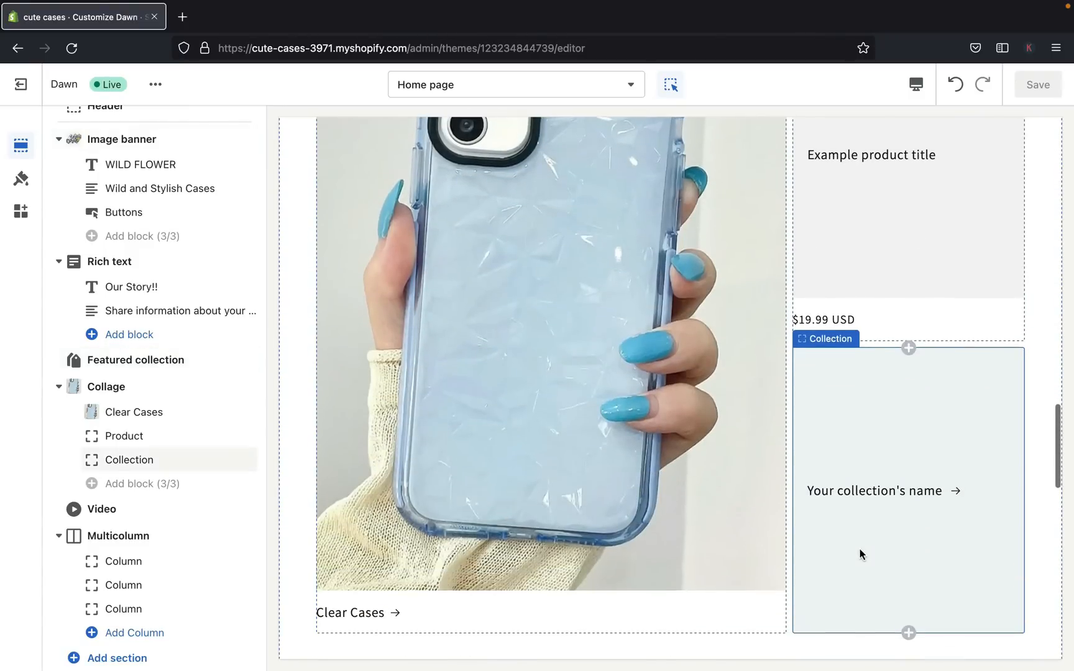
{"action": "left_click", "coordinate": [144, 436]}
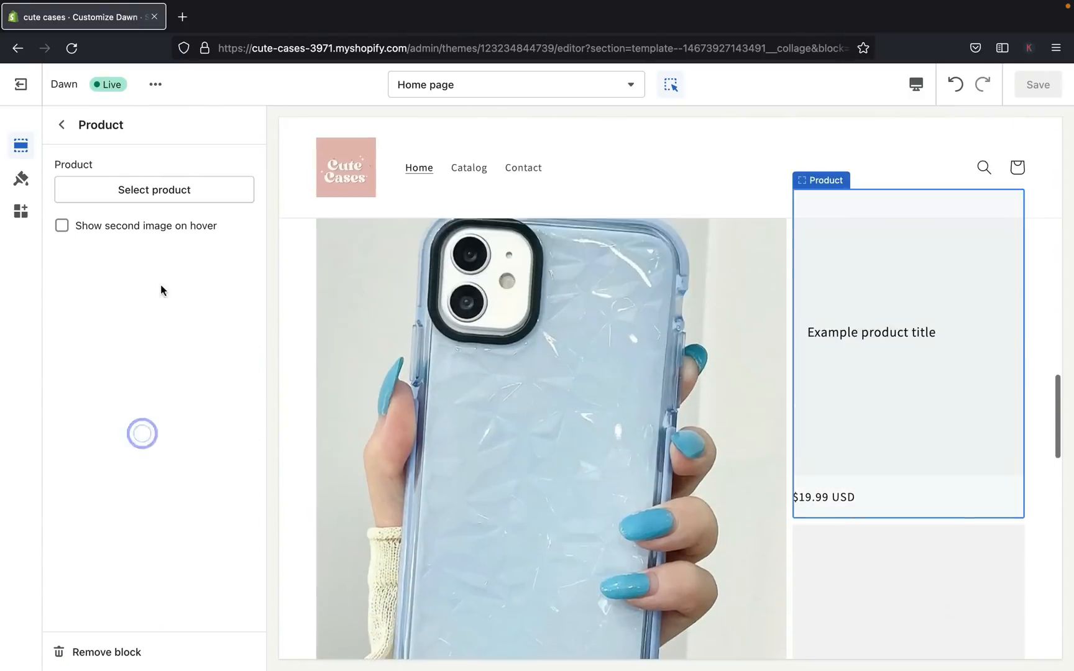
{"action": "left_click", "coordinate": [154, 190]}
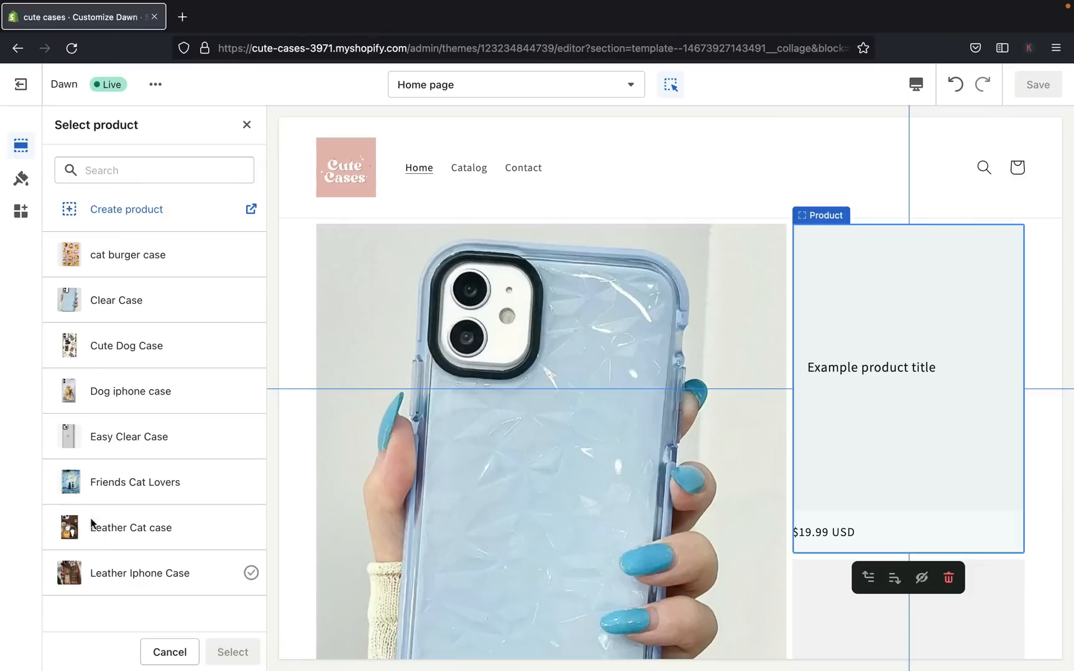
{"action": "left_click", "coordinate": [120, 263]}
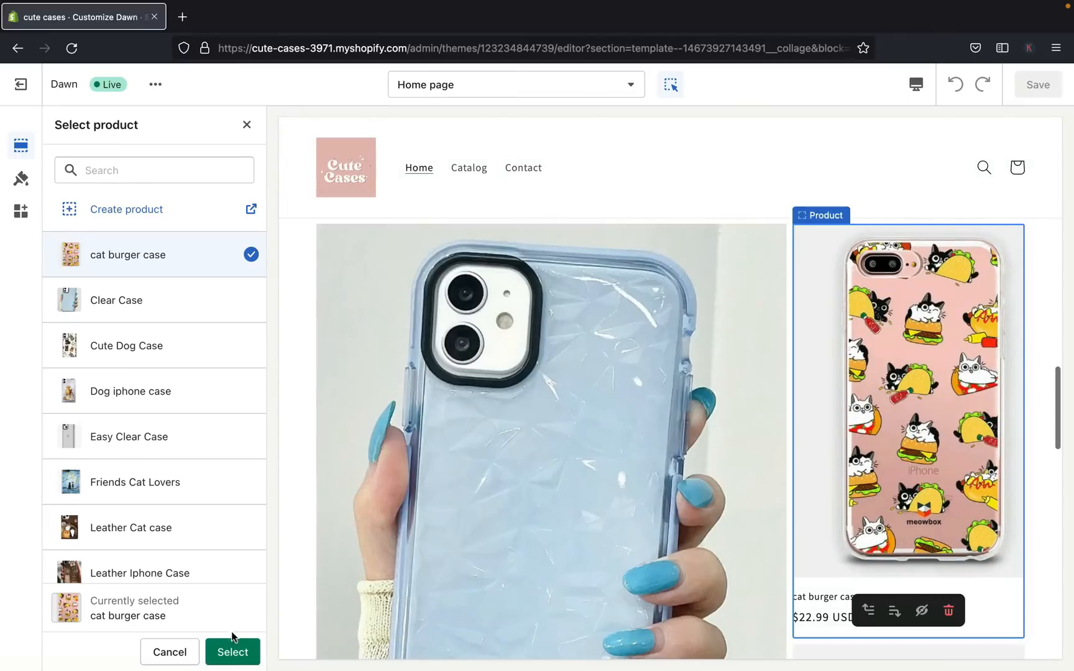
{"action": "left_click", "coordinate": [233, 652]}
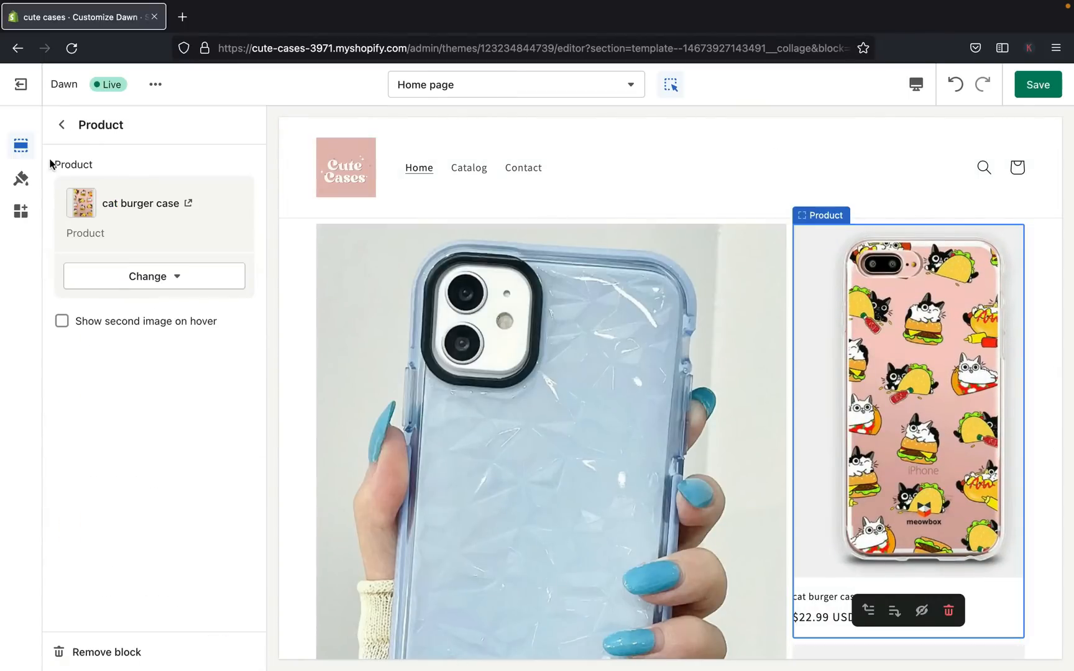
{"action": "left_click", "coordinate": [61, 124]}
- Assign the Leather iphone Cases collection to the remaining Collection block of the Collage section, save the theme and return to the section list
{"action": "mouse_move", "coordinate": [228, 312]}
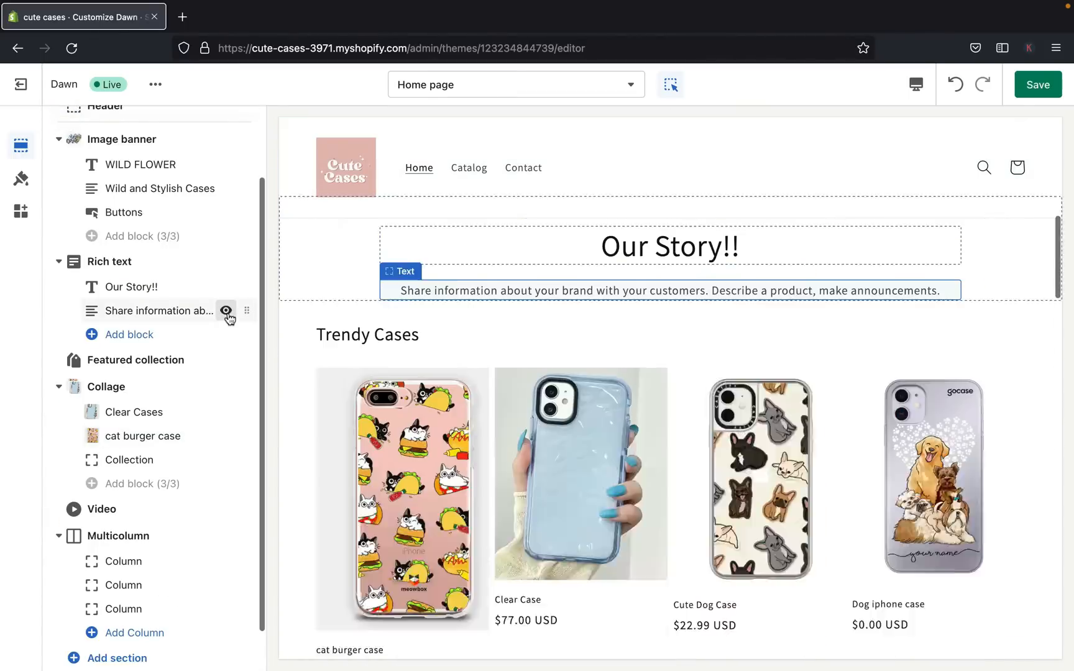
{"action": "scroll", "coordinate": [372, 429], "scroll_direction": "down", "scroll_amount": 20}
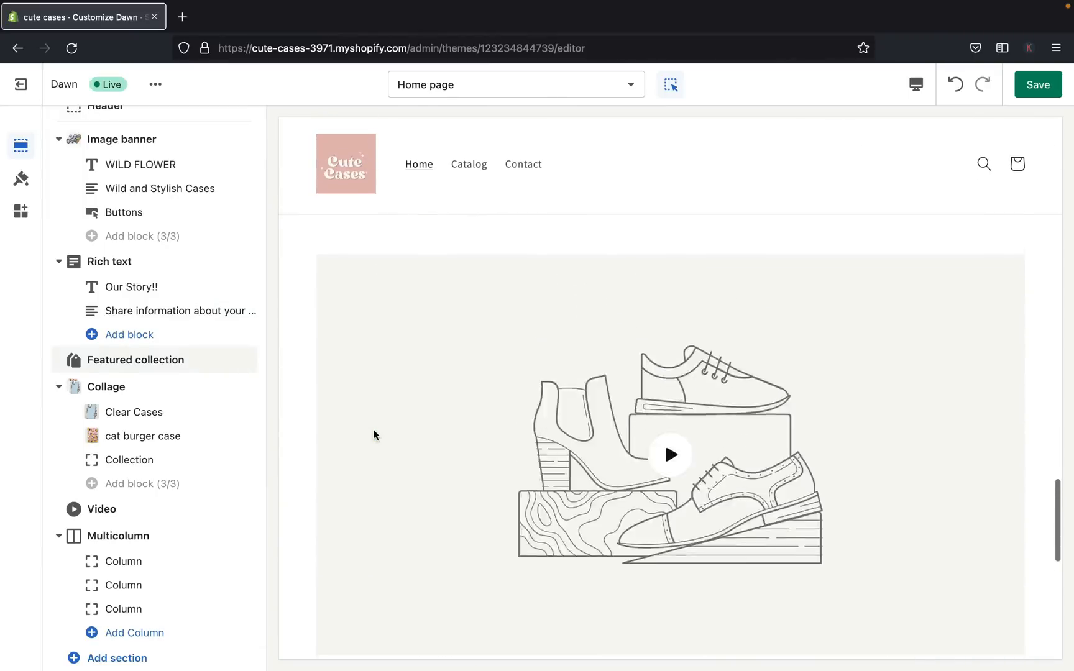
{"action": "scroll", "coordinate": [372, 429], "scroll_direction": "up", "scroll_amount": 5}
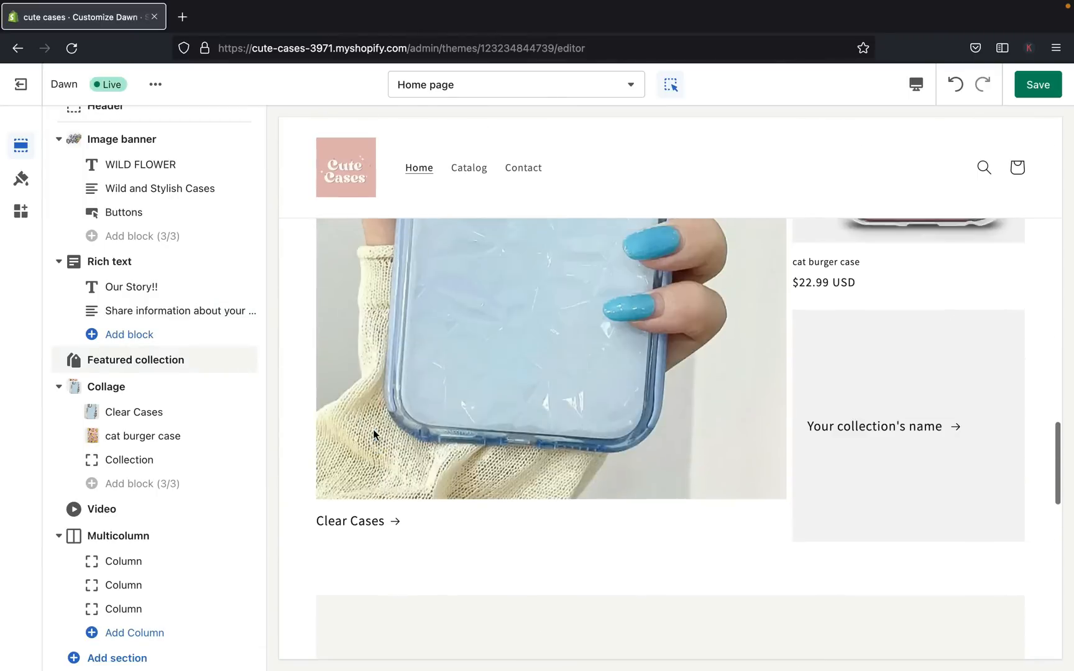
{"action": "left_click", "coordinate": [138, 461]}
{"action": "left_click", "coordinate": [138, 197]}
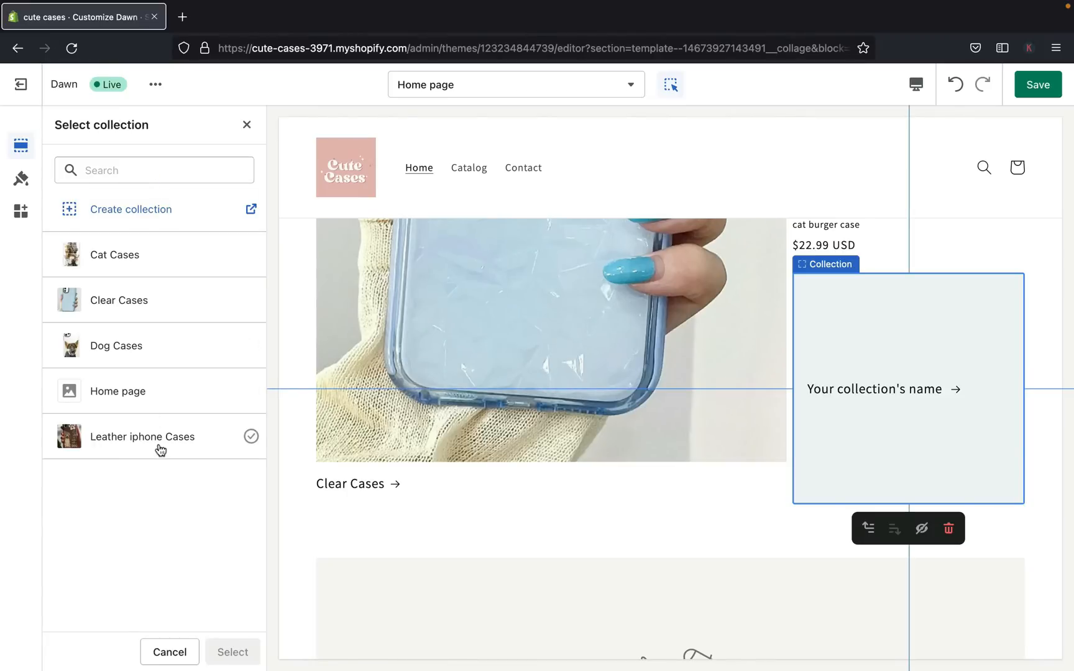
{"action": "left_click", "coordinate": [153, 437]}
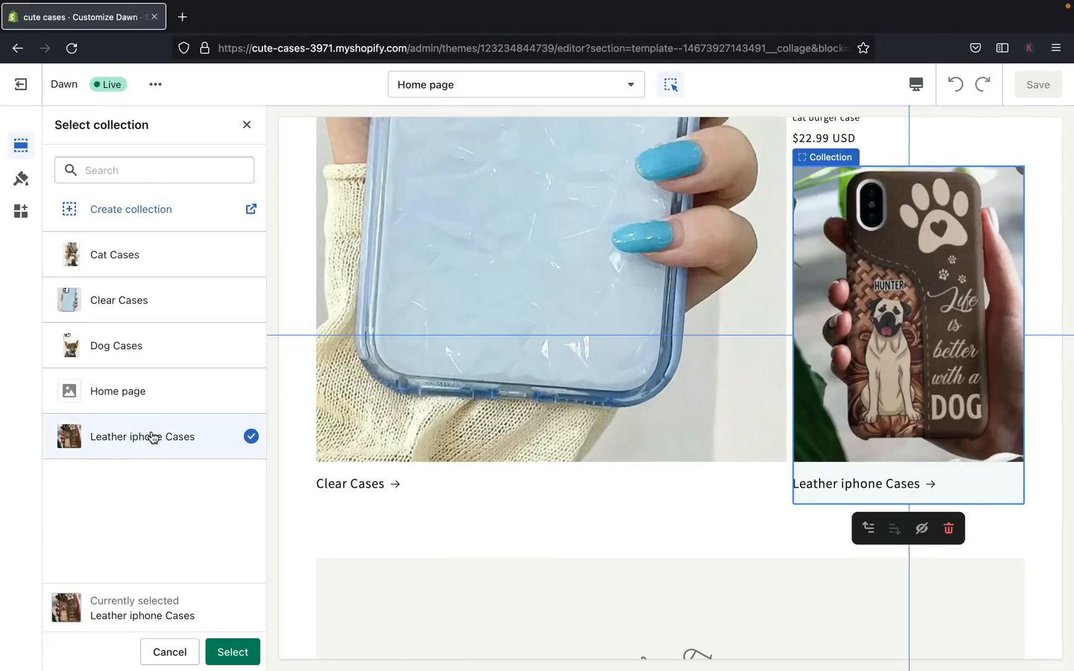
{"action": "left_click", "coordinate": [229, 650]}
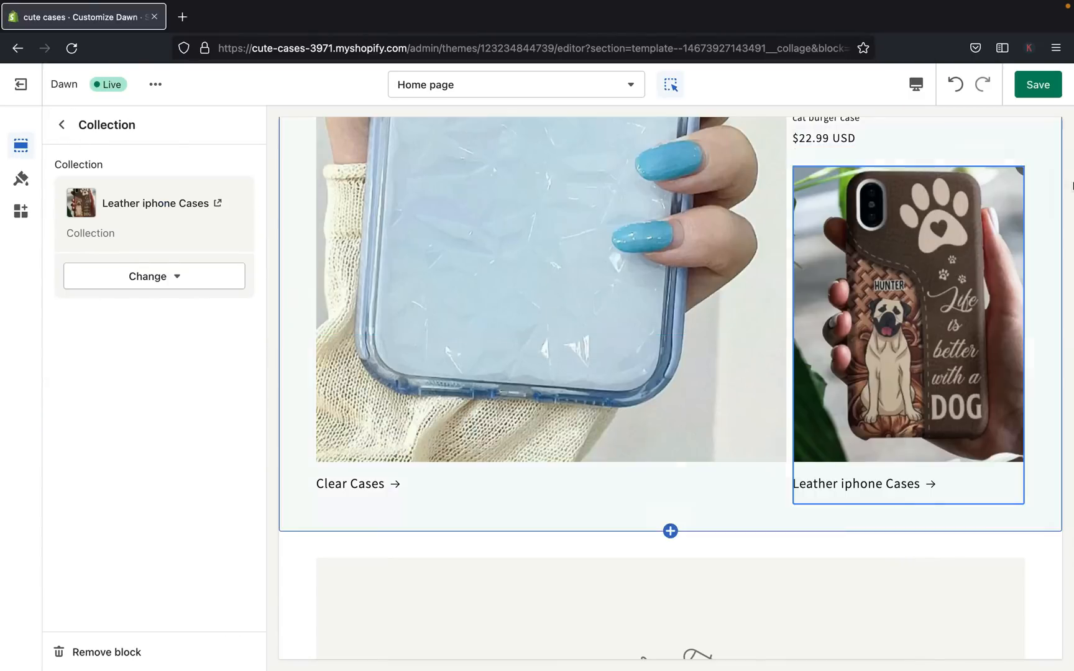
{"action": "left_click", "coordinate": [1039, 85]}
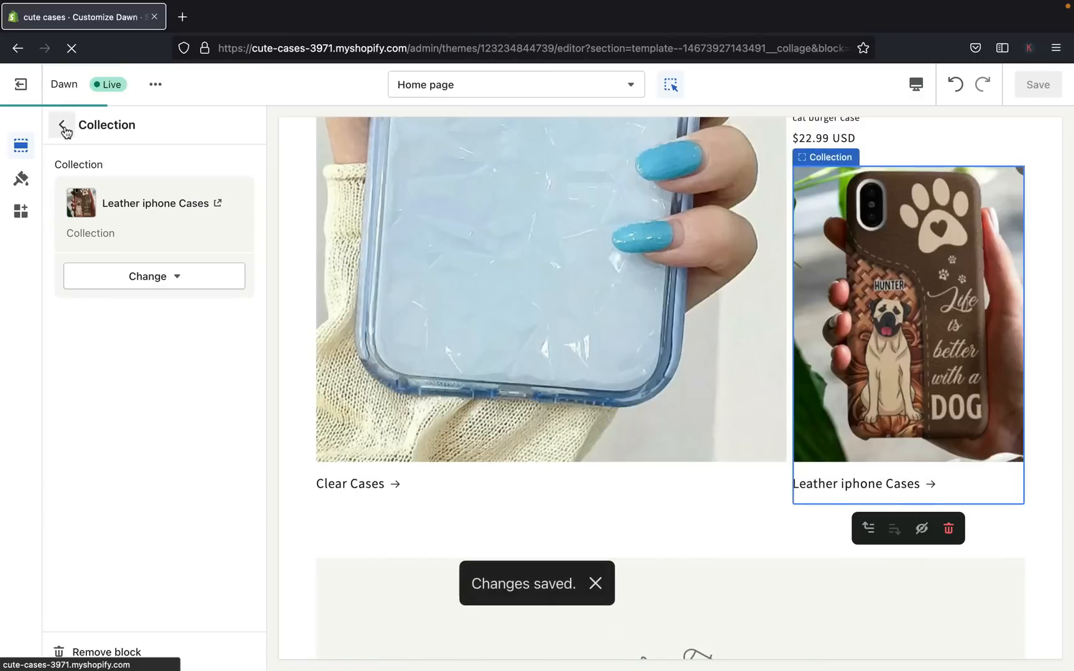
{"action": "left_click", "coordinate": [62, 124]}
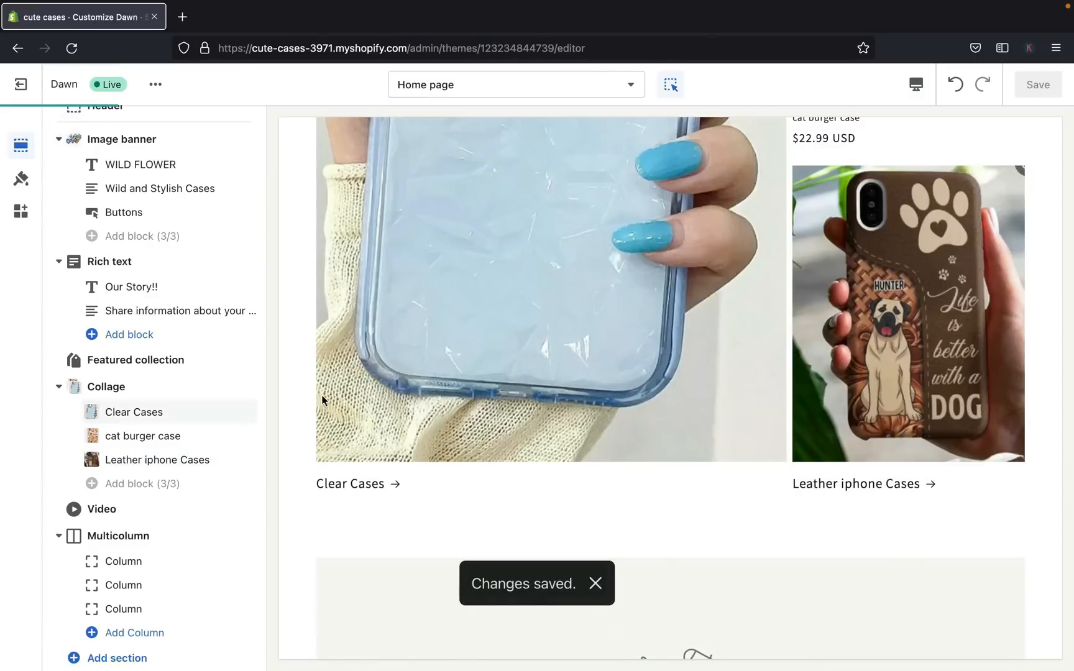
- Set the Collage section's heading to "Our Best Selling Cases!", save the theme and return to the section list
{"action": "scroll", "coordinate": [322, 399], "scroll_direction": "up", "scroll_amount": 6}
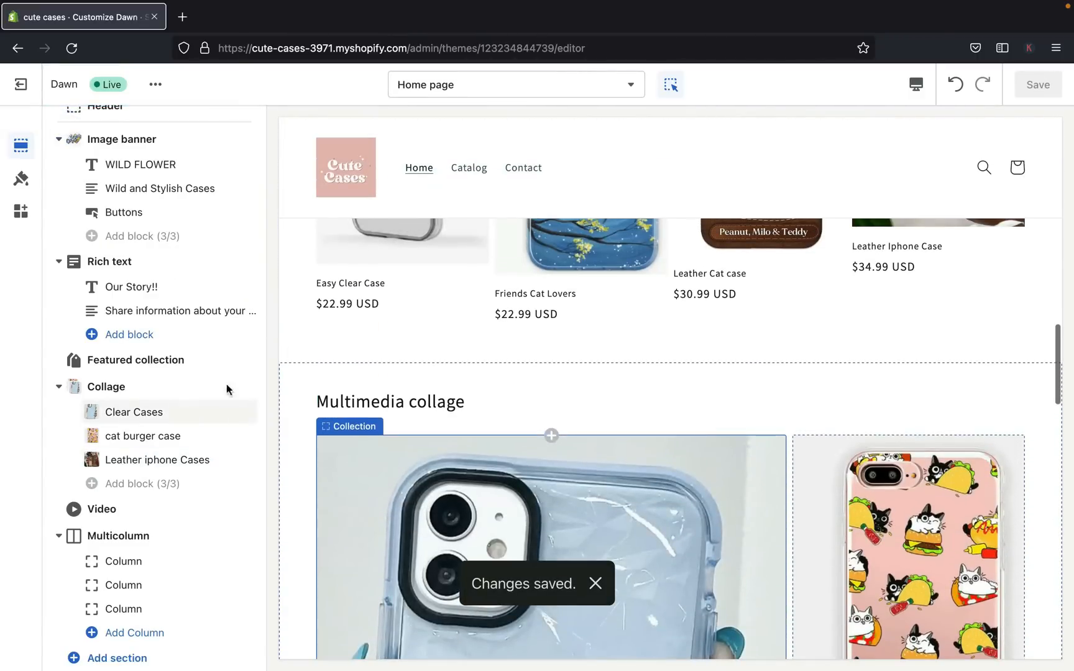
{"action": "left_click", "coordinate": [144, 356]}
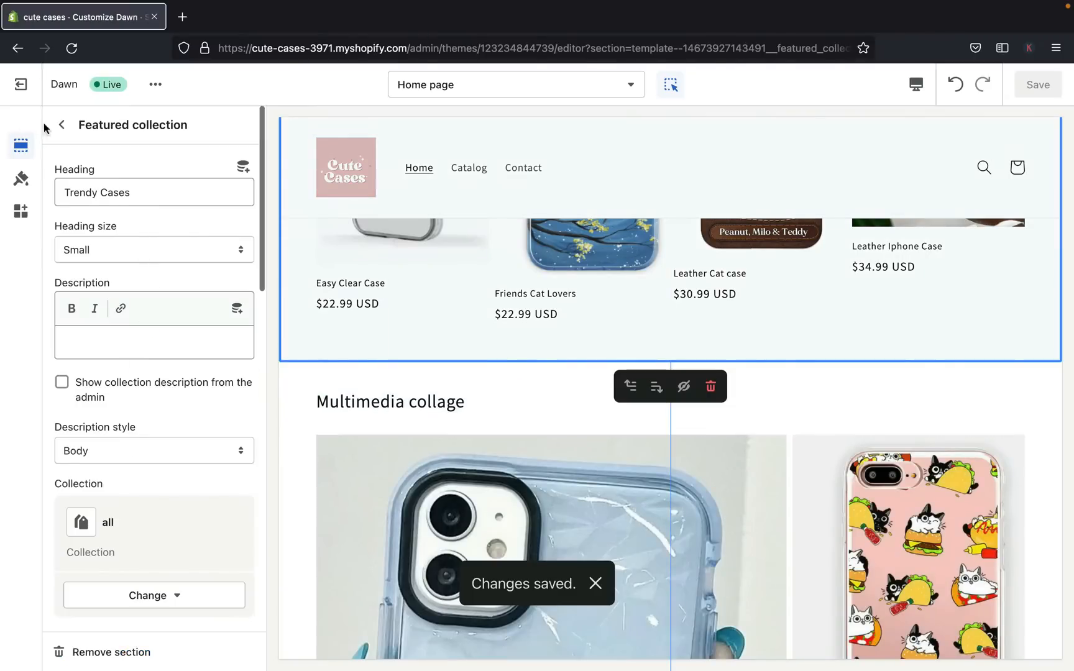
{"action": "left_click", "coordinate": [62, 126]}
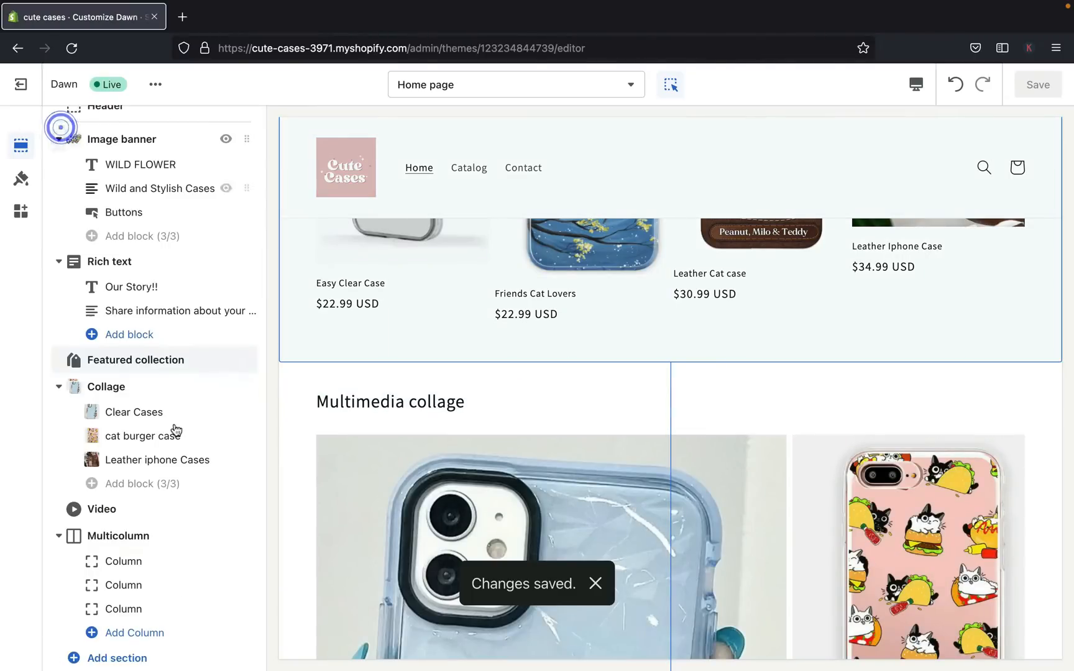
{"action": "left_click", "coordinate": [149, 387]}
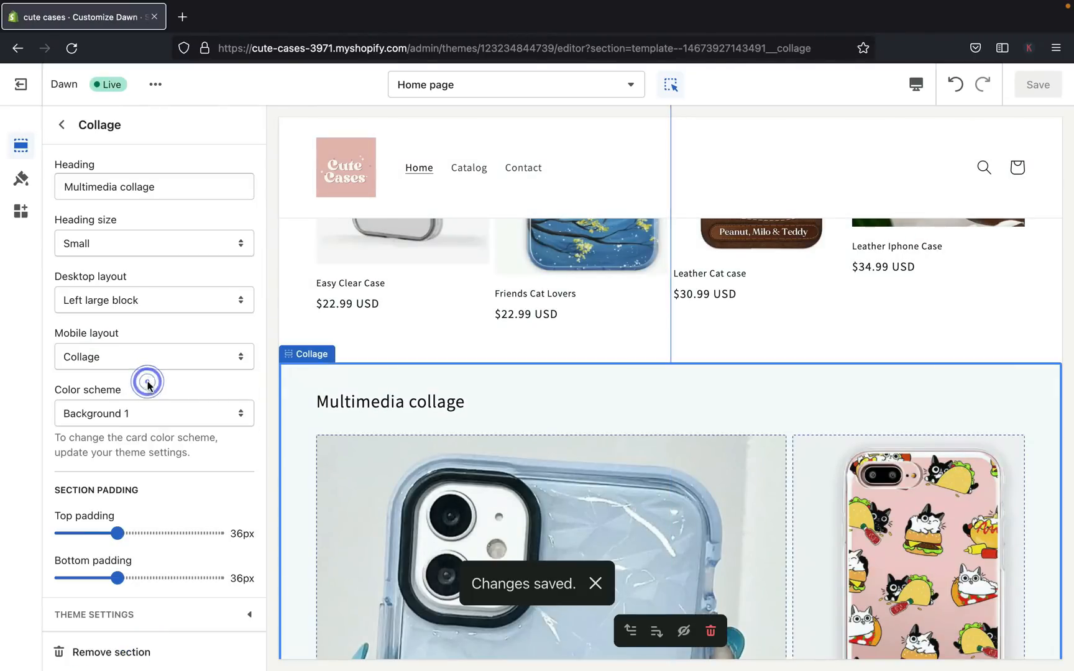
{"action": "triple_click", "coordinate": [183, 191]}
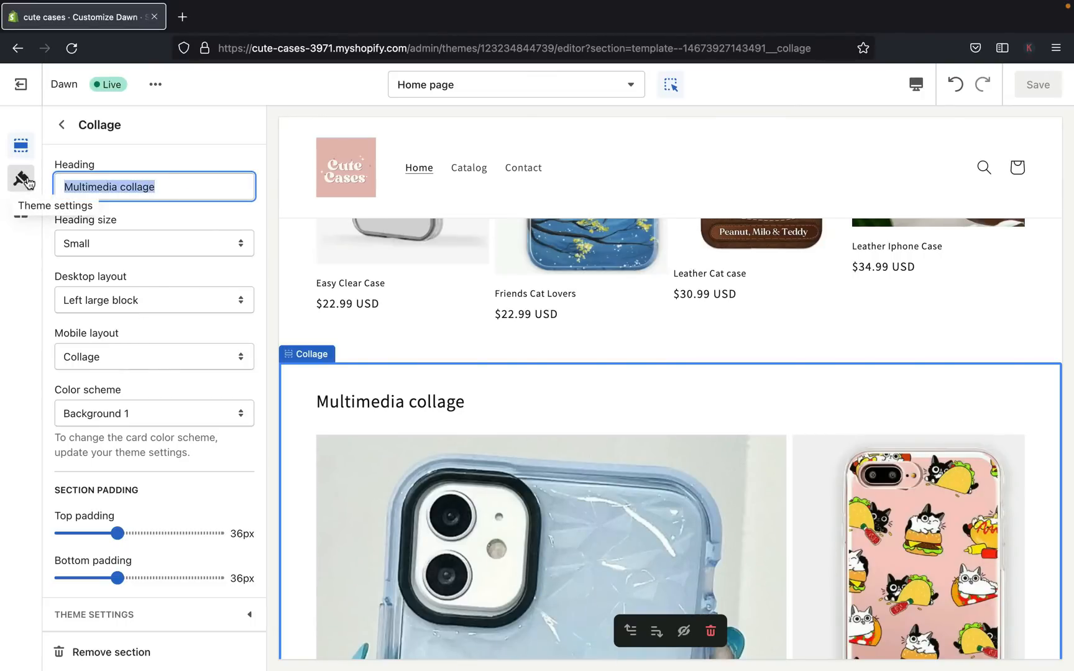
{"action": "type", "text": "Our"}
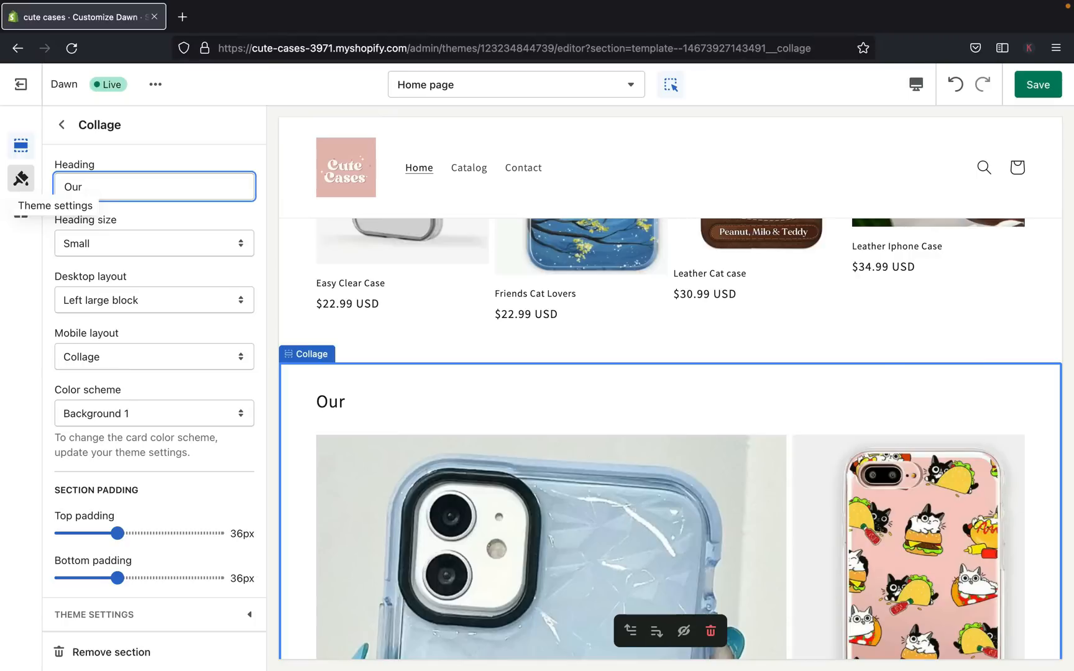
{"action": "type", "text": " bESS"}
{"action": "key", "text": "BackSpace"}
{"action": "key", "text": "BackSpace"}
{"action": "key", "text": "BackSpace"}
{"action": "type", "text": "Sellin"}
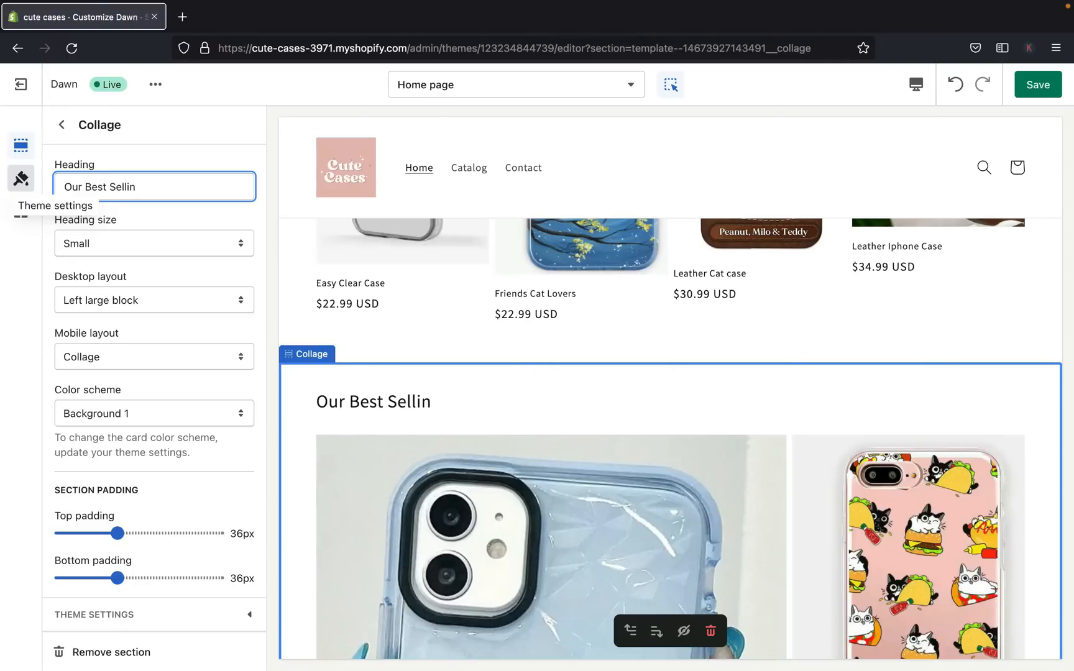
{"action": "type", "text": "g Cases!"}
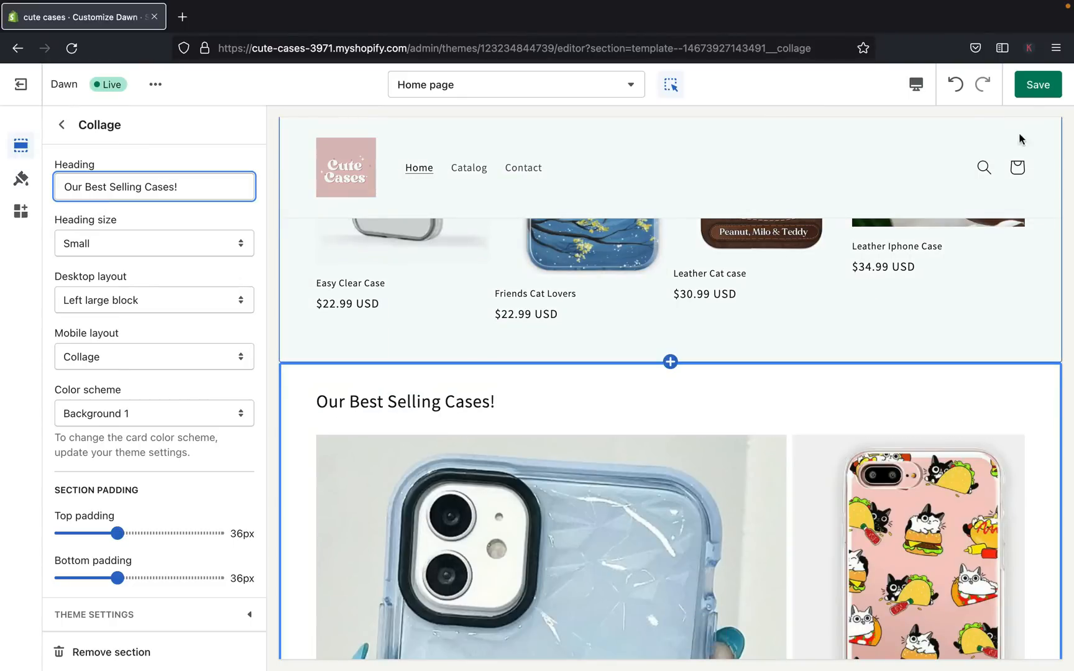
{"action": "left_click", "coordinate": [1037, 85]}
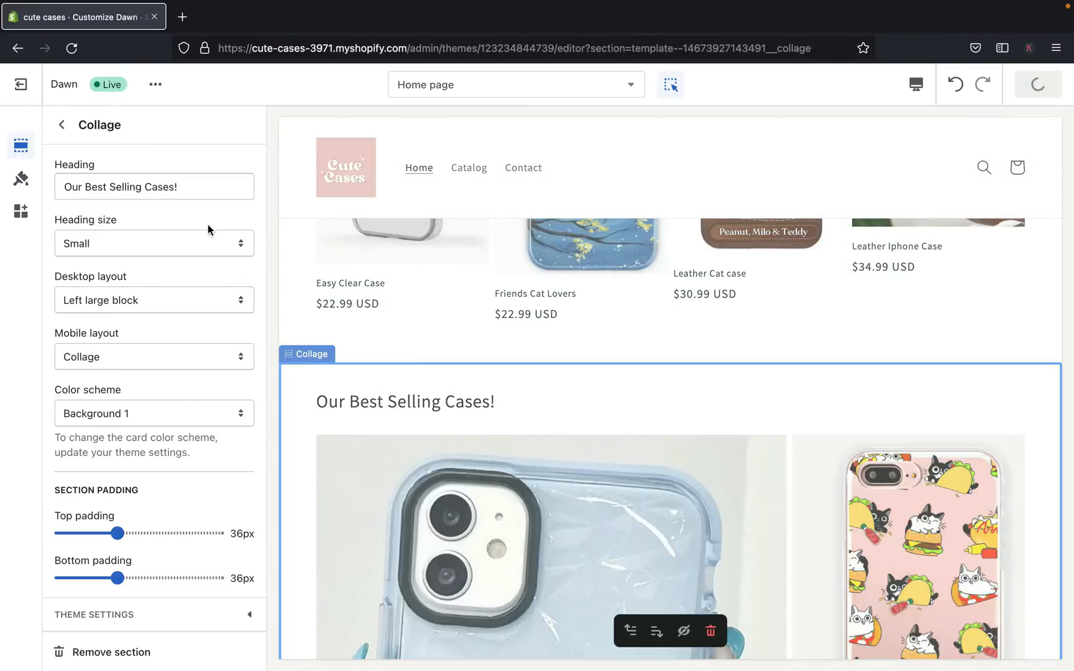
{"action": "left_click", "coordinate": [66, 126]}
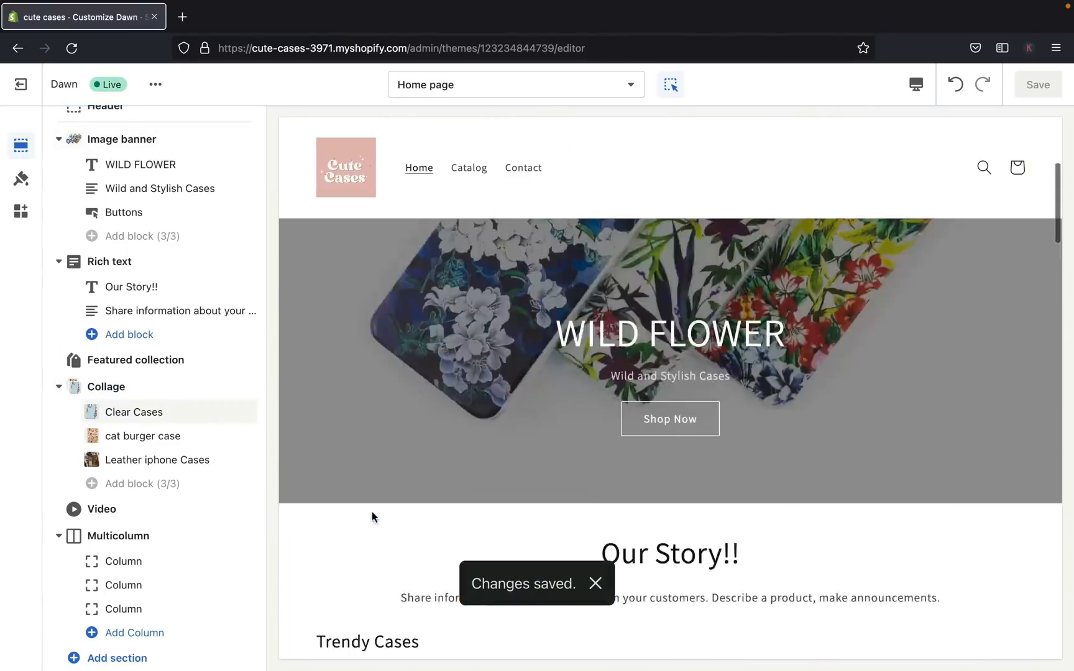
- Open the home page's Video section and examine its heading, cover image, URL and alt text settings alongside the preview
{"action": "scroll", "coordinate": [372, 508], "scroll_direction": "down", "scroll_amount": 15}
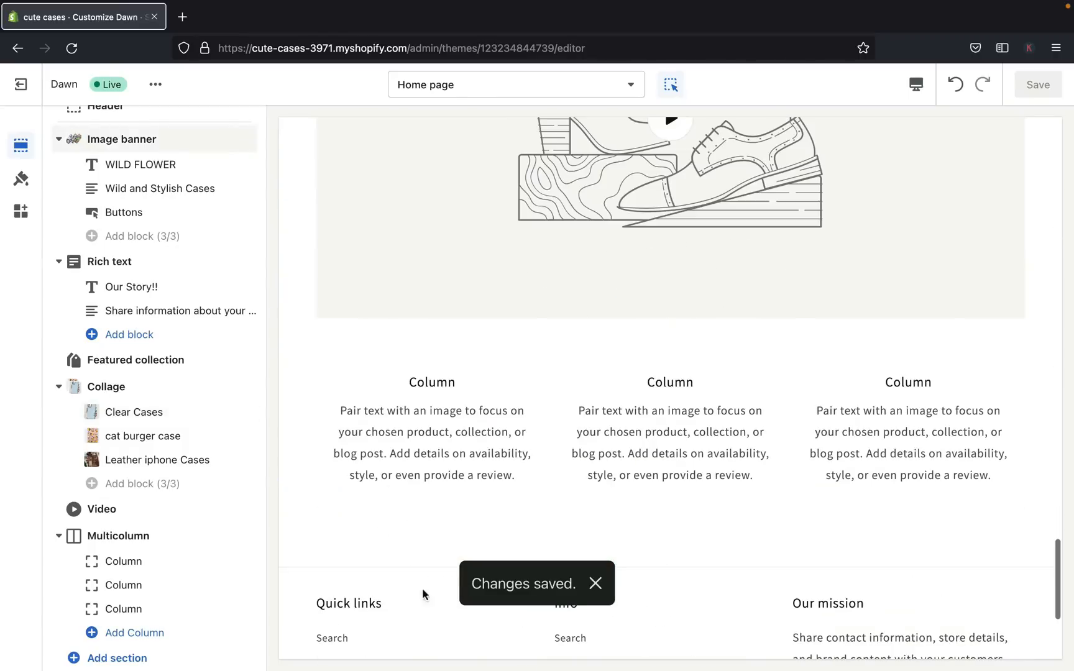
{"action": "scroll", "coordinate": [418, 567], "scroll_direction": "up", "scroll_amount": 1}
{"action": "scroll", "coordinate": [417, 567], "scroll_direction": "down", "scroll_amount": 1}
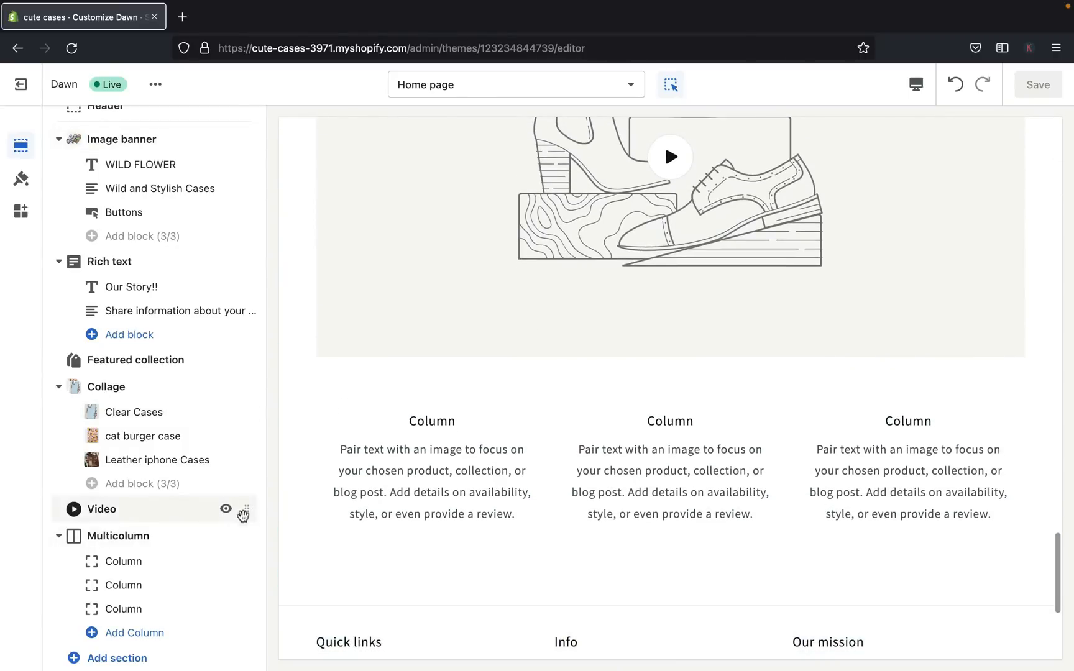
{"action": "left_click", "coordinate": [239, 511]}
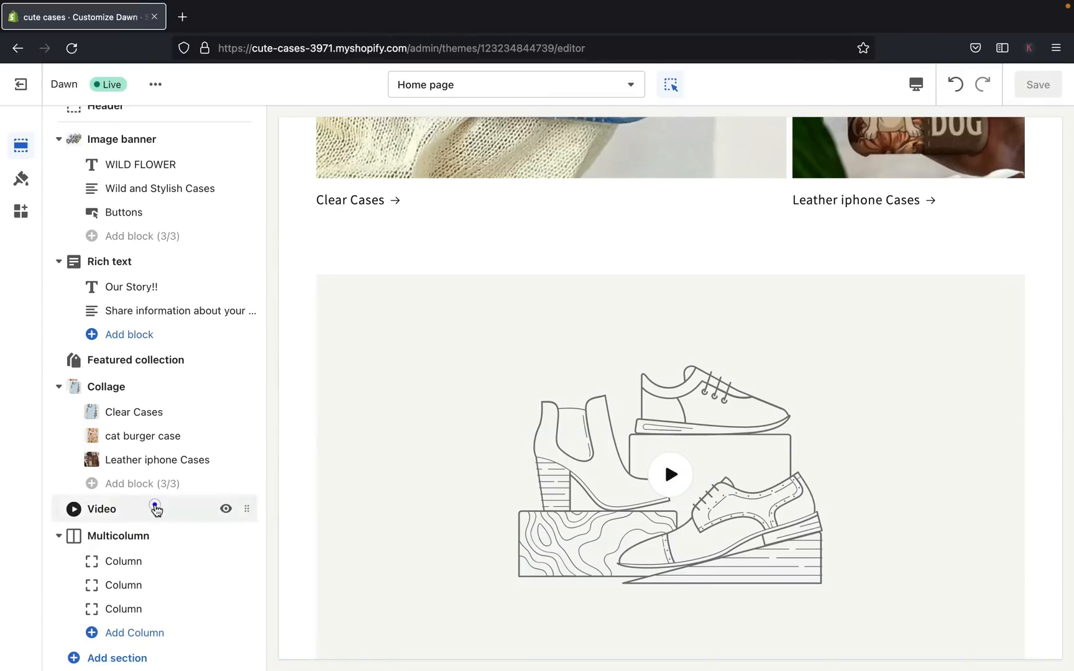
{"action": "left_click", "coordinate": [153, 509]}
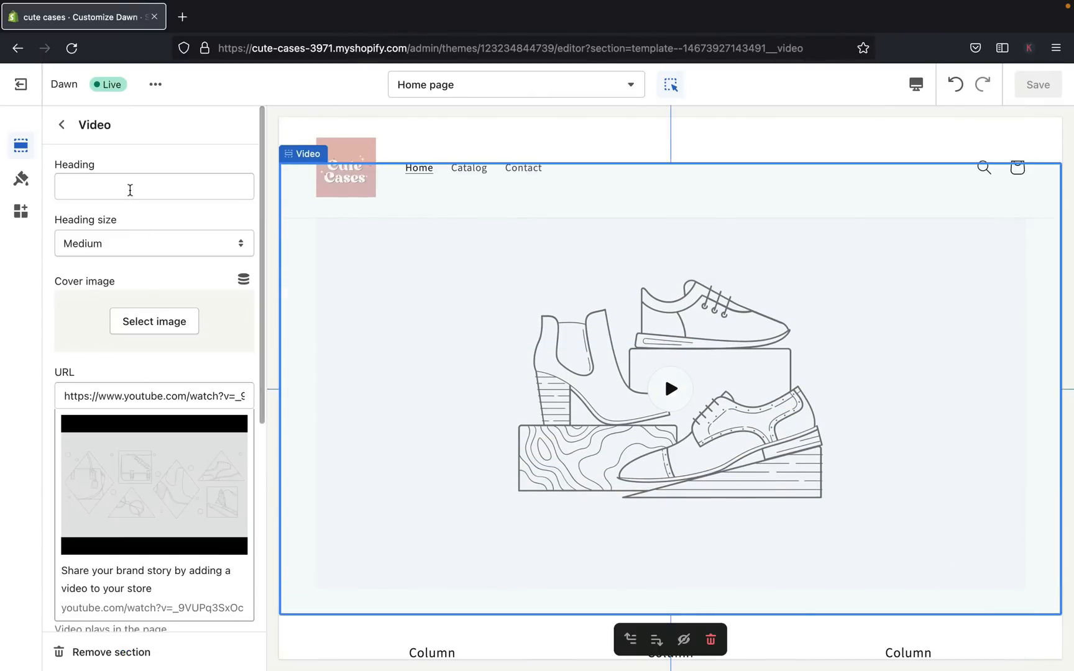
{"action": "left_click", "coordinate": [130, 188]}
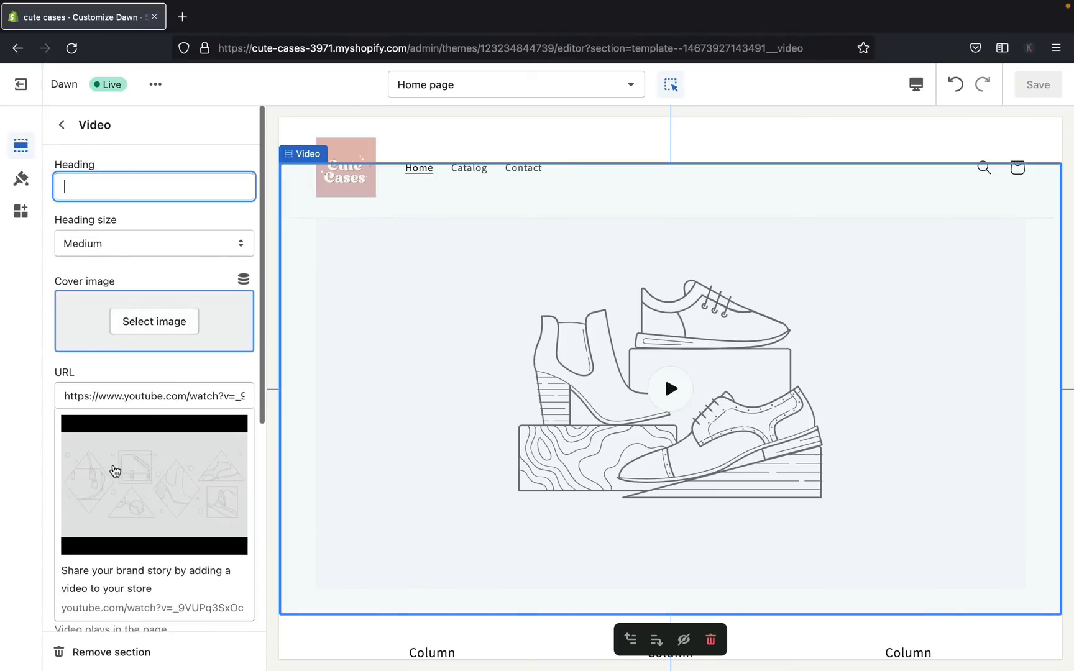
{"action": "left_click", "coordinate": [155, 397]}
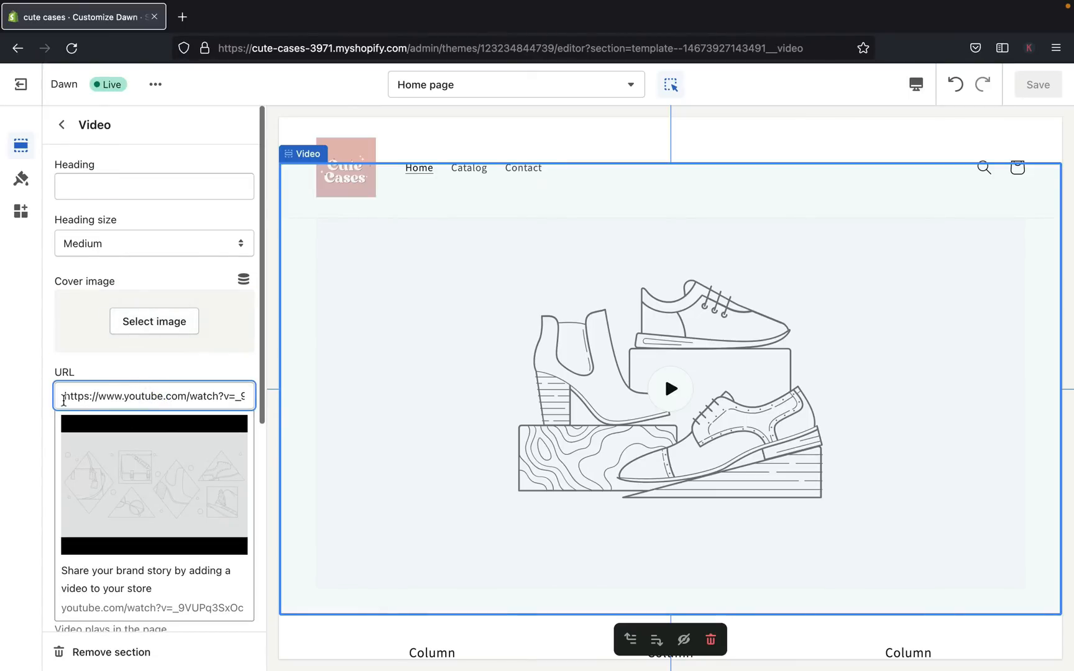
{"action": "left_click_drag", "start_coordinate": [65, 400], "coordinate": [260, 403]}
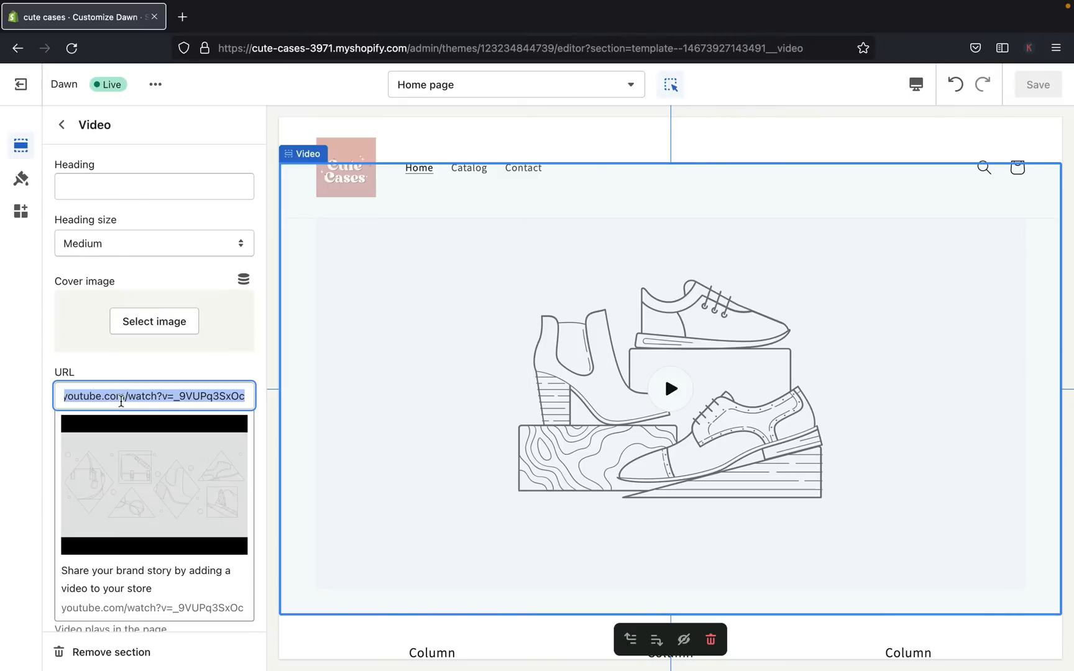
{"action": "left_click", "coordinate": [121, 400]}
{"action": "scroll", "coordinate": [124, 383], "scroll_direction": "down", "scroll_amount": 3}
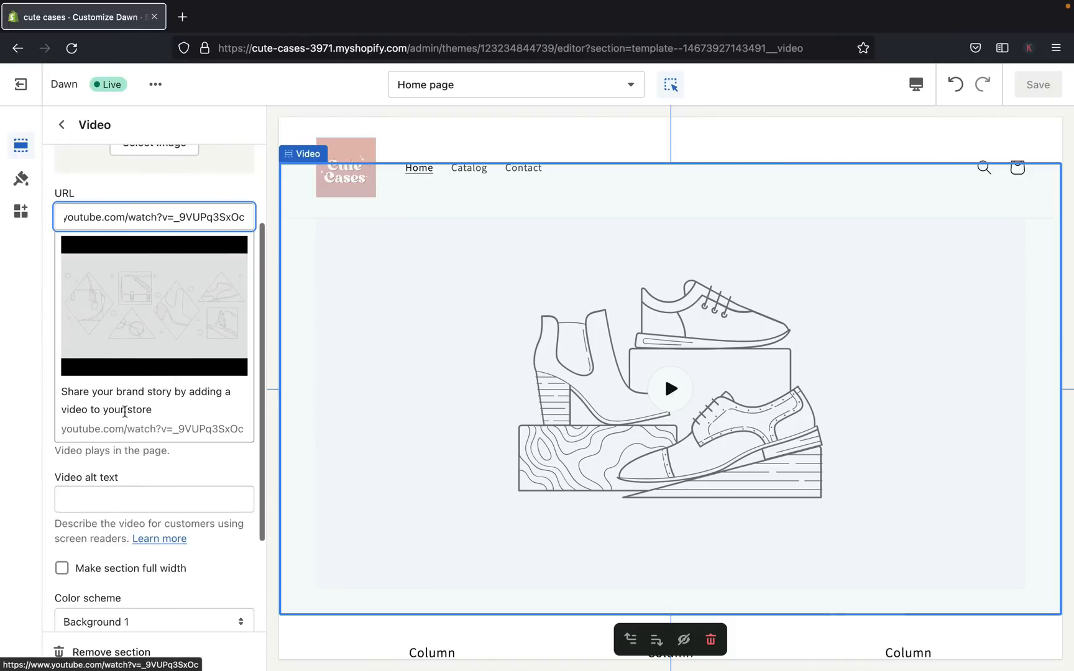
{"action": "scroll", "coordinate": [140, 364], "scroll_direction": "up", "scroll_amount": 3}
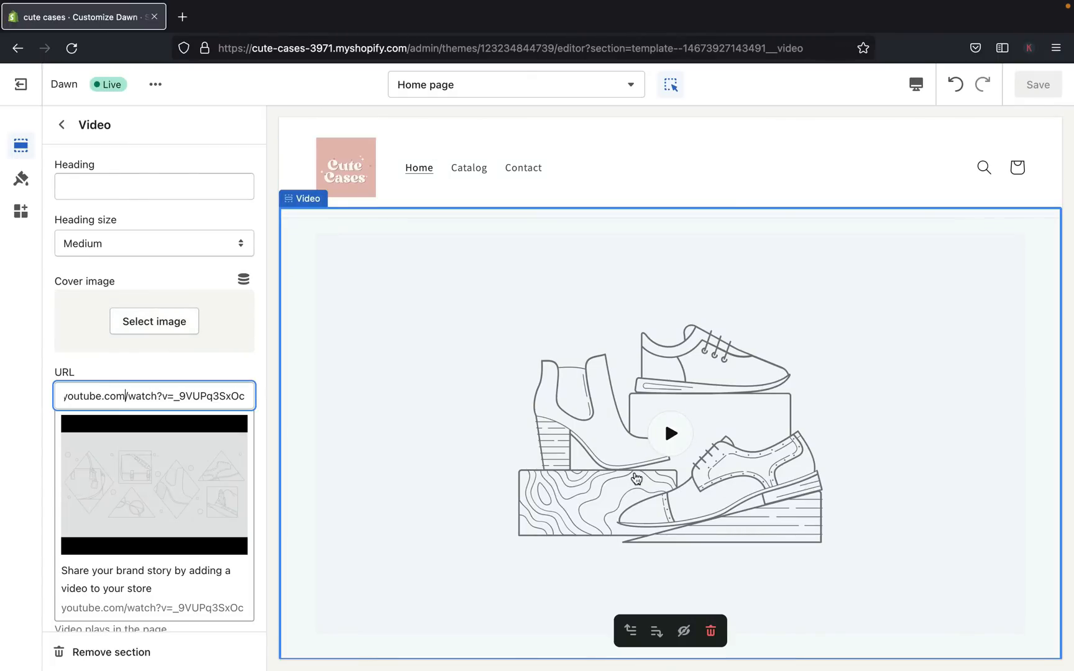
{"action": "scroll", "coordinate": [543, 440], "scroll_direction": "down", "scroll_amount": 7}
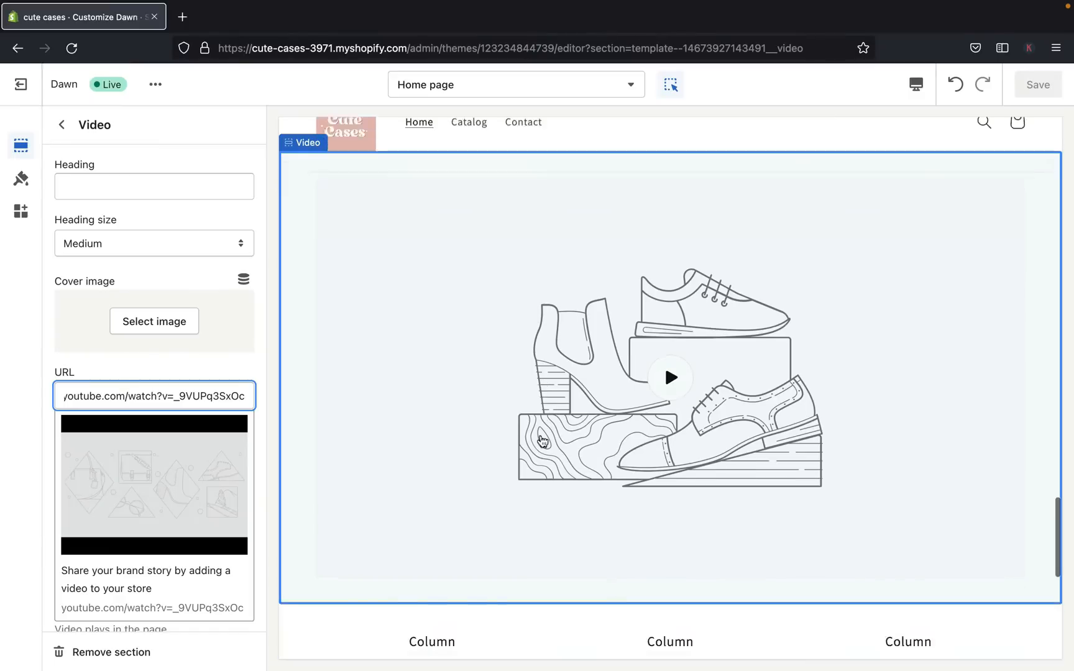
- Search the free stock images for "phone case" to find a cover image for the Video section
{"action": "scroll", "coordinate": [543, 440], "scroll_direction": "up", "scroll_amount": 20}
{"action": "scroll", "coordinate": [540, 434], "scroll_direction": "down", "scroll_amount": 8}
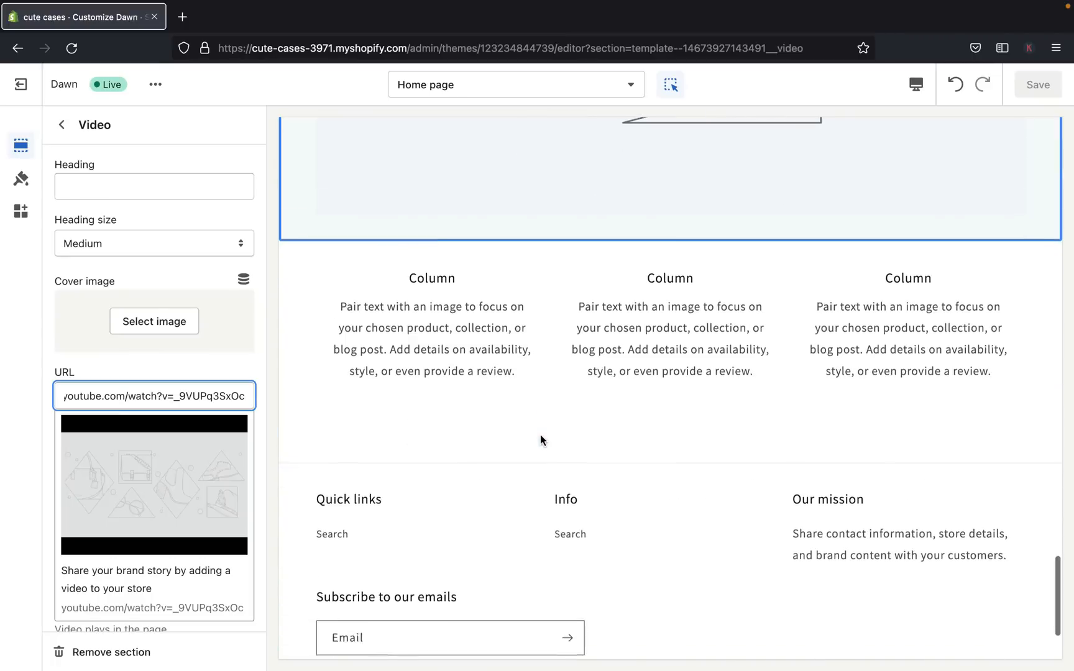
{"action": "scroll", "coordinate": [540, 439], "scroll_direction": "up", "scroll_amount": 5}
{"action": "left_click", "coordinate": [177, 328]}
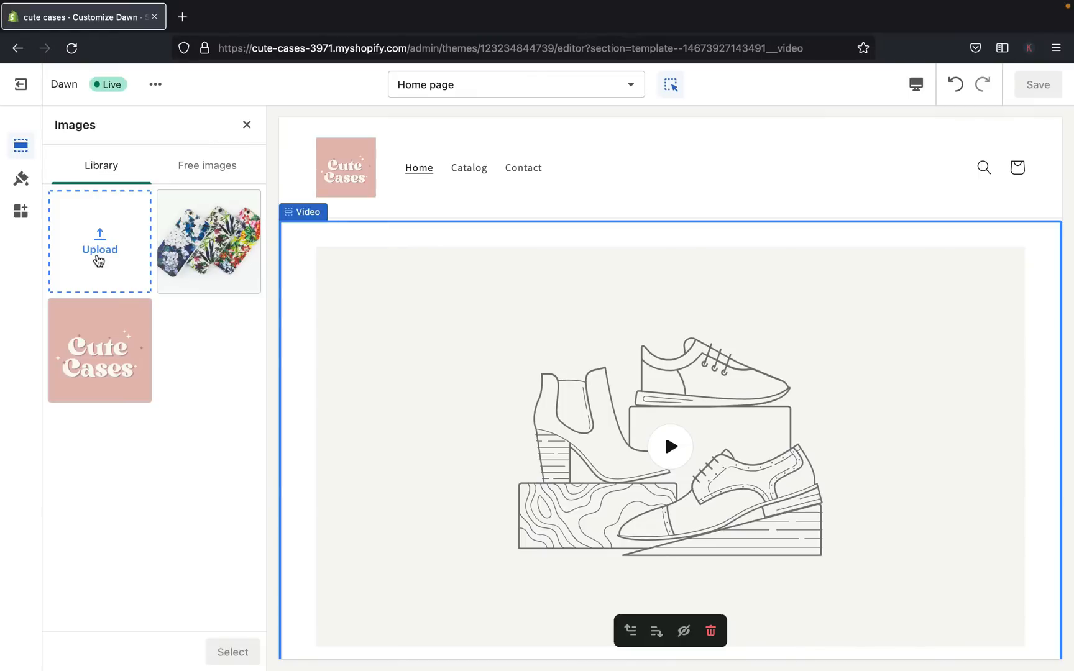
{"action": "left_click", "coordinate": [195, 166]}
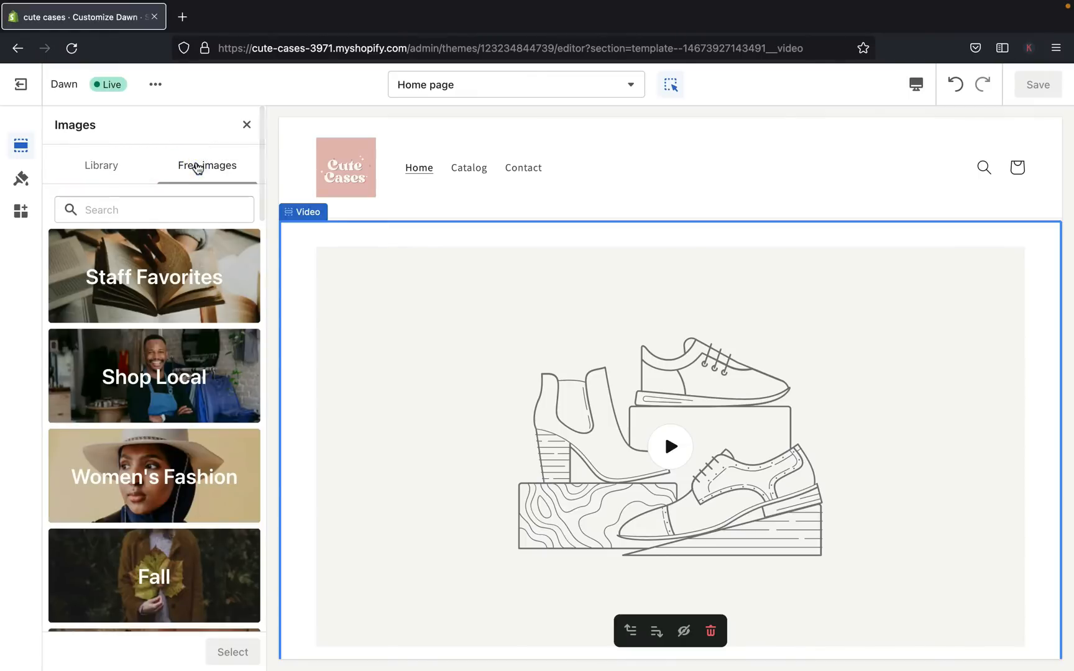
{"action": "left_click", "coordinate": [174, 204]}
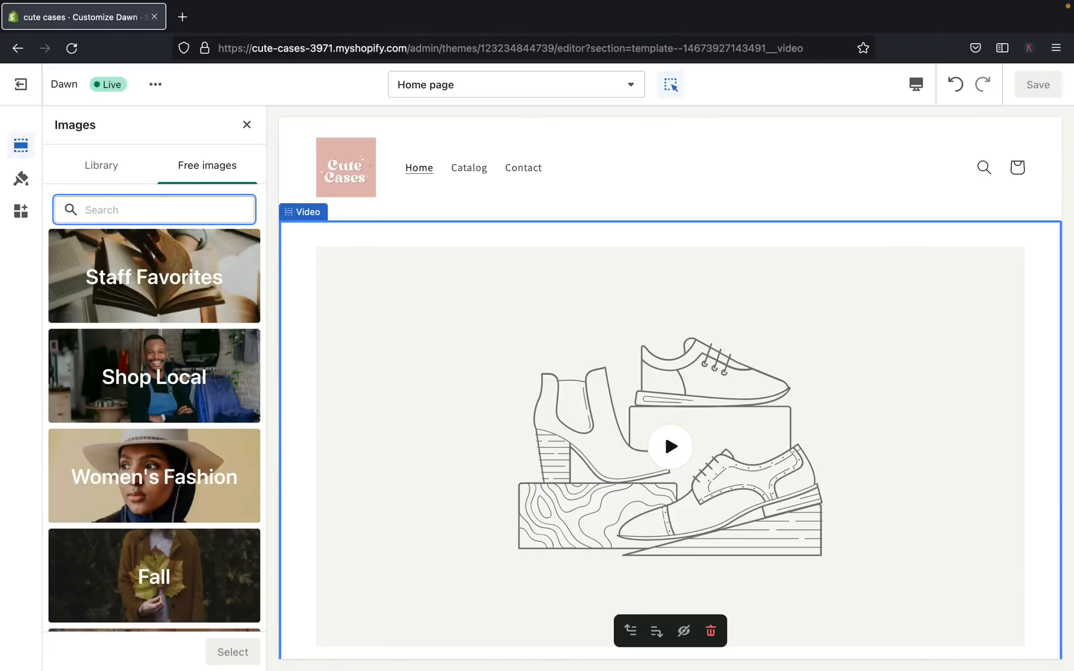
{"action": "type", "text": "phone case"}
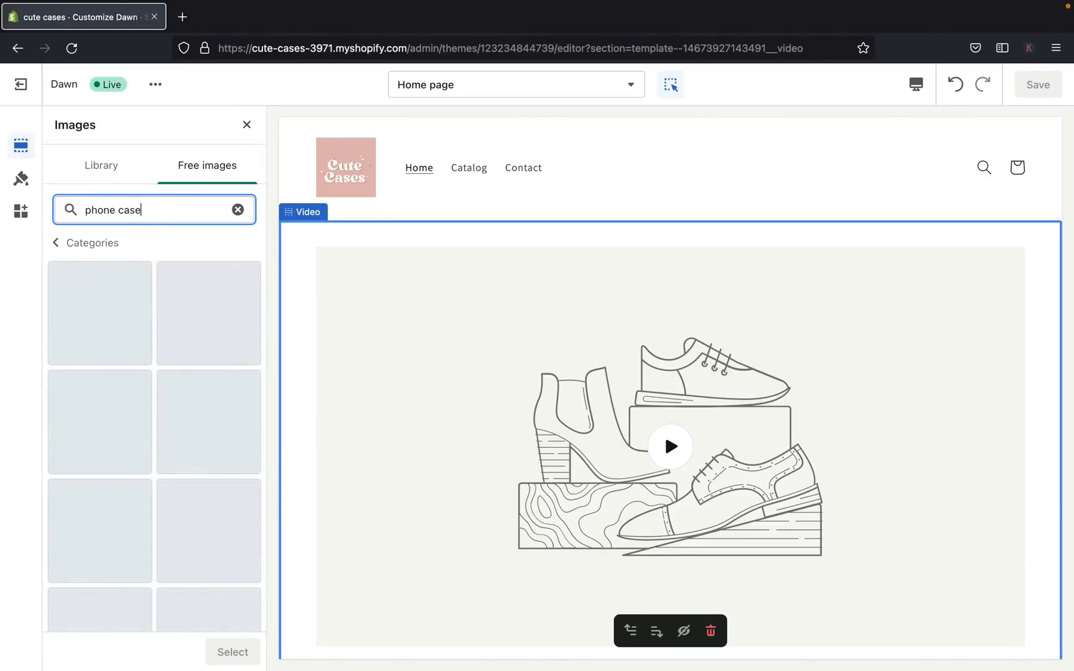
- Set the free photo of a dark blue phone case beside eyeglasses as the Video section's cover image
{"action": "scroll", "coordinate": [184, 444], "scroll_direction": "down", "scroll_amount": 1}
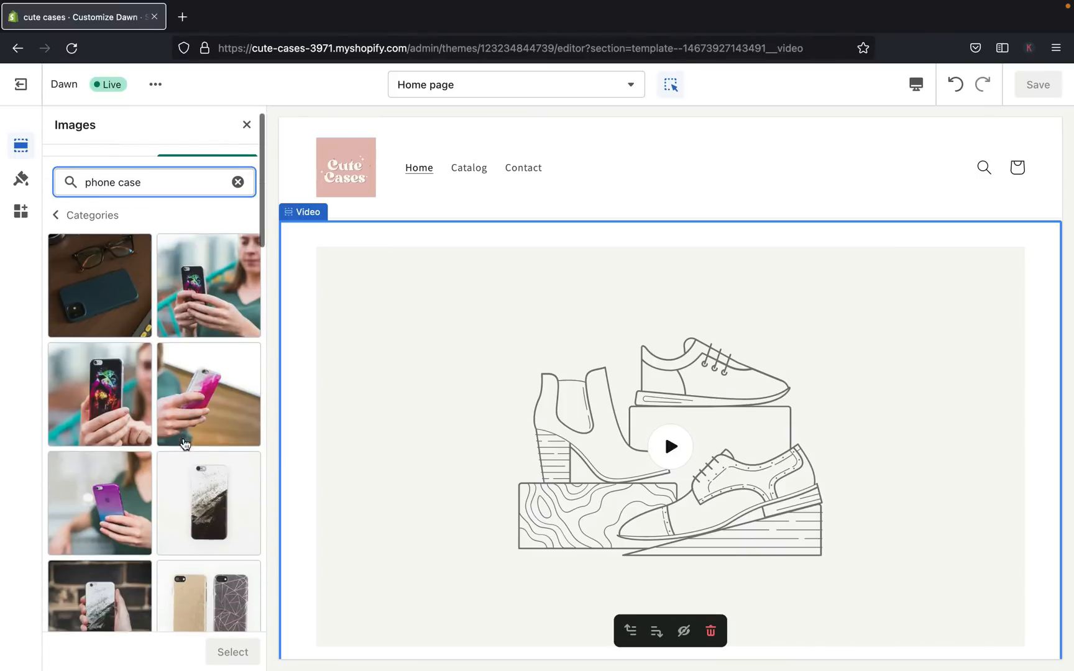
{"action": "scroll", "coordinate": [185, 444], "scroll_direction": "down", "scroll_amount": 12}
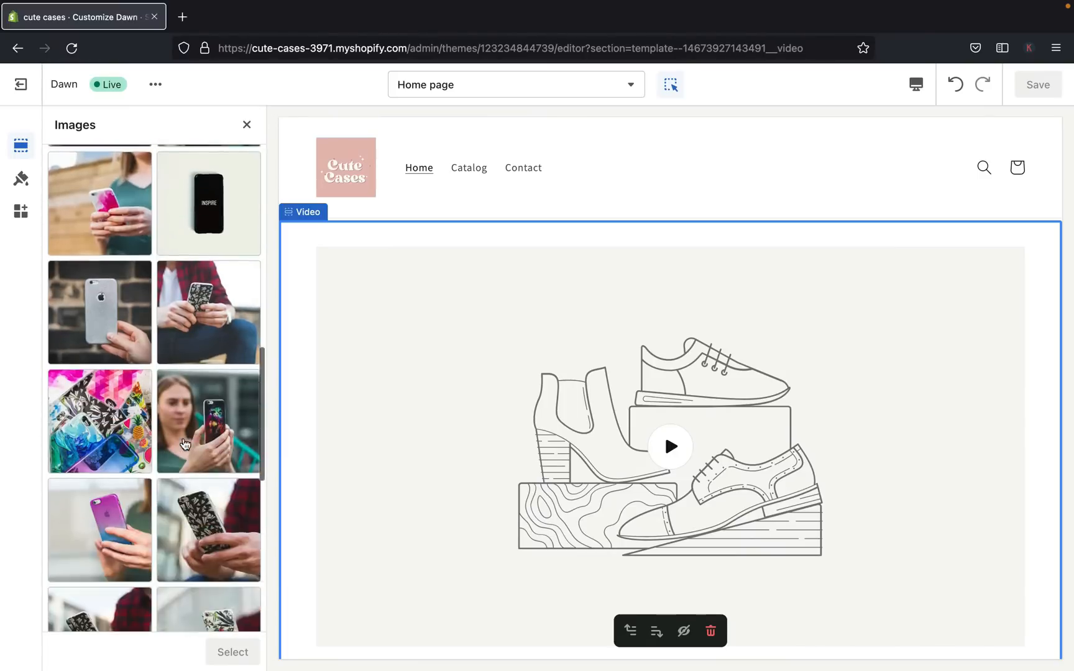
{"action": "scroll", "coordinate": [185, 444], "scroll_direction": "down", "scroll_amount": 10}
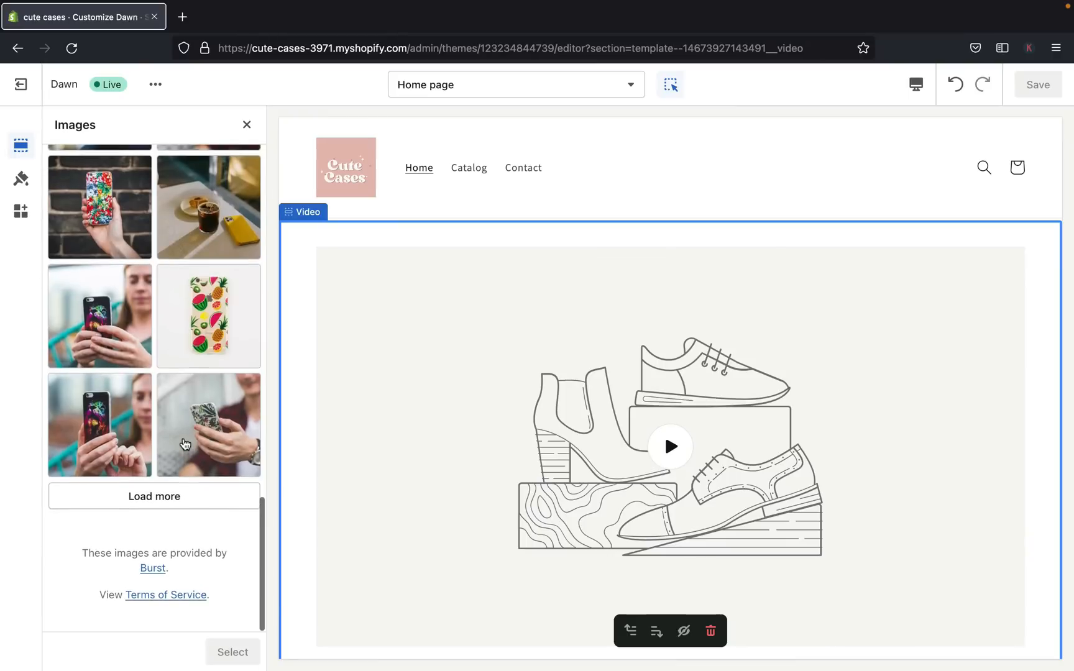
{"action": "scroll", "coordinate": [185, 445], "scroll_direction": "up", "scroll_amount": 15}
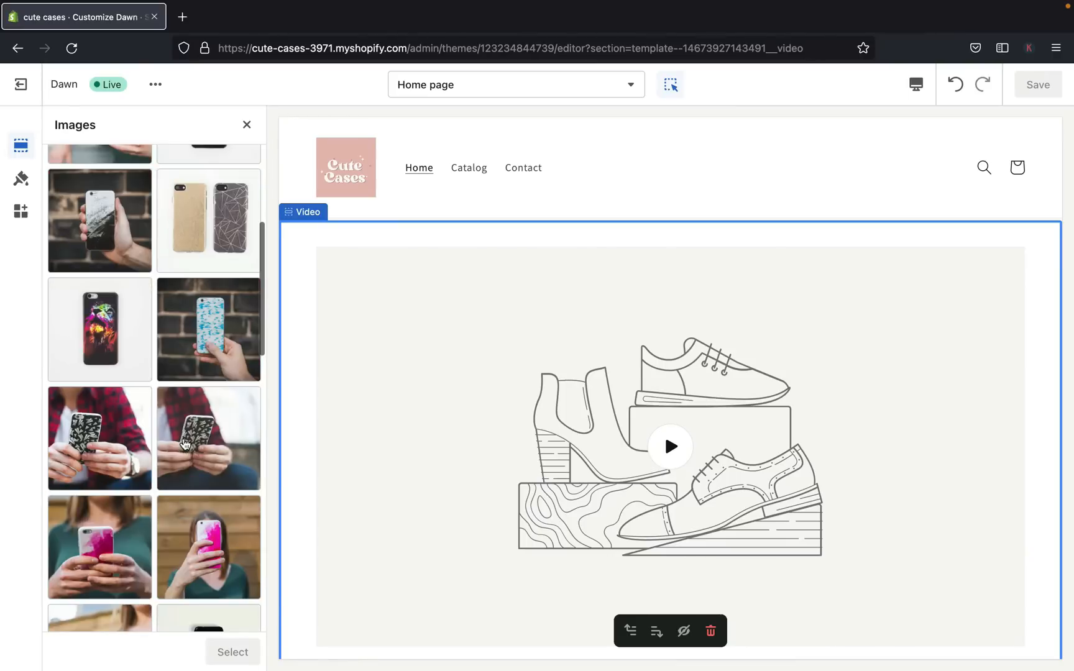
{"action": "scroll", "coordinate": [185, 444], "scroll_direction": "up", "scroll_amount": 10}
{"action": "left_click", "coordinate": [109, 281]}
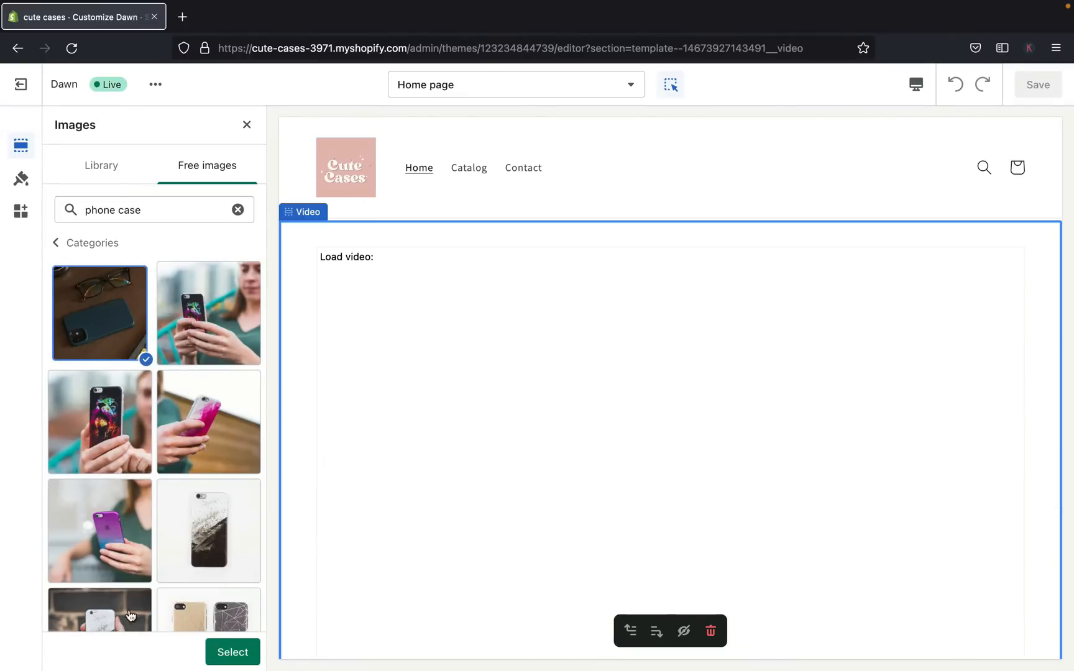
{"action": "left_click", "coordinate": [230, 650]}
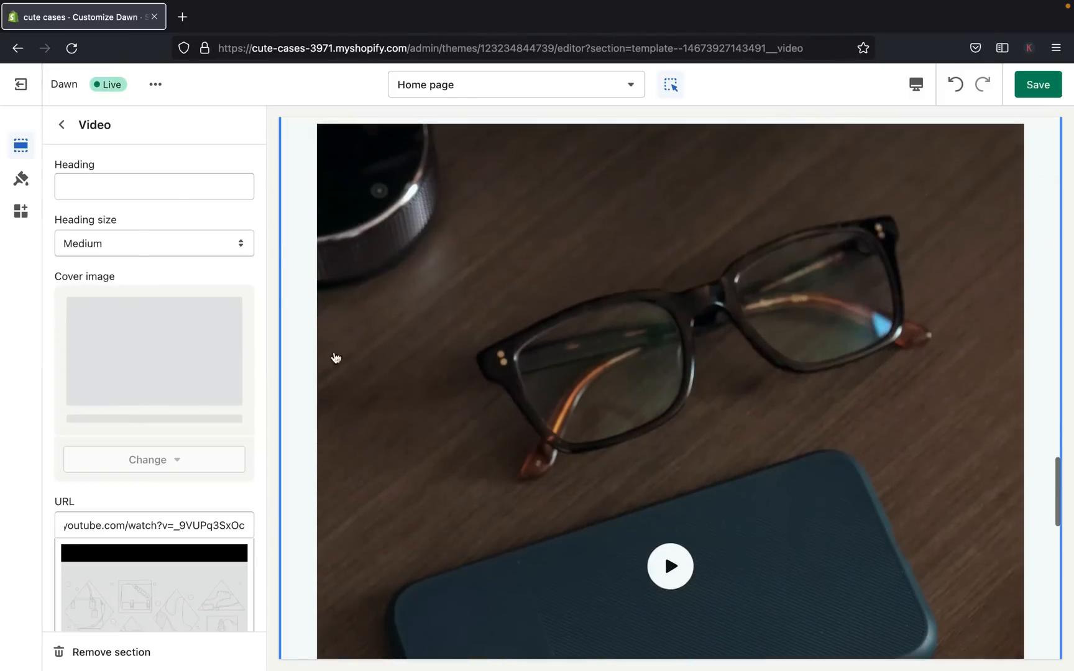
- Check the new video cover in the preview, save the theme and return to the section list
{"action": "scroll", "coordinate": [233, 538], "scroll_direction": "down", "scroll_amount": 2}
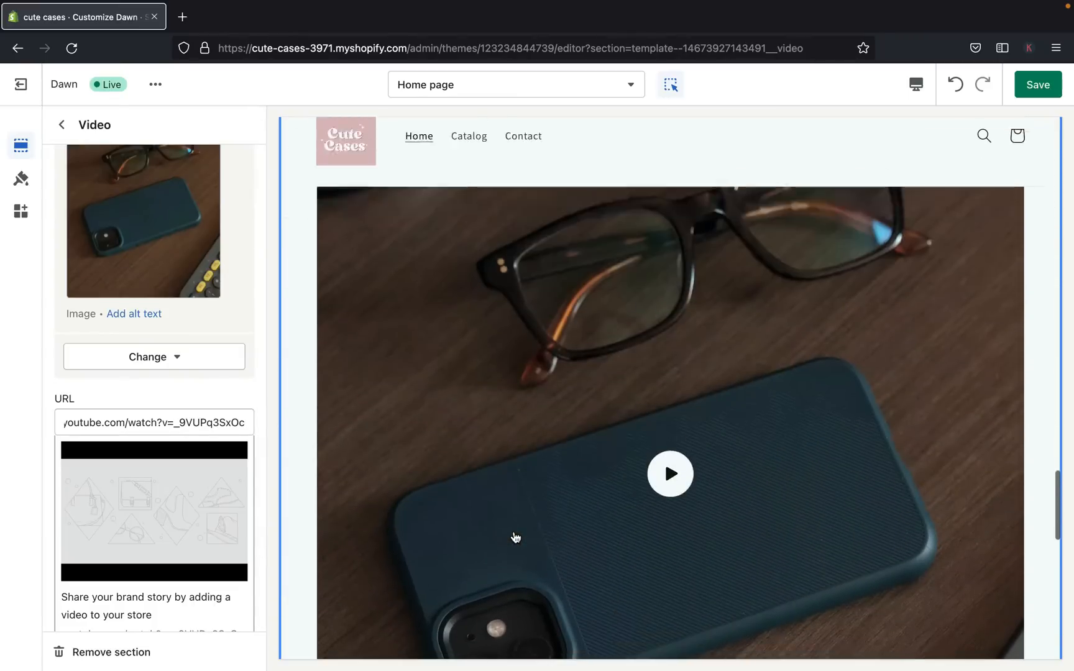
{"action": "scroll", "coordinate": [202, 478], "scroll_direction": "down", "scroll_amount": 1}
{"action": "scroll", "coordinate": [202, 478], "scroll_direction": "up", "scroll_amount": 4}
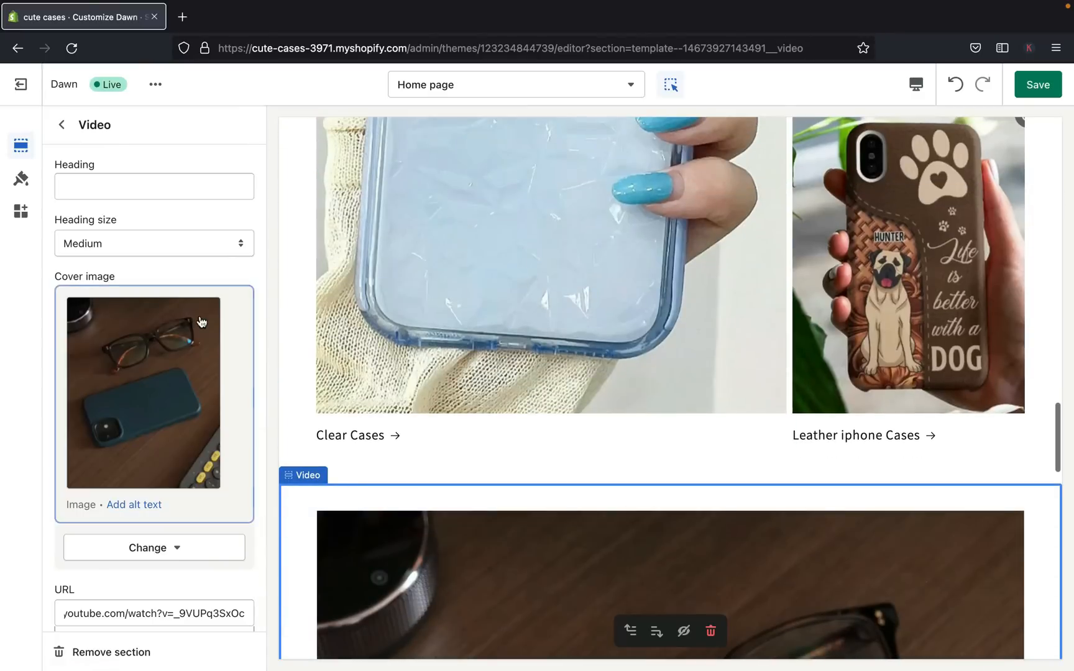
{"action": "left_click", "coordinate": [109, 180]}
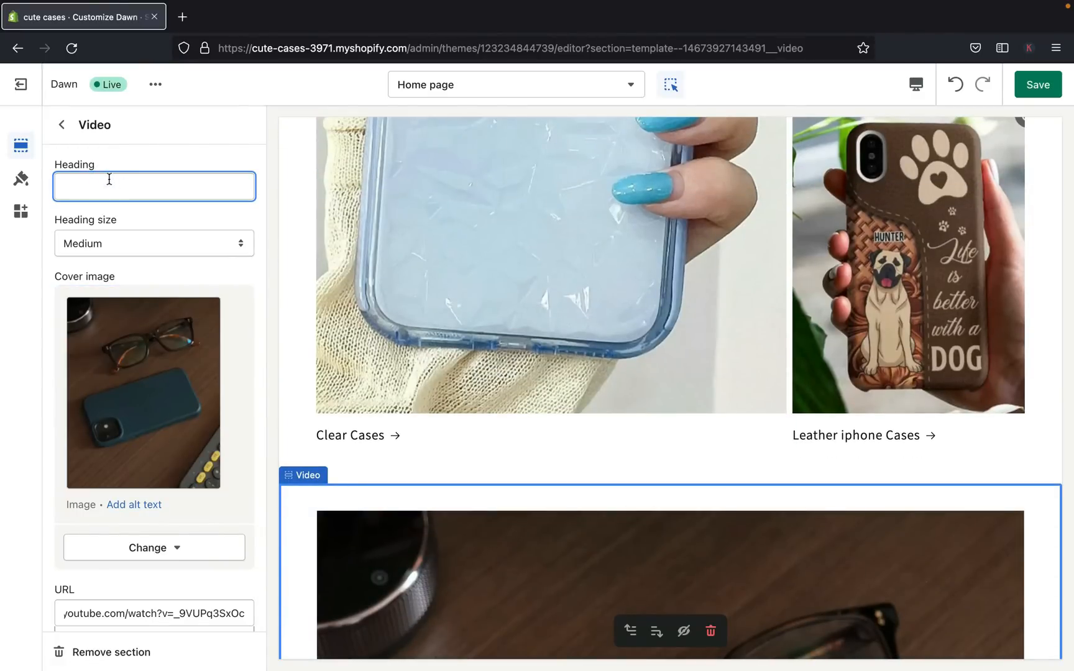
{"action": "left_click", "coordinate": [1031, 84]}
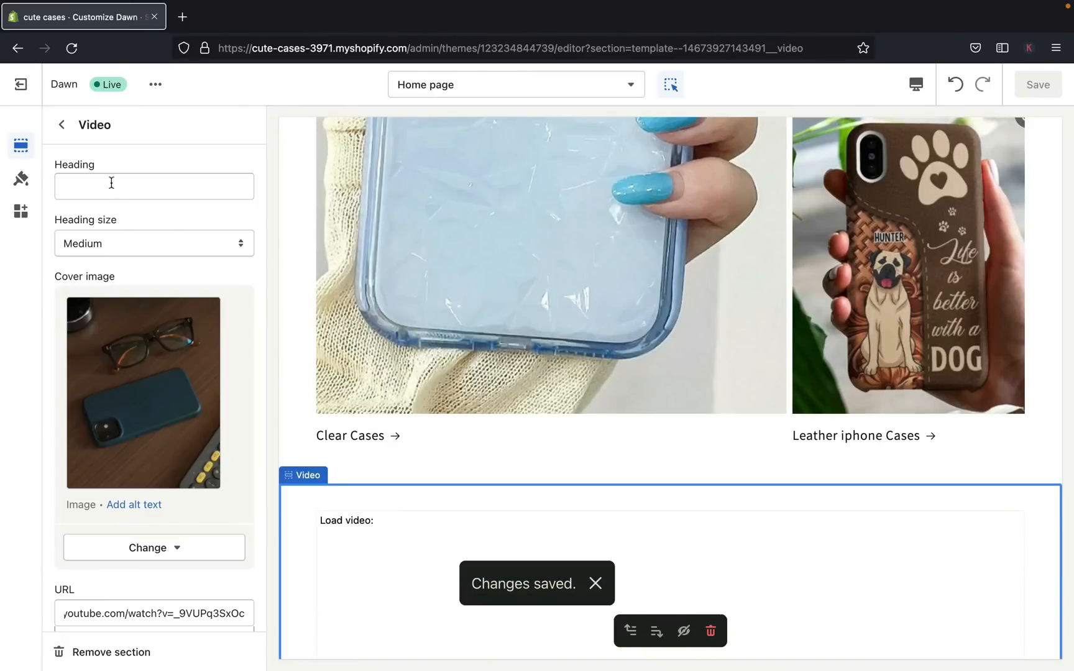
{"action": "left_click", "coordinate": [61, 124]}
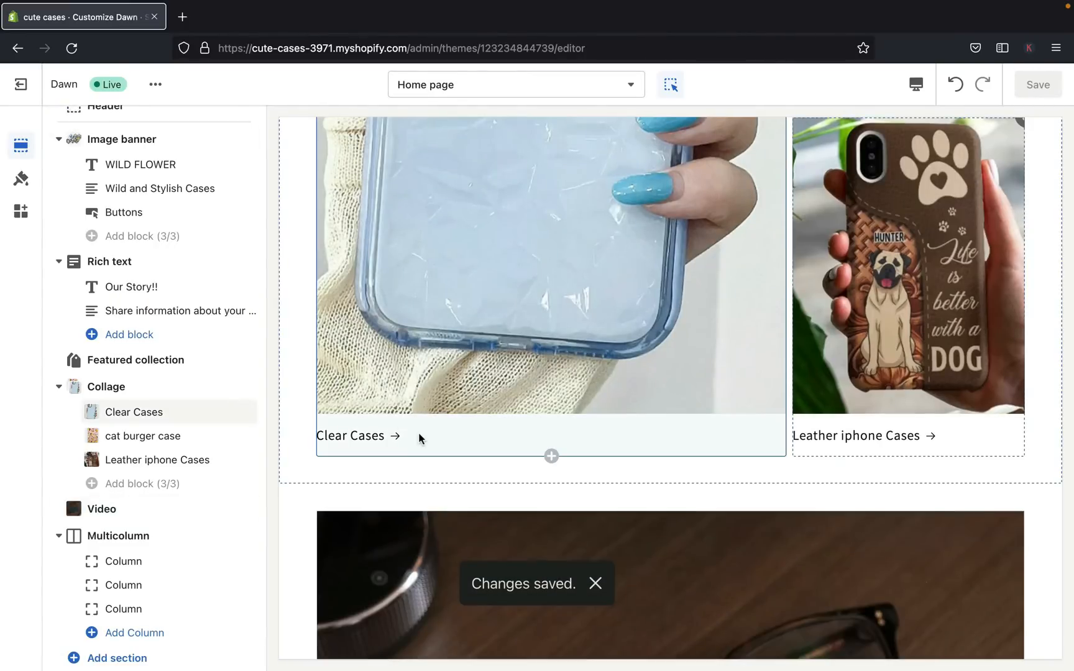
- Examine the Multicolumn section's three columns in the preview and its heading, image, alignment and button settings
{"action": "scroll", "coordinate": [420, 435], "scroll_direction": "down", "scroll_amount": 6}
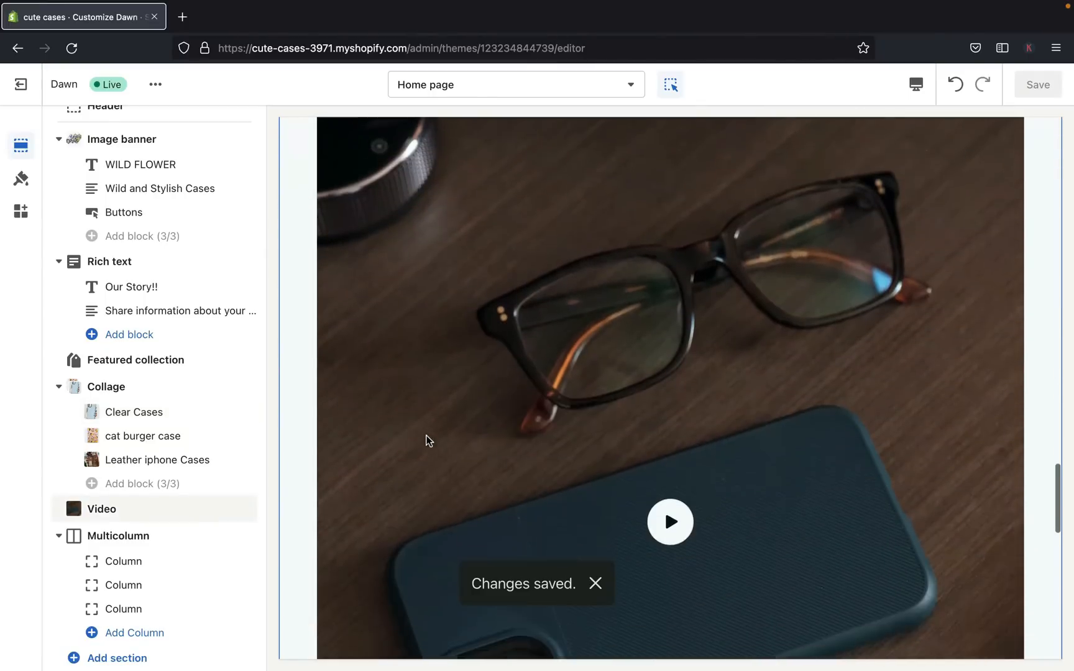
{"action": "scroll", "coordinate": [427, 440], "scroll_direction": "down", "scroll_amount": 10}
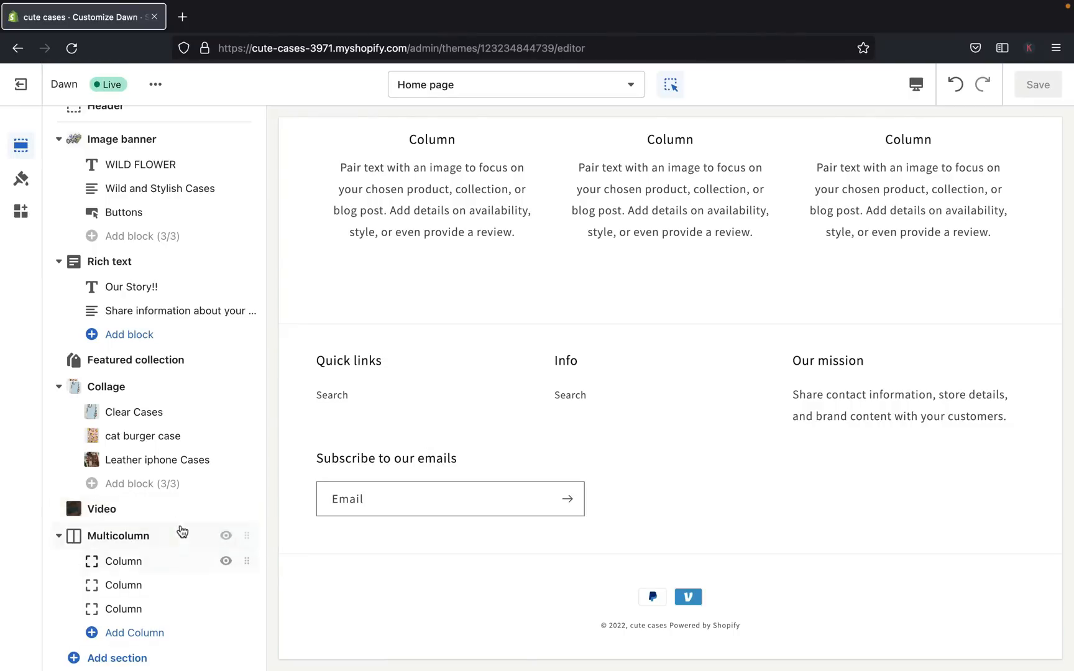
{"action": "scroll", "coordinate": [415, 358], "scroll_direction": "up", "scroll_amount": 1}
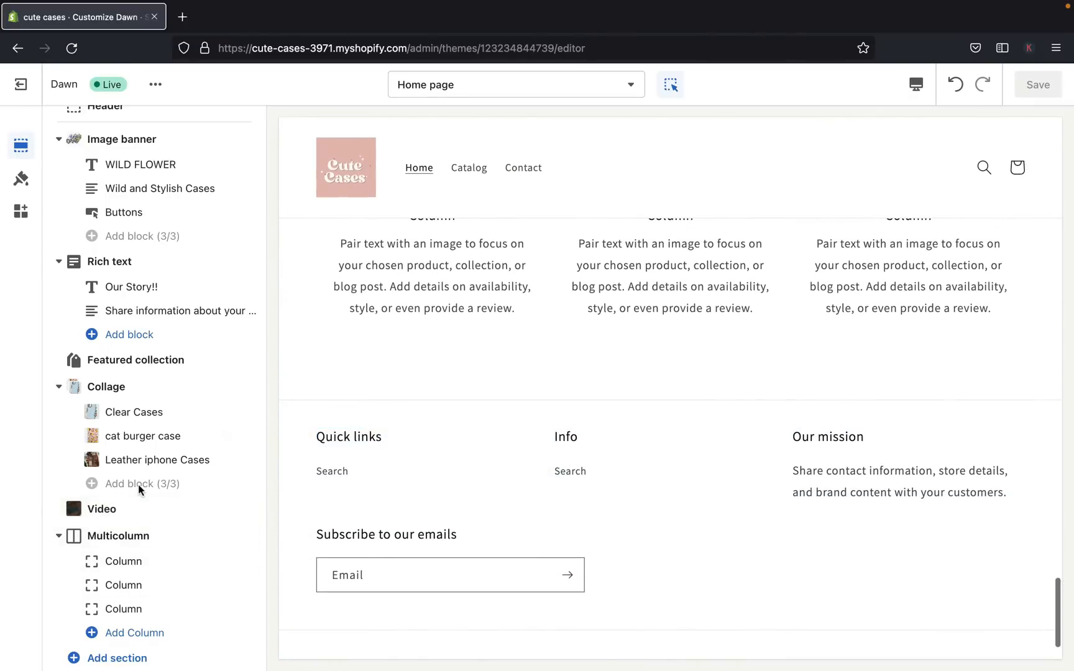
{"action": "scroll", "coordinate": [137, 484], "scroll_direction": "down", "scroll_amount": 1}
{"action": "mouse_move", "coordinate": [142, 498]}
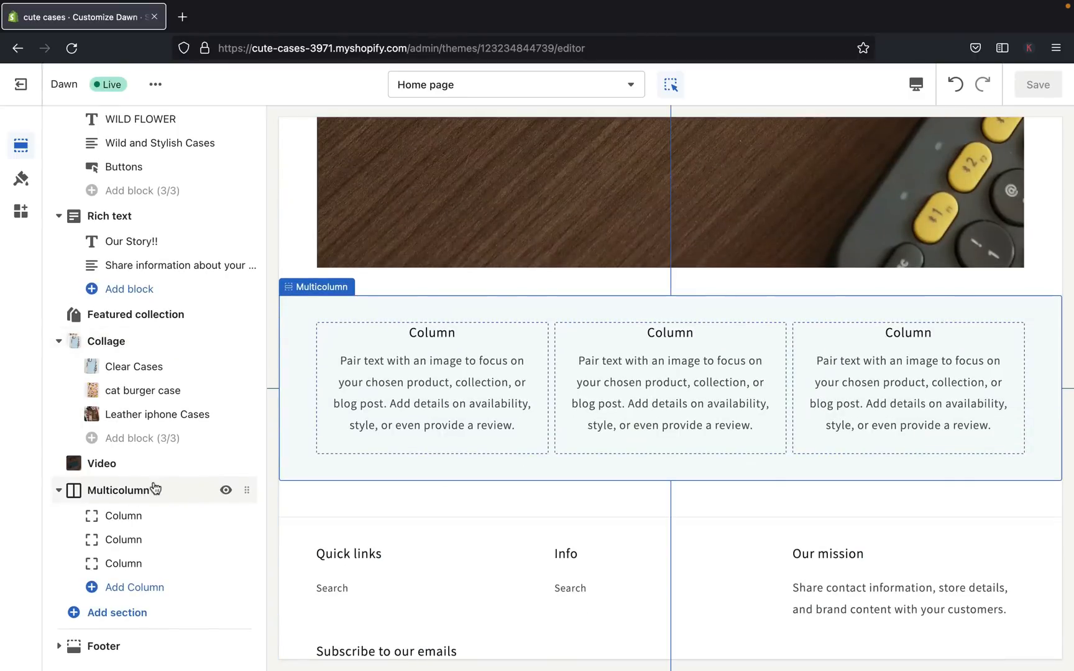
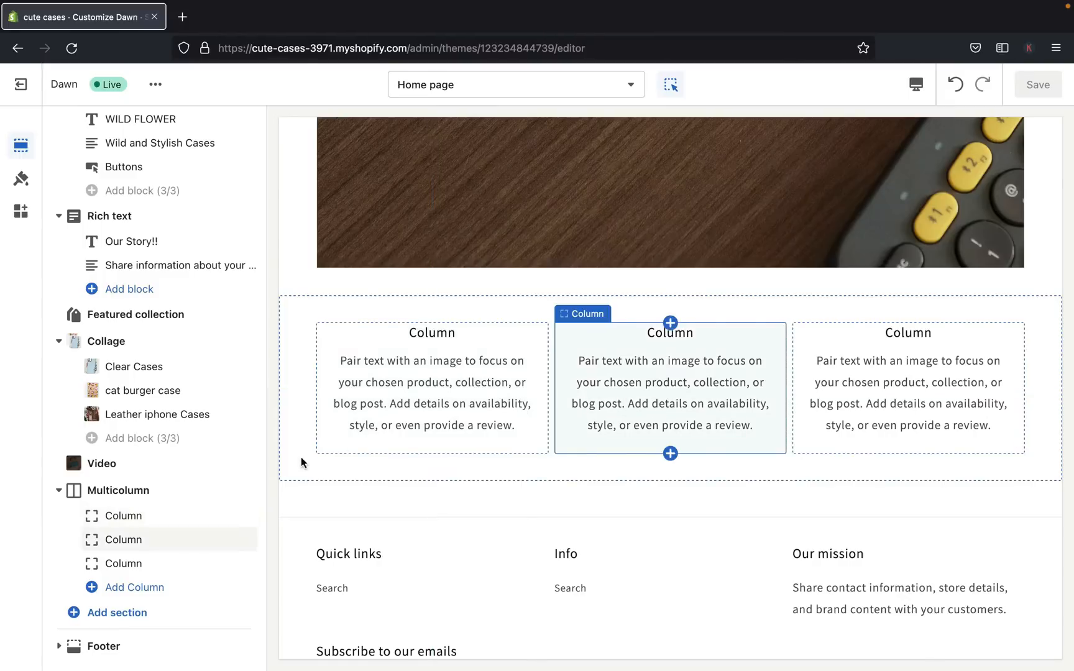
{"action": "left_click", "coordinate": [143, 491]}
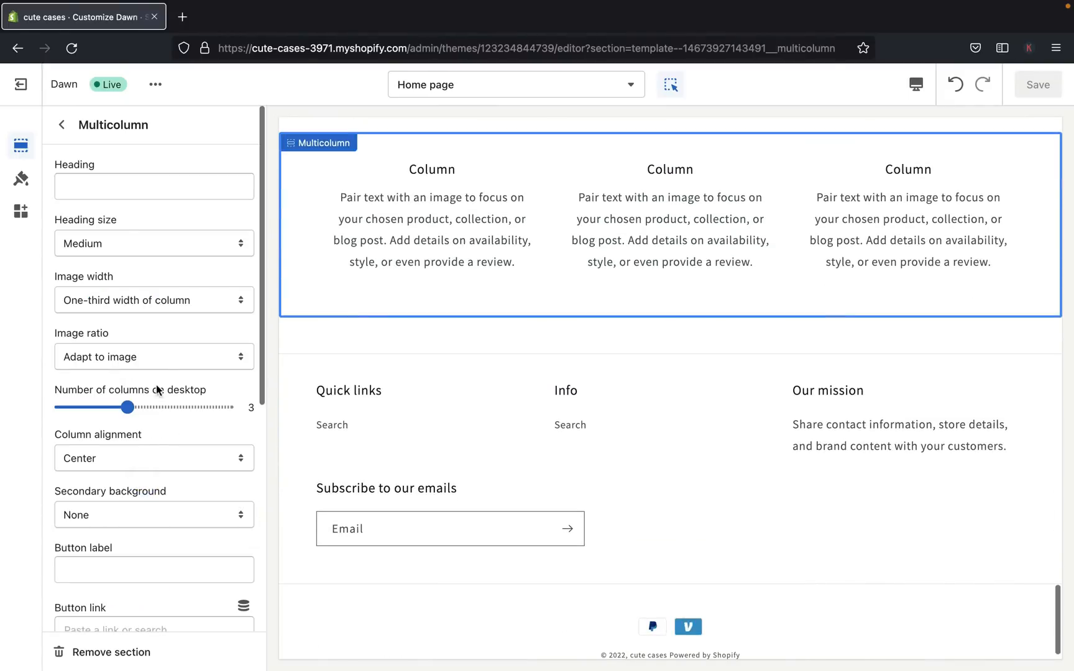
{"action": "left_click", "coordinate": [118, 187]}
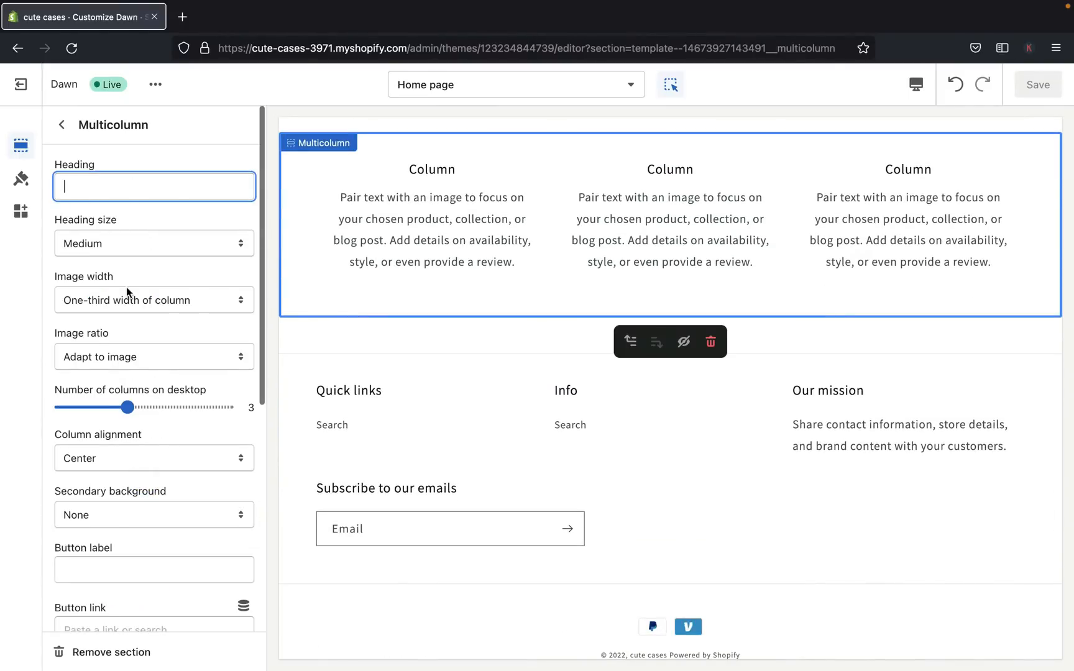
{"action": "left_click", "coordinate": [62, 125]}
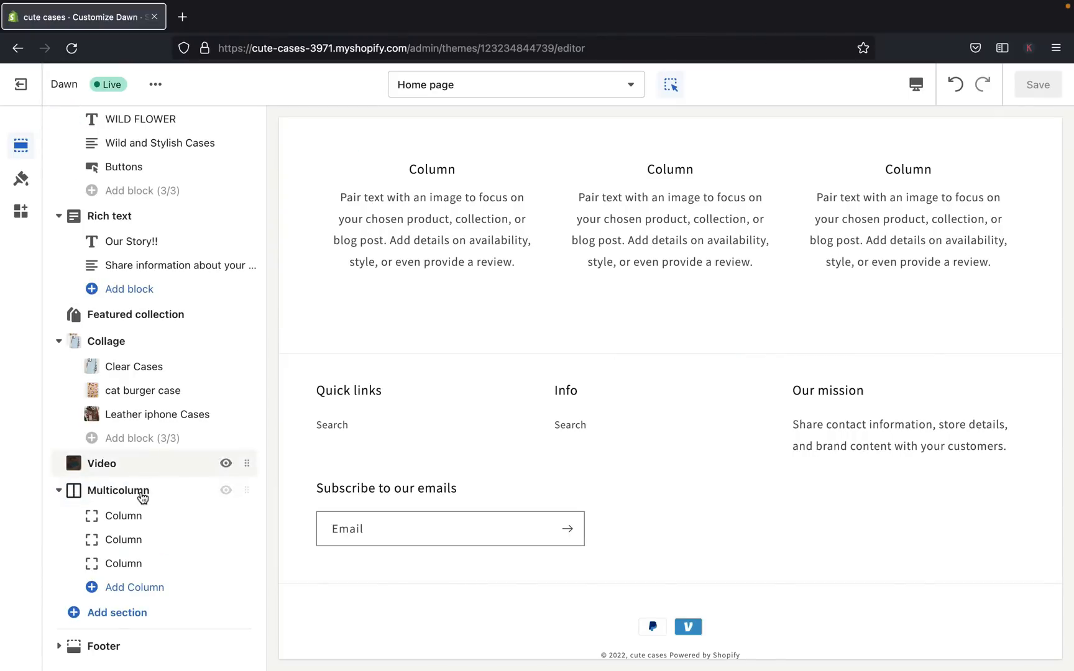
{"action": "left_click", "coordinate": [186, 485]}
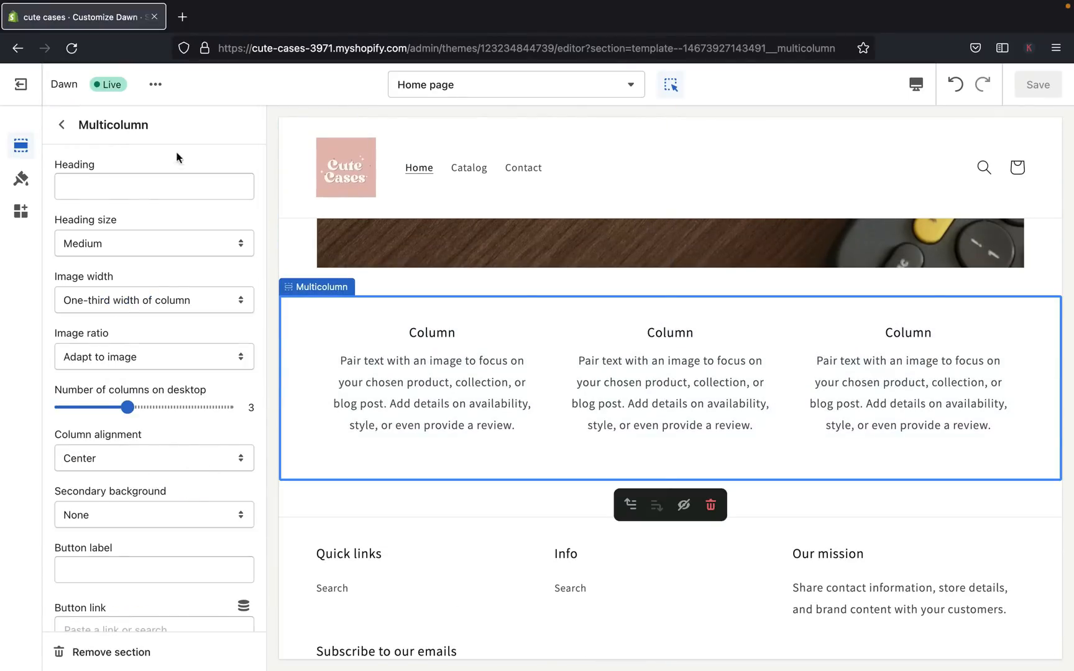
{"action": "scroll", "coordinate": [204, 445], "scroll_direction": "down", "scroll_amount": 3}
{"action": "scroll", "coordinate": [205, 445], "scroll_direction": "up", "scroll_amount": 3}
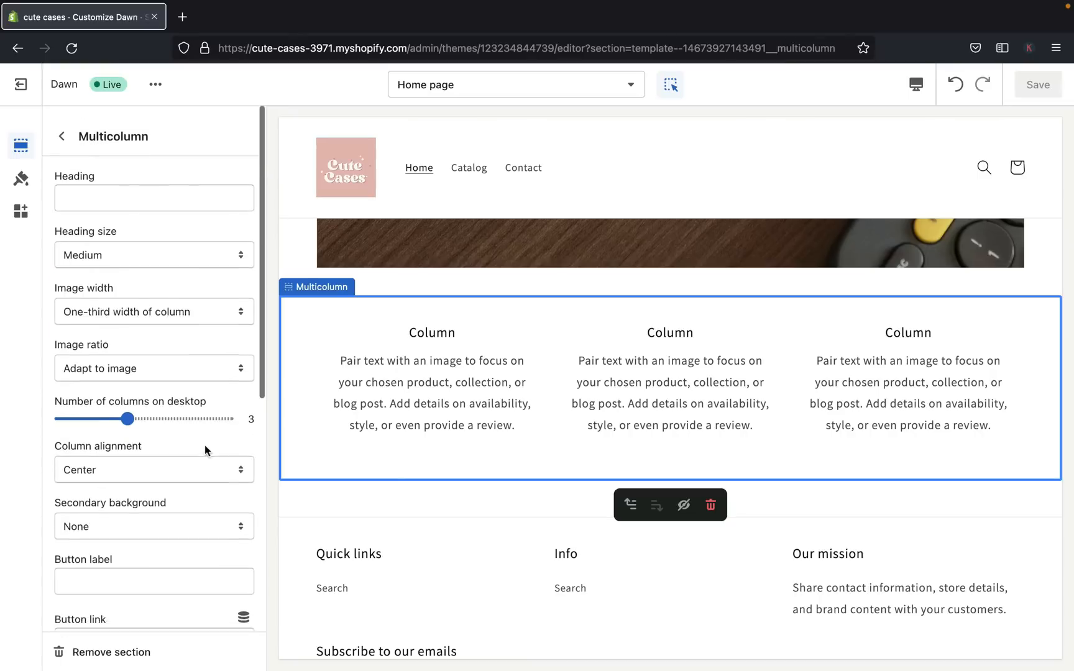
{"action": "left_click", "coordinate": [62, 125]}
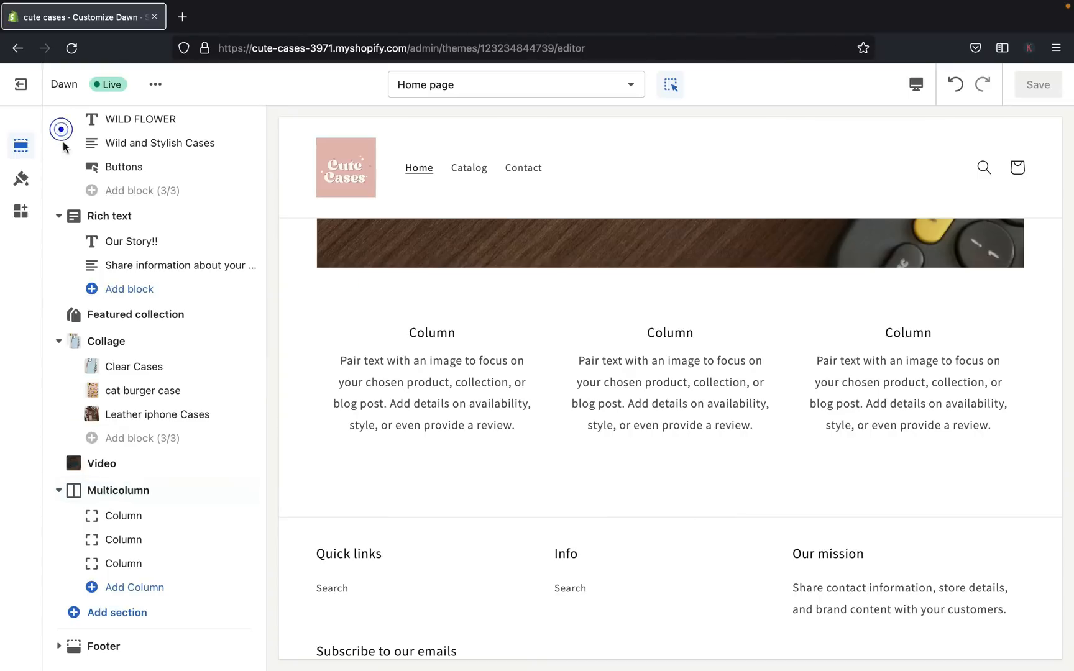
- Set the heading of the Multicolumn section's first column to "Customer #1"
{"action": "left_click", "coordinate": [118, 526]}
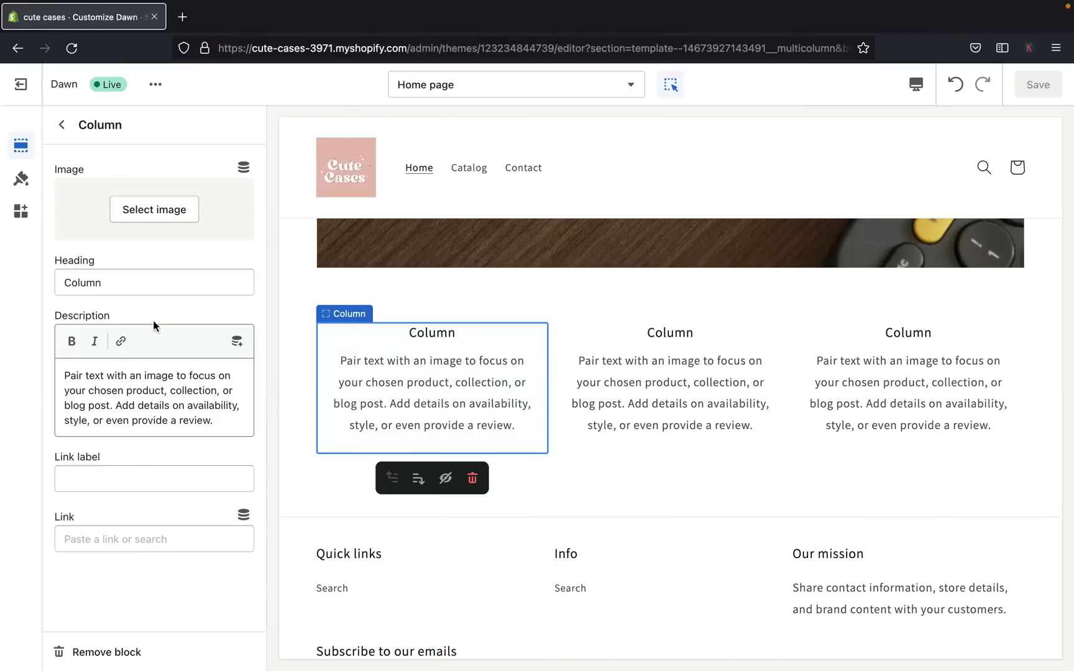
{"action": "left_click", "coordinate": [125, 290]}
{"action": "key", "text": "BackSpace"}
{"action": "key", "text": "BackSpace"}
{"action": "key", "text": "BackSpace"}
{"action": "key", "text": "BackSpace"}
{"action": "key", "text": "BackSpace"}
{"action": "key", "text": "BackSpace"}
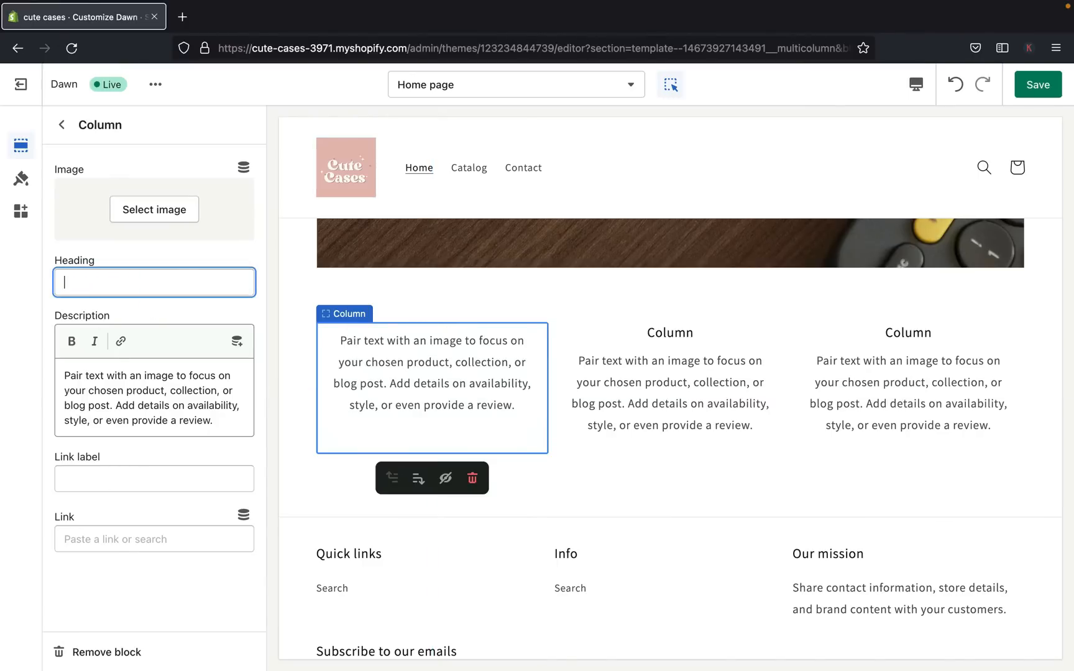
{"action": "type", "text": "R"}
{"action": "key", "text": "BackSpace"}
{"action": "type", "text": "Cust"}
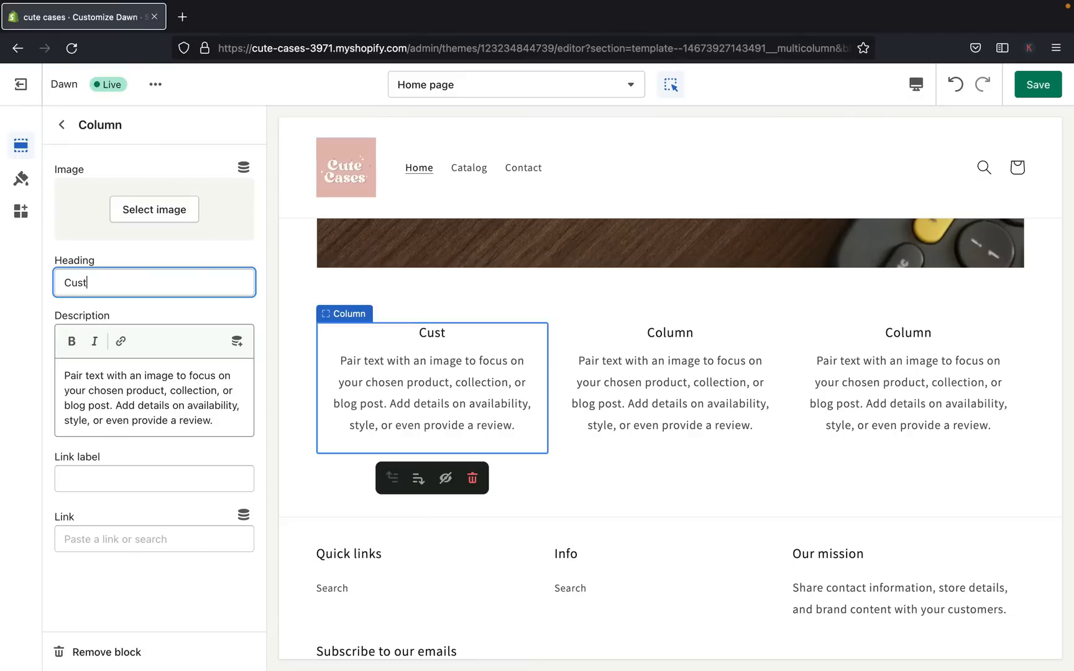
{"action": "type", "text": "omer 1"}
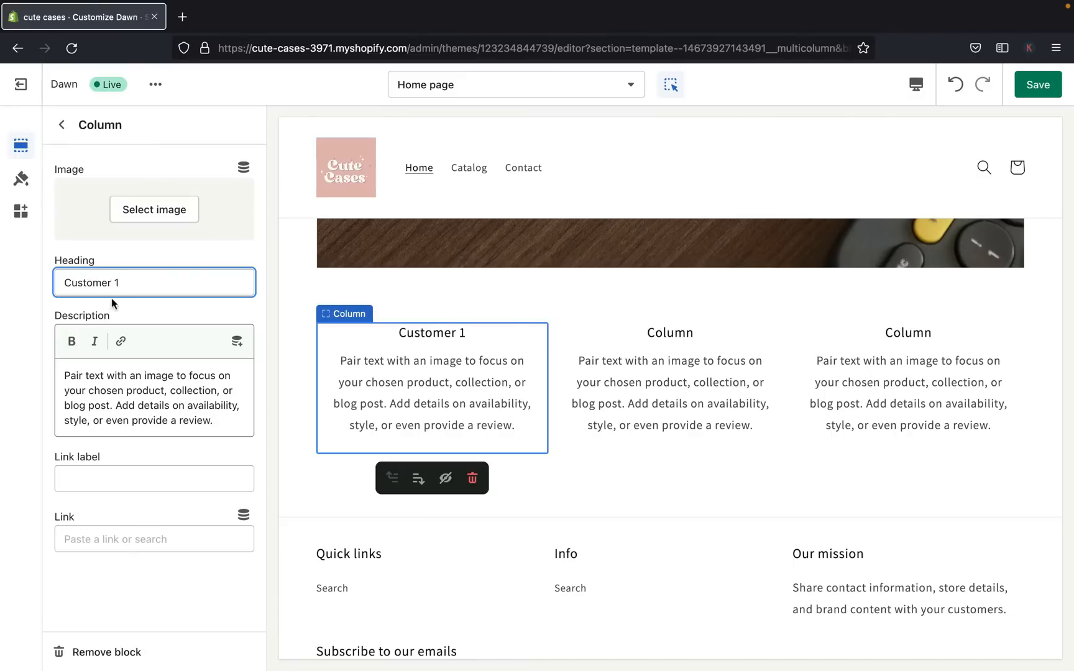
{"action": "key", "text": "BackSpace"}
{"action": "type", "text": "#1"}
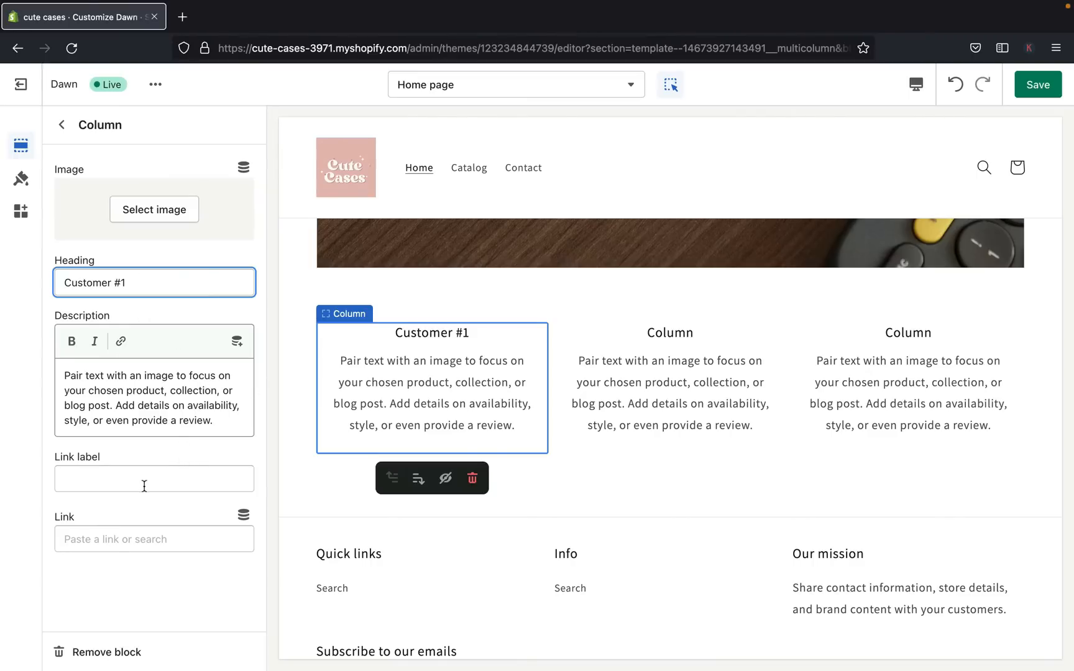
- Leave the first column's link empty and save the theme
{"action": "left_click", "coordinate": [126, 544]}
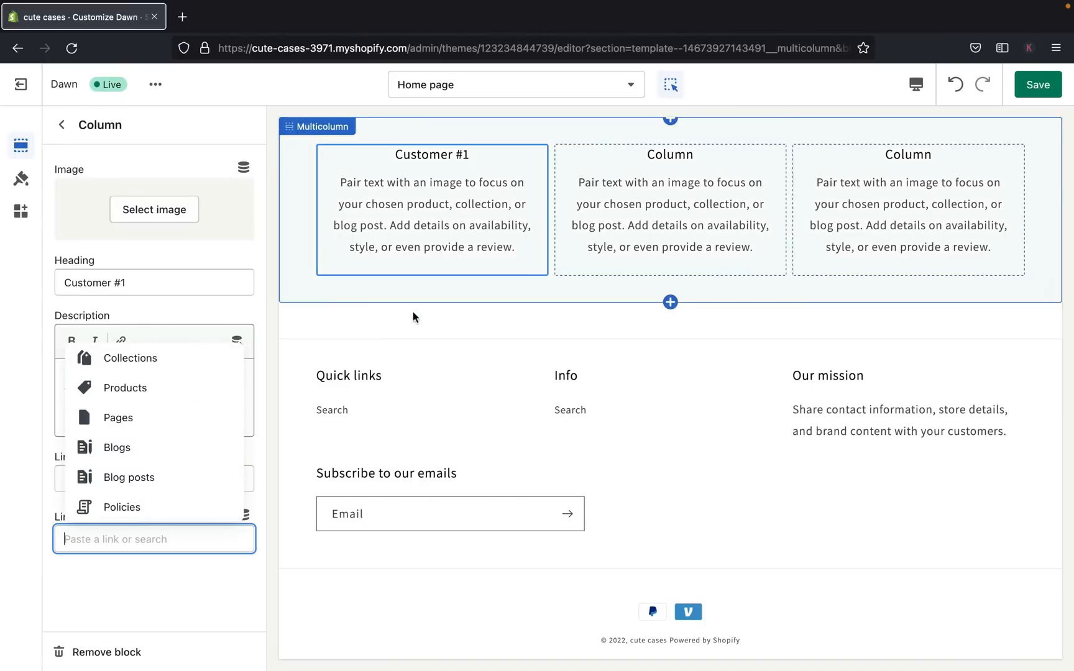
{"action": "left_click", "coordinate": [299, 320]}
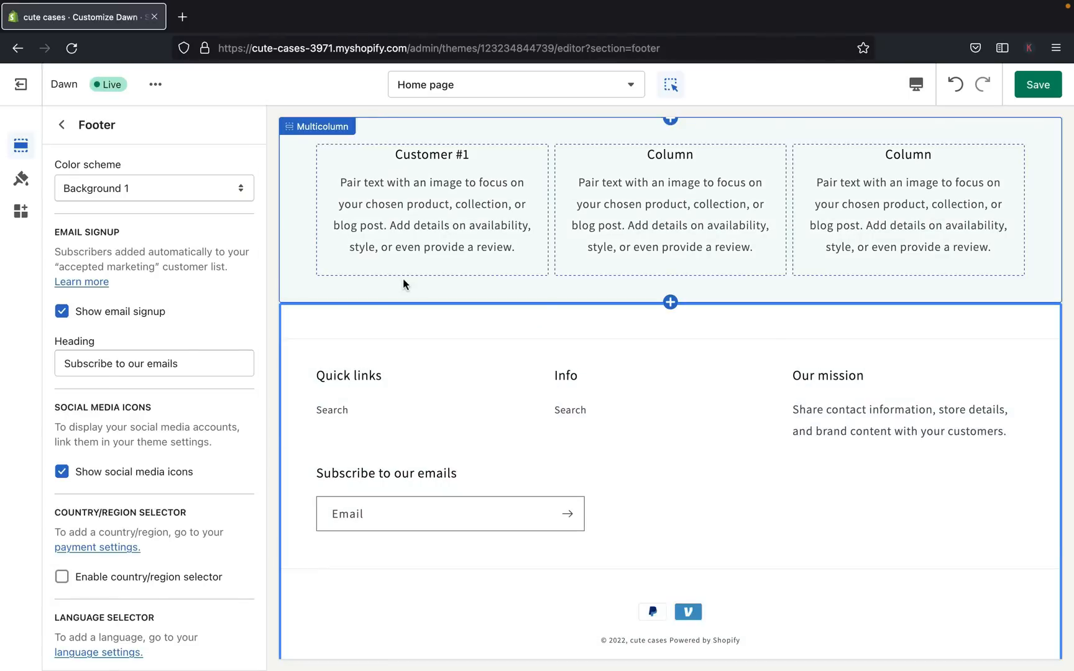
{"action": "left_click", "coordinate": [1037, 85]}
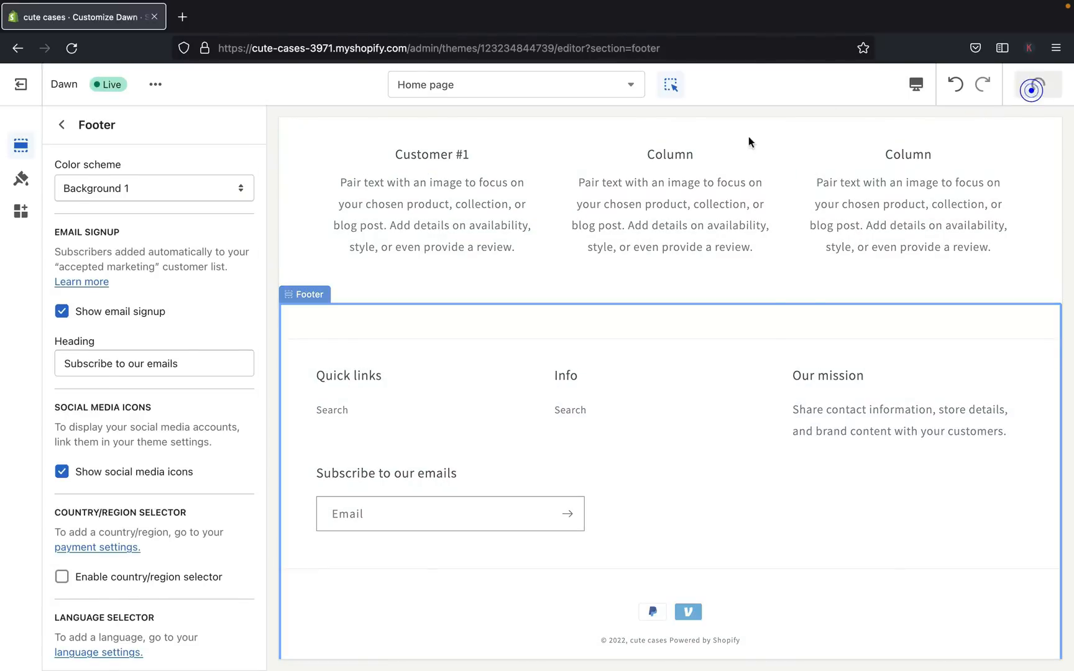
- Set the heading of the Multicolumn section's second column to "Customer #2" and save the theme
{"action": "left_click", "coordinate": [62, 124]}
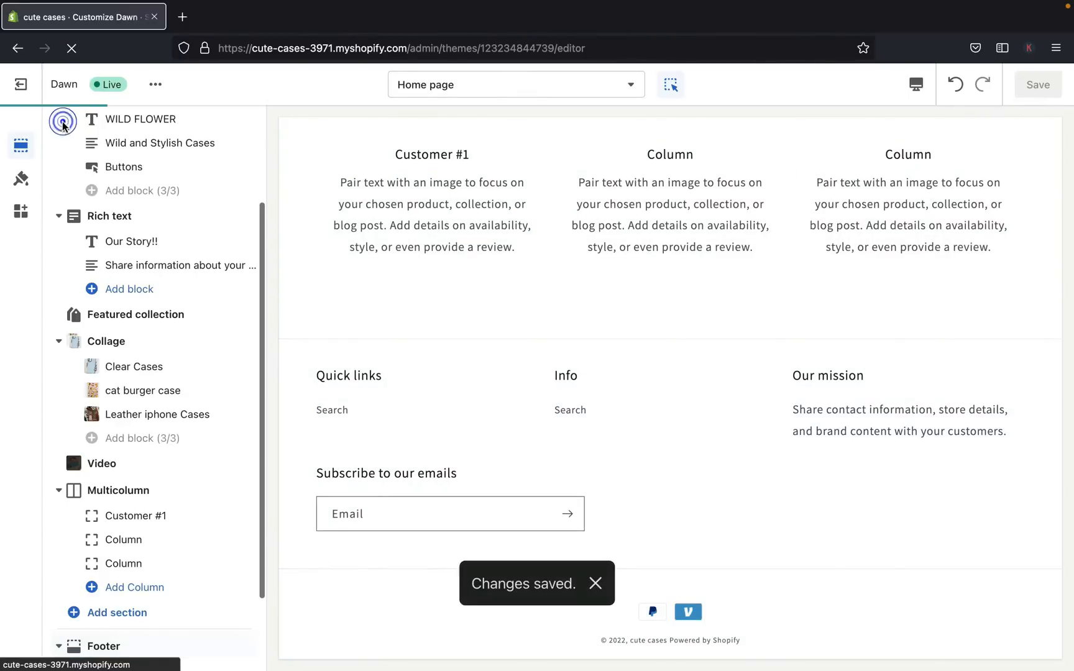
{"action": "left_click", "coordinate": [126, 540]}
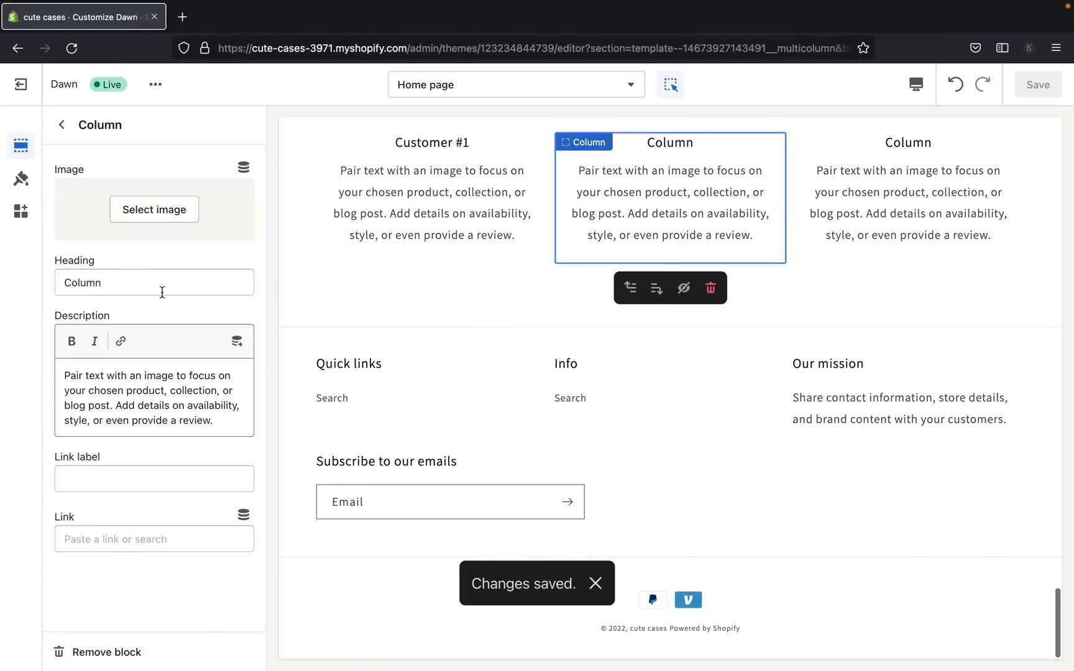
{"action": "left_click", "coordinate": [134, 280]}
{"action": "key", "text": "BackSpace"}
{"action": "key", "text": "BackSpace"}
{"action": "key", "text": "BackSpace"}
{"action": "key", "text": "BackSpace"}
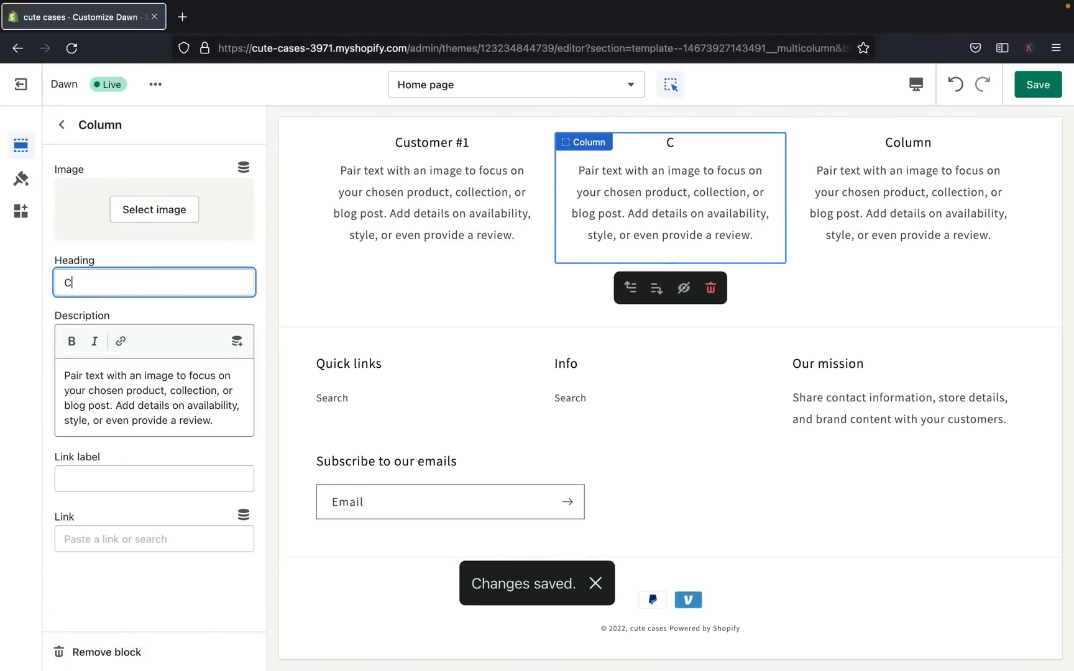
{"action": "type", "text": "ustomer"}
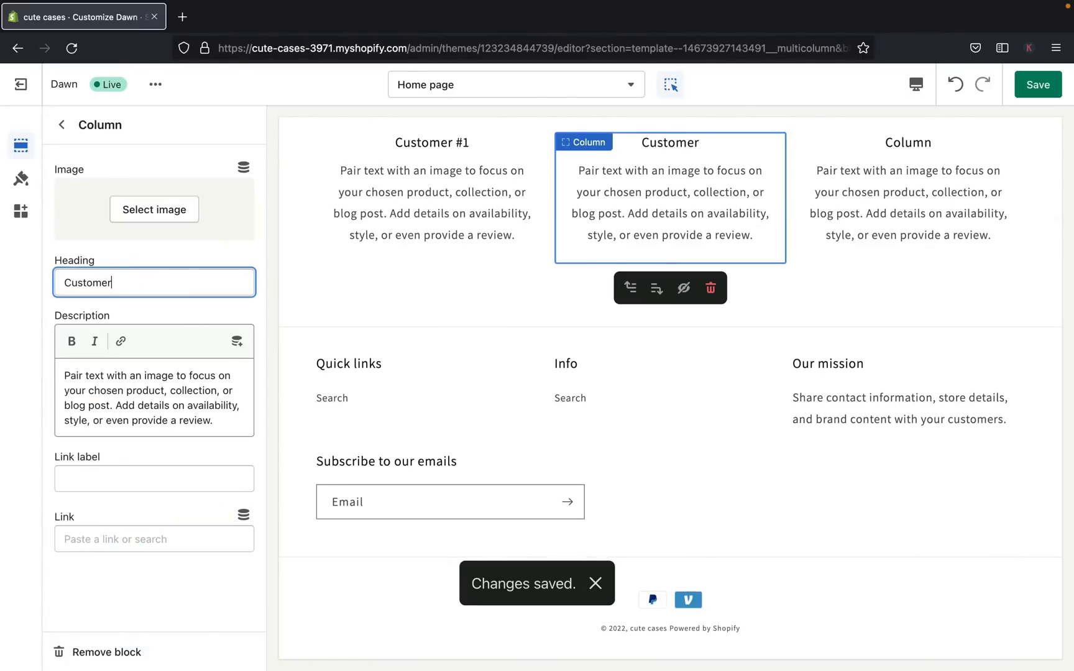
{"action": "type", "text": " #2"}
{"action": "left_click", "coordinate": [1033, 86]}
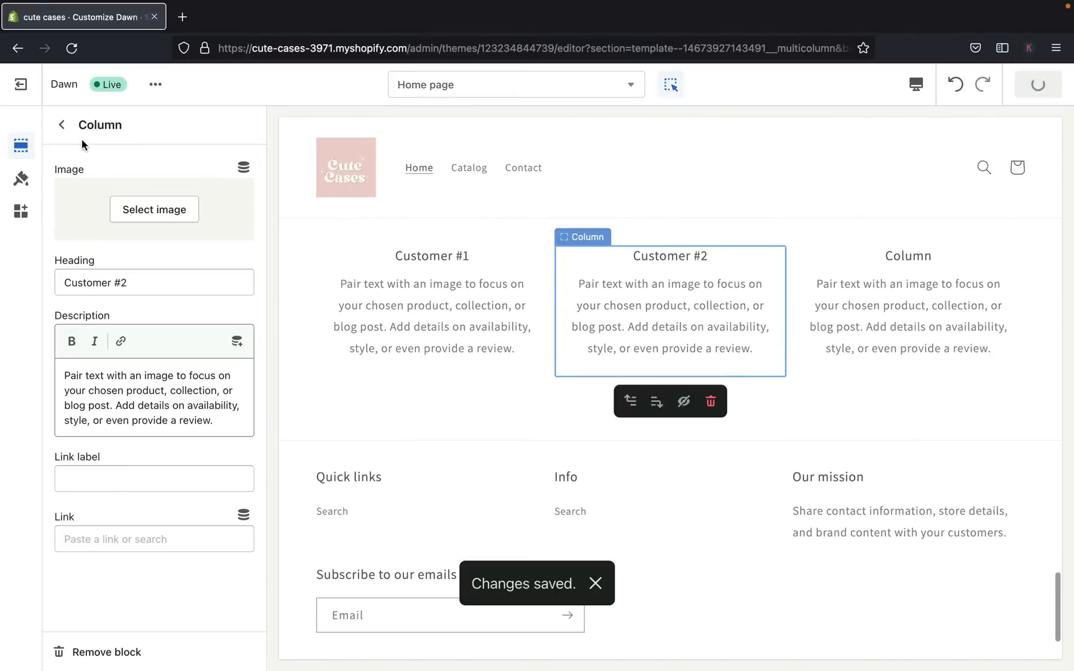
- Set the heading of the Multicolumn section's third column to "Customer #3" and save the theme
{"action": "left_click", "coordinate": [62, 128]}
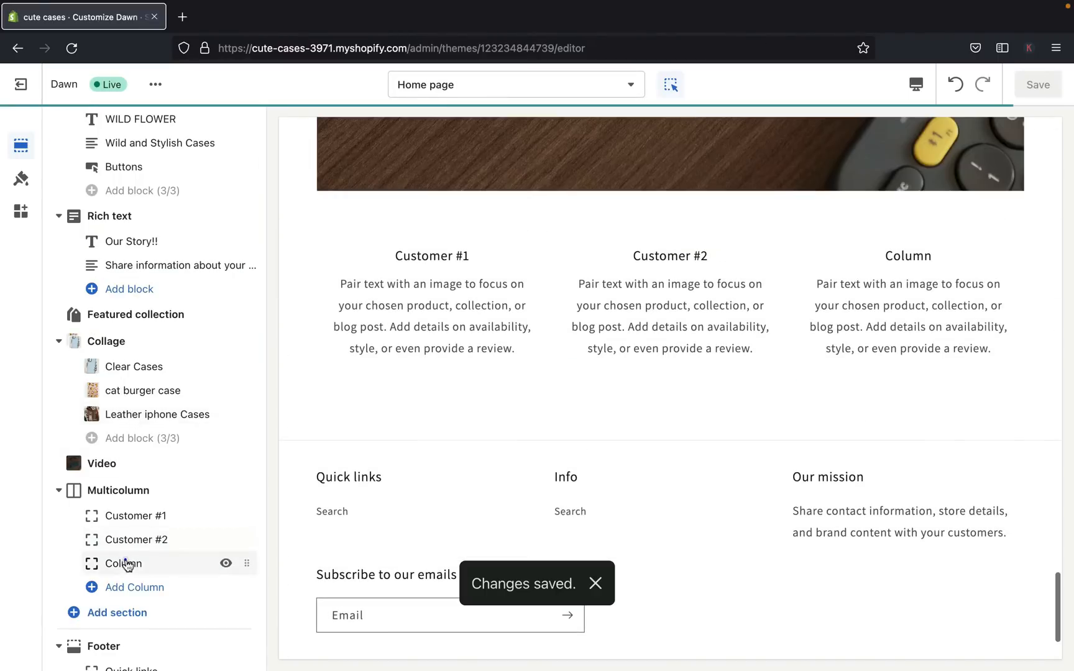
{"action": "left_click", "coordinate": [125, 560]}
{"action": "left_click", "coordinate": [131, 275]}
{"action": "key", "text": "BackSpace"}
{"action": "key", "text": "BackSpace"}
{"action": "key", "text": "BackSpace"}
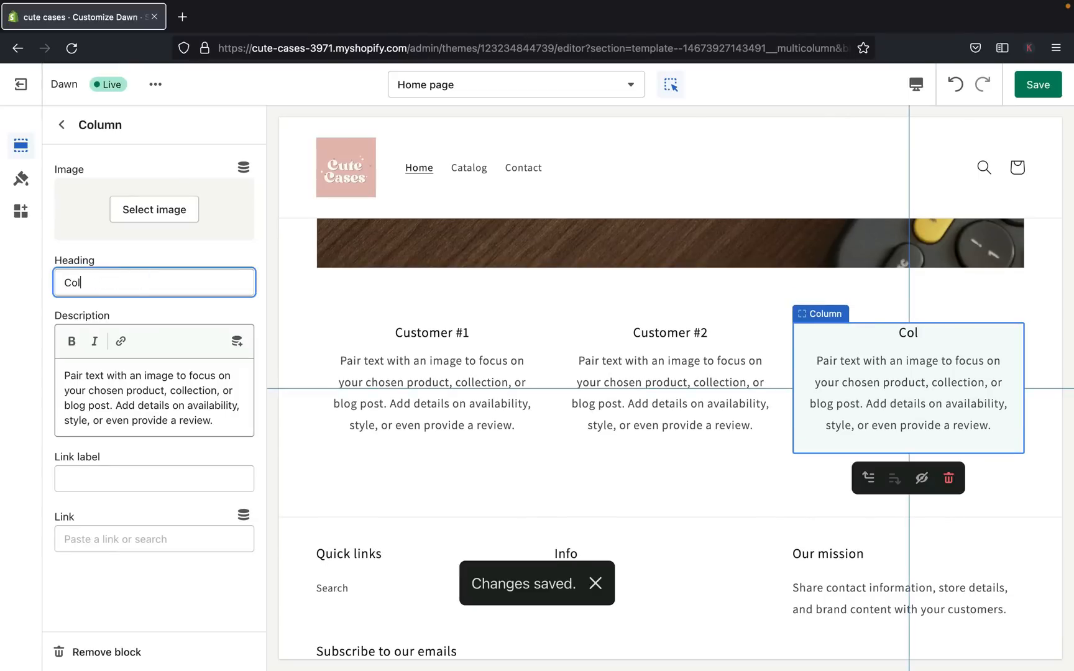
{"action": "type", "text": "ustomer #3"}
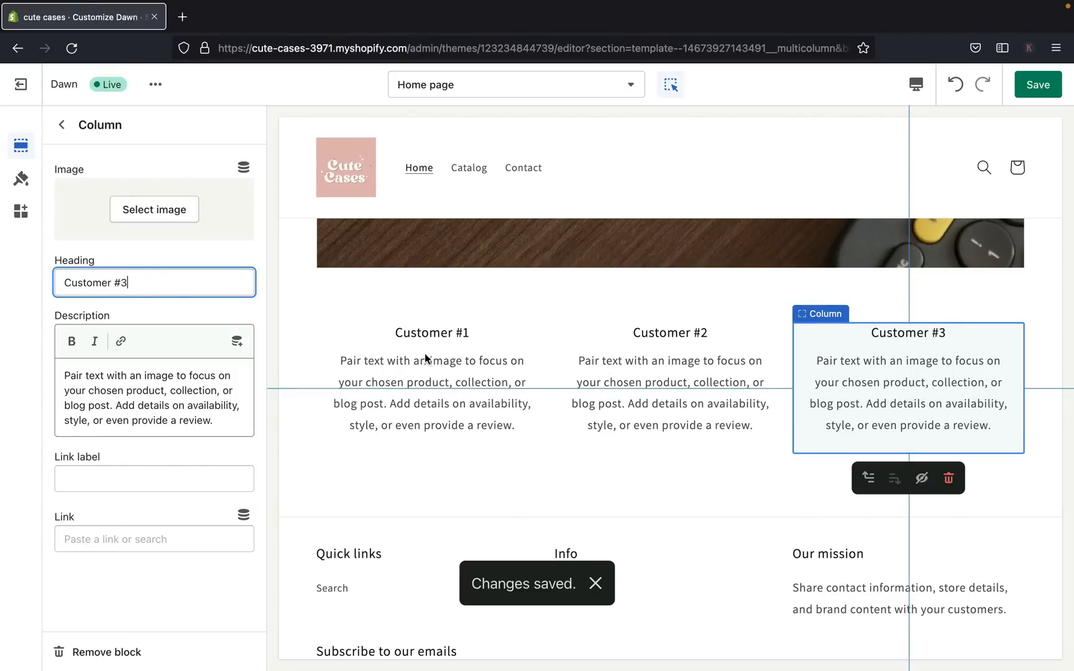
{"action": "left_click", "coordinate": [1035, 88]}
{"action": "scroll", "coordinate": [931, 133], "scroll_direction": "down", "scroll_amount": 3}
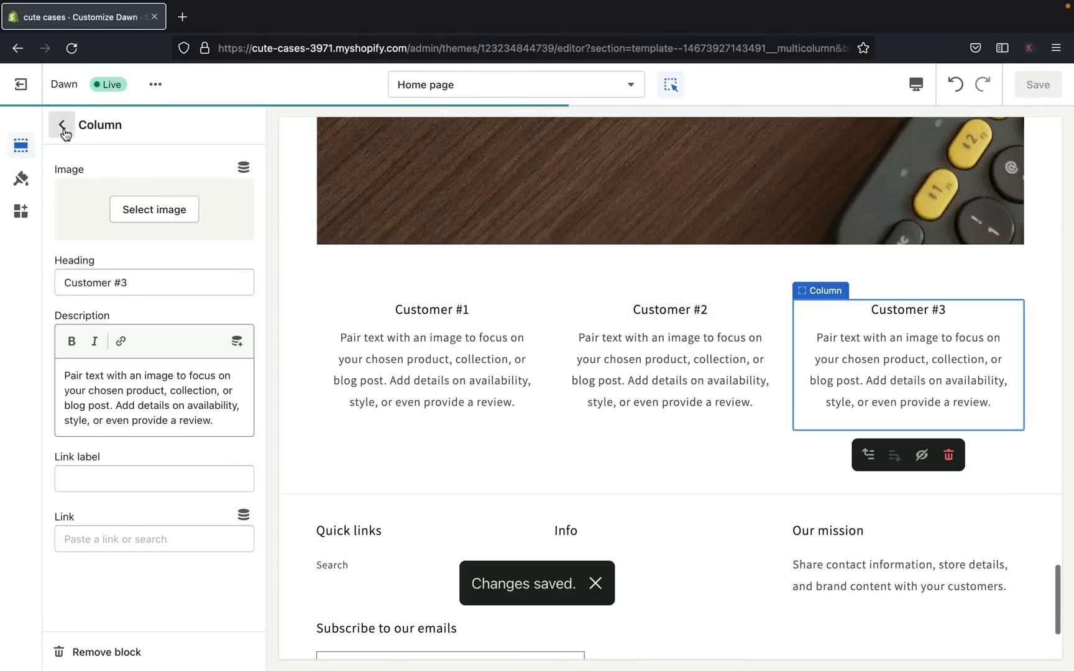
- Give the Multicolumn section the heading "What Customers say about our products!!" and save the theme
{"action": "left_click", "coordinate": [62, 127]}
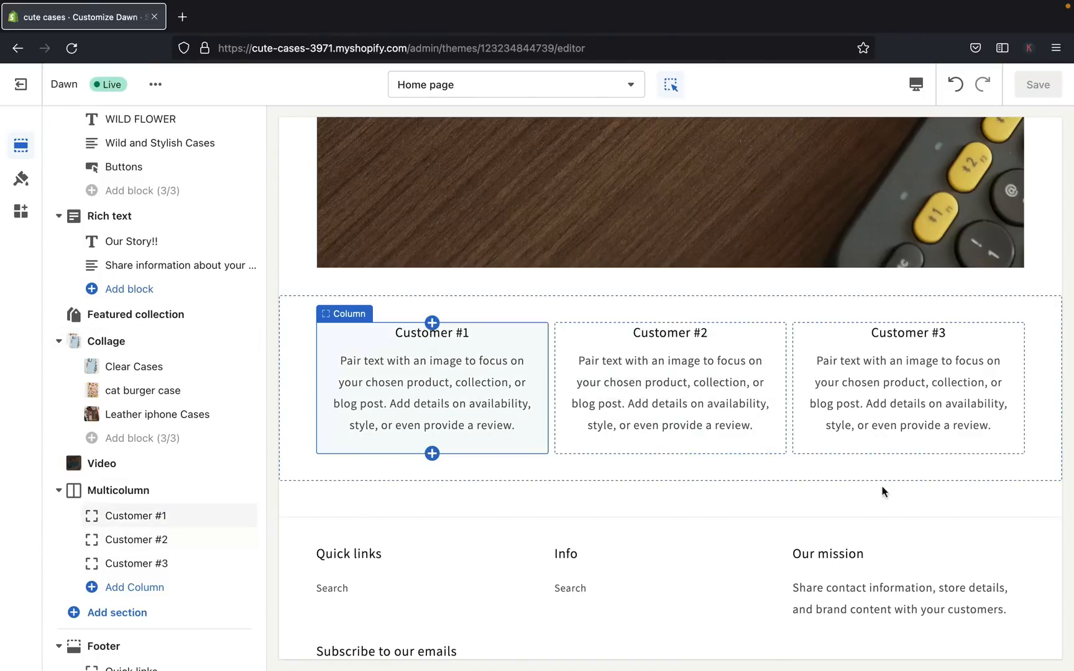
{"action": "left_click", "coordinate": [148, 492]}
{"action": "left_click", "coordinate": [110, 188]}
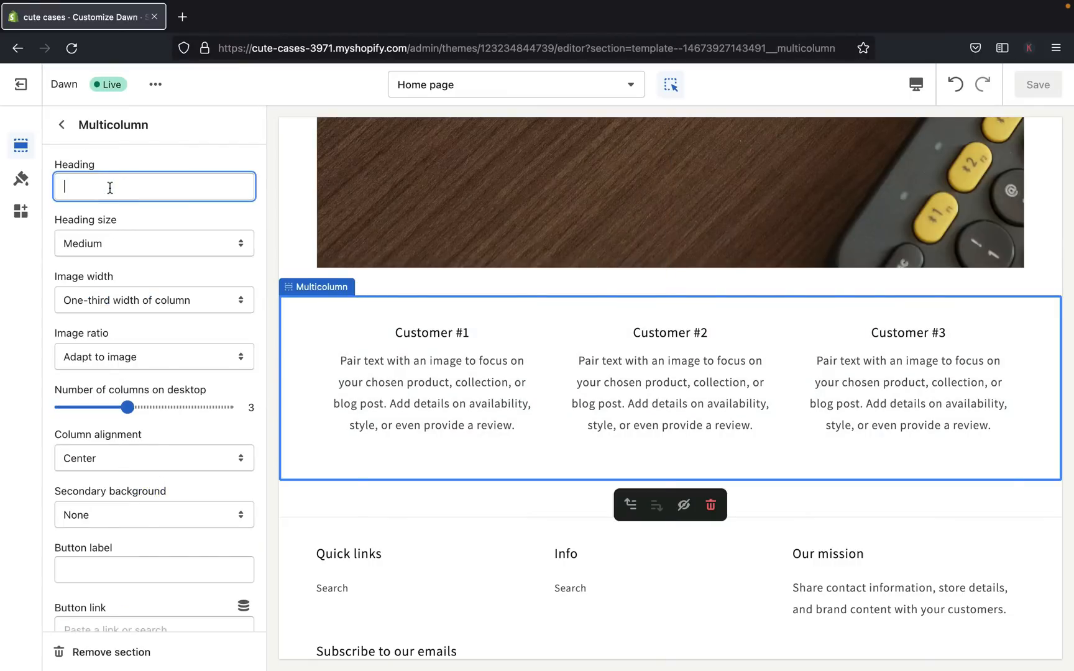
{"action": "type", "text": "O"}
{"action": "key", "text": "BackSpace"}
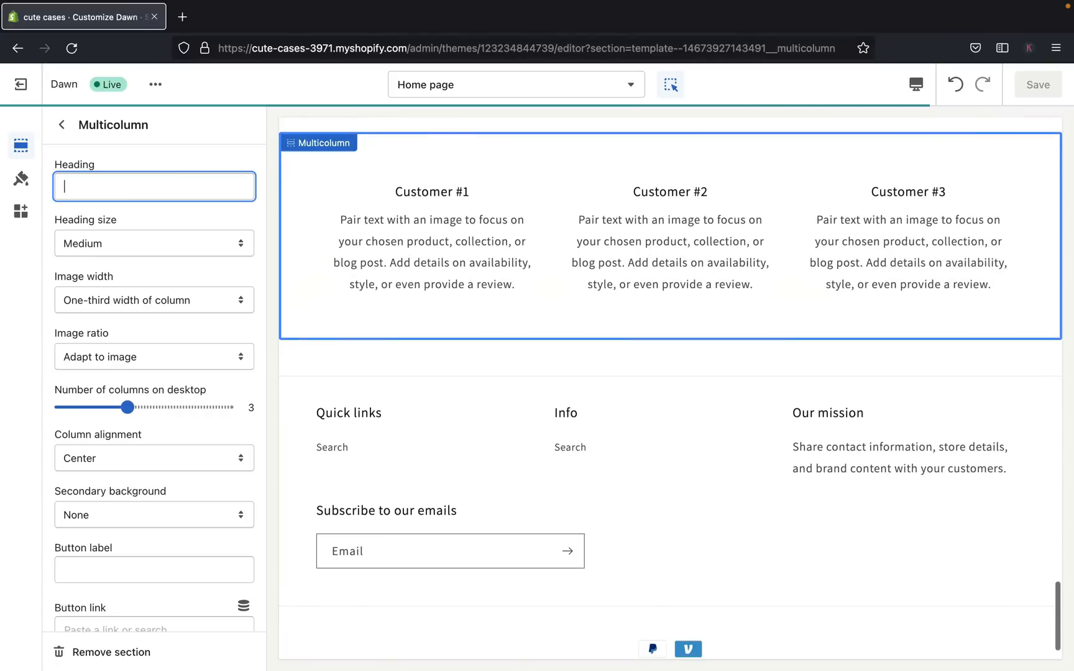
{"action": "type", "text": "What "}
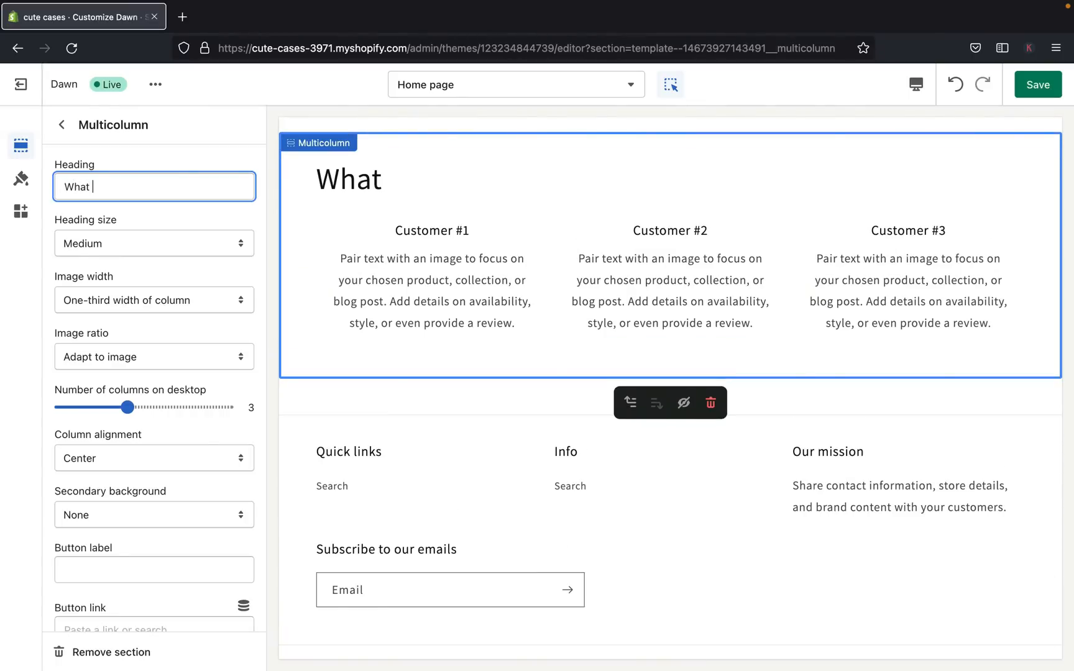
{"action": "type", "text": "Customers sa"}
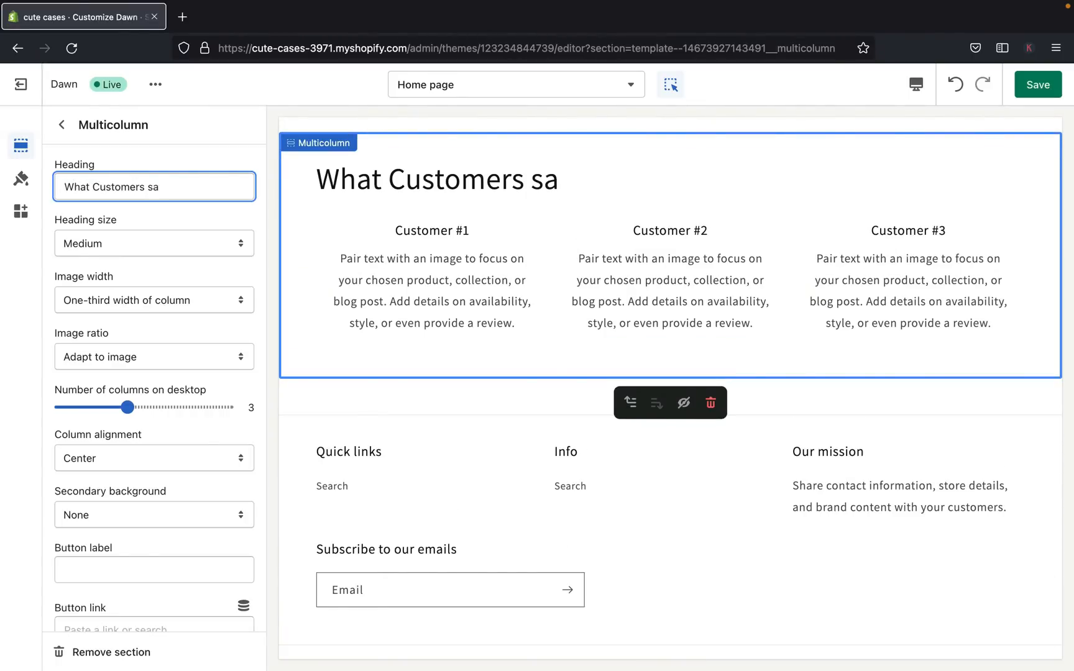
{"action": "type", "text": "y about our"}
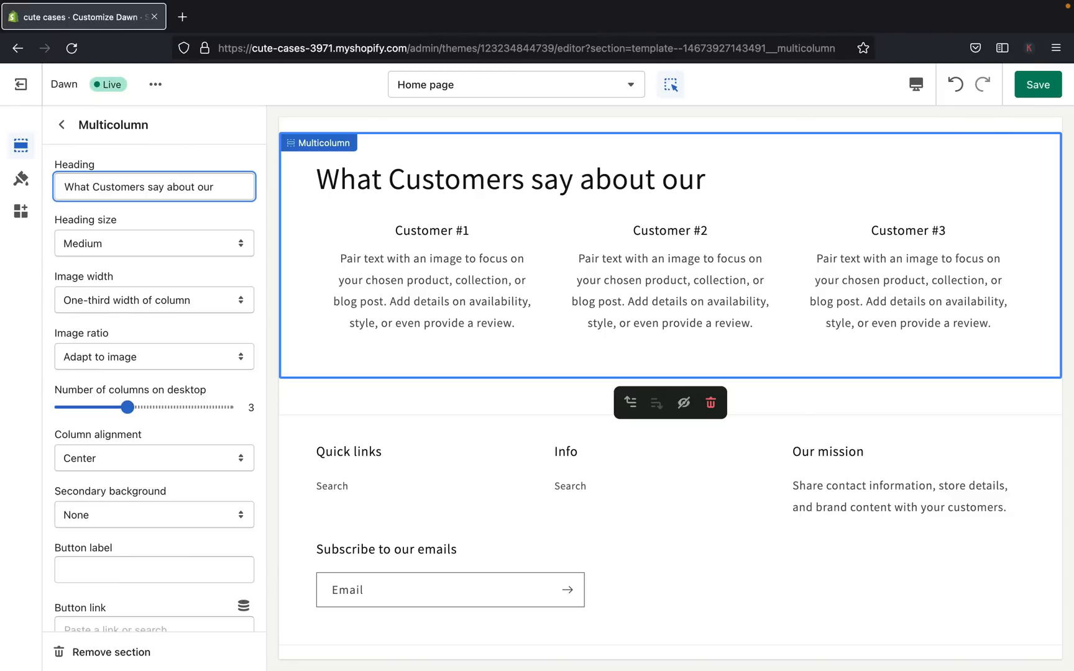
{"action": "type", "text": " products!!"}
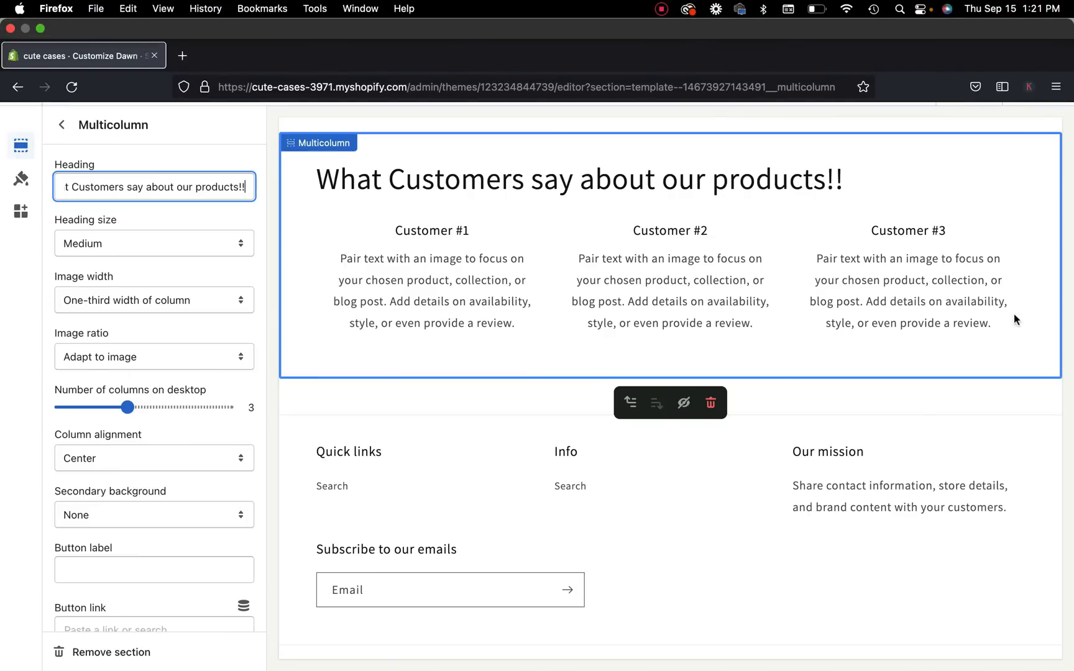
{"action": "left_click", "coordinate": [1037, 85]}
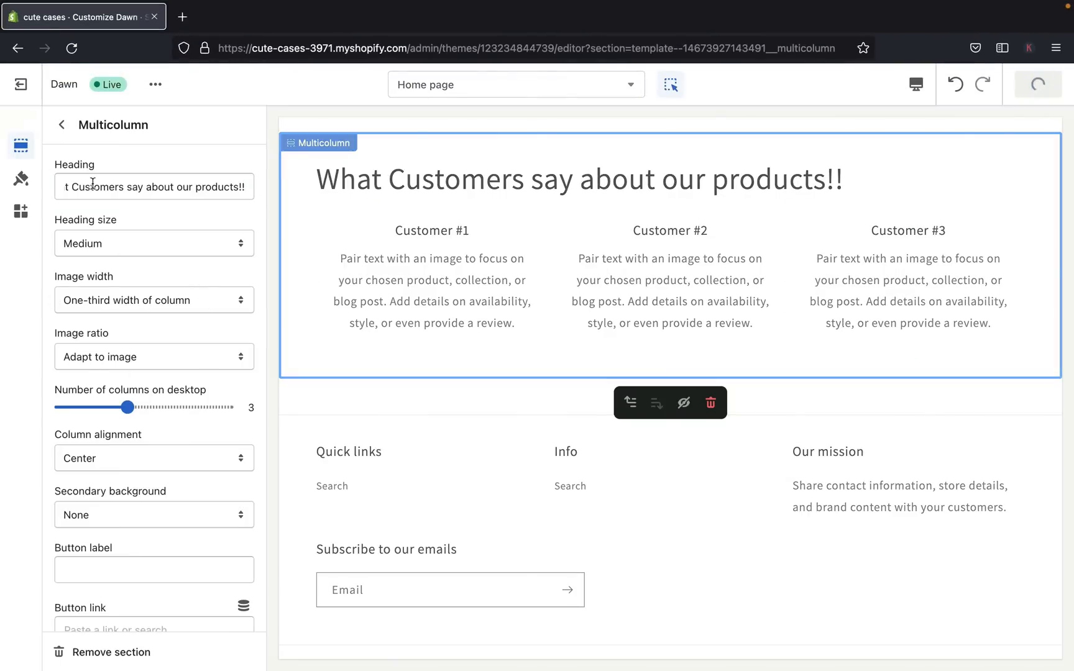
- Shorten the Customer #1 column's description so it ends at "collection, or blog.", save the theme and return to the section list
{"action": "left_click", "coordinate": [61, 126]}
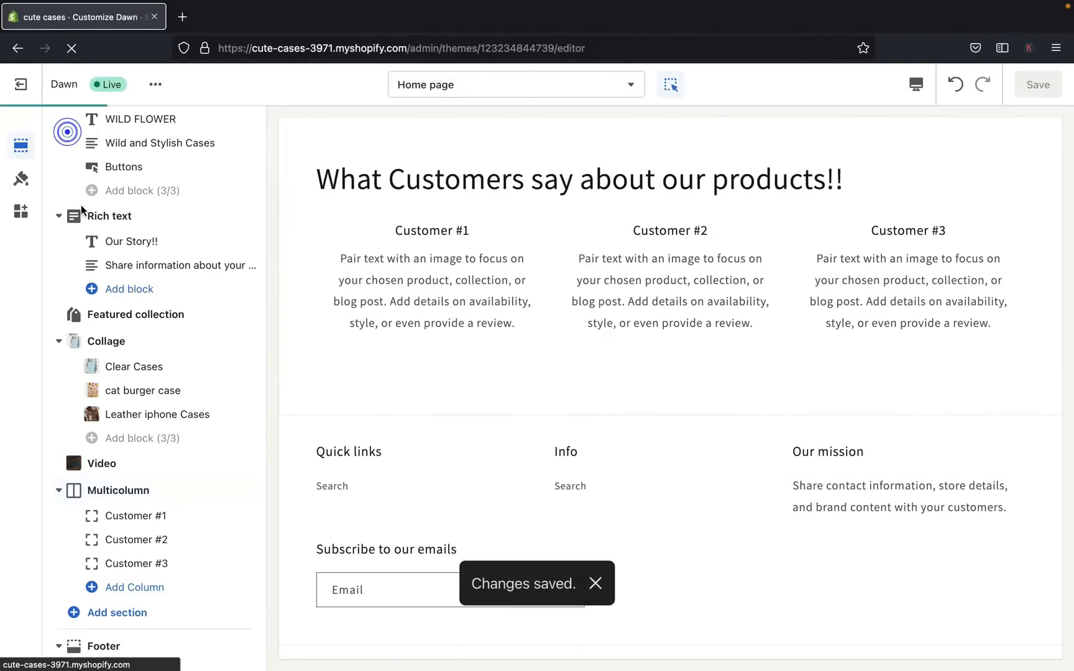
{"action": "left_click", "coordinate": [128, 539]}
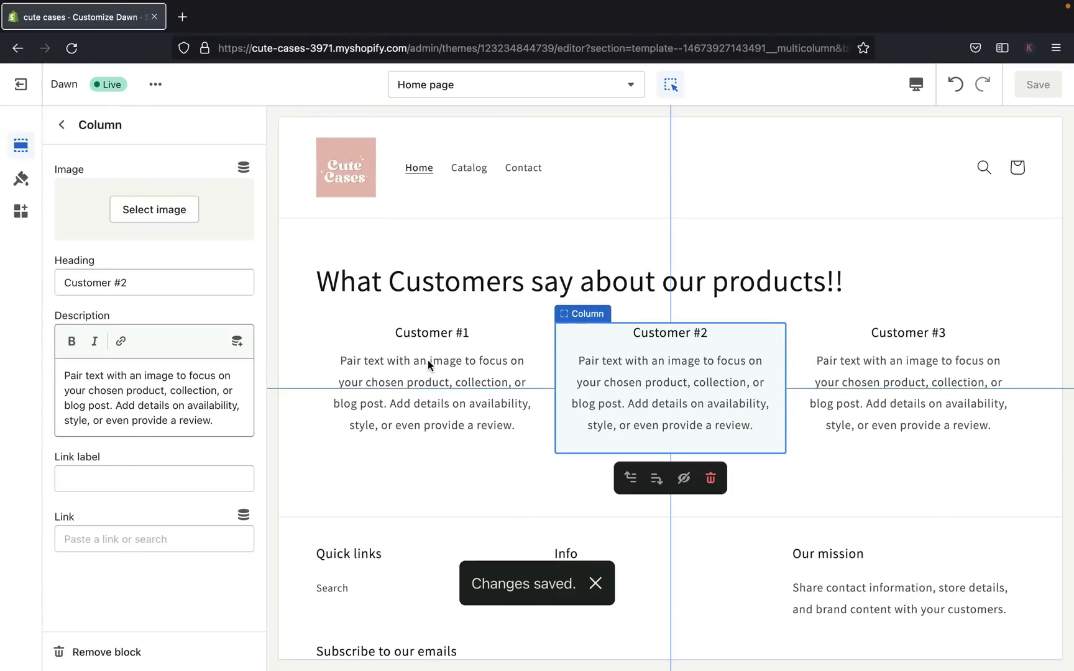
{"action": "left_click", "coordinate": [415, 375]}
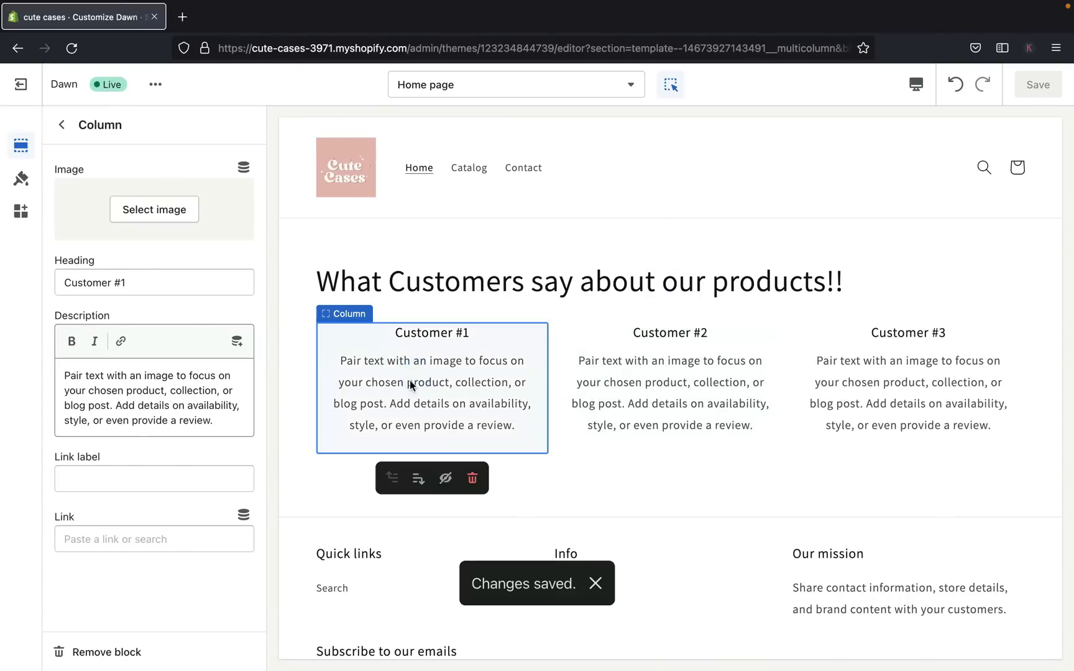
{"action": "left_click", "coordinate": [137, 287]}
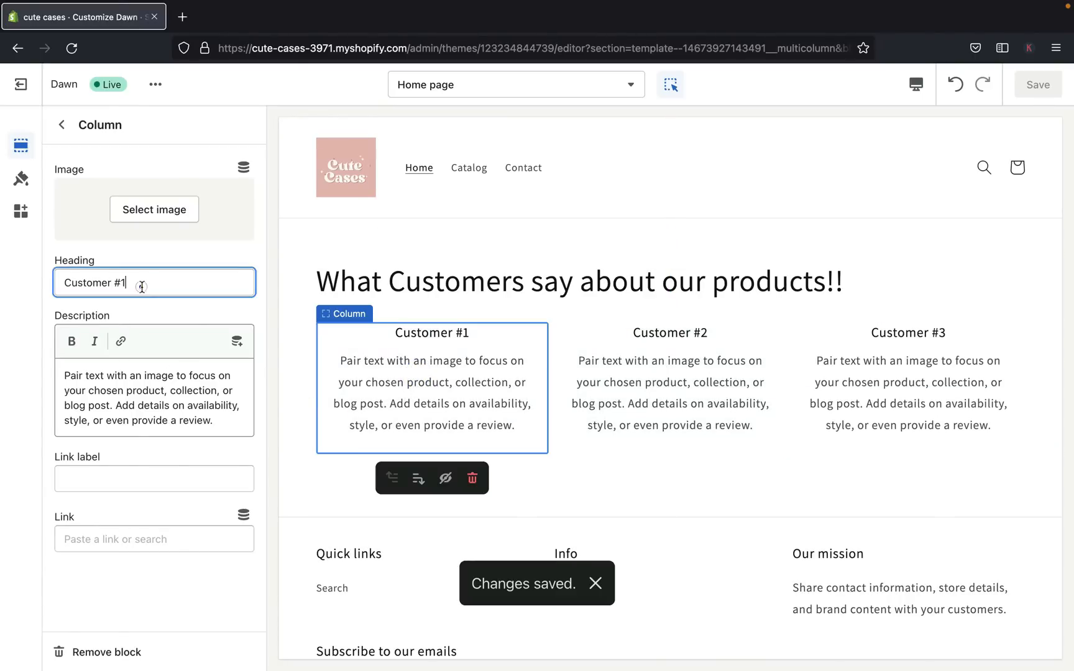
{"action": "left_click_drag", "start_coordinate": [98, 412], "coordinate": [214, 420]}
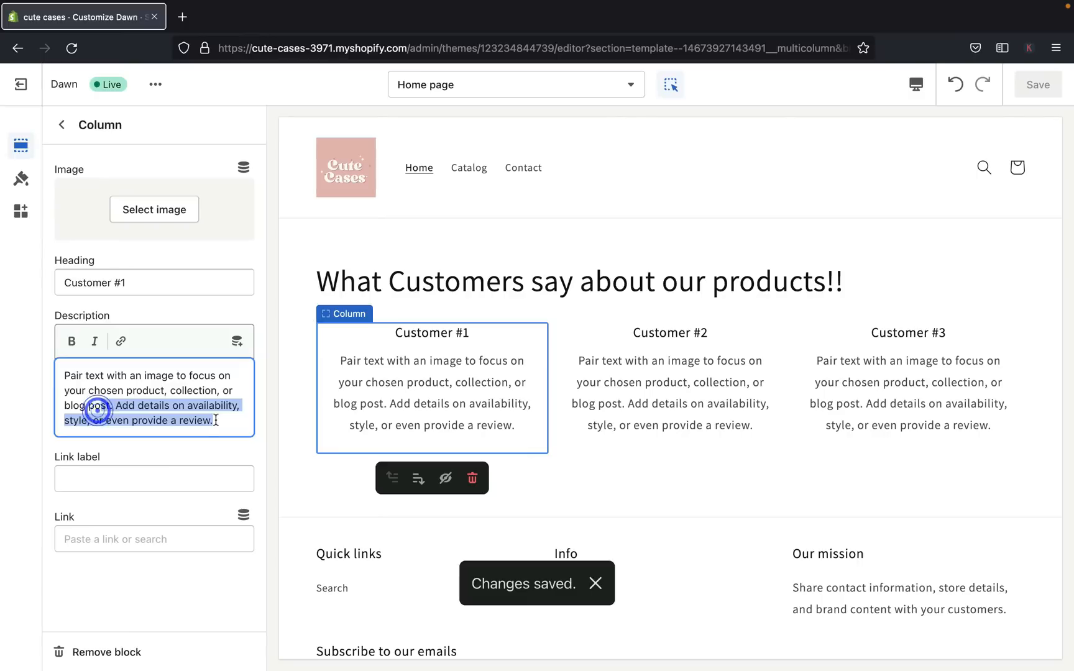
{"action": "key", "text": "BackSpace"}
{"action": "key", "text": "BackSpace"}
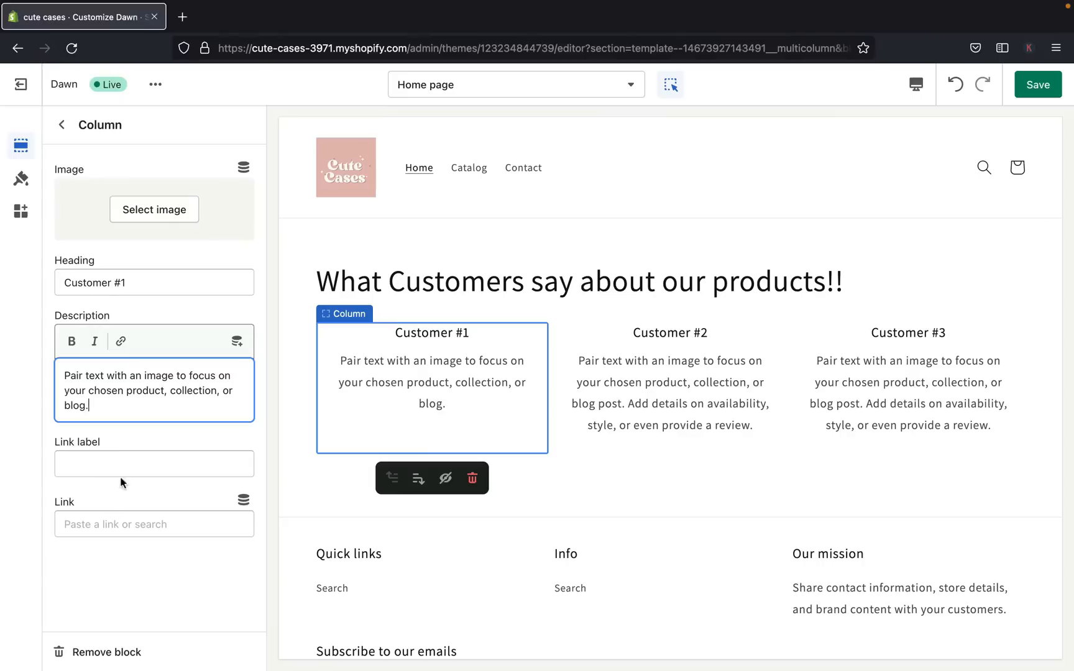
{"action": "left_click", "coordinate": [1030, 90]}
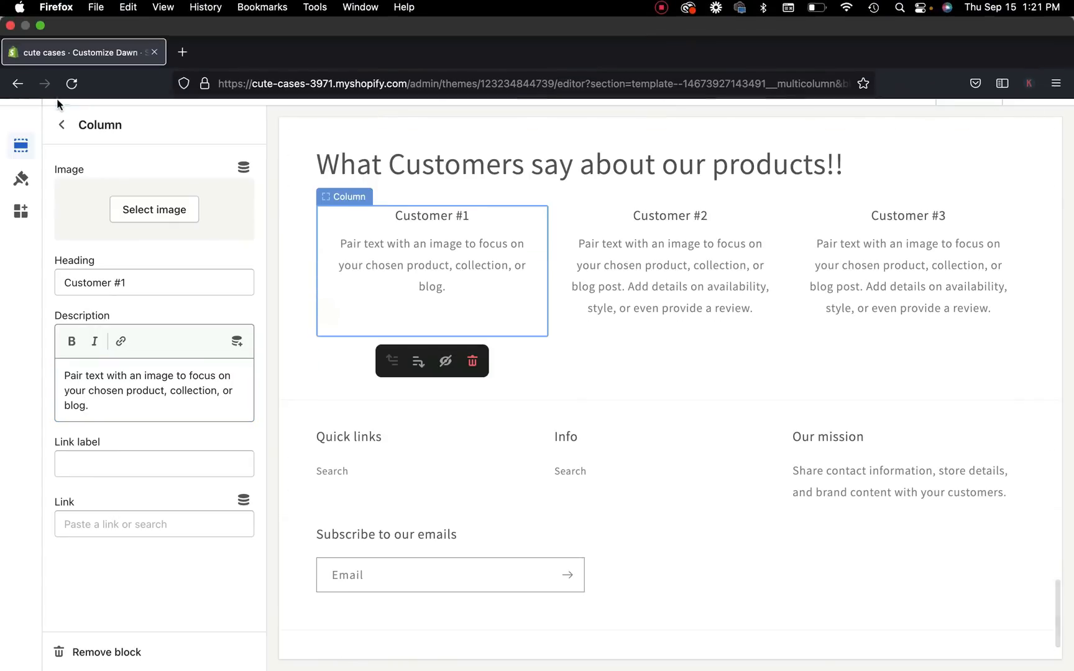
{"action": "left_click", "coordinate": [66, 124]}
- Examine the home page preview from the image banner through the product, collage, video and customer sections to the footer
{"action": "scroll", "coordinate": [442, 539], "scroll_direction": "down", "scroll_amount": 15}
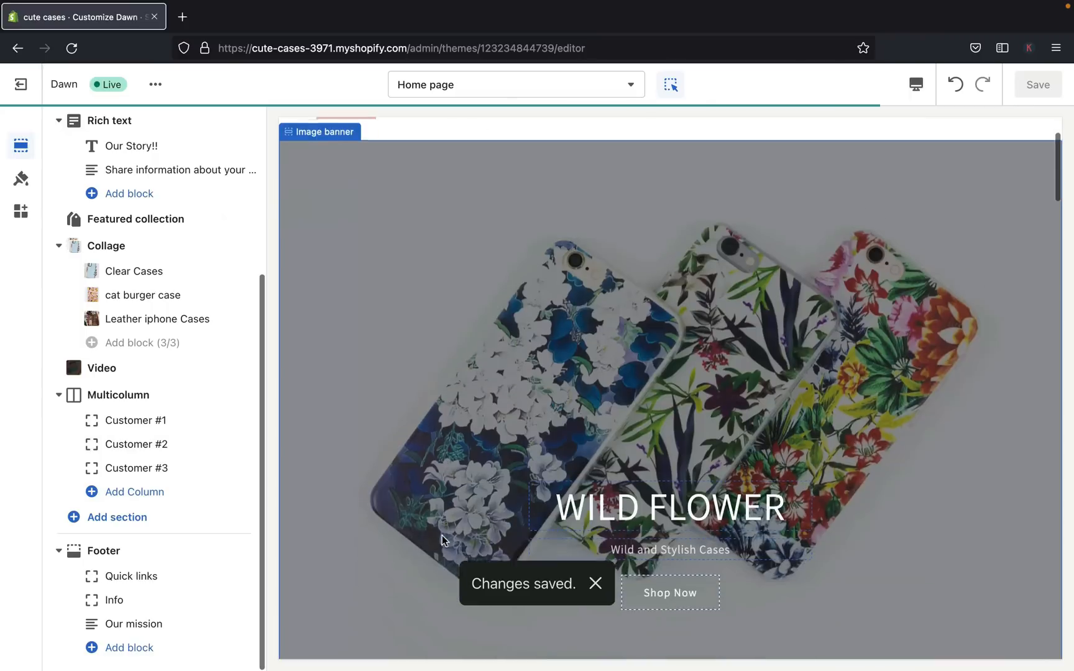
{"action": "scroll", "coordinate": [442, 538], "scroll_direction": "down", "scroll_amount": 15}
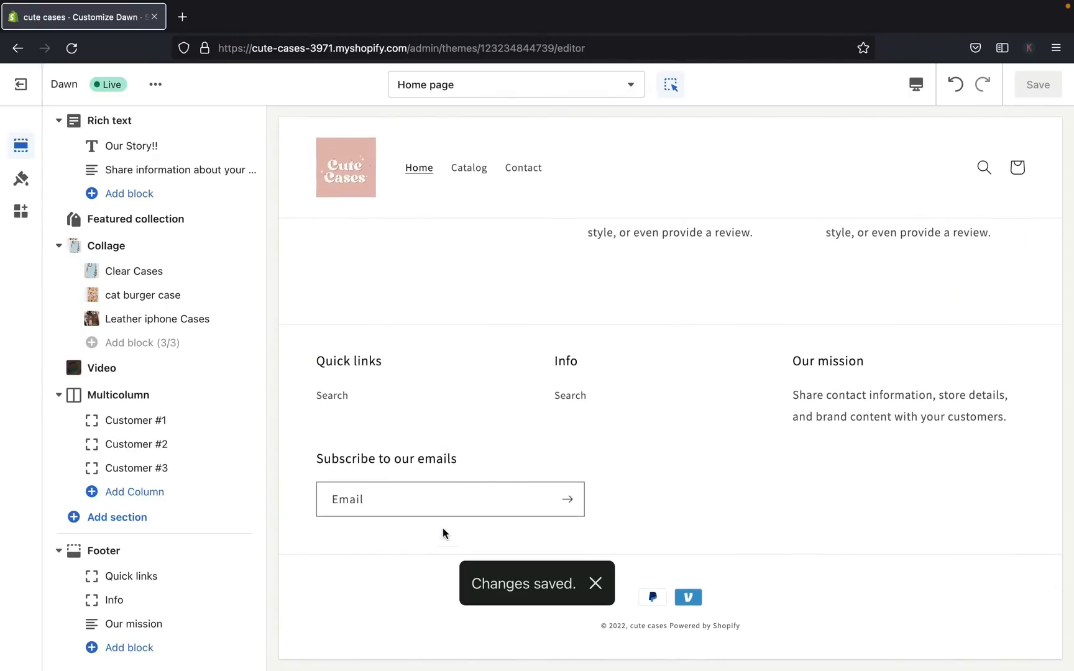
{"action": "left_click", "coordinate": [585, 582]}
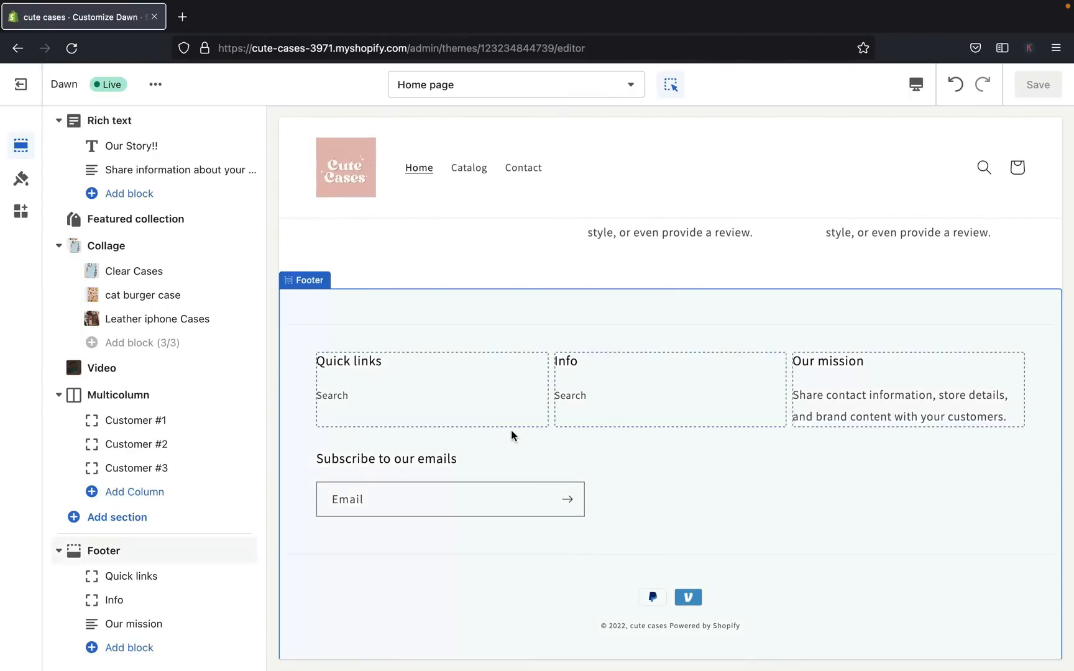
{"action": "scroll", "coordinate": [511, 431], "scroll_direction": "up", "scroll_amount": 10}
{"action": "scroll", "coordinate": [511, 431], "scroll_direction": "up", "scroll_amount": 10}
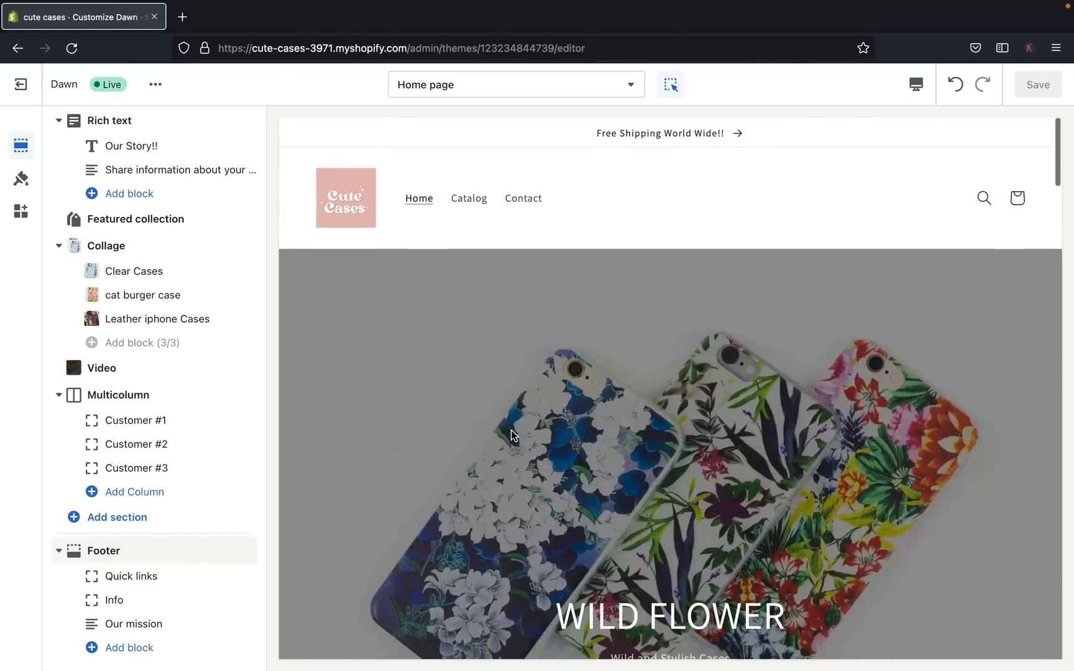
{"action": "left_click", "coordinate": [917, 84]}
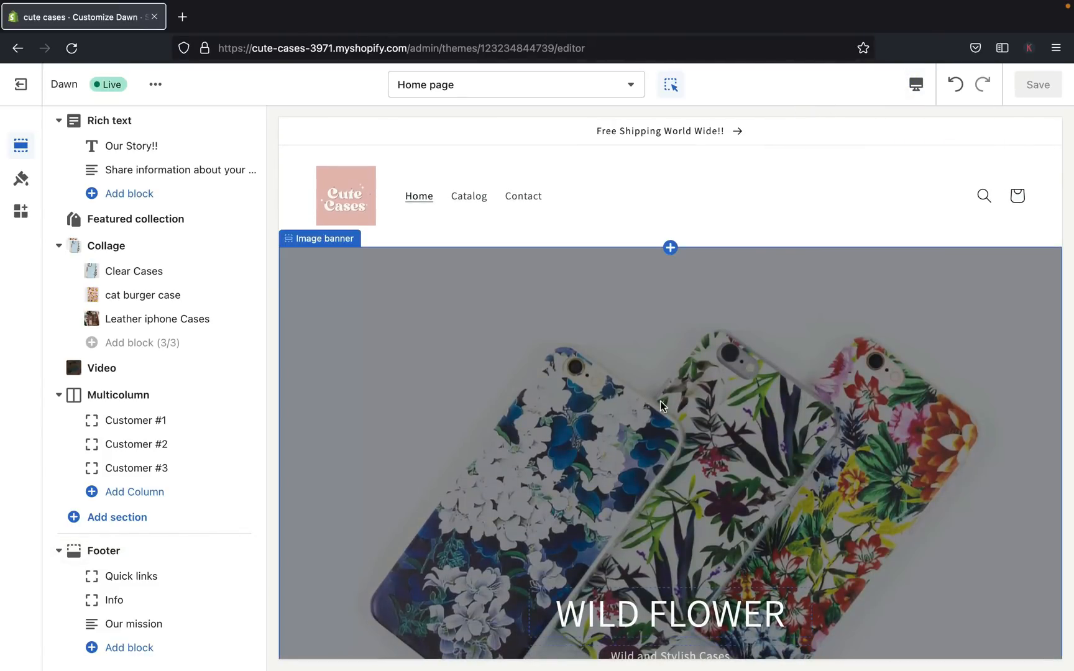
{"action": "scroll", "coordinate": [660, 403], "scroll_direction": "down", "scroll_amount": 10}
{"action": "scroll", "coordinate": [659, 400], "scroll_direction": "down", "scroll_amount": 5}
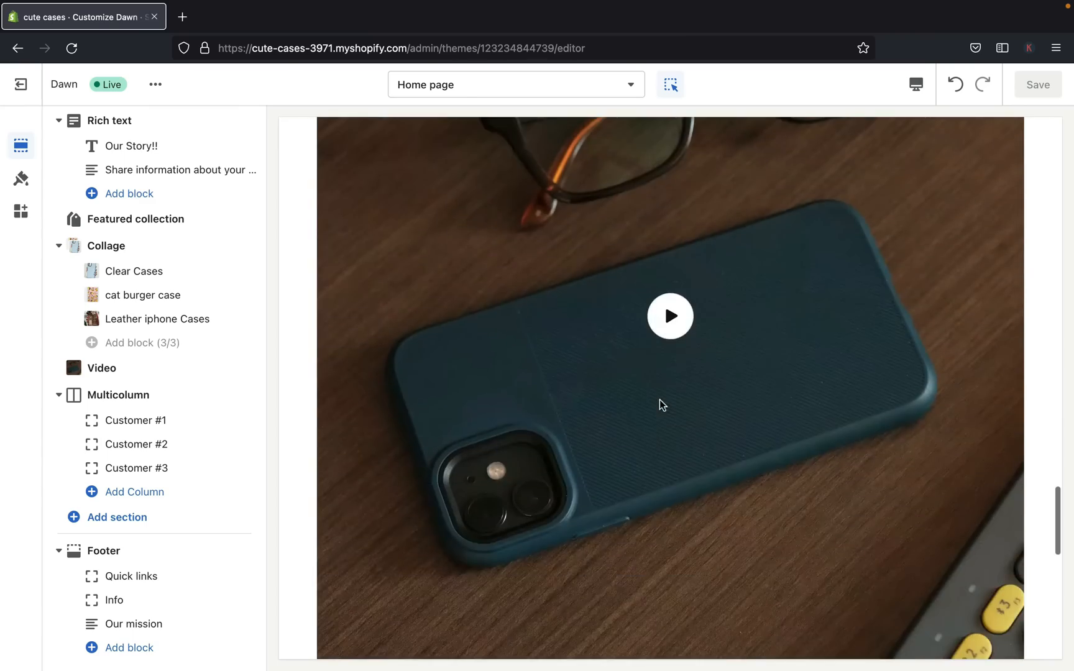
{"action": "scroll", "coordinate": [660, 399], "scroll_direction": "up", "scroll_amount": 15}
{"action": "scroll", "coordinate": [661, 402], "scroll_direction": "down", "scroll_amount": 10}
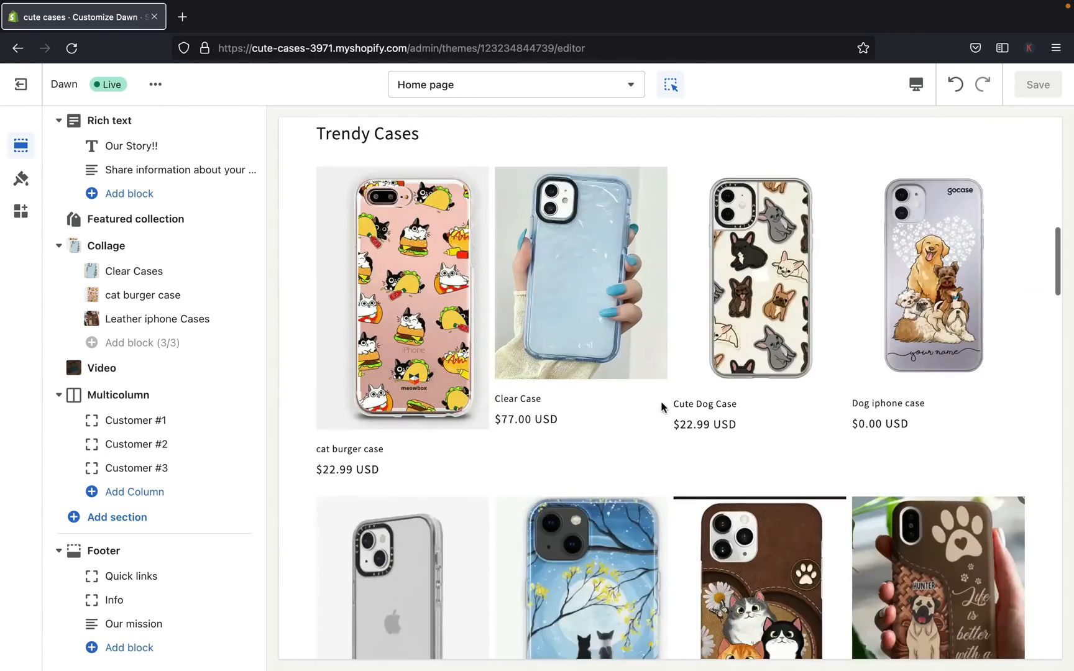
{"action": "scroll", "coordinate": [676, 426], "scroll_direction": "down", "scroll_amount": 10}
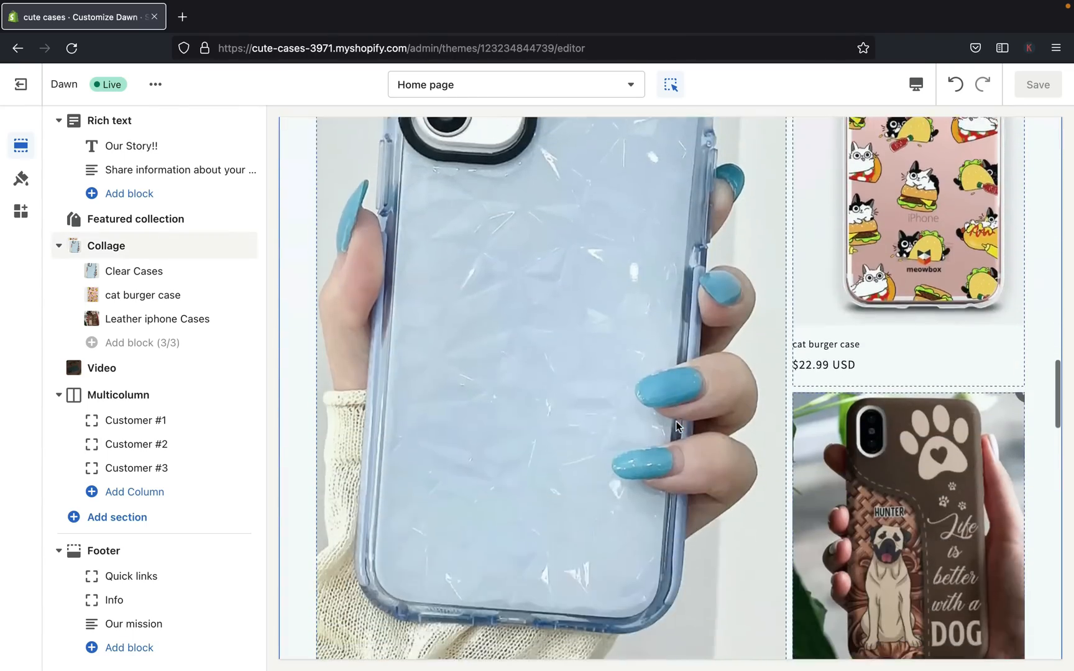
{"action": "scroll", "coordinate": [679, 426], "scroll_direction": "down", "scroll_amount": 10}
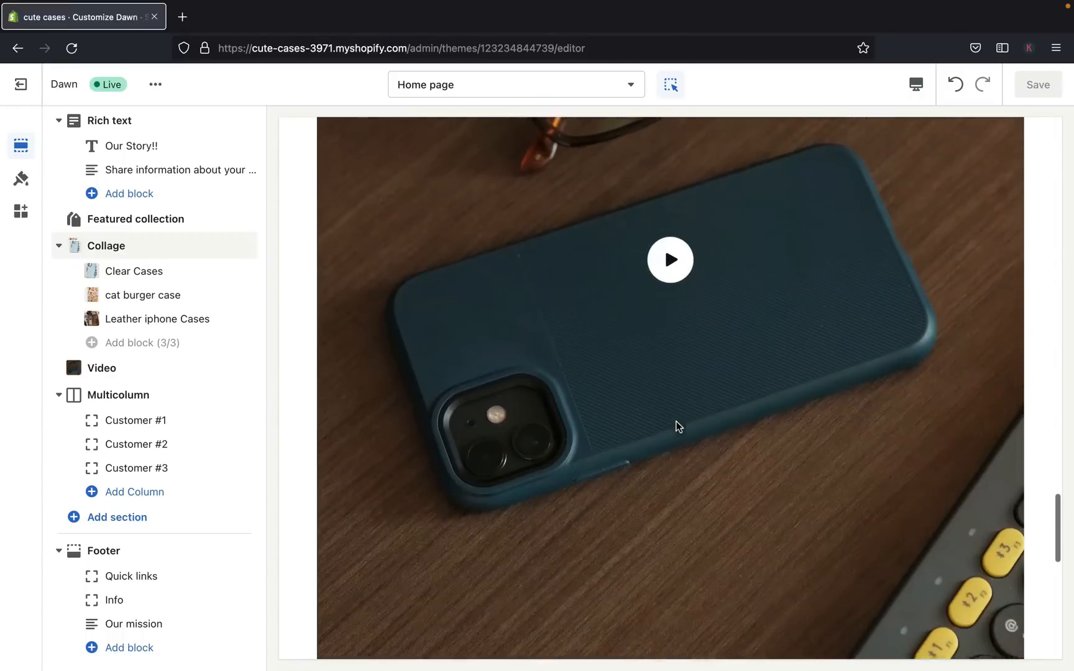
{"action": "scroll", "coordinate": [678, 425], "scroll_direction": "up", "scroll_amount": 20}
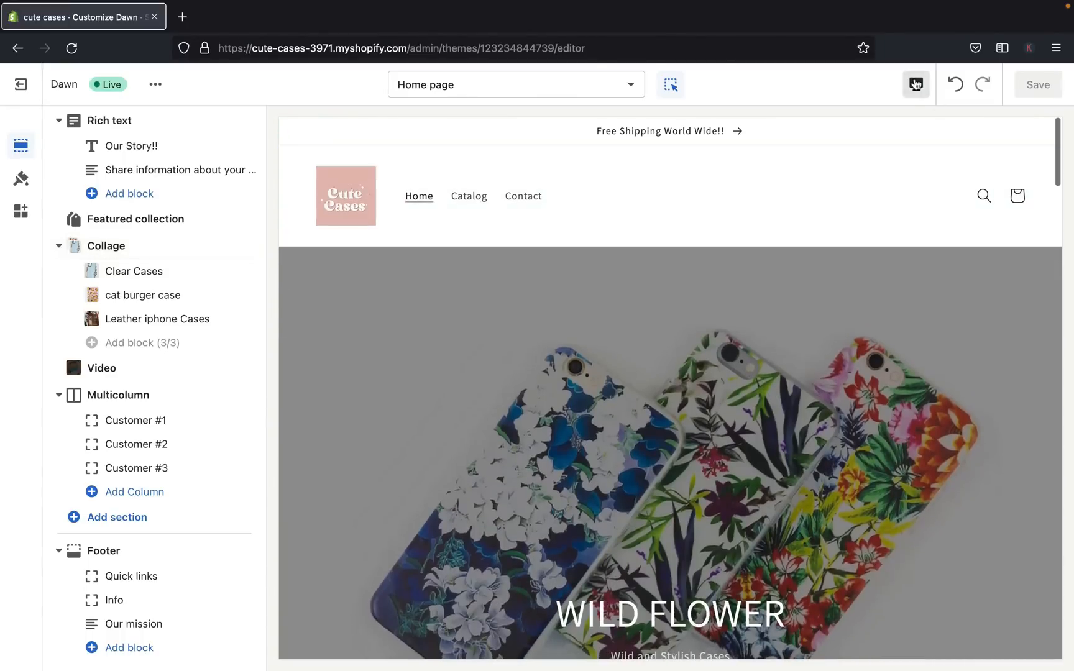
- Switch the home page preview to the mobile layout and examine it from the image banner down to the footer
{"action": "left_click", "coordinate": [915, 84]}
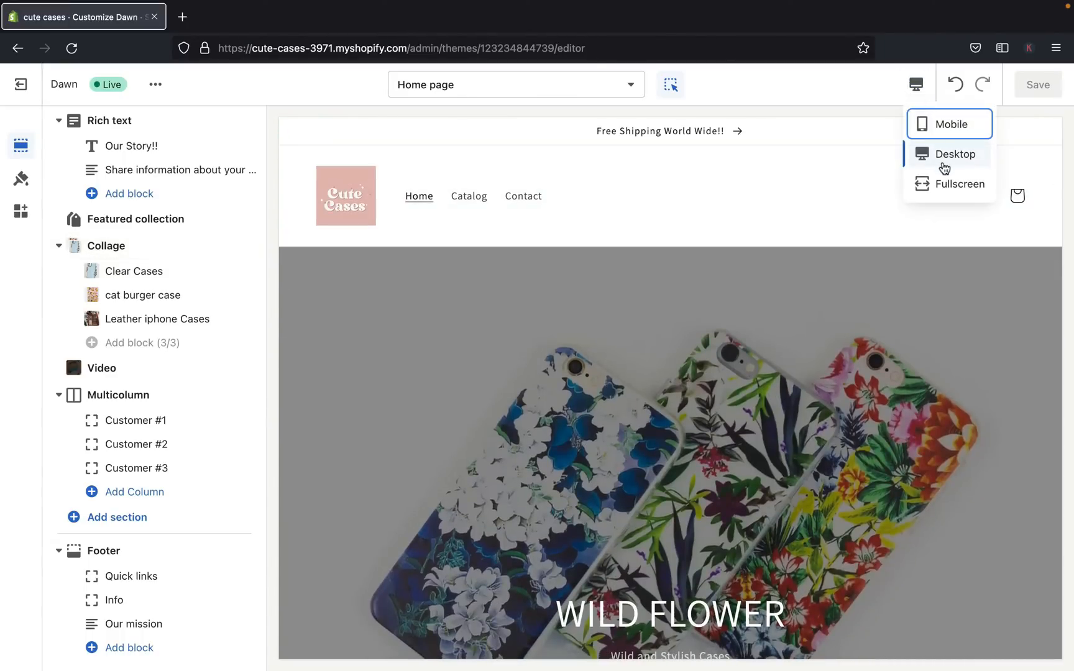
{"action": "left_click", "coordinate": [948, 123]}
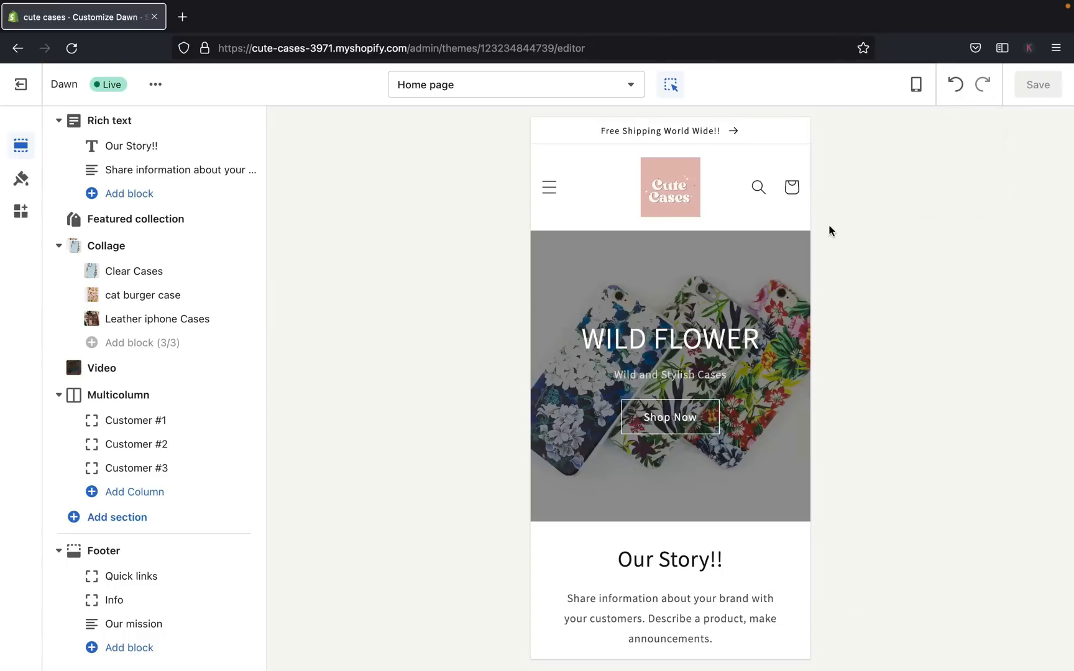
{"action": "scroll", "coordinate": [688, 288], "scroll_direction": "down", "scroll_amount": 4}
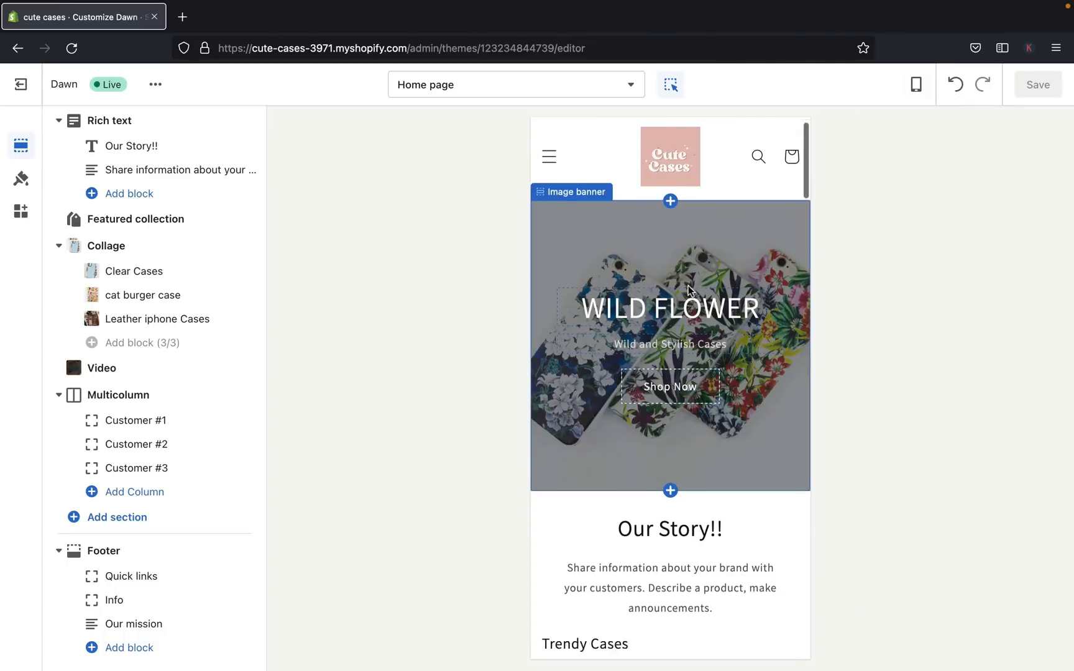
{"action": "scroll", "coordinate": [688, 286], "scroll_direction": "down", "scroll_amount": 15}
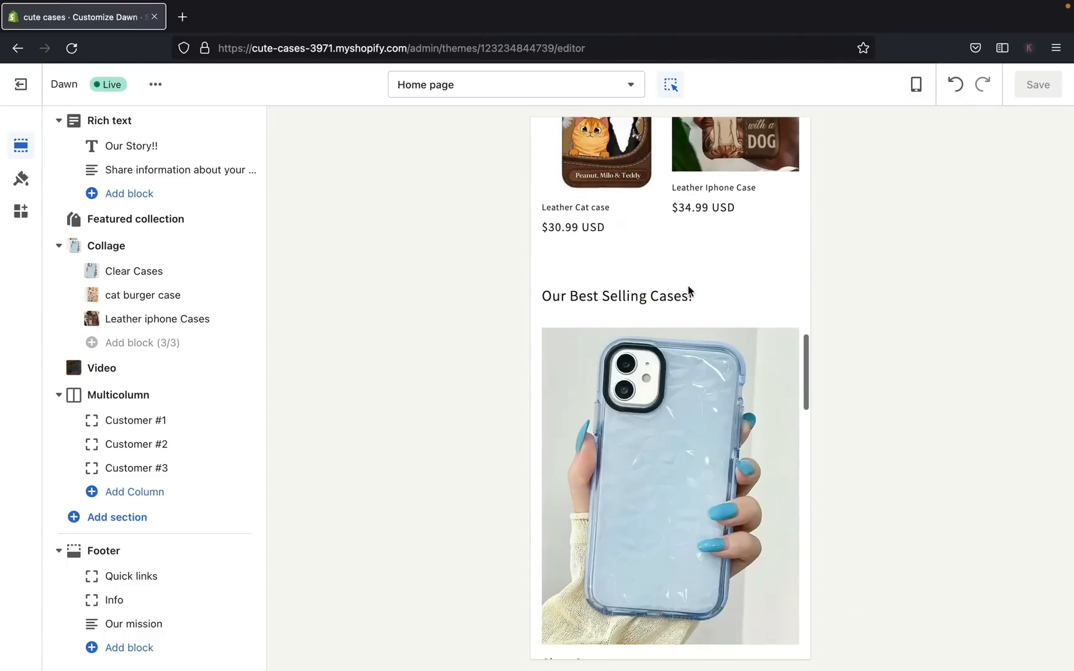
{"action": "scroll", "coordinate": [688, 285], "scroll_direction": "down", "scroll_amount": 15}
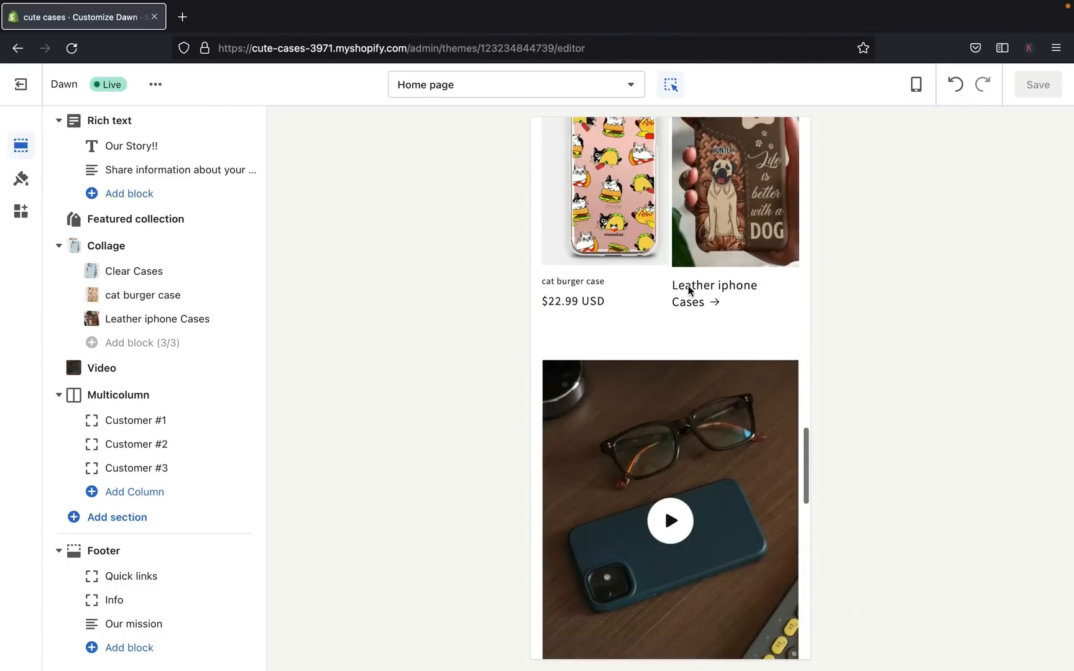
{"action": "scroll", "coordinate": [688, 287], "scroll_direction": "down", "scroll_amount": 8}
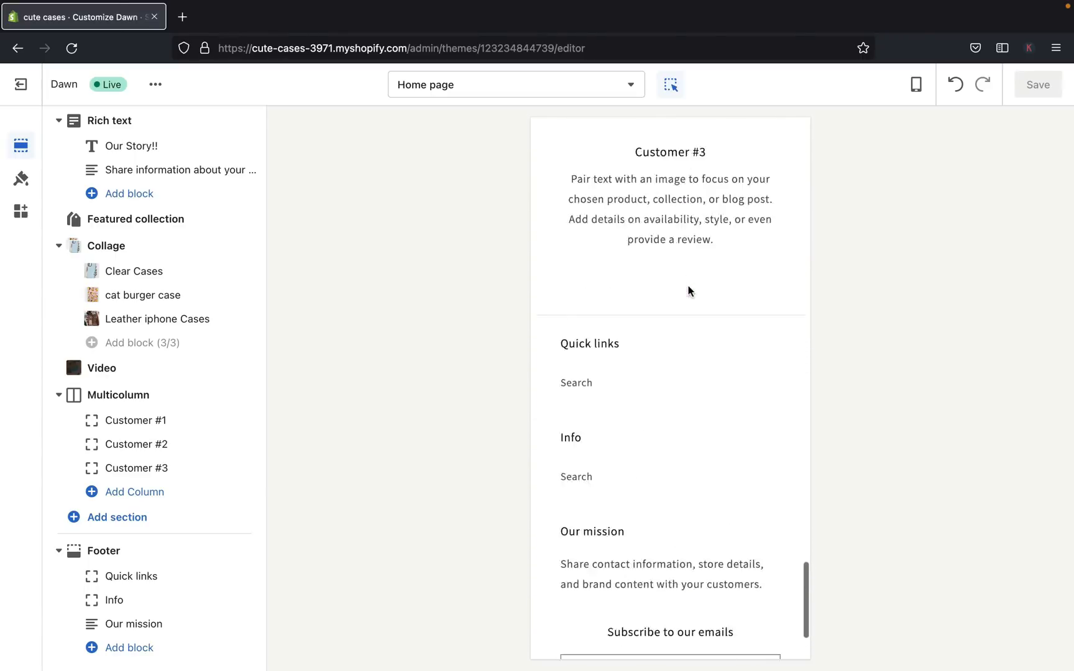
{"action": "scroll", "coordinate": [688, 285], "scroll_direction": "up", "scroll_amount": 20}
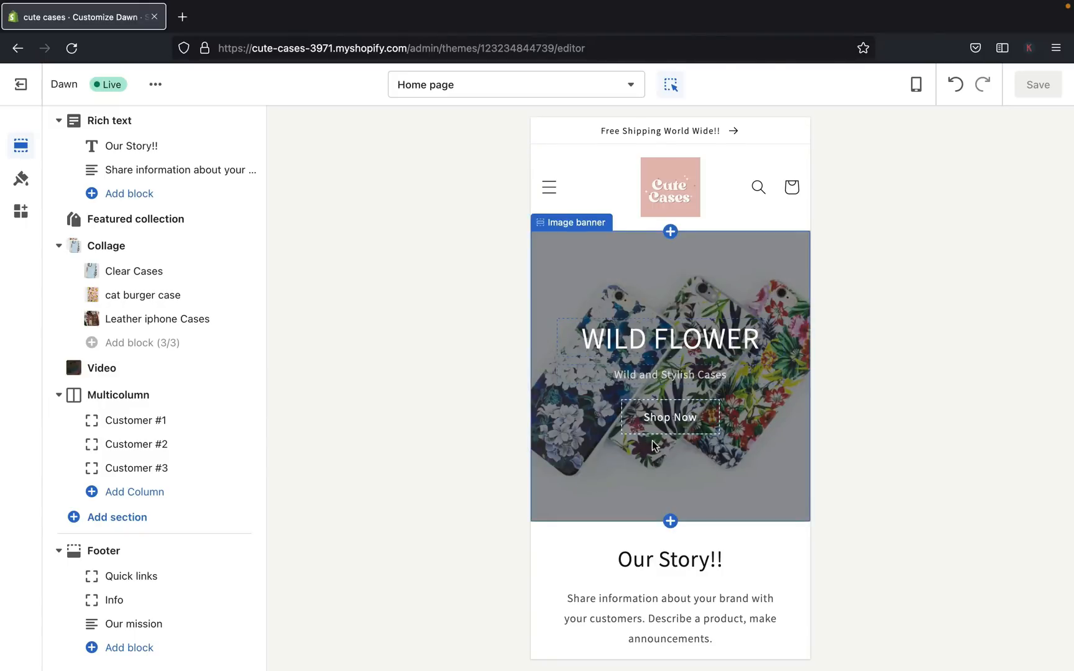
{"action": "scroll", "coordinate": [700, 413], "scroll_direction": "down", "scroll_amount": 5}
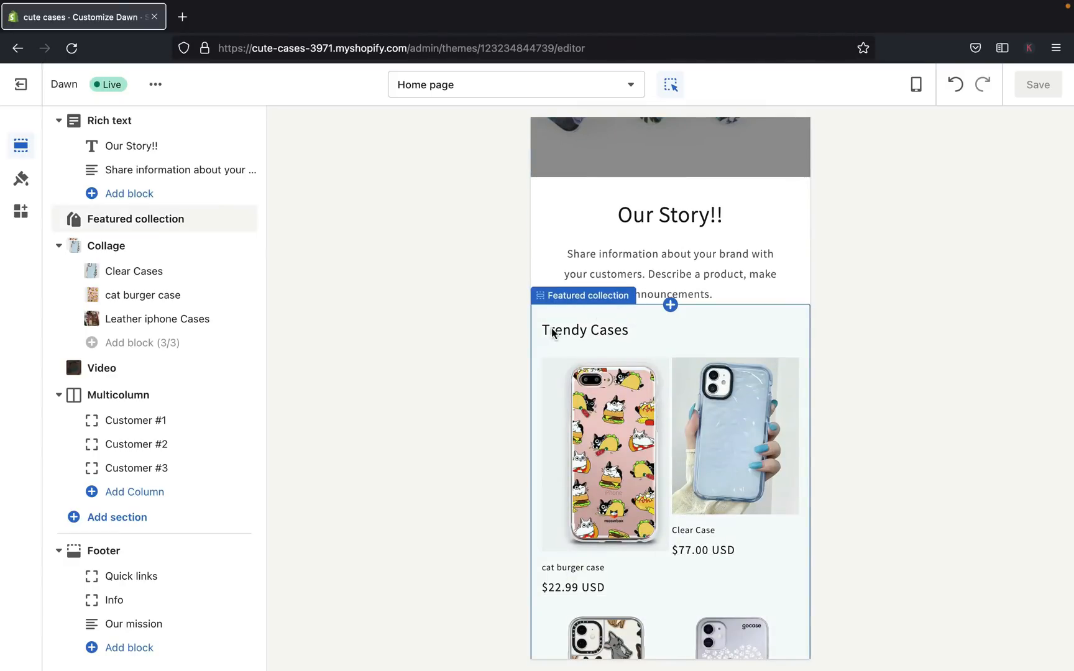
- Examine the home page in the fullscreen preview down to the video section, and return to the desktop layout
{"action": "left_click", "coordinate": [919, 87]}
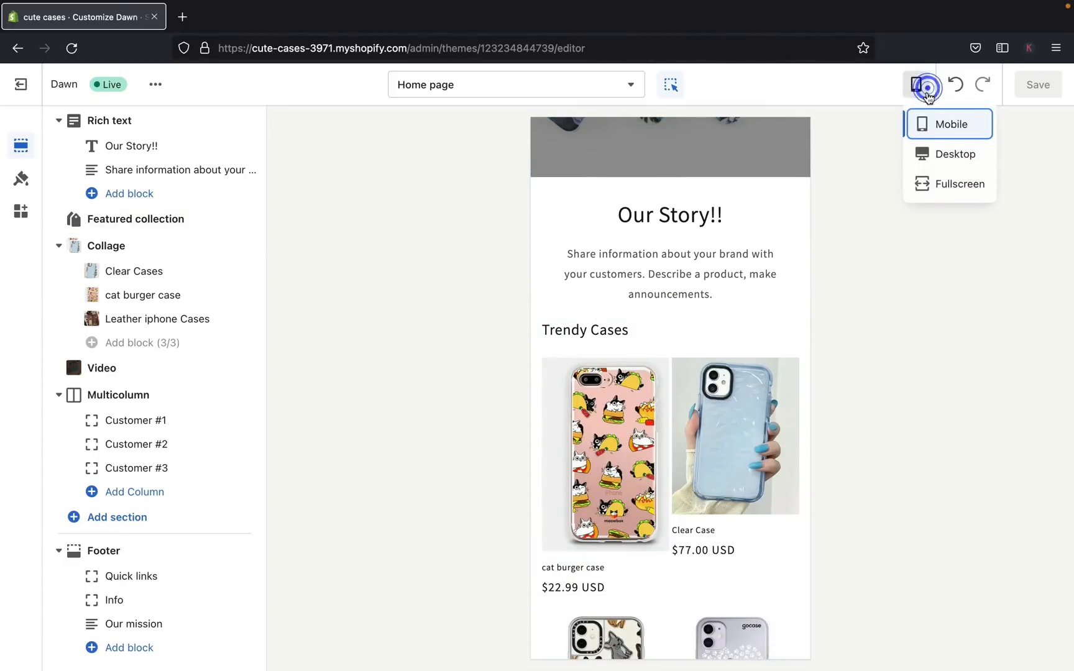
{"action": "left_click", "coordinate": [931, 189]}
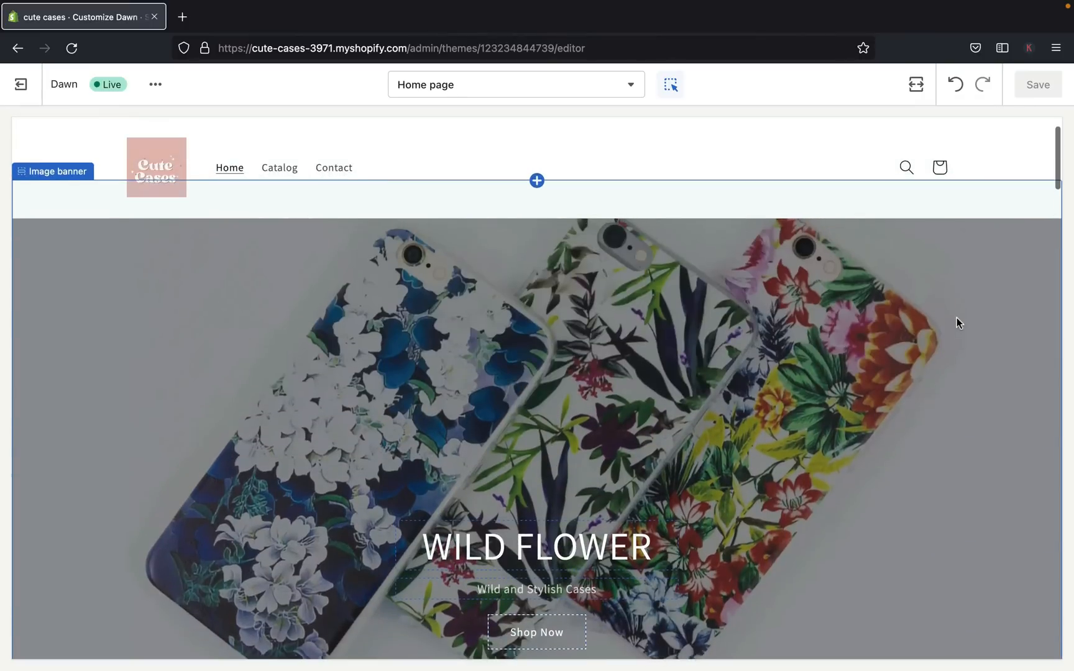
{"action": "scroll", "coordinate": [958, 322], "scroll_direction": "down", "scroll_amount": 15}
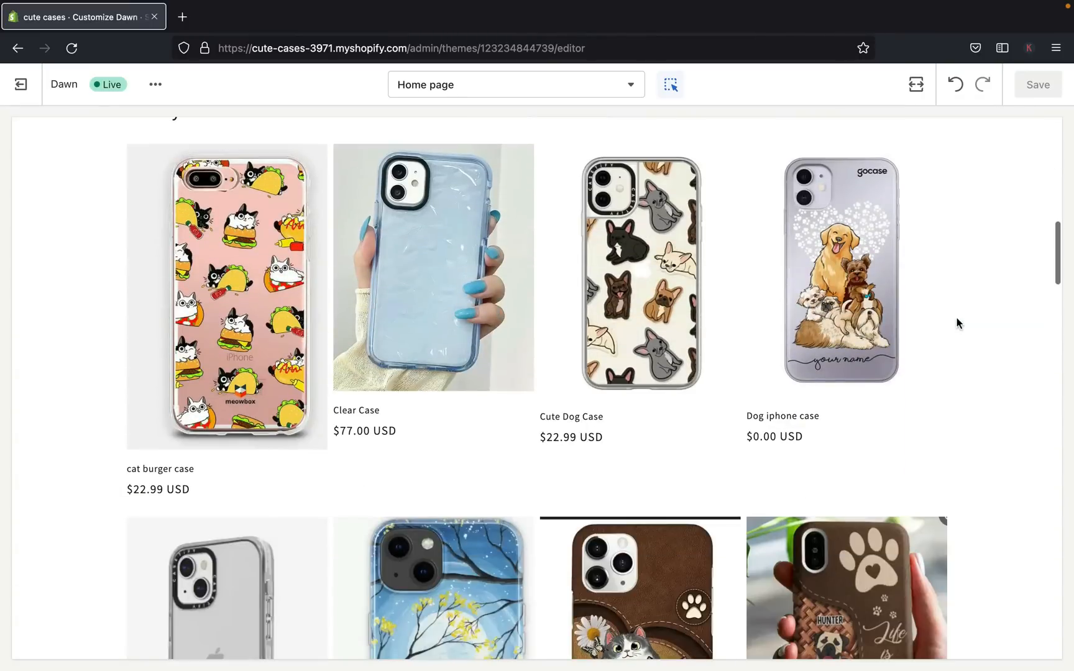
{"action": "scroll", "coordinate": [957, 322], "scroll_direction": "down", "scroll_amount": 15}
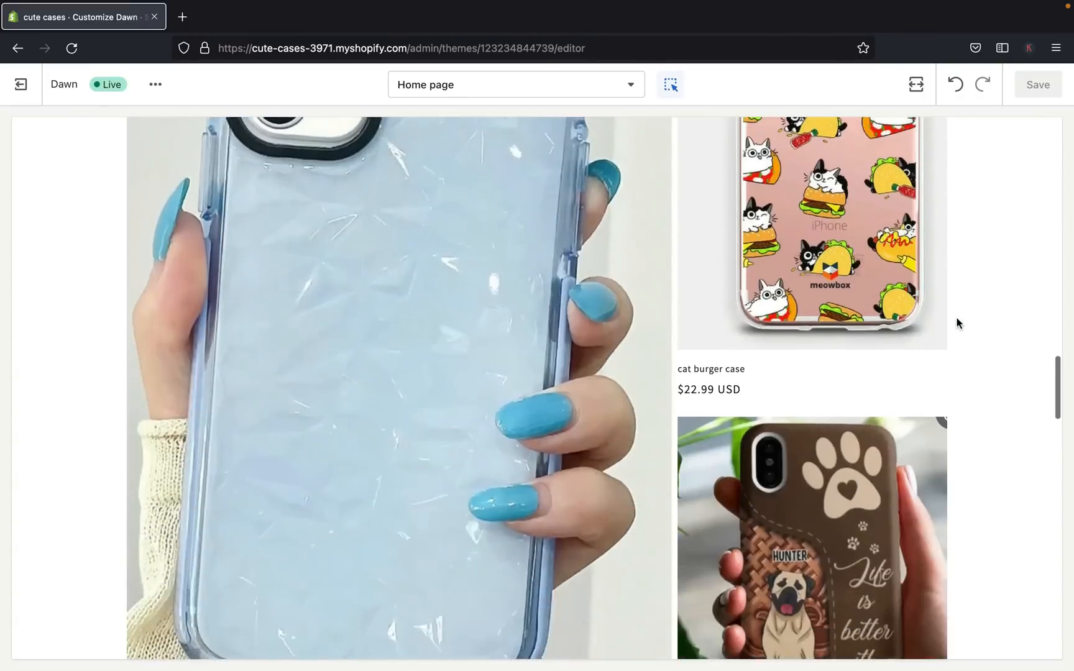
{"action": "scroll", "coordinate": [956, 318], "scroll_direction": "down", "scroll_amount": 10}
{"action": "scroll", "coordinate": [957, 319], "scroll_direction": "up", "scroll_amount": 20}
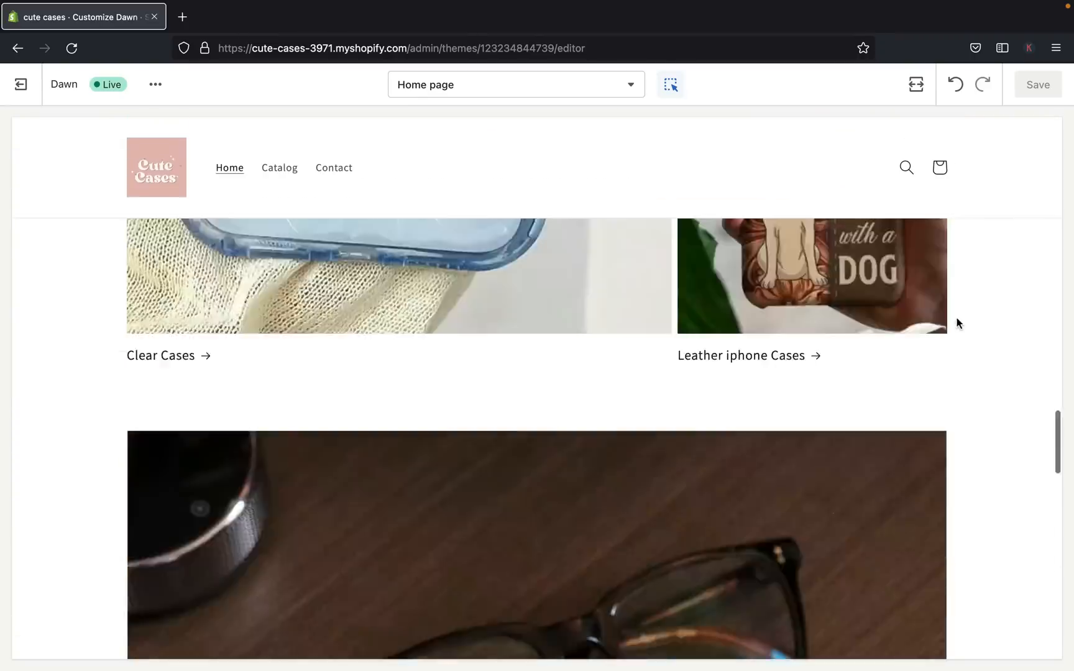
{"action": "scroll", "coordinate": [956, 314], "scroll_direction": "up", "scroll_amount": 5}
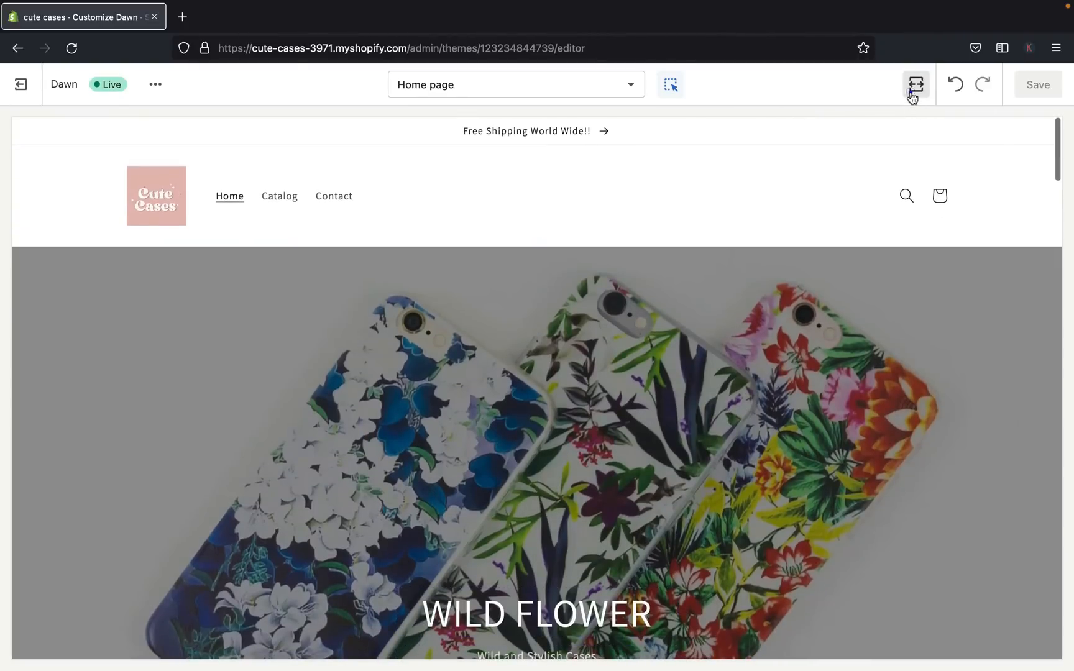
{"action": "left_click", "coordinate": [912, 90]}
{"action": "left_click", "coordinate": [925, 153]}
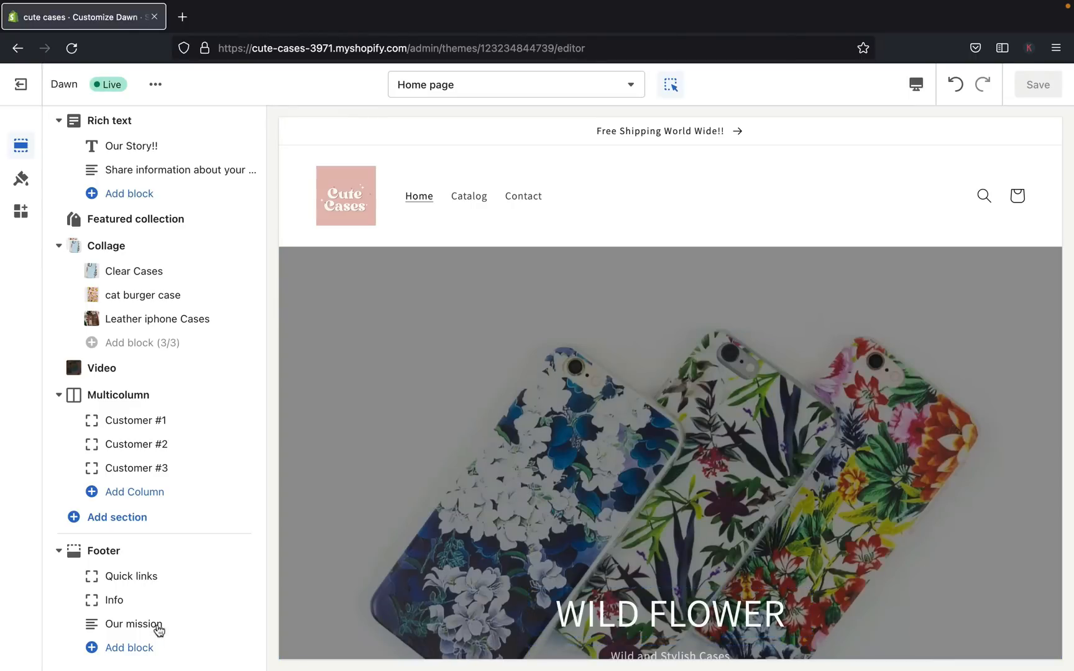
- Collapse the Footer's block list and open the Footer section's settings
{"action": "scroll", "coordinate": [316, 522], "scroll_direction": "down", "scroll_amount": 3}
{"action": "scroll", "coordinate": [316, 522], "scroll_direction": "down", "scroll_amount": 15}
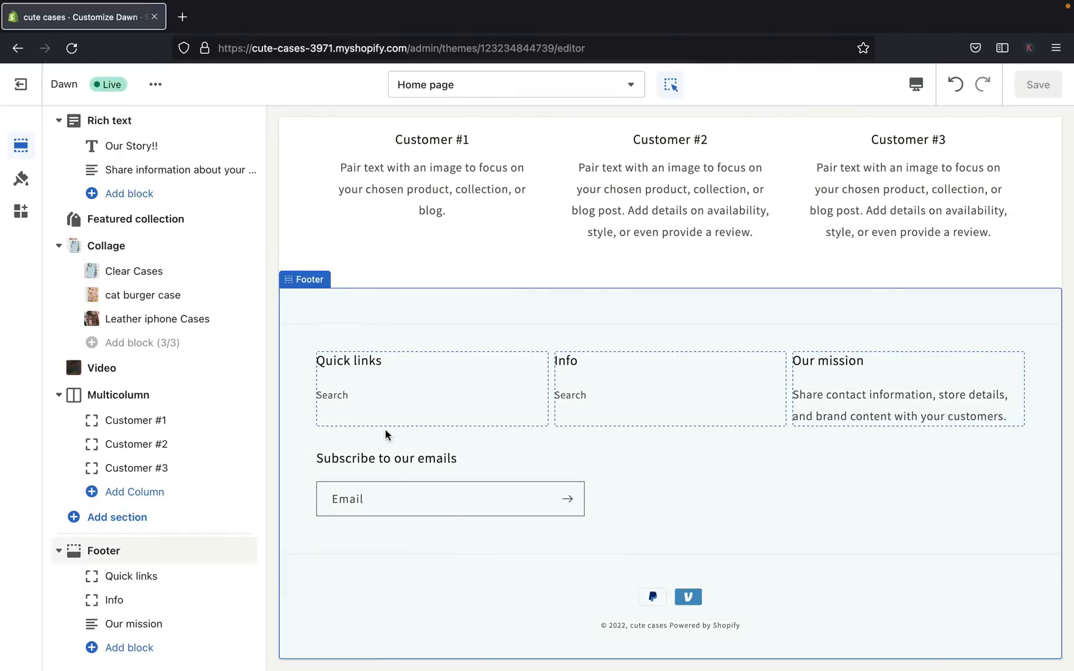
{"action": "left_click", "coordinate": [59, 551]}
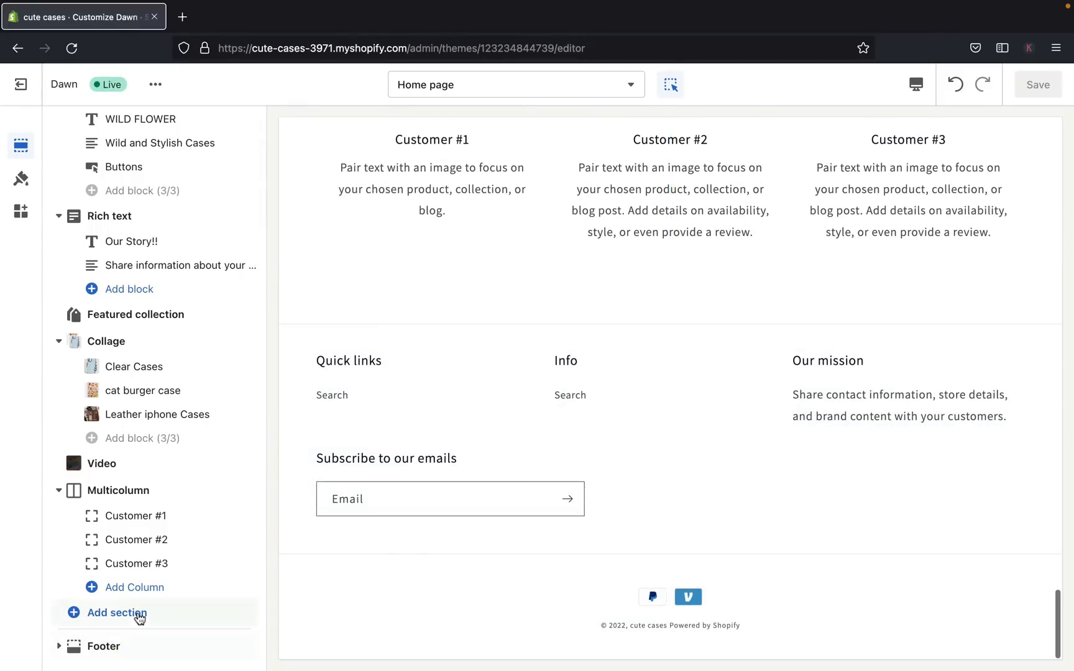
{"action": "left_click", "coordinate": [73, 646]}
{"action": "scroll", "coordinate": [70, 649], "scroll_direction": "down", "scroll_amount": 3}
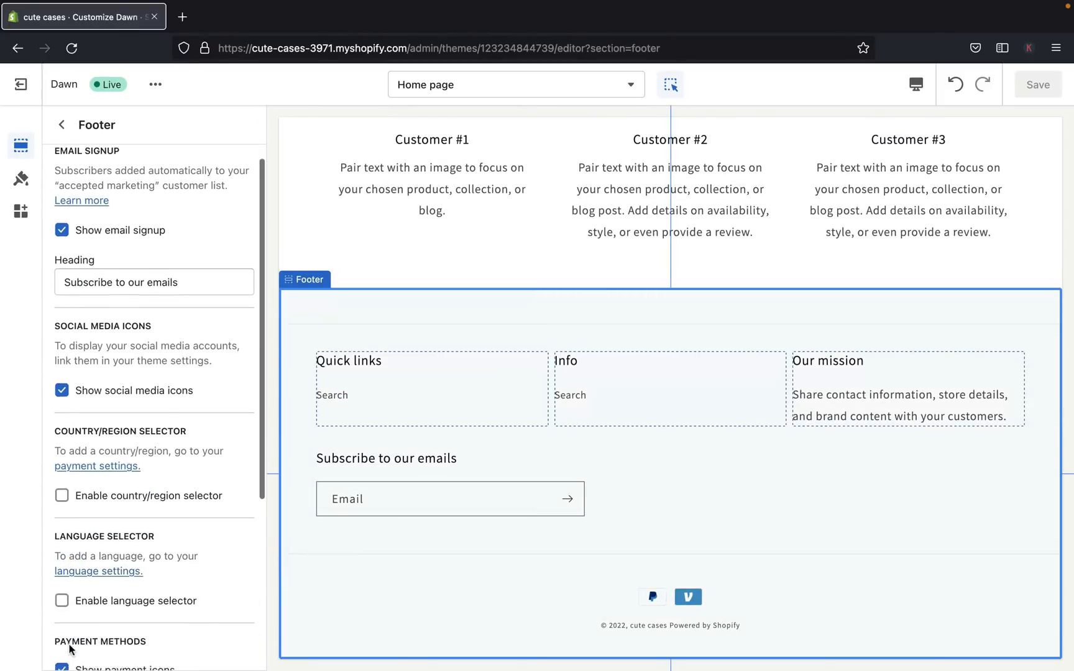
{"action": "scroll", "coordinate": [62, 650], "scroll_direction": "up", "scroll_amount": 3}
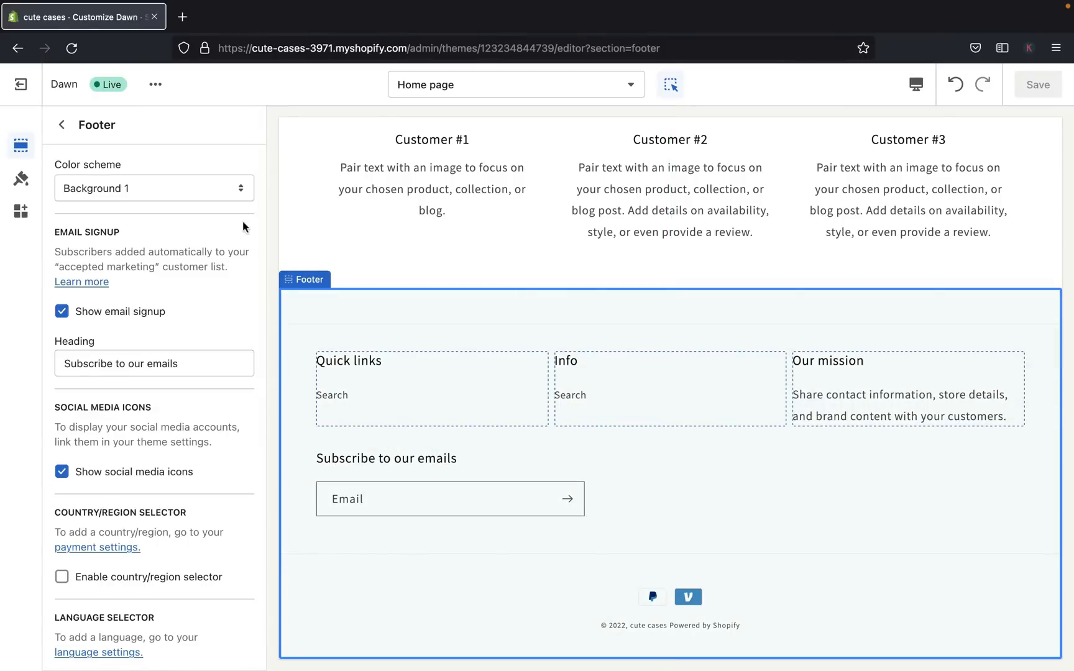
- Try the Inverse and Accent 2 color schemes on the footer
{"action": "left_click", "coordinate": [238, 188]}
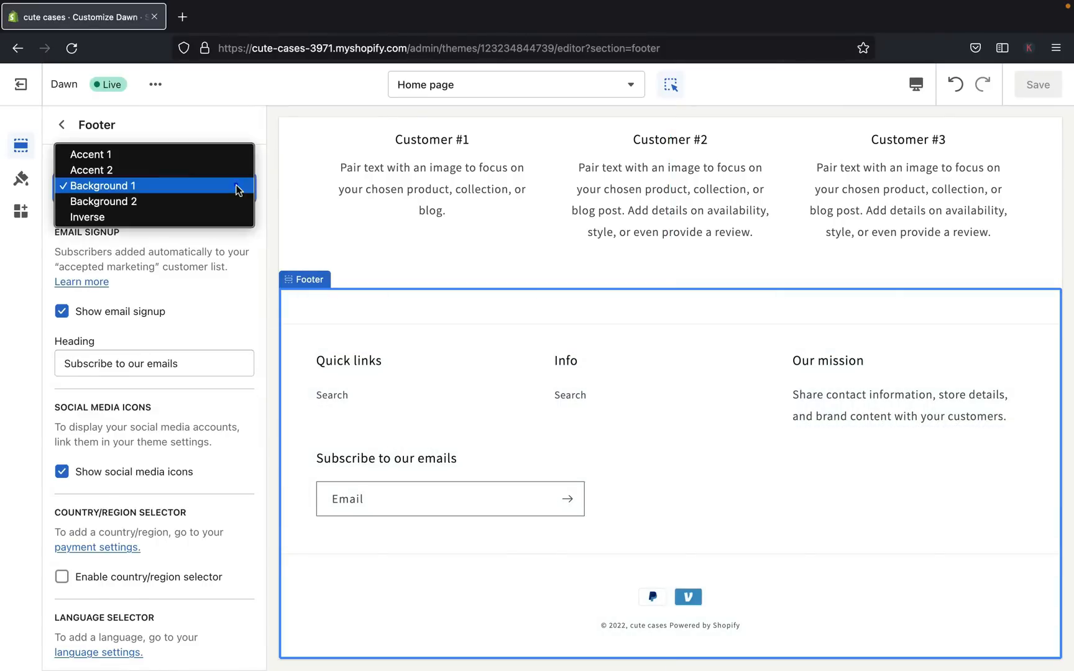
{"action": "left_click", "coordinate": [188, 214]}
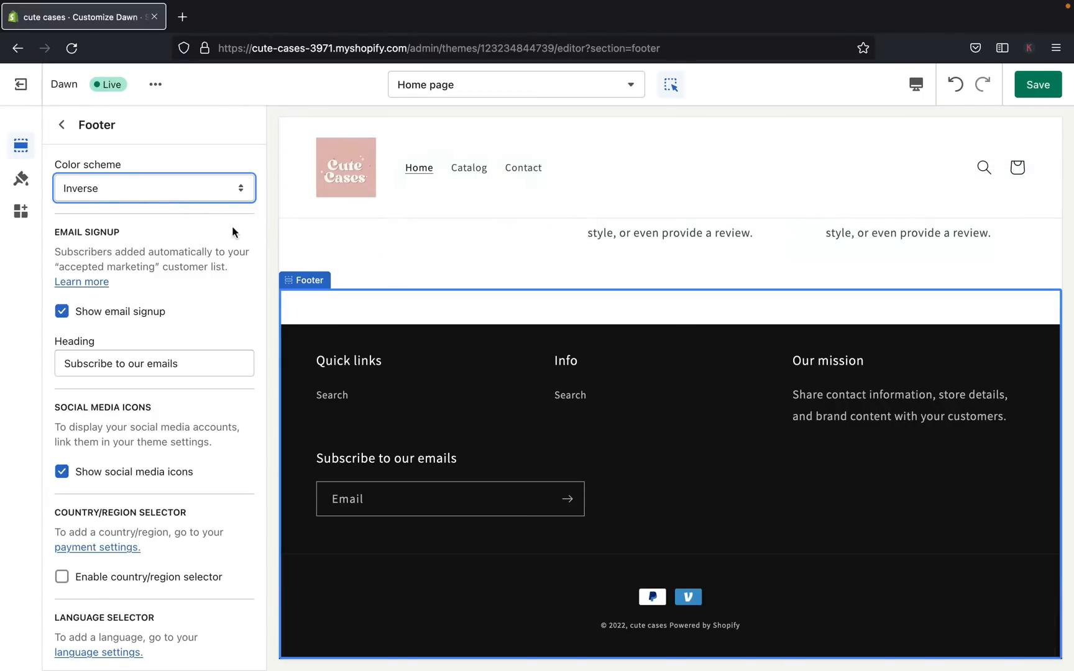
{"action": "left_click", "coordinate": [238, 190]}
{"action": "left_click", "coordinate": [177, 138]}
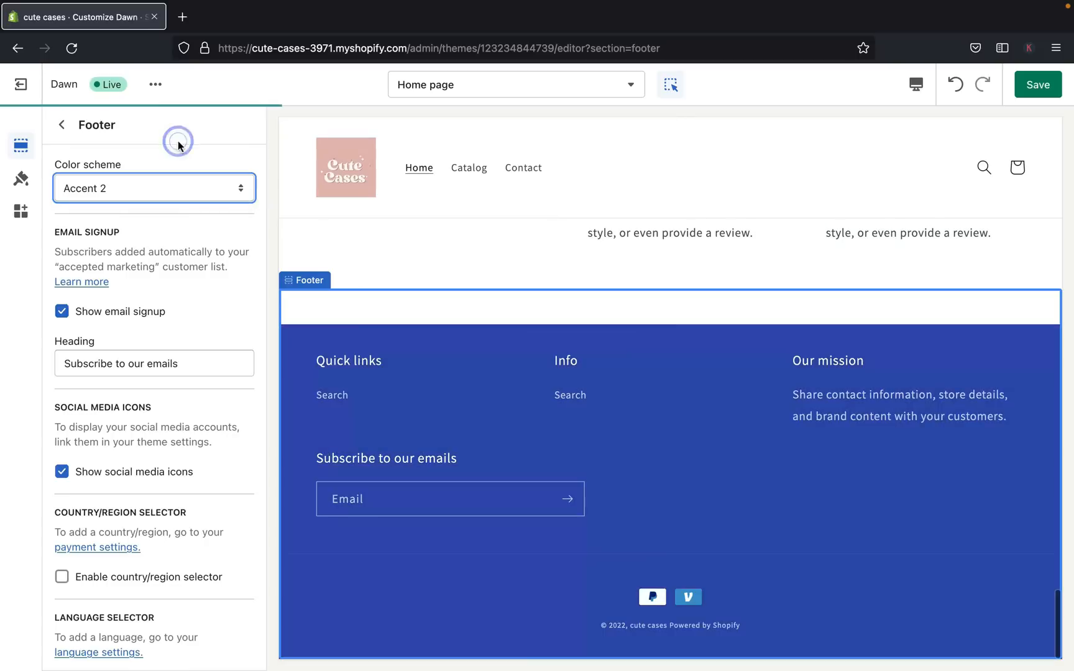
- Set the footer's color scheme to Accent 1 and check it against the rest of the page preview
{"action": "left_click", "coordinate": [242, 190]}
{"action": "left_click", "coordinate": [220, 170]}
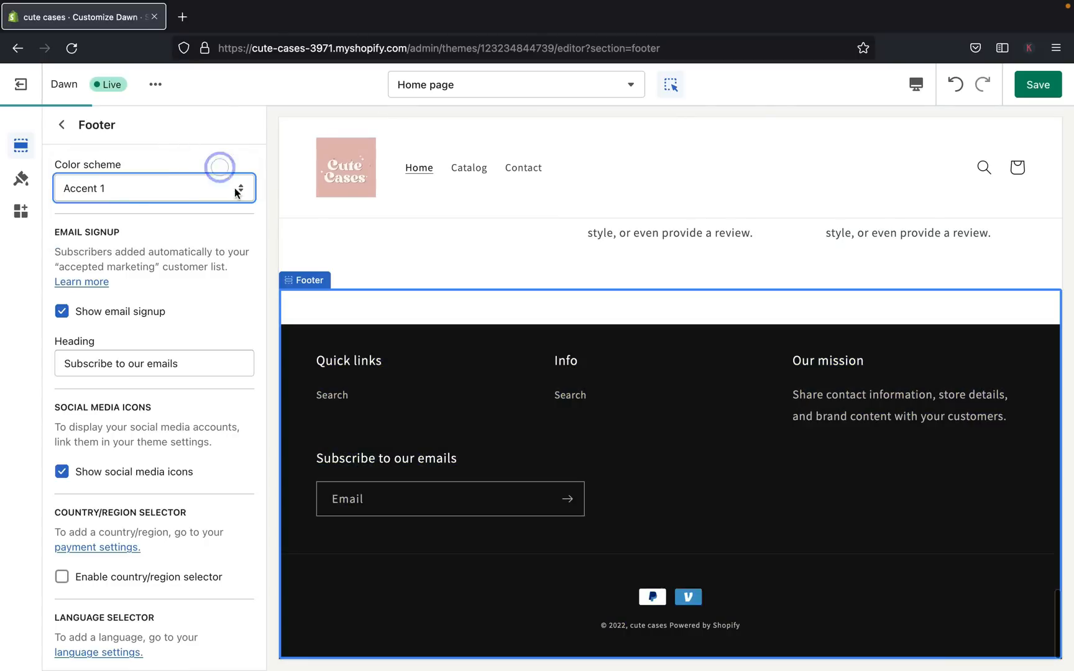
{"action": "left_click", "coordinate": [235, 187]}
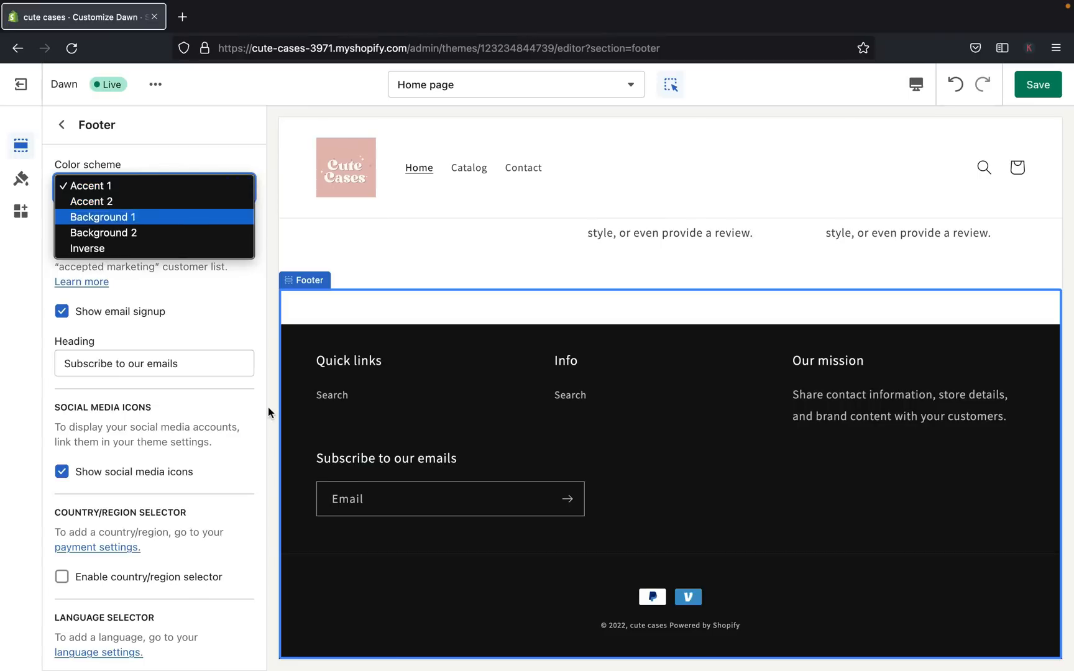
{"action": "left_click", "coordinate": [271, 300]}
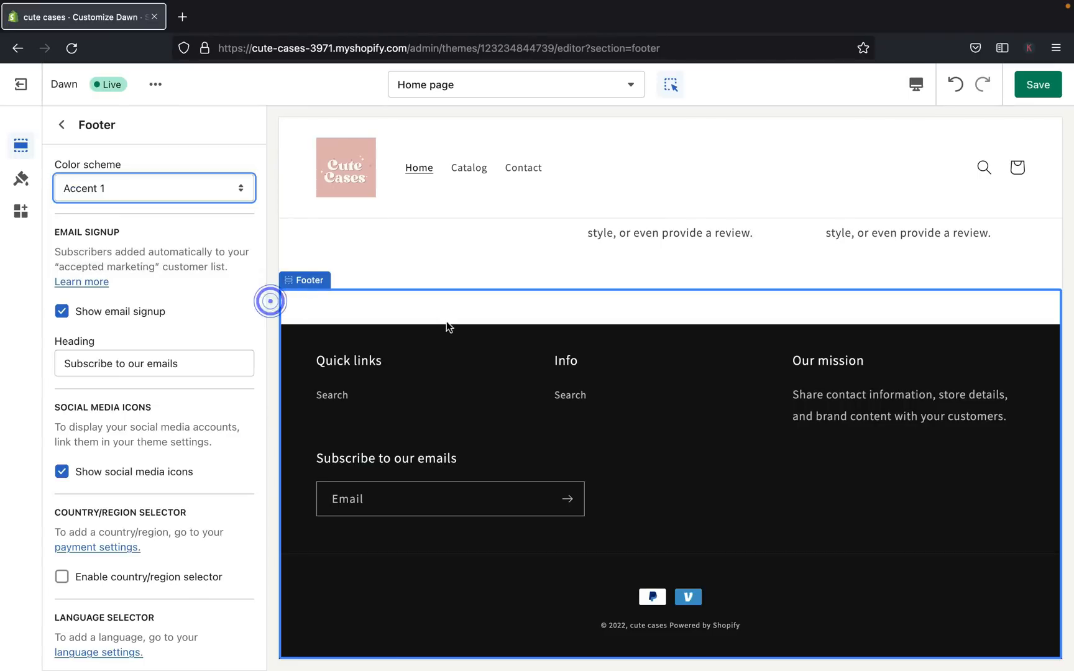
{"action": "scroll", "coordinate": [447, 323], "scroll_direction": "up", "scroll_amount": 15}
{"action": "scroll", "coordinate": [446, 322], "scroll_direction": "down", "scroll_amount": 15}
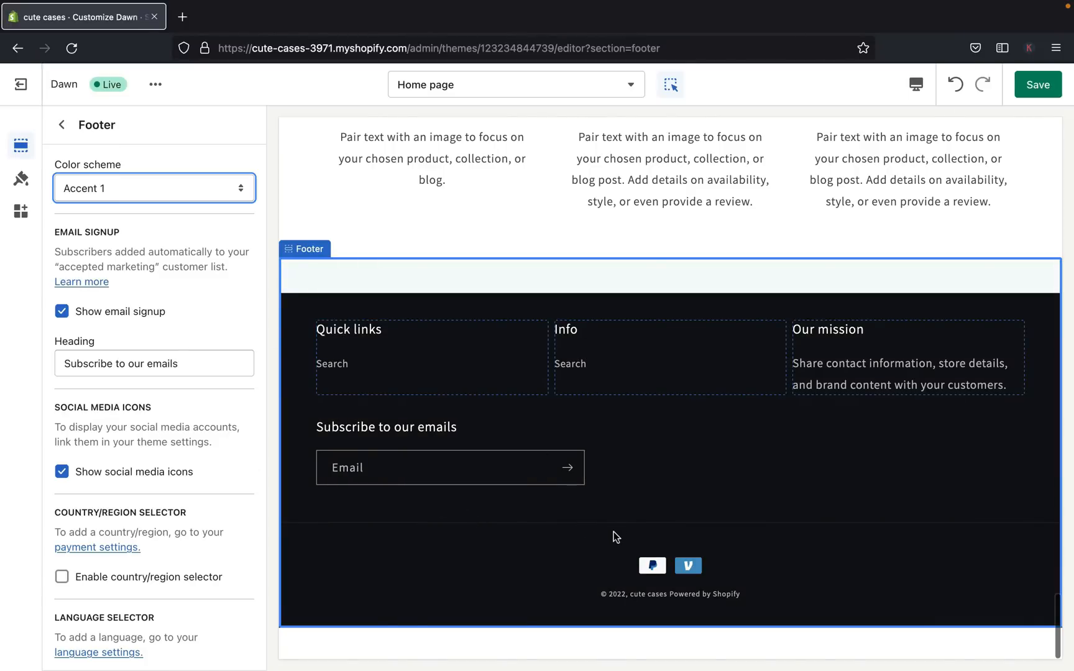
- Try hiding the footer's payment icons, and turn them back on
{"action": "scroll", "coordinate": [122, 403], "scroll_direction": "down", "scroll_amount": 6}
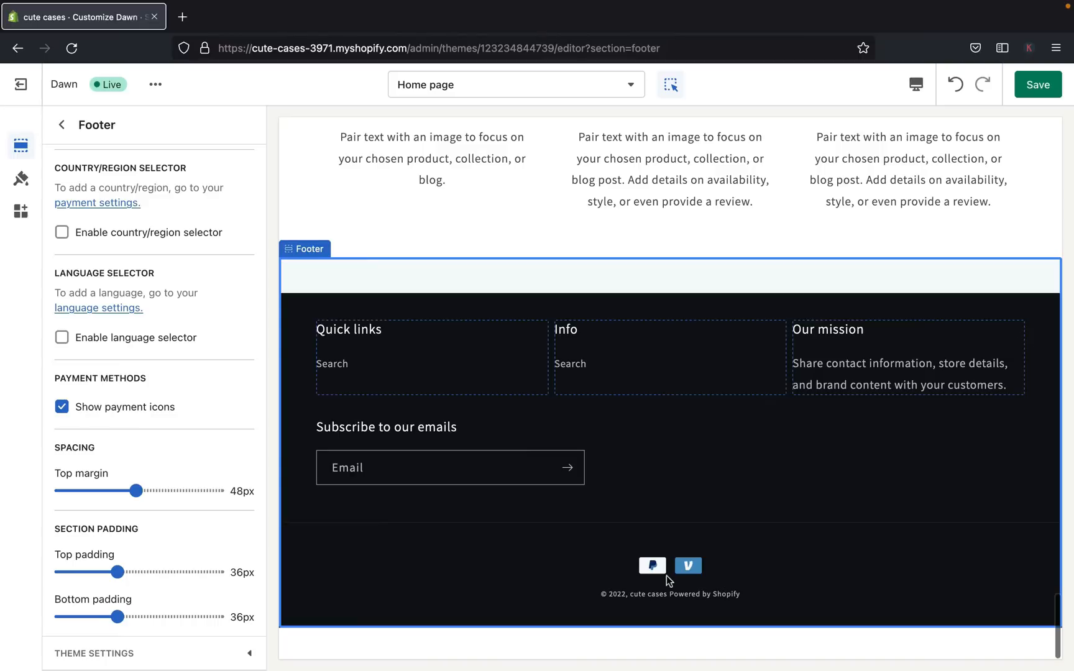
{"action": "left_click", "coordinate": [61, 407]}
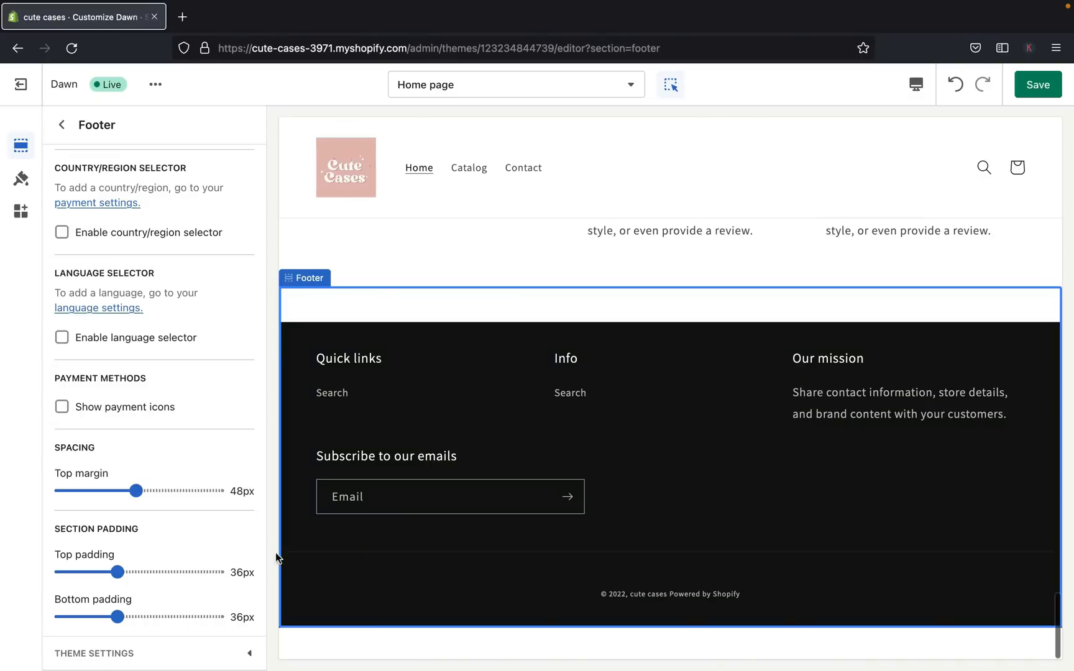
{"action": "left_click", "coordinate": [62, 407]}
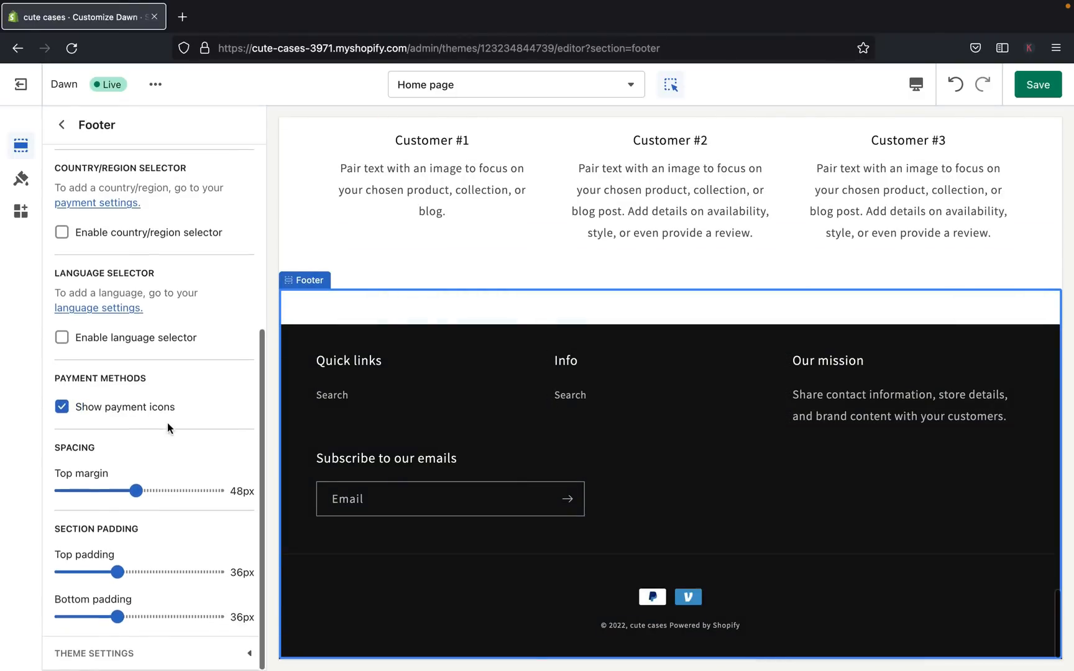
- Try hiding the footer's email signup, turn it back on and test focusing its email field in the preview
{"action": "scroll", "coordinate": [168, 428], "scroll_direction": "up", "scroll_amount": 5}
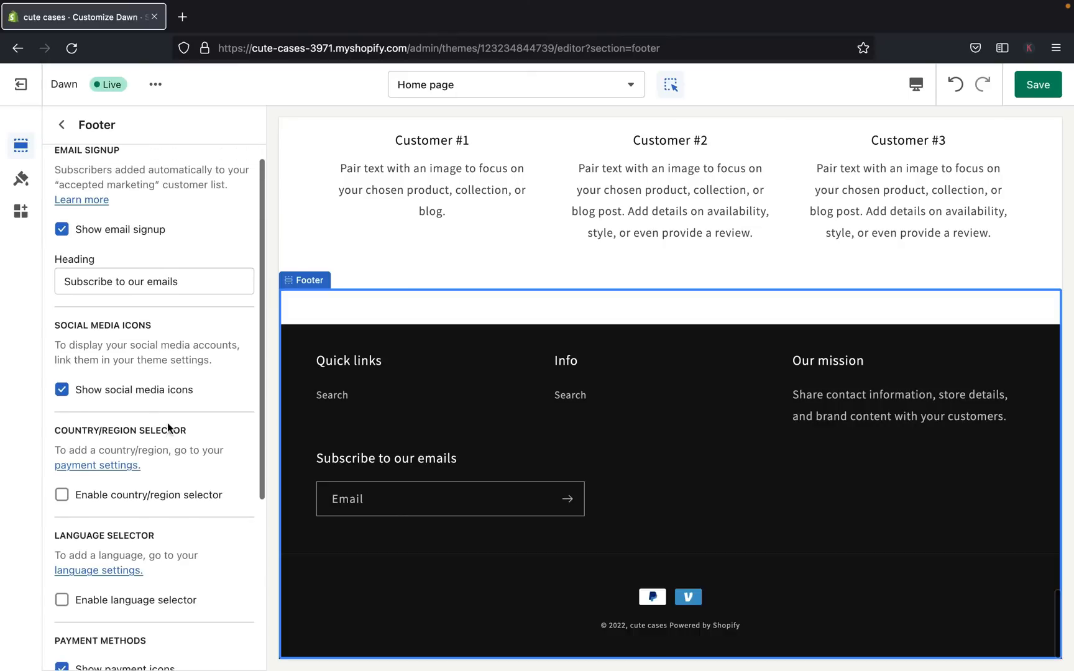
{"action": "scroll", "coordinate": [168, 427], "scroll_direction": "up", "scroll_amount": 3}
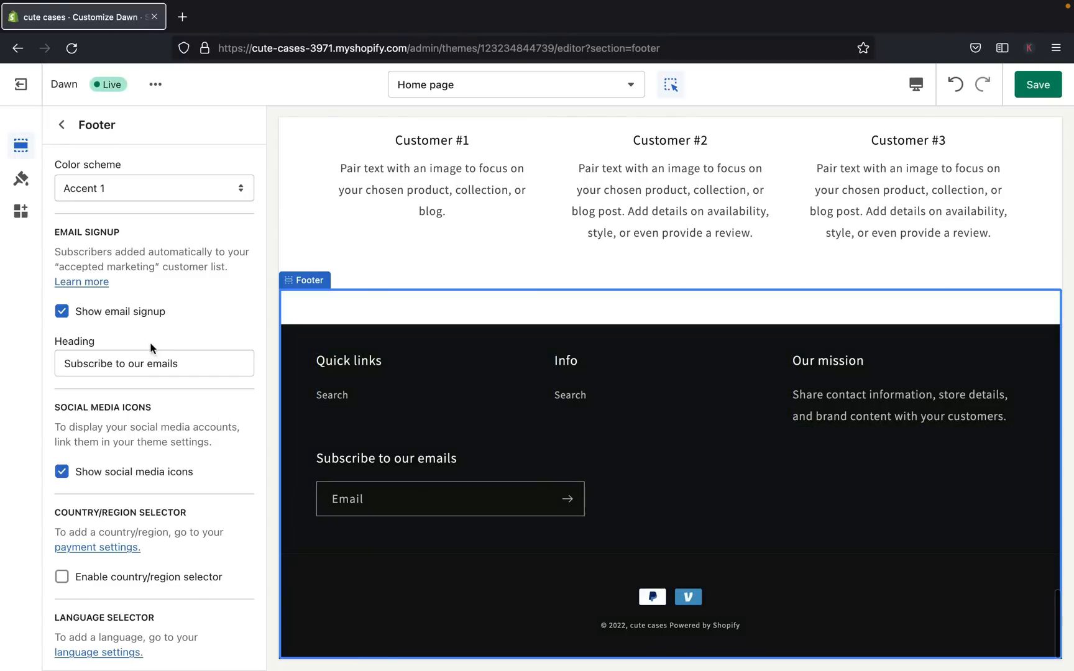
{"action": "left_click", "coordinate": [65, 315]}
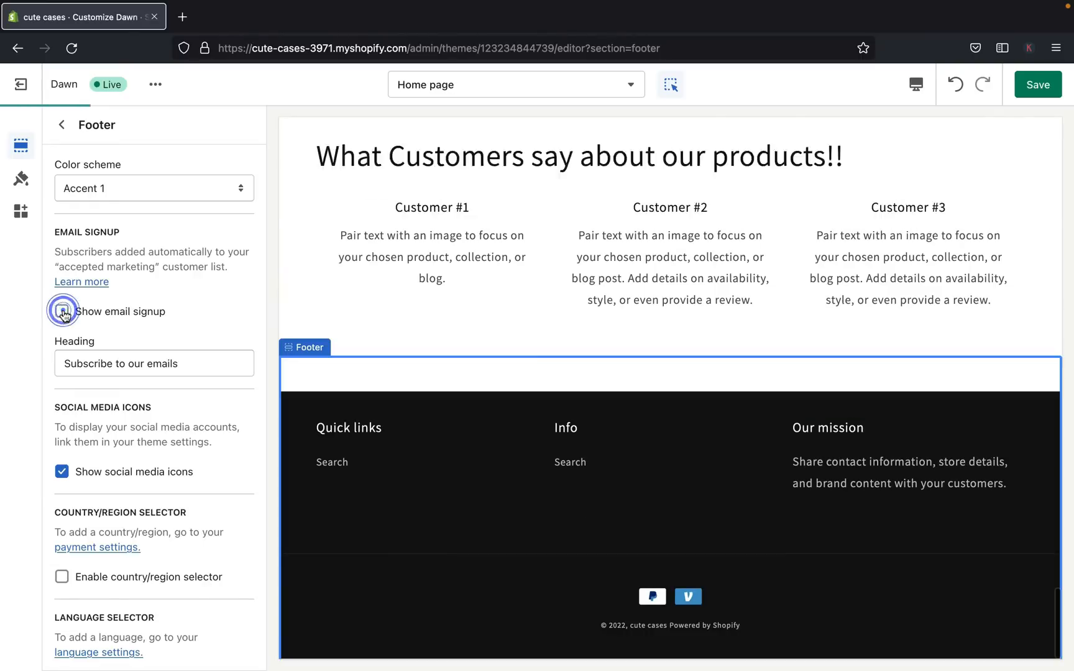
{"action": "left_click", "coordinate": [64, 315]}
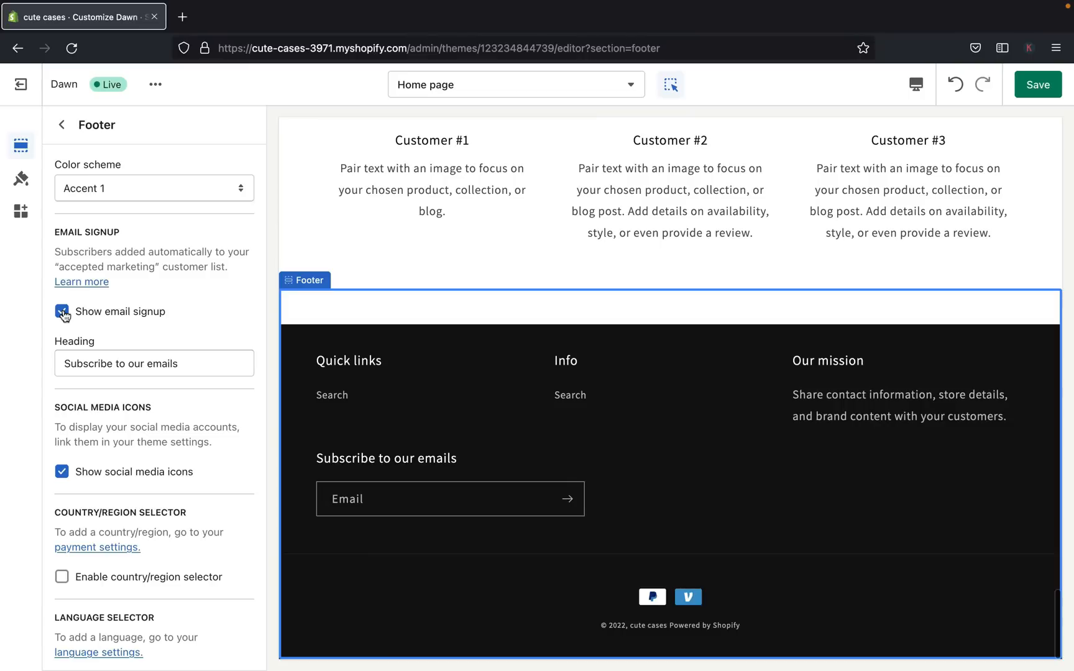
{"action": "left_click", "coordinate": [328, 507]}
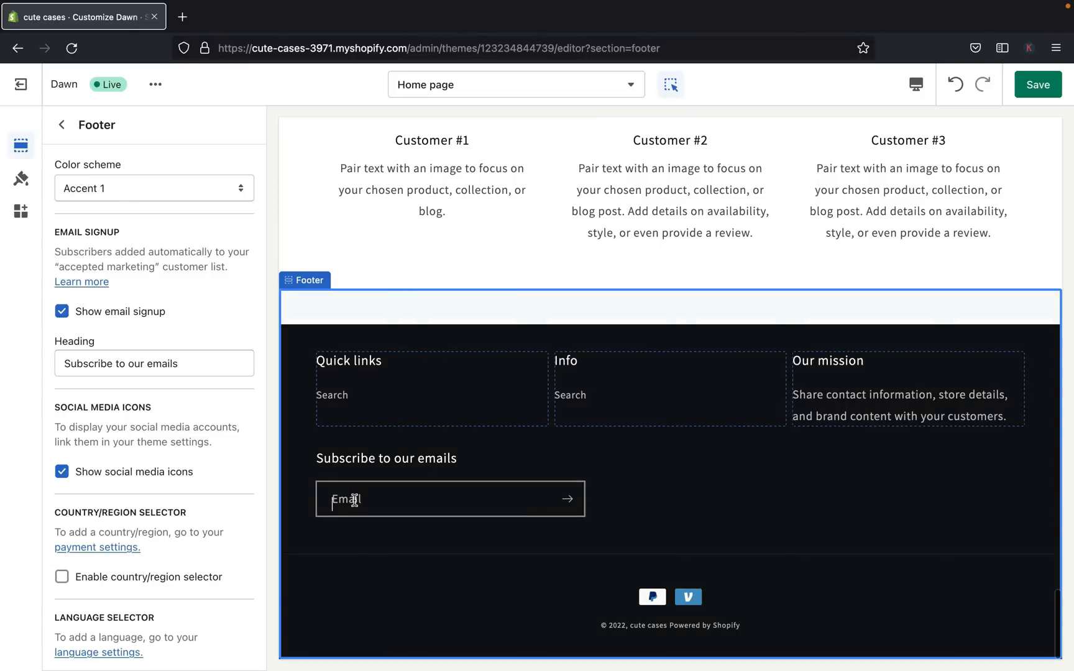
{"action": "left_click", "coordinate": [399, 539]}
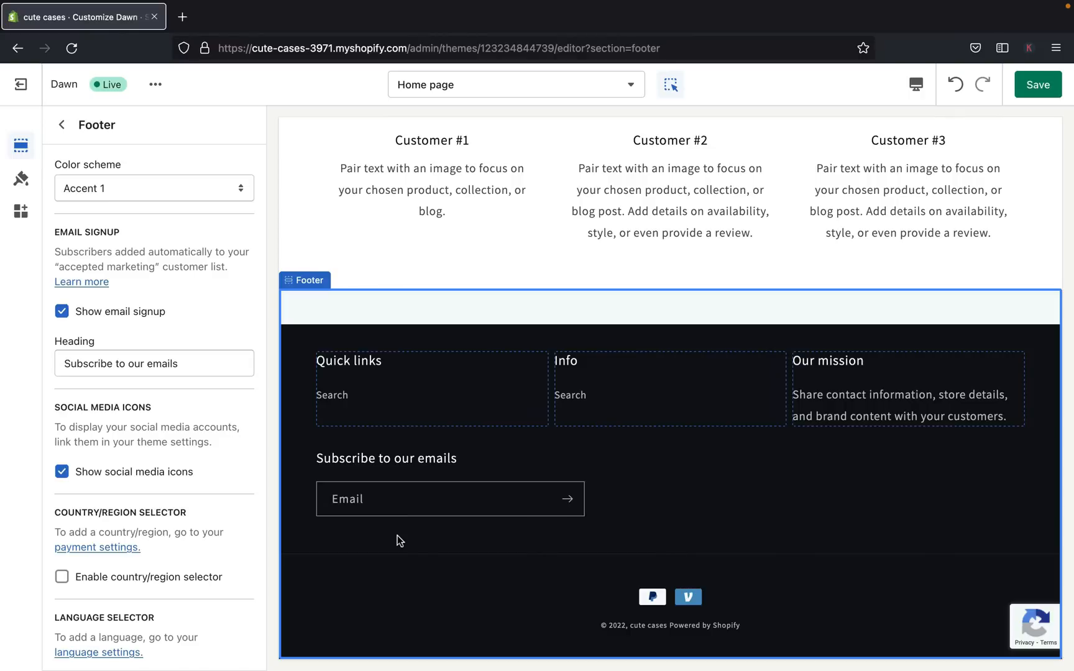
- Save the footer changes and look over its remaining settings
{"action": "left_click", "coordinate": [224, 360]}
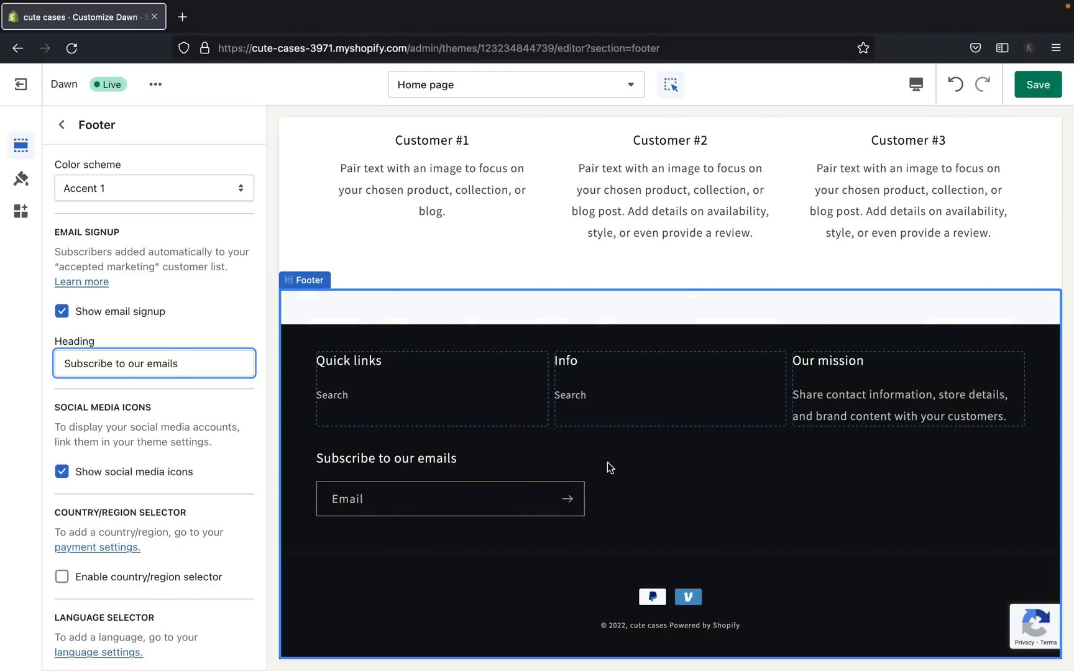
{"action": "scroll", "coordinate": [219, 362], "scroll_direction": "up", "scroll_amount": 1}
{"action": "left_click", "coordinate": [1036, 89]}
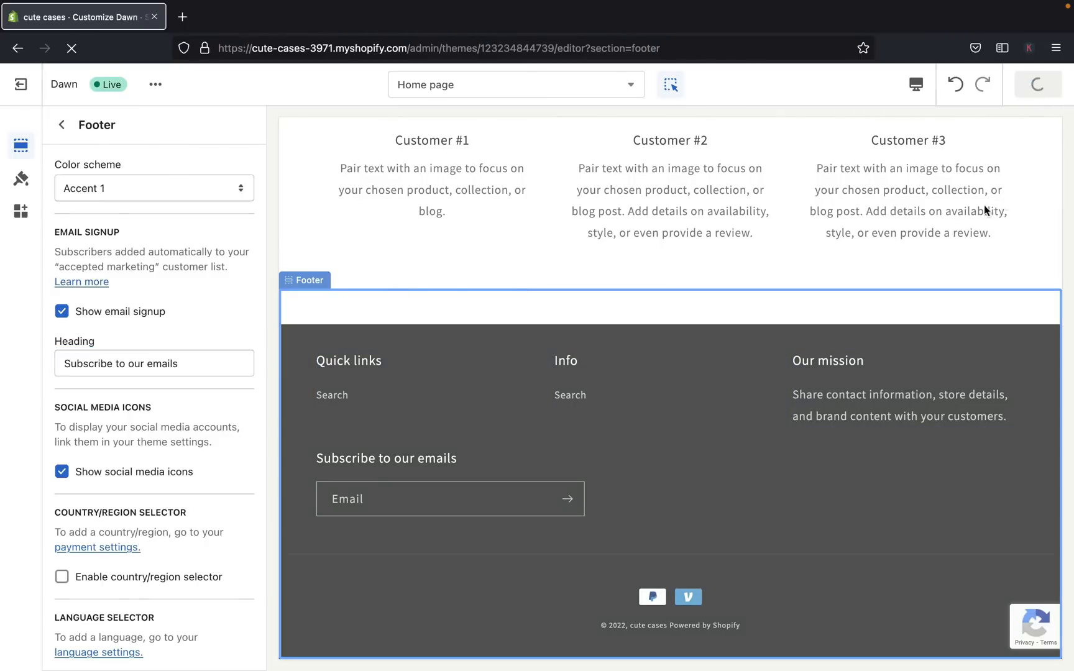
{"action": "scroll", "coordinate": [230, 470], "scroll_direction": "down", "scroll_amount": 5}
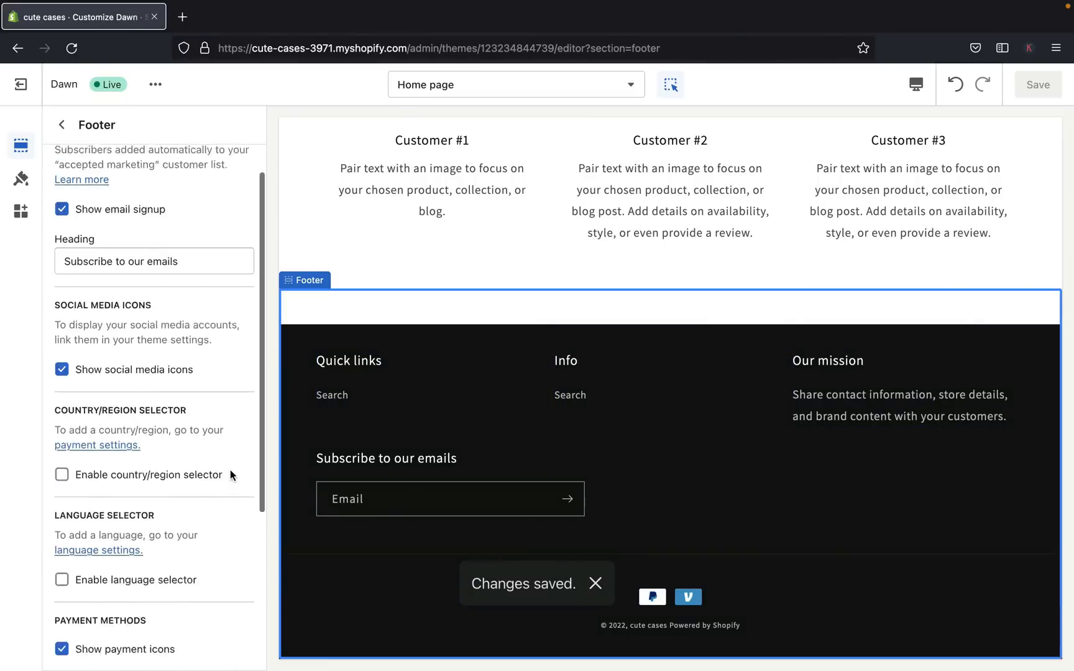
{"action": "scroll", "coordinate": [230, 470], "scroll_direction": "up", "scroll_amount": 5}
- Set the color scheme of the "Free Shipping World Wide!!" announcement to Accent 1 and save the theme
{"action": "left_click", "coordinate": [65, 125]}
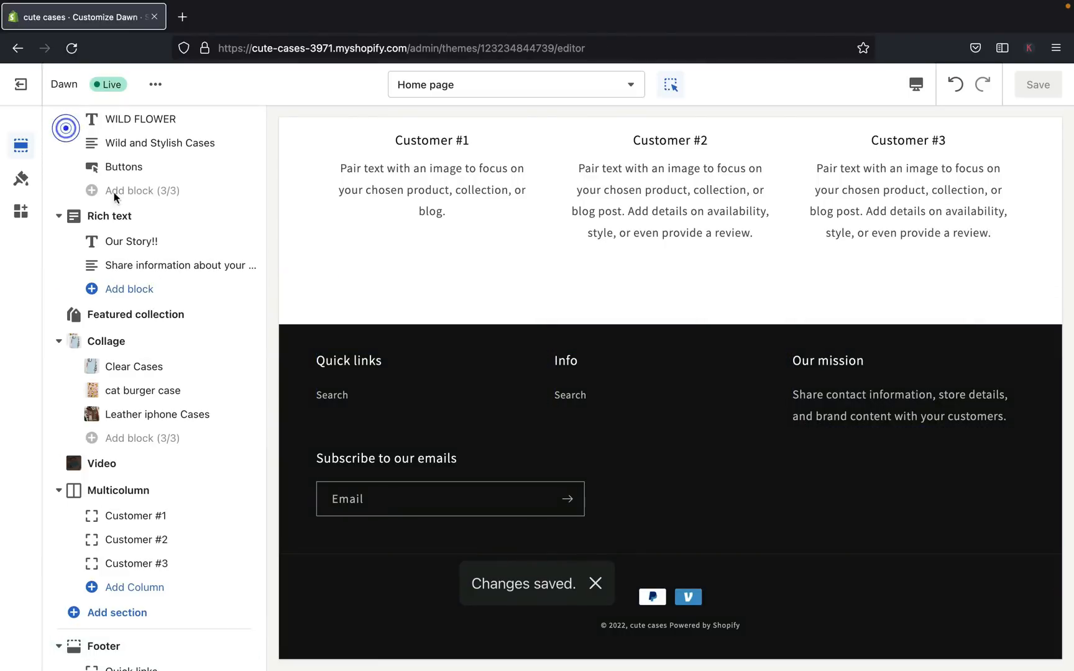
{"action": "scroll", "coordinate": [116, 206], "scroll_direction": "up", "scroll_amount": 10}
{"action": "scroll", "coordinate": [121, 186], "scroll_direction": "down", "scroll_amount": 1}
{"action": "left_click", "coordinate": [125, 162]}
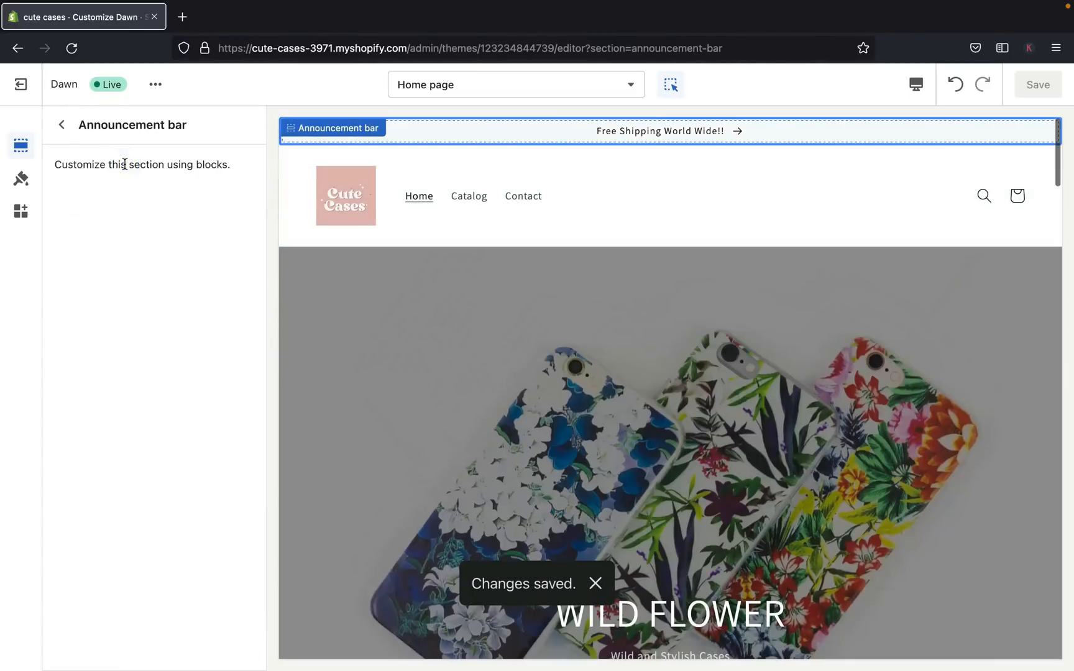
{"action": "left_click", "coordinate": [62, 129]}
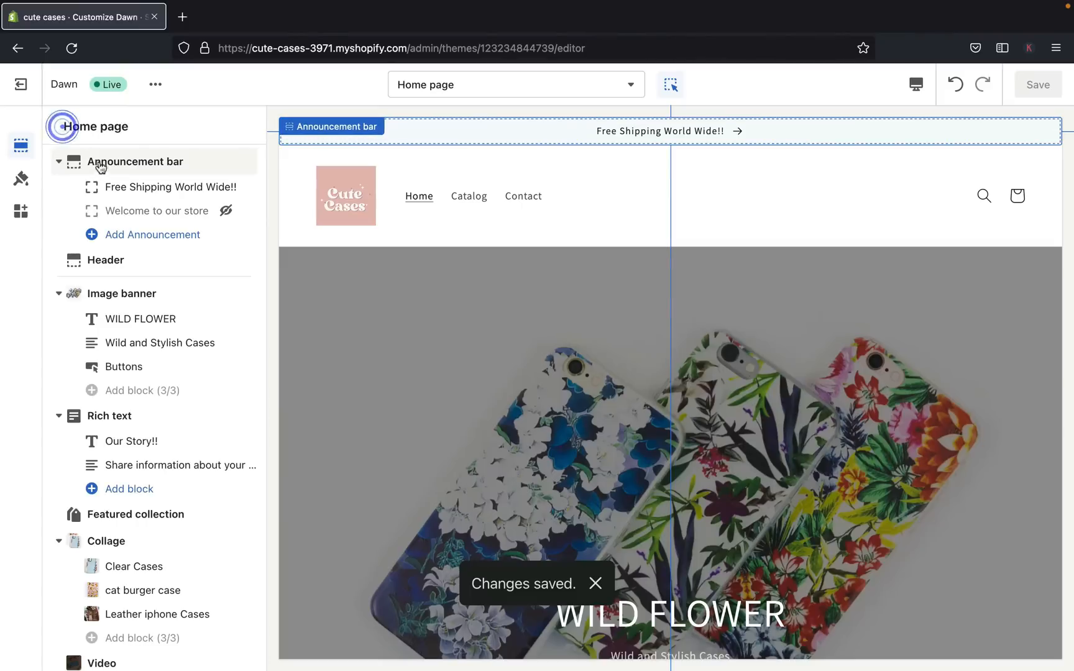
{"action": "left_click", "coordinate": [115, 180]}
{"action": "left_click", "coordinate": [222, 245]}
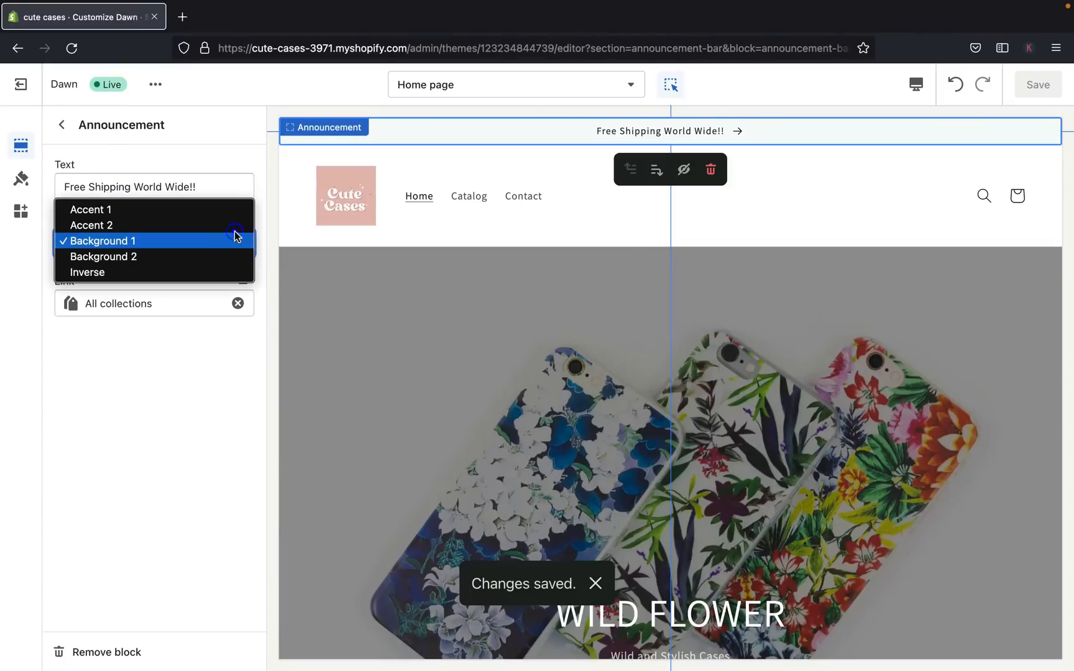
{"action": "left_click", "coordinate": [197, 208]}
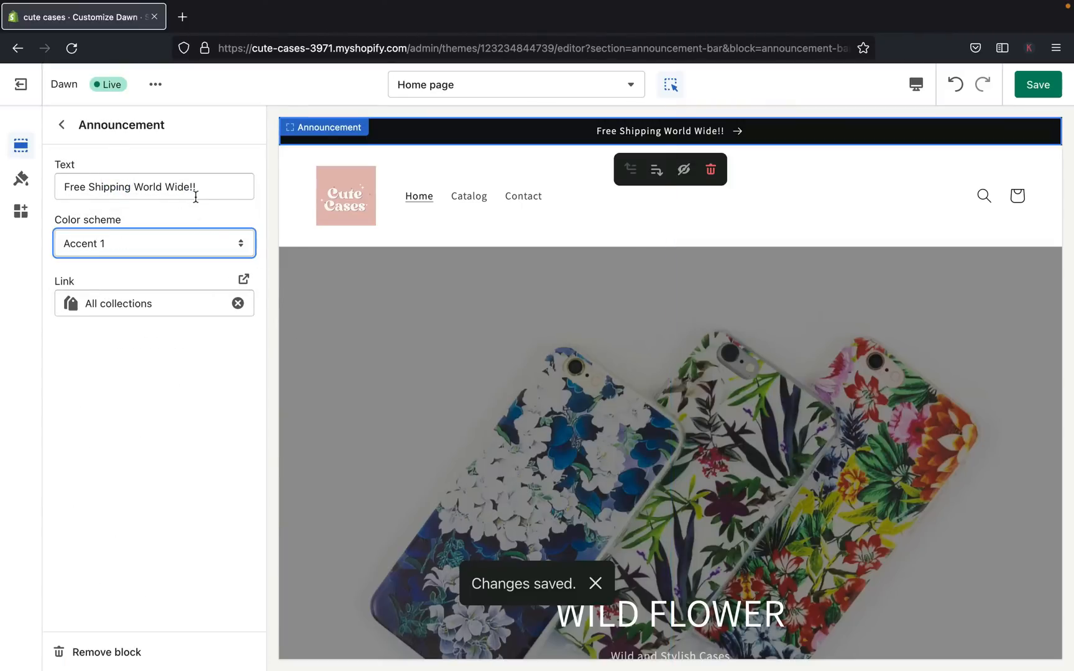
{"action": "left_click", "coordinate": [1025, 87]}
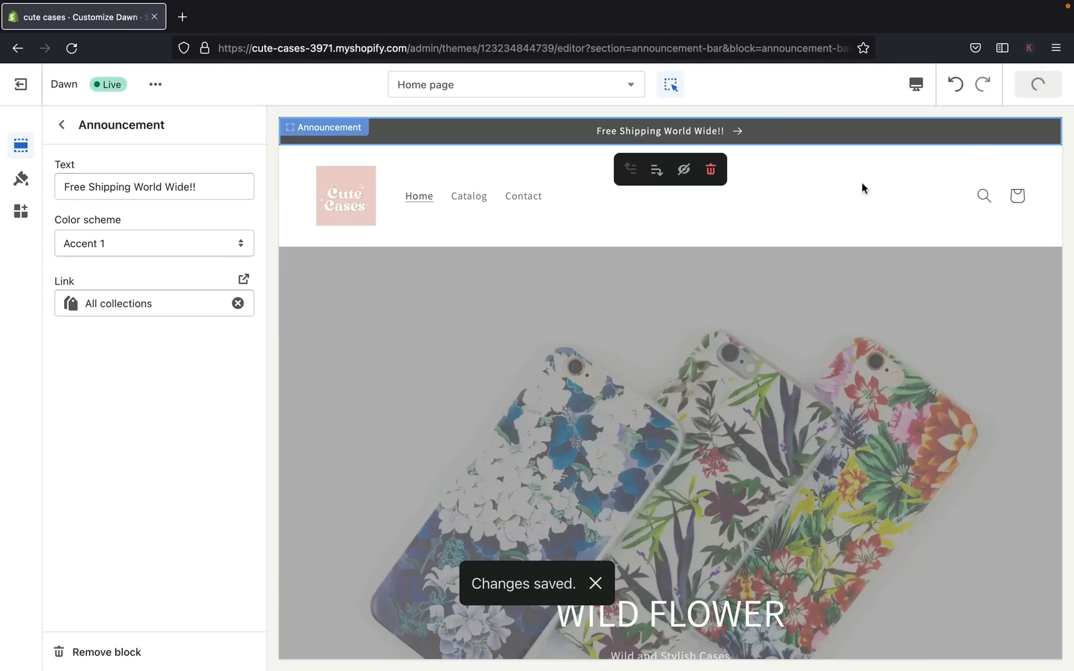
- Check the home page preview from the announcement bar down to the footer
{"action": "scroll", "coordinate": [637, 393], "scroll_direction": "down", "scroll_amount": 10}
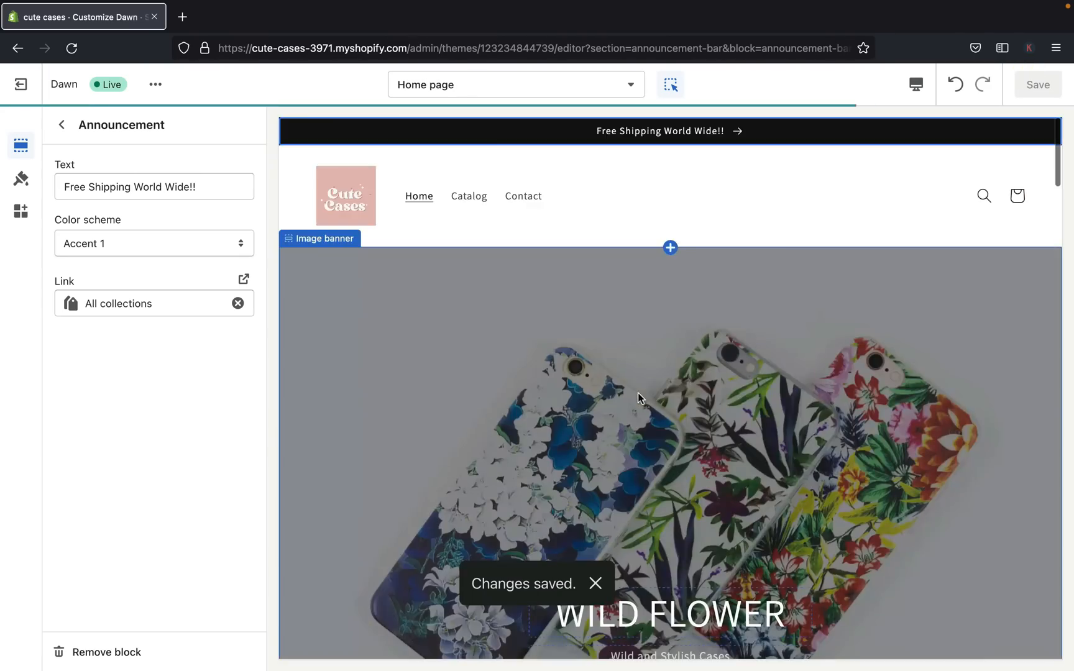
{"action": "scroll", "coordinate": [638, 393], "scroll_direction": "down", "scroll_amount": 15}
{"action": "scroll", "coordinate": [638, 392], "scroll_direction": "up", "scroll_amount": 1}
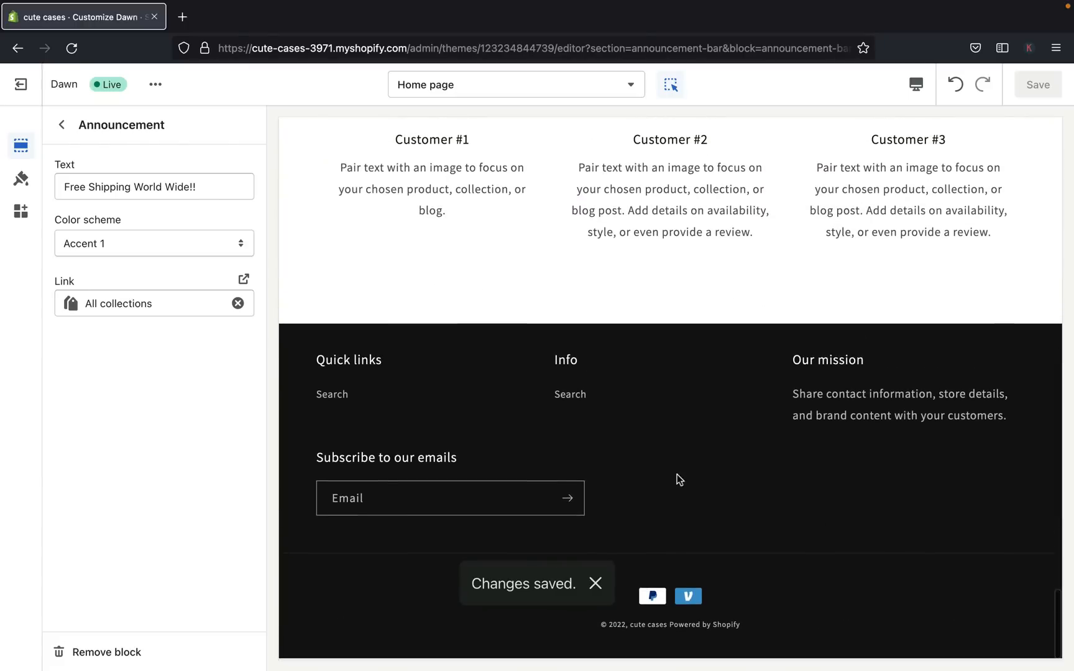
- Open the theme settings and look through the full list of setting categories
{"action": "left_click", "coordinate": [61, 125]}
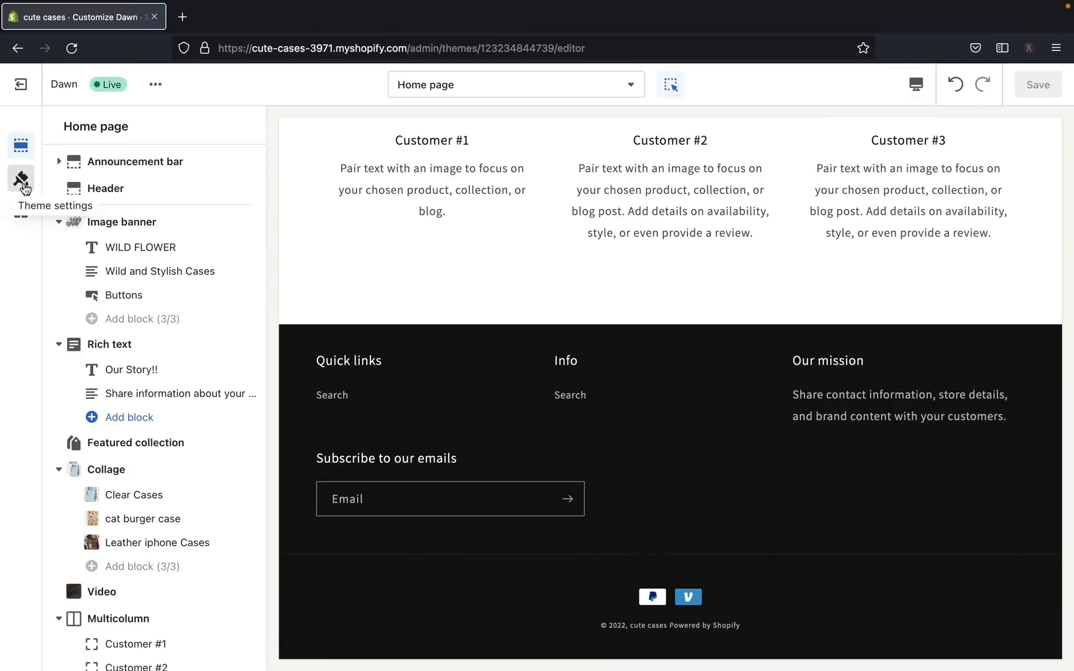
{"action": "left_click", "coordinate": [22, 185]}
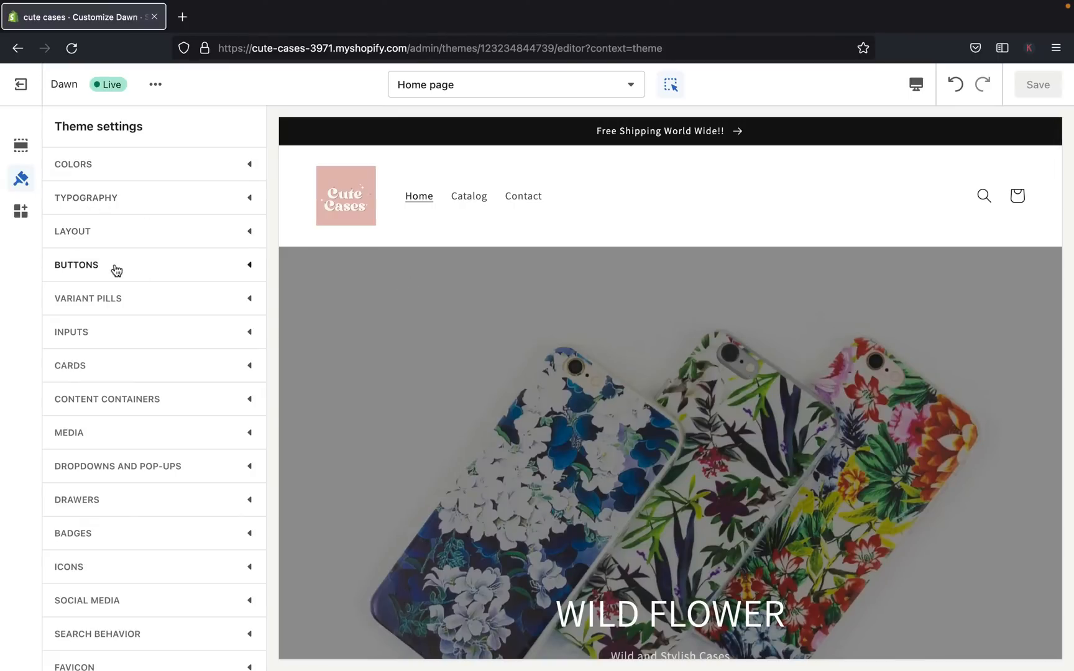
{"action": "scroll", "coordinate": [111, 497], "scroll_direction": "down", "scroll_amount": 5}
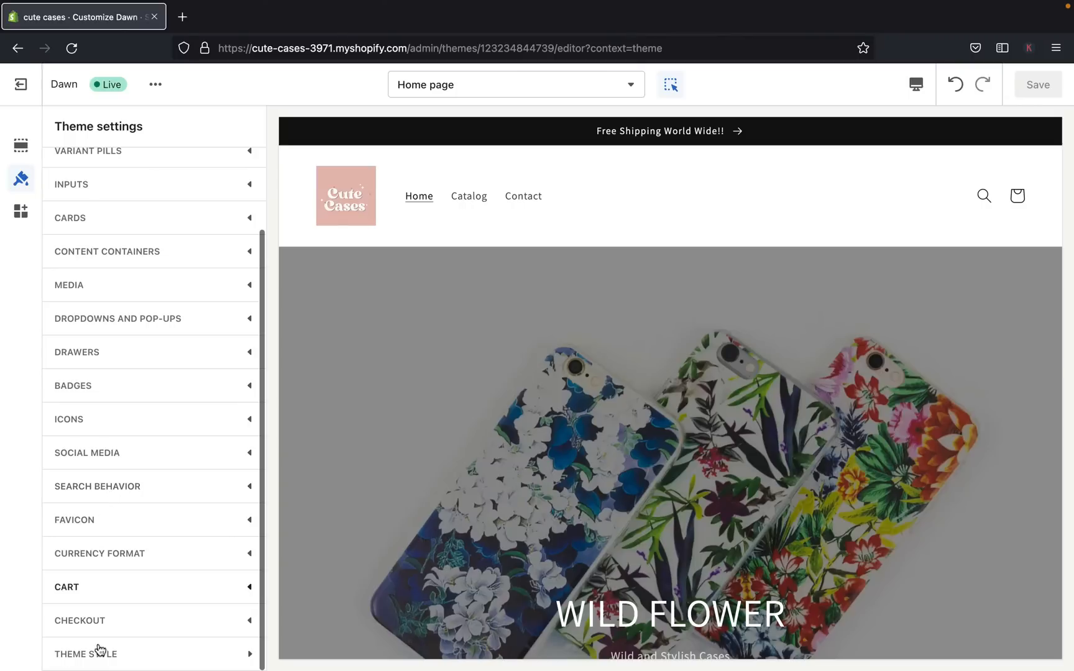
{"action": "scroll", "coordinate": [127, 317], "scroll_direction": "up", "scroll_amount": 5}
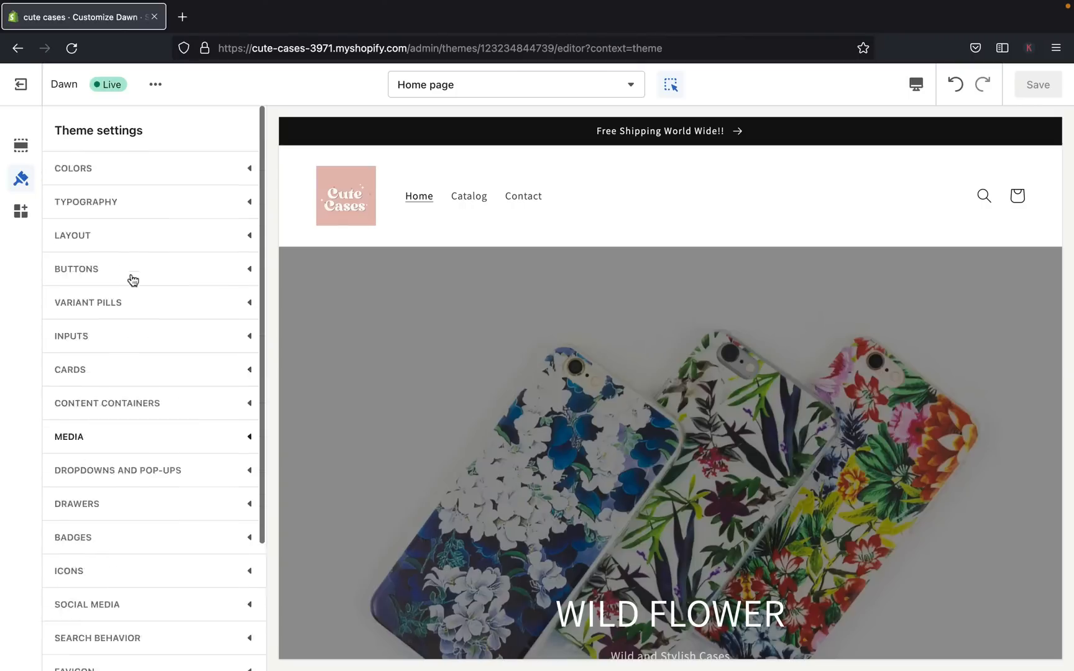
- Expand the Colors settings and review the primary and secondary colors against the home page preview
{"action": "left_click", "coordinate": [104, 167]}
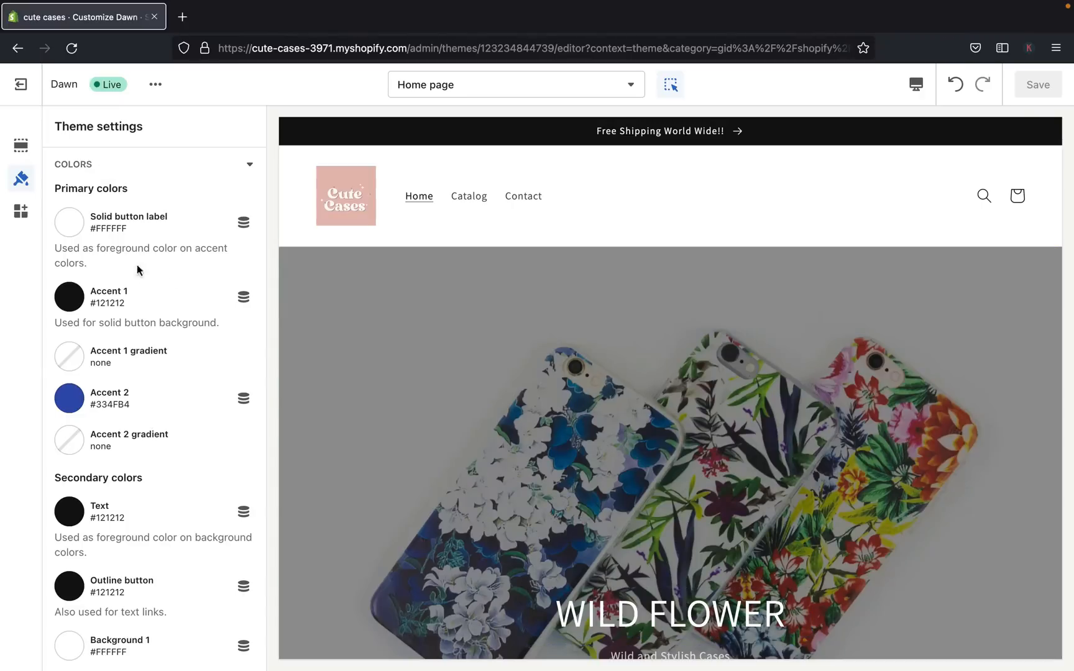
{"action": "scroll", "coordinate": [196, 363], "scroll_direction": "down", "scroll_amount": 10}
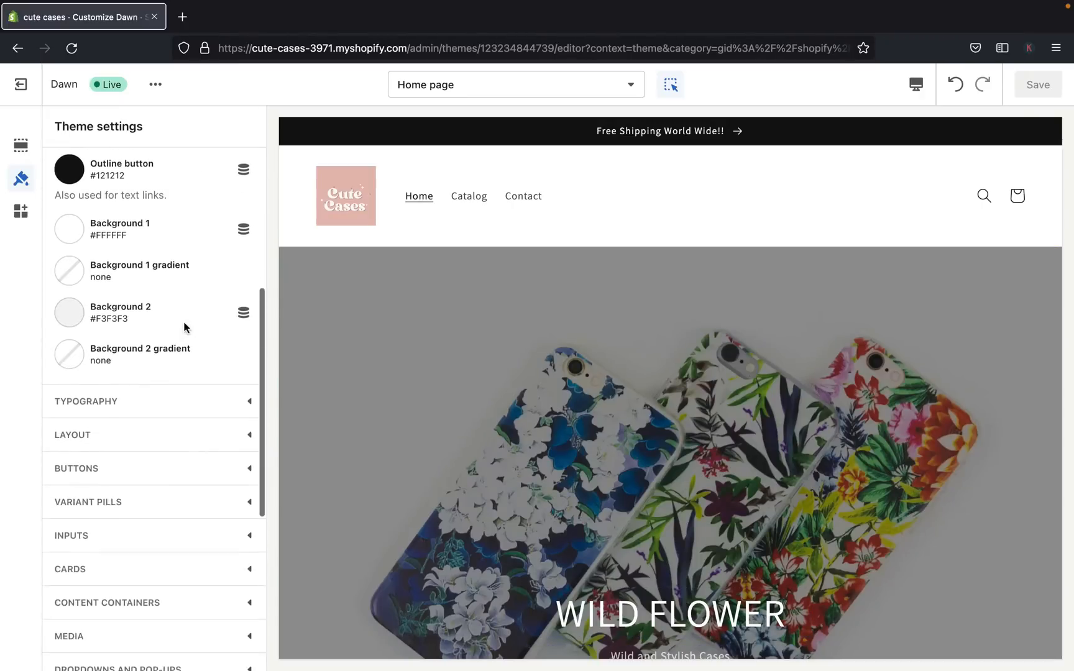
{"action": "scroll", "coordinate": [185, 326], "scroll_direction": "up", "scroll_amount": 10}
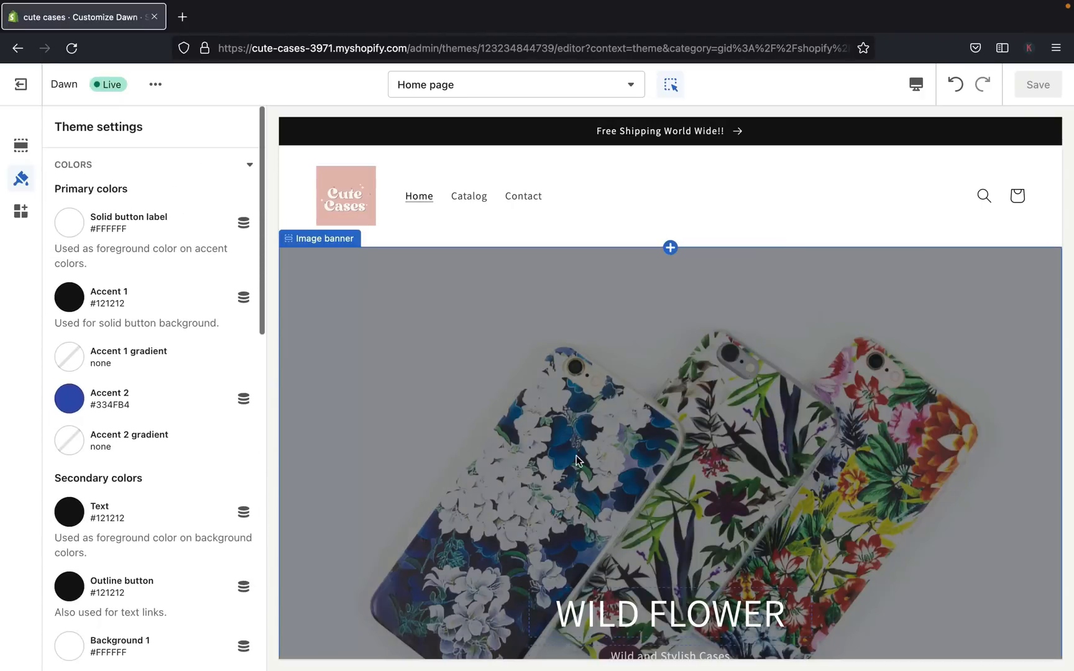
{"action": "scroll", "coordinate": [576, 459], "scroll_direction": "down", "scroll_amount": 5}
{"action": "scroll", "coordinate": [576, 456], "scroll_direction": "down", "scroll_amount": 10}
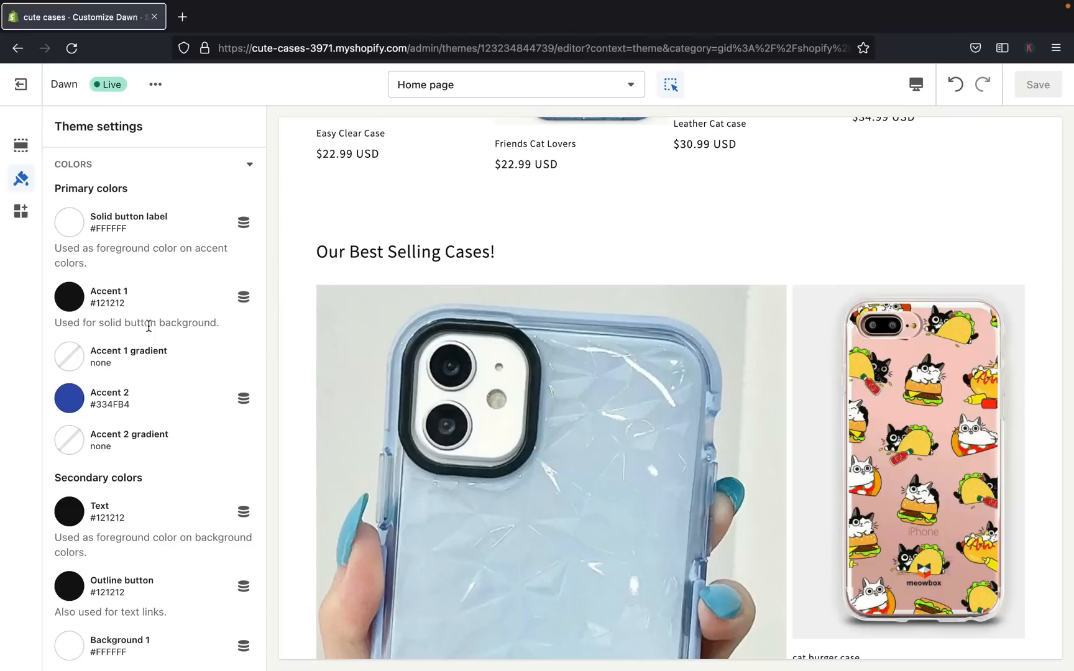
- View the branding sources offered for the Accent 2 color without connecting one, and look further down the page preview
{"action": "left_click", "coordinate": [243, 399]}
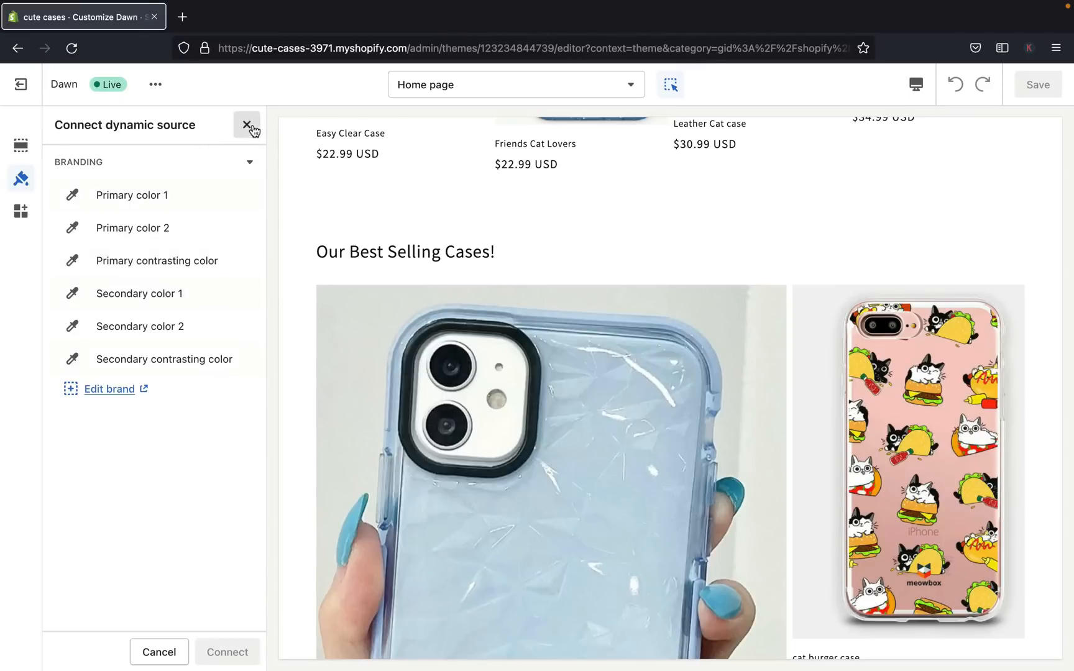
{"action": "left_click", "coordinate": [255, 161]}
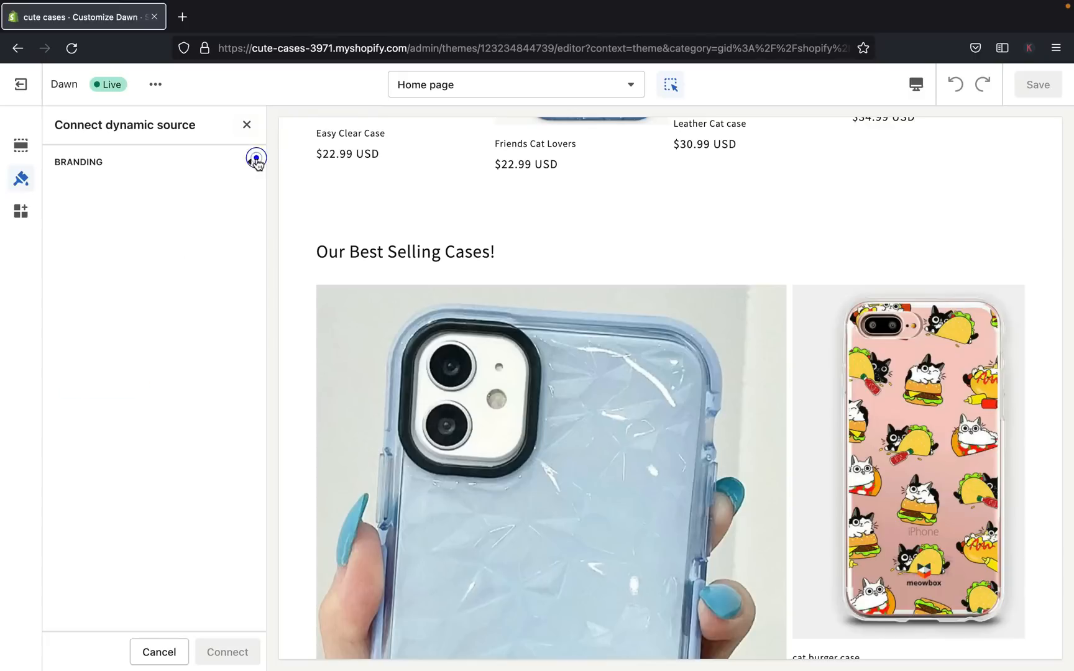
{"action": "left_click", "coordinate": [247, 124]}
{"action": "scroll", "coordinate": [335, 342], "scroll_direction": "down", "scroll_amount": 7}
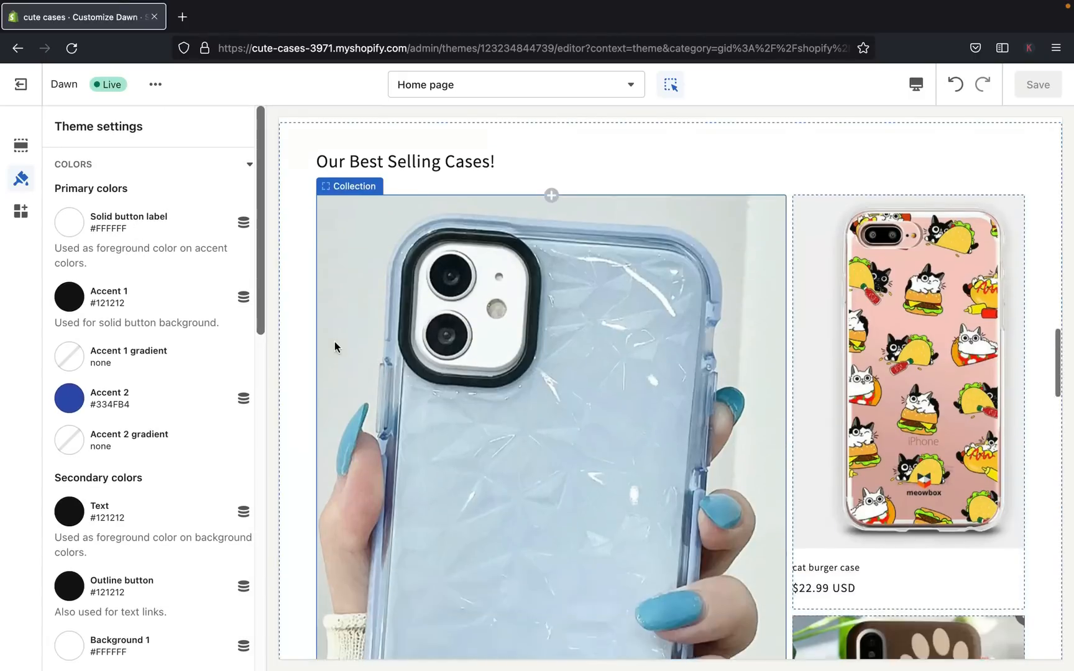
{"action": "scroll", "coordinate": [335, 341], "scroll_direction": "down", "scroll_amount": 6}
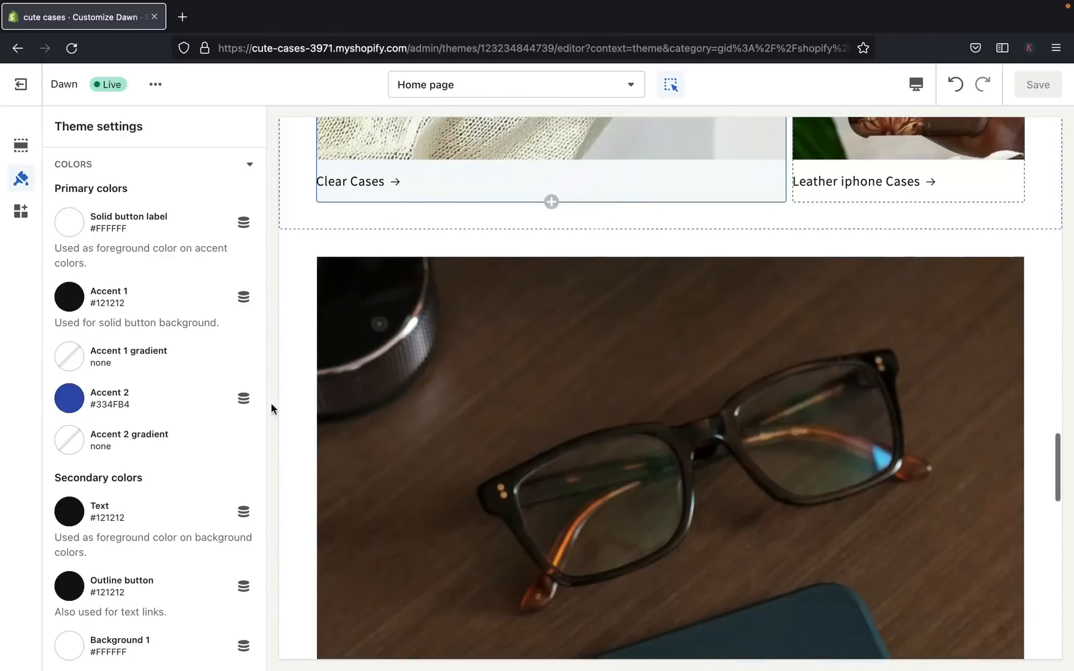
- Try #FFFFFF as the secondary Text color, and set it back to #121212
{"action": "scroll", "coordinate": [157, 370], "scroll_direction": "down", "scroll_amount": 3}
{"action": "left_click", "coordinate": [121, 355]}
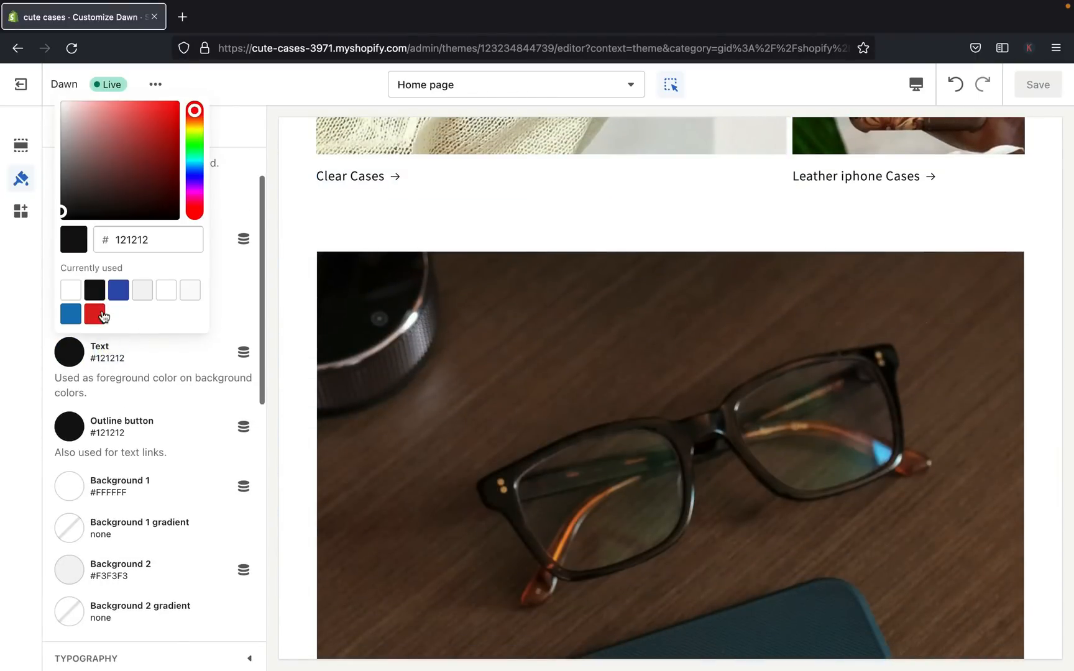
{"action": "left_click", "coordinate": [68, 296]}
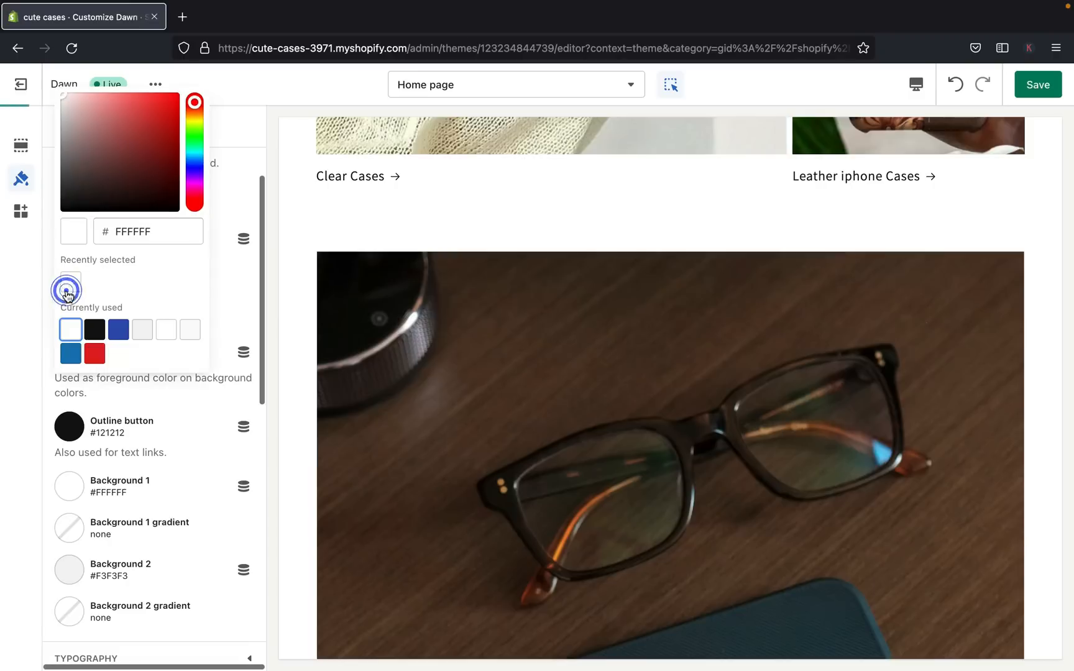
{"action": "left_click", "coordinate": [100, 329]}
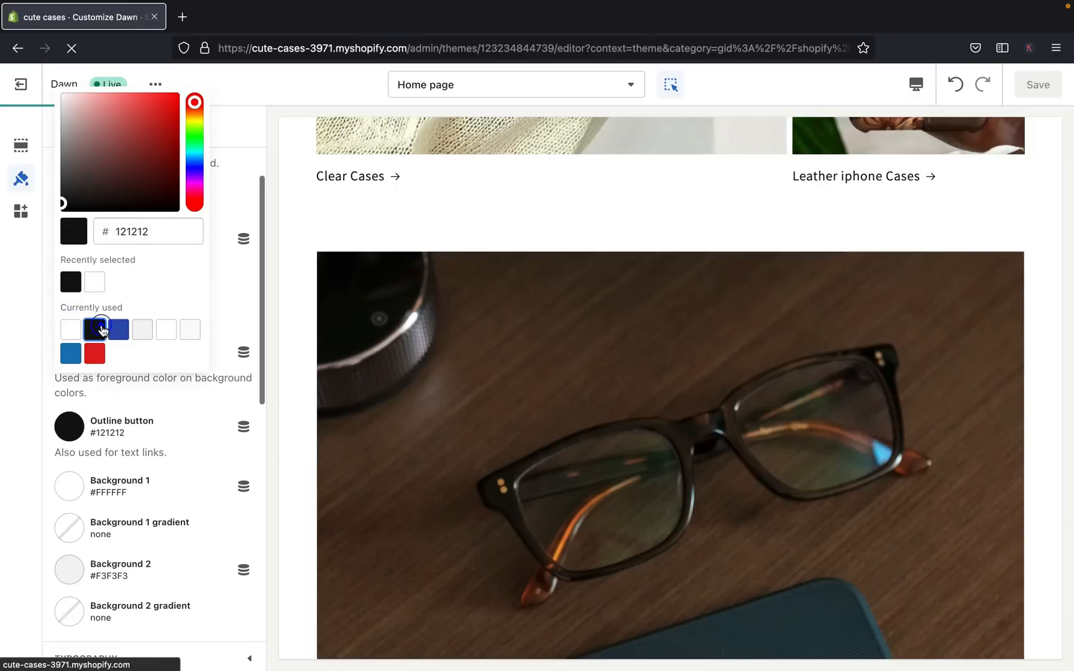
{"action": "left_click", "coordinate": [160, 383]}
- View the Background 1 color options and the gradient choices for Background 1 and Background 2 without picking any
{"action": "scroll", "coordinate": [192, 453], "scroll_direction": "down", "scroll_amount": 2}
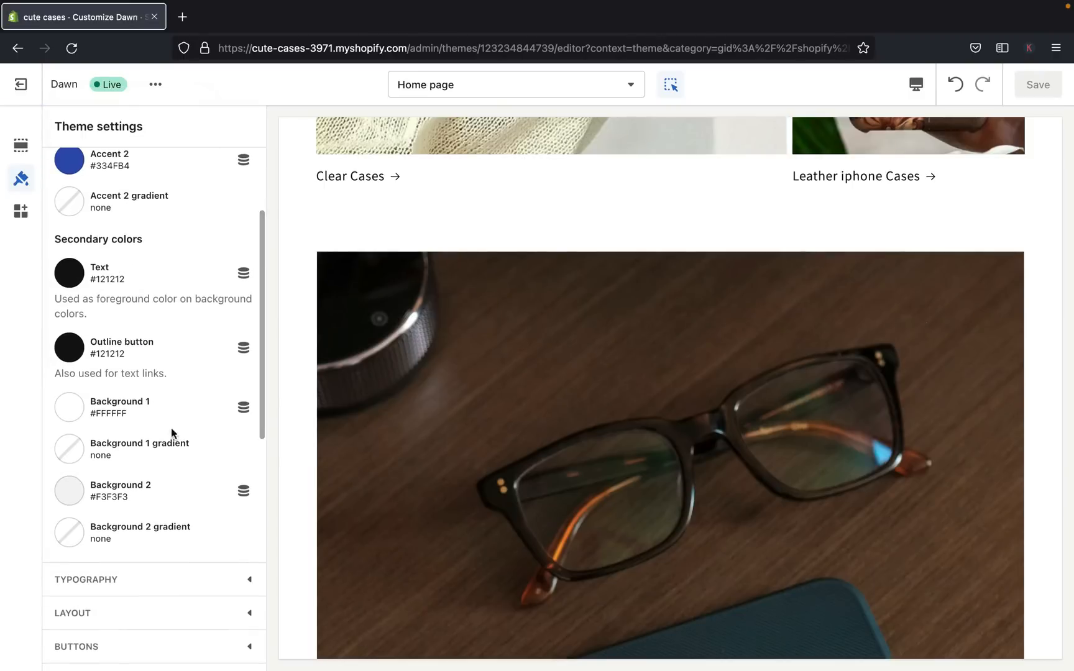
{"action": "left_click", "coordinate": [144, 413]}
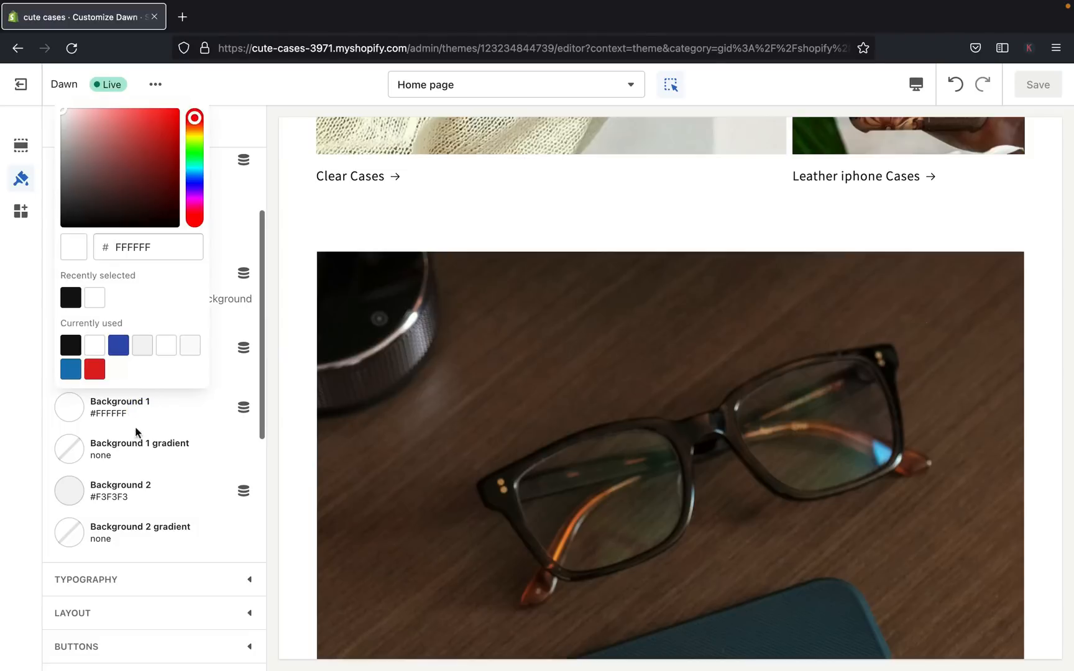
{"action": "left_click", "coordinate": [134, 454]}
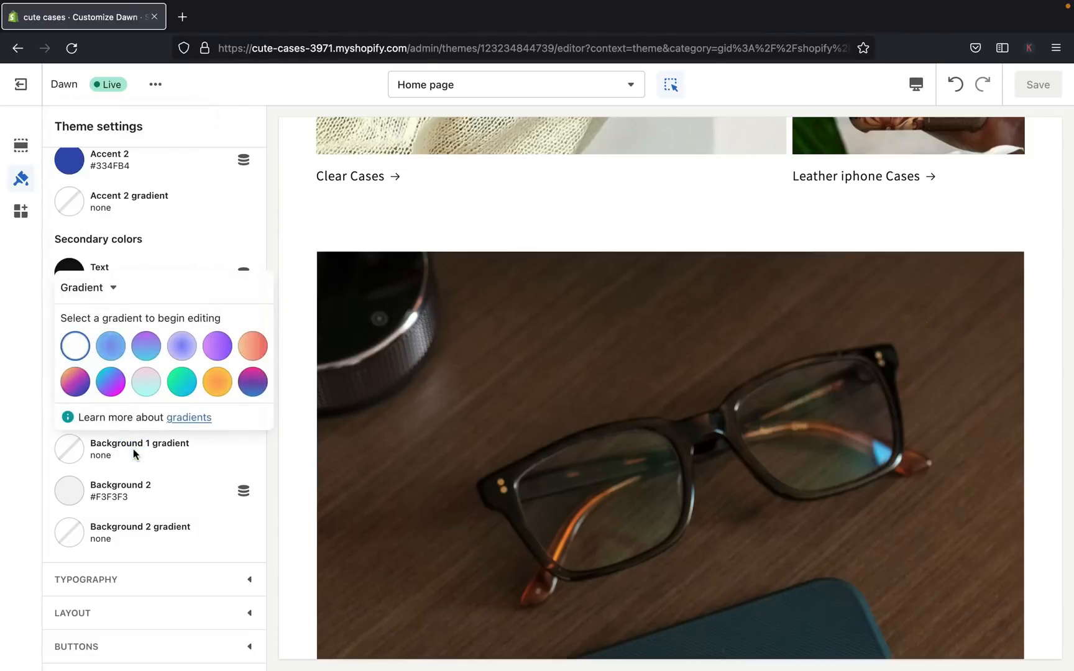
{"action": "left_click", "coordinate": [132, 534]}
{"action": "scroll", "coordinate": [131, 541], "scroll_direction": "down", "scroll_amount": 1}
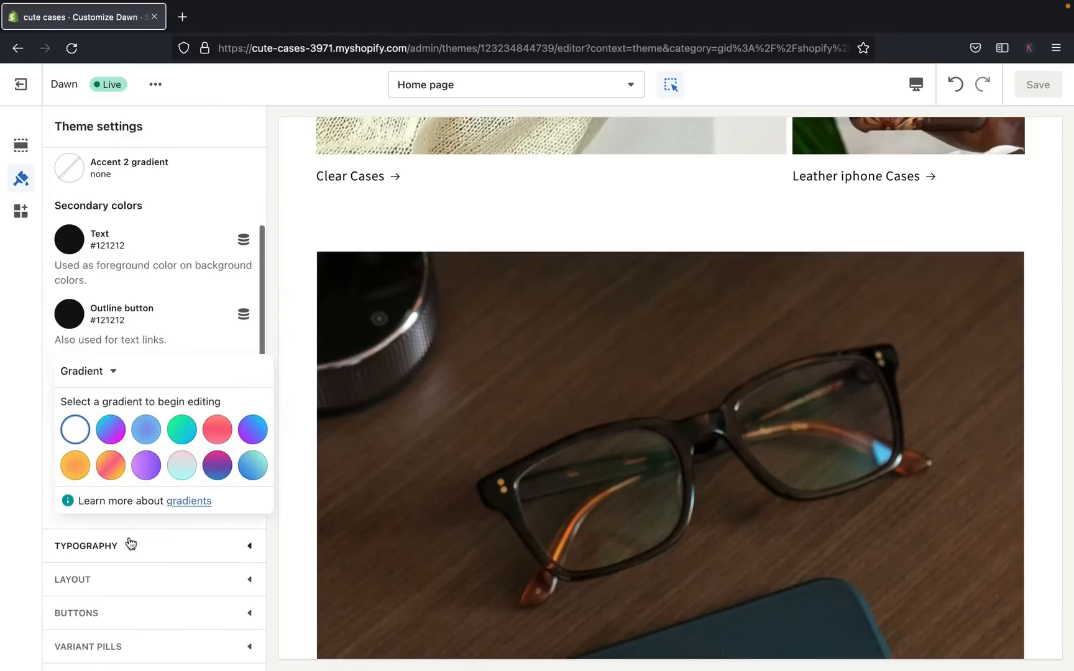
{"action": "left_click", "coordinate": [242, 340]}
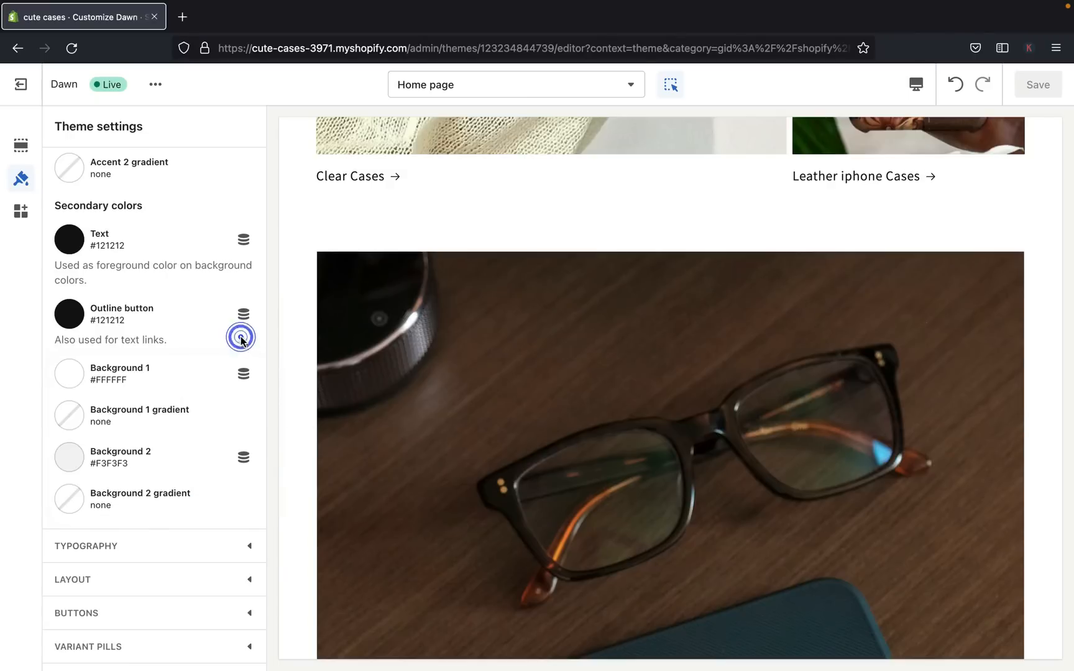
- Open the Typography settings and examine the current text in the home page preview
{"action": "scroll", "coordinate": [450, 305], "scroll_direction": "up", "scroll_amount": 10}
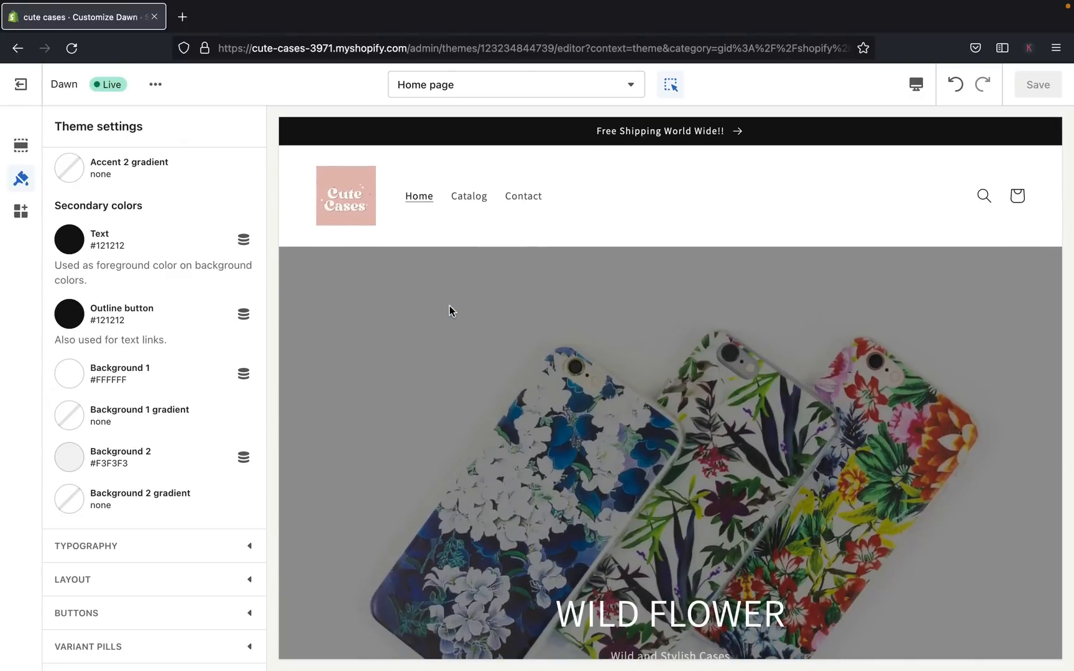
{"action": "left_click", "coordinate": [200, 547]}
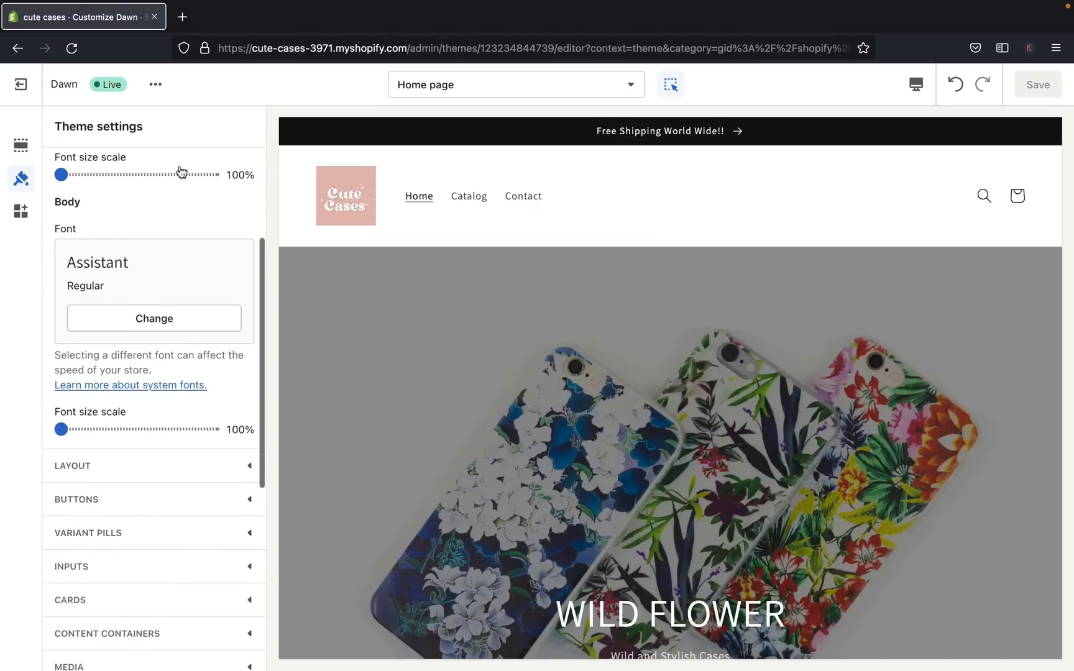
{"action": "scroll", "coordinate": [432, 364], "scroll_direction": "down", "scroll_amount": 8}
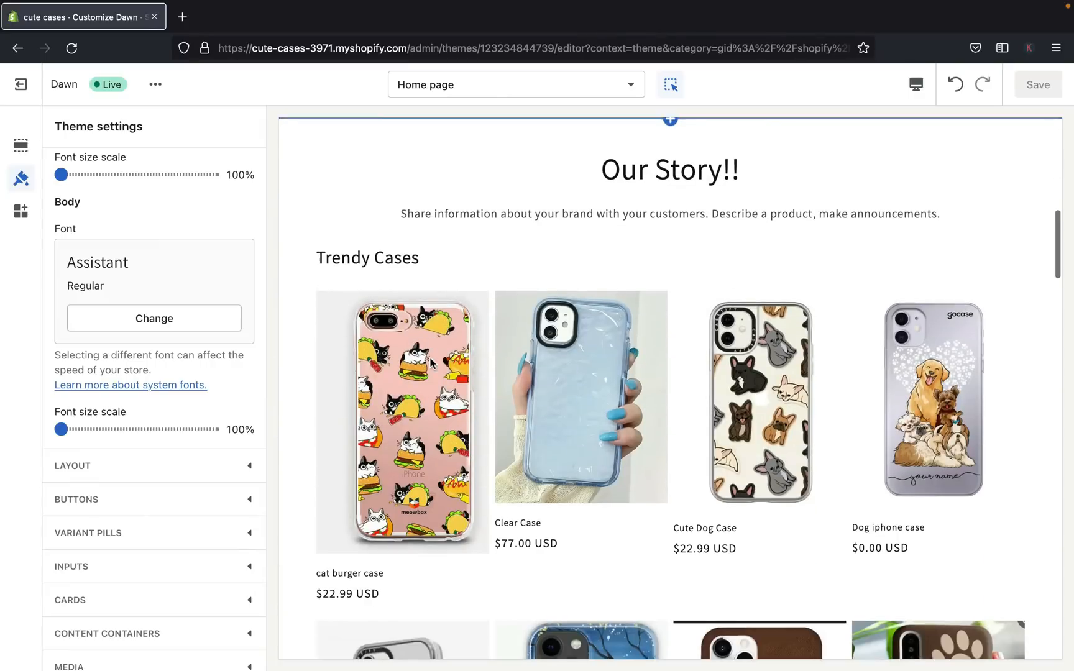
{"action": "scroll", "coordinate": [431, 363], "scroll_direction": "down", "scroll_amount": 4}
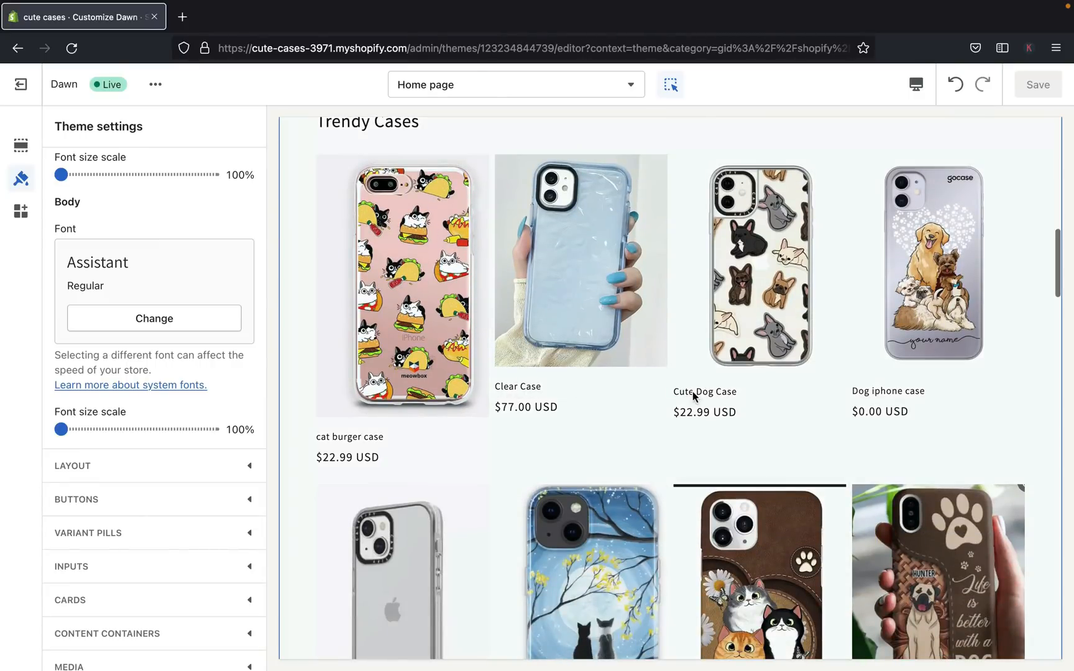
- Try Sans-serif, Serif, Armata and Arvo as the body font in the preview, and leave the font selection without applying any
{"action": "left_click", "coordinate": [149, 327]}
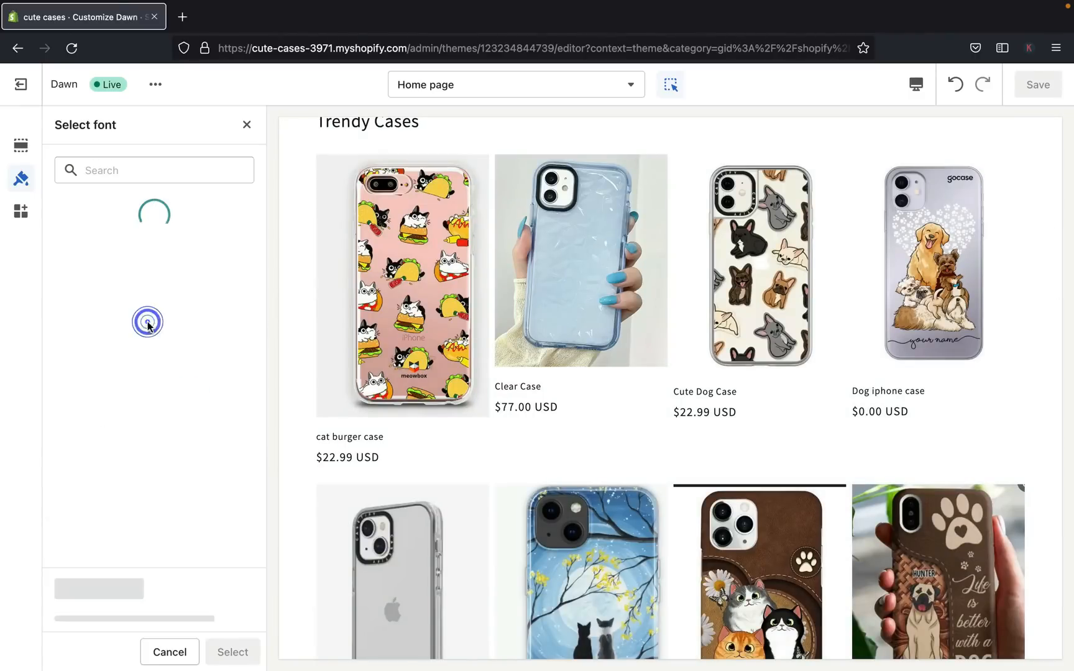
{"action": "left_click", "coordinate": [114, 286]}
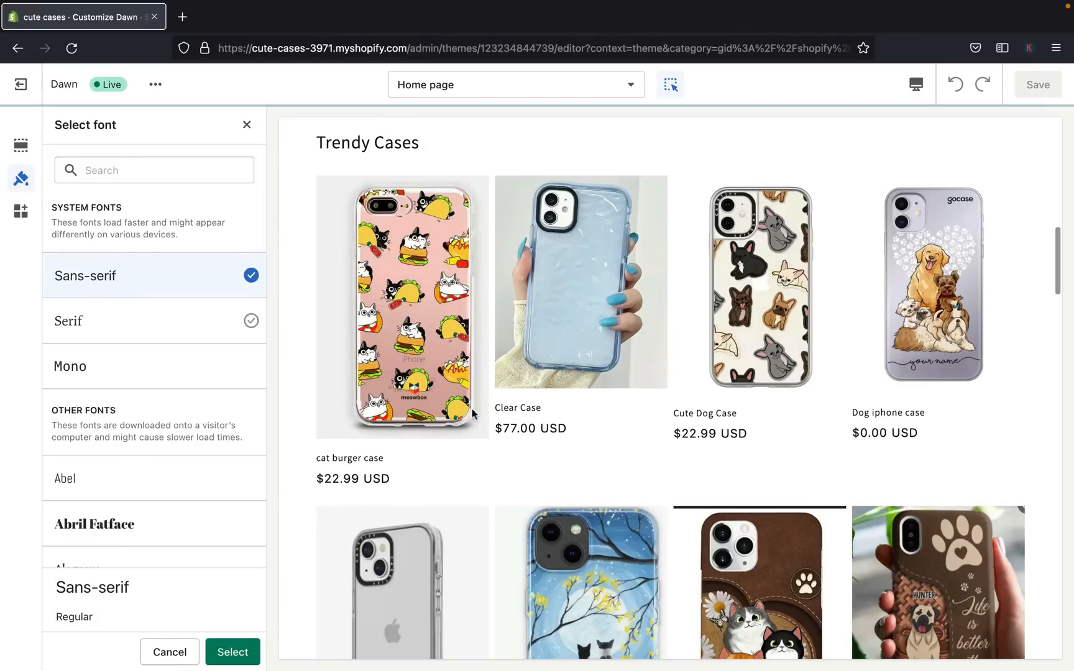
{"action": "left_click", "coordinate": [108, 318]}
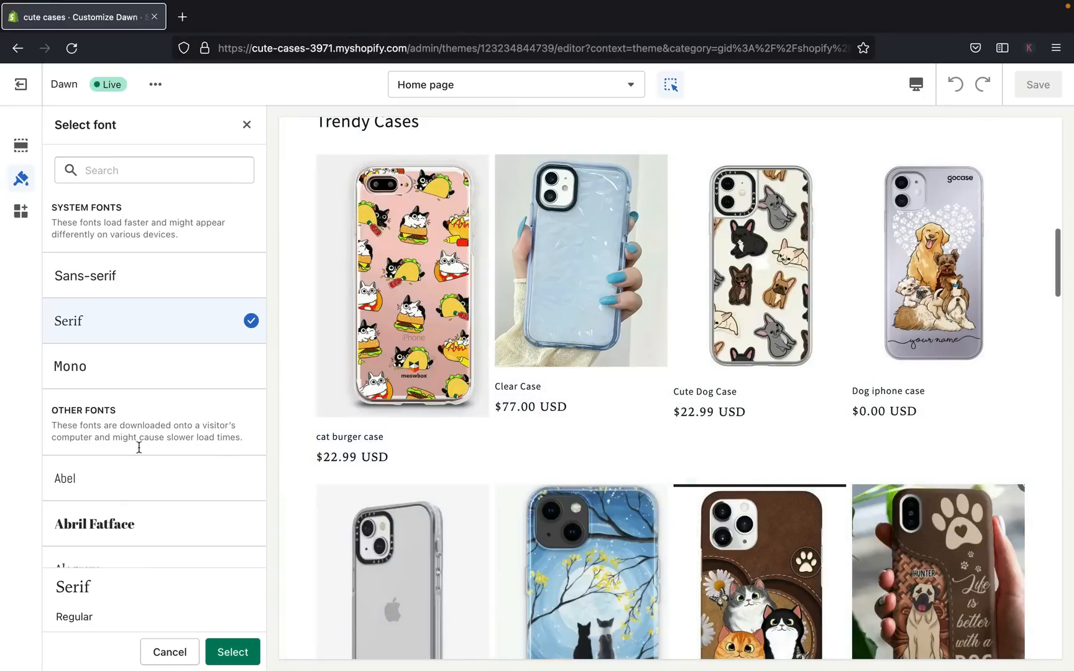
{"action": "scroll", "coordinate": [124, 563], "scroll_direction": "down", "scroll_amount": 10}
{"action": "scroll", "coordinate": [120, 561], "scroll_direction": "up", "scroll_amount": 5}
{"action": "scroll", "coordinate": [137, 508], "scroll_direction": "down", "scroll_amount": 6}
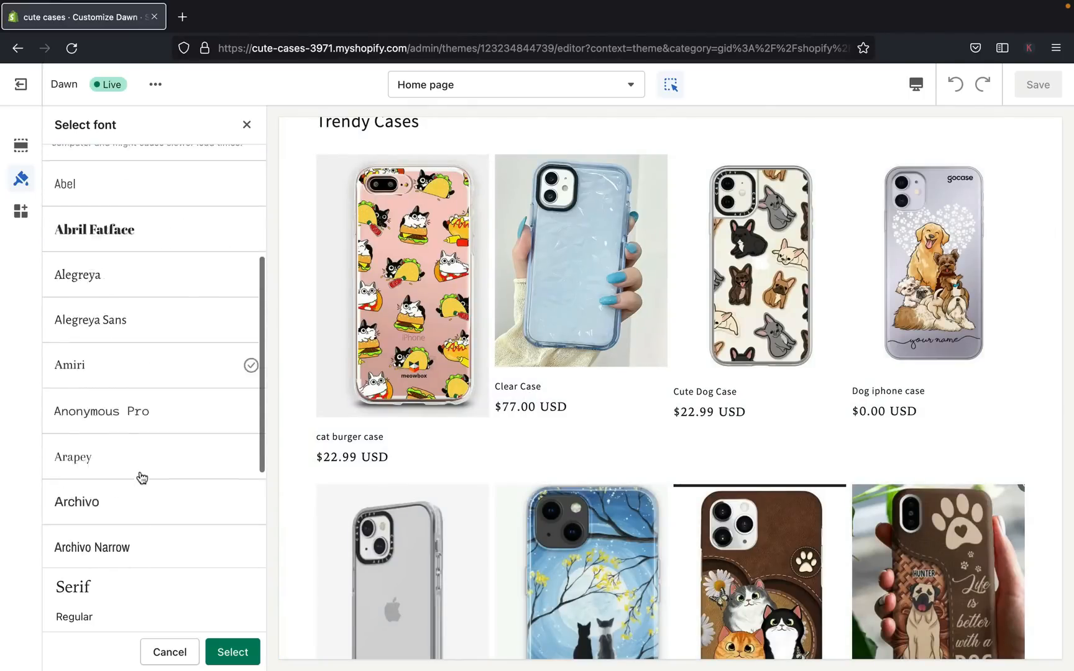
{"action": "scroll", "coordinate": [142, 477], "scroll_direction": "down", "scroll_amount": 3}
{"action": "left_click", "coordinate": [125, 456]}
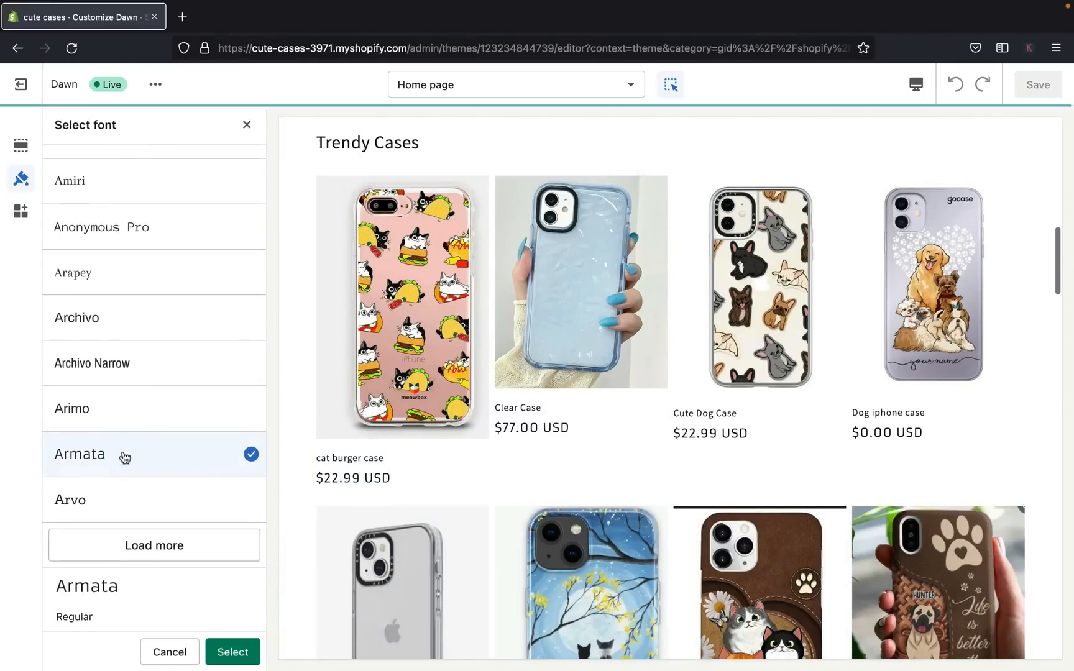
{"action": "left_click", "coordinate": [114, 501]}
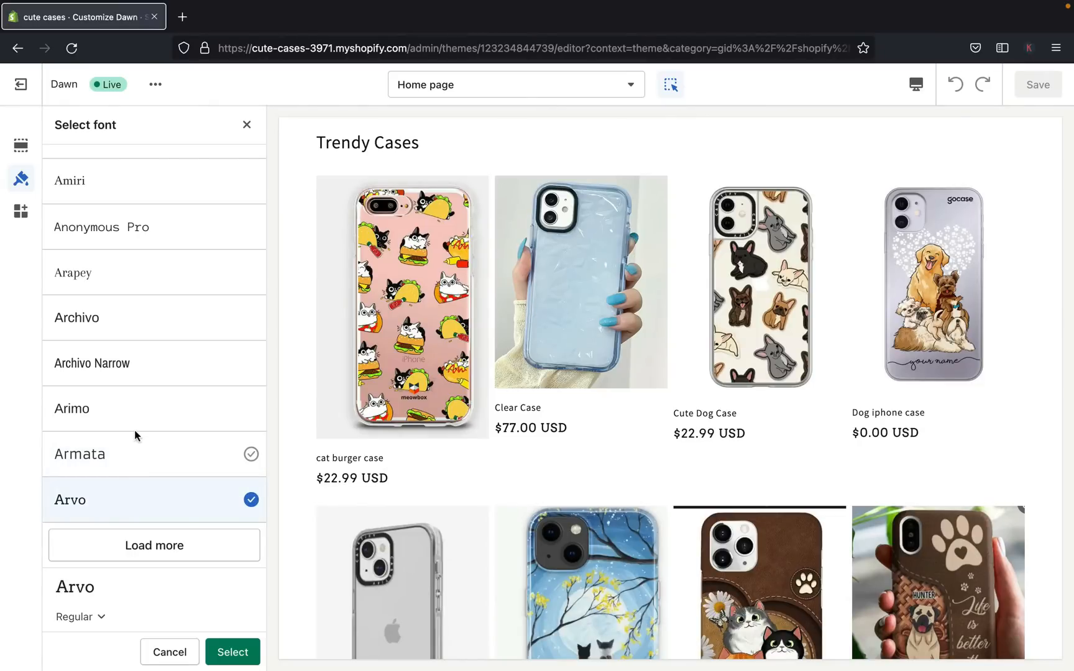
{"action": "scroll", "coordinate": [153, 335], "scroll_direction": "up", "scroll_amount": 10}
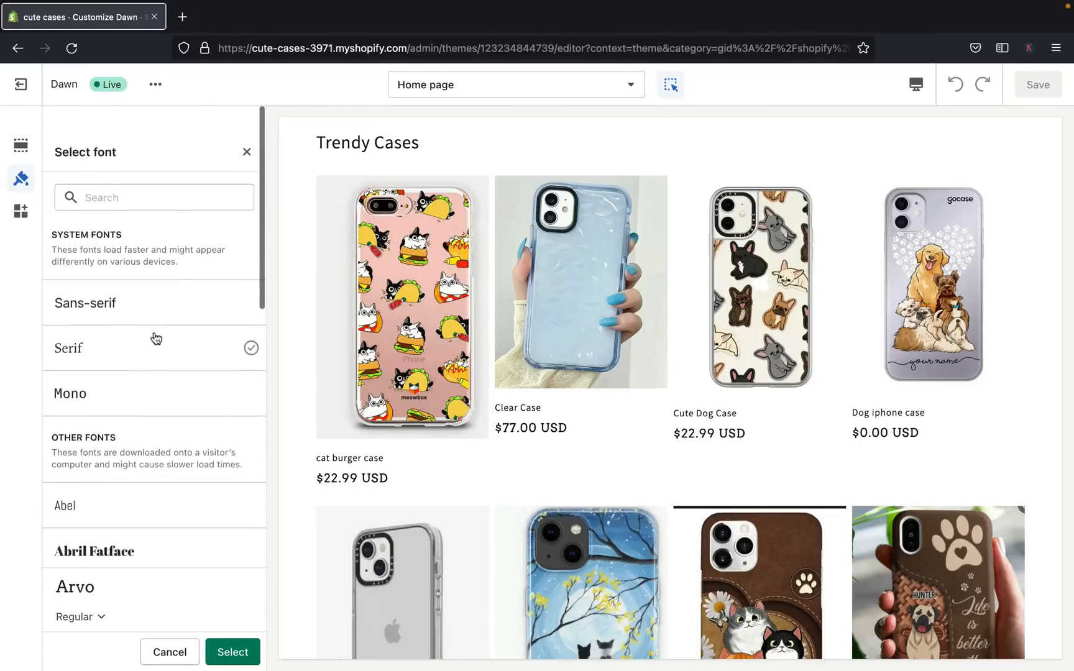
{"action": "left_click", "coordinate": [246, 125]}
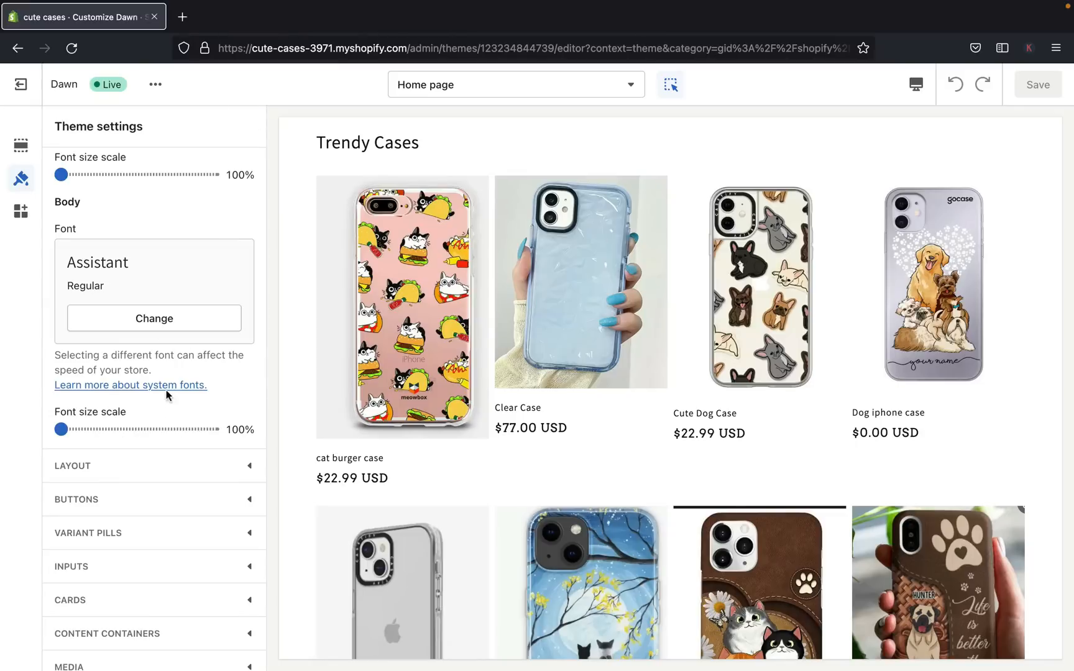
- Set the shadow opacity of the store's buttons to 10% in the Buttons theme settings
{"action": "scroll", "coordinate": [159, 339], "scroll_direction": "down", "scroll_amount": 4}
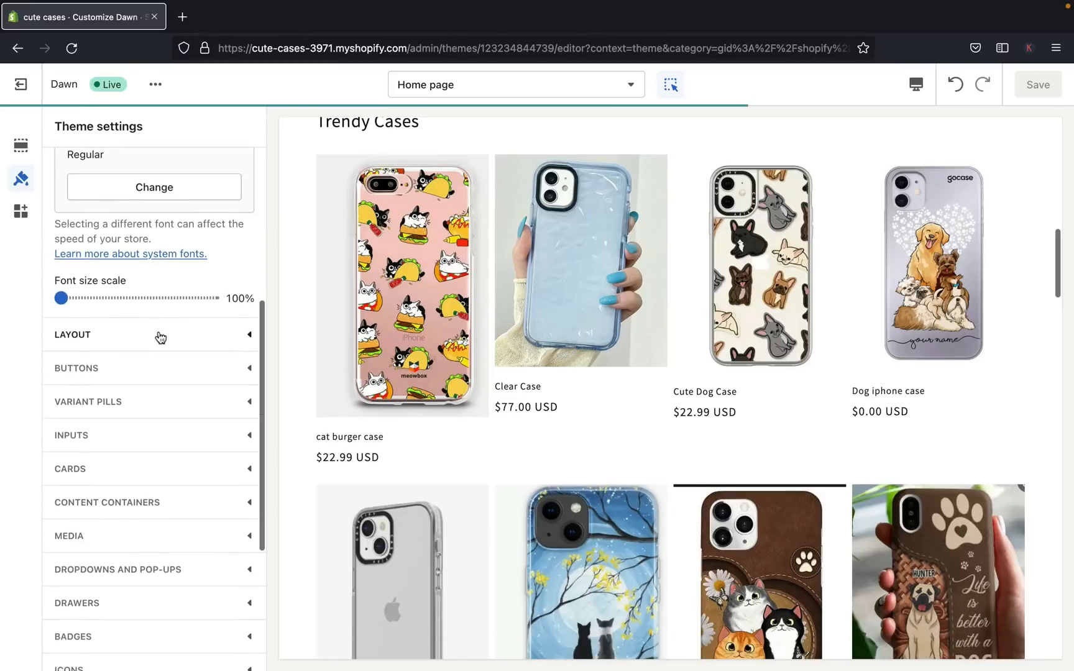
{"action": "left_click", "coordinate": [137, 369]}
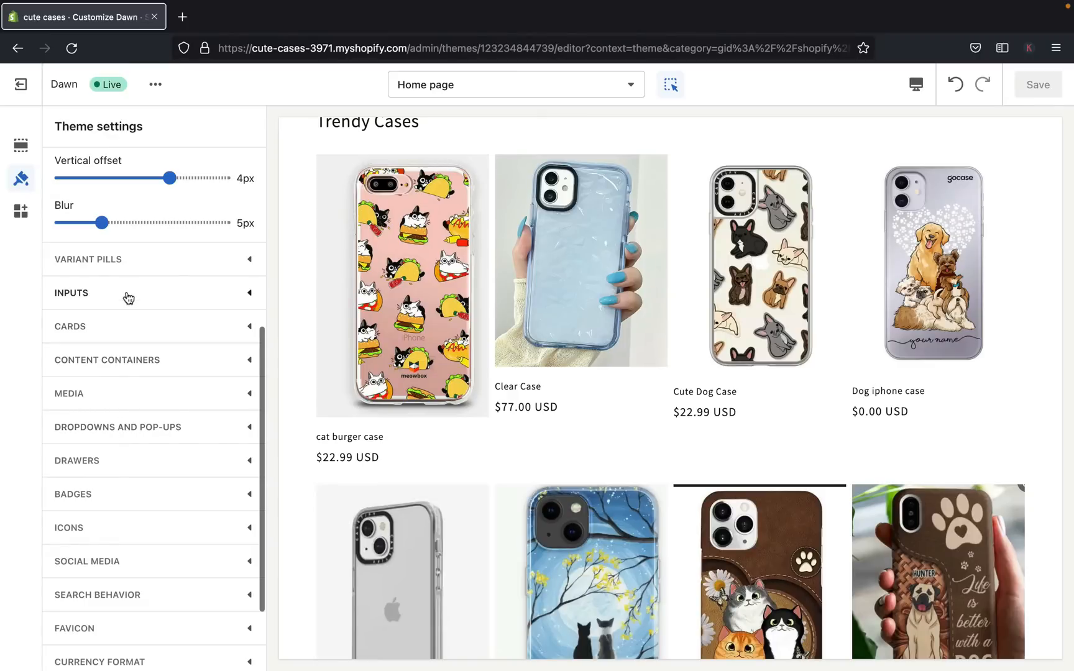
{"action": "scroll", "coordinate": [128, 298], "scroll_direction": "up", "scroll_amount": 12}
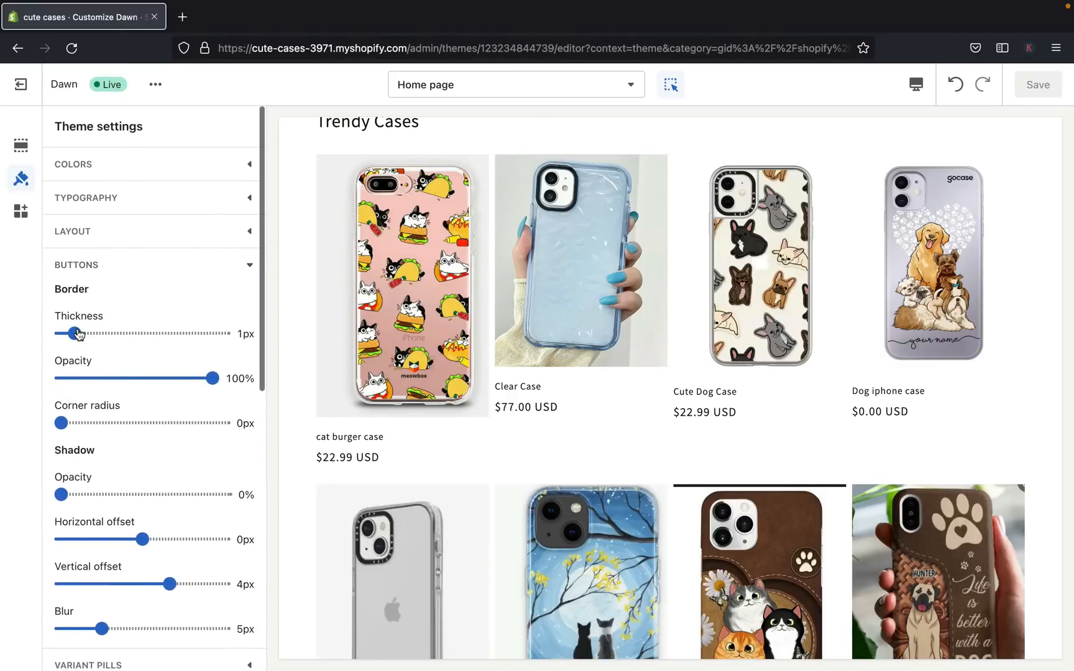
{"action": "mouse_move", "coordinate": [78, 334]}
{"action": "left_mouse_down"}
{"action": "mouse_move", "coordinate": [91, 334]}
{"action": "mouse_move", "coordinate": [75, 333]}
{"action": "left_mouse_up"}
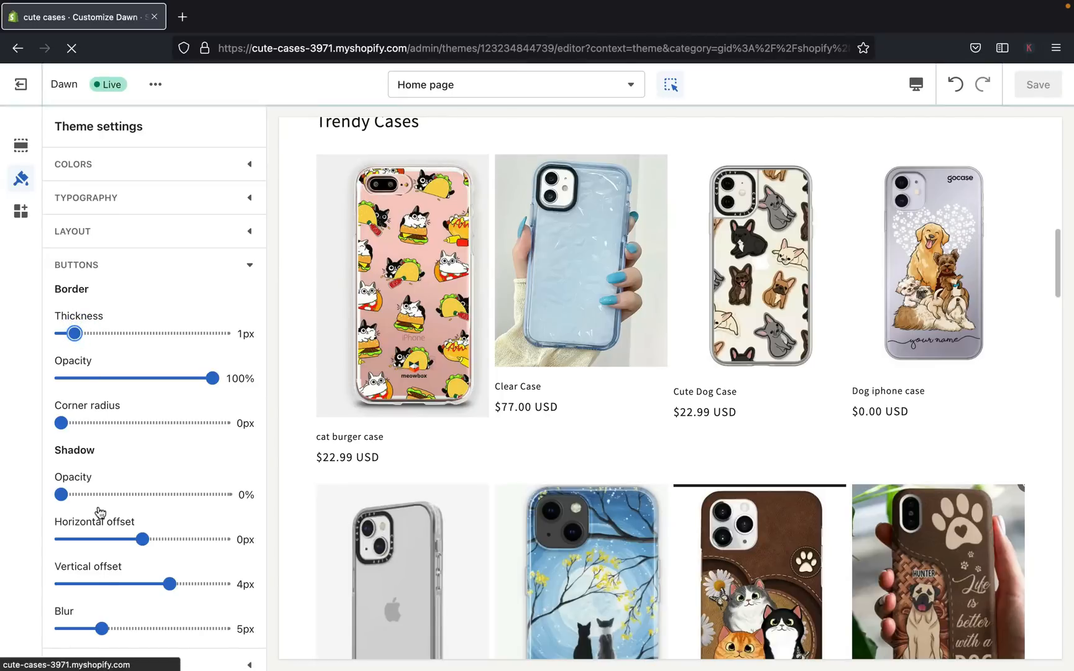
{"action": "scroll", "coordinate": [100, 512], "scroll_direction": "down", "scroll_amount": 3}
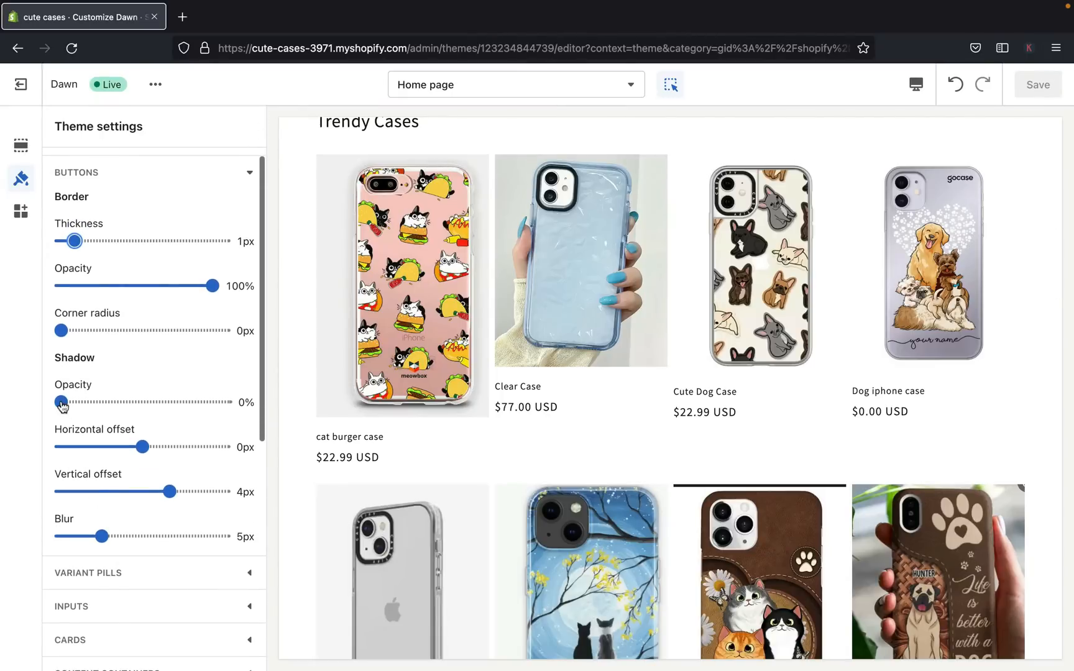
{"action": "scroll", "coordinate": [153, 520], "scroll_direction": "down", "scroll_amount": 3}
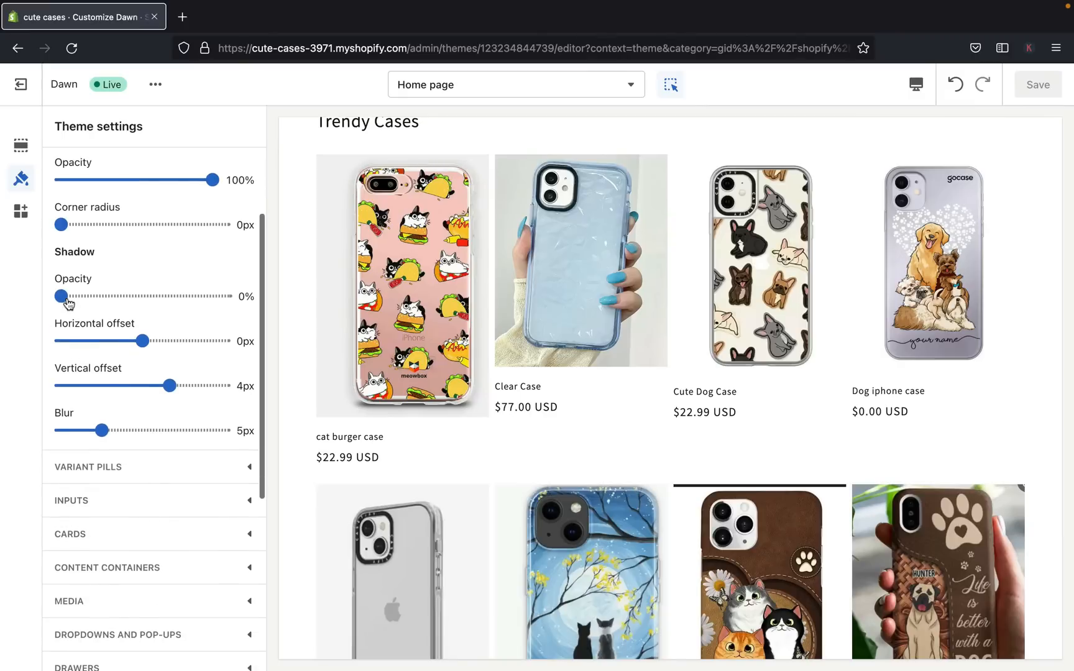
{"action": "mouse_move", "coordinate": [67, 300]}
{"action": "left_mouse_down"}
{"action": "mouse_move", "coordinate": [94, 301]}
{"action": "mouse_move", "coordinate": [77, 301]}
{"action": "left_mouse_up"}
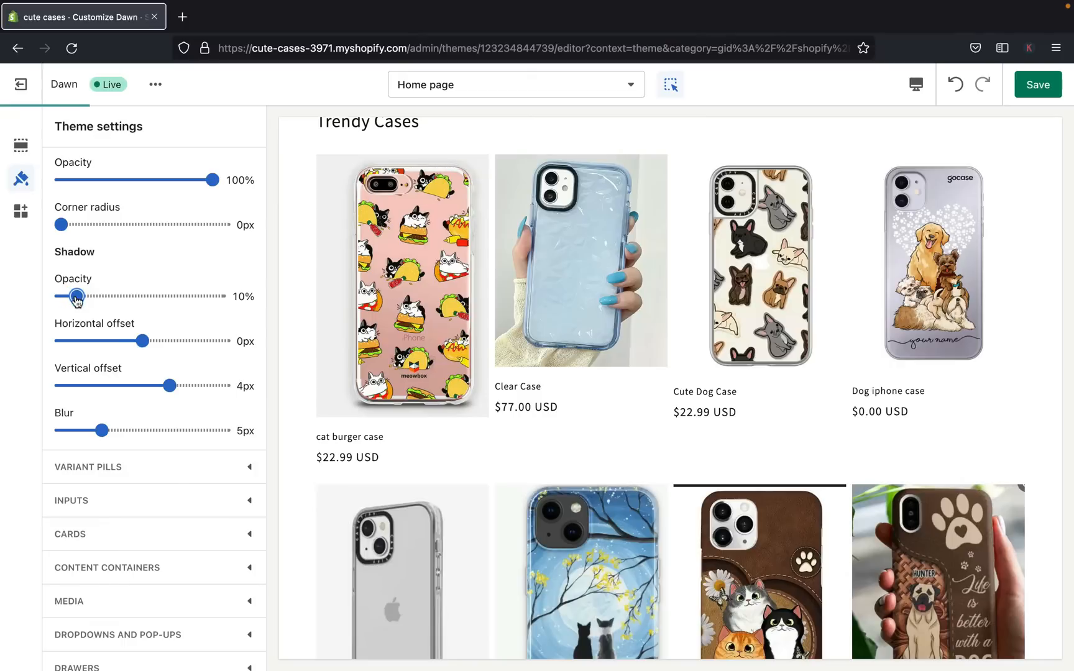
{"action": "scroll", "coordinate": [181, 355], "scroll_direction": "up", "scroll_amount": 5}
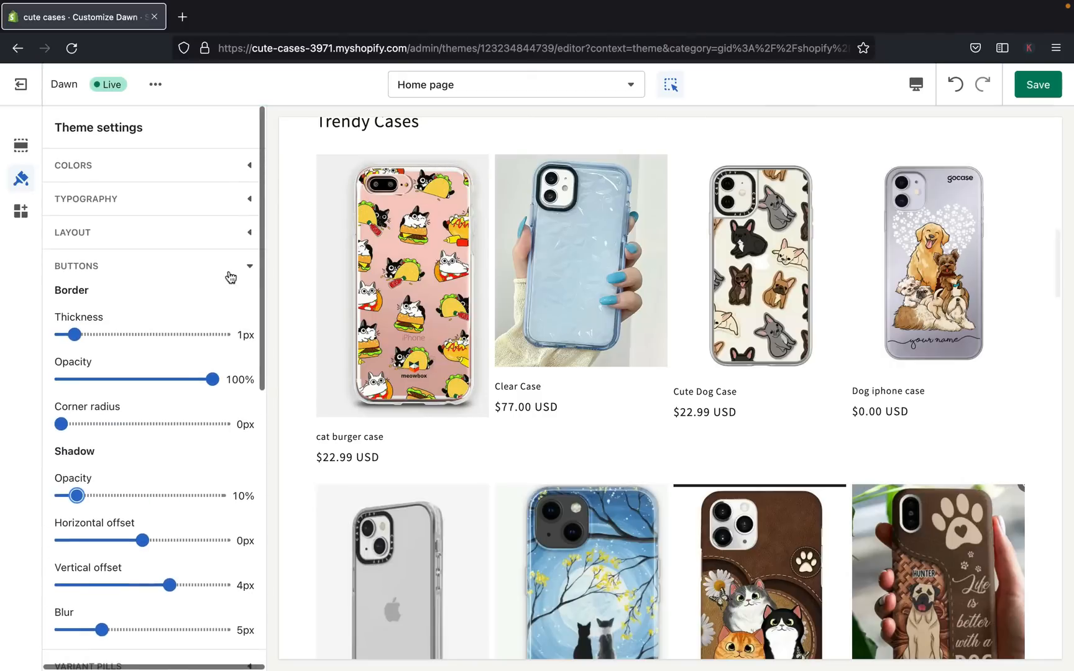
{"action": "left_click", "coordinate": [250, 267]}
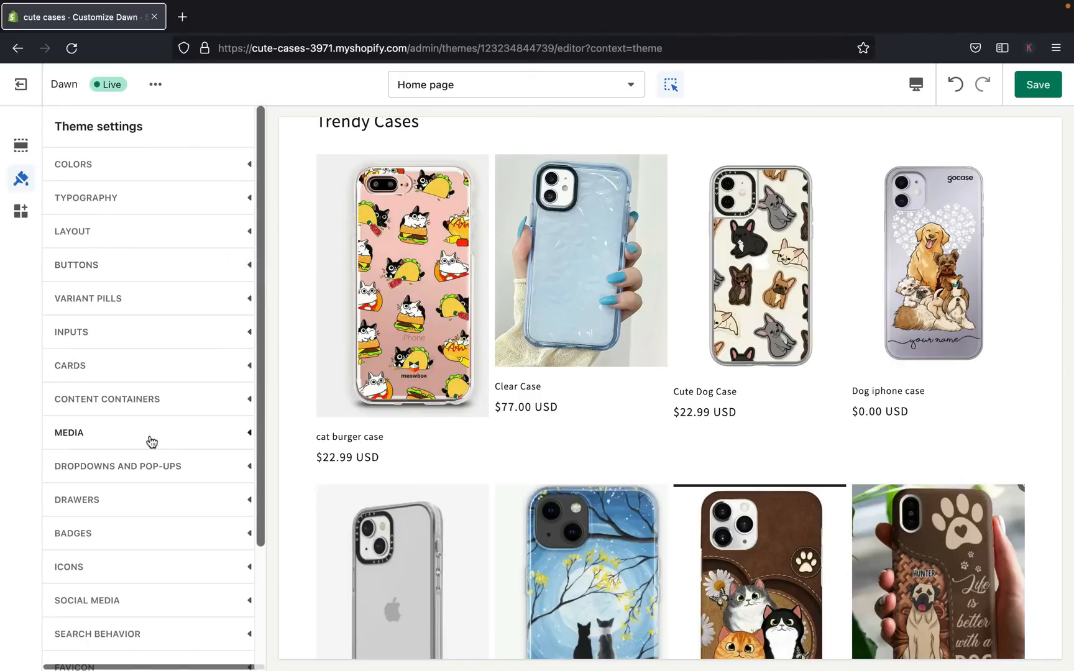
{"action": "scroll", "coordinate": [103, 352], "scroll_direction": "down", "scroll_amount": 3}
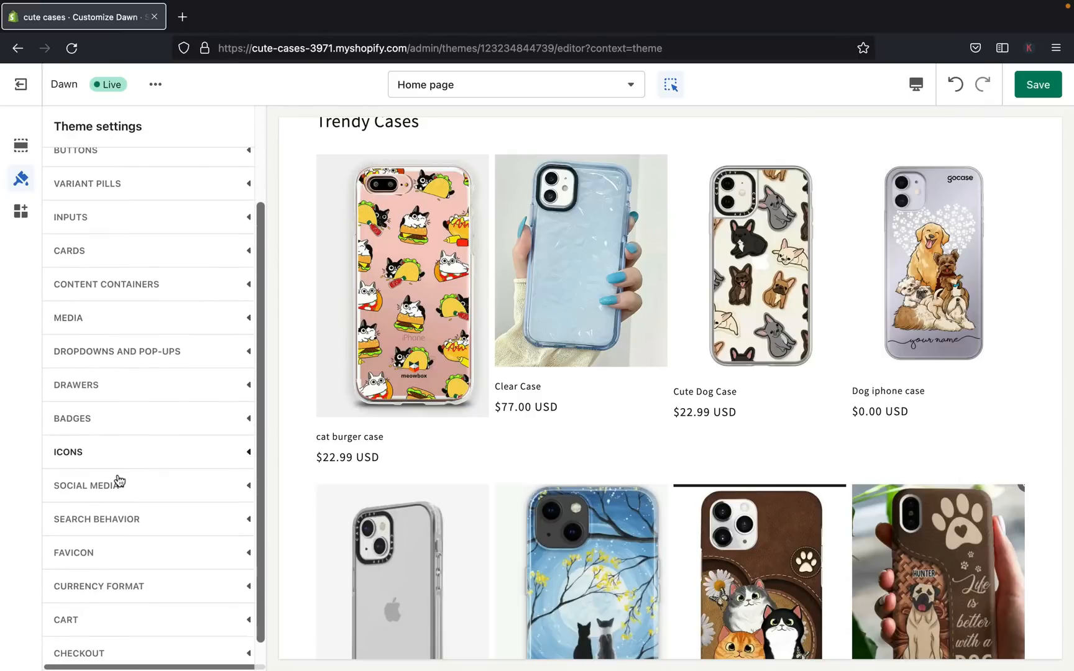
{"action": "scroll", "coordinate": [378, 439], "scroll_direction": "down", "scroll_amount": 15}
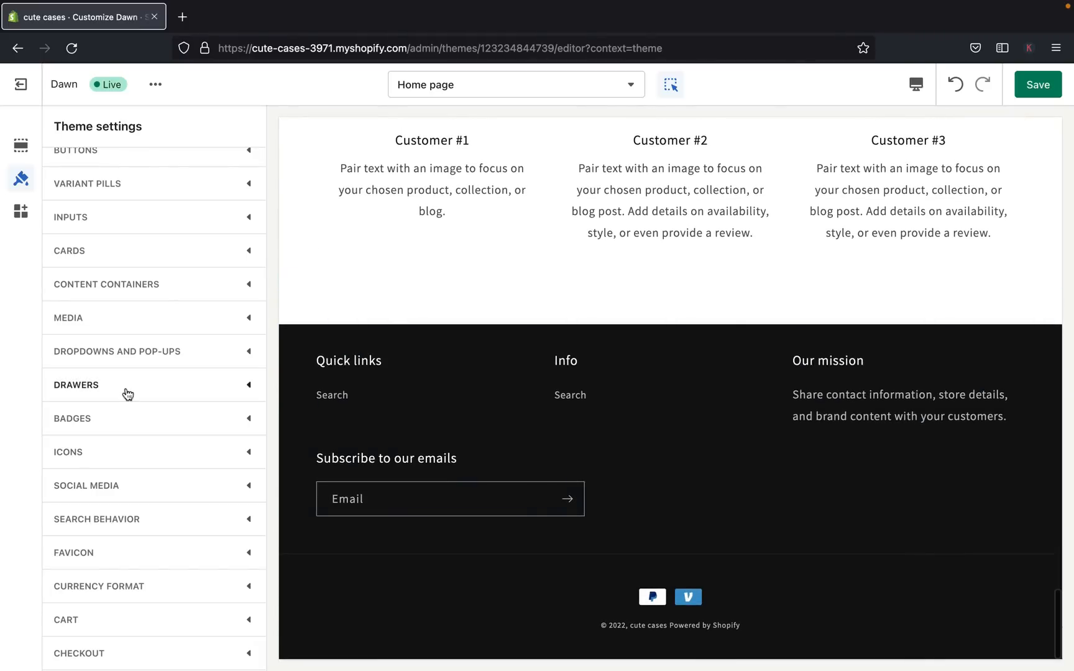
{"action": "left_click", "coordinate": [99, 486]}
{"action": "scroll", "coordinate": [85, 406], "scroll_direction": "down", "scroll_amount": 4}
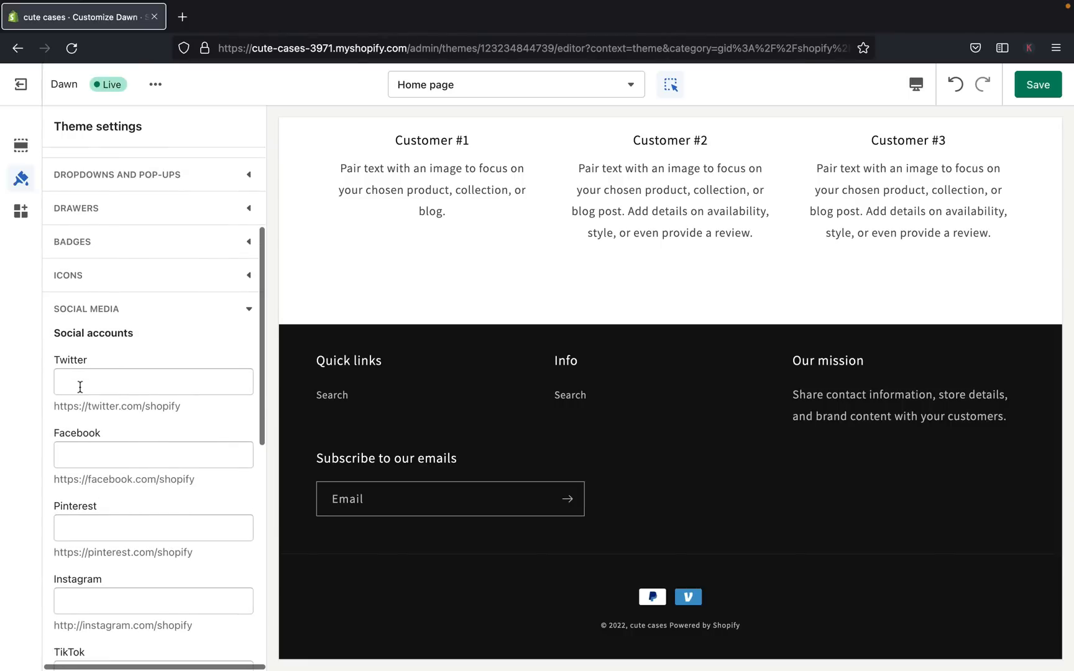
{"action": "scroll", "coordinate": [78, 454], "scroll_direction": "down", "scroll_amount": 5}
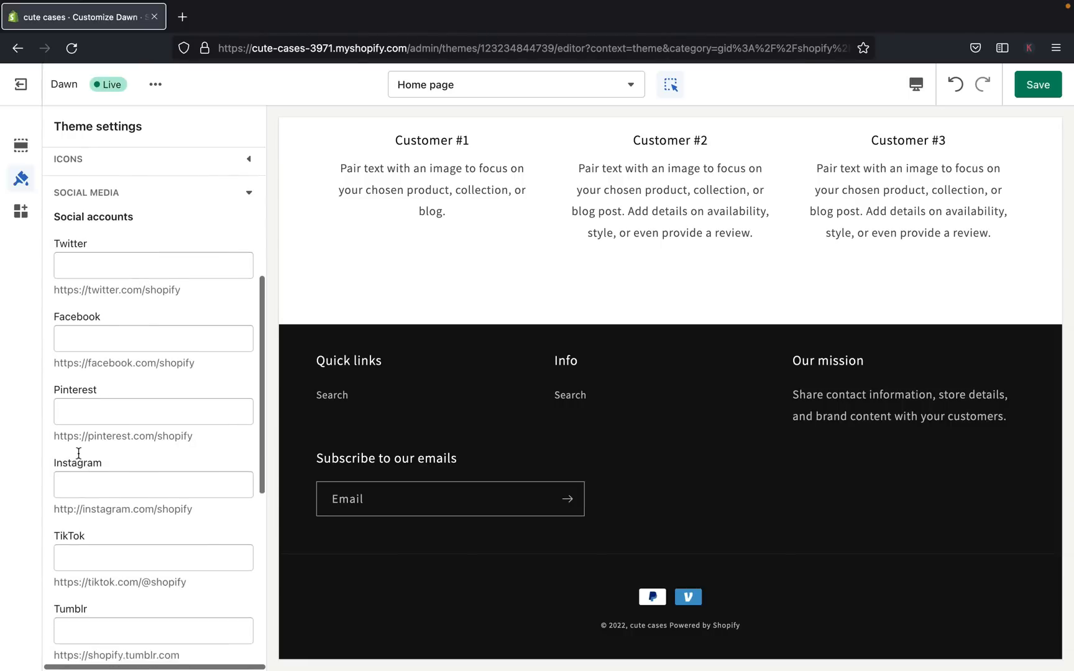
{"action": "left_click", "coordinate": [78, 451]}
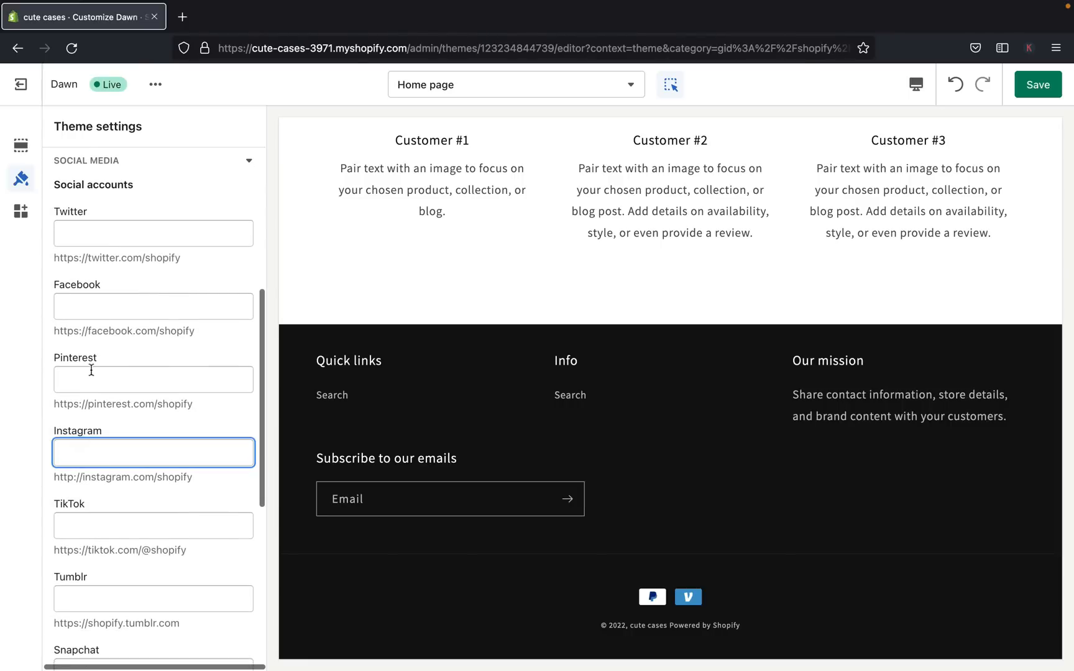
{"action": "left_click", "coordinate": [107, 521]}
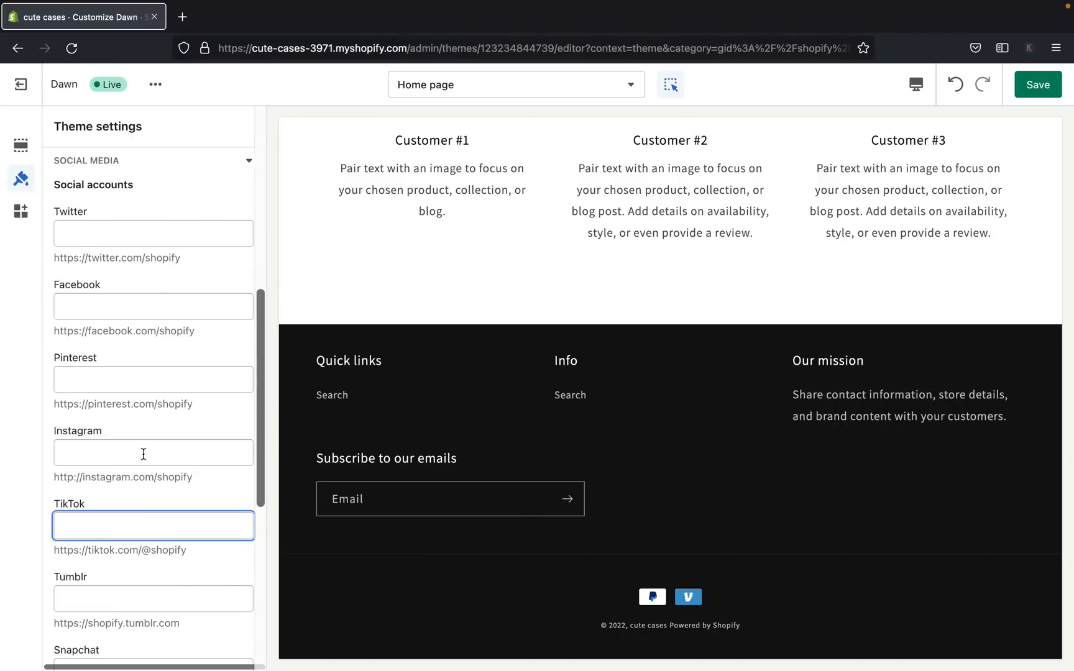
{"action": "left_click", "coordinate": [111, 450]}
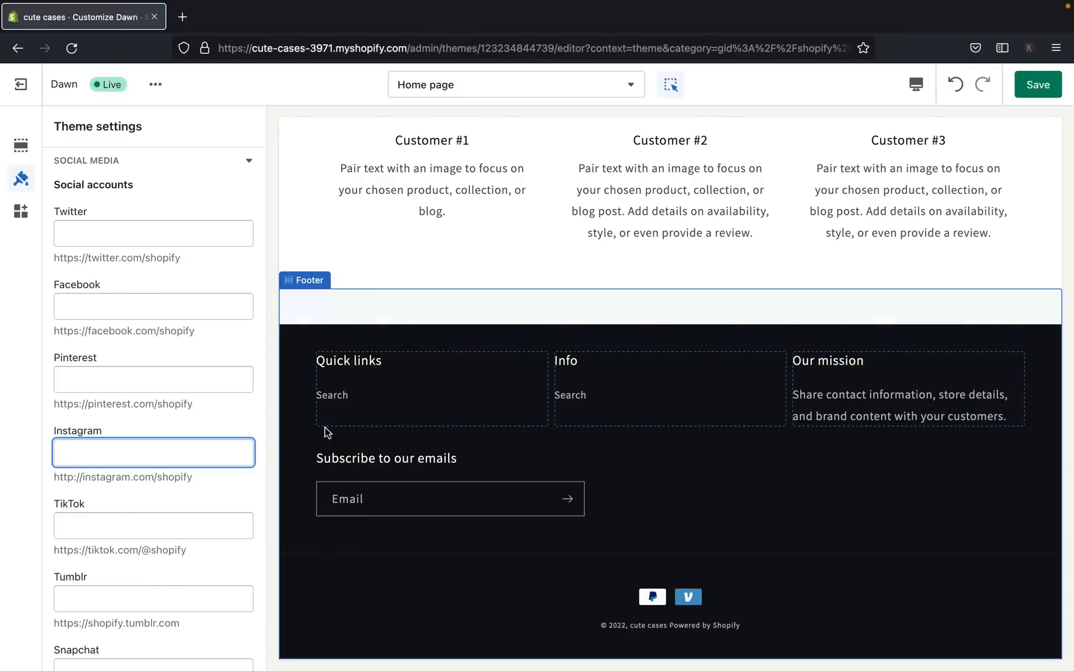
{"action": "right_click", "coordinate": [118, 449]}
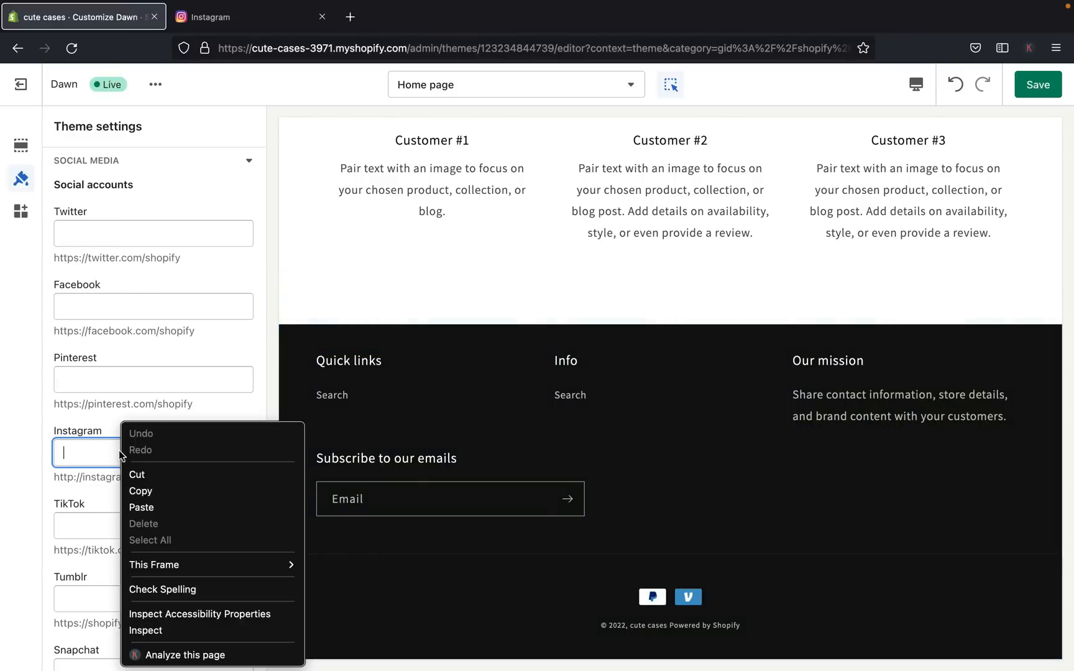
{"action": "left_click", "coordinate": [148, 507]}
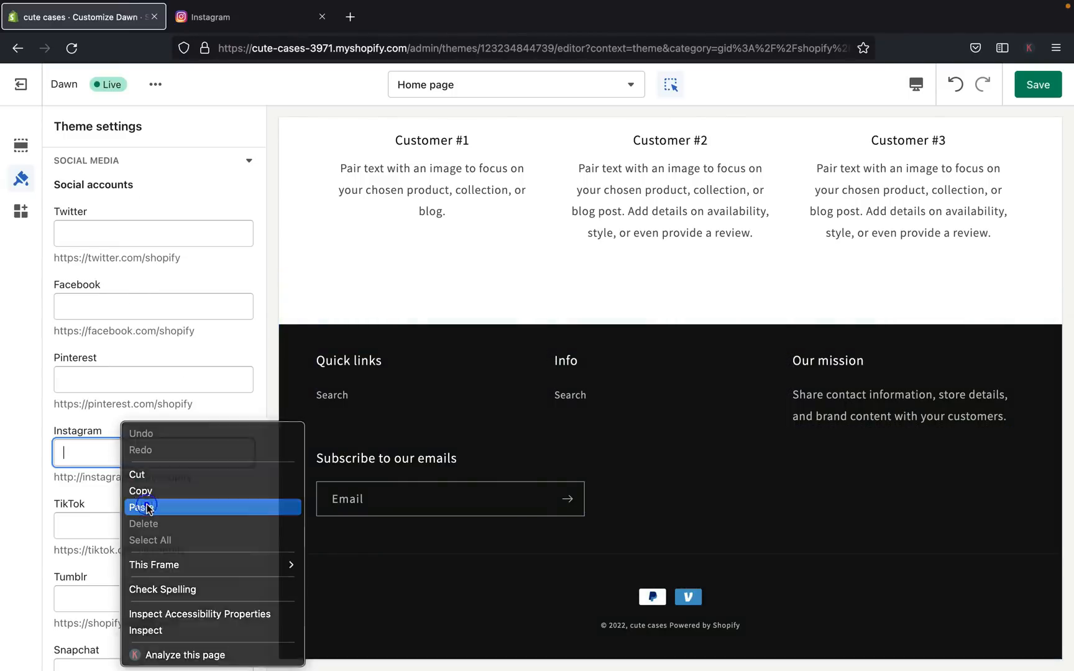
{"action": "left_click", "coordinate": [102, 308]}
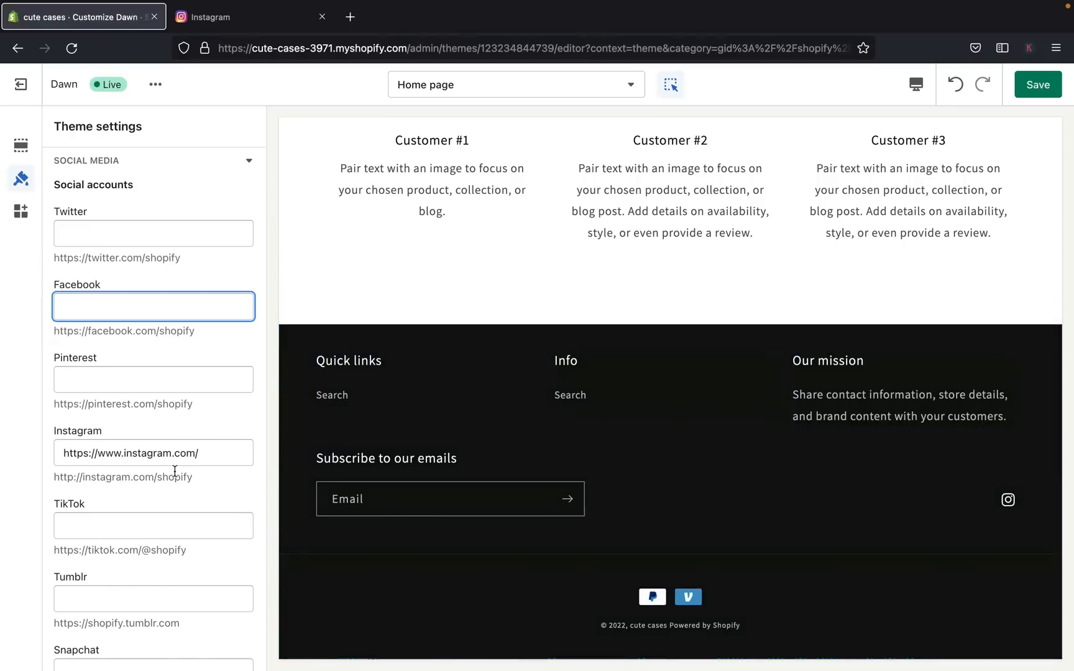
{"action": "right_click", "coordinate": [89, 299]}
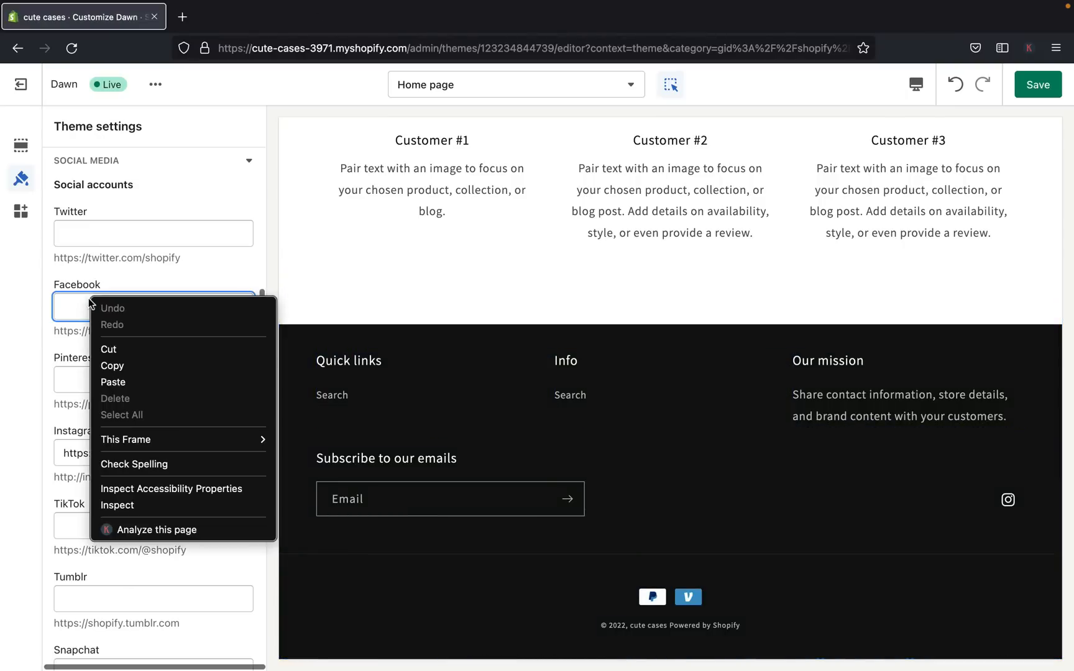
{"action": "left_click", "coordinate": [118, 382]}
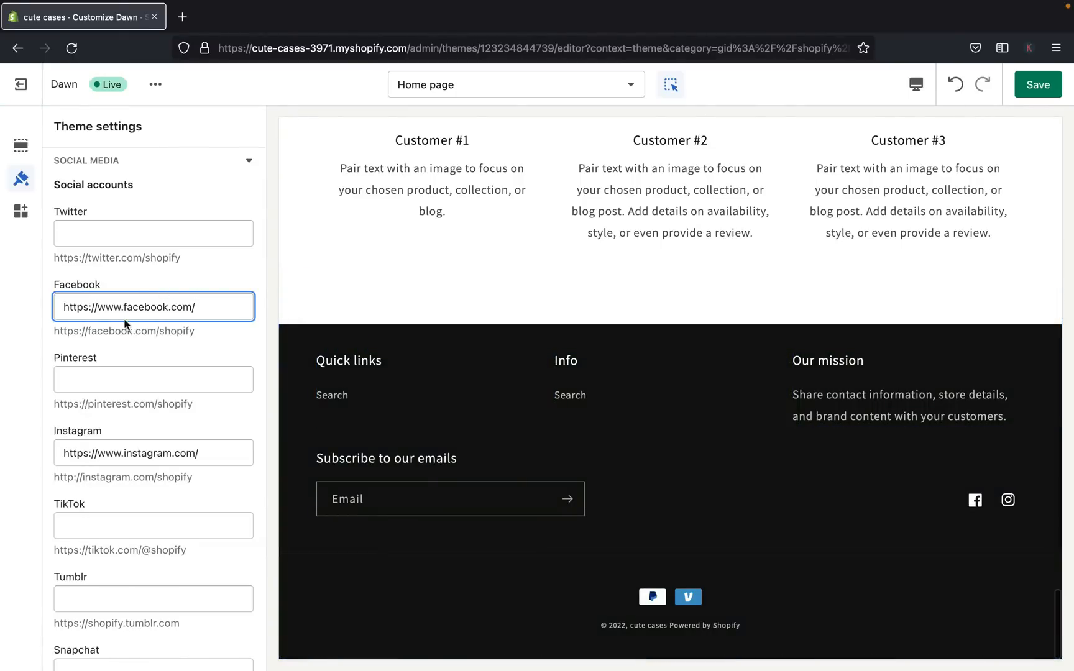
- Look through the remaining social account fields, including Twitter, Pinterest, TikTok and YouTube, without entering any links
{"action": "left_click", "coordinate": [156, 233]}
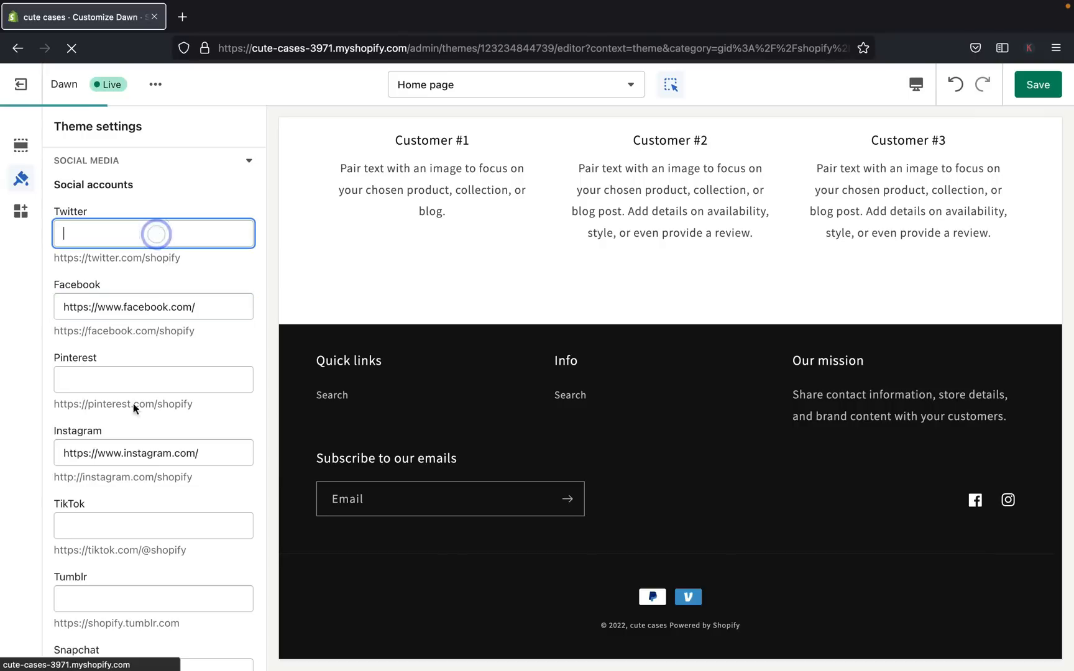
{"action": "left_click", "coordinate": [114, 385]}
{"action": "left_click", "coordinate": [119, 523]}
{"action": "scroll", "coordinate": [120, 530], "scroll_direction": "down", "scroll_amount": 3}
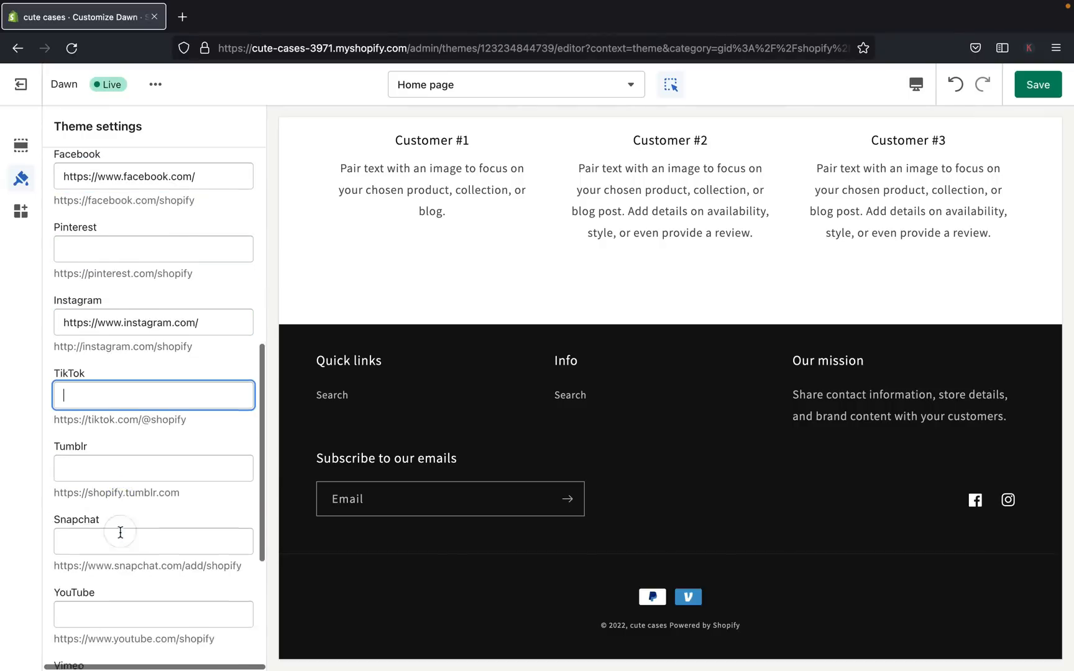
{"action": "scroll", "coordinate": [127, 582], "scroll_direction": "down", "scroll_amount": 3}
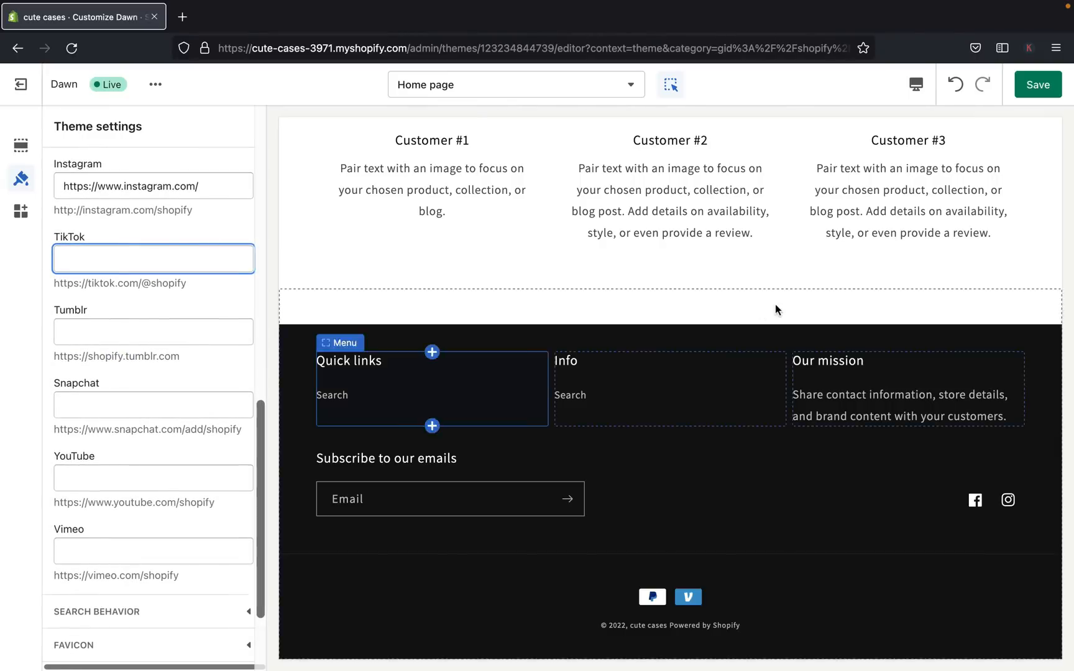
- Save the theme changes and collapse the Social media settings
{"action": "scroll", "coordinate": [265, 396], "scroll_direction": "up", "scroll_amount": 7}
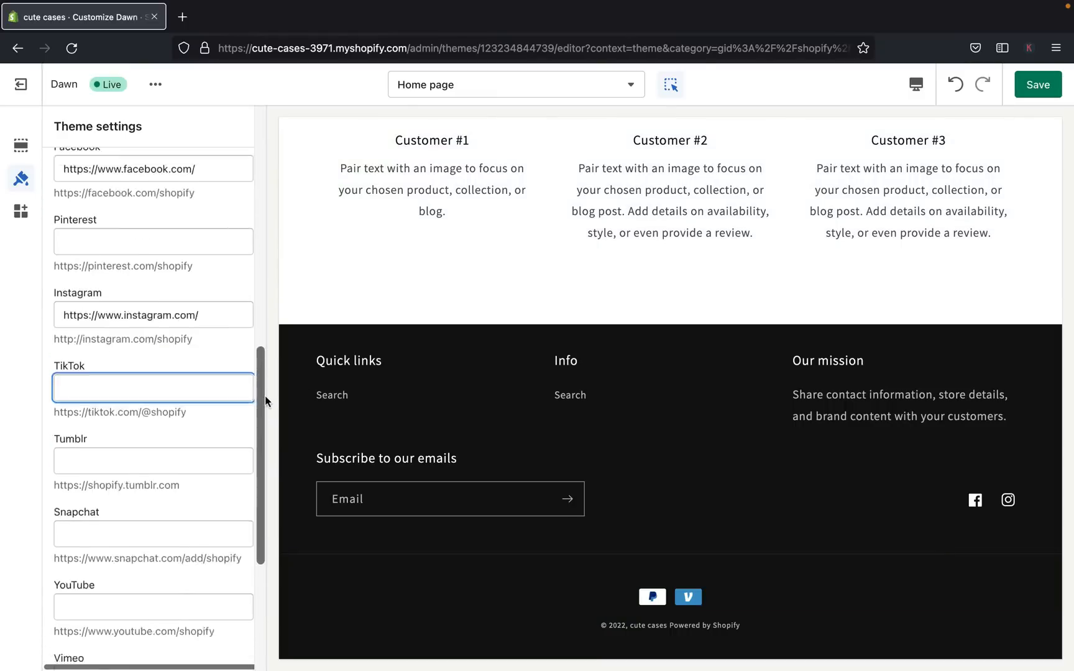
{"action": "left_click", "coordinate": [1037, 90]}
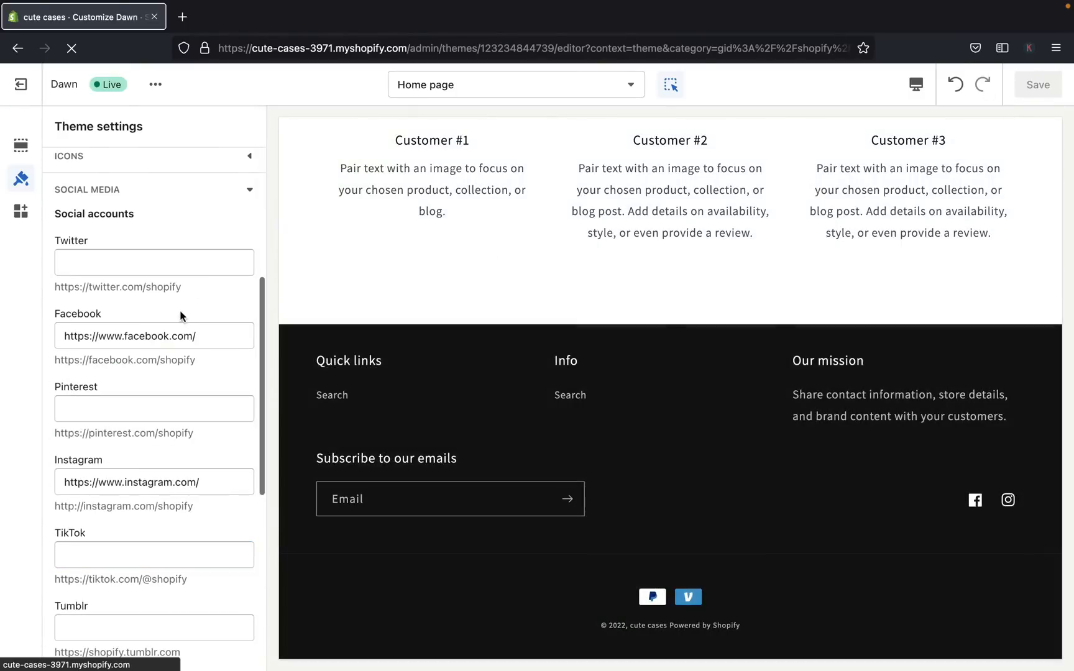
{"action": "left_click", "coordinate": [249, 190]}
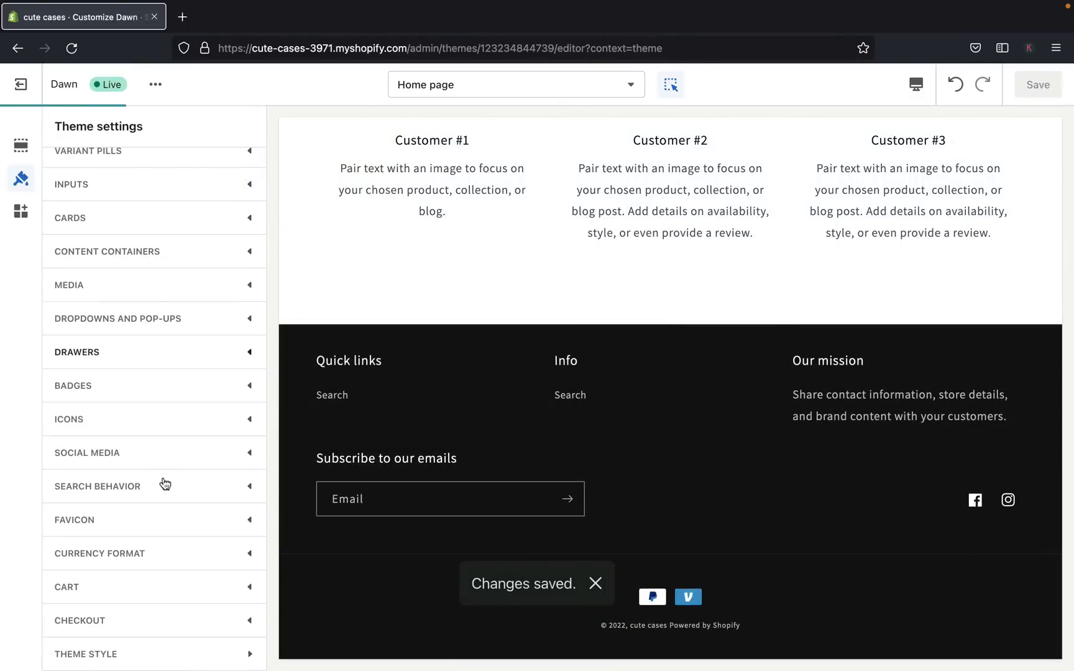
- Examine the Currency format theme settings, including the option for showing currency codes, and collapse them again
{"action": "left_click", "coordinate": [145, 560]}
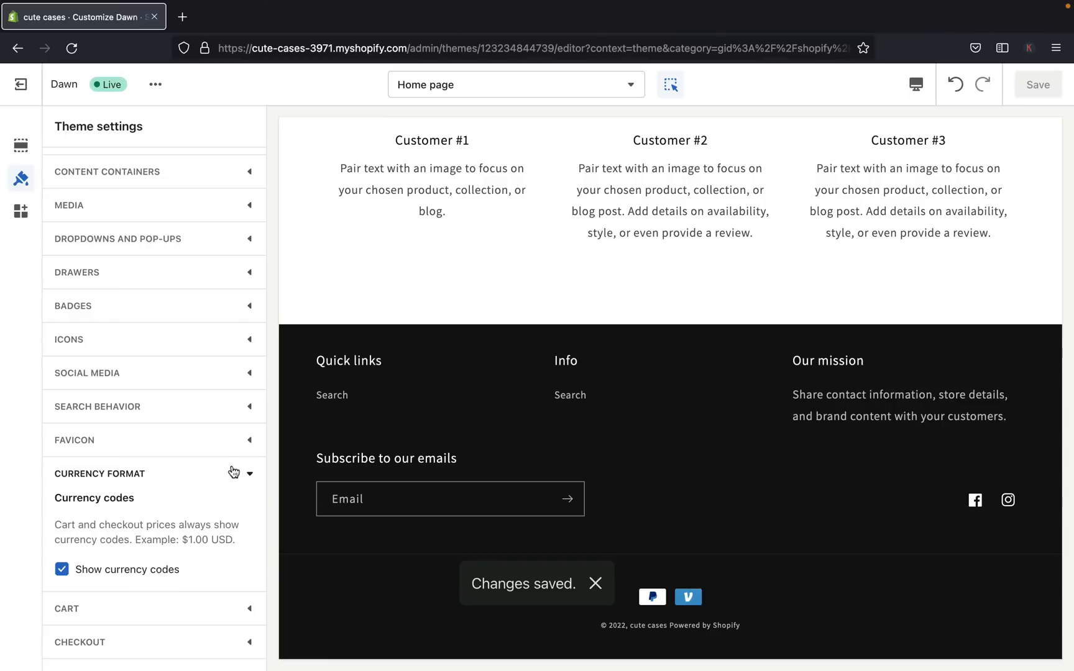
{"action": "left_click", "coordinate": [236, 472]}
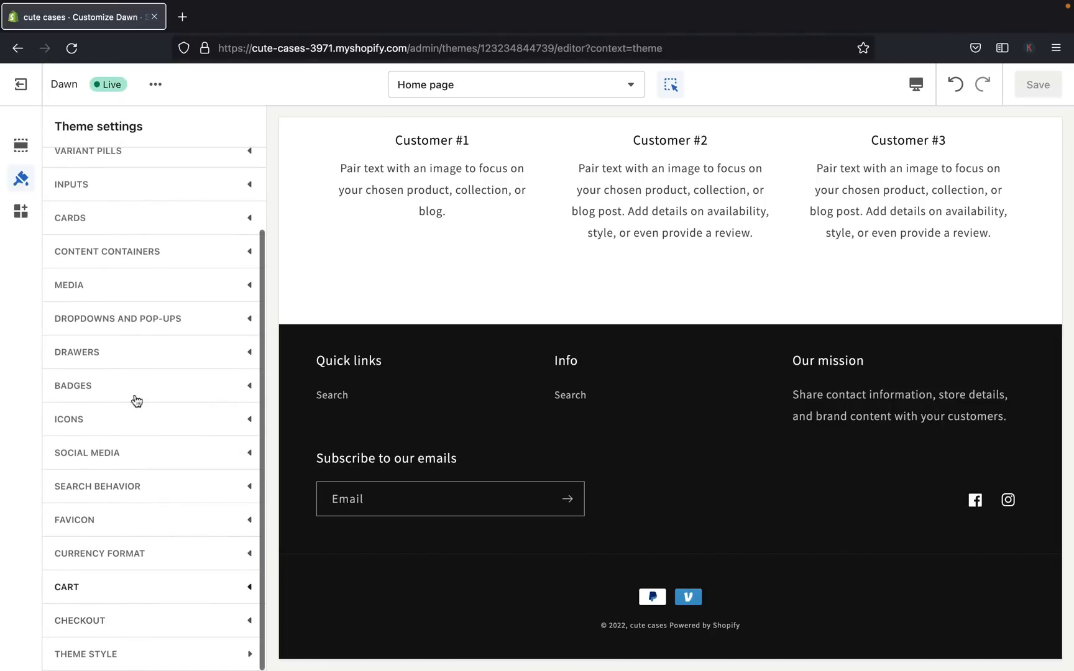
{"action": "scroll", "coordinate": [111, 363], "scroll_direction": "up", "scroll_amount": 5}
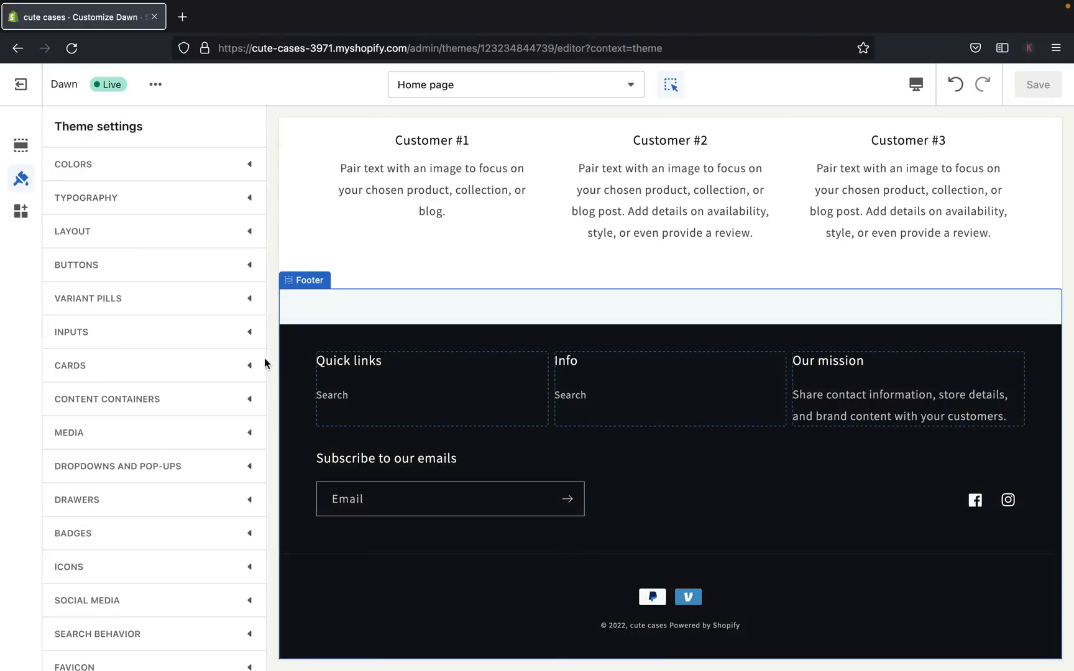
- Return to the home page sections and review the page preview from the header down to the footer
{"action": "left_click", "coordinate": [20, 145]}
{"action": "scroll", "coordinate": [517, 233], "scroll_direction": "up", "scroll_amount": 7}
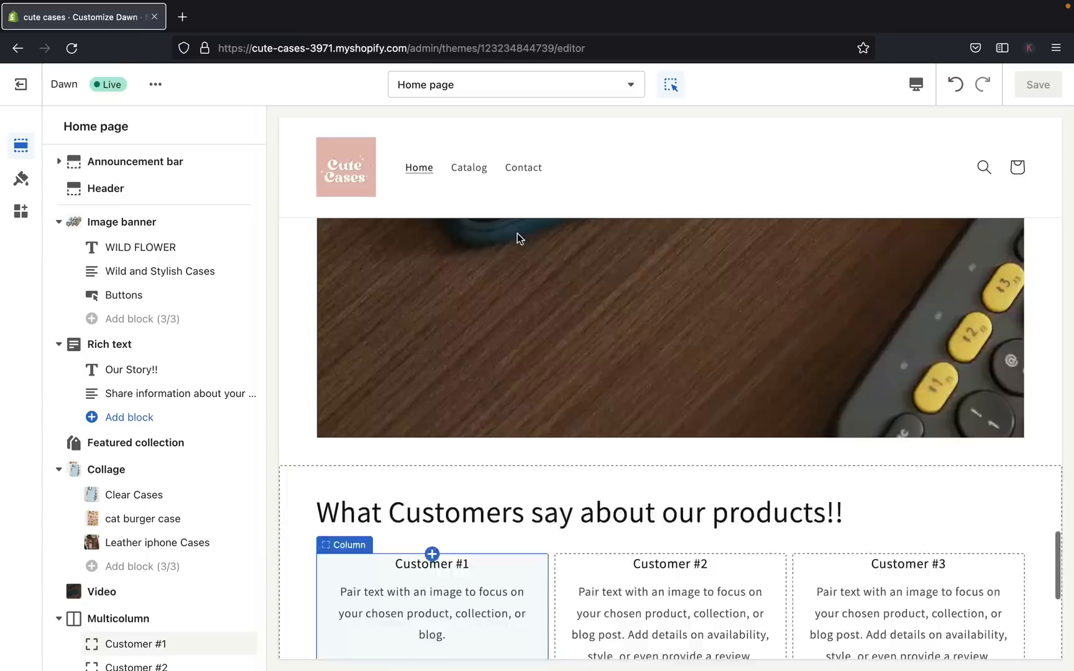
{"action": "scroll", "coordinate": [517, 233], "scroll_direction": "up", "scroll_amount": 10}
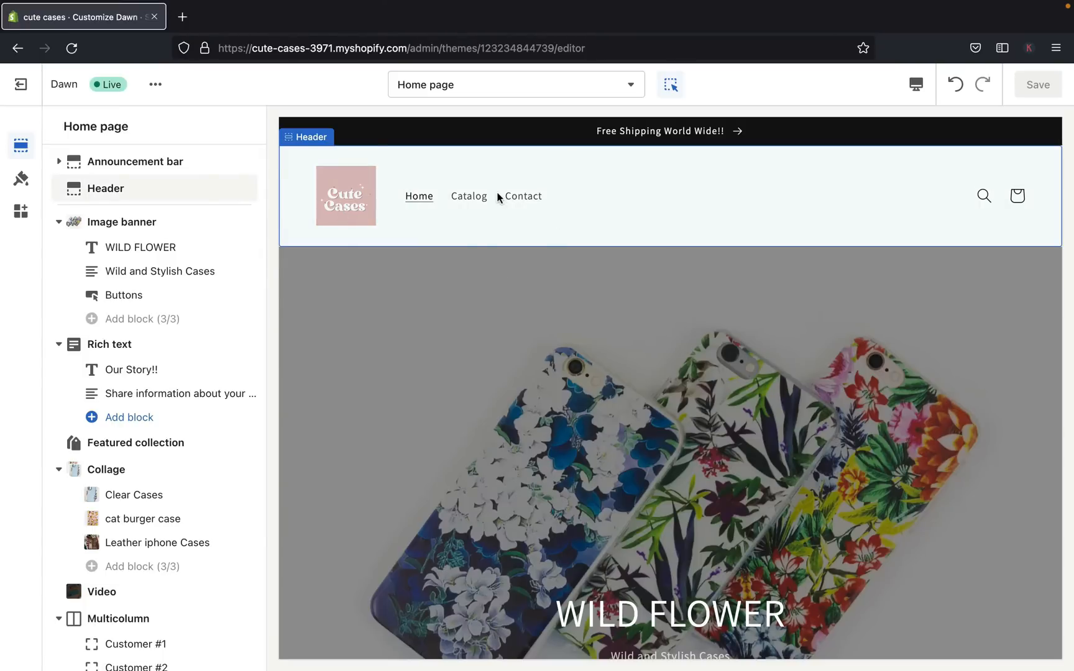
{"action": "scroll", "coordinate": [576, 502], "scroll_direction": "down", "scroll_amount": 20}
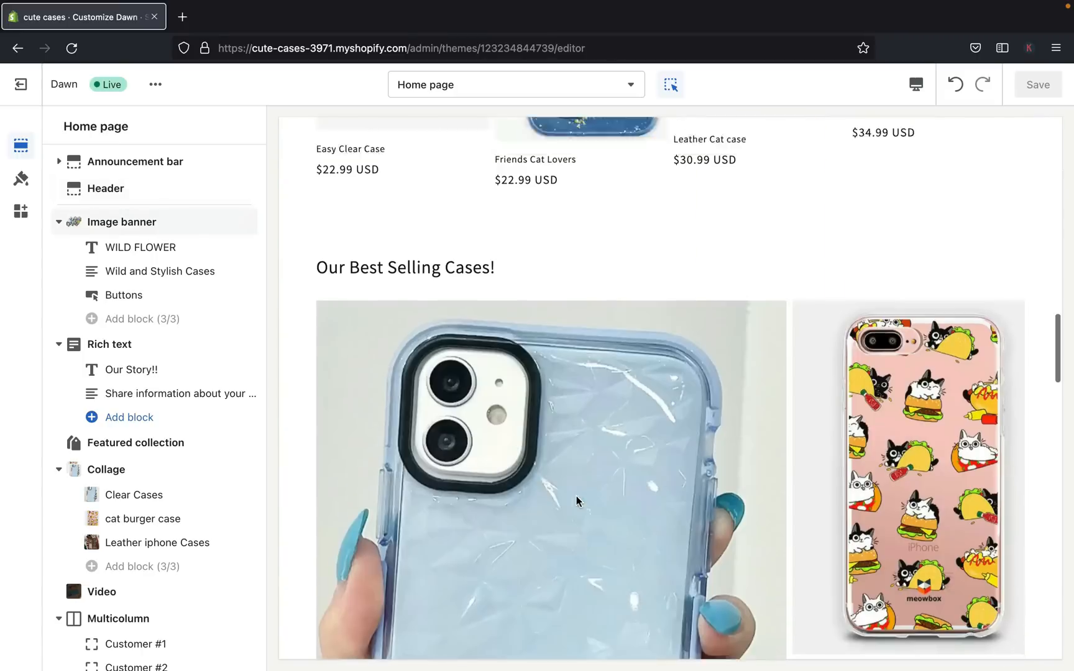
{"action": "scroll", "coordinate": [537, 585], "scroll_direction": "down", "scroll_amount": 7}
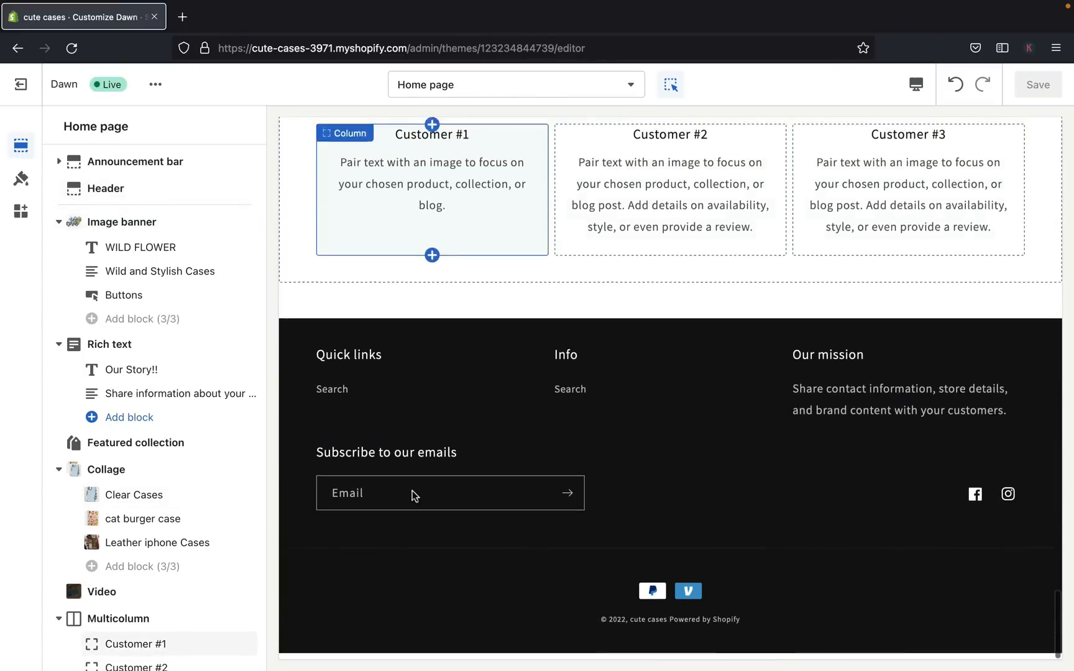
- Exit the theme editor and view the online store, checking its home page from header to footer
{"action": "left_click", "coordinate": [22, 88]}
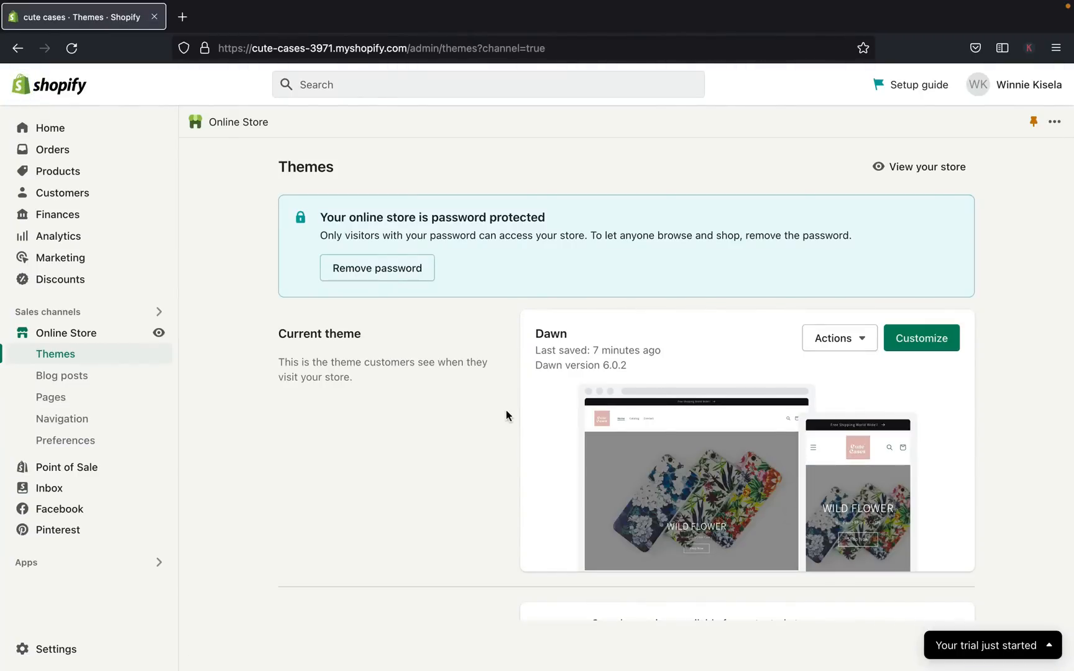
{"action": "left_click", "coordinate": [159, 333]}
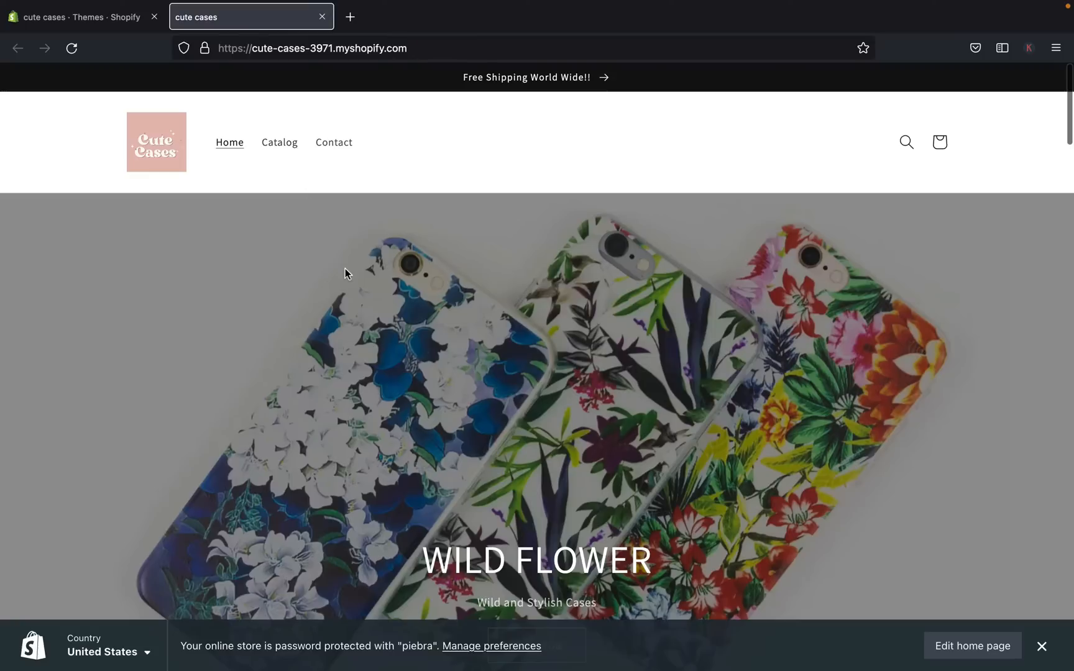
{"action": "scroll", "coordinate": [345, 268], "scroll_direction": "down", "scroll_amount": 1}
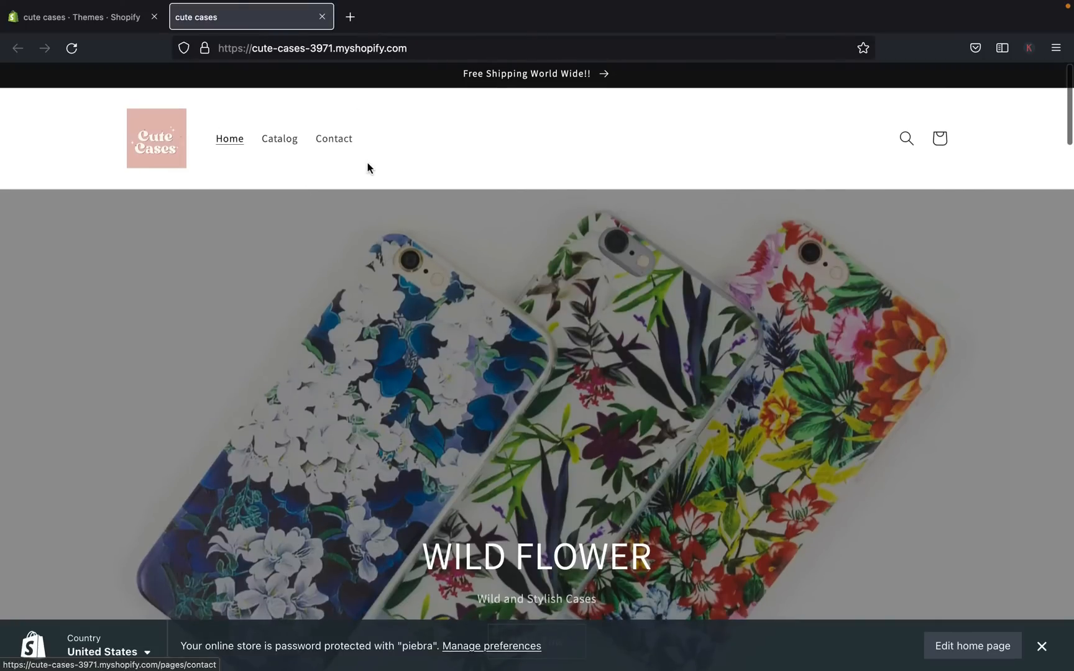
{"action": "scroll", "coordinate": [368, 163], "scroll_direction": "down", "scroll_amount": 20}
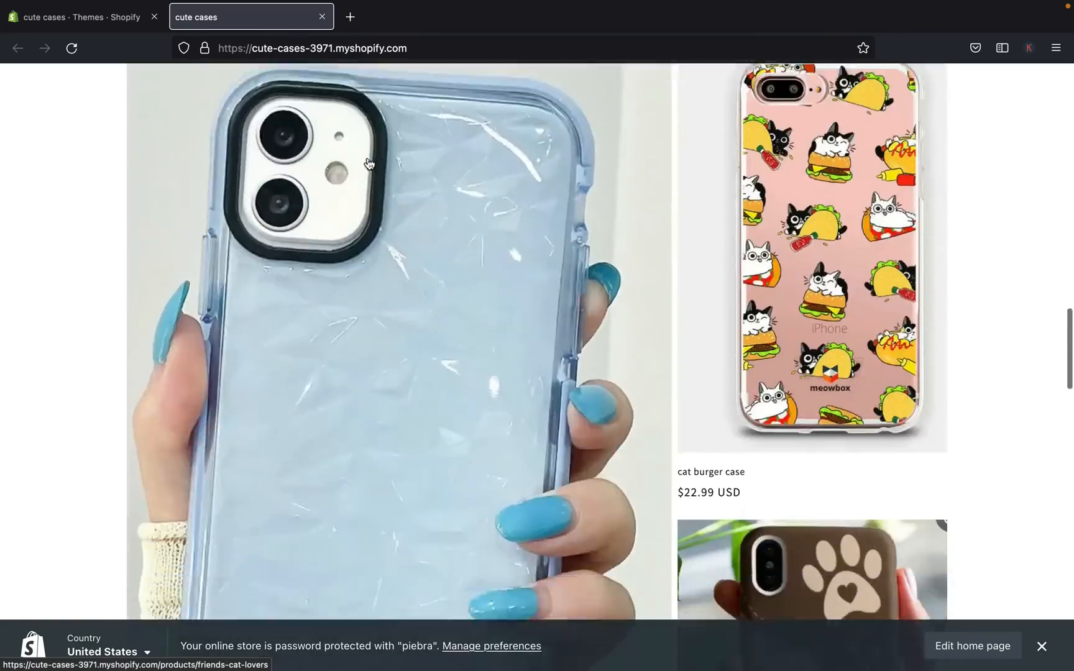
{"action": "scroll", "coordinate": [368, 163], "scroll_direction": "down", "scroll_amount": 10}
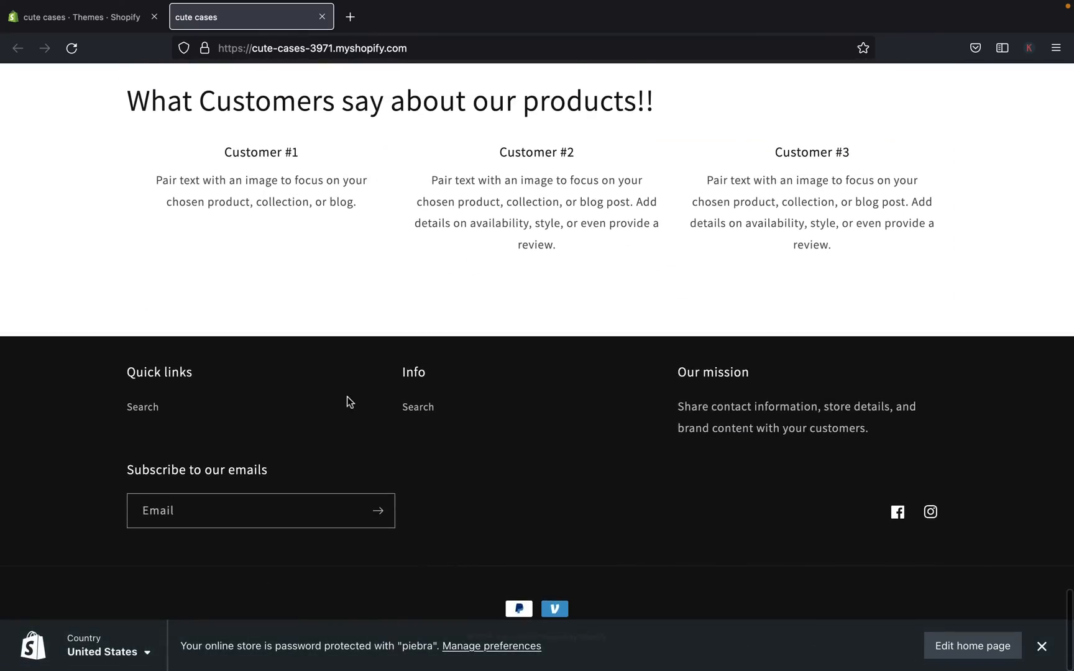
{"action": "scroll", "coordinate": [351, 402], "scroll_direction": "up", "scroll_amount": 20}
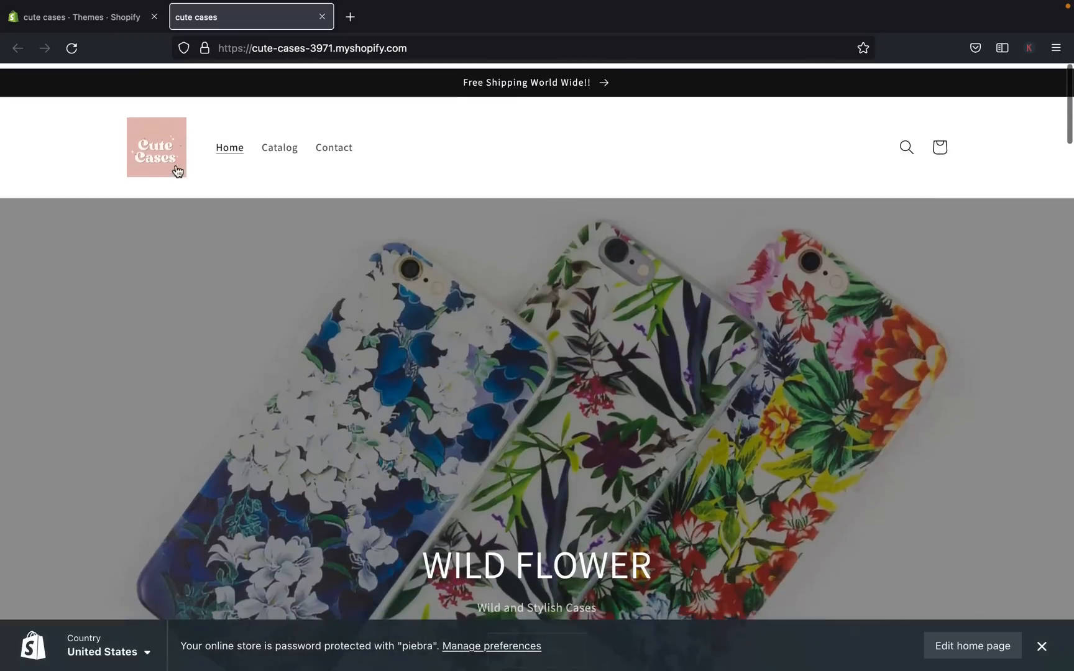
- Go back to the Shopify admin and open the Main menu from the Online Store navigation for editing
{"action": "left_click", "coordinate": [85, 16]}
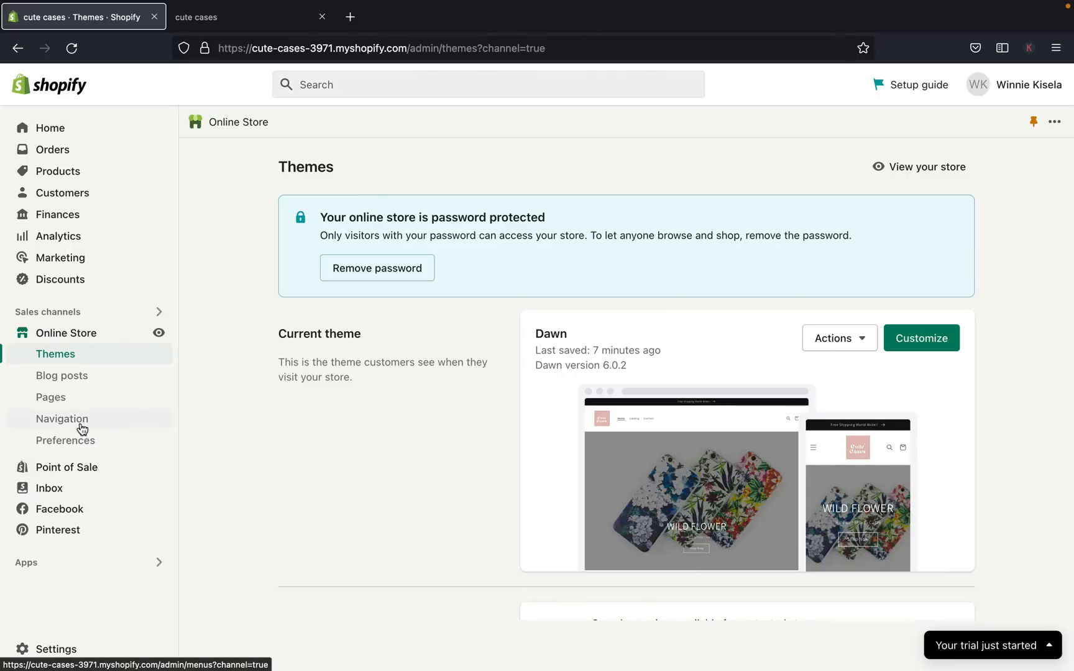
{"action": "left_click", "coordinate": [62, 419]}
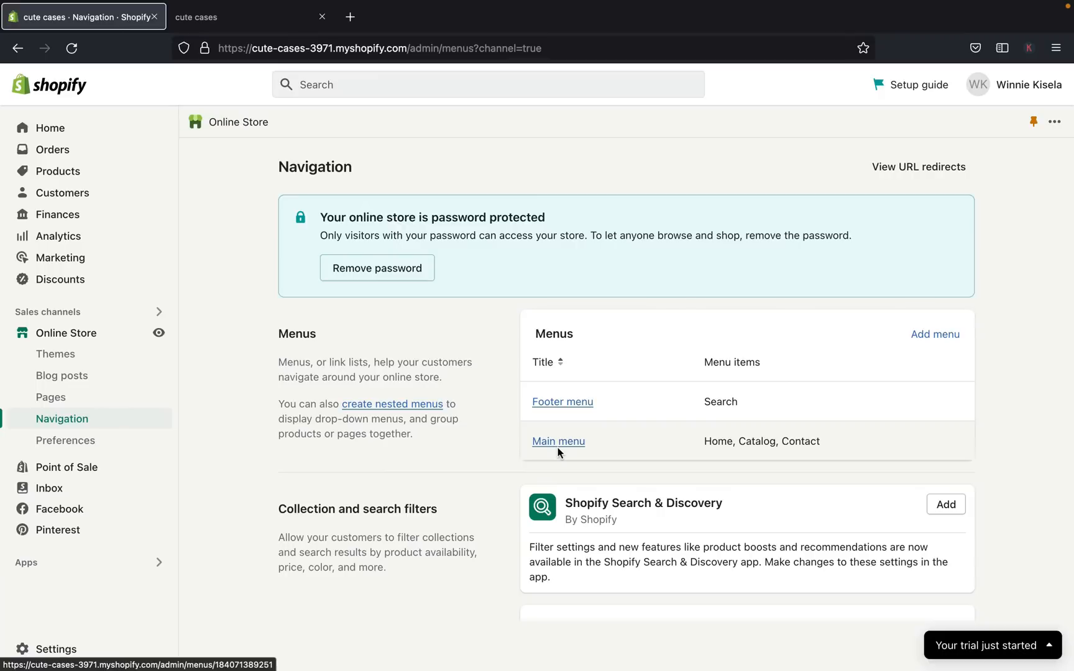
{"action": "left_click", "coordinate": [558, 443]}
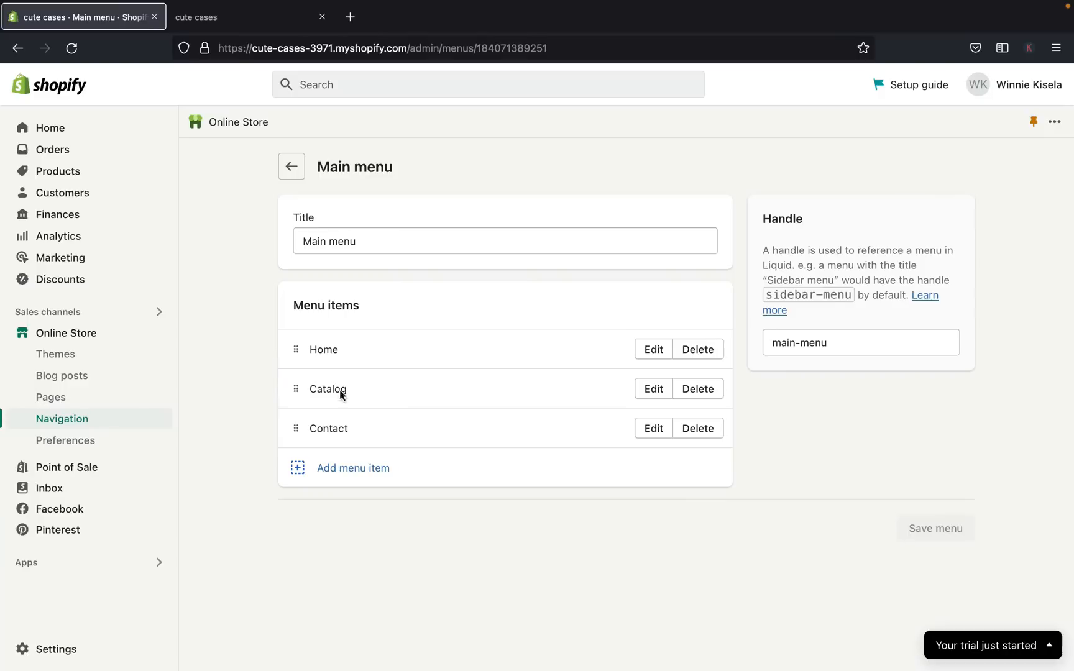
- Add a main menu item named Leather Phone Cases that links to the Leather iphone Cases collection
{"action": "left_click", "coordinate": [298, 470]}
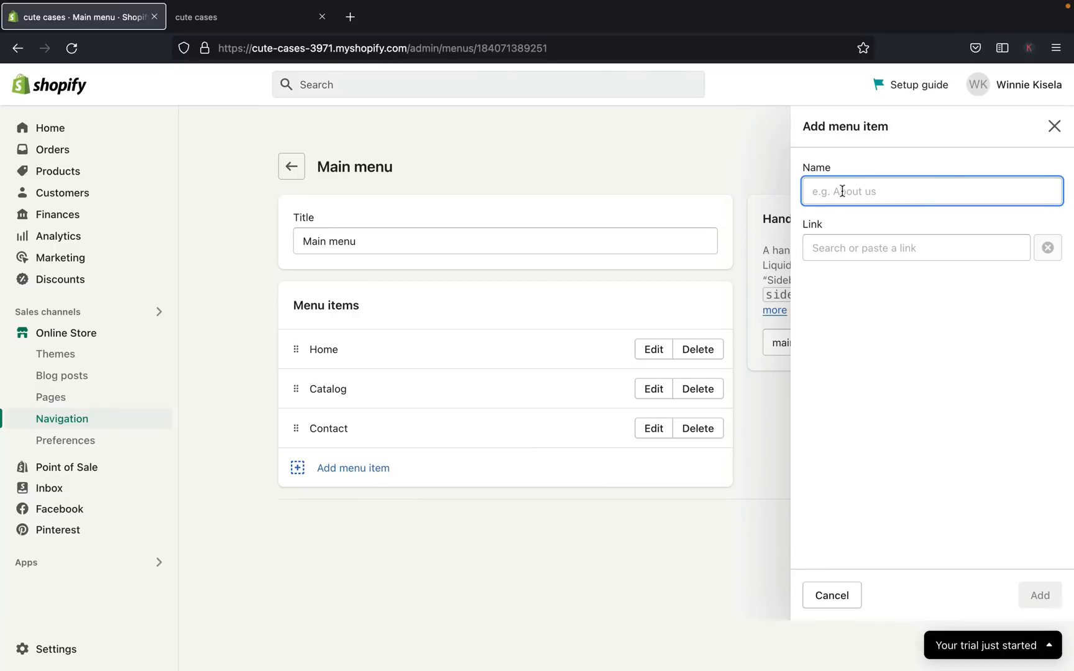
{"action": "type", "text": "Leather Phone Cases"}
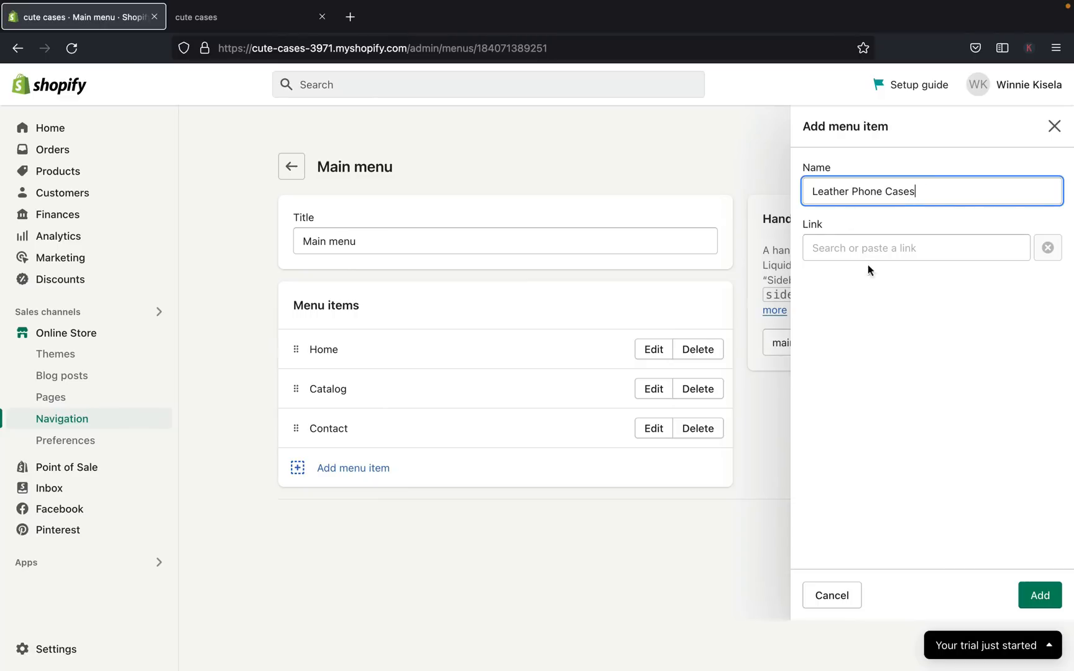
{"action": "left_click", "coordinate": [853, 243]}
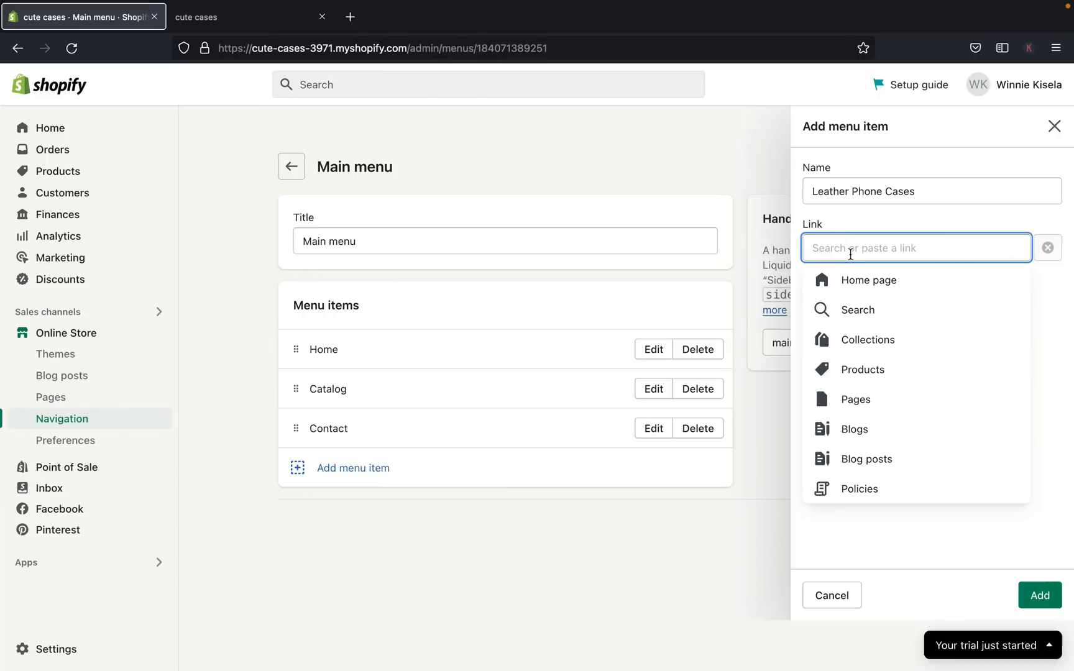
{"action": "left_click", "coordinate": [858, 345]}
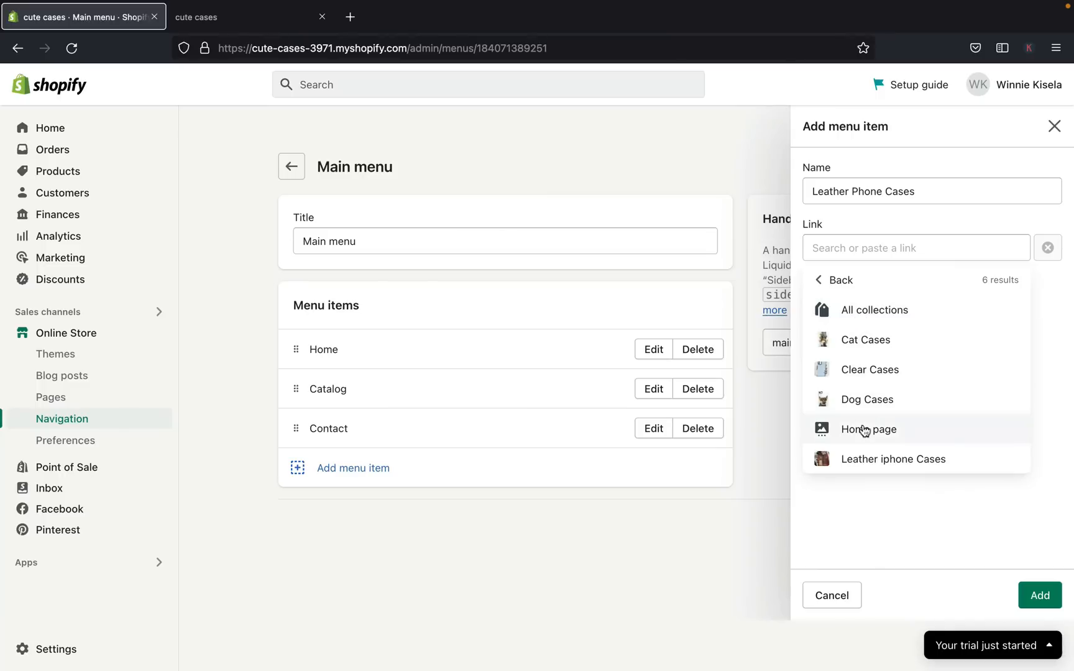
{"action": "left_click", "coordinate": [869, 460]}
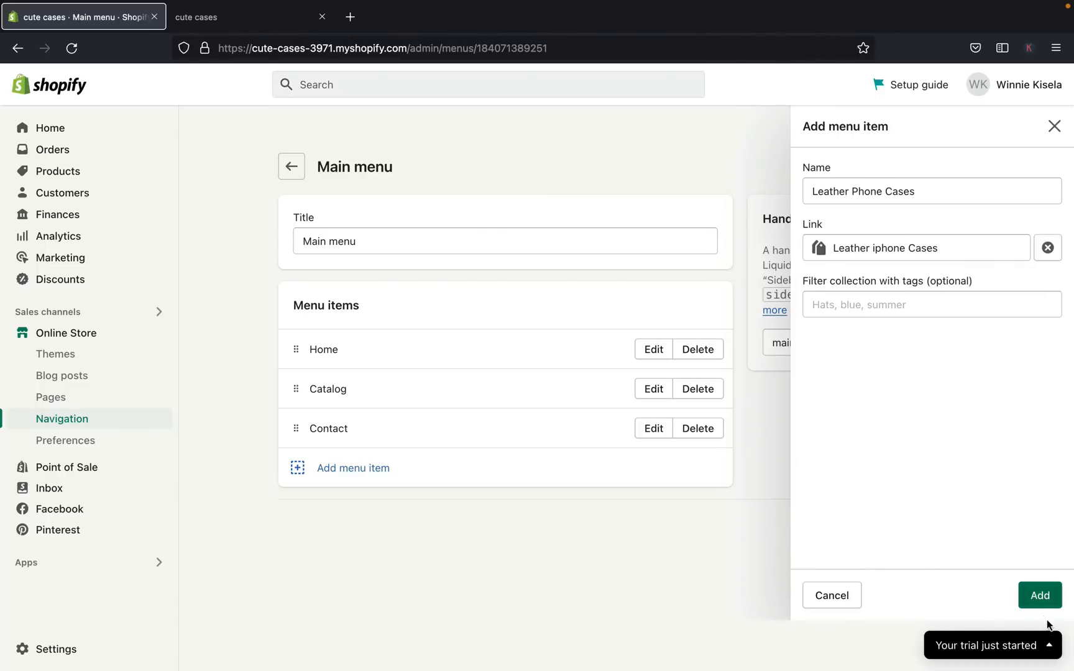
{"action": "left_click", "coordinate": [1042, 597]}
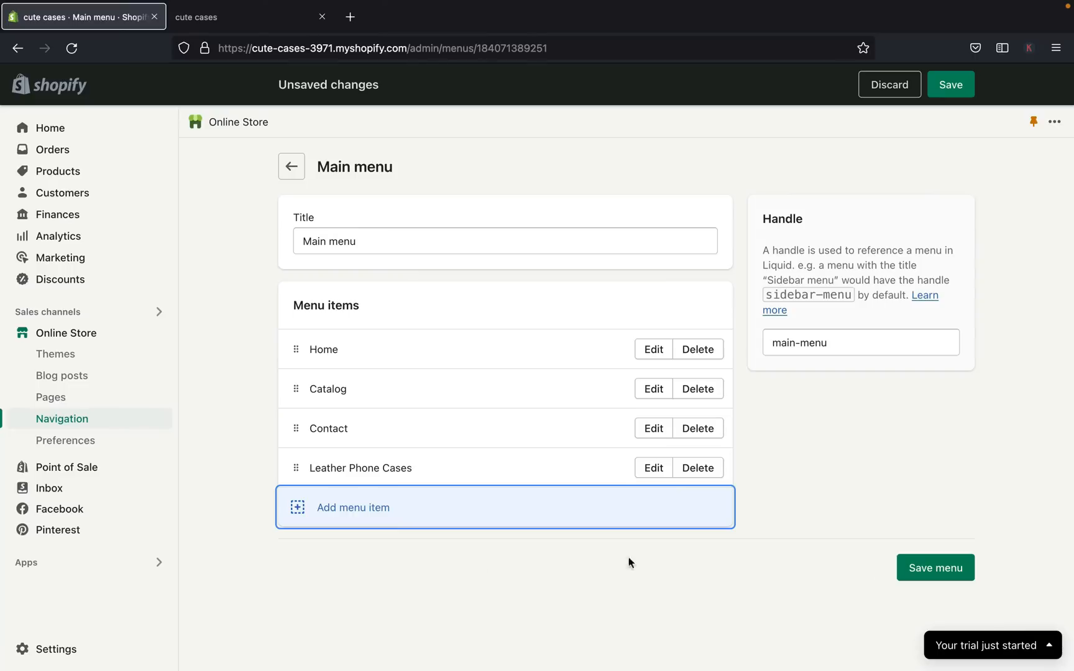
- Add a main menu item named Dog Prints Cases that links to the Dog Cases collection
{"action": "left_click", "coordinate": [300, 506]}
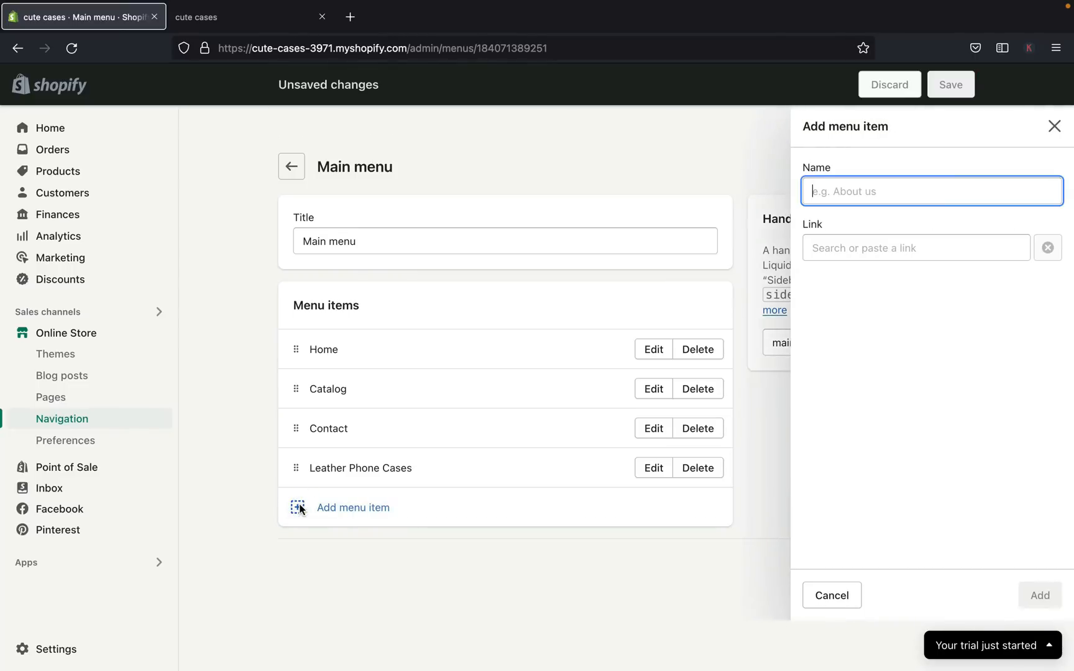
{"action": "type", "text": "Dog Prints Cases"}
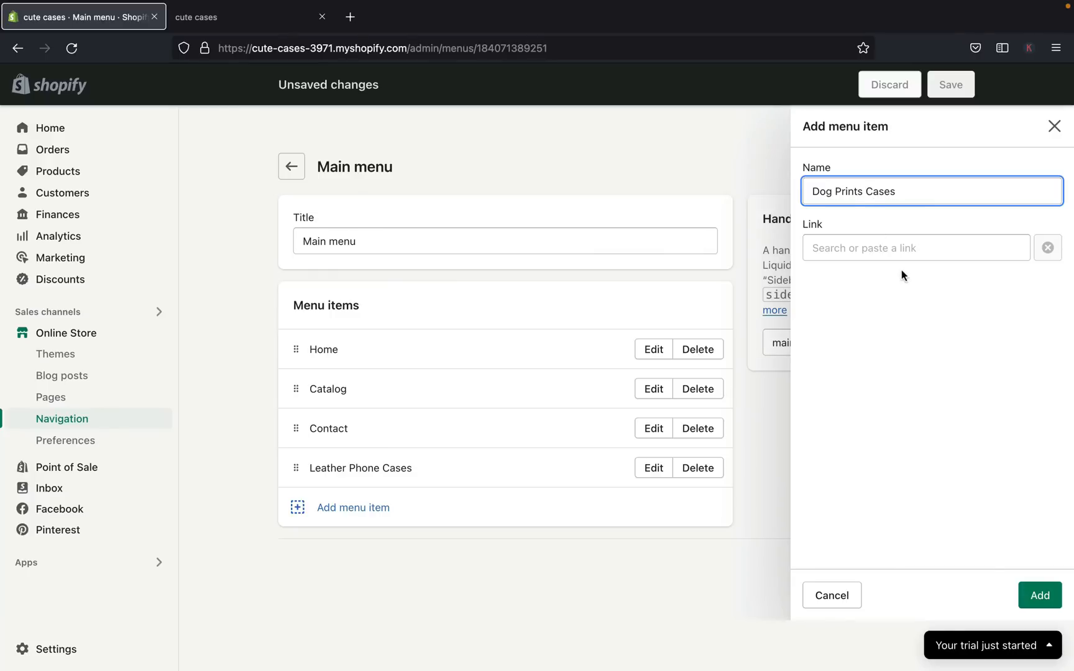
{"action": "left_click", "coordinate": [892, 244]}
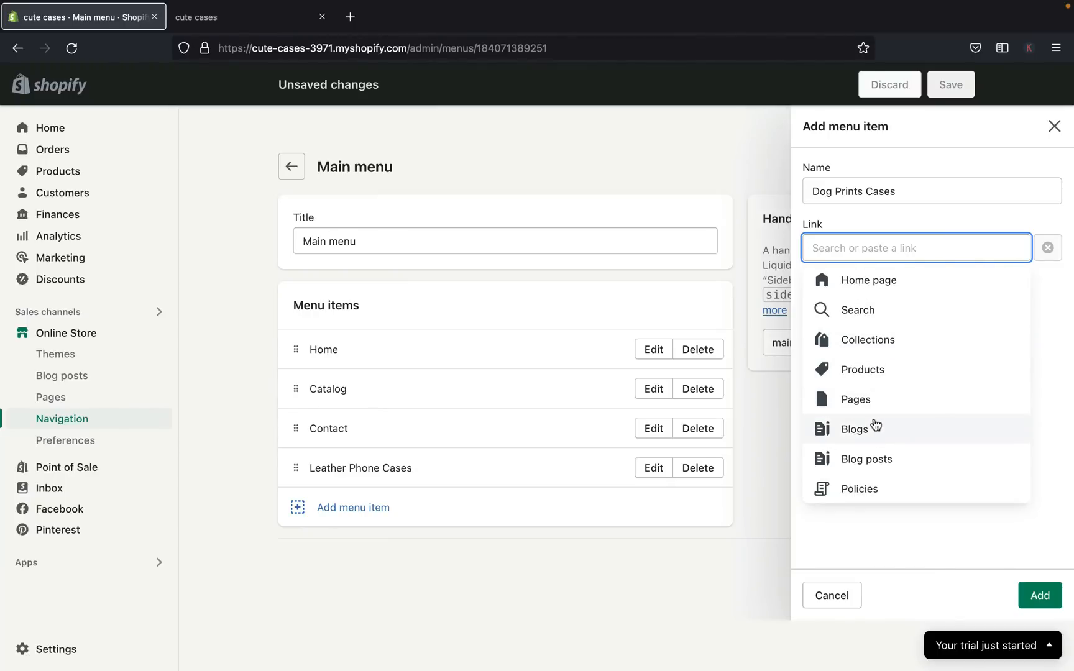
{"action": "left_click", "coordinate": [864, 342]}
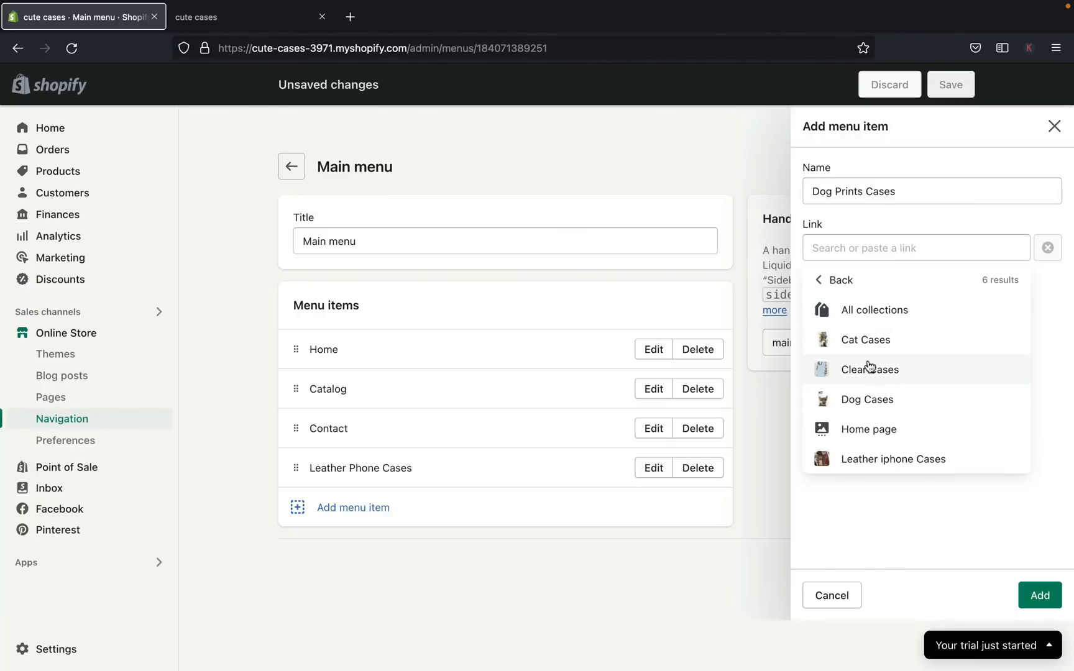
{"action": "left_click", "coordinate": [871, 398]}
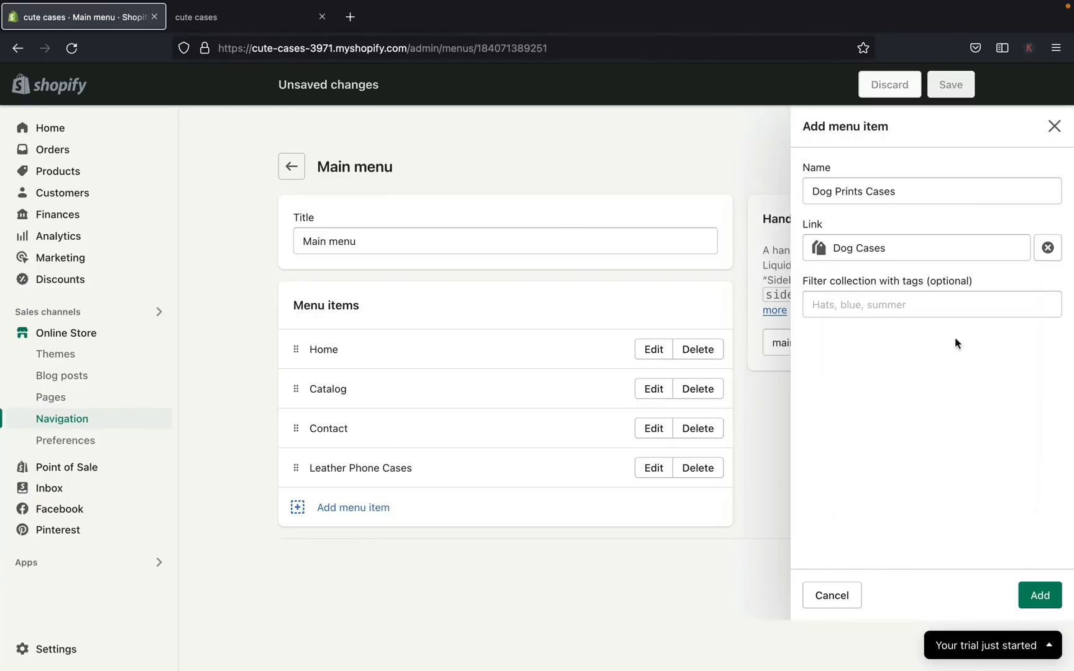
{"action": "left_click", "coordinate": [1041, 597]}
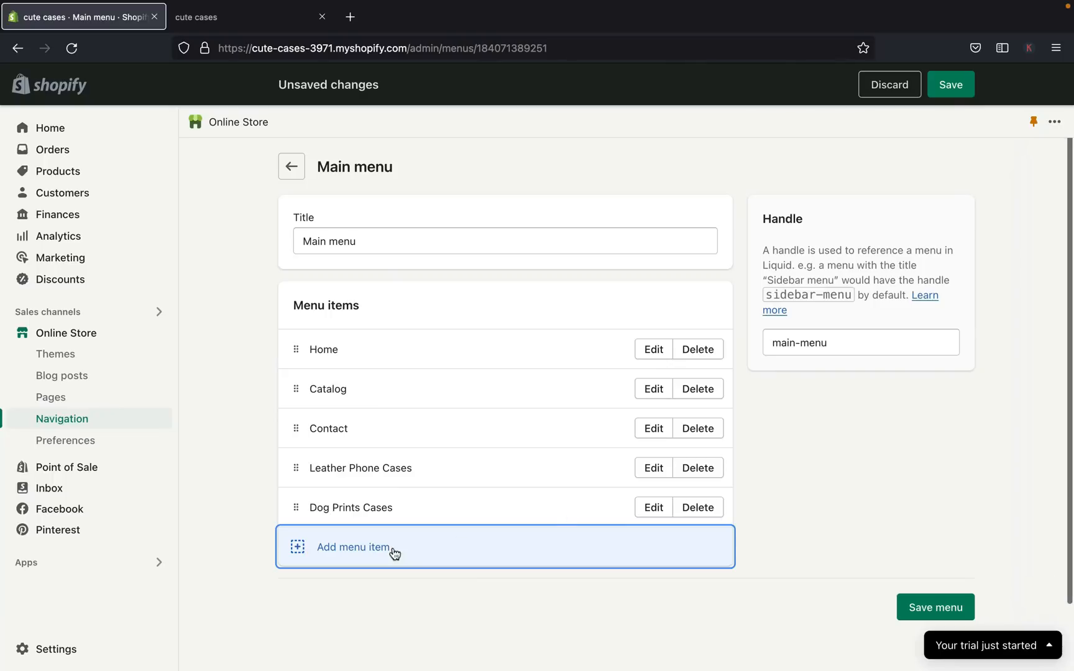
- Add a main menu item named Clear Phone Cases that links to the Clear Cases collection
{"action": "left_click", "coordinate": [378, 549]}
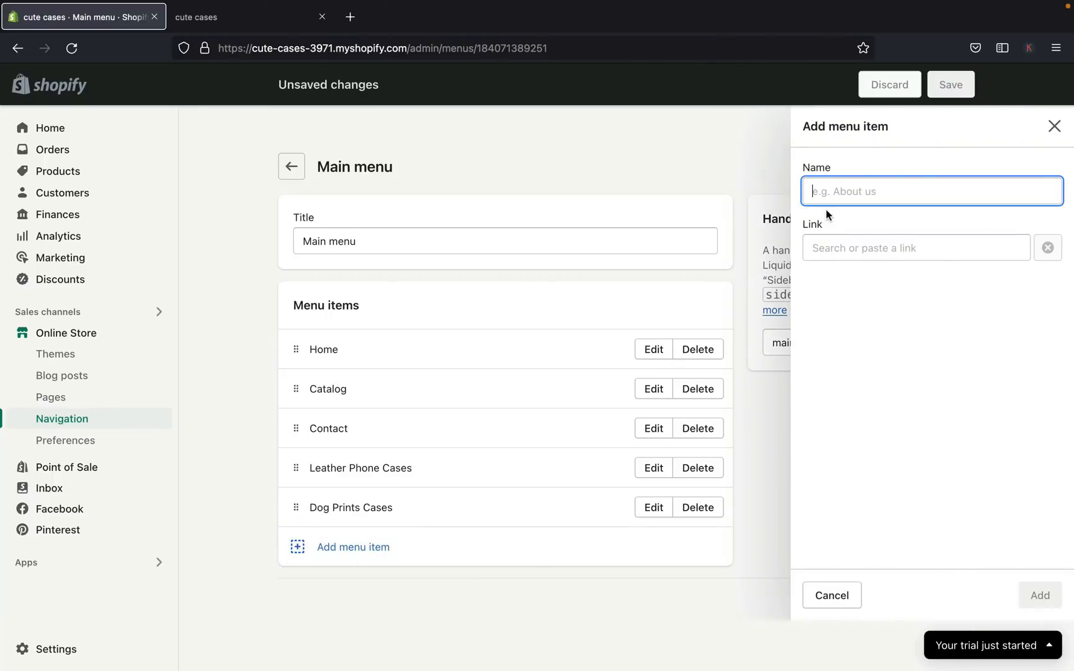
{"action": "type", "text": "Clear Phone Cases"}
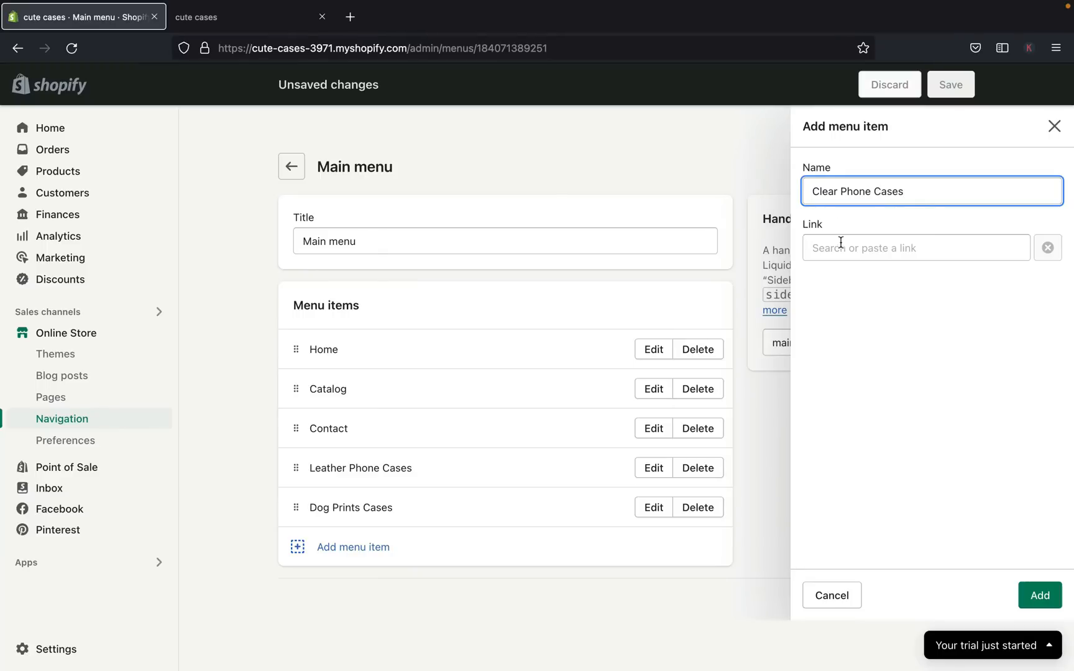
{"action": "left_click", "coordinate": [840, 242]}
{"action": "left_click", "coordinate": [857, 341]}
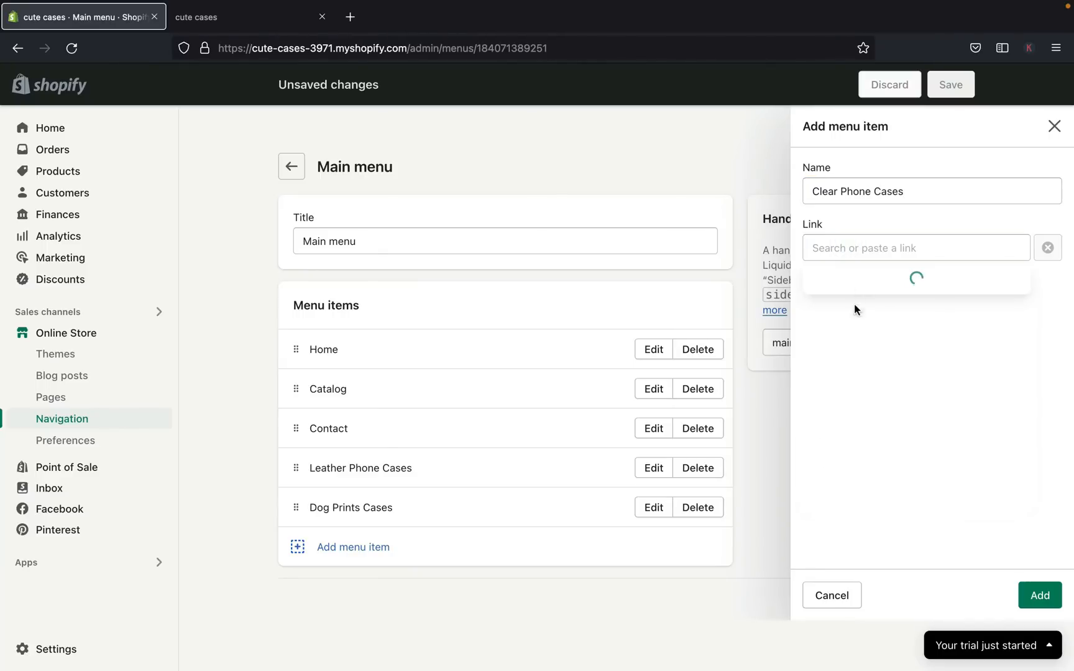
{"action": "left_click", "coordinate": [857, 370]}
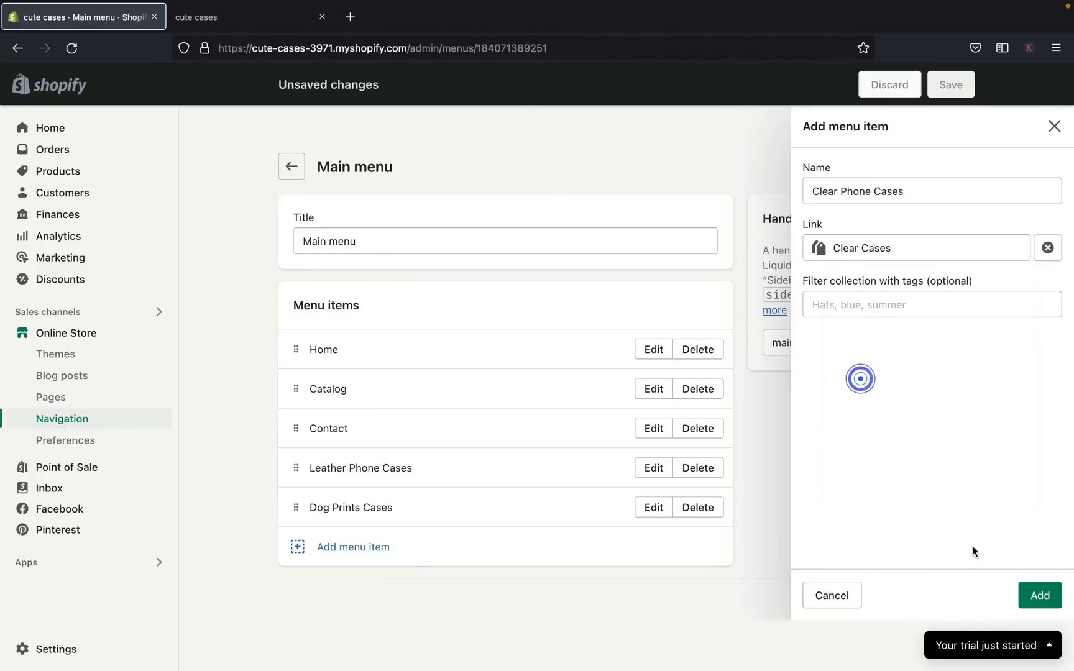
{"action": "left_click", "coordinate": [1036, 593]}
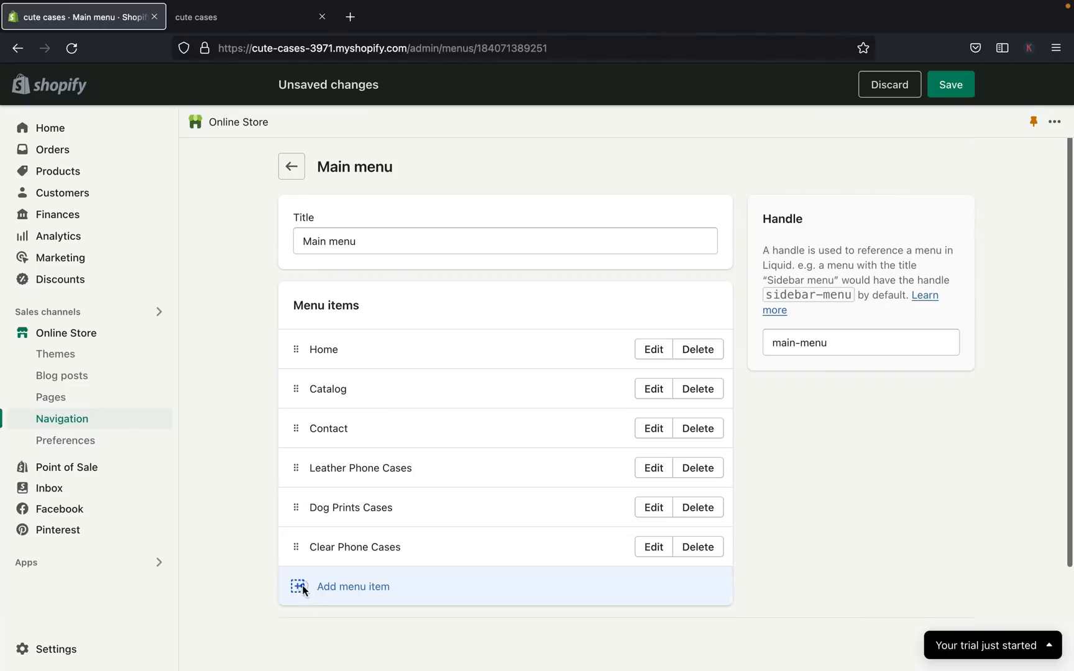
- Add a main menu item named Cat Phone Cases that links to the Cat Cases collection, and save the menu
{"action": "left_click", "coordinate": [315, 585]}
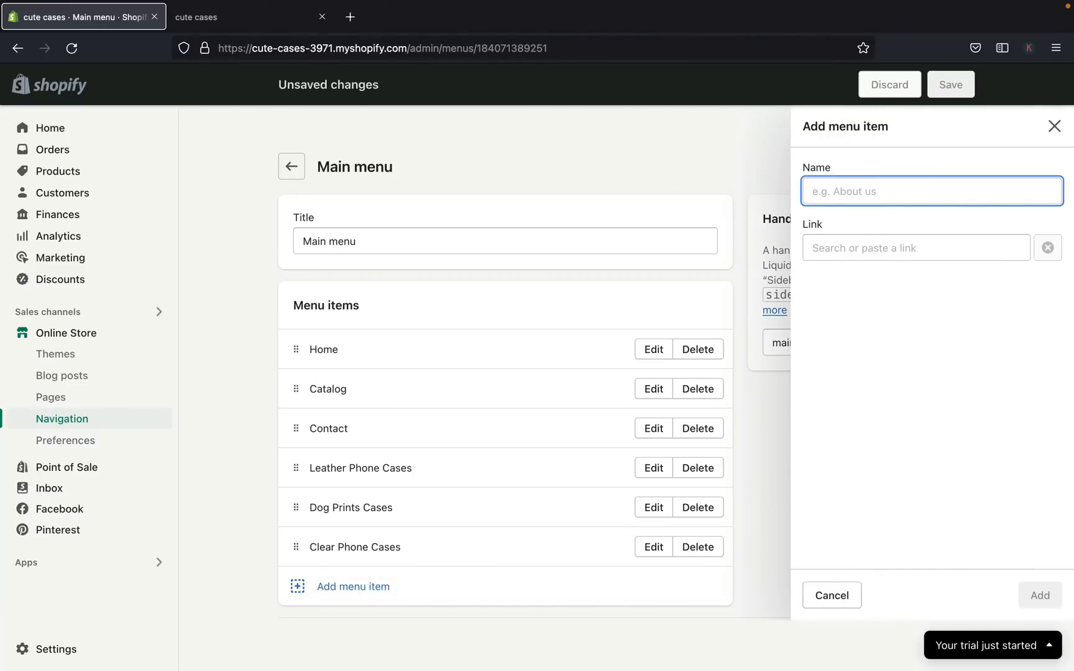
{"action": "type", "text": "Cat Phone Cases"}
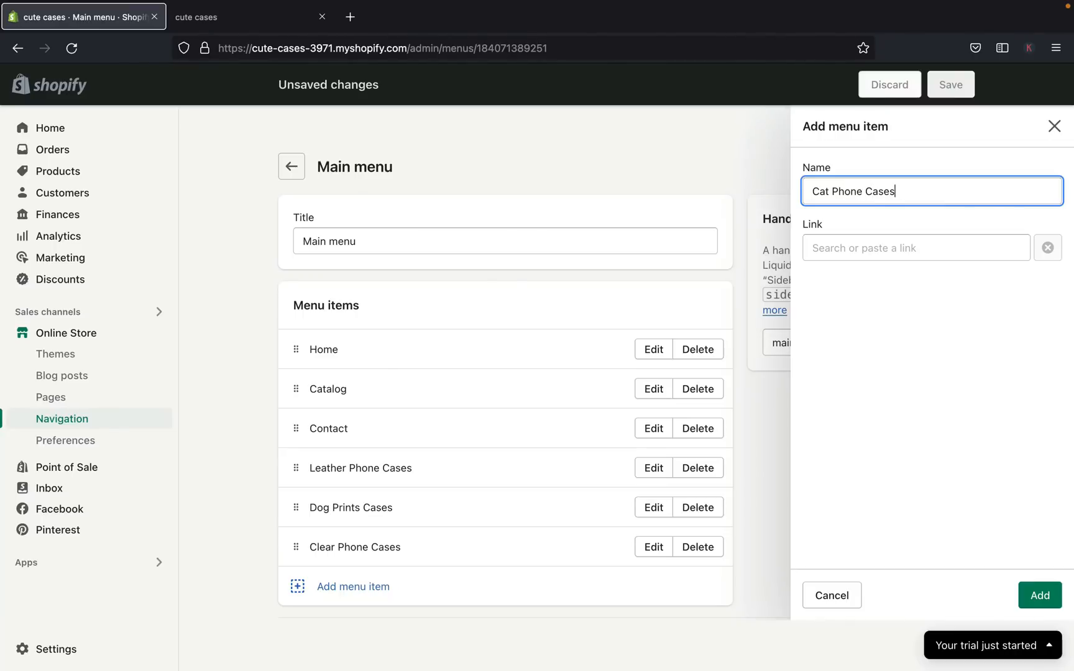
{"action": "left_click", "coordinate": [817, 247]}
{"action": "left_click", "coordinate": [833, 339]}
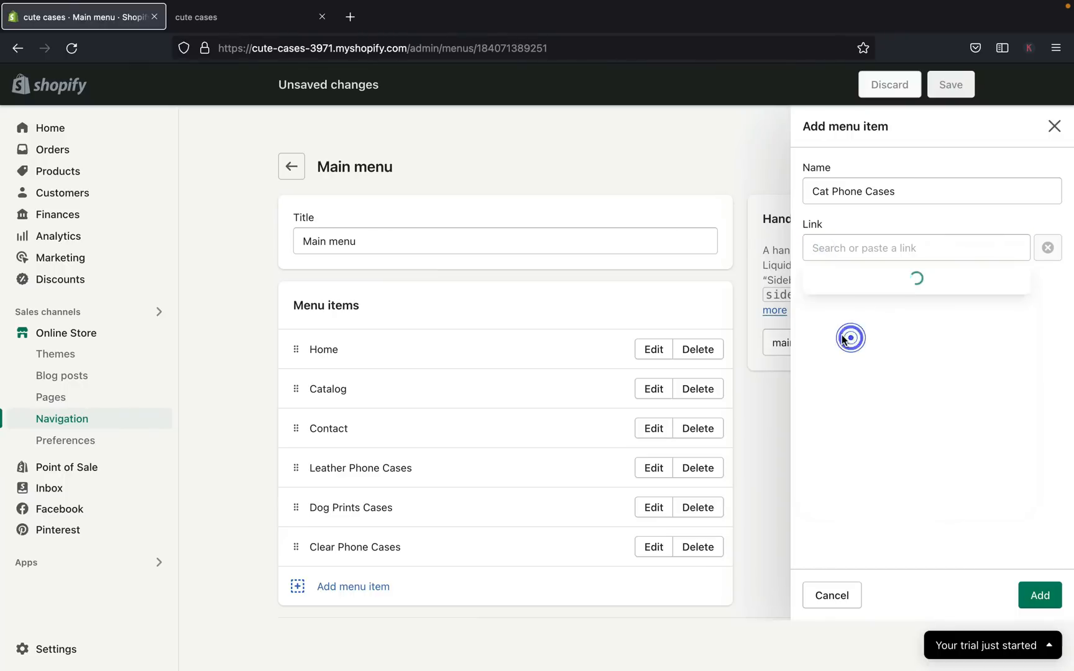
{"action": "left_click", "coordinate": [864, 340]}
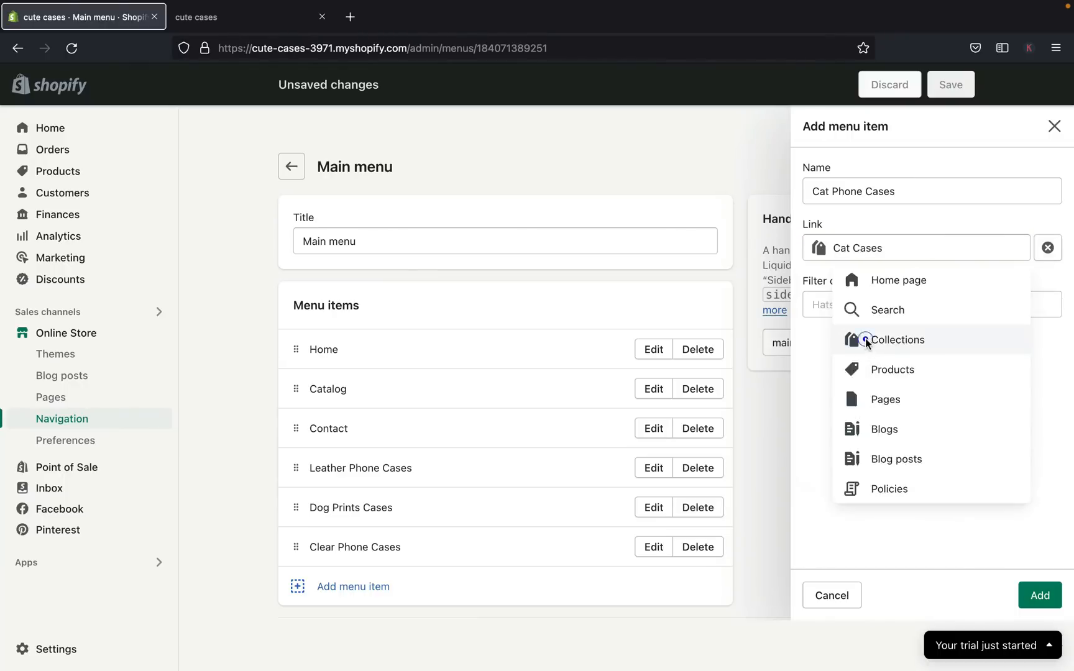
{"action": "left_click", "coordinate": [1026, 587]}
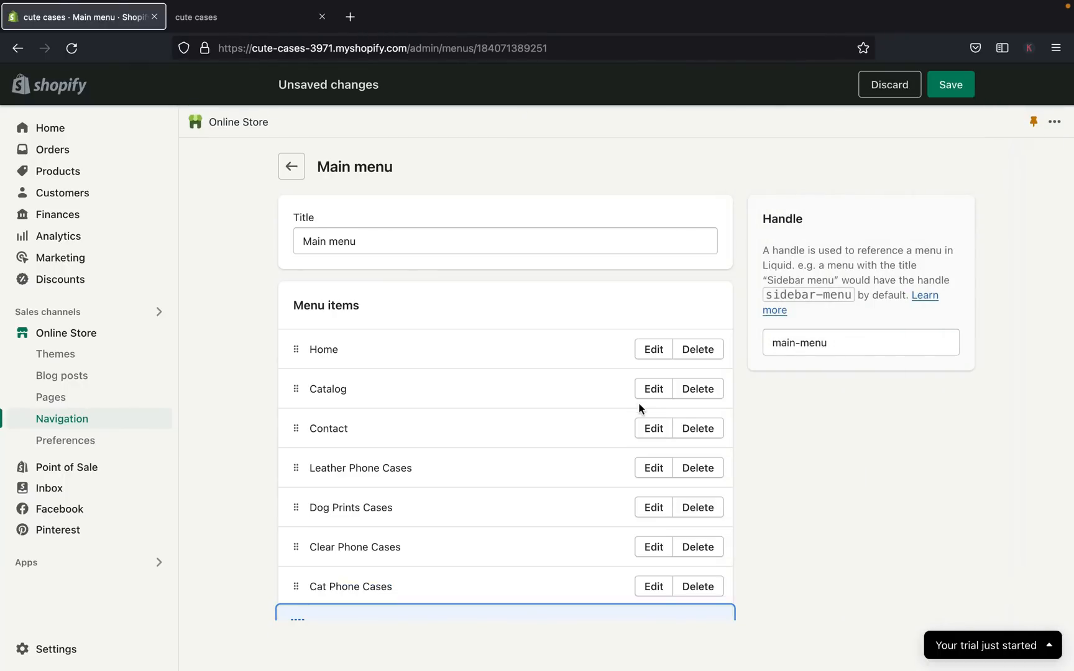
{"action": "scroll", "coordinate": [594, 423], "scroll_direction": "down", "scroll_amount": 3}
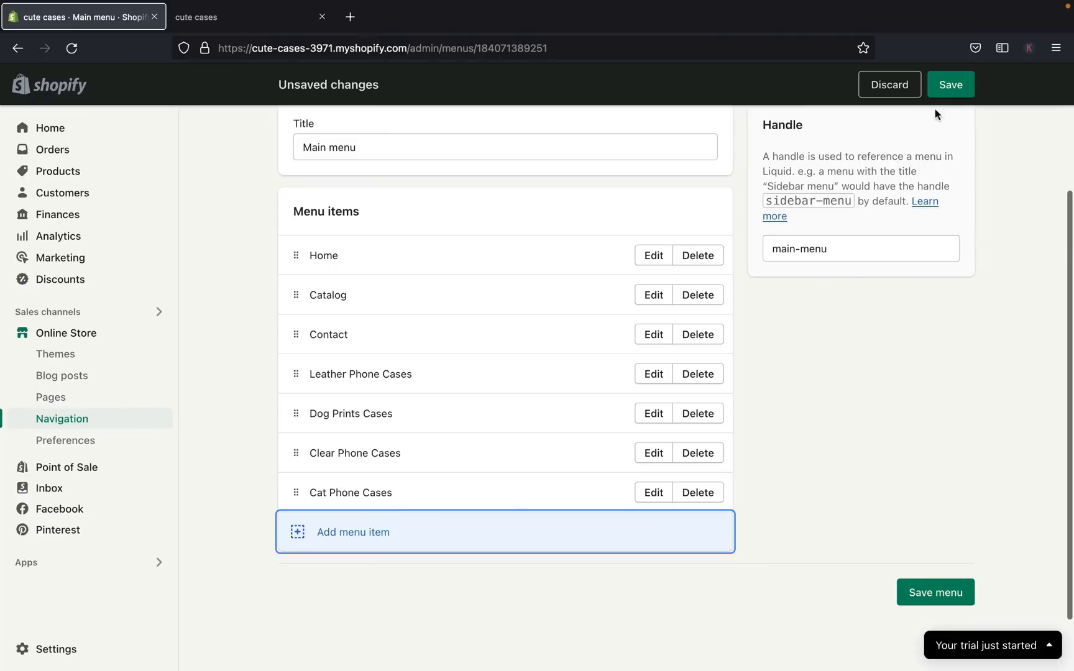
{"action": "left_click", "coordinate": [949, 86]}
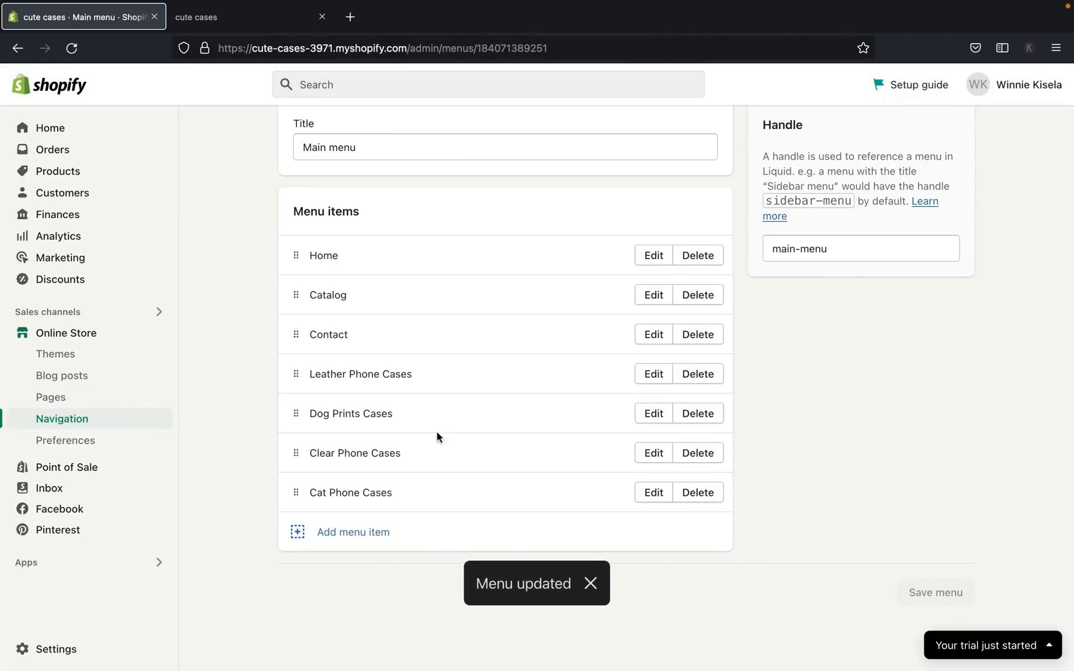
- Reload the cute cases storefront and look over its header menu and home page
{"action": "left_click", "coordinate": [232, 18]}
{"action": "left_click", "coordinate": [72, 48]}
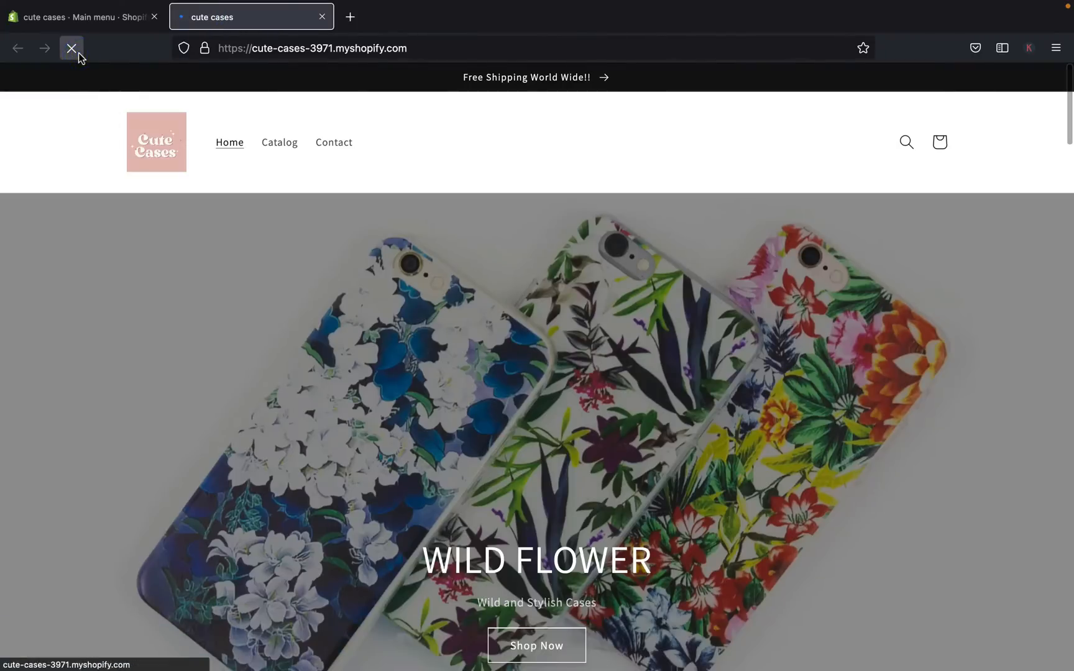
{"action": "left_click", "coordinate": [72, 48]}
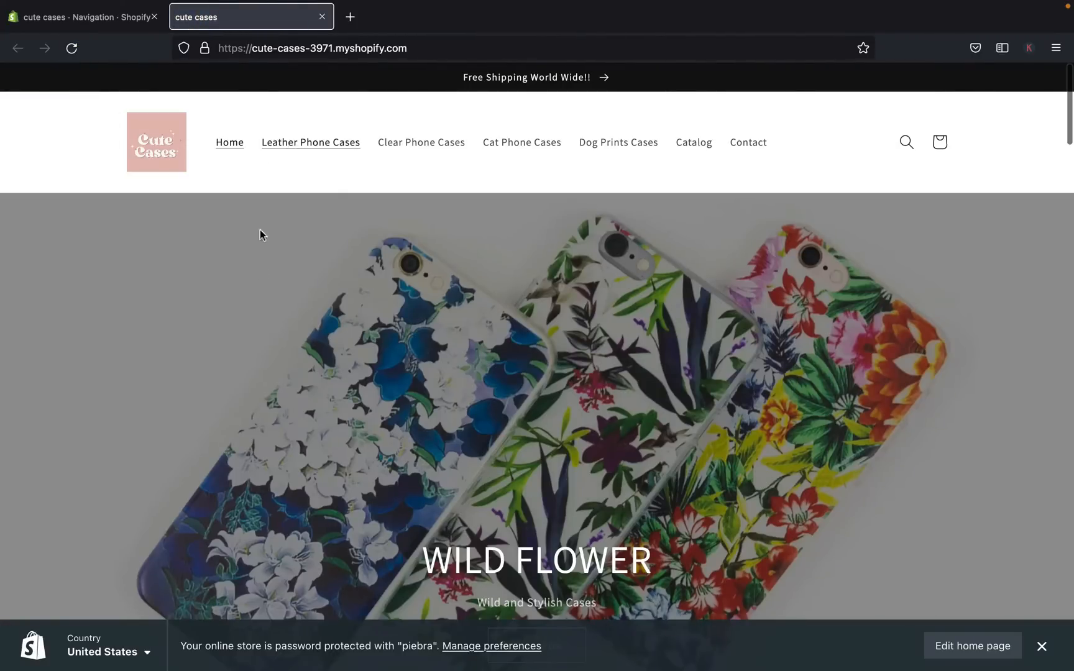
{"action": "left_click", "coordinate": [231, 150]}
{"action": "scroll", "coordinate": [282, 367], "scroll_direction": "down", "scroll_amount": 10}
{"action": "scroll", "coordinate": [284, 370], "scroll_direction": "down", "scroll_amount": 5}
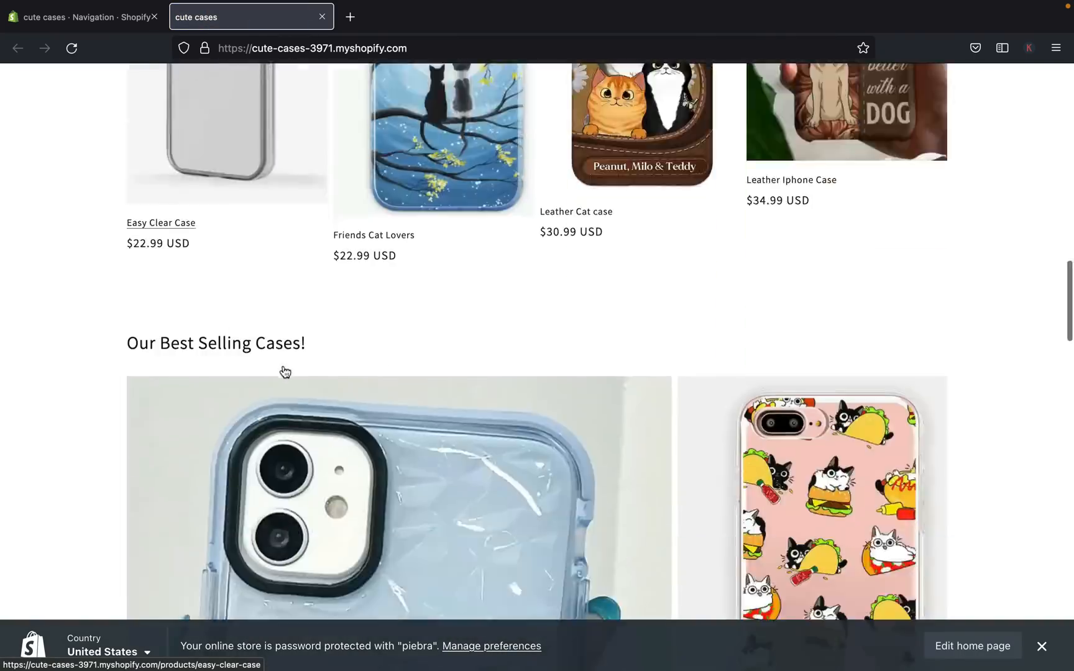
{"action": "scroll", "coordinate": [284, 368], "scroll_direction": "up", "scroll_amount": 15}
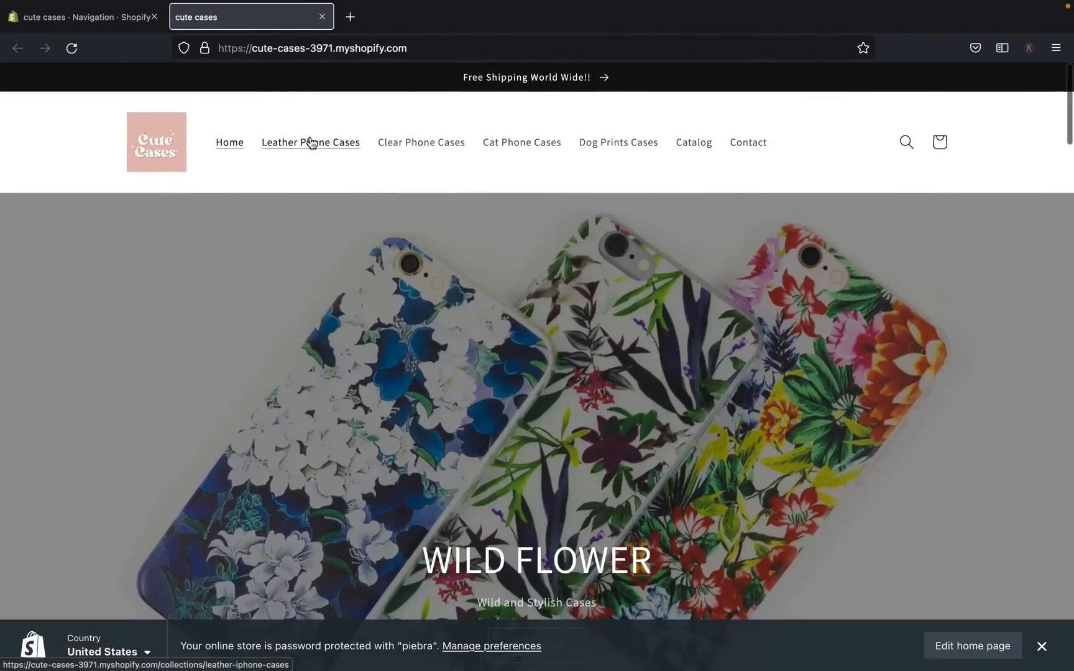
- Check the products on the storefront's Leather Phone Cases and Clear Phone Cases pages through the header menu
{"action": "left_click", "coordinate": [309, 142]}
{"action": "scroll", "coordinate": [402, 442], "scroll_direction": "down", "scroll_amount": 2}
{"action": "scroll", "coordinate": [403, 443], "scroll_direction": "down", "scroll_amount": 5}
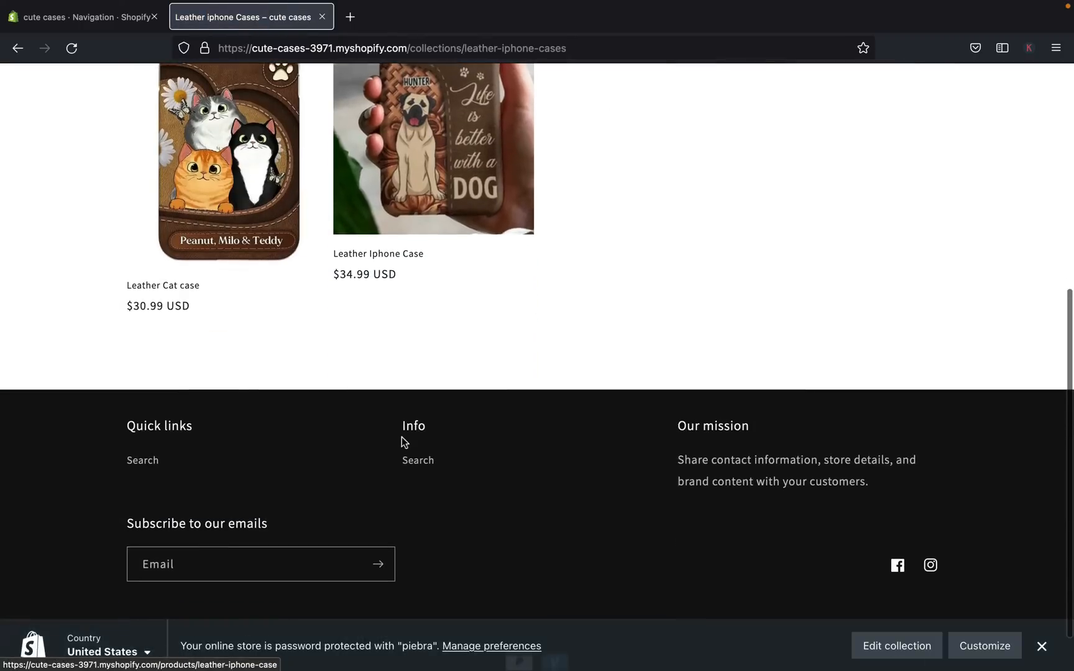
{"action": "scroll", "coordinate": [403, 442], "scroll_direction": "up", "scroll_amount": 8}
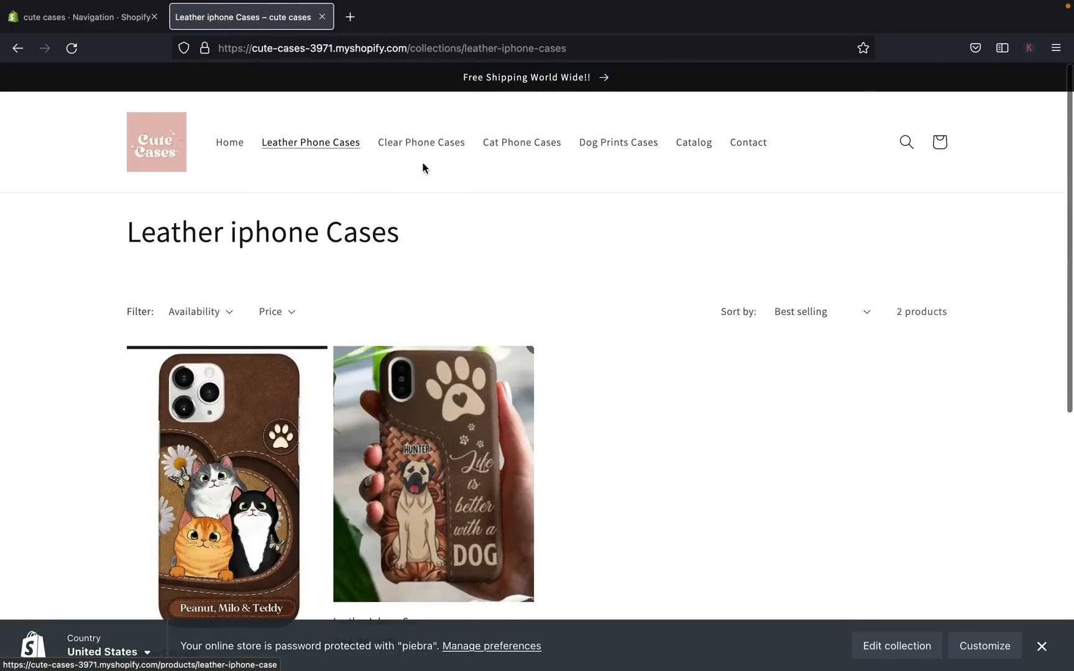
{"action": "left_click", "coordinate": [421, 143]}
{"action": "scroll", "coordinate": [390, 351], "scroll_direction": "down", "scroll_amount": 4}
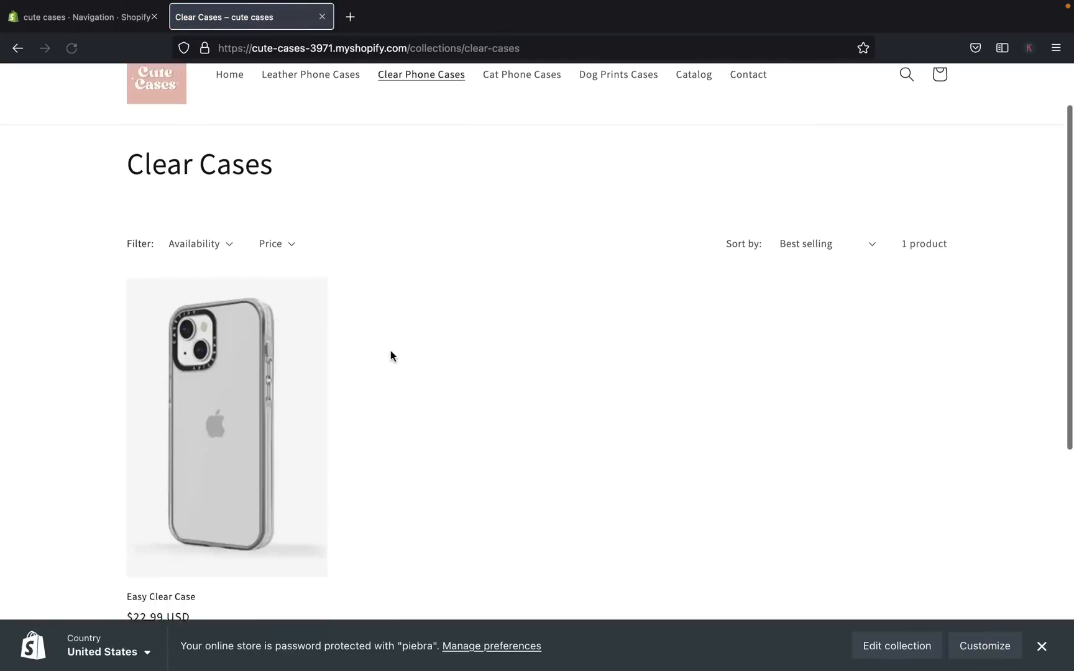
{"action": "scroll", "coordinate": [391, 351], "scroll_direction": "up", "scroll_amount": 5}
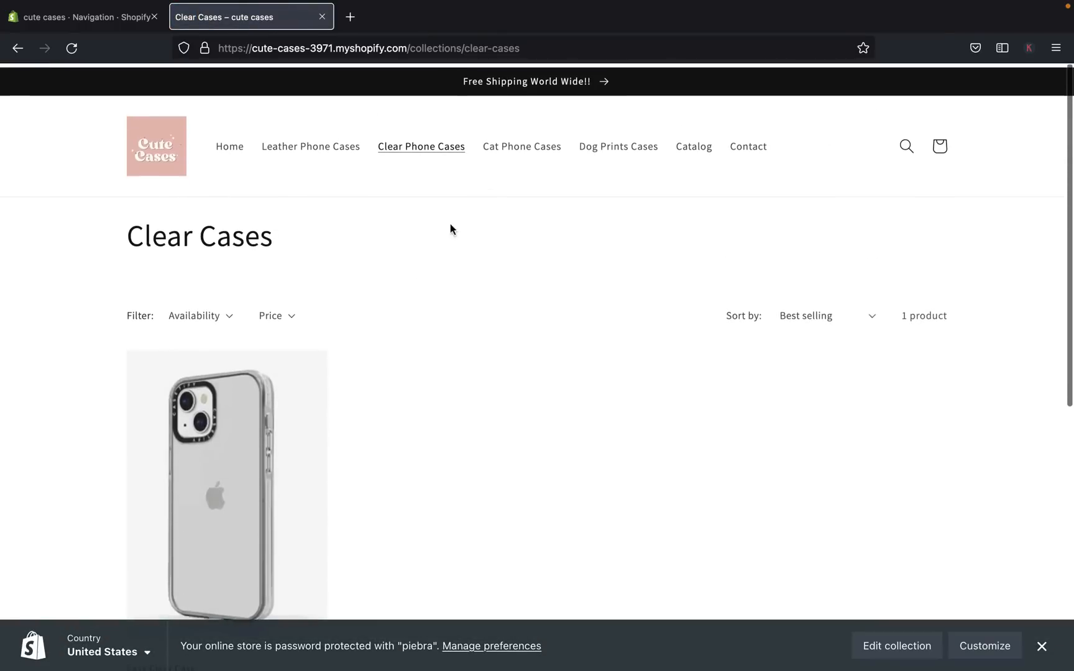
- Check the products on the storefront's Cat Phone Cases and Dog Prints Cases pages through the header menu
{"action": "left_click", "coordinate": [522, 144]}
{"action": "scroll", "coordinate": [499, 371], "scroll_direction": "down", "scroll_amount": 2}
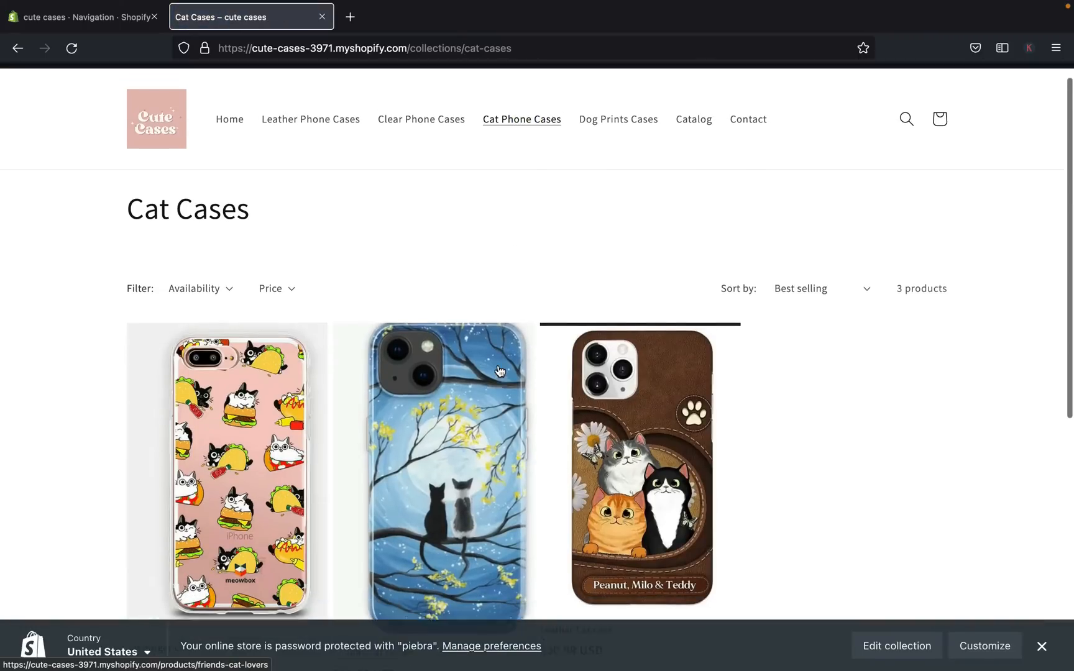
{"action": "scroll", "coordinate": [506, 354], "scroll_direction": "up", "scroll_amount": 3}
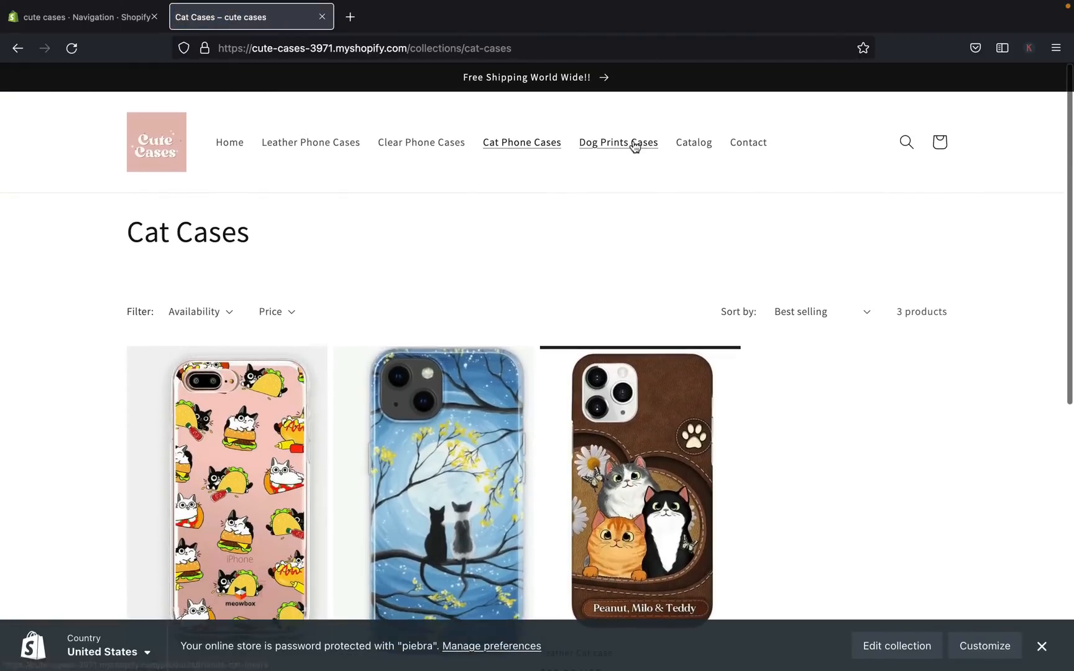
{"action": "left_click", "coordinate": [633, 142]}
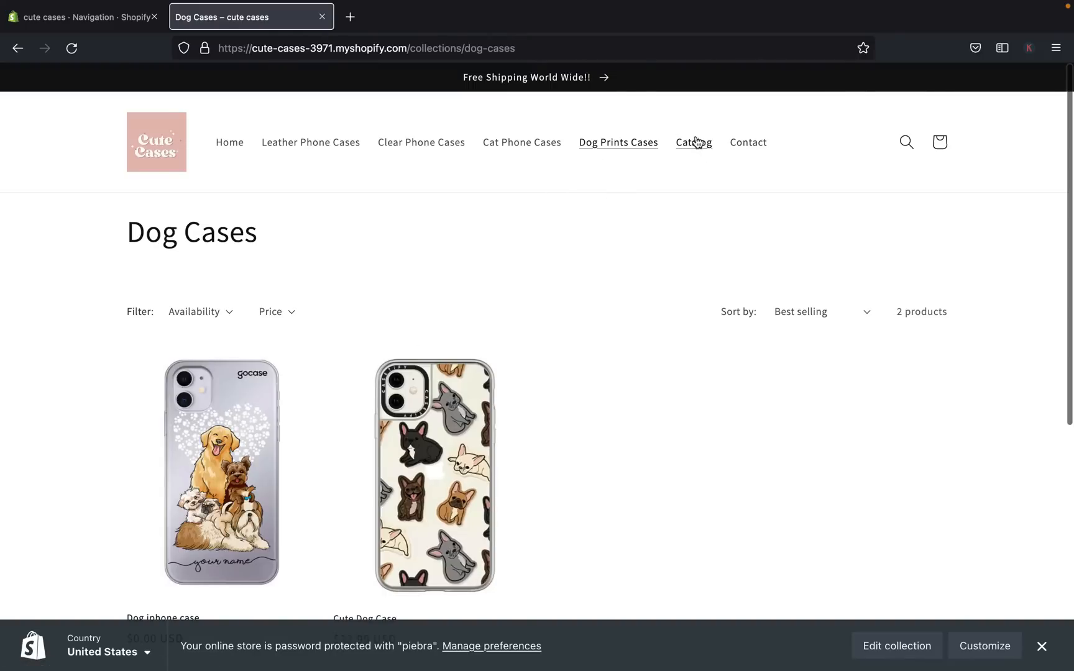
- Review the order of the main menu items in the admin, and look over the storefront's Catalog page
{"action": "left_click", "coordinate": [80, 16]}
{"action": "scroll", "coordinate": [473, 375], "scroll_direction": "down", "scroll_amount": 3}
{"action": "scroll", "coordinate": [473, 376], "scroll_direction": "up", "scroll_amount": 2}
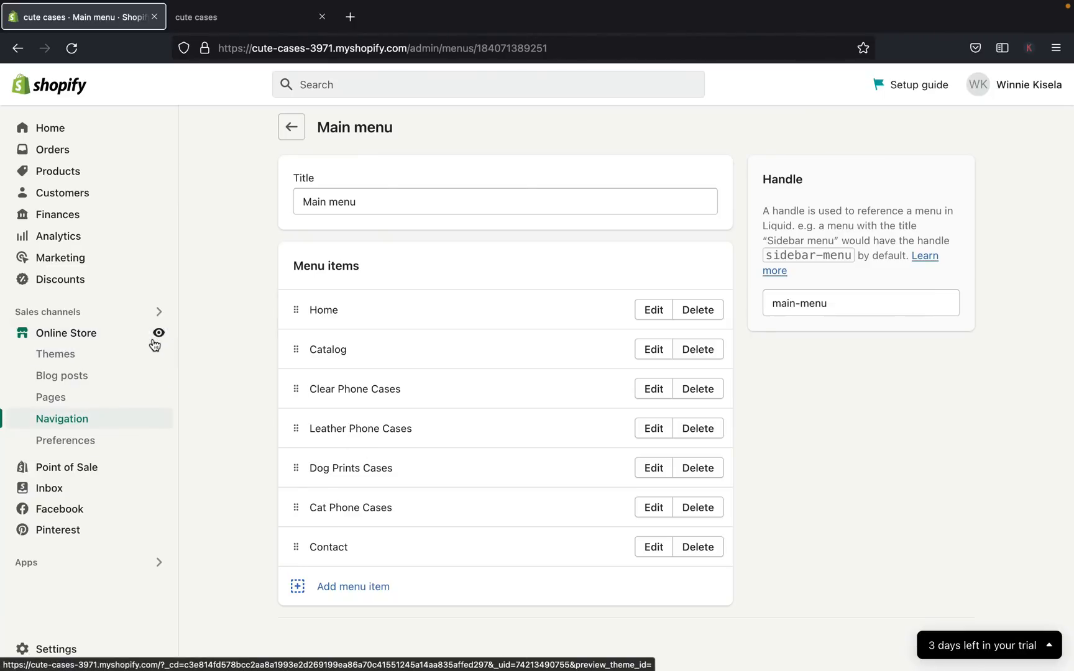
{"action": "left_click", "coordinate": [204, 20]}
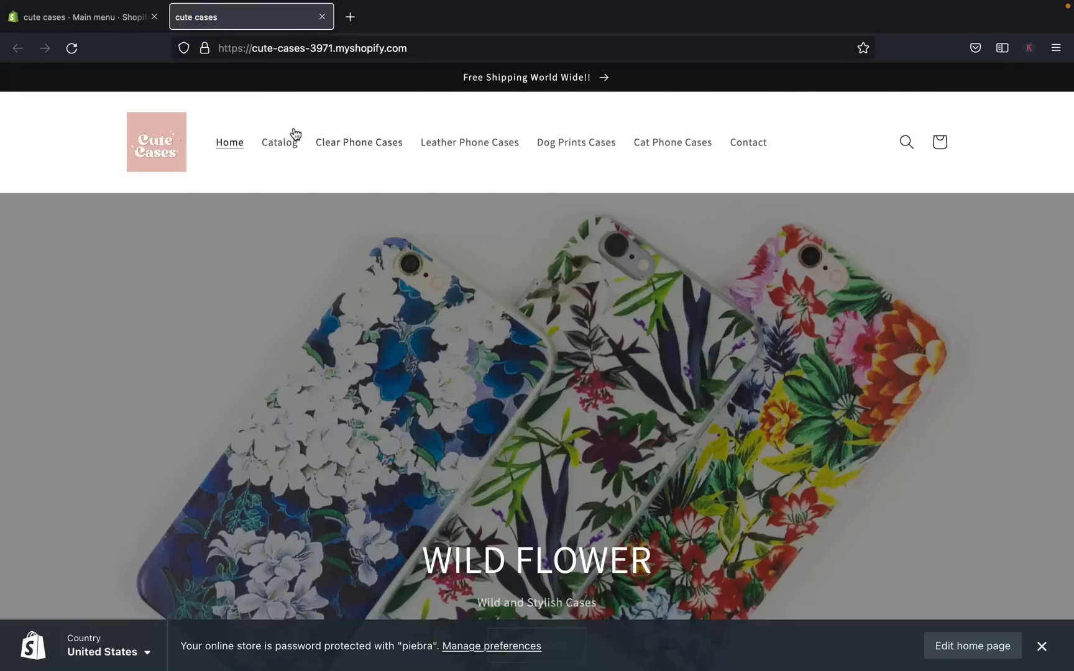
{"action": "left_click", "coordinate": [281, 144]}
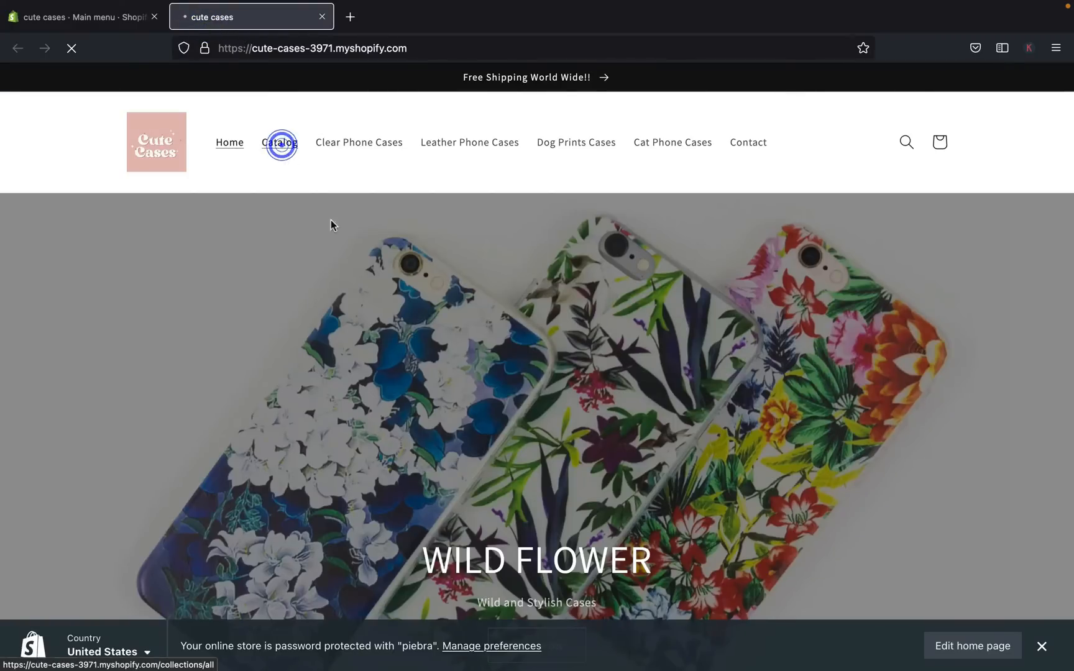
{"action": "scroll", "coordinate": [379, 313], "scroll_direction": "down", "scroll_amount": 2}
{"action": "scroll", "coordinate": [379, 317], "scroll_direction": "up", "scroll_amount": 2}
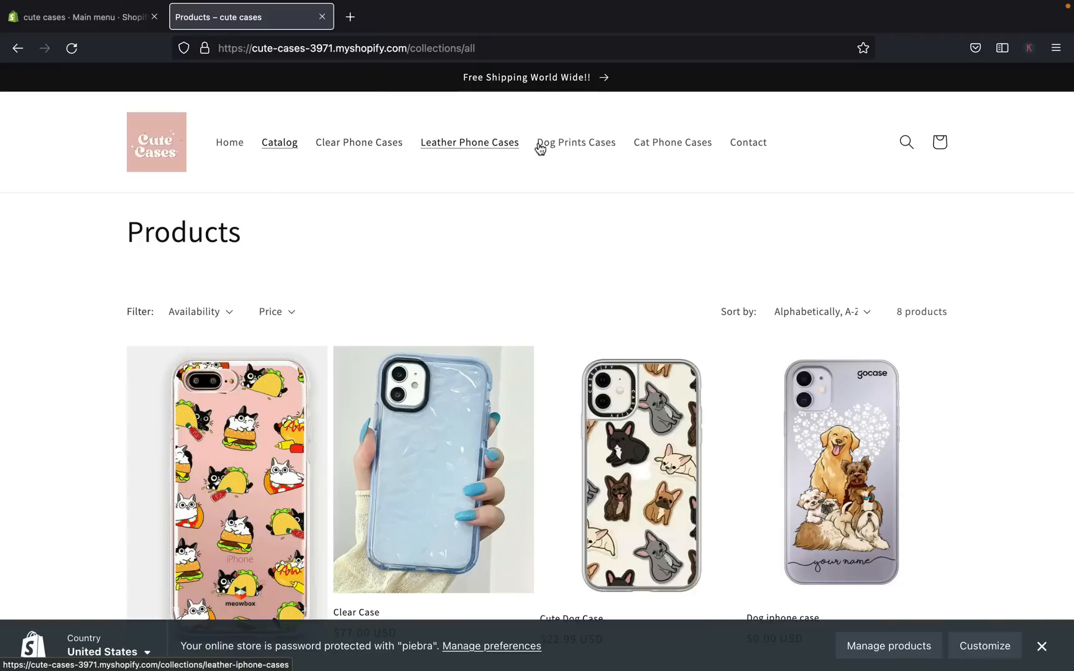
- Check the storefront's Clear, Leather, Dog Prints and Cat Phone Cases pages through the header menu
{"action": "left_click", "coordinate": [357, 147]}
{"action": "left_click", "coordinate": [460, 146]}
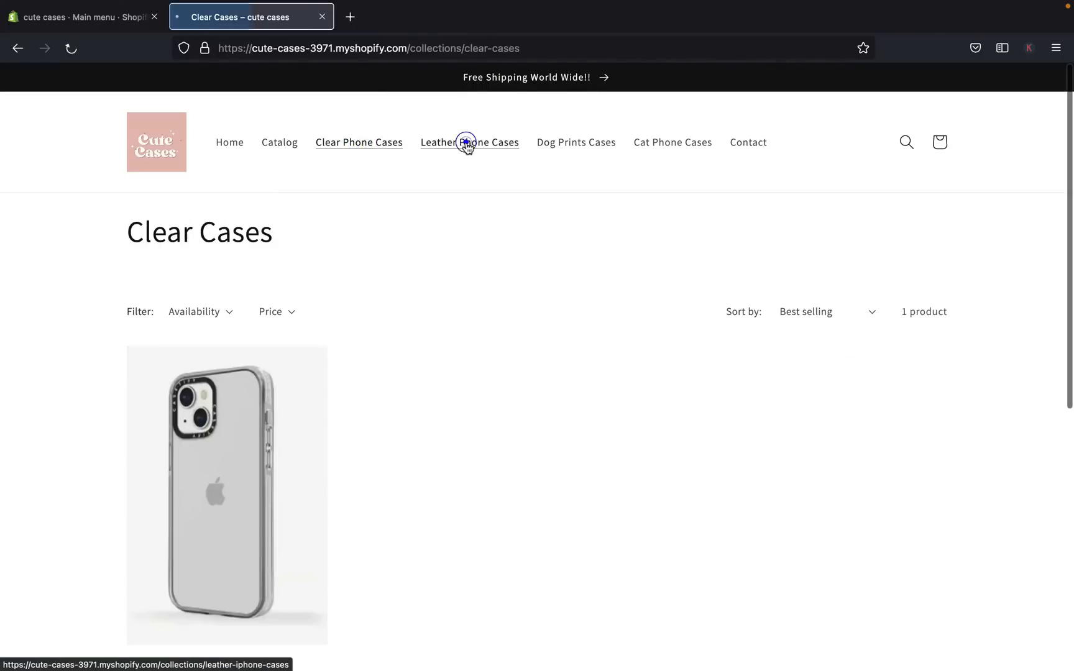
{"action": "left_click", "coordinate": [578, 146]}
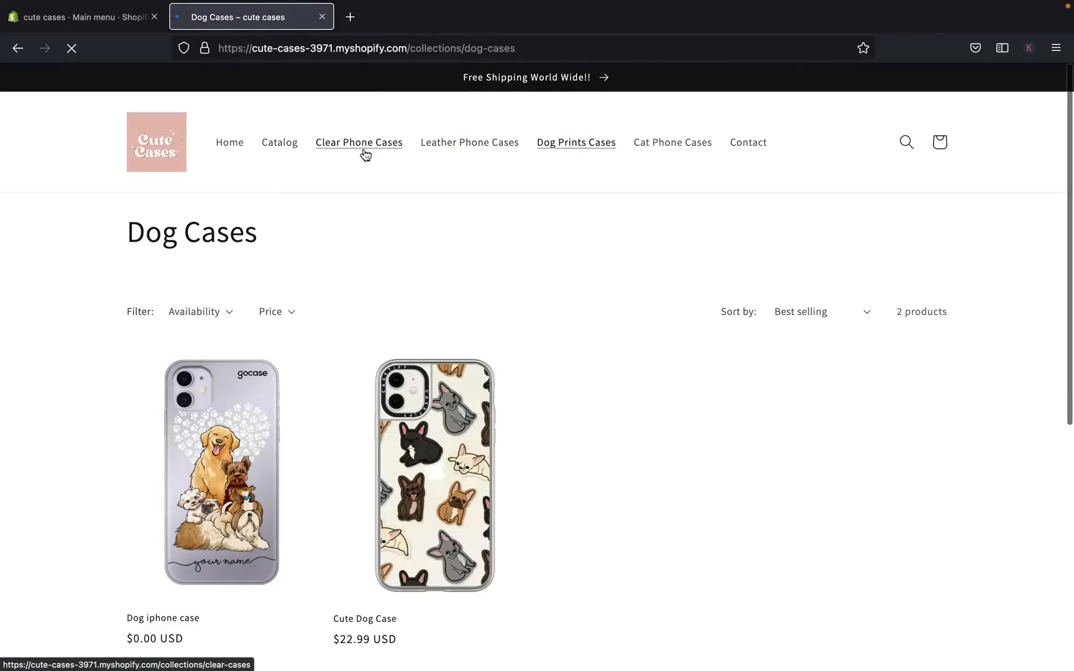
{"action": "left_click", "coordinate": [486, 143]}
{"action": "left_click", "coordinate": [583, 143]}
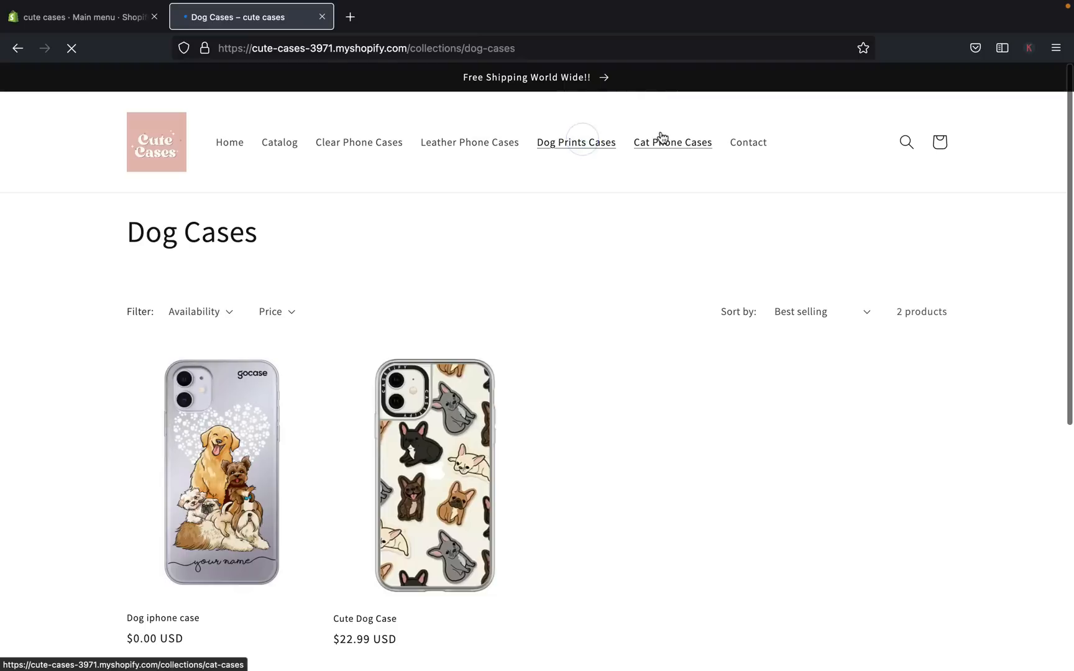
{"action": "left_click", "coordinate": [661, 137]}
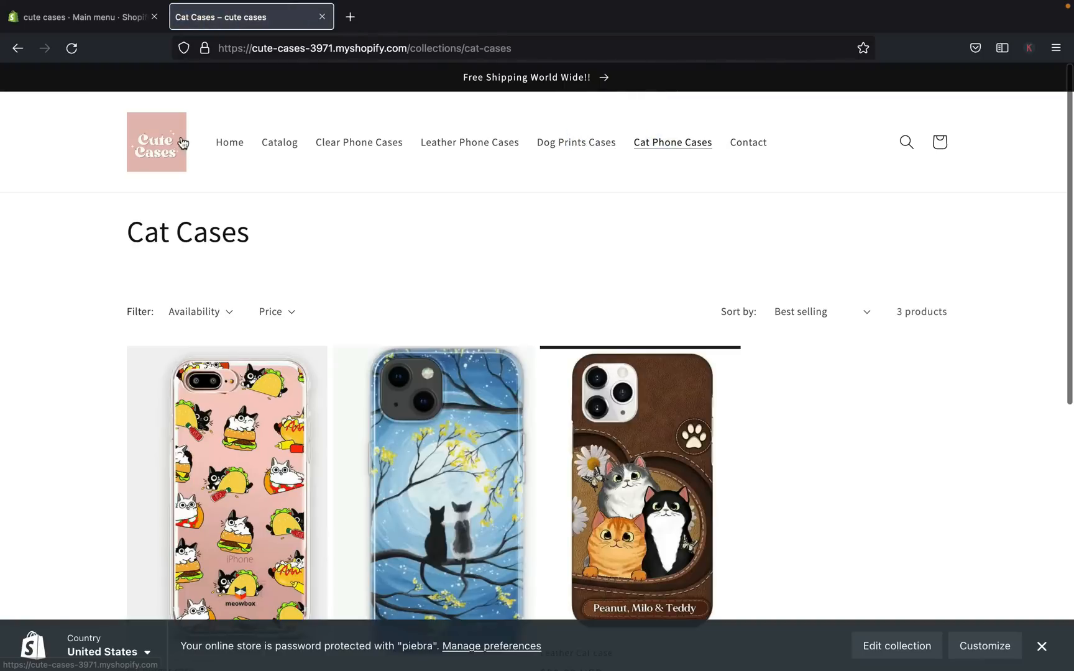
- Return to the admin's Navigation overview of menus, and examine the links in the storefront home page's footer
{"action": "left_click", "coordinate": [118, 17]}
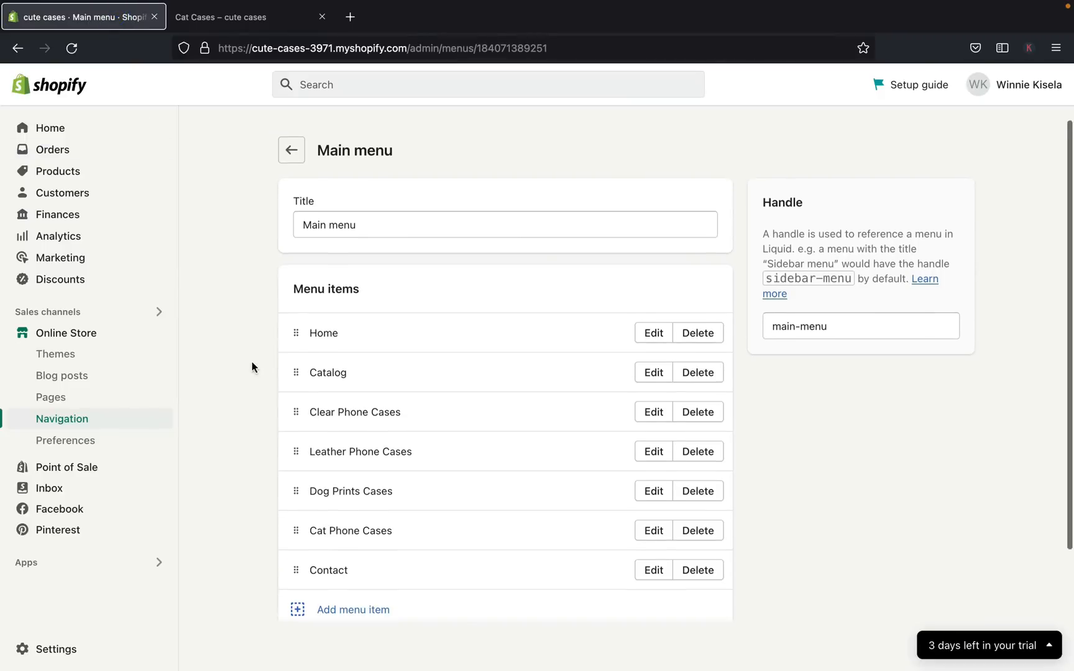
{"action": "left_click", "coordinate": [291, 165]}
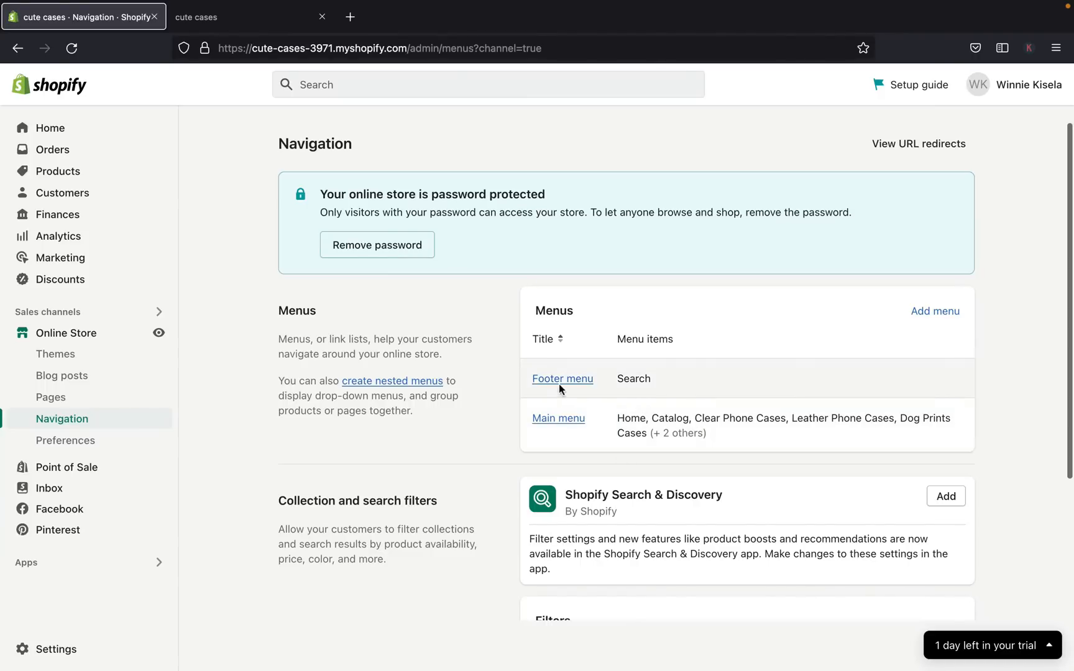
{"action": "left_click", "coordinate": [244, 17]}
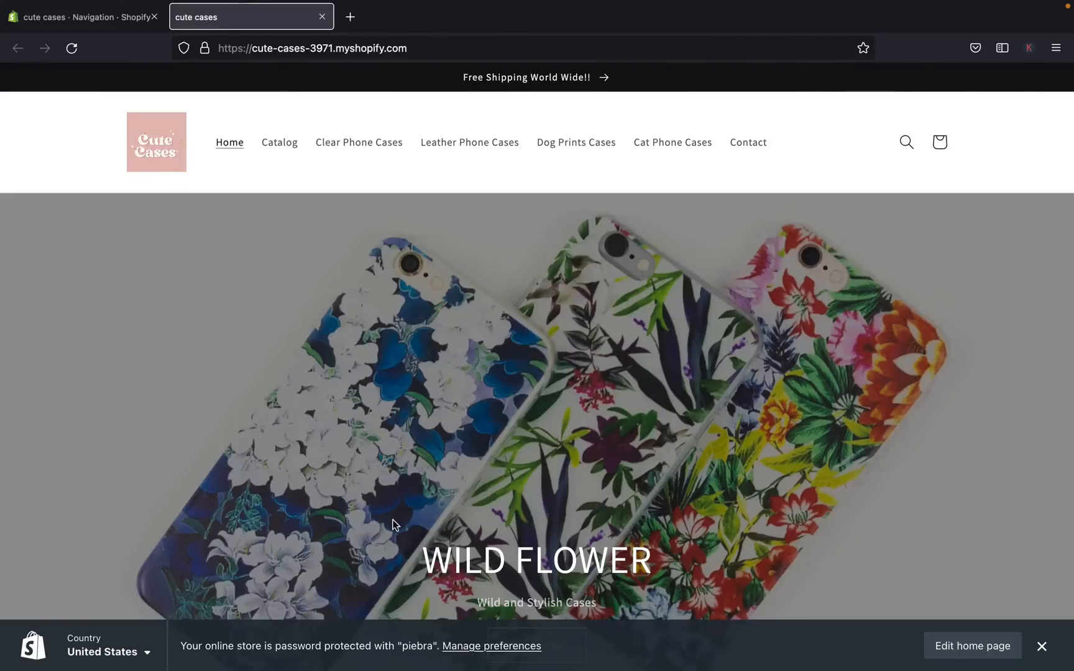
{"action": "scroll", "coordinate": [518, 326], "scroll_direction": "down", "scroll_amount": 20}
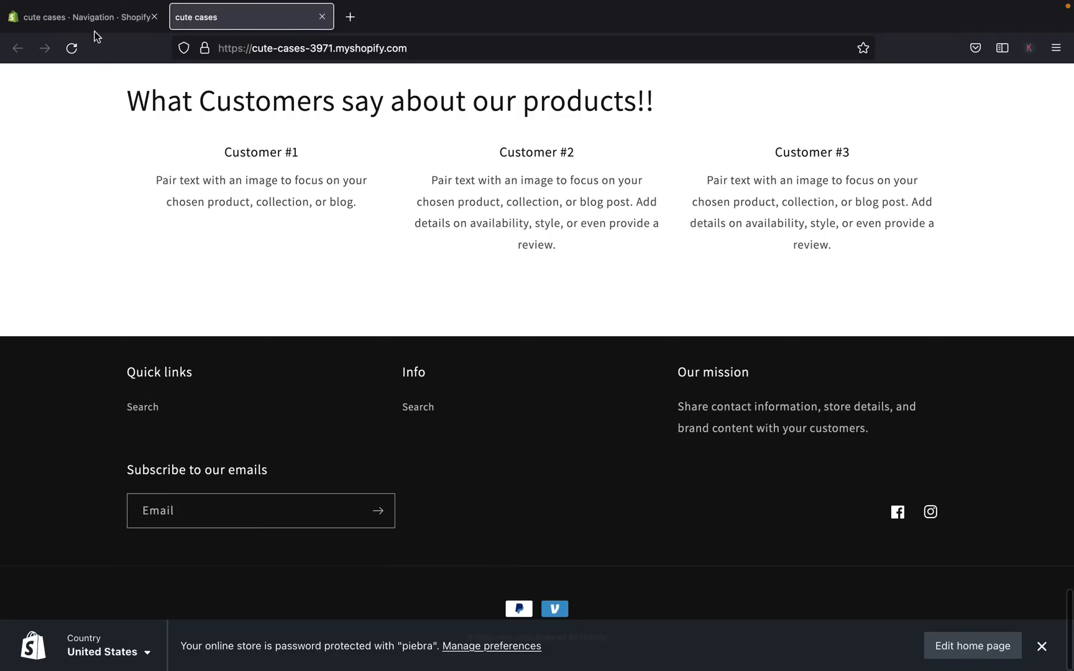
{"action": "left_click", "coordinate": [87, 16]}
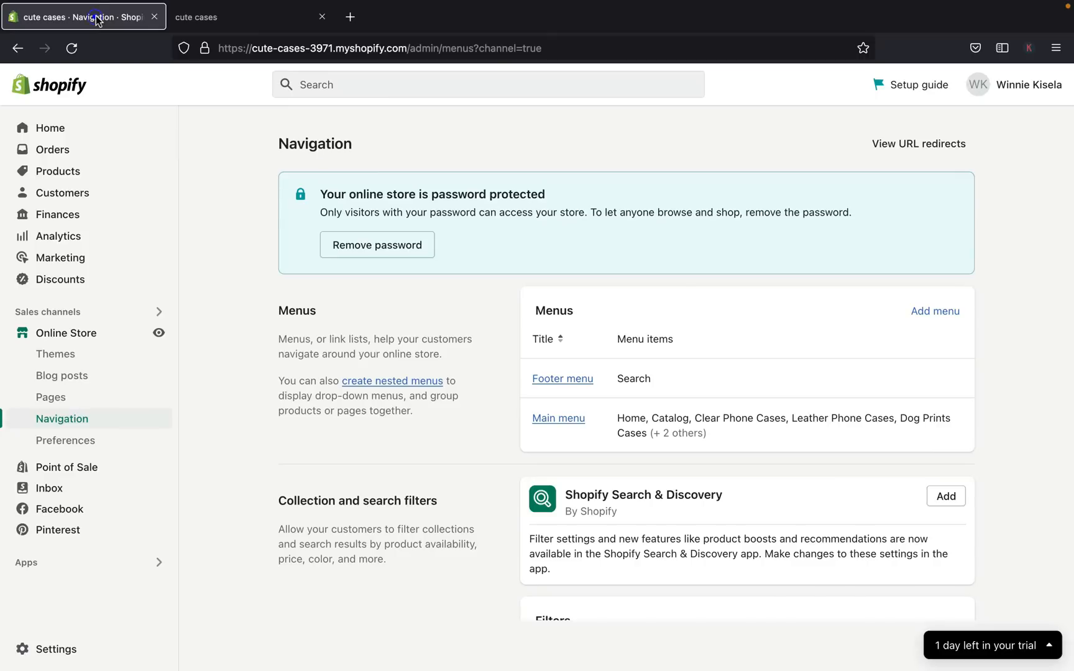
- Open the Policies page in the store settings, and check the storefront footer where the policy links belong
{"action": "left_click", "coordinate": [45, 654]}
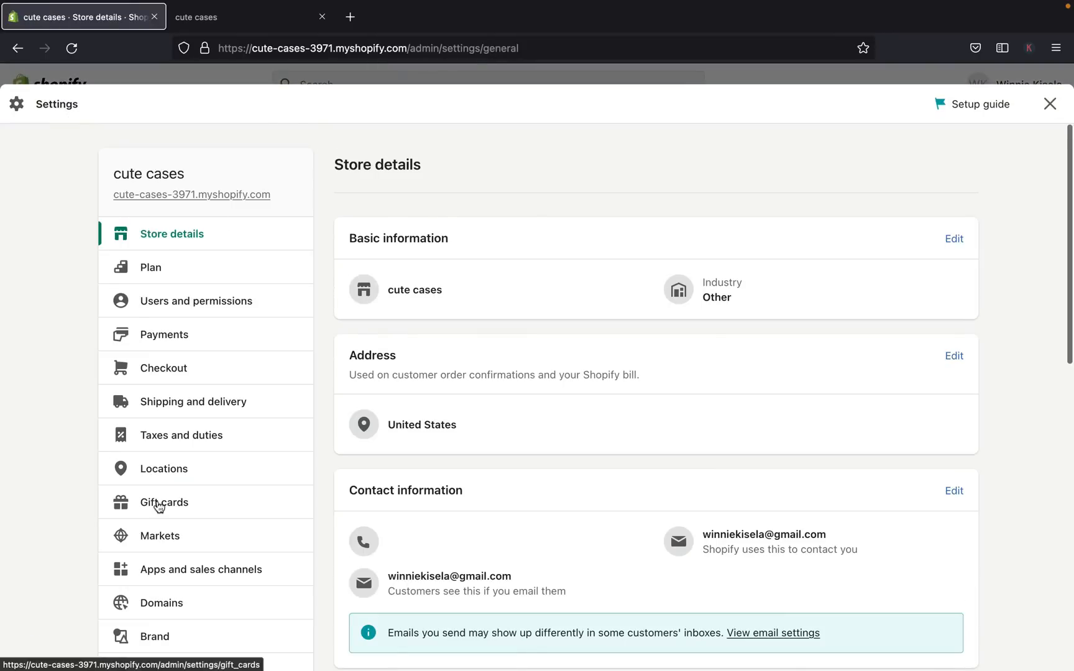
{"action": "scroll", "coordinate": [156, 507], "scroll_direction": "down", "scroll_amount": 7}
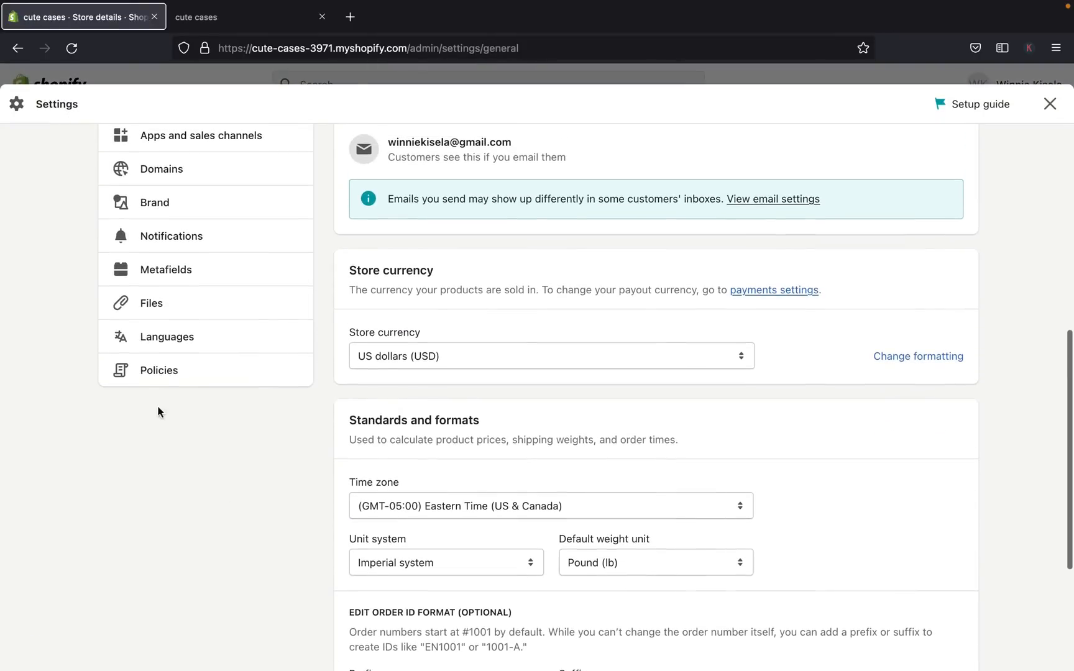
{"action": "left_click", "coordinate": [161, 372]}
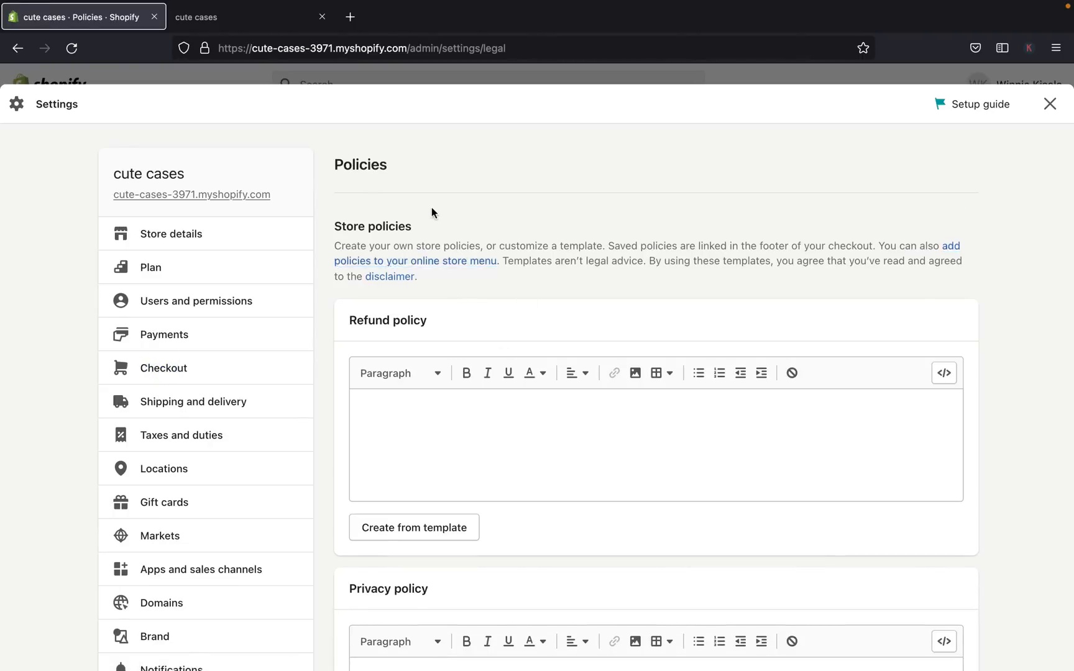
{"action": "left_click", "coordinate": [239, 15]}
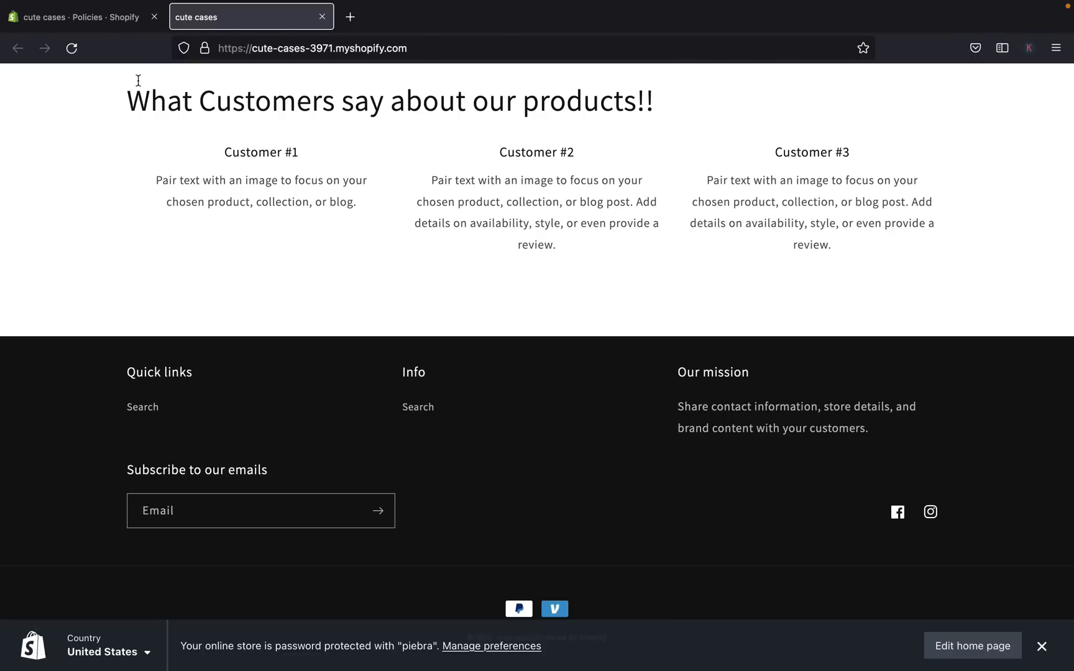
{"action": "left_click", "coordinate": [99, 16]}
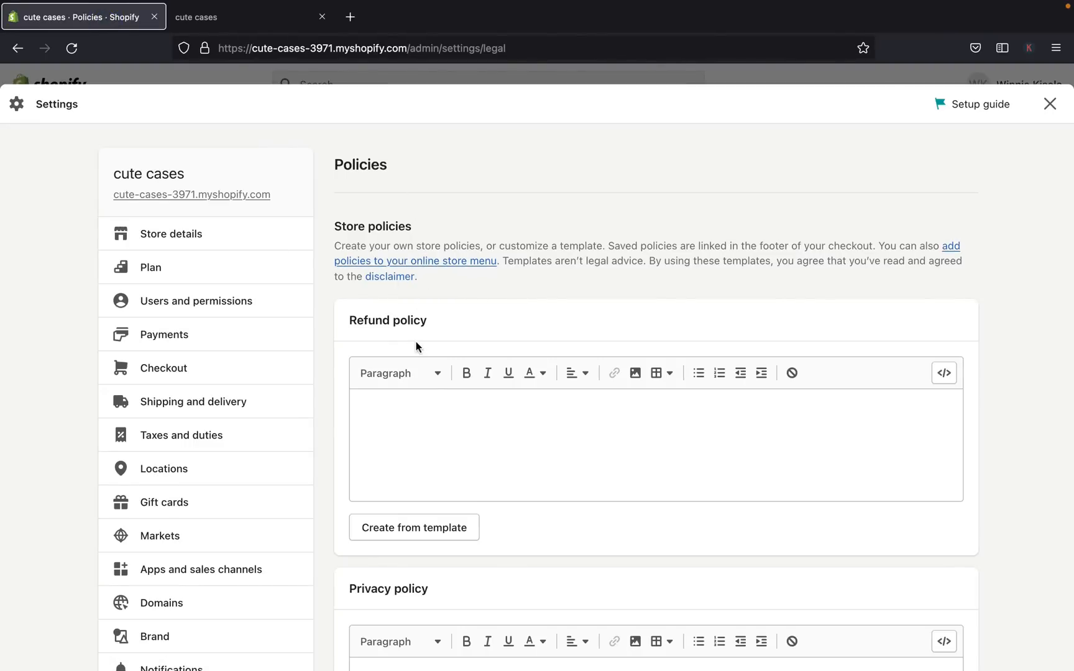
- Look through the store policy sections from Refund policy to Contact information, and compare them with the storefront footer's Quick links
{"action": "scroll", "coordinate": [416, 347], "scroll_direction": "down", "scroll_amount": 5}
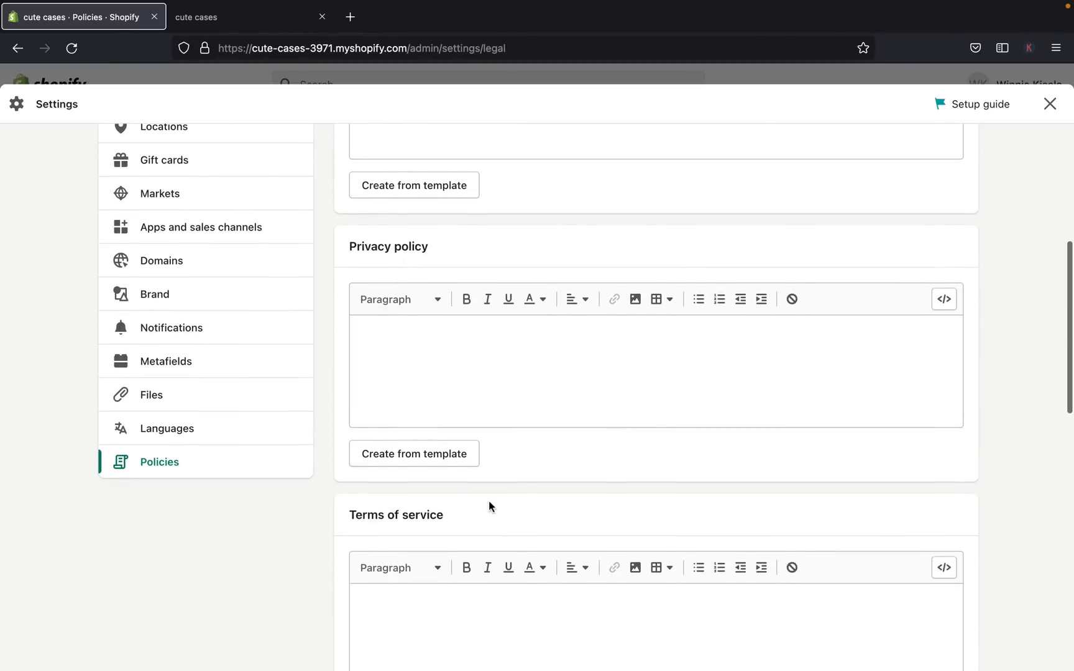
{"action": "scroll", "coordinate": [489, 507], "scroll_direction": "down", "scroll_amount": 4}
{"action": "scroll", "coordinate": [489, 502], "scroll_direction": "down", "scroll_amount": 6}
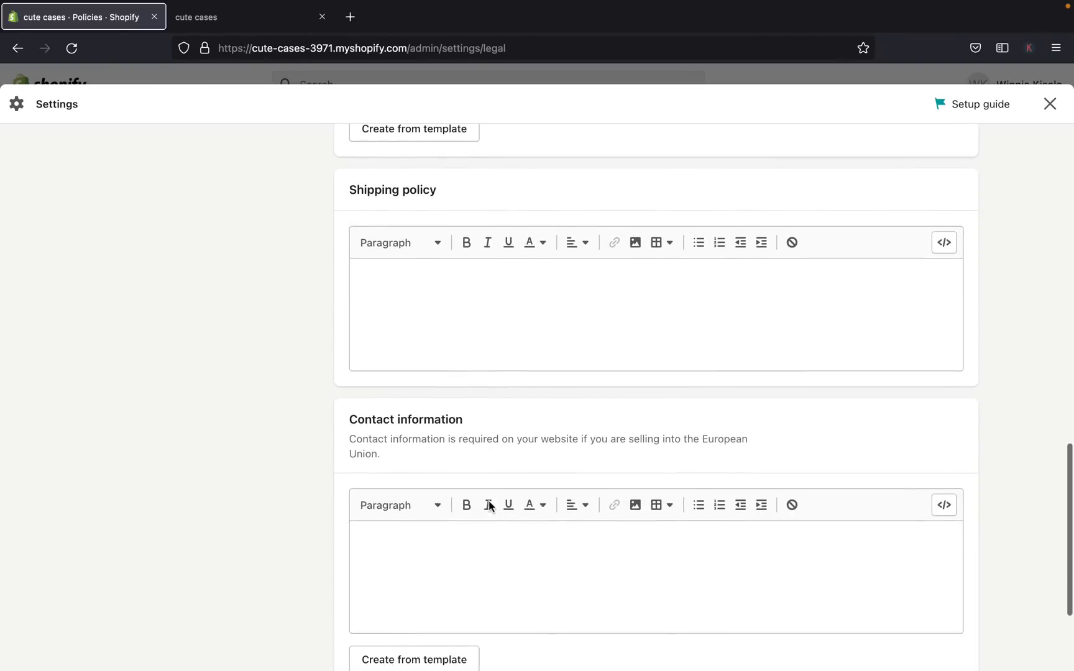
{"action": "scroll", "coordinate": [489, 507], "scroll_direction": "down", "scroll_amount": 3}
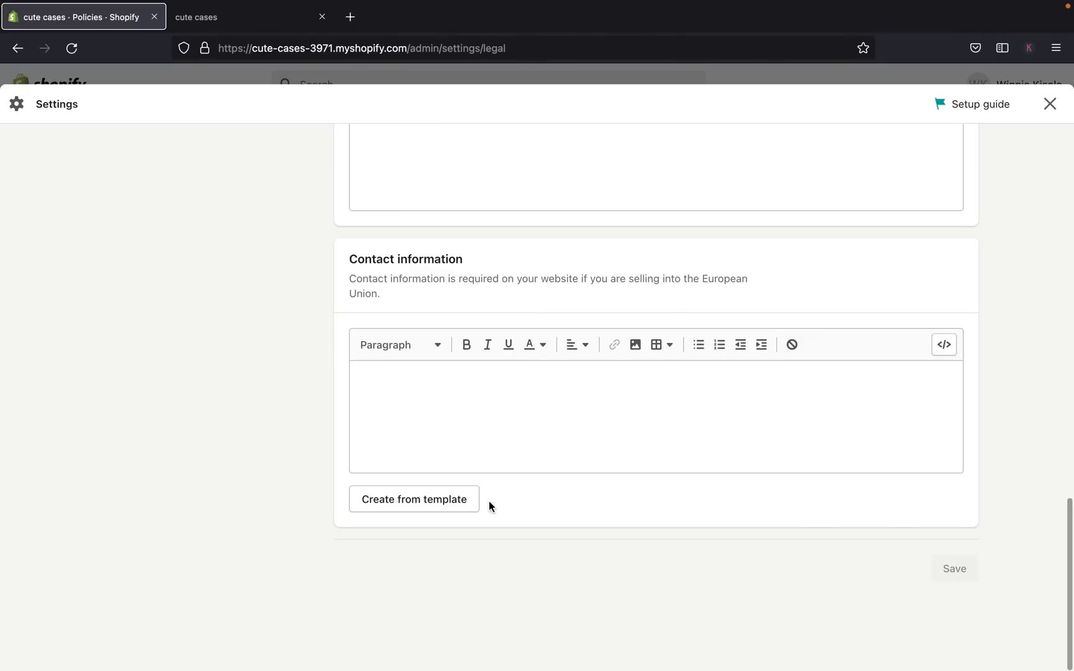
{"action": "scroll", "coordinate": [489, 507], "scroll_direction": "up", "scroll_amount": 20}
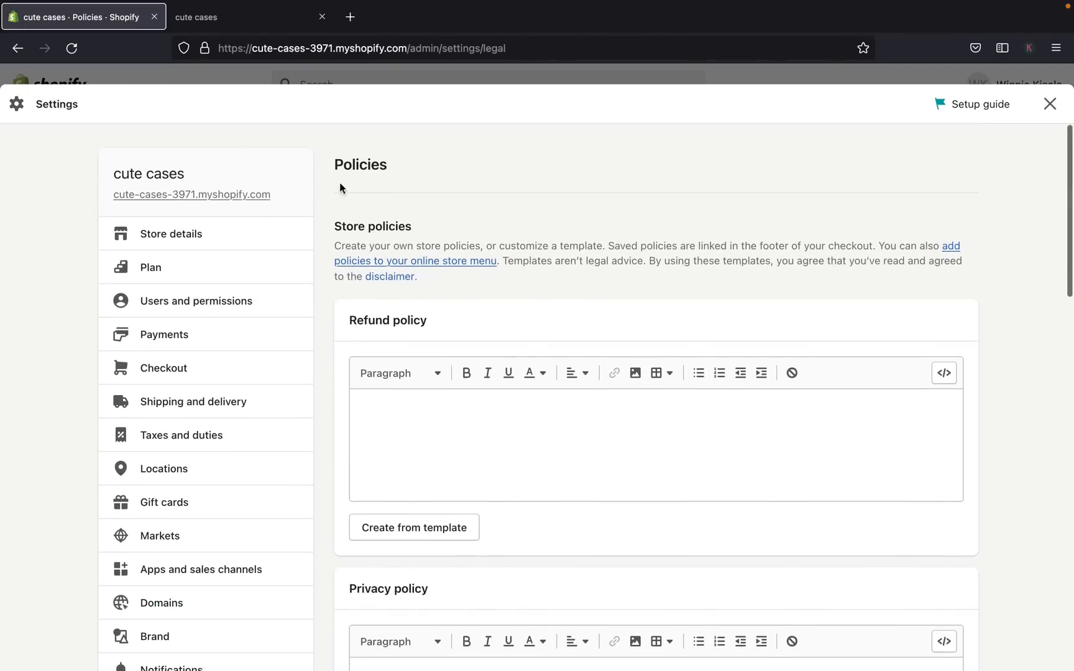
{"action": "left_click", "coordinate": [257, 24]}
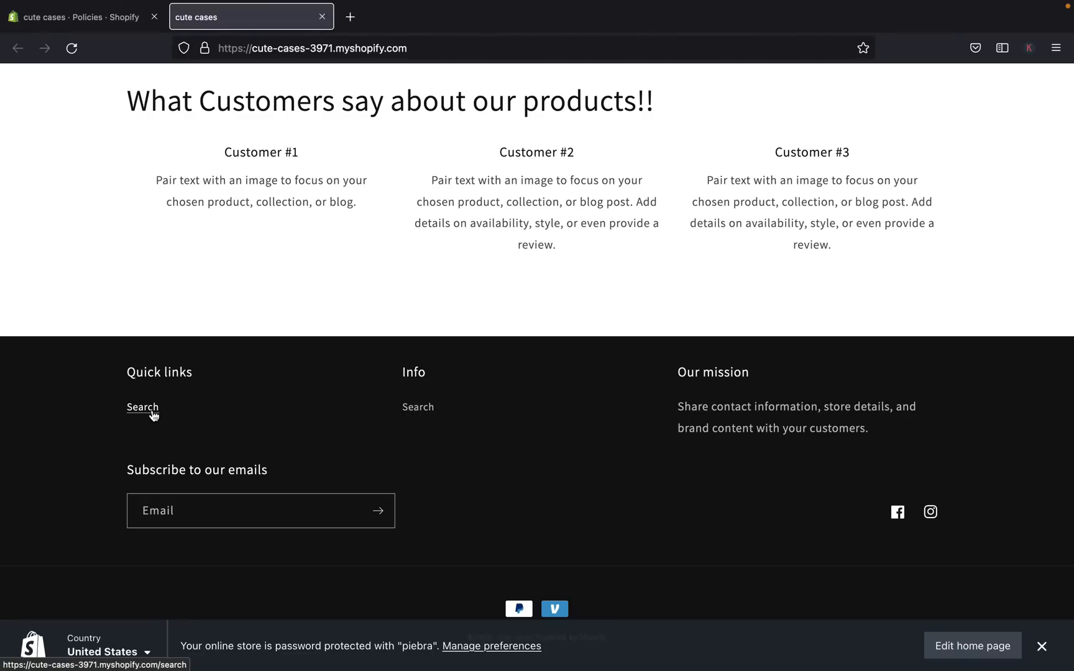
{"action": "left_click", "coordinate": [121, 16]}
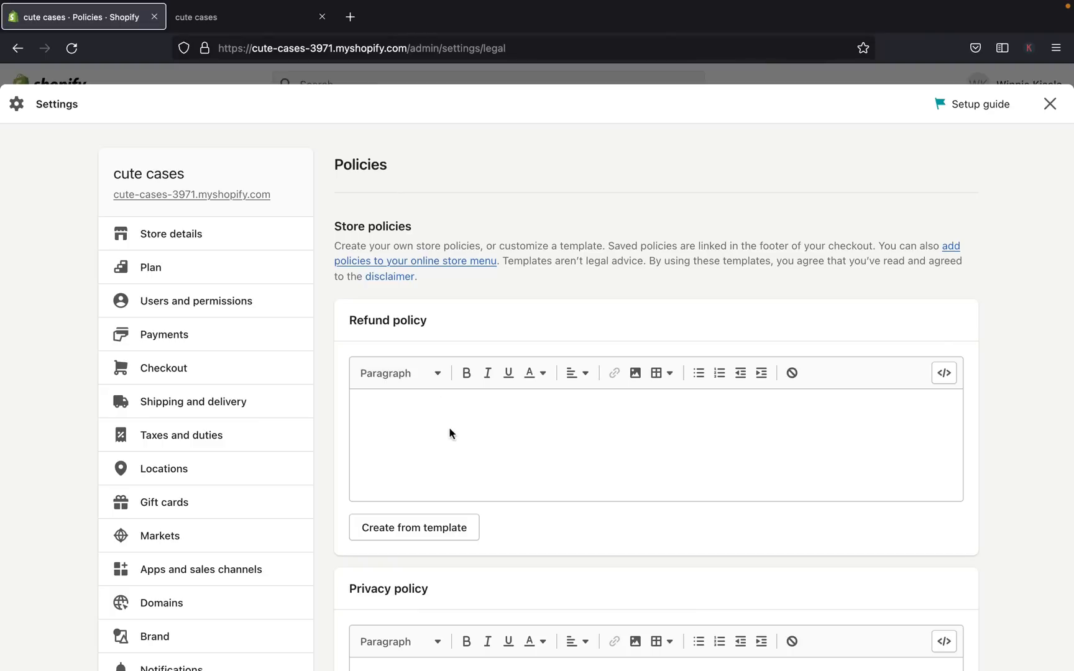
- Enter random sample text in the Refund policy editor and clear it again
{"action": "left_click", "coordinate": [408, 426]}
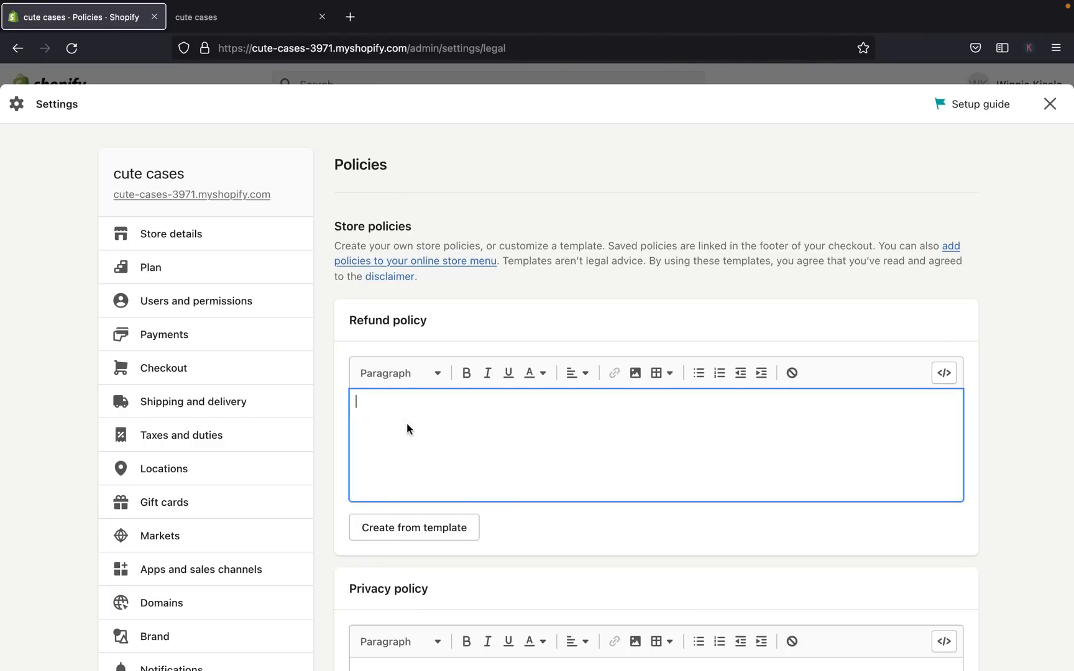
{"action": "type", "text": "q"}
{"action": "type", "text": "dbwihcilcskjheao"}
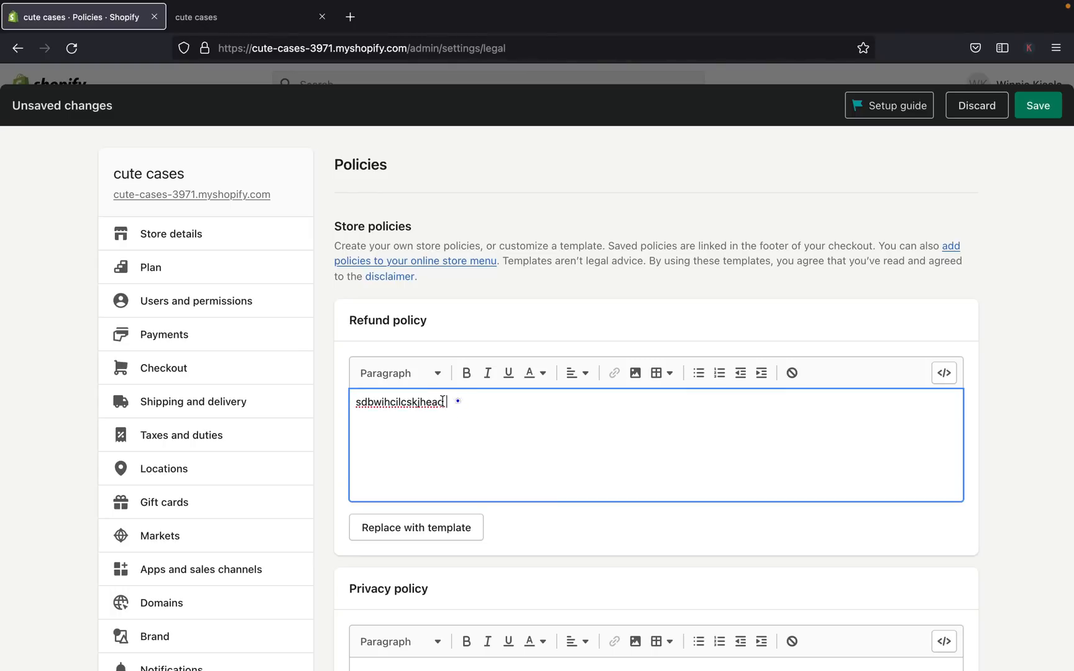
{"action": "left_click_drag", "start_coordinate": [443, 401], "coordinate": [328, 403]}
{"action": "key", "text": "BackSpace"}
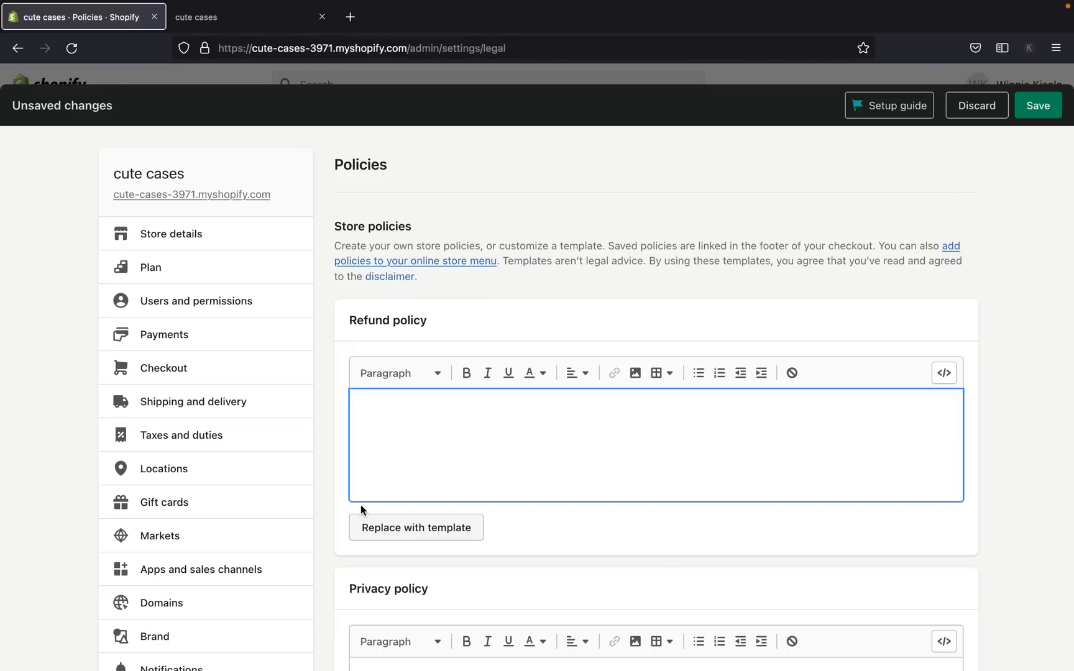
- Replace the refund policy with the template content and review its sections, including the [INSERT RETURN ADDRESS] placeholder
{"action": "left_click", "coordinate": [393, 536]}
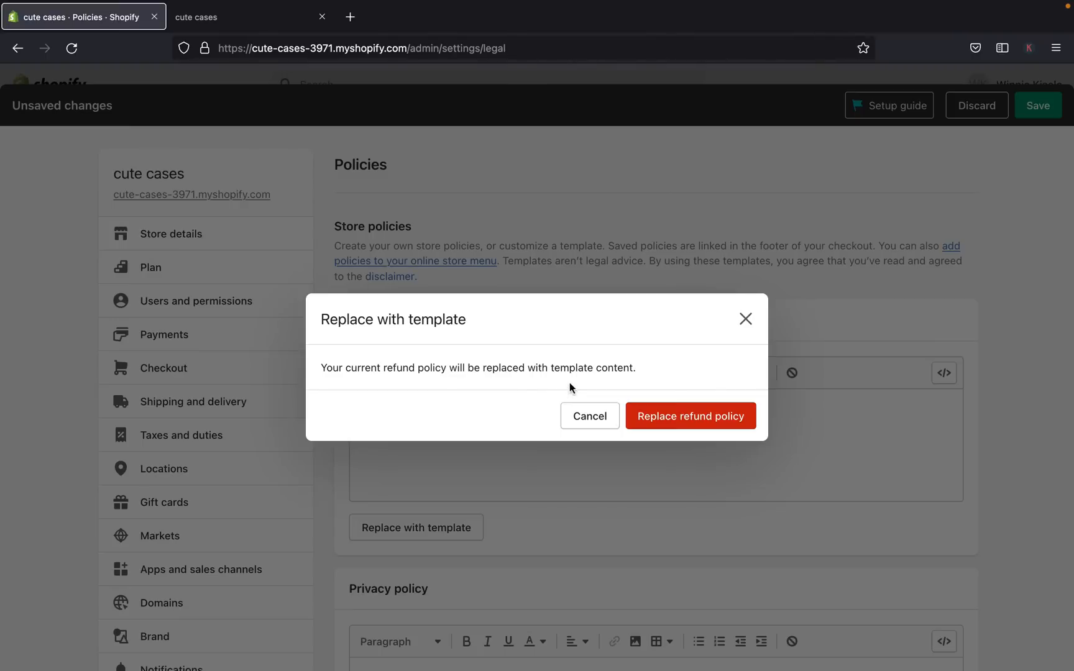
{"action": "left_click", "coordinate": [676, 421]}
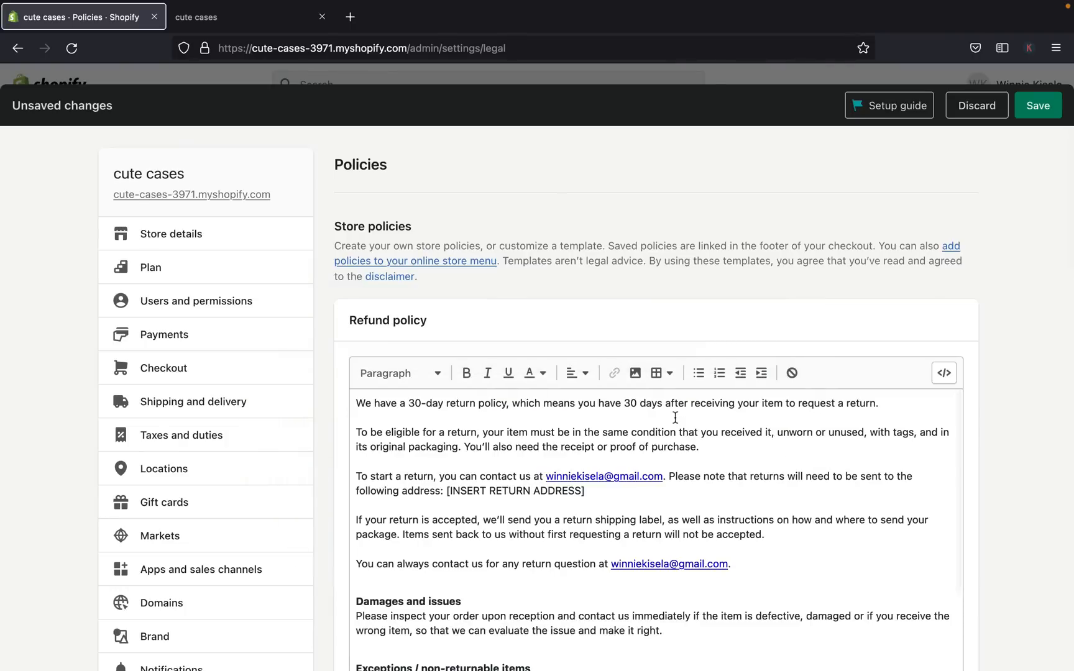
{"action": "scroll", "coordinate": [578, 517], "scroll_direction": "down", "scroll_amount": 3}
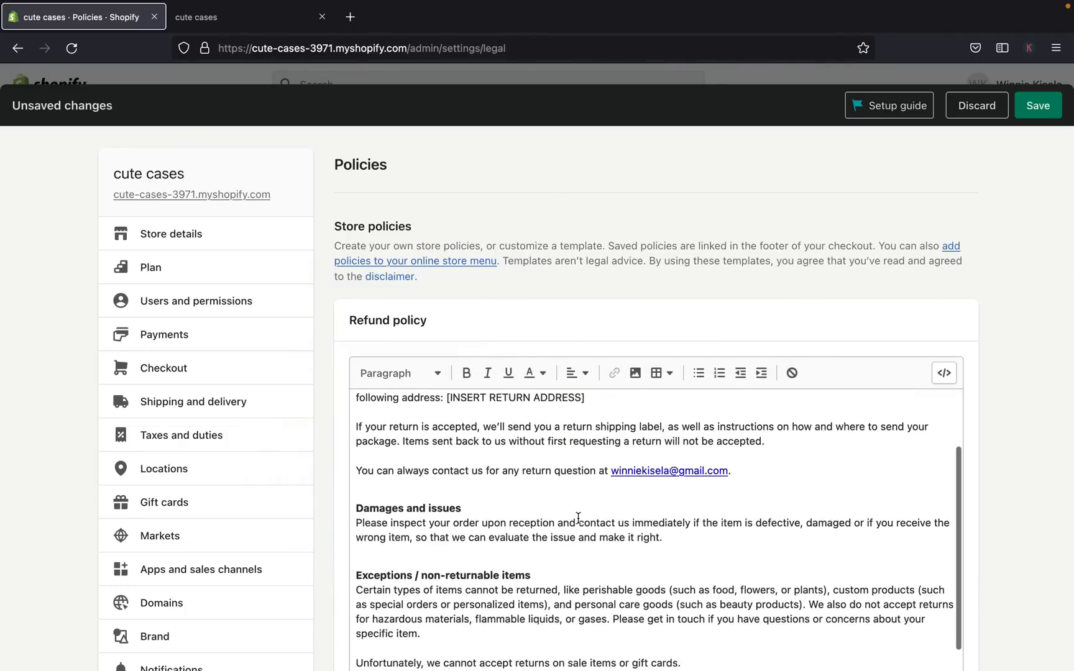
{"action": "scroll", "coordinate": [610, 384], "scroll_direction": "up", "scroll_amount": 3}
{"action": "scroll", "coordinate": [610, 384], "scroll_direction": "down", "scroll_amount": 4}
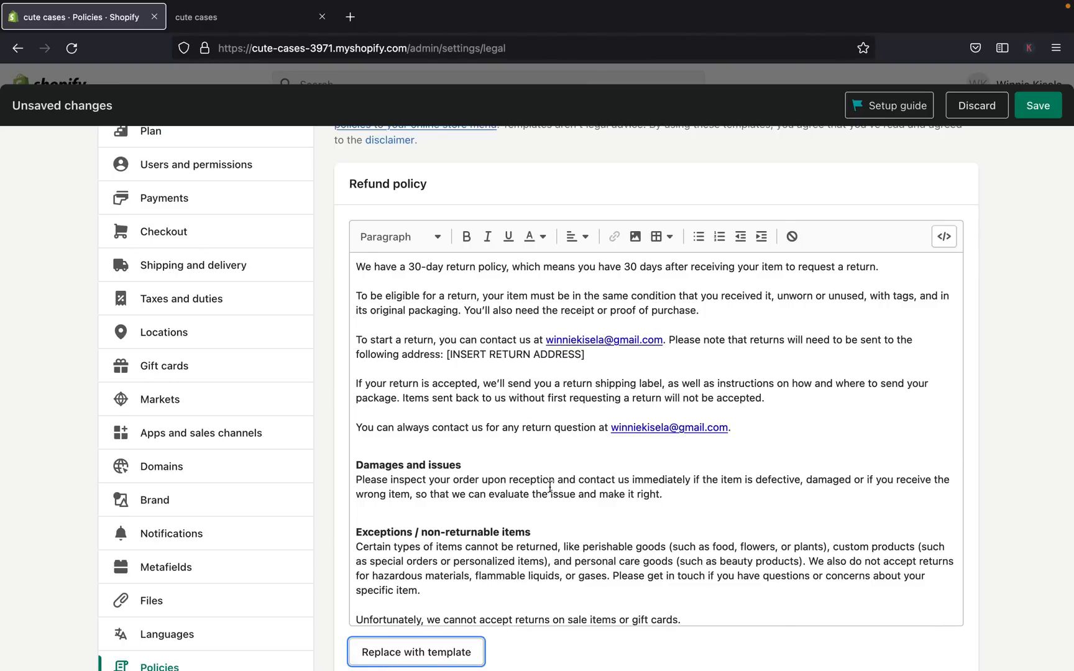
{"action": "scroll", "coordinate": [550, 487], "scroll_direction": "up", "scroll_amount": 1}
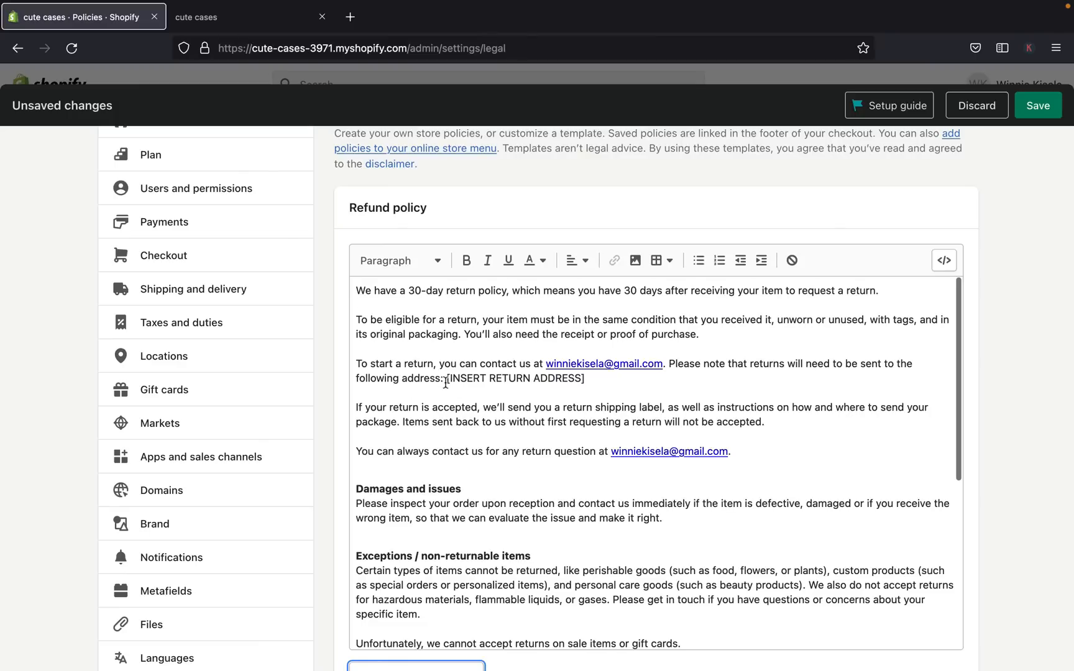
{"action": "left_click_drag", "start_coordinate": [446, 380], "coordinate": [588, 381]}
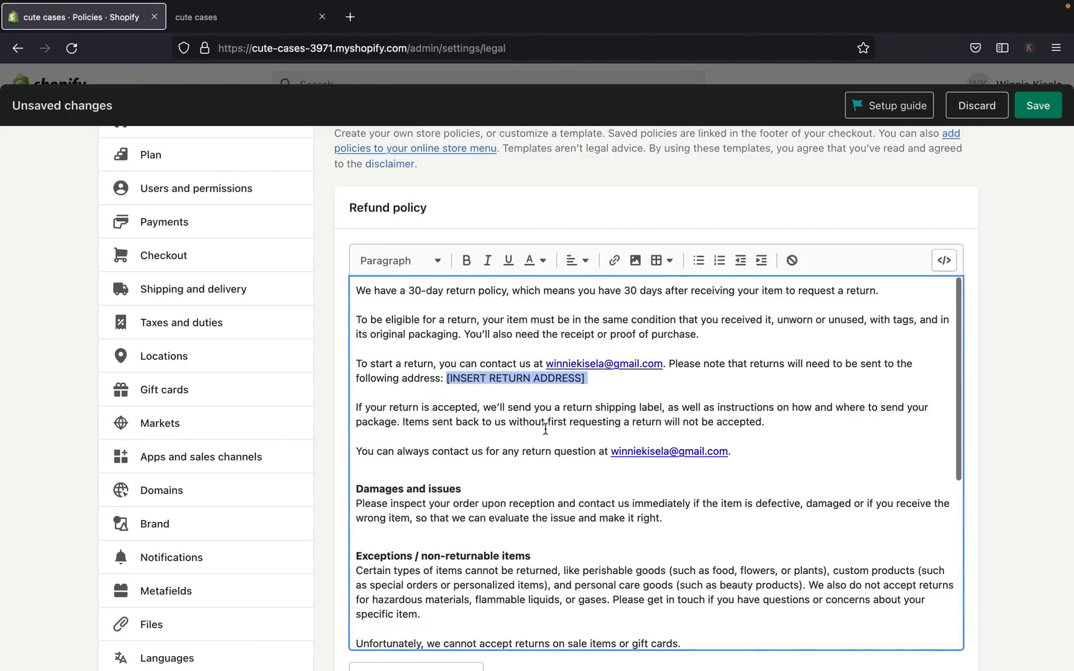
{"action": "scroll", "coordinate": [545, 429], "scroll_direction": "down", "scroll_amount": 10}
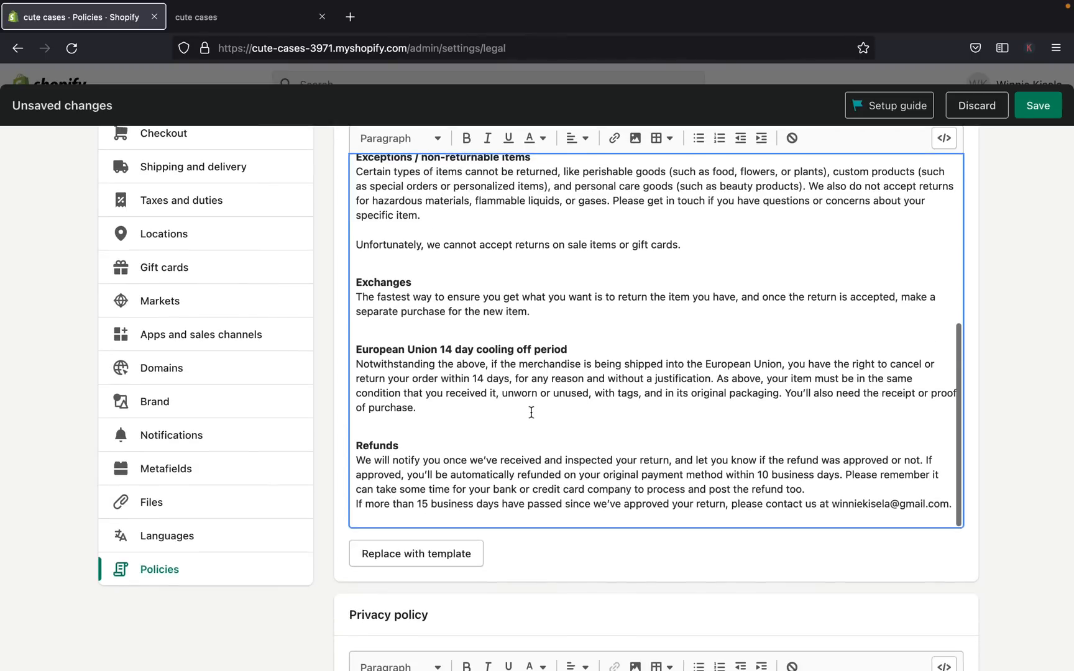
{"action": "scroll", "coordinate": [526, 415], "scroll_direction": "up", "scroll_amount": 4}
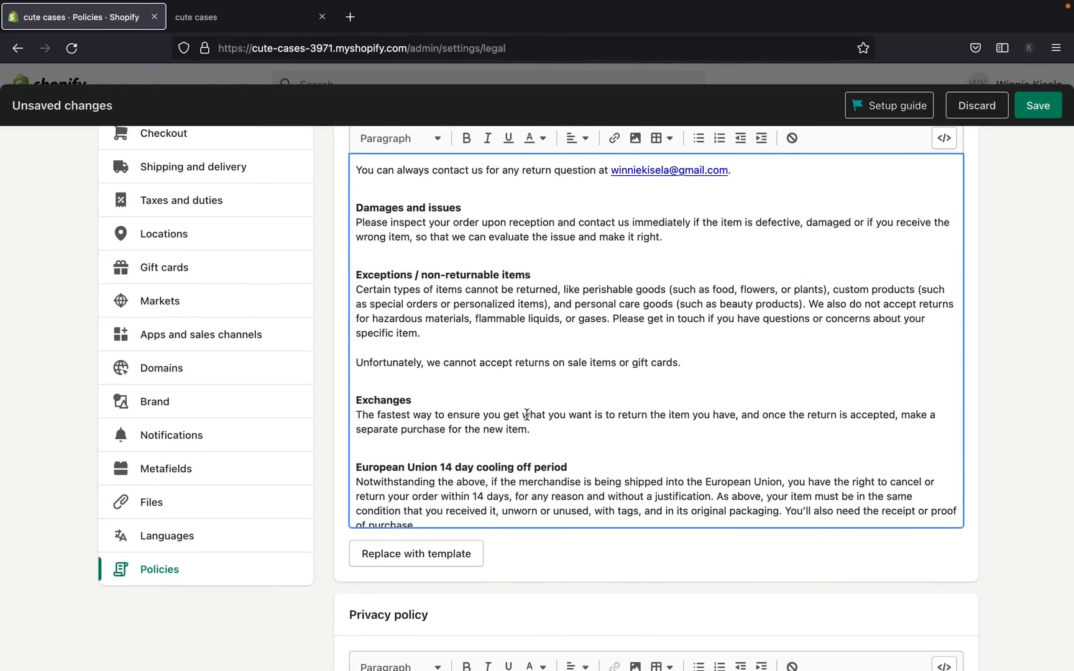
- Reread the refund policy template from the 30-day return terms and return address placeholder through to the Refunds section
{"action": "scroll", "coordinate": [526, 414], "scroll_direction": "up", "scroll_amount": 6}
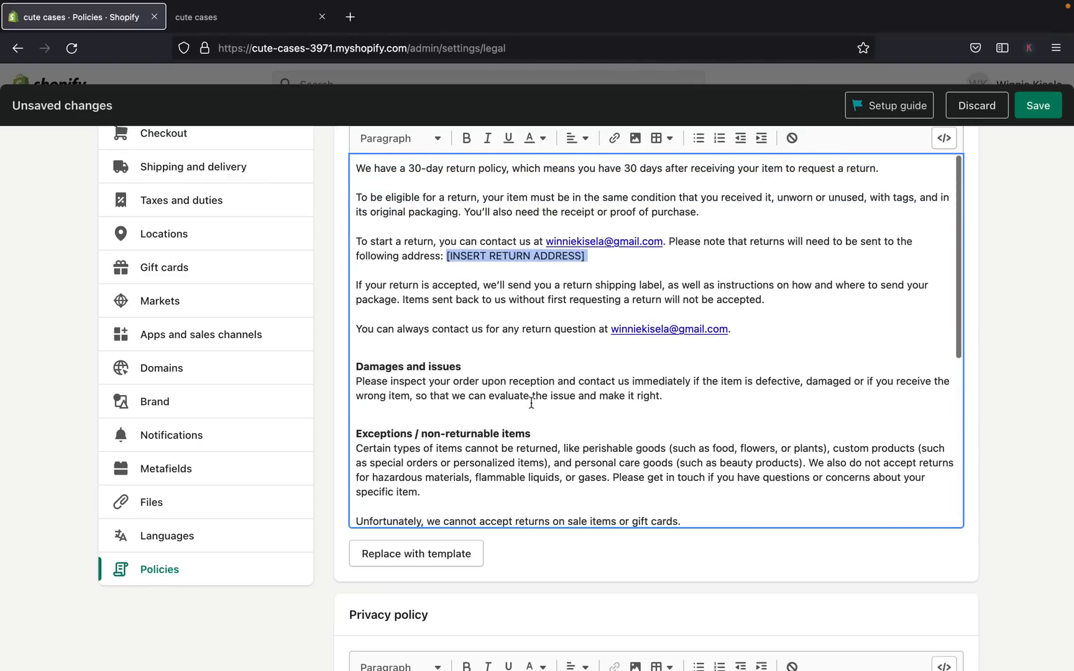
{"action": "scroll", "coordinate": [542, 366], "scroll_direction": "up", "scroll_amount": 2}
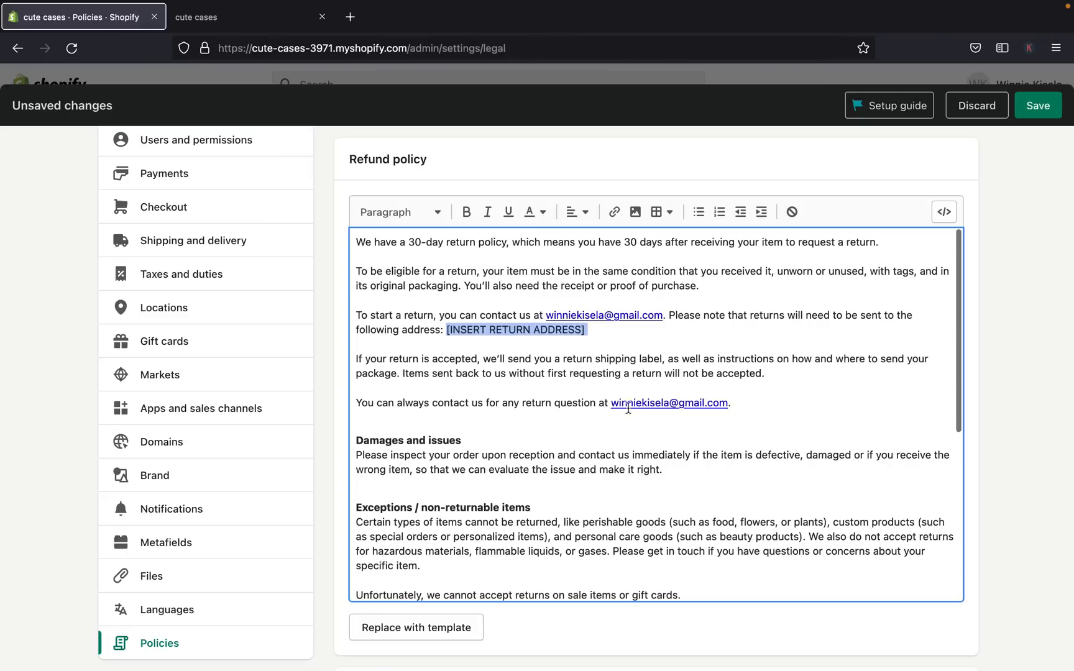
{"action": "scroll", "coordinate": [667, 413], "scroll_direction": "up", "scroll_amount": 2}
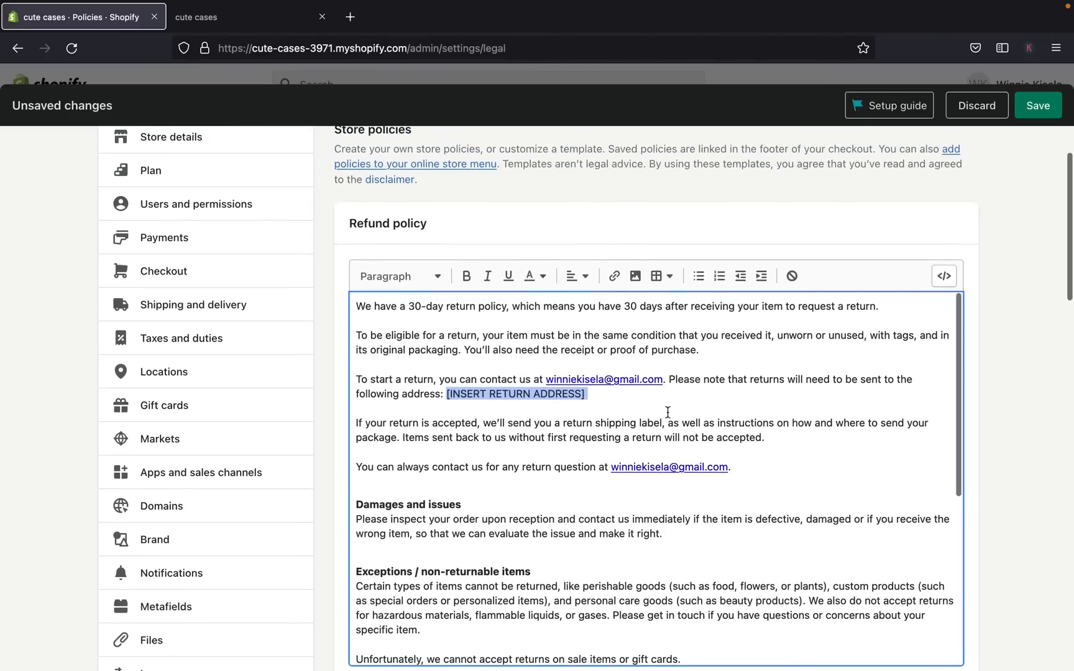
{"action": "left_click", "coordinate": [650, 409]}
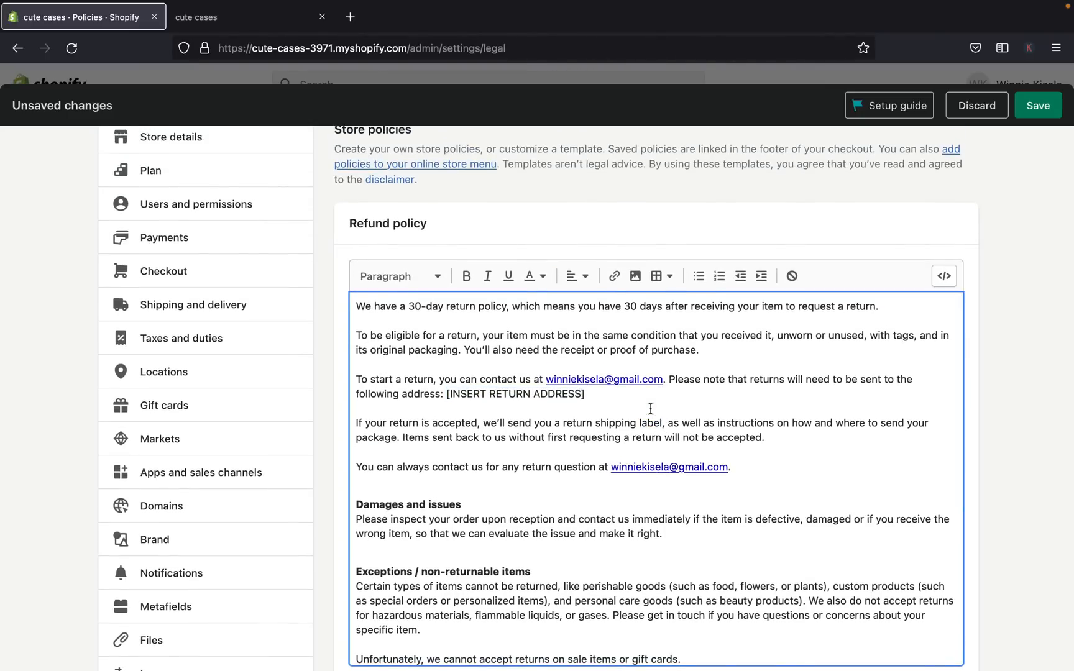
{"action": "scroll", "coordinate": [634, 466], "scroll_direction": "down", "scroll_amount": 2}
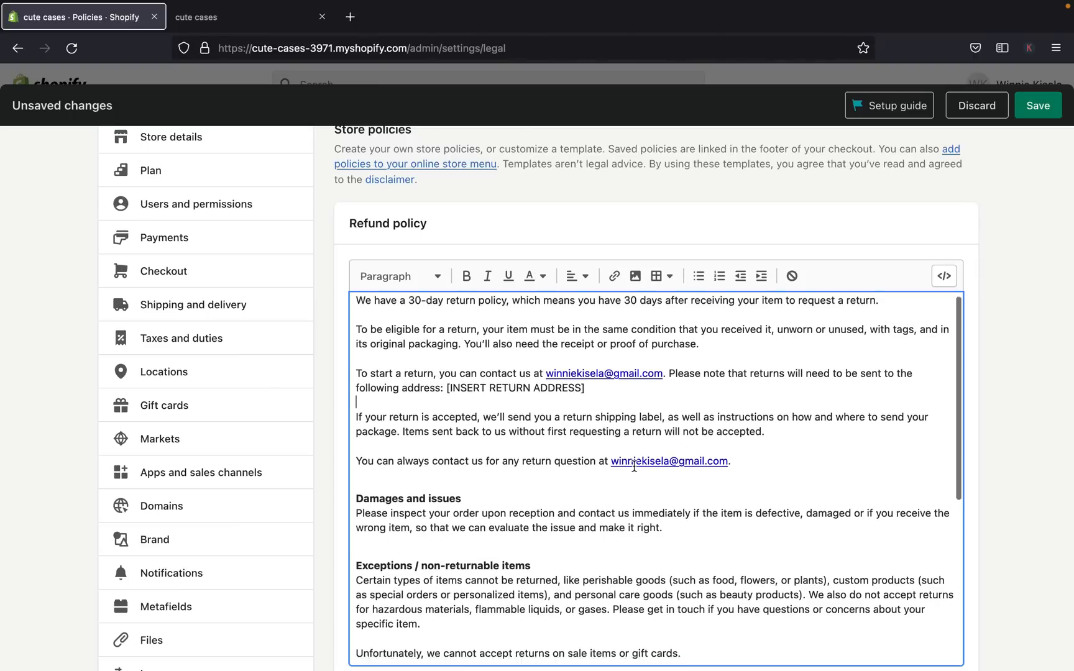
{"action": "scroll", "coordinate": [634, 466], "scroll_direction": "up", "scroll_amount": 2}
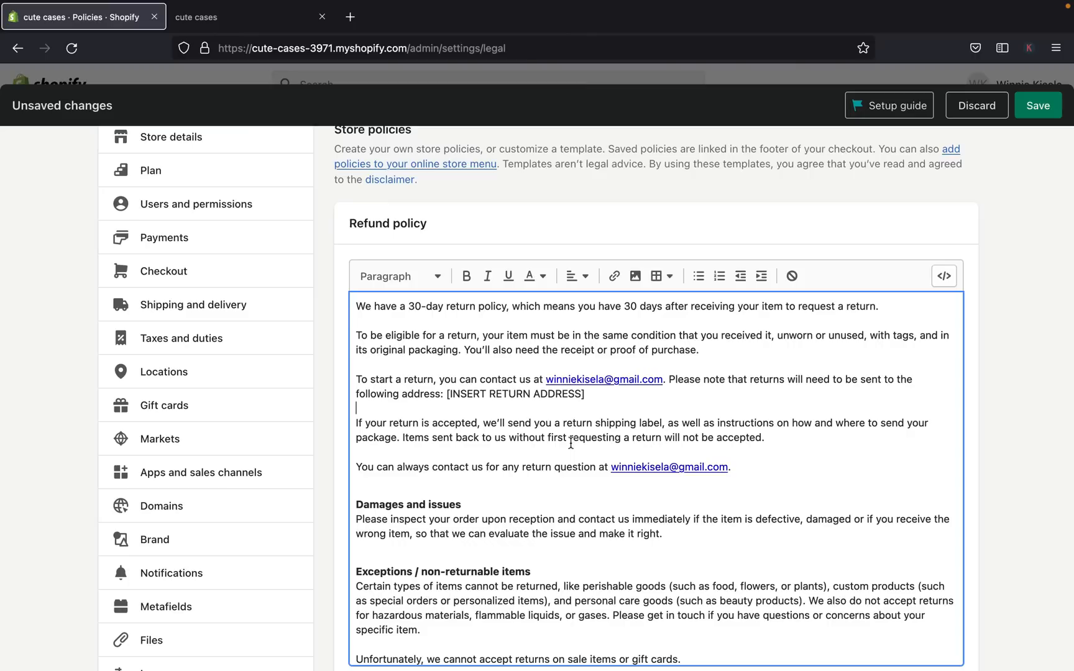
{"action": "scroll", "coordinate": [566, 473], "scroll_direction": "down", "scroll_amount": 2}
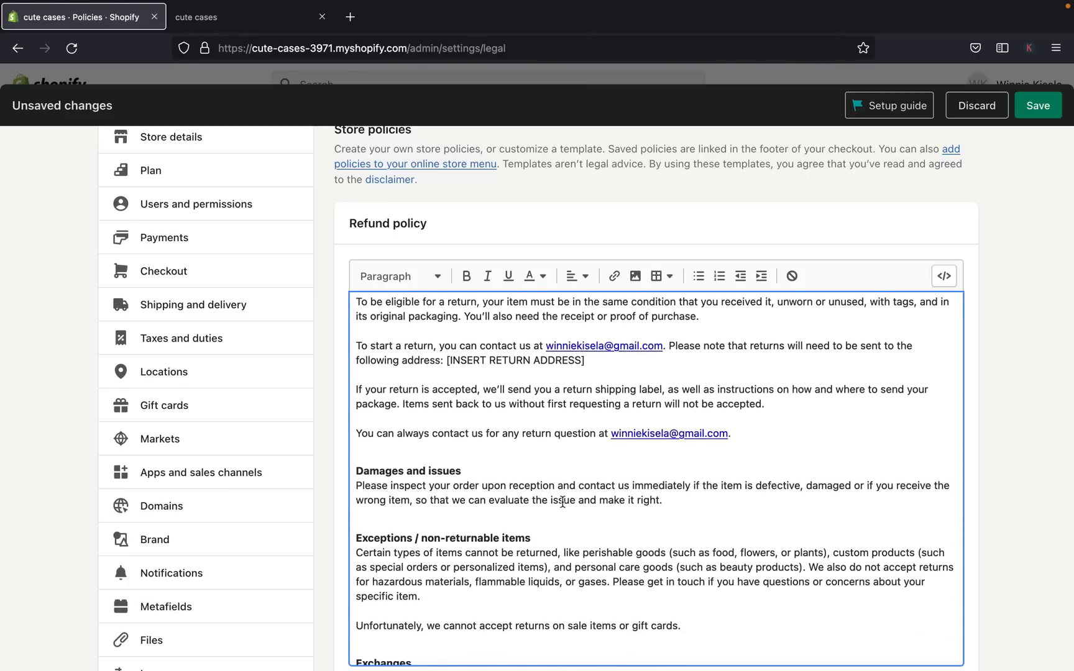
{"action": "scroll", "coordinate": [562, 502], "scroll_direction": "down", "scroll_amount": 5}
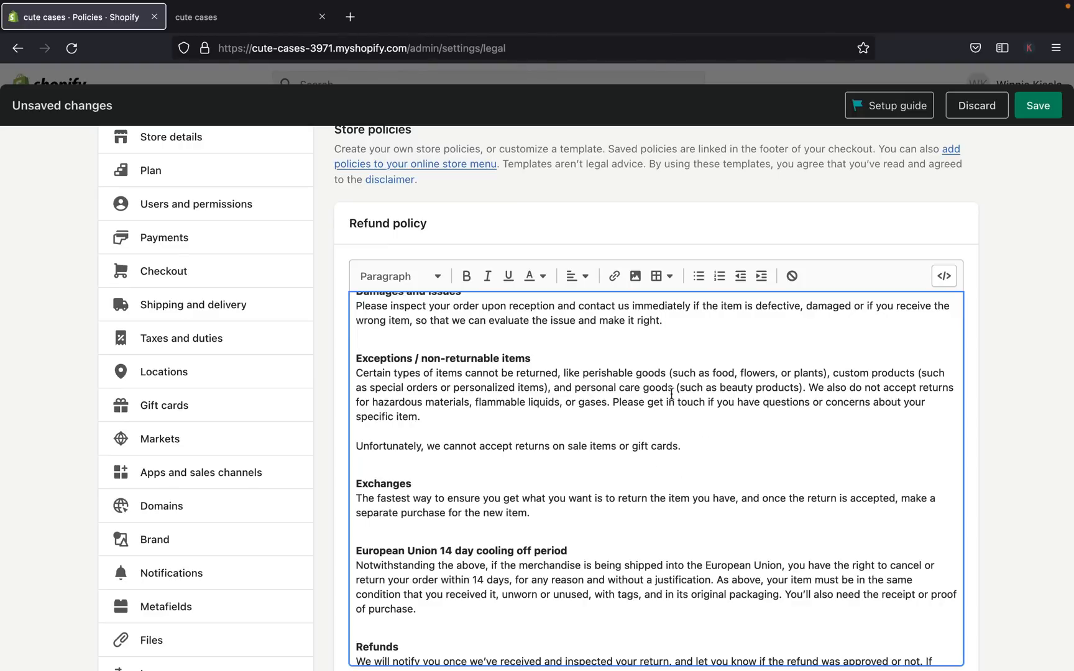
{"action": "scroll", "coordinate": [671, 394], "scroll_direction": "up", "scroll_amount": 10}
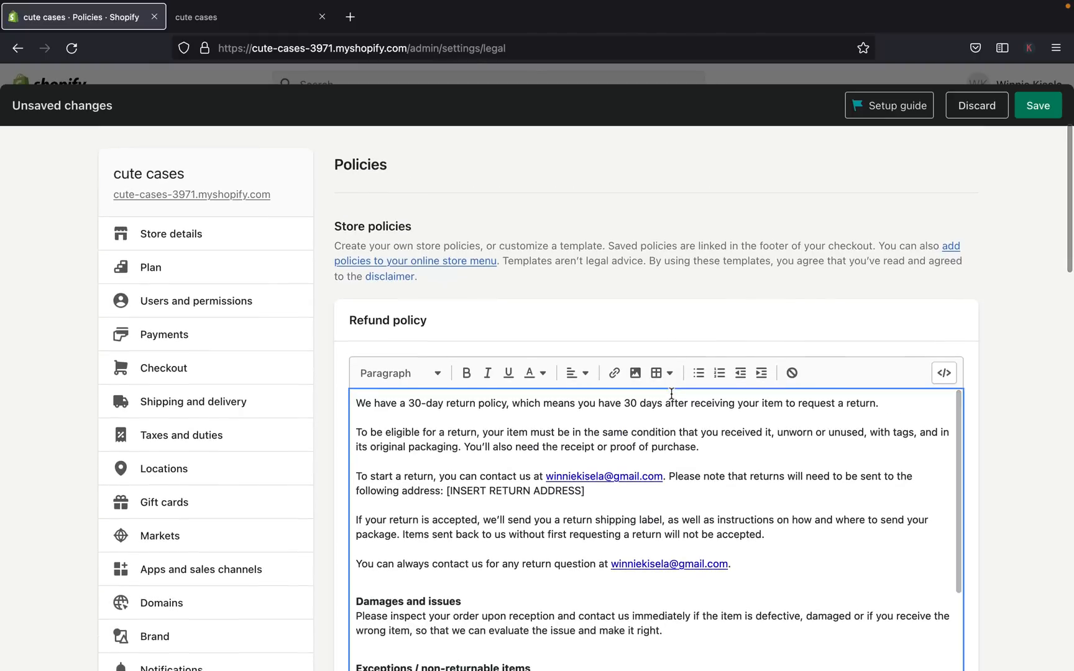
{"action": "scroll", "coordinate": [671, 394], "scroll_direction": "down", "scroll_amount": 2}
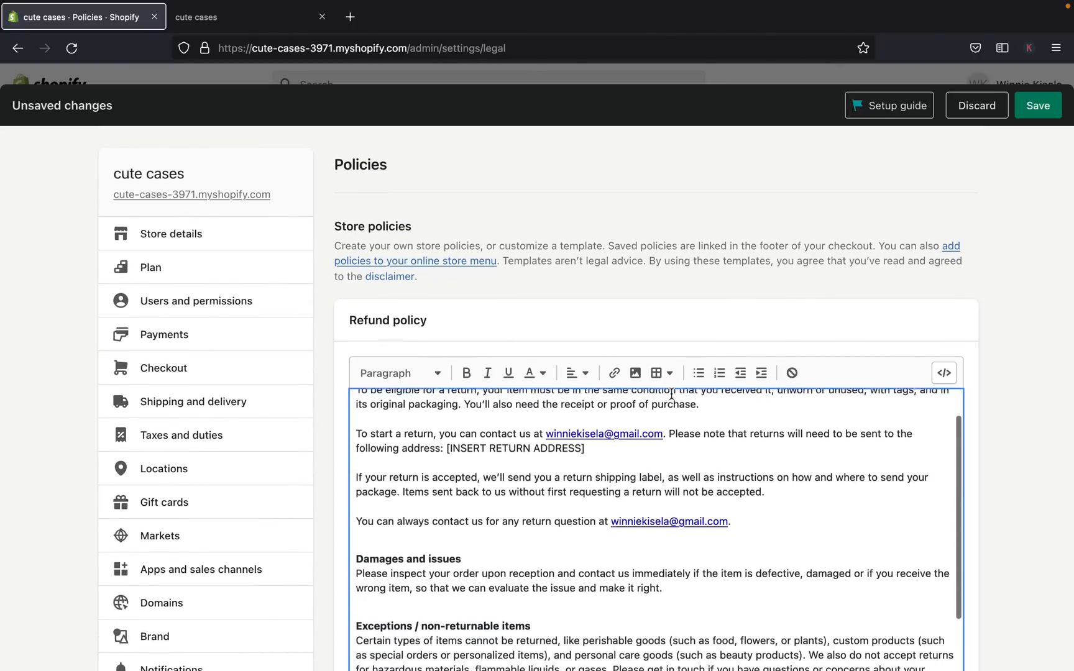
{"action": "scroll", "coordinate": [672, 393], "scroll_direction": "down", "scroll_amount": 2}
{"action": "scroll", "coordinate": [677, 401], "scroll_direction": "up", "scroll_amount": 4}
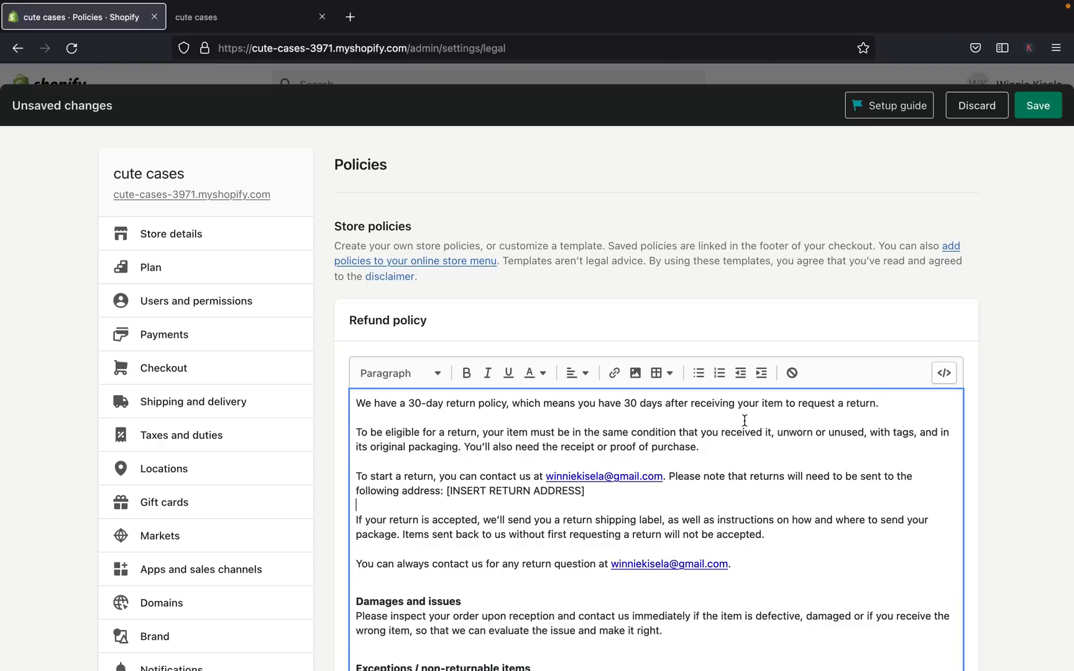
{"action": "scroll", "coordinate": [745, 421], "scroll_direction": "down", "scroll_amount": 2}
{"action": "scroll", "coordinate": [743, 413], "scroll_direction": "up", "scroll_amount": 2}
{"action": "scroll", "coordinate": [716, 317], "scroll_direction": "down", "scroll_amount": 10}
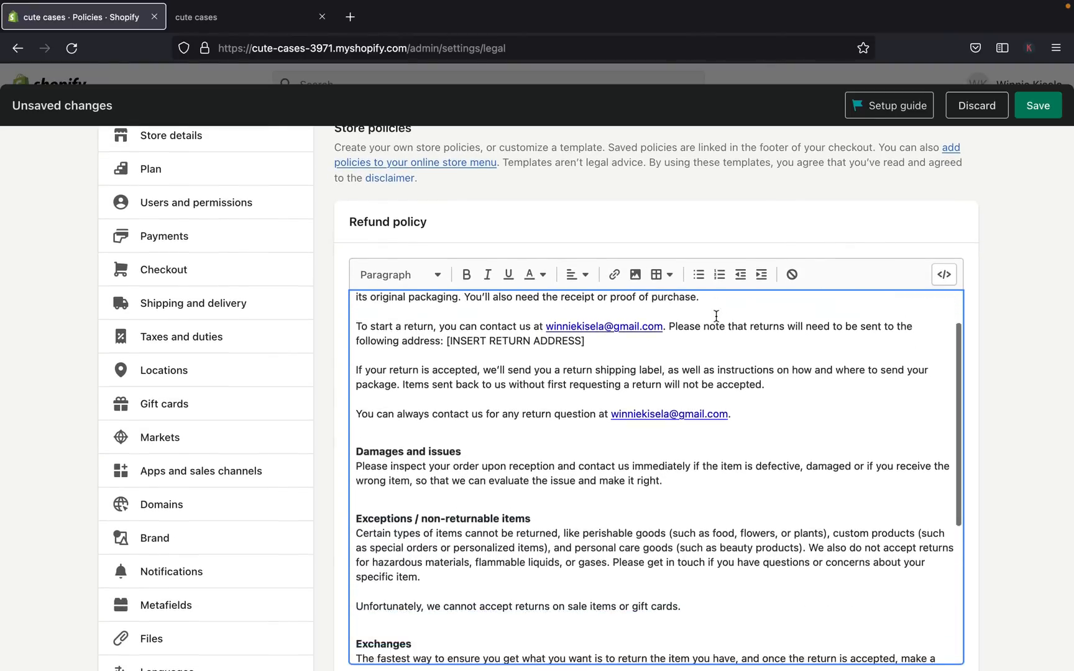
{"action": "scroll", "coordinate": [716, 317], "scroll_direction": "down", "scroll_amount": 6}
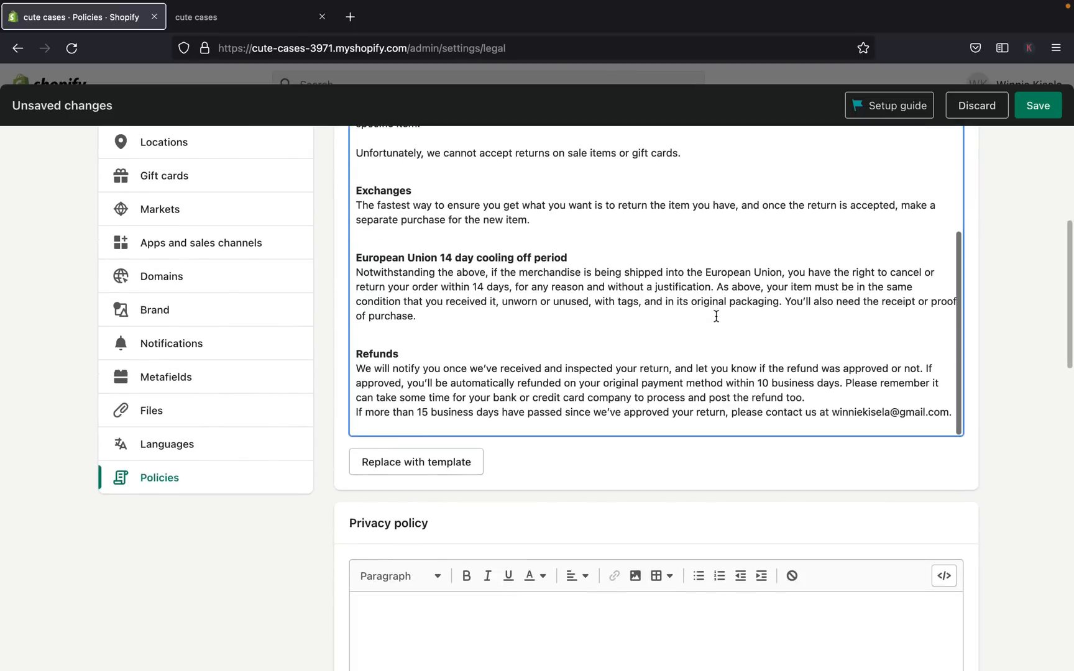
- Create the store's privacy policy from the template
{"action": "scroll", "coordinate": [717, 316], "scroll_direction": "down", "scroll_amount": 5}
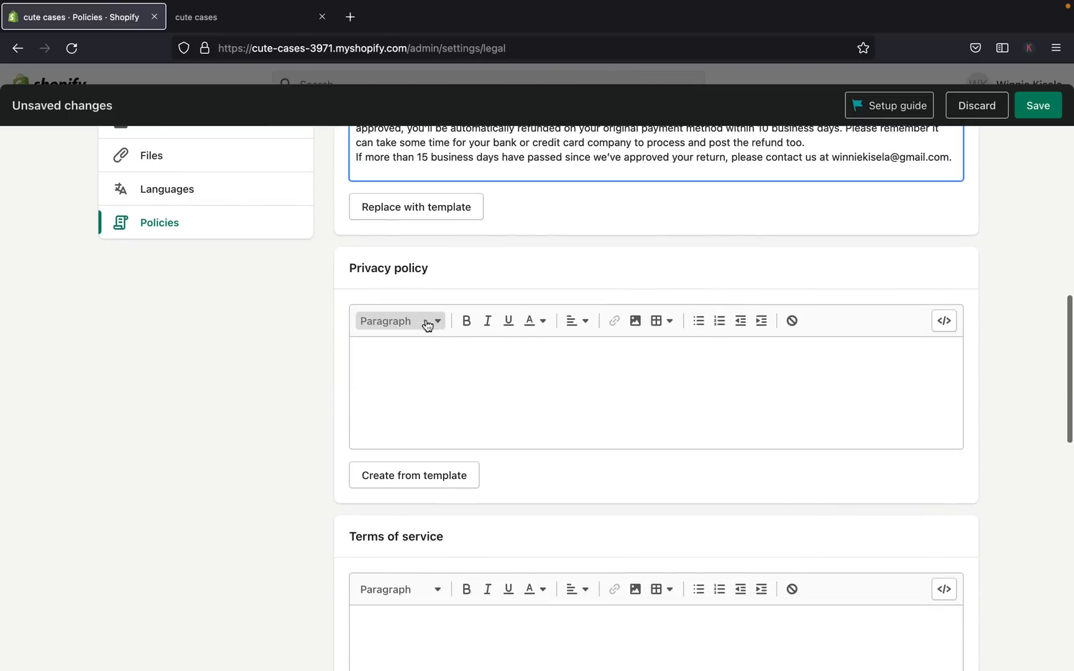
{"action": "left_click", "coordinate": [459, 393]}
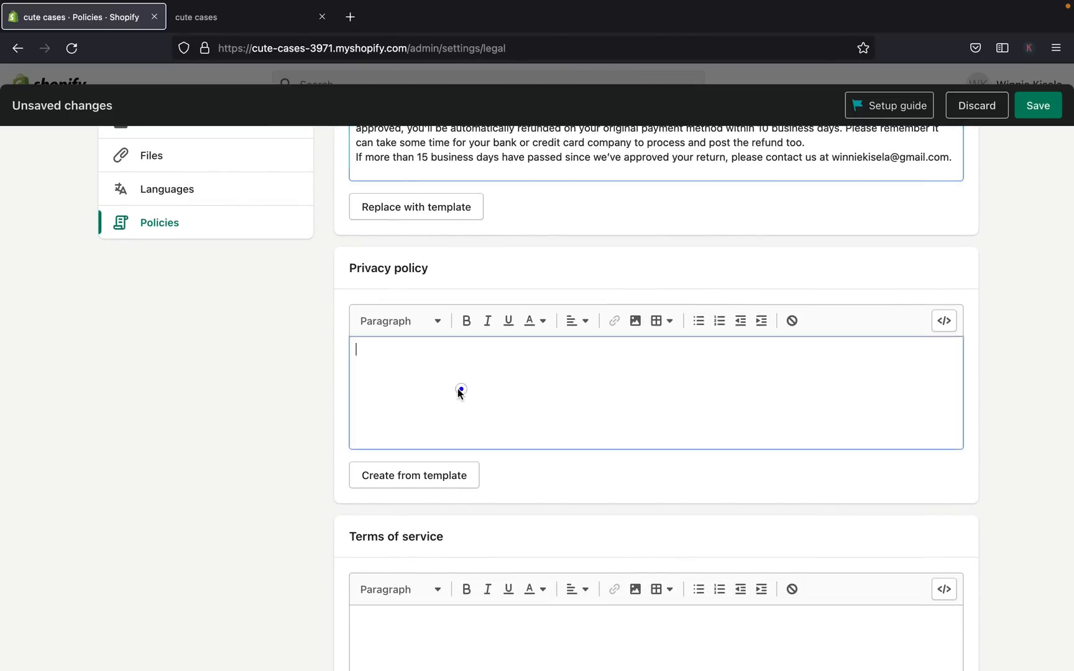
{"action": "left_click", "coordinate": [414, 476]}
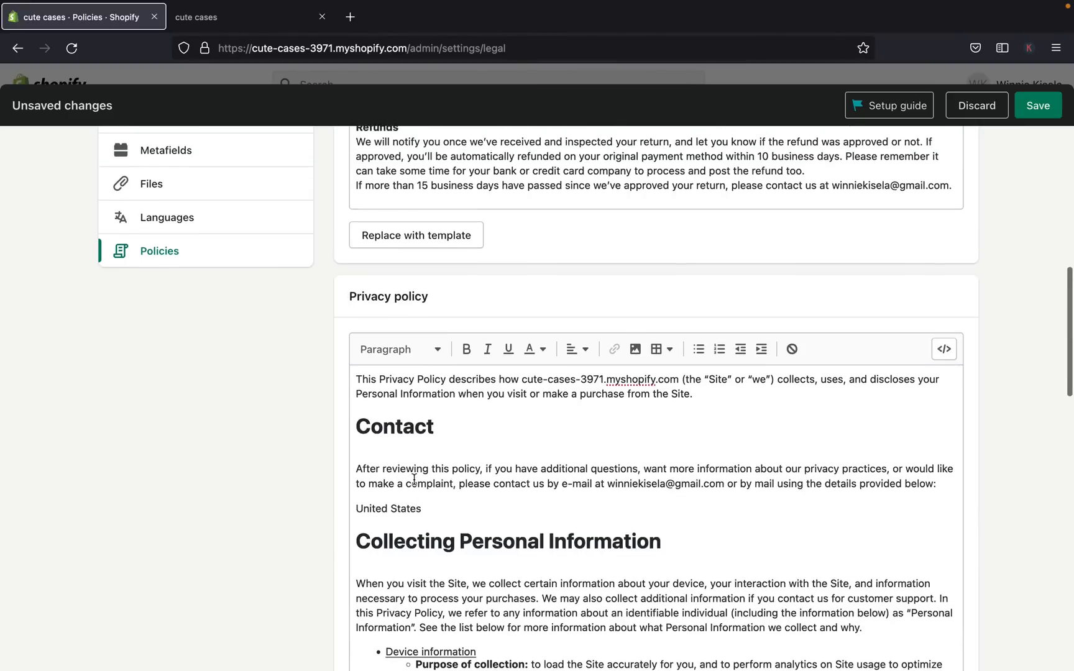
- Review the privacy policy template from the Contact section to the Last updated line, checking its bracketed placeholders
{"action": "scroll", "coordinate": [519, 442], "scroll_direction": "down", "scroll_amount": 3}
{"action": "scroll", "coordinate": [519, 443], "scroll_direction": "down", "scroll_amount": 1}
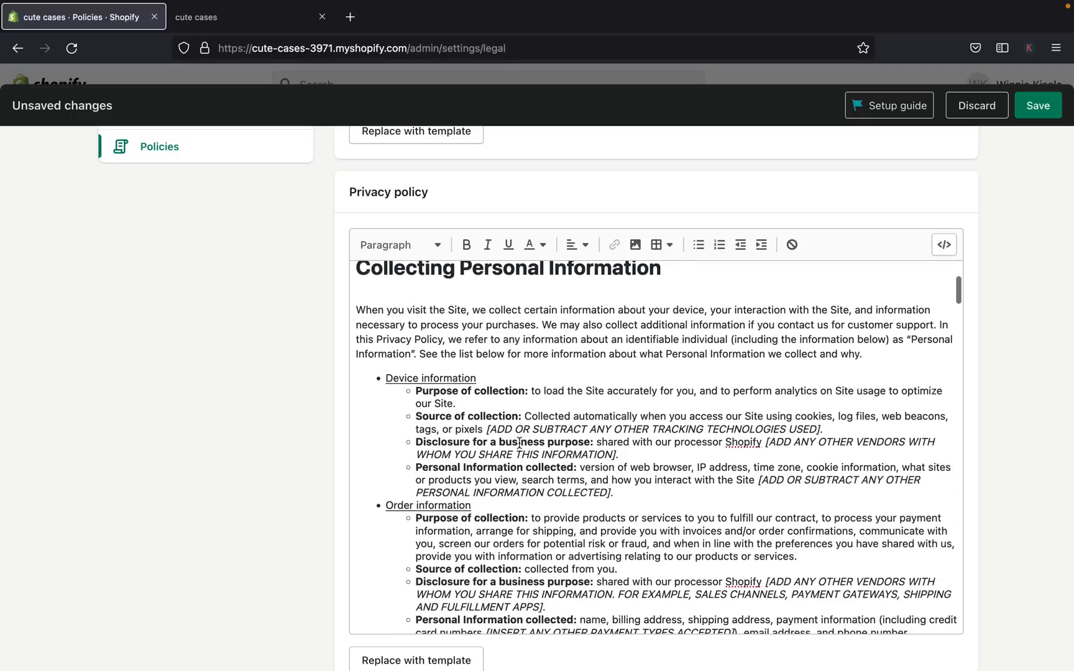
{"action": "scroll", "coordinate": [519, 442], "scroll_direction": "up", "scroll_amount": 3}
{"action": "scroll", "coordinate": [519, 443], "scroll_direction": "down", "scroll_amount": 3}
{"action": "scroll", "coordinate": [519, 443], "scroll_direction": "down", "scroll_amount": 5}
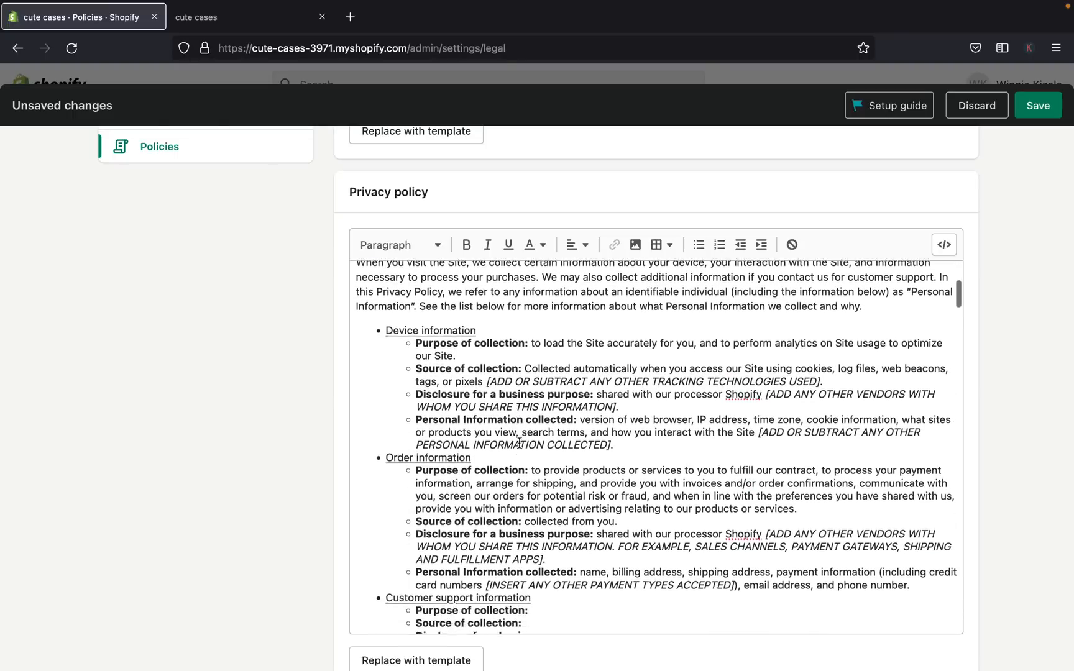
{"action": "scroll", "coordinate": [519, 443], "scroll_direction": "down", "scroll_amount": 5}
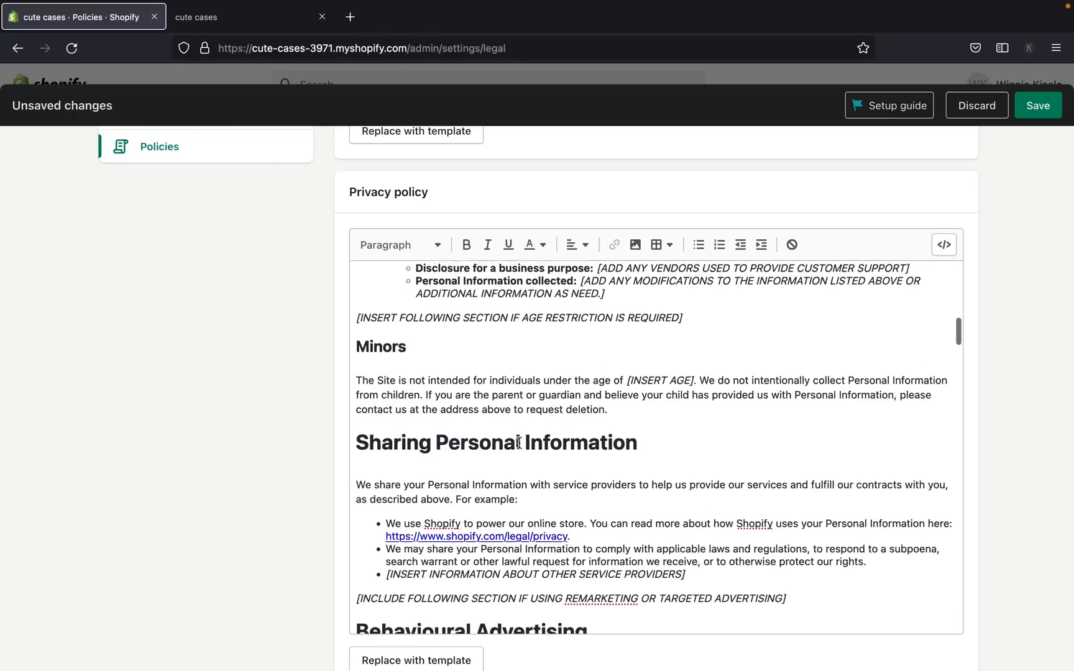
{"action": "scroll", "coordinate": [519, 443], "scroll_direction": "down", "scroll_amount": 3}
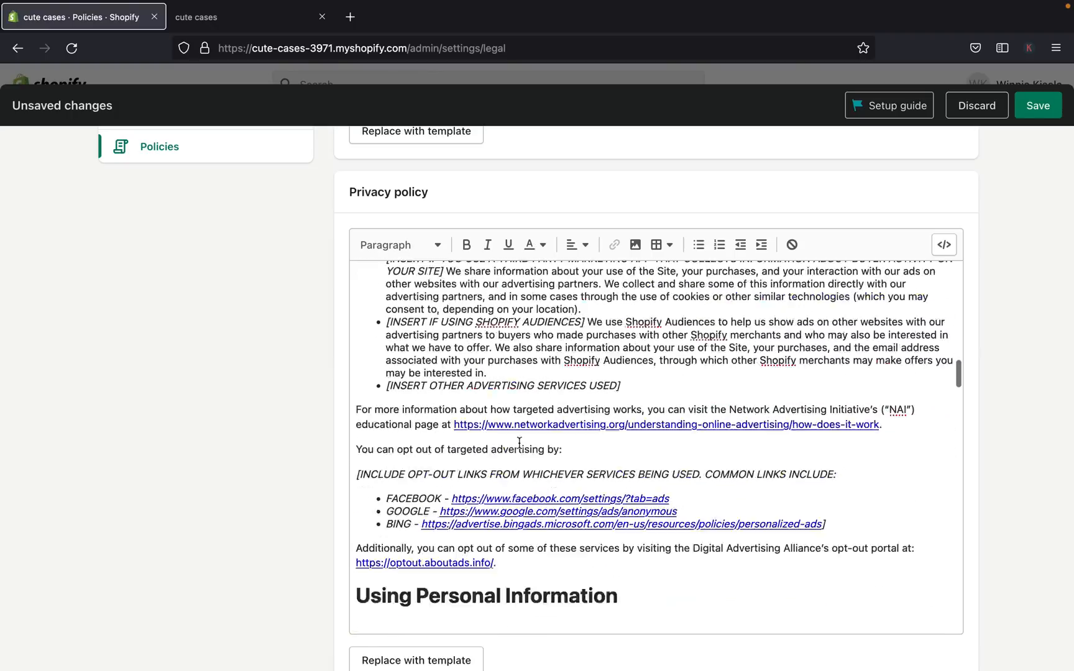
{"action": "scroll", "coordinate": [519, 443], "scroll_direction": "down", "scroll_amount": 8}
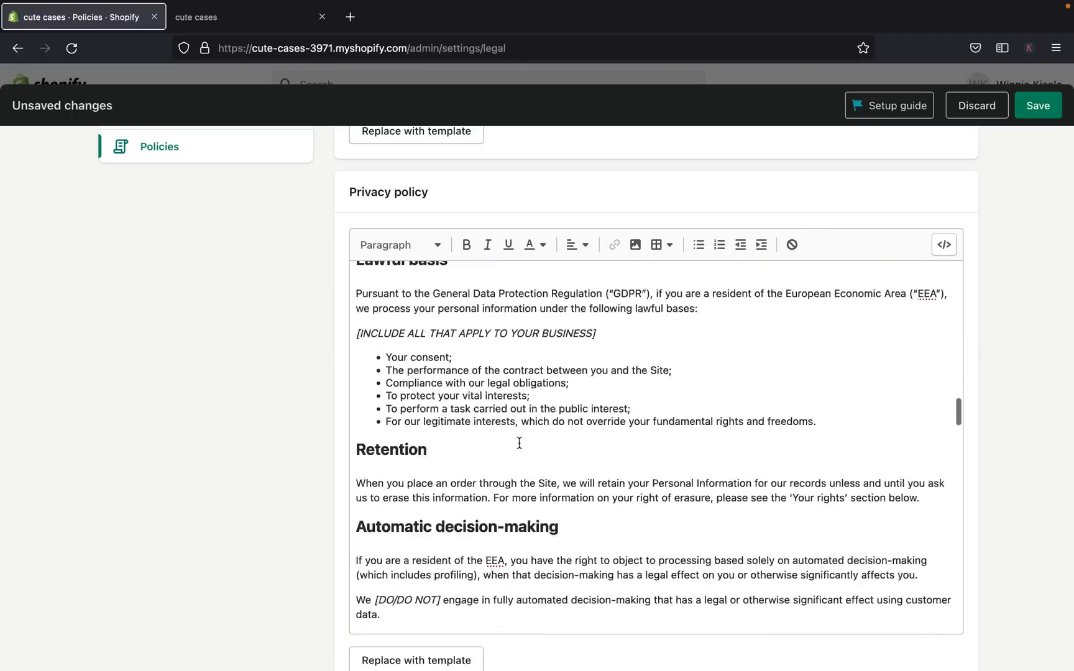
{"action": "scroll", "coordinate": [519, 443], "scroll_direction": "down", "scroll_amount": 8}
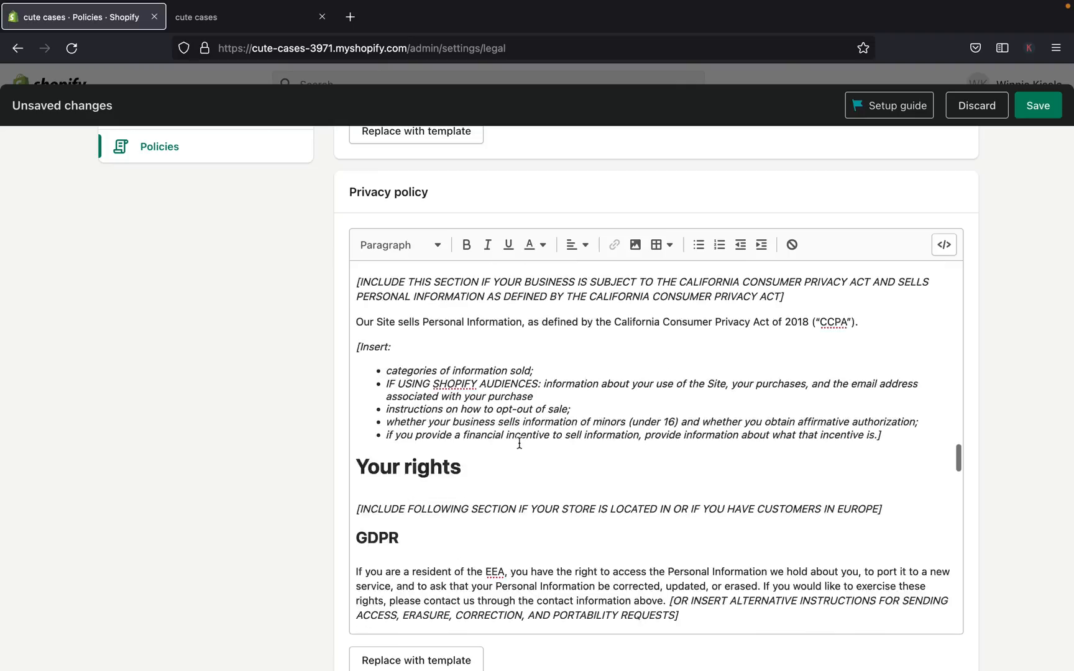
{"action": "scroll", "coordinate": [519, 442], "scroll_direction": "down", "scroll_amount": 10}
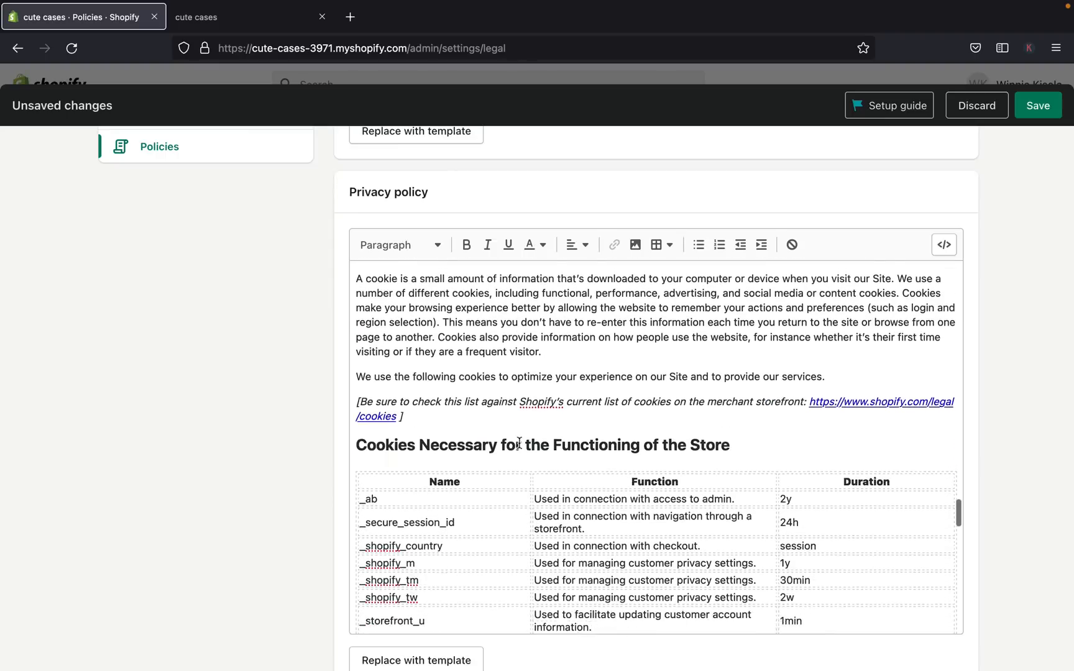
{"action": "scroll", "coordinate": [519, 443], "scroll_direction": "down", "scroll_amount": 10}
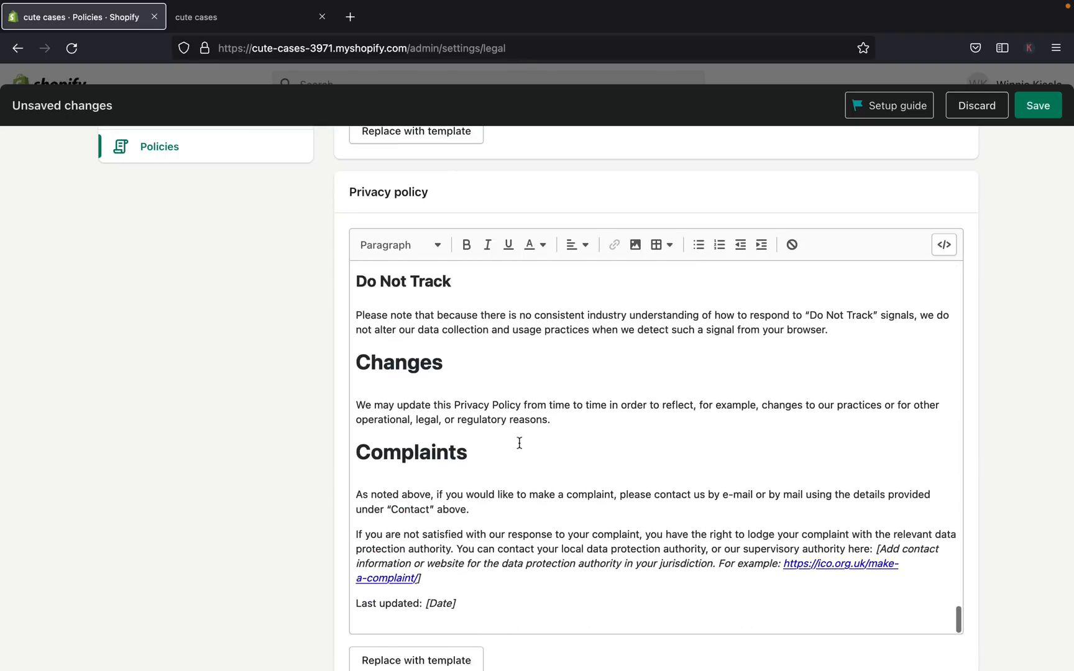
{"action": "scroll", "coordinate": [519, 442], "scroll_direction": "up", "scroll_amount": 15}
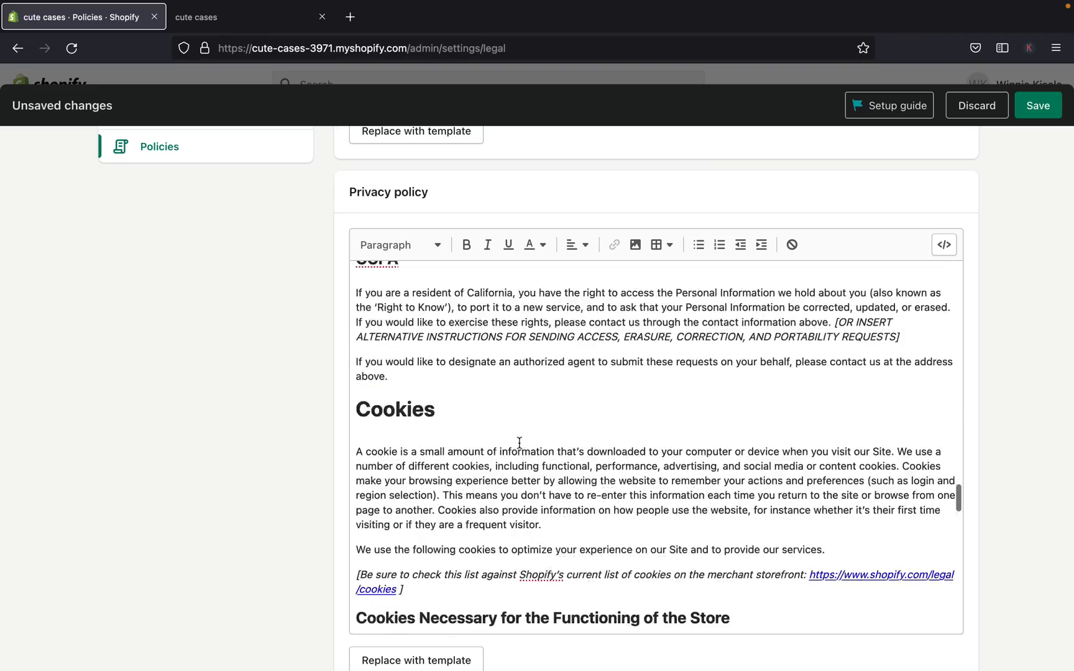
{"action": "scroll", "coordinate": [519, 443], "scroll_direction": "up", "scroll_amount": 15}
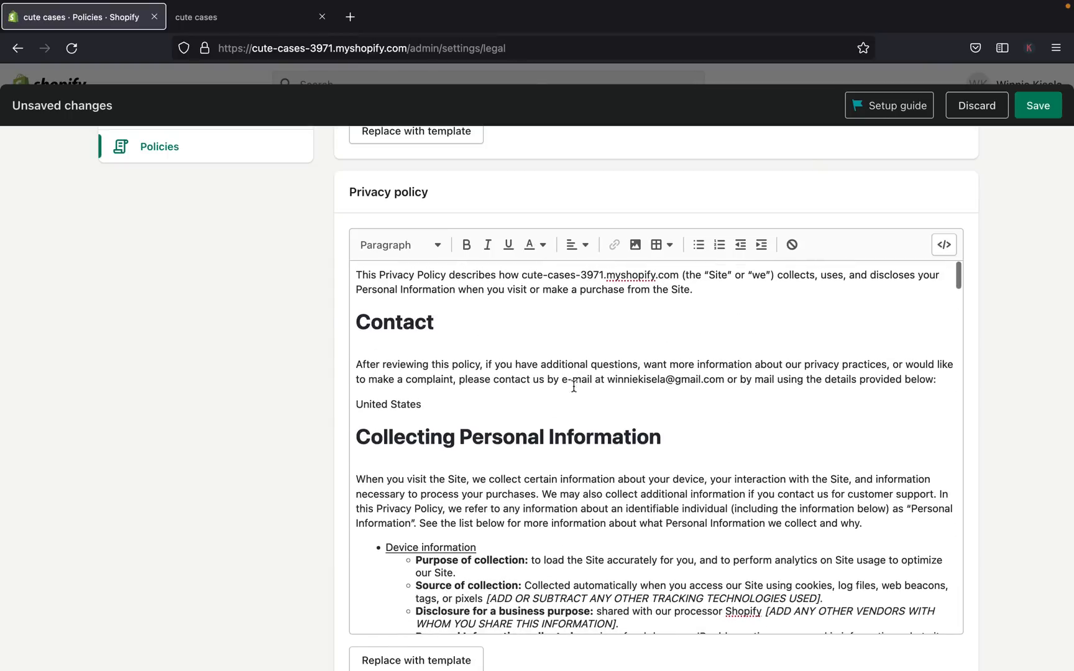
{"action": "scroll", "coordinate": [604, 381], "scroll_direction": "down", "scroll_amount": 1}
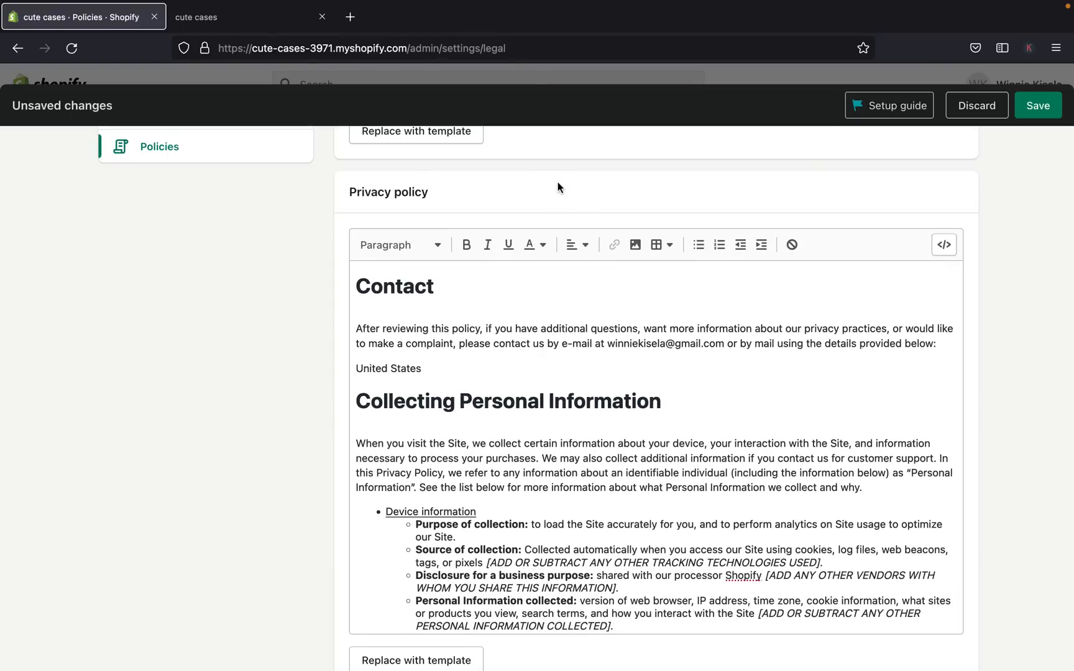
{"action": "scroll", "coordinate": [557, 187], "scroll_direction": "down", "scroll_amount": 8}
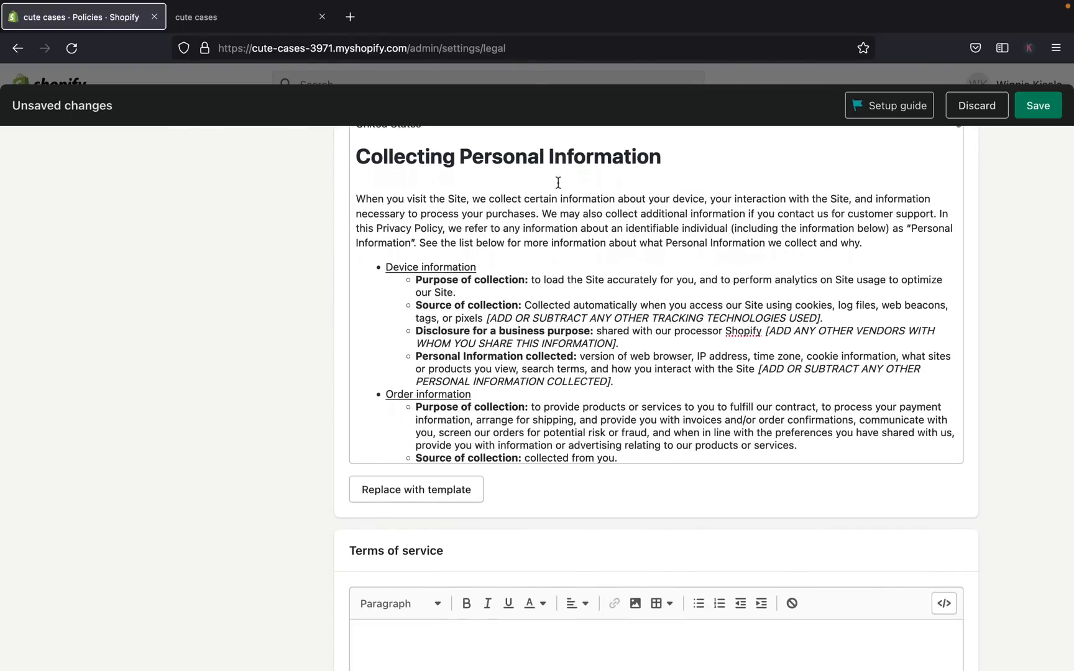
{"action": "scroll", "coordinate": [526, 429], "scroll_direction": "down", "scroll_amount": 15}
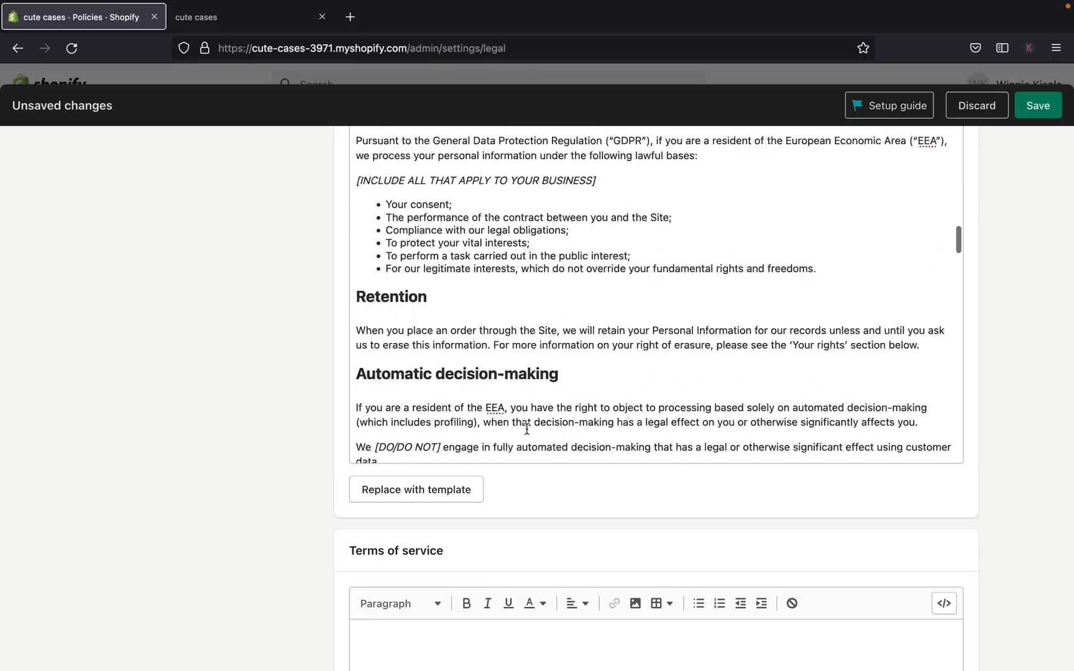
{"action": "scroll", "coordinate": [527, 429], "scroll_direction": "down", "scroll_amount": 20}
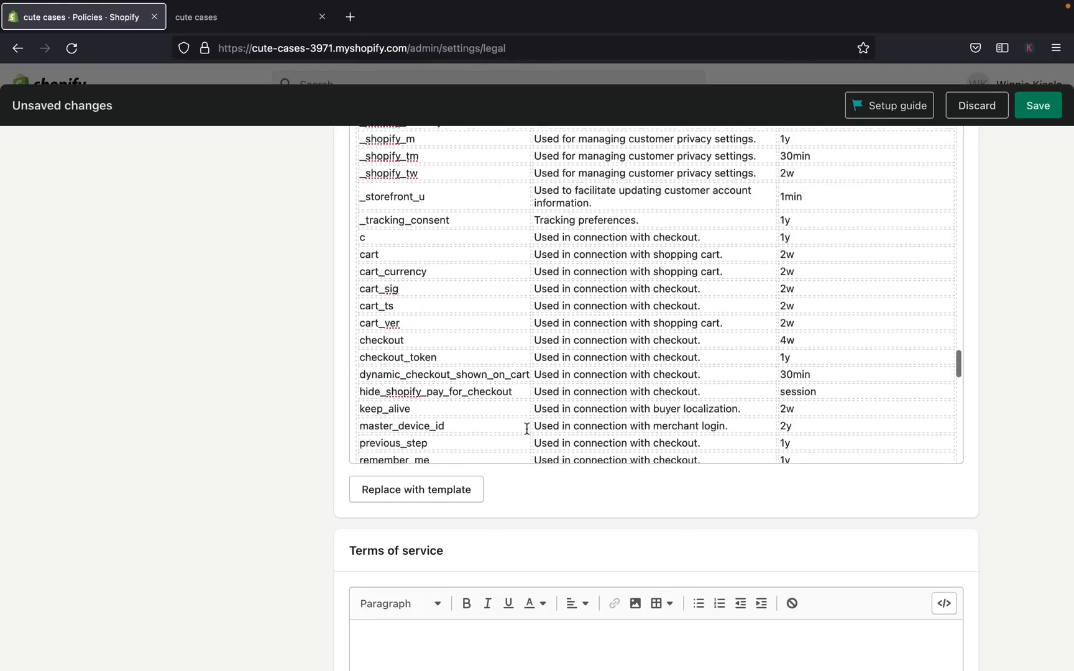
{"action": "scroll", "coordinate": [527, 429], "scroll_direction": "down", "scroll_amount": 12}
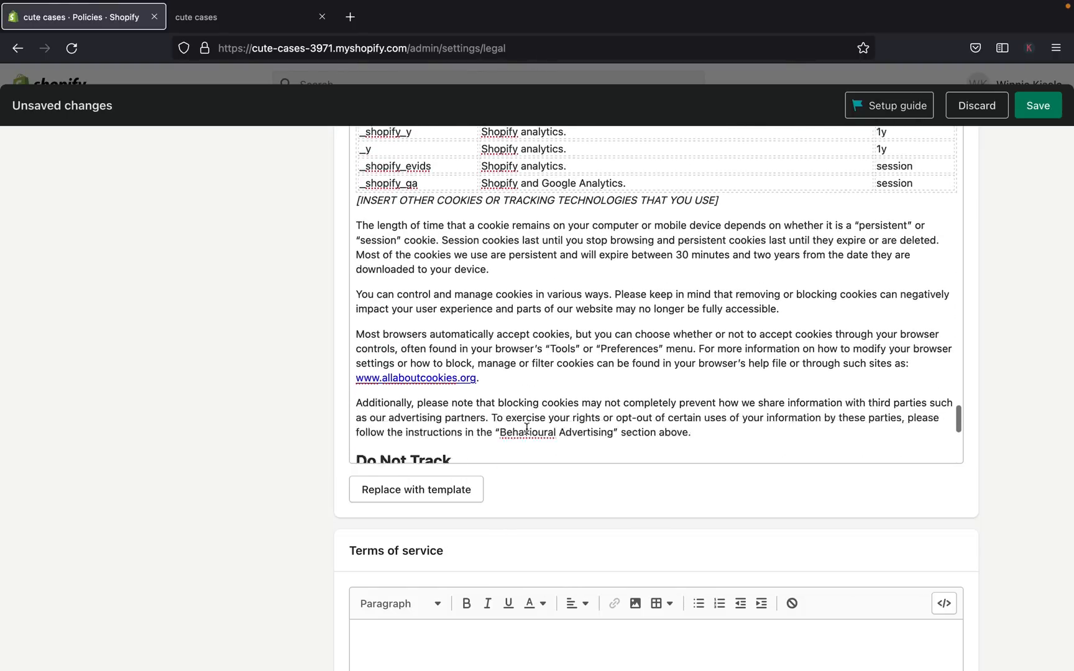
{"action": "scroll", "coordinate": [527, 429], "scroll_direction": "down", "scroll_amount": 15}
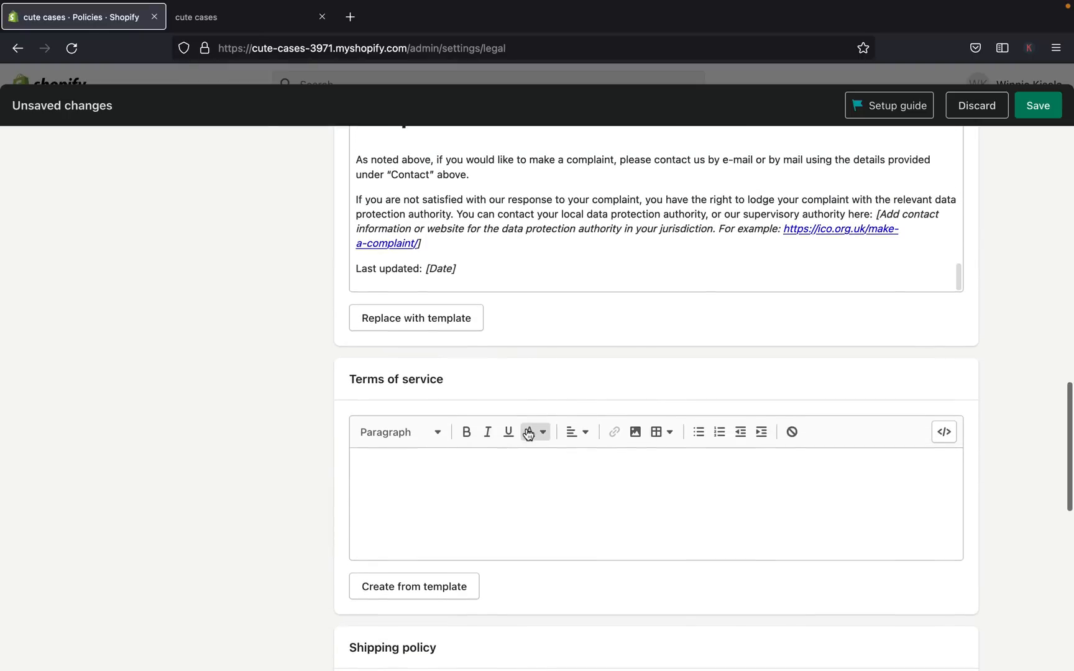
- Create the store's terms of service from the template and skim its sections
{"action": "scroll", "coordinate": [527, 431], "scroll_direction": "down", "scroll_amount": 5}
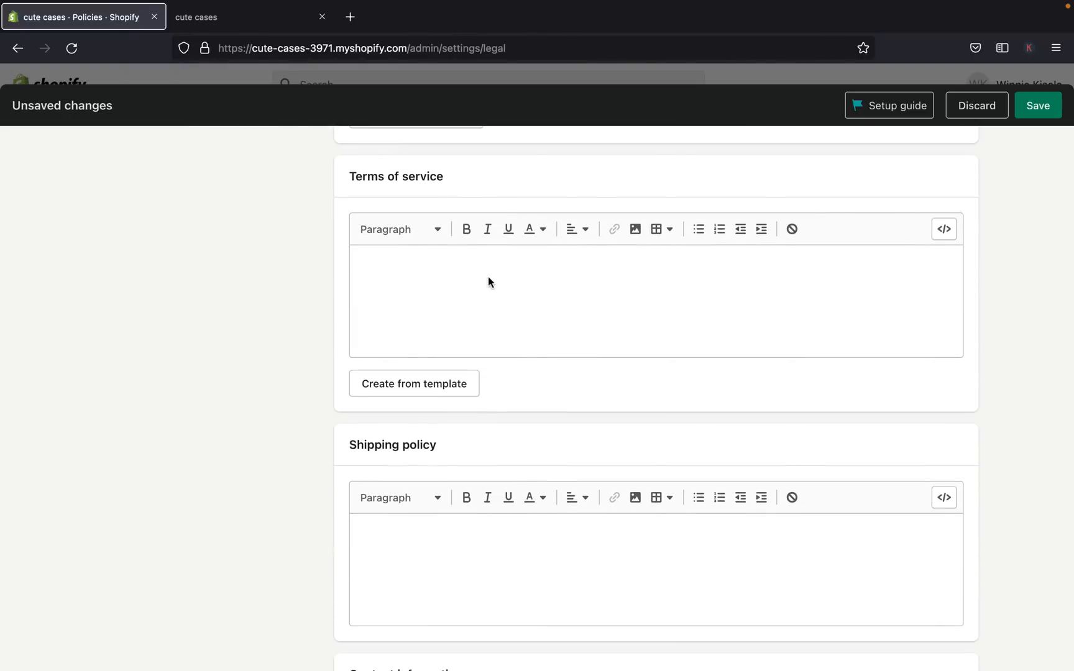
{"action": "left_click", "coordinate": [393, 381]}
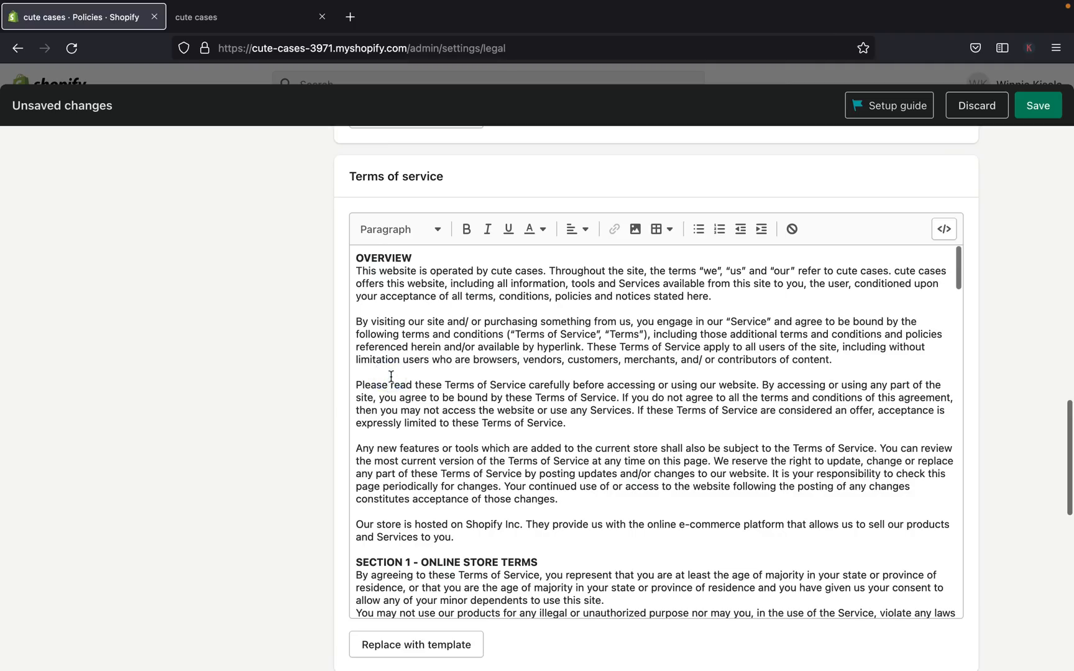
{"action": "scroll", "coordinate": [508, 402], "scroll_direction": "down", "scroll_amount": 20}
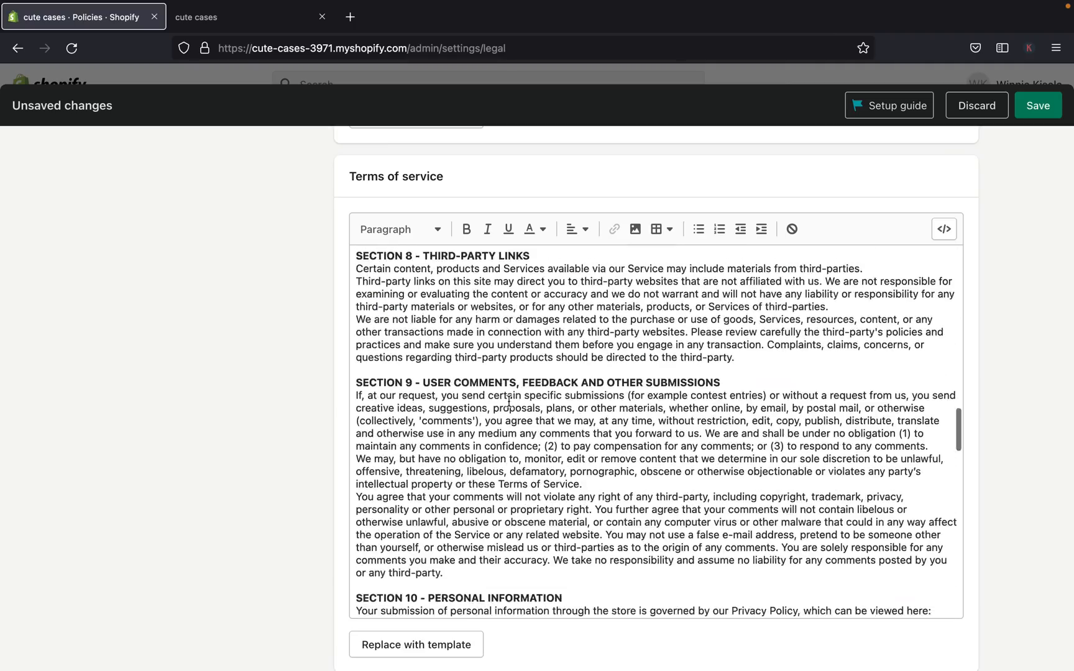
{"action": "scroll", "coordinate": [509, 403], "scroll_direction": "down", "scroll_amount": 10}
{"action": "scroll", "coordinate": [509, 402], "scroll_direction": "up", "scroll_amount": 4}
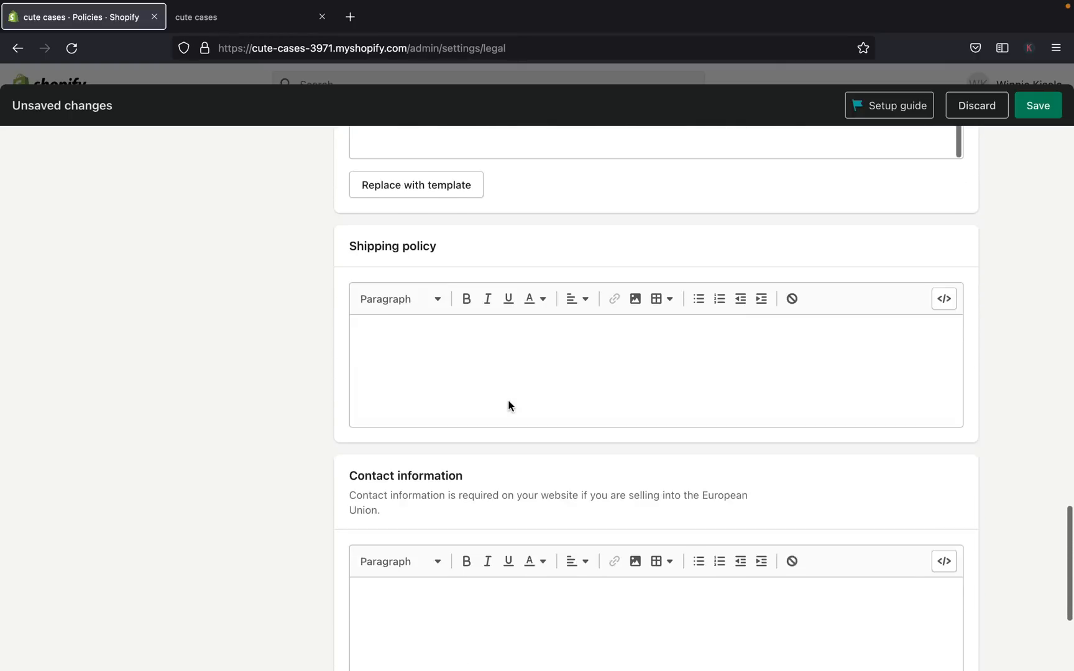
- Write "to write your own. no template from Shopify." as the shipping policy text
{"action": "left_click", "coordinate": [403, 381]}
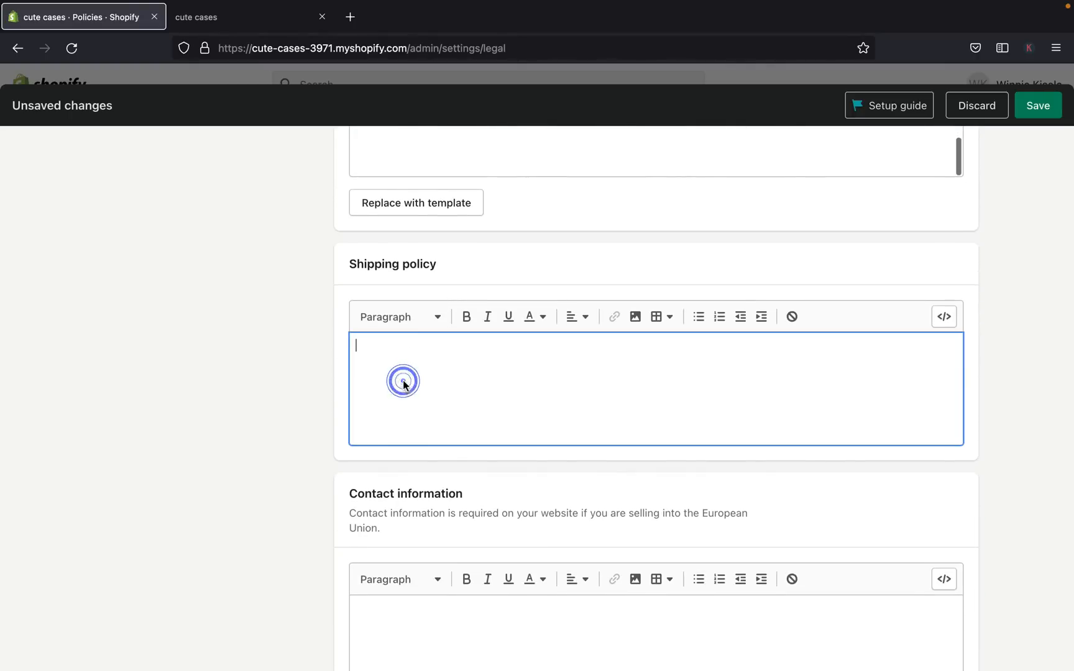
{"action": "scroll", "coordinate": [416, 350], "scroll_direction": "down", "scroll_amount": 3}
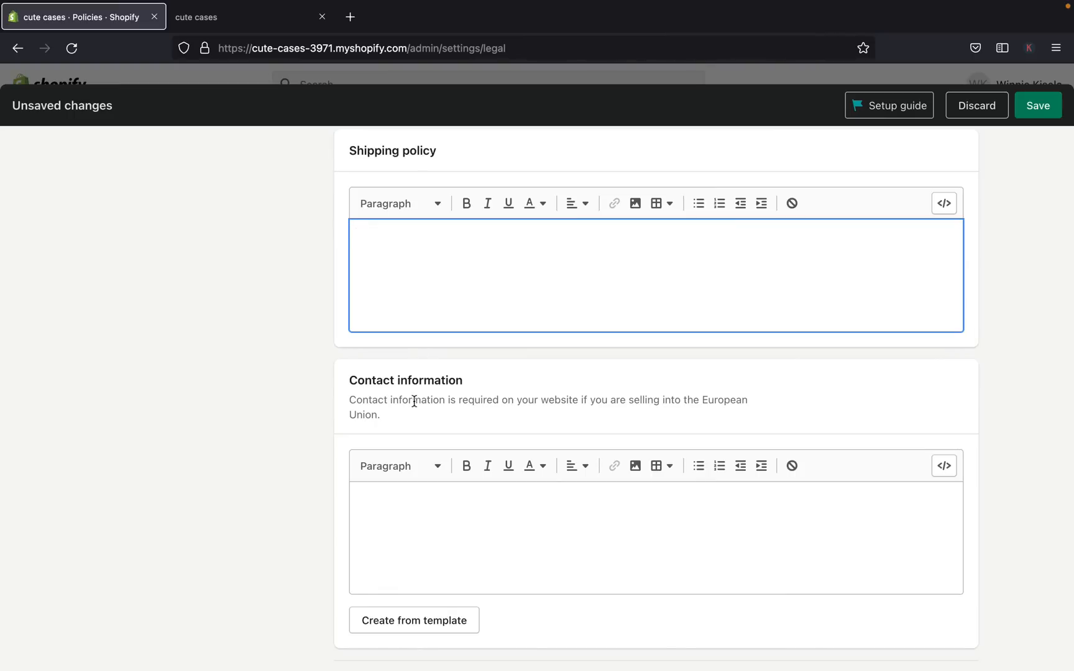
{"action": "key", "text": "BackSpace"}
{"action": "key", "text": "BackSpace"}
{"action": "key", "text": "BackSpace"}
{"action": "type", "text": "to write your own. no template from Shop"}
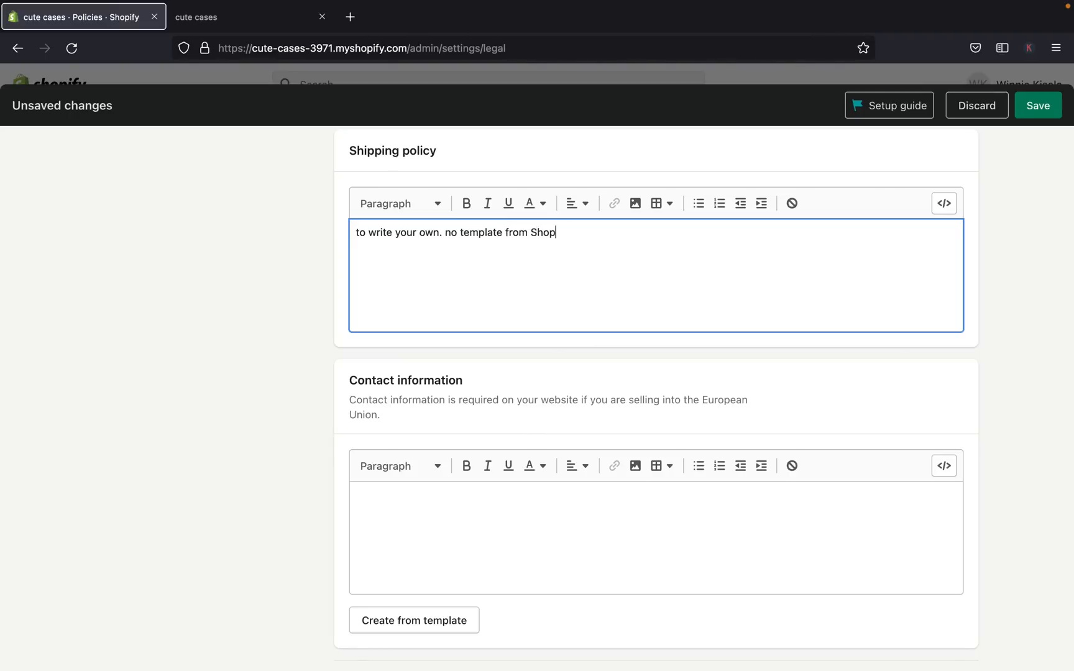
{"action": "type", "text": "ify"}
{"action": "left_click", "coordinate": [466, 274]}
{"action": "left_click", "coordinate": [370, 293]}
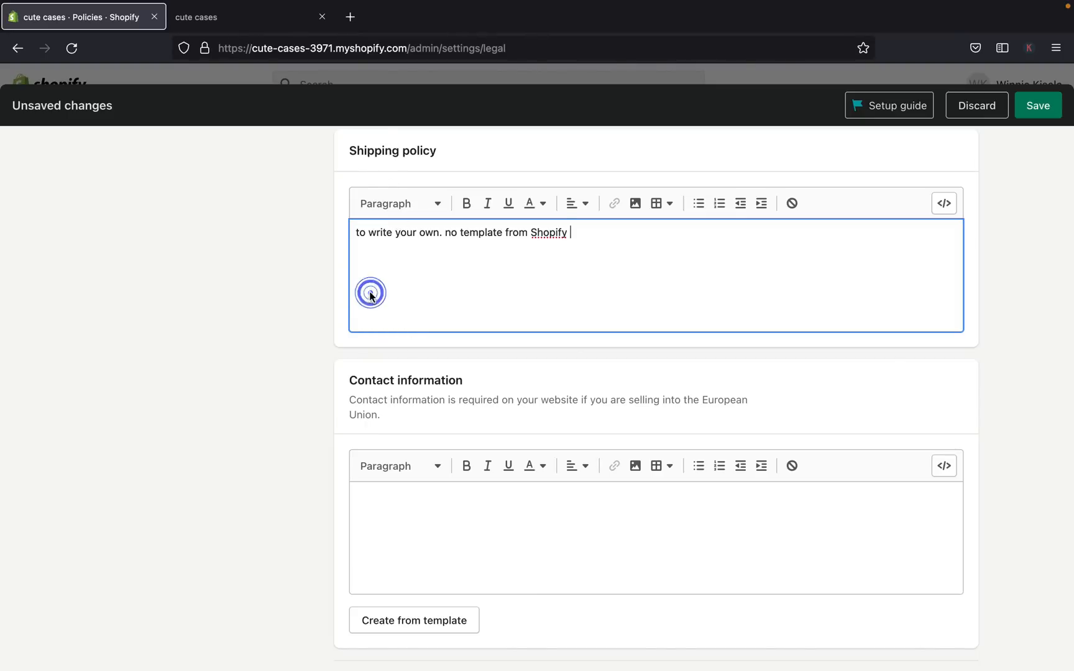
{"action": "type", "text": "."}
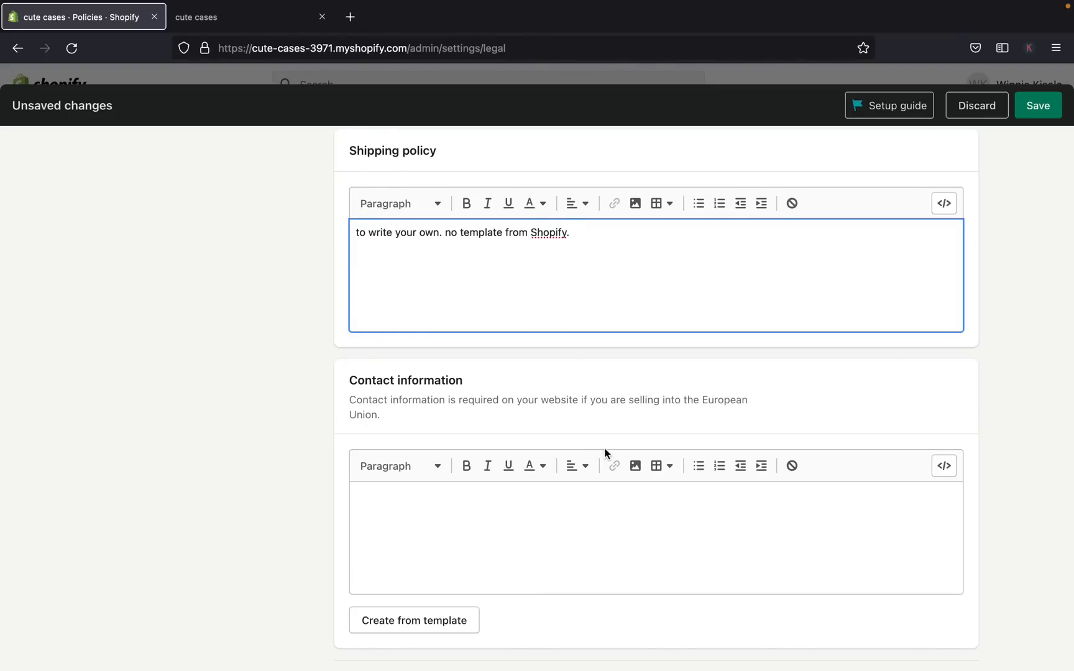
- Create the store's contact information policy from the template
{"action": "scroll", "coordinate": [604, 447], "scroll_direction": "down", "scroll_amount": 3}
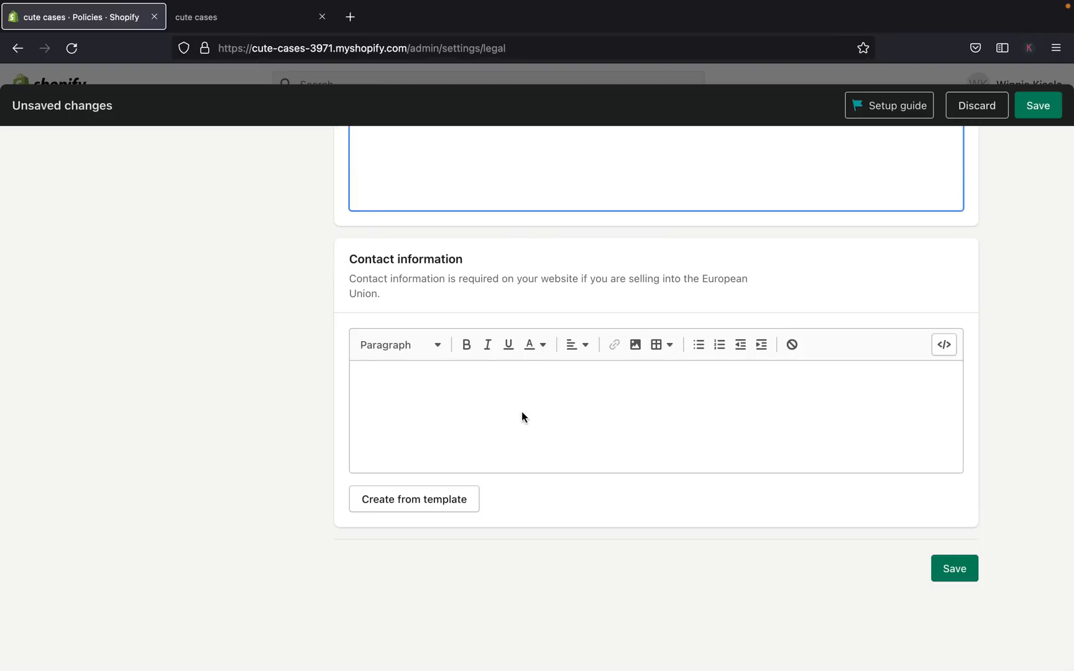
{"action": "left_click", "coordinate": [428, 504]}
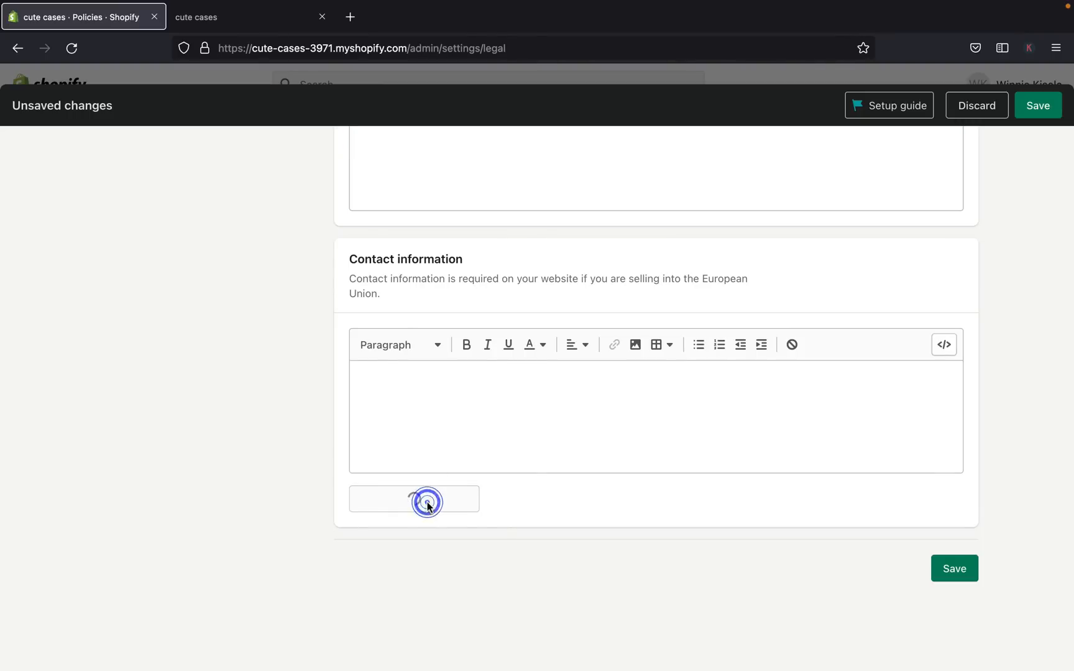
{"action": "scroll", "coordinate": [439, 415], "scroll_direction": "up", "scroll_amount": 1}
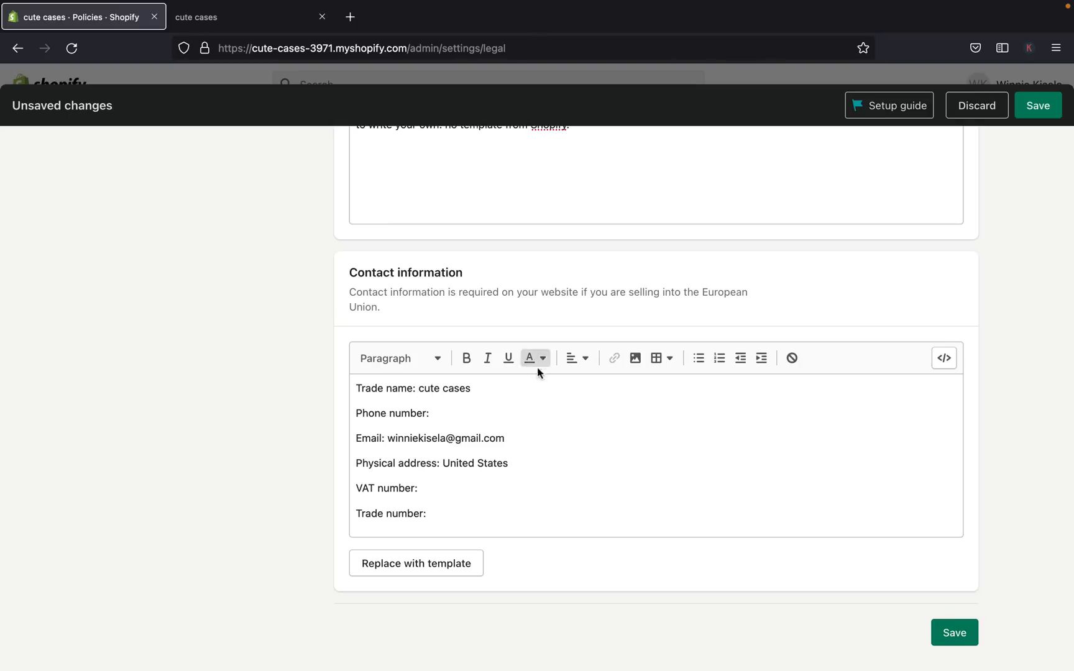
- Delete the VAT number and Trade number lines from the contact information and save the store policies
{"action": "left_click", "coordinate": [434, 411]}
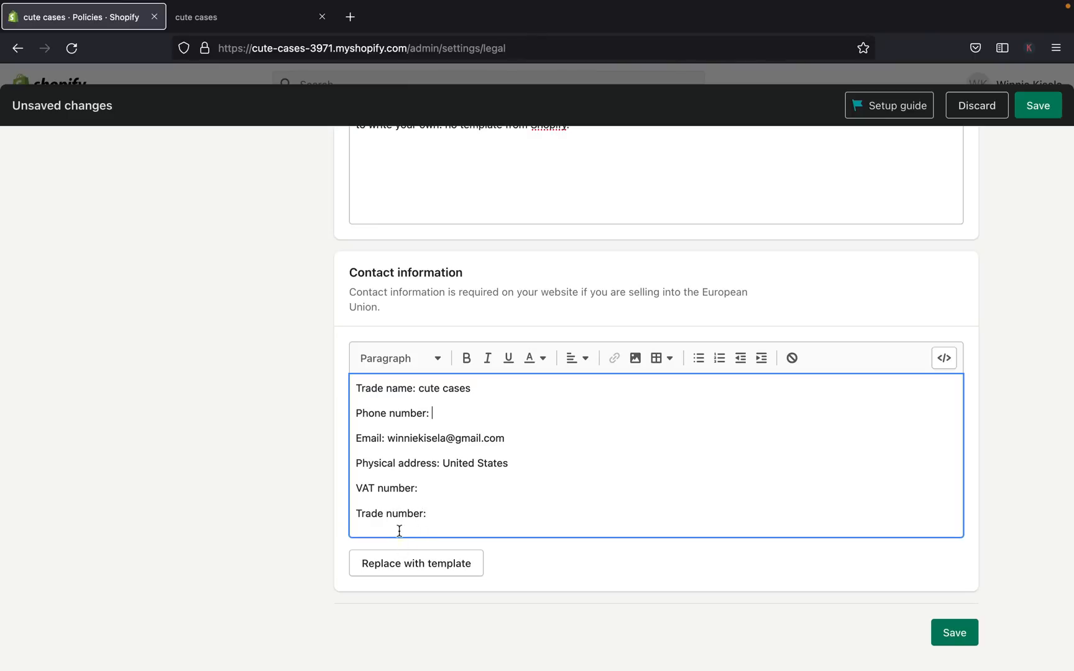
{"action": "left_click_drag", "start_coordinate": [351, 491], "coordinate": [435, 549]}
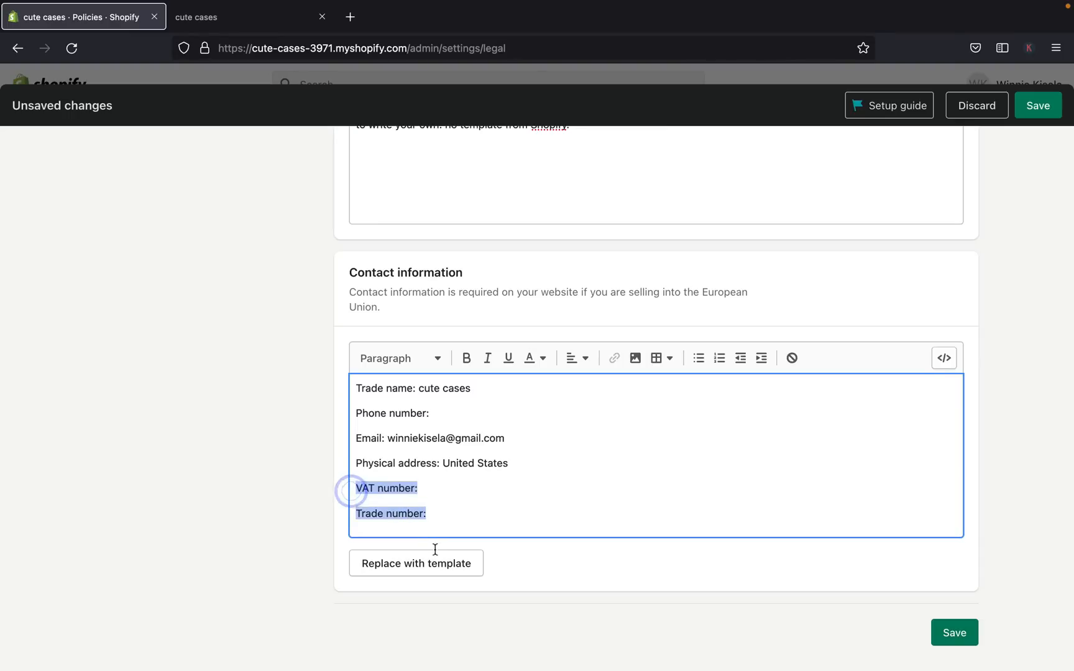
{"action": "key", "text": "BackSpace"}
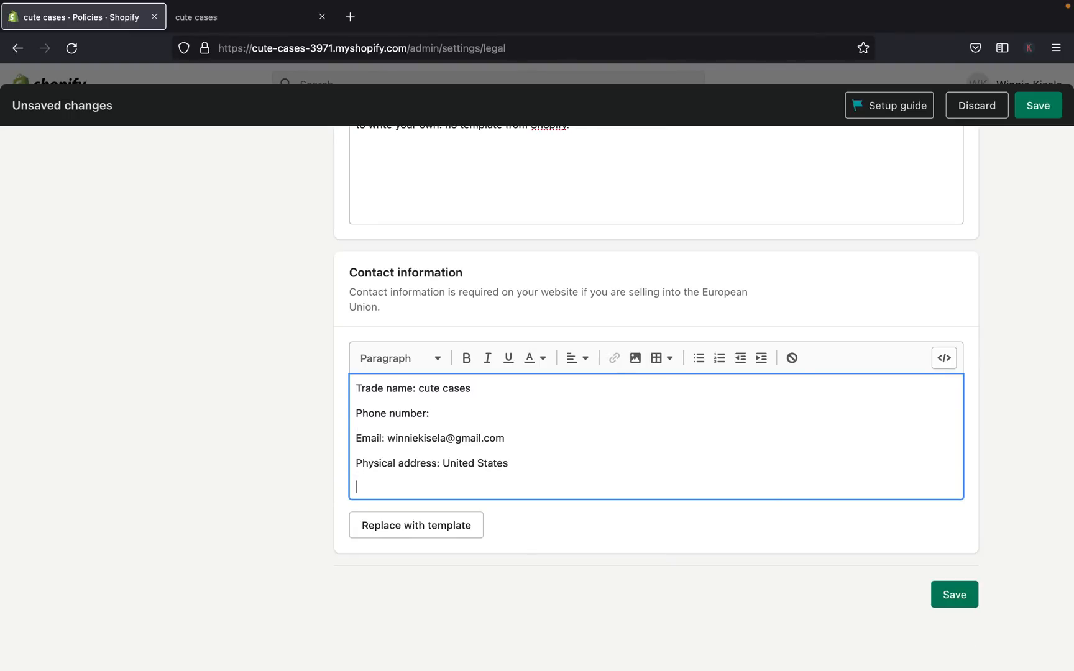
{"action": "left_click", "coordinate": [960, 594]}
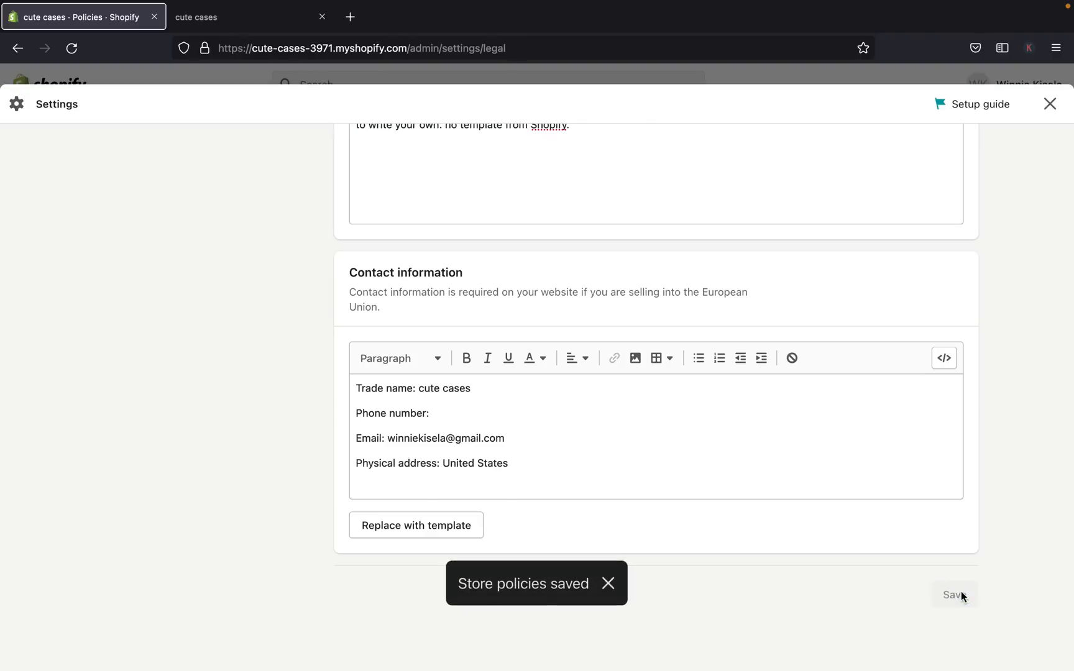
- Close the policy settings and check the storefront's footer links before returning to the store's navigation page
{"action": "scroll", "coordinate": [912, 420], "scroll_direction": "up", "scroll_amount": 3}
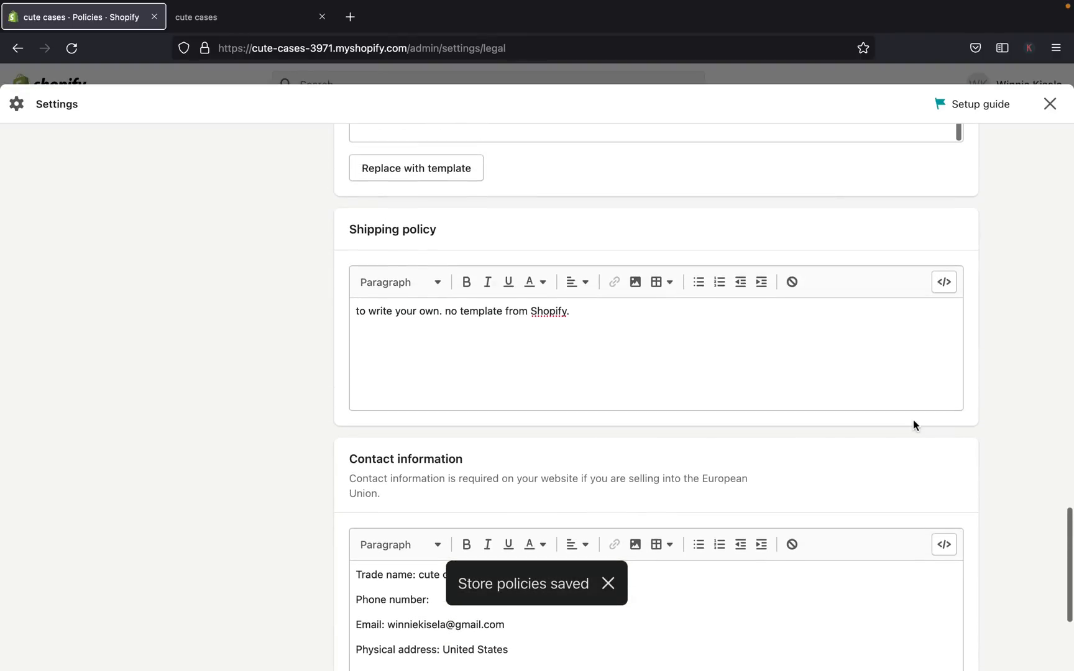
{"action": "scroll", "coordinate": [914, 420], "scroll_direction": "up", "scroll_amount": 15}
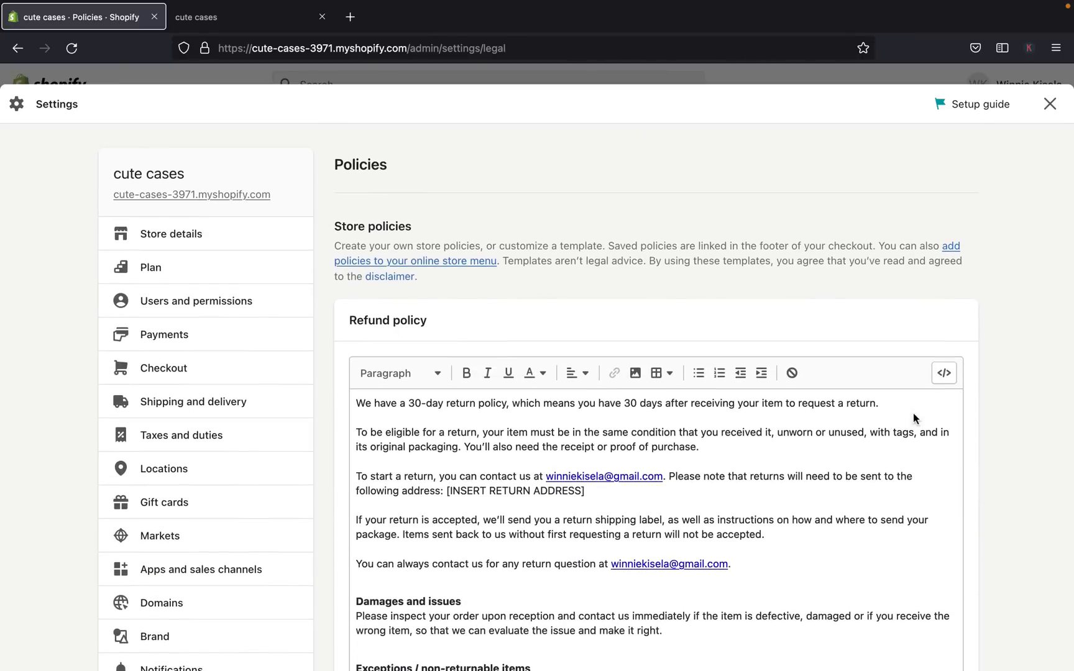
{"action": "left_click", "coordinate": [1050, 104]}
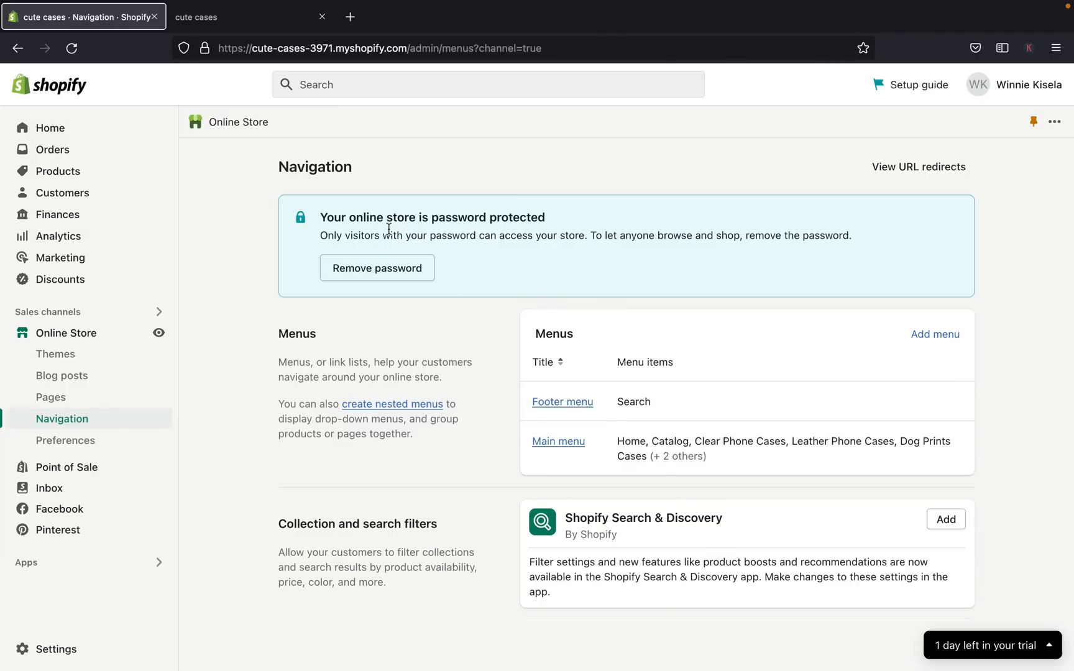
{"action": "left_click", "coordinate": [261, 16]}
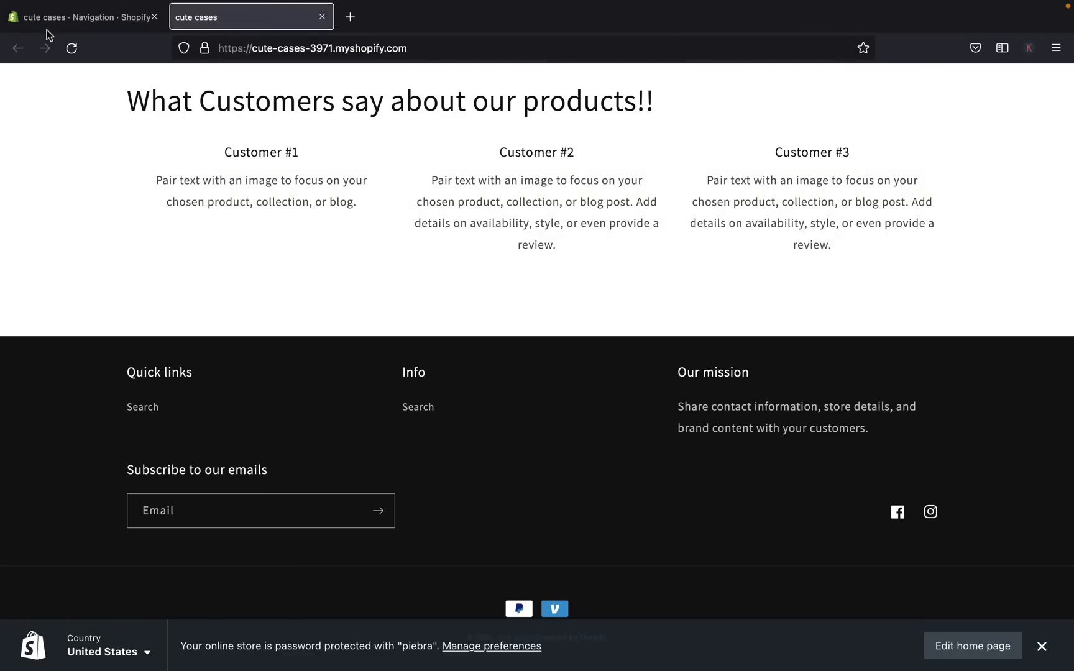
{"action": "left_click", "coordinate": [79, 14]}
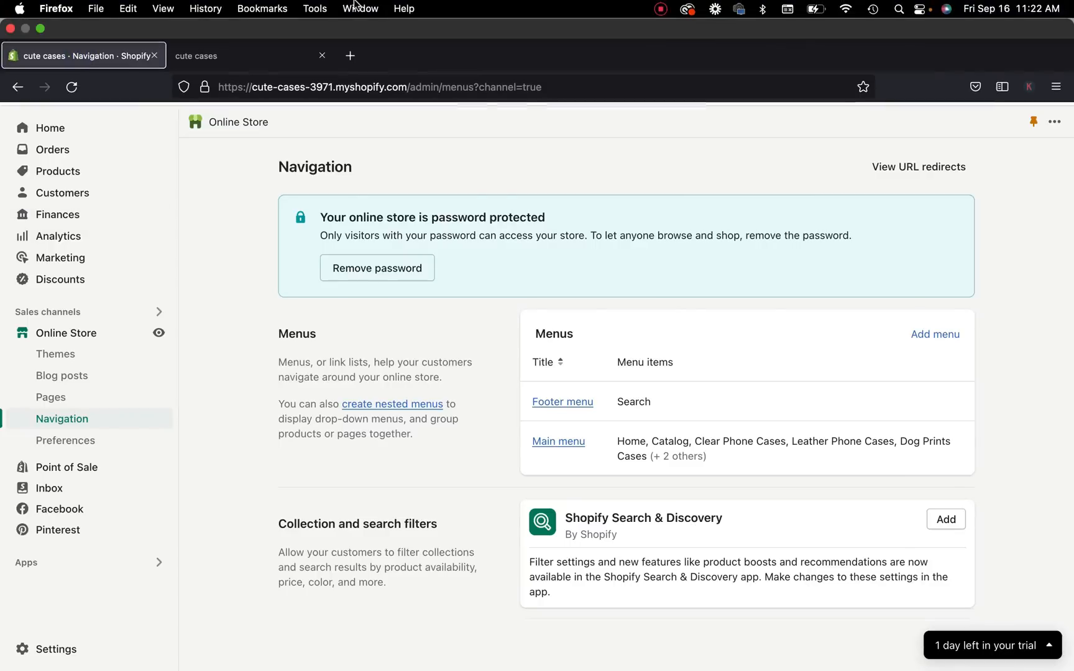
- Add a Shipping Policy item to the Footer menu, linked to the store's Shipping Policy
{"action": "left_click", "coordinate": [555, 404]}
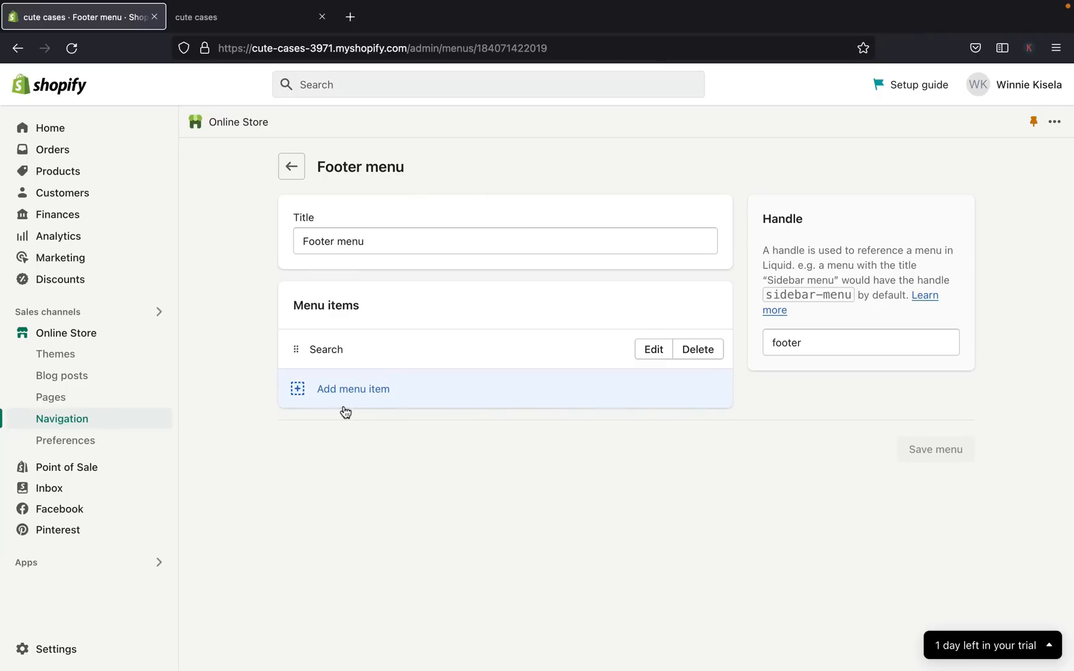
{"action": "left_click", "coordinate": [299, 389]}
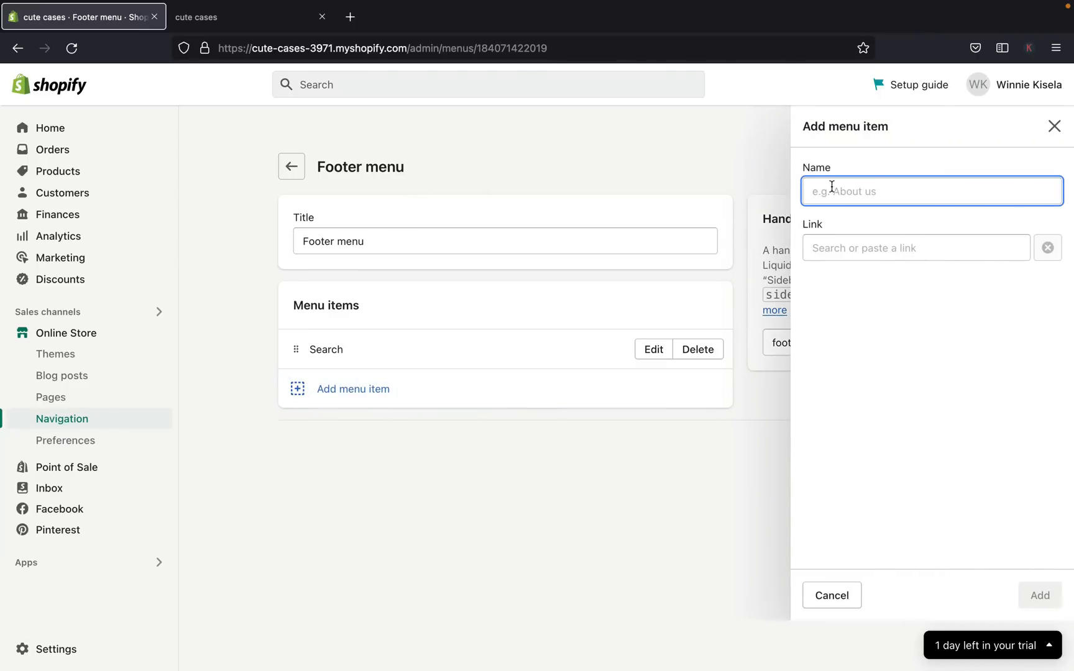
{"action": "type", "text": "Shipping Policy"}
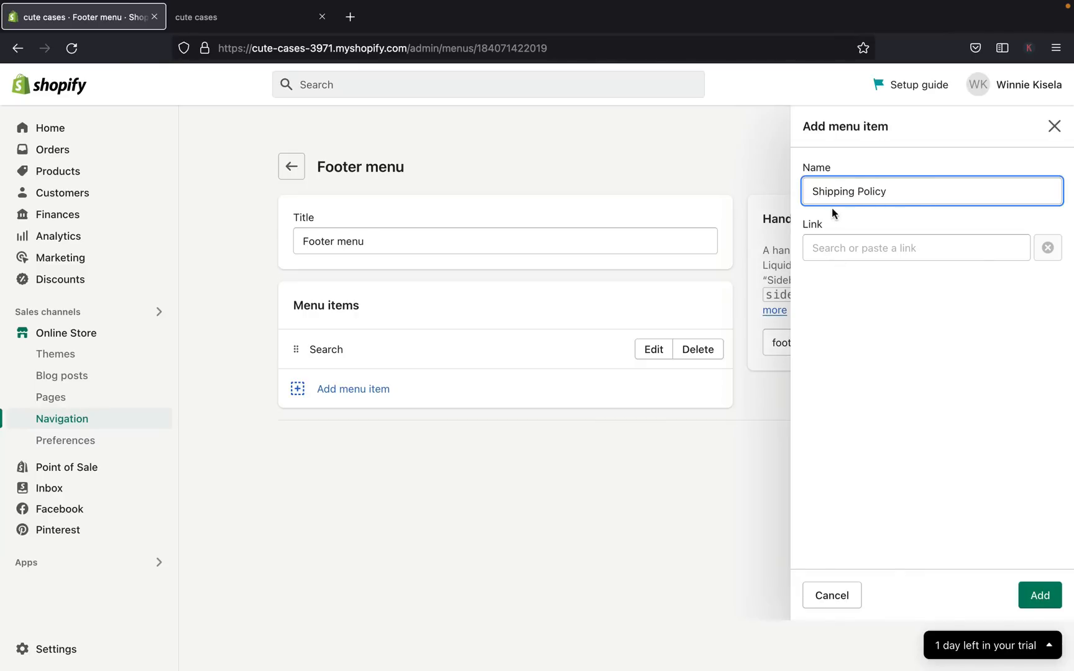
{"action": "left_click", "coordinate": [834, 252]}
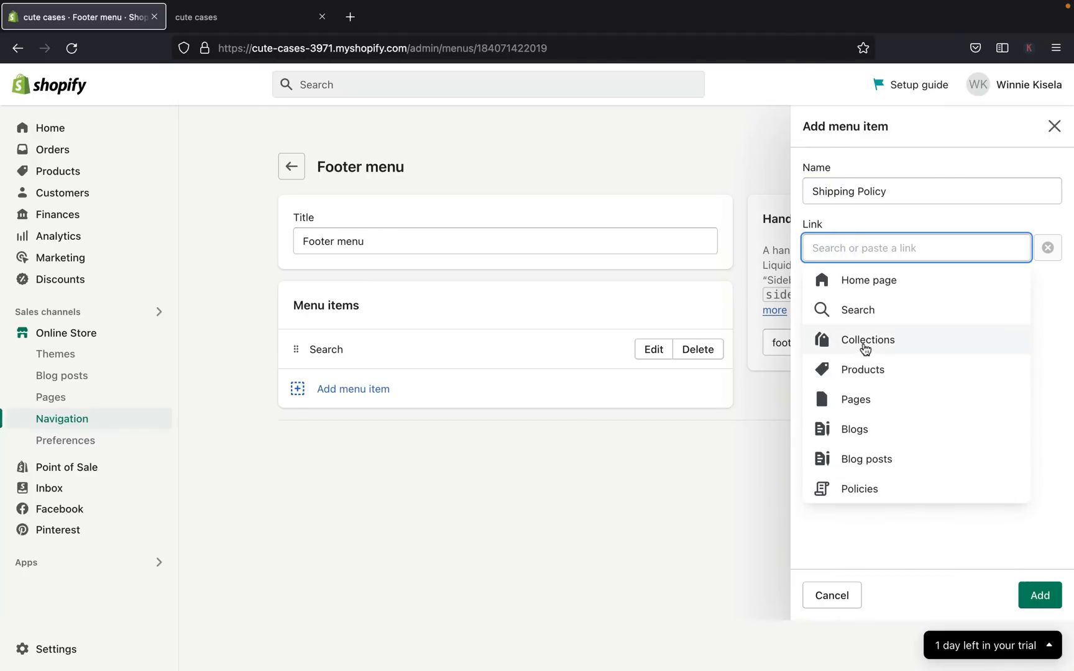
{"action": "left_click", "coordinate": [879, 497]}
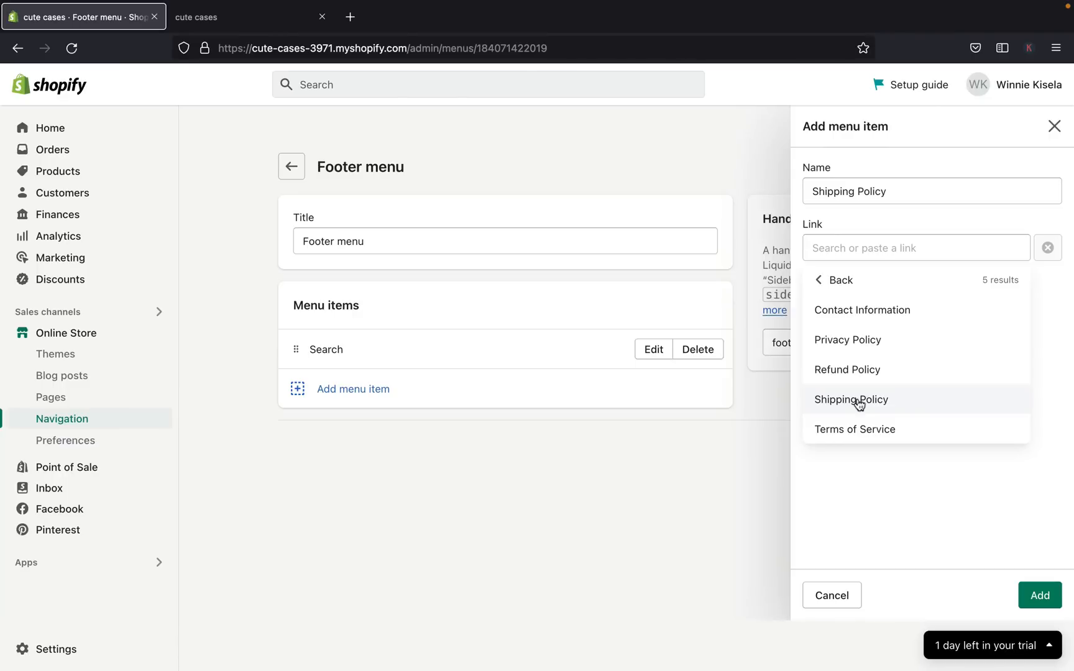
{"action": "left_click", "coordinate": [860, 404]}
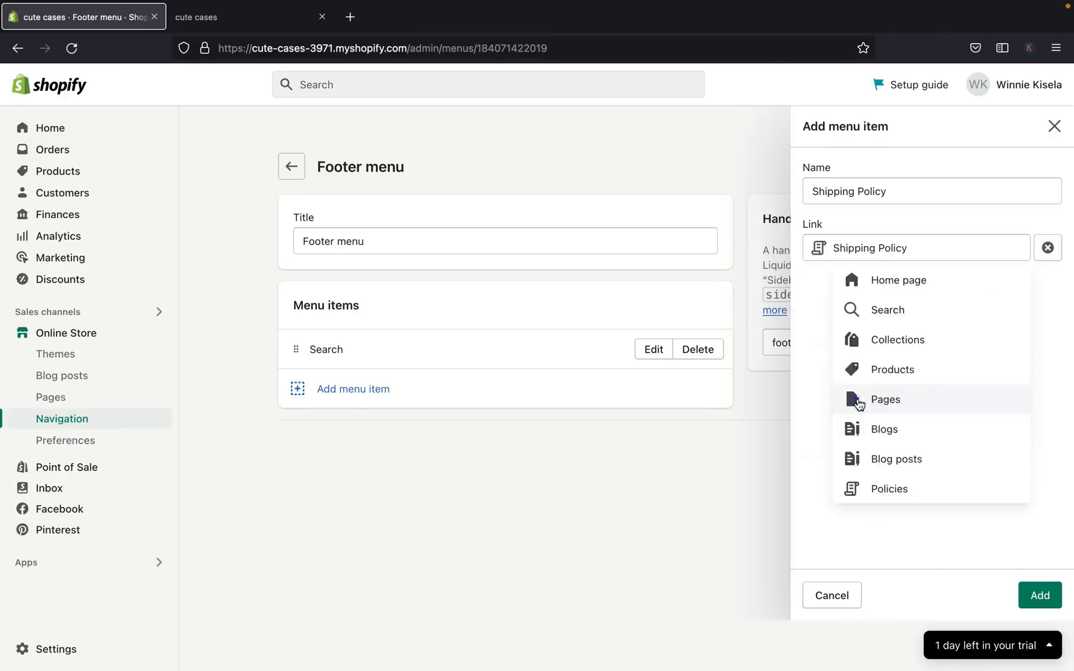
{"action": "left_click", "coordinate": [1044, 601]}
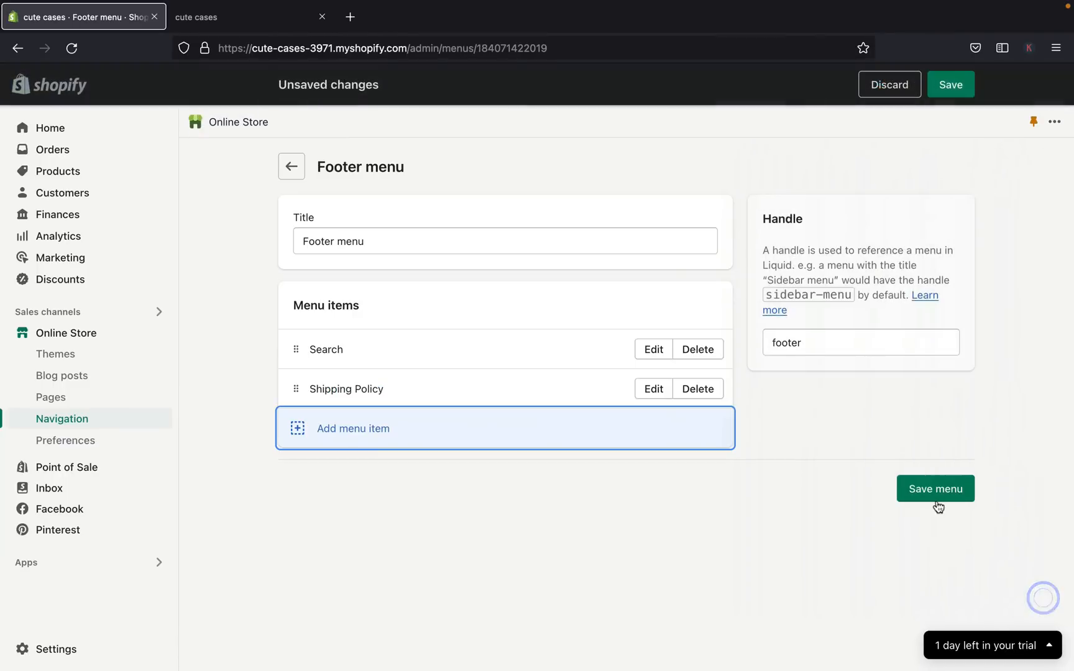
- Add a Refund Policy item to the Footer menu, linked to the store's Refund Policy
{"action": "left_click", "coordinate": [301, 429]}
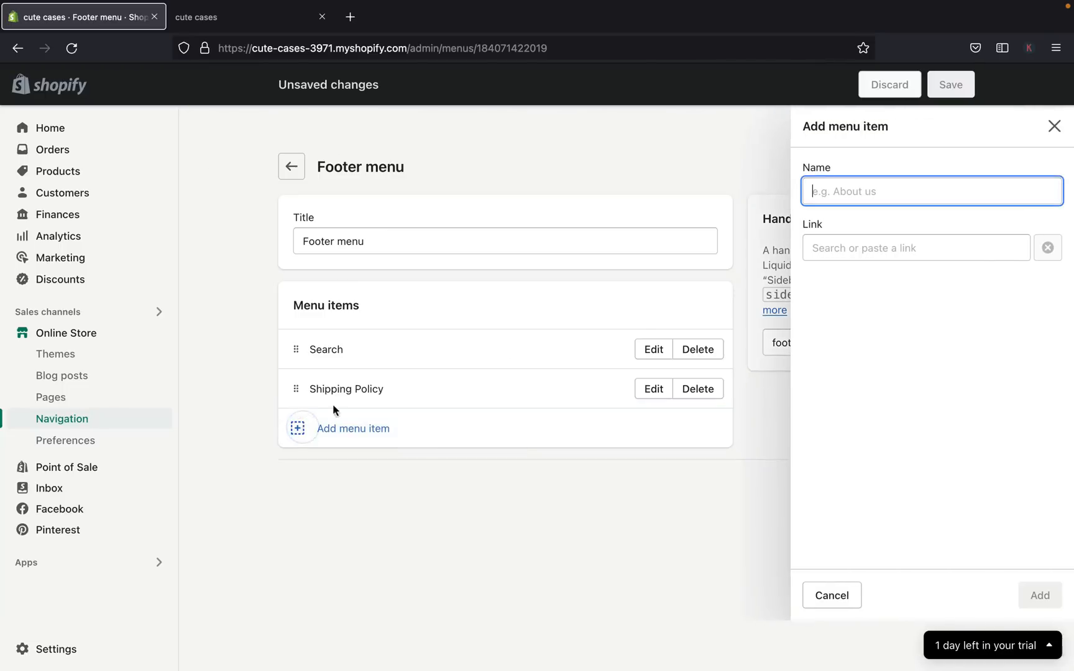
{"action": "type", "text": "Refund Policy"}
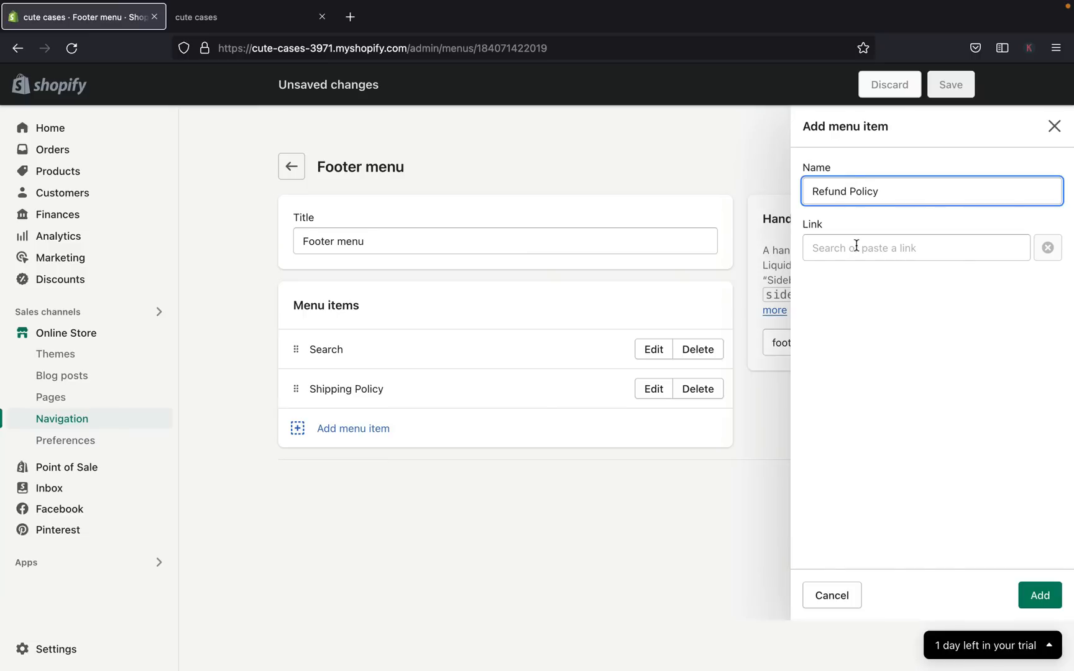
{"action": "left_click", "coordinate": [857, 246]}
{"action": "left_click", "coordinate": [857, 490]}
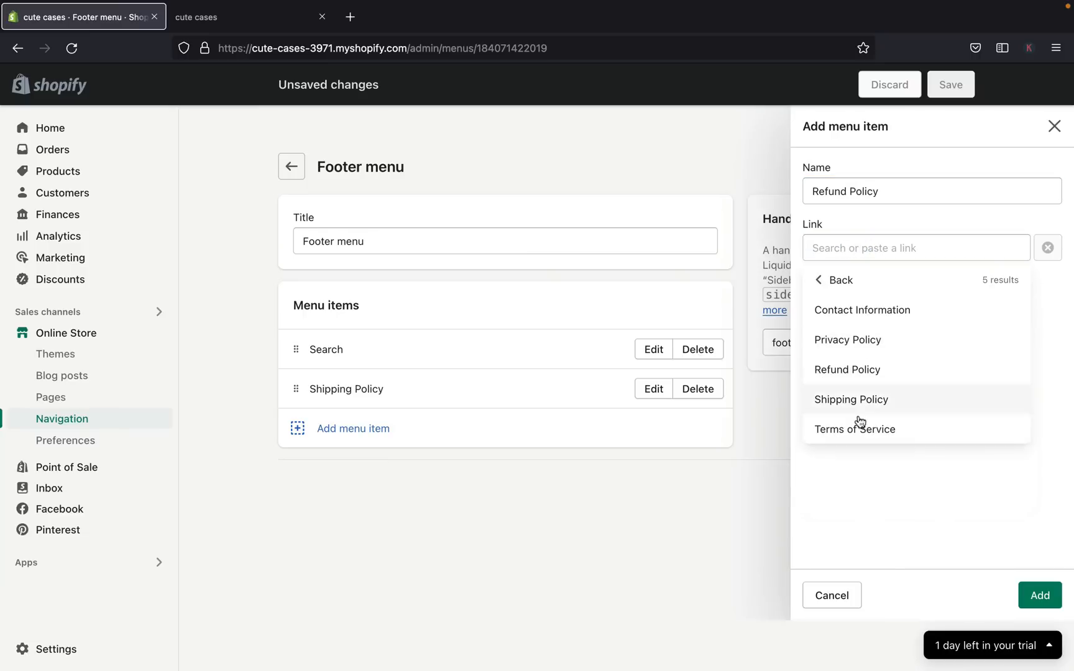
{"action": "left_click", "coordinate": [864, 371]}
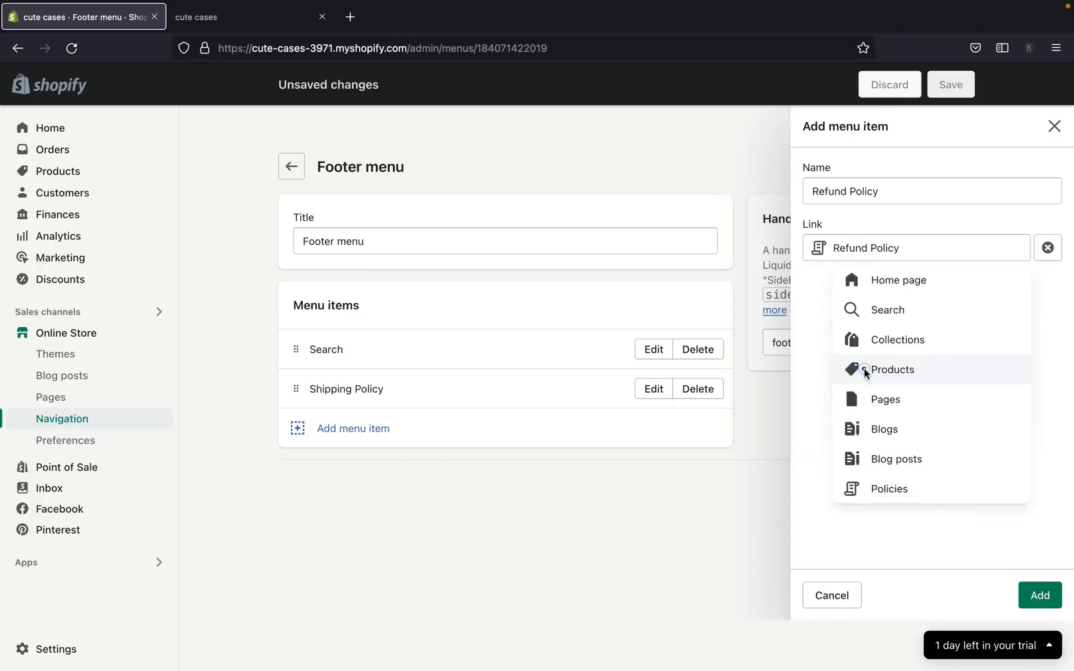
{"action": "left_click", "coordinate": [1038, 596]}
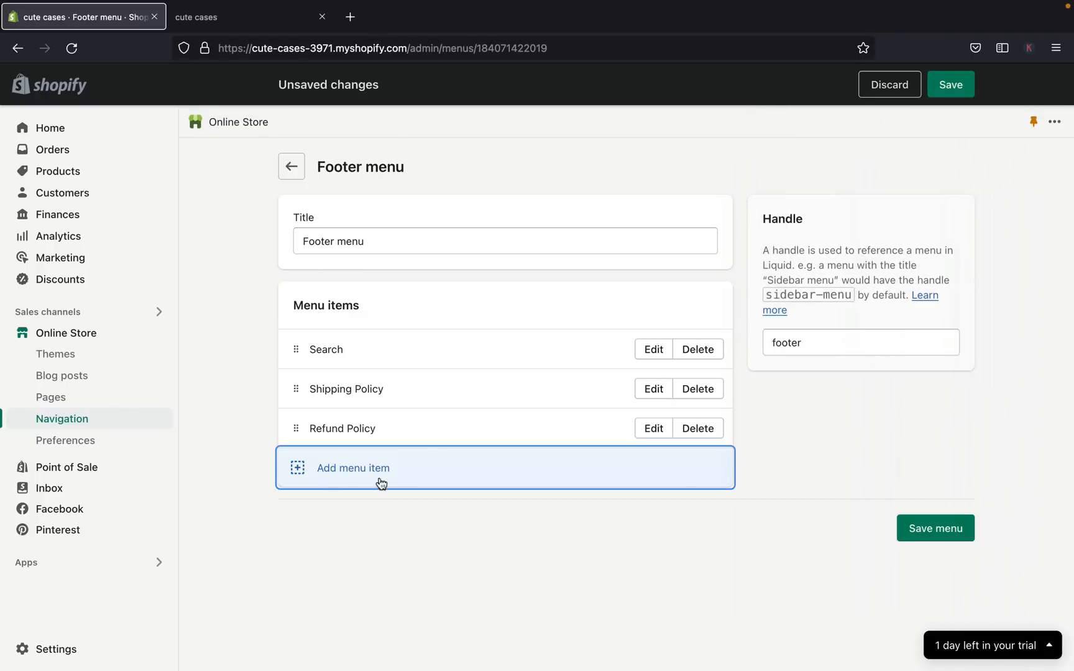
- Add a Privacy Policy item to the Footer menu, linked to the store's Privacy Policy
{"action": "left_click", "coordinate": [297, 471]}
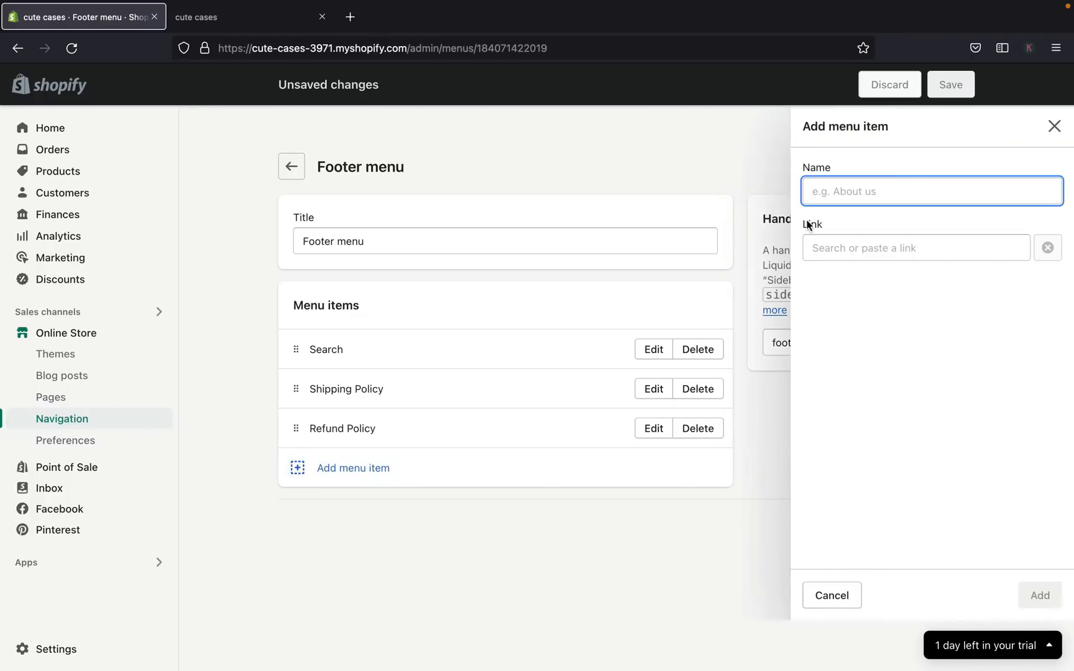
{"action": "type", "text": "Privacy Policy"}
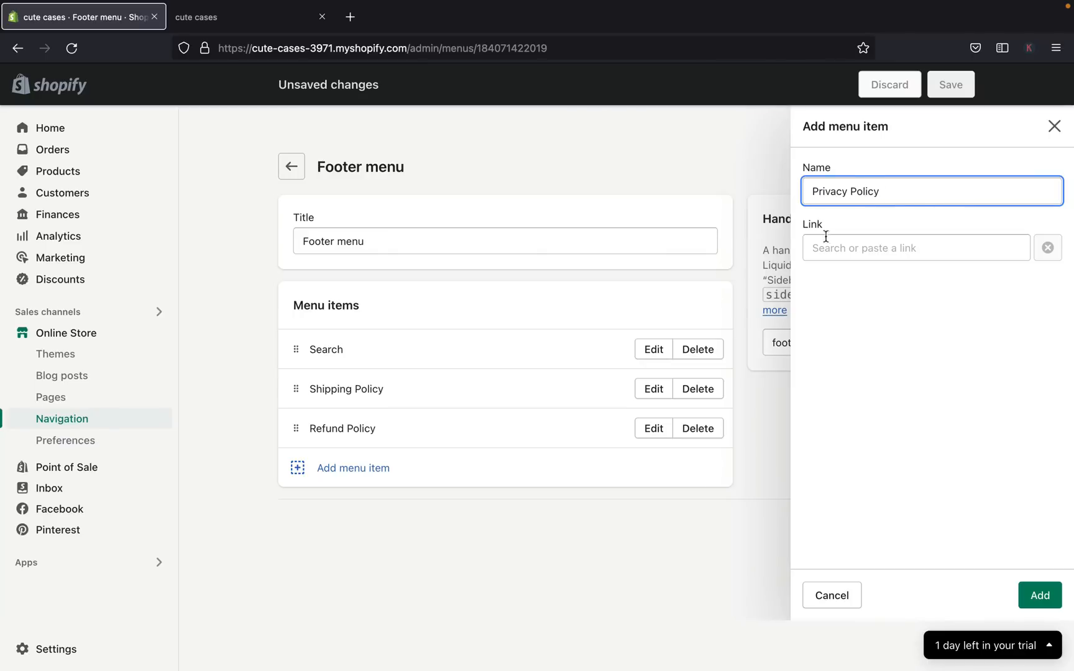
{"action": "left_click", "coordinate": [827, 247]}
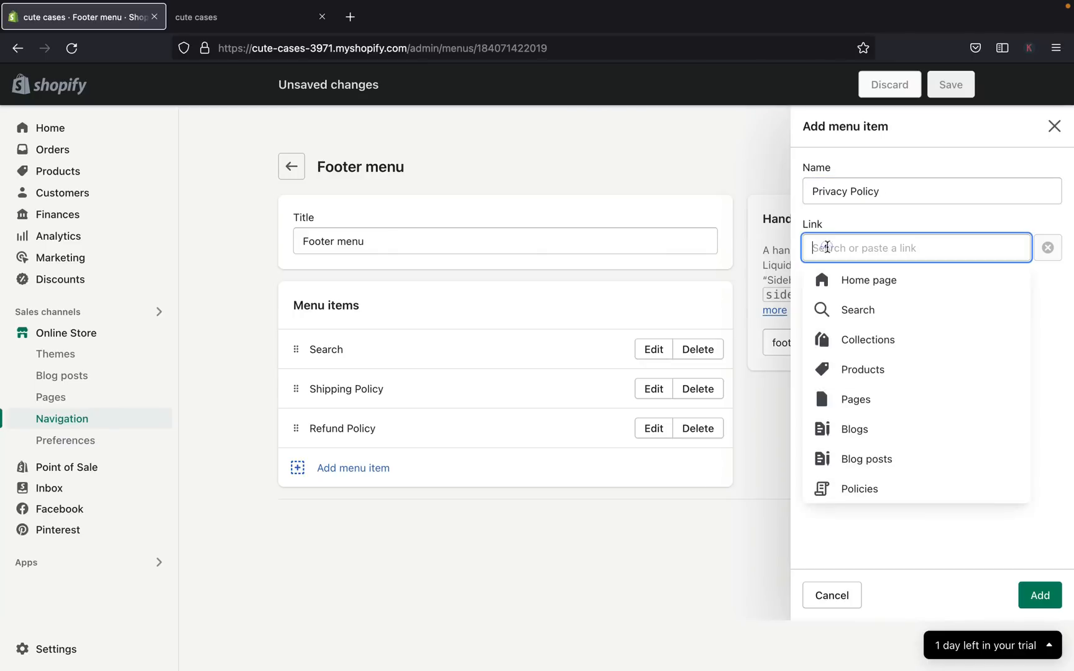
{"action": "left_click", "coordinate": [846, 485]}
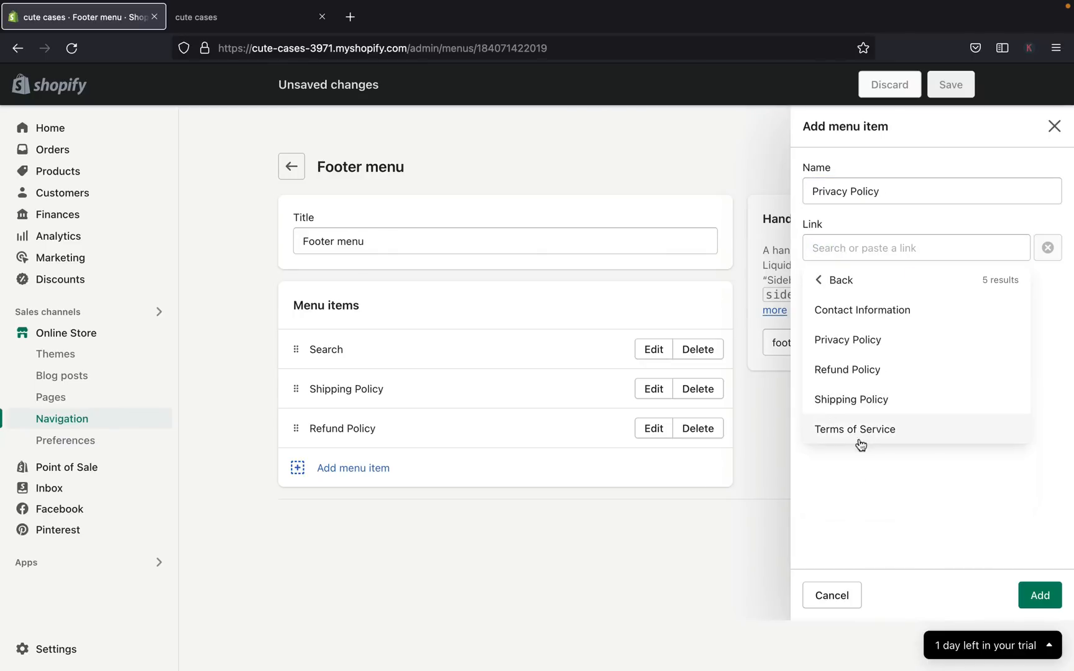
{"action": "left_click", "coordinate": [860, 341]}
{"action": "left_click", "coordinate": [1037, 596]}
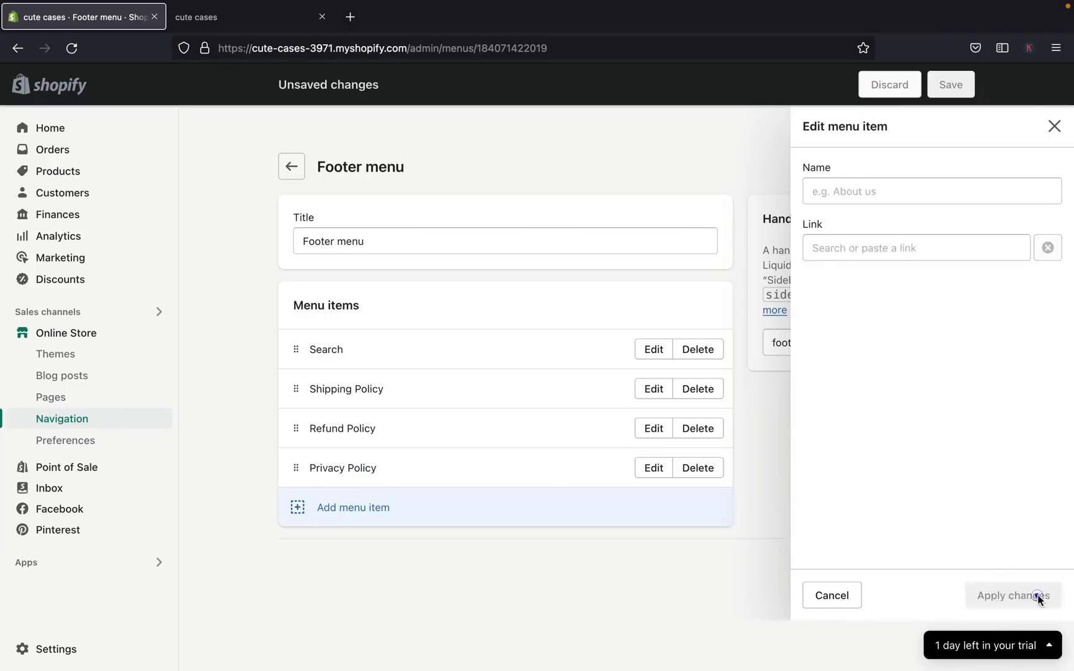
- Add a Contact Information item to the Footer menu, linked to the store's Contact Information policy
{"action": "left_click", "coordinate": [298, 509]}
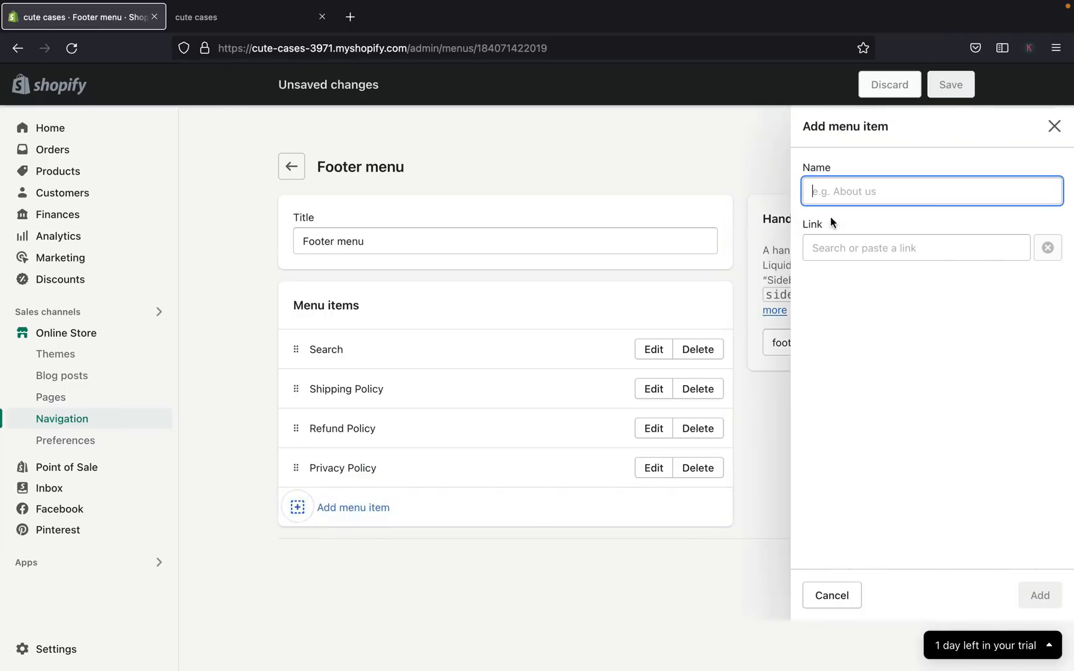
{"action": "type", "text": "Contact Information"}
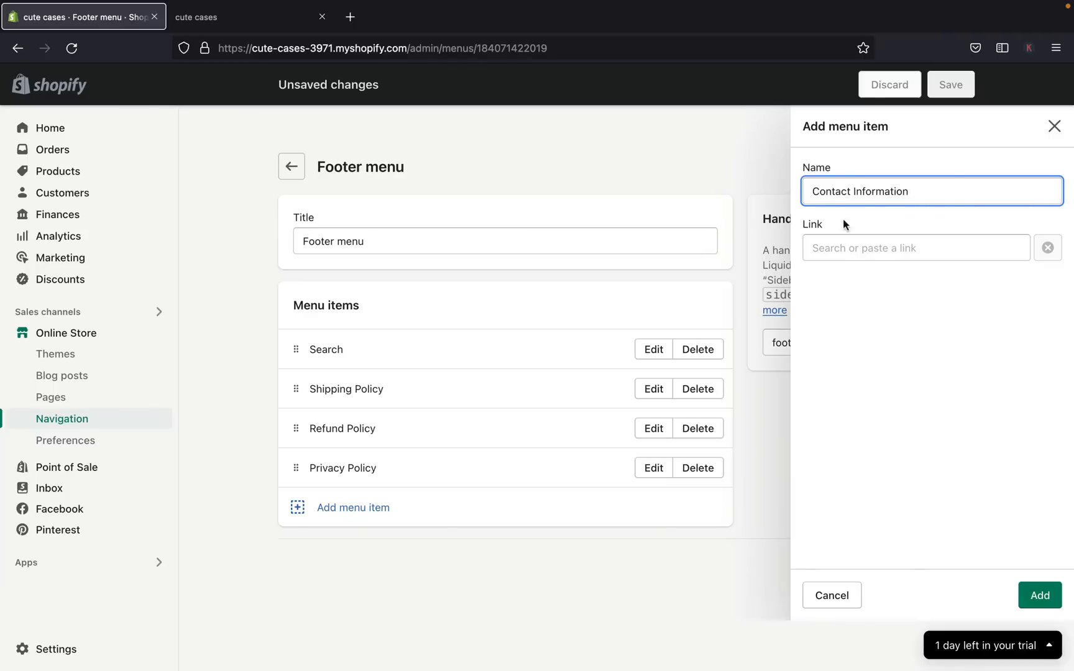
{"action": "left_click", "coordinate": [862, 254]}
{"action": "left_click", "coordinate": [865, 491]}
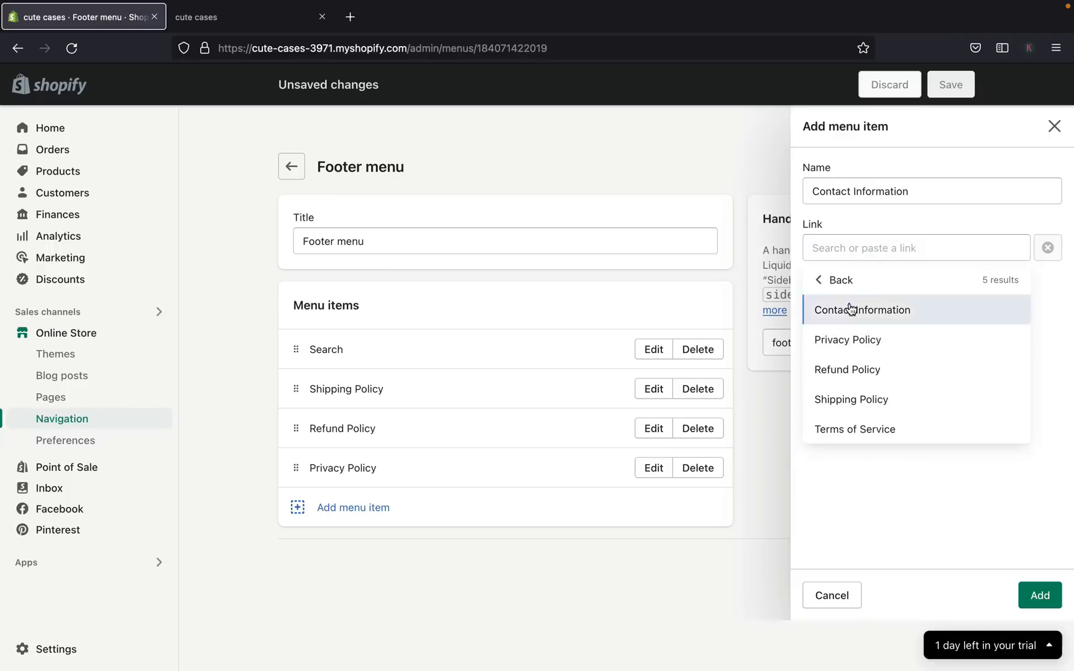
{"action": "left_click", "coordinate": [850, 309]}
{"action": "left_click", "coordinate": [1040, 596]}
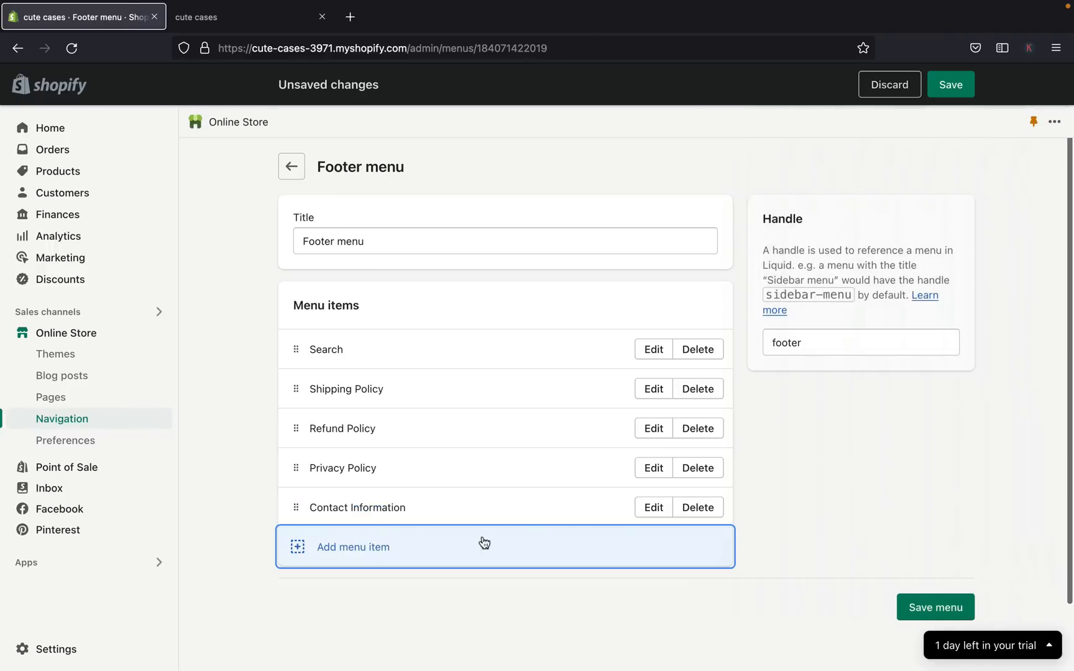
- Add a Terms of Service item linked to the store's Terms of Service policy and save the Footer menu
{"action": "left_click", "coordinate": [293, 548]}
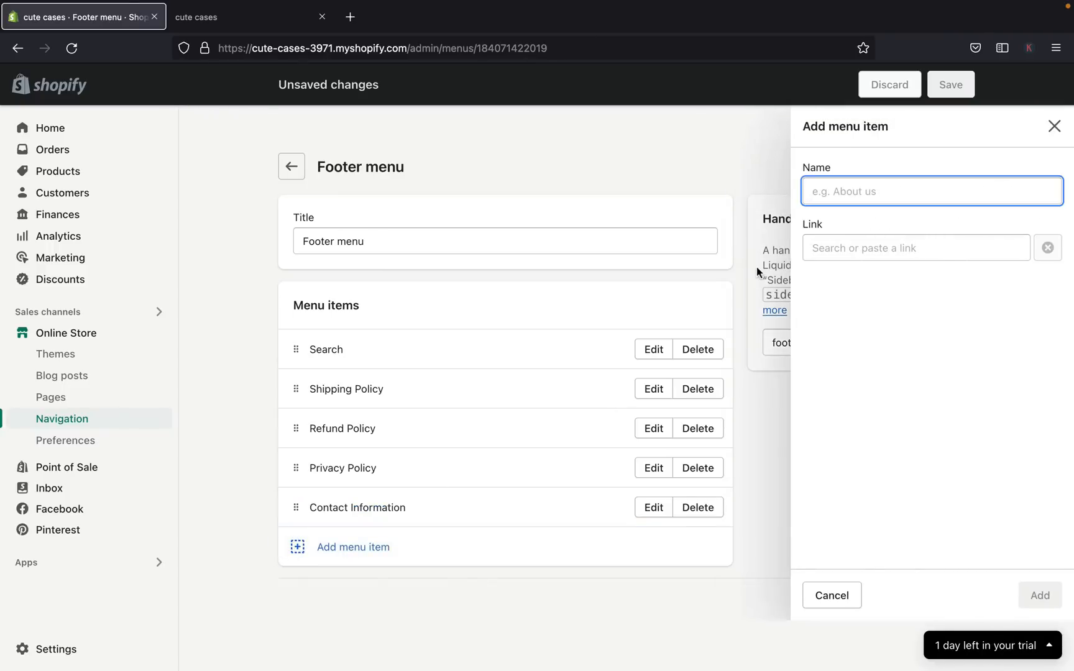
{"action": "type", "text": "Terms of Service"}
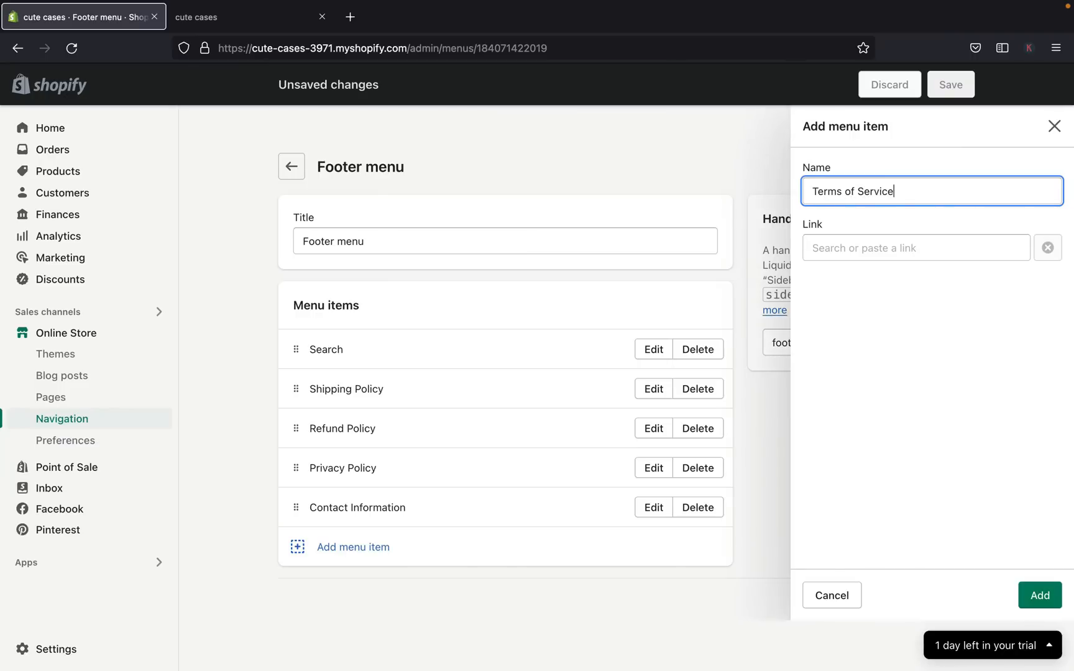
{"action": "left_click", "coordinate": [849, 246]}
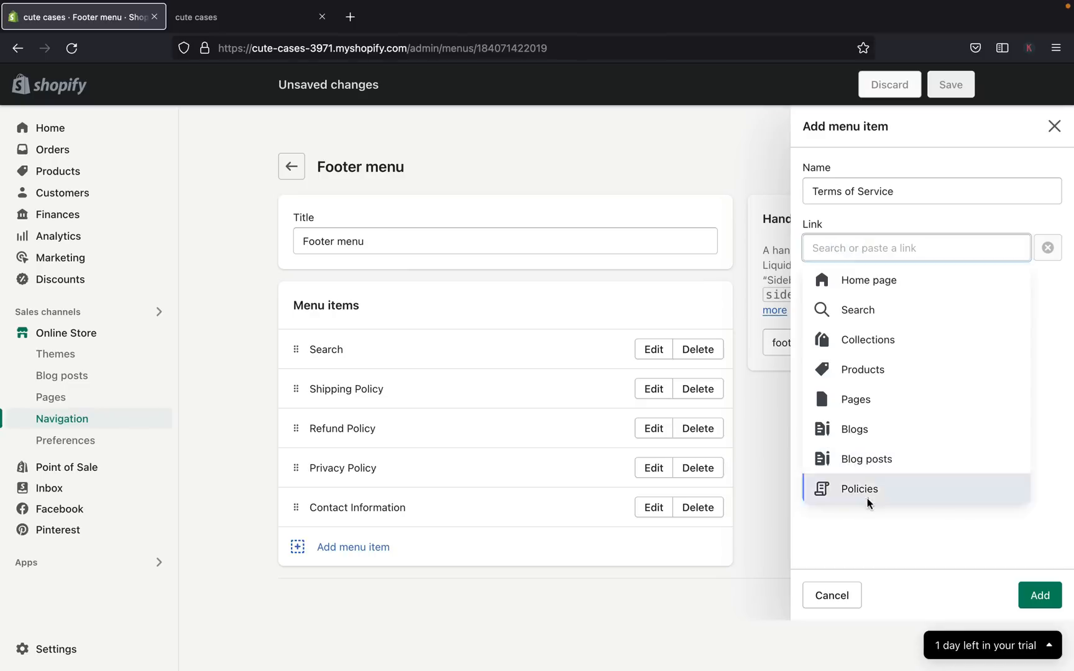
{"action": "left_click", "coordinate": [867, 499]}
{"action": "left_click", "coordinate": [866, 430]}
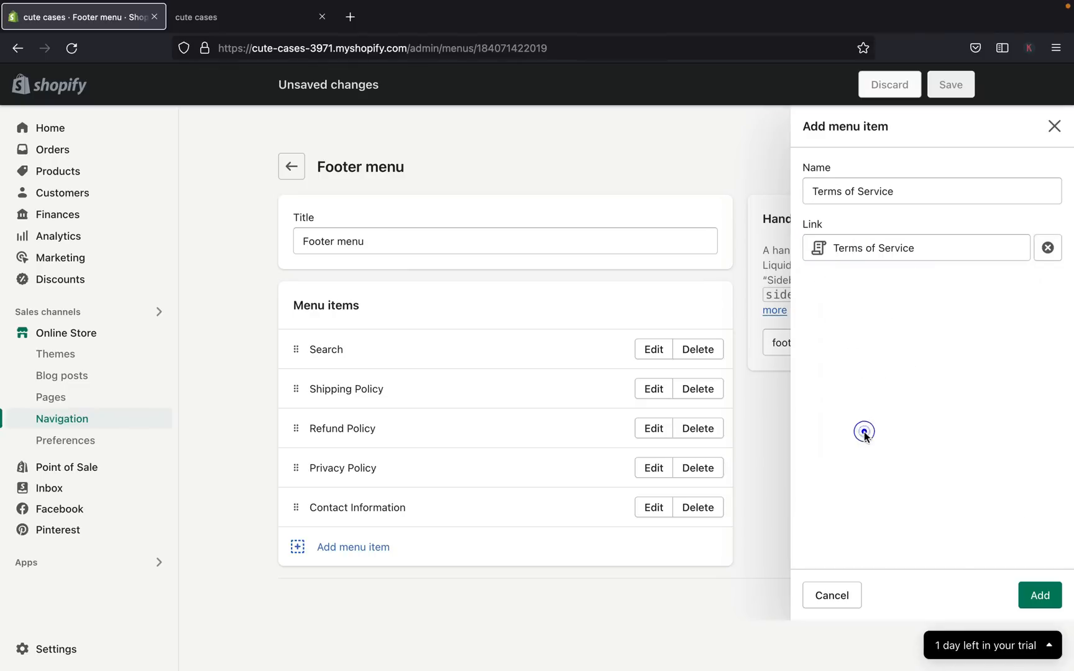
{"action": "left_click", "coordinate": [1040, 596]}
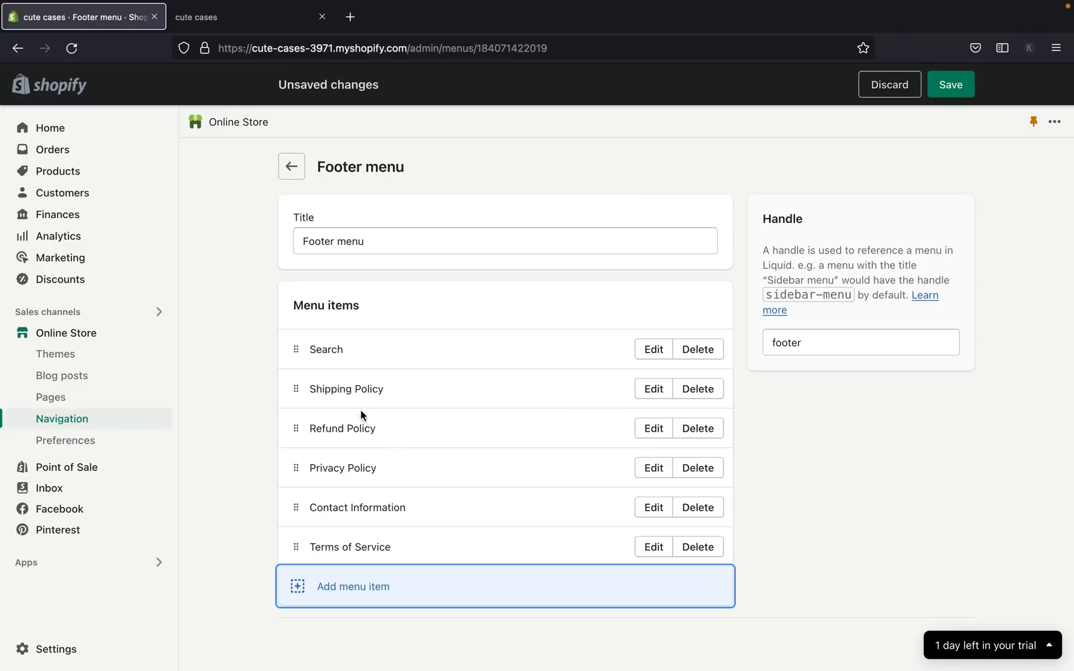
{"action": "left_click", "coordinate": [943, 89]}
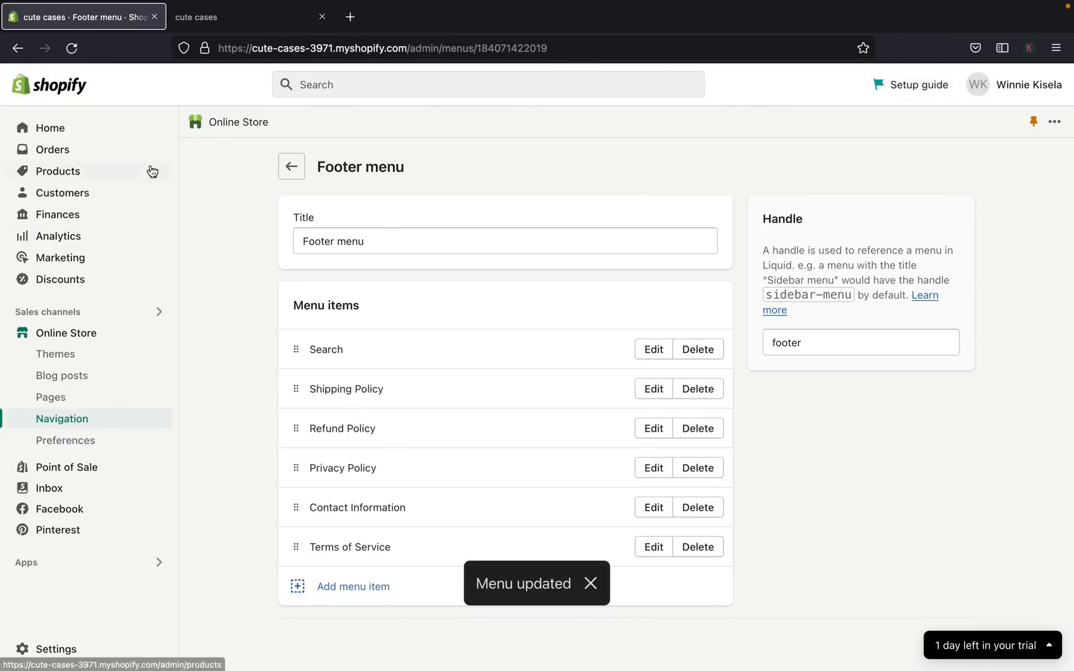
- Reload the storefront and check the policy links in the home page footer
{"action": "left_click", "coordinate": [218, 17]}
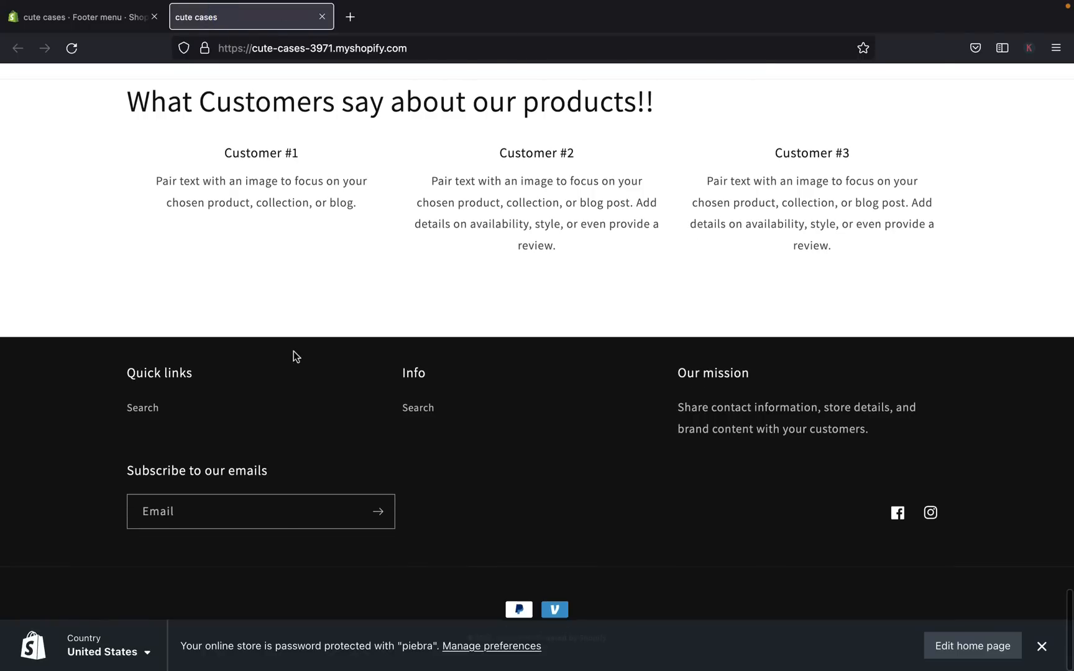
{"action": "scroll", "coordinate": [294, 351], "scroll_direction": "up", "scroll_amount": 1}
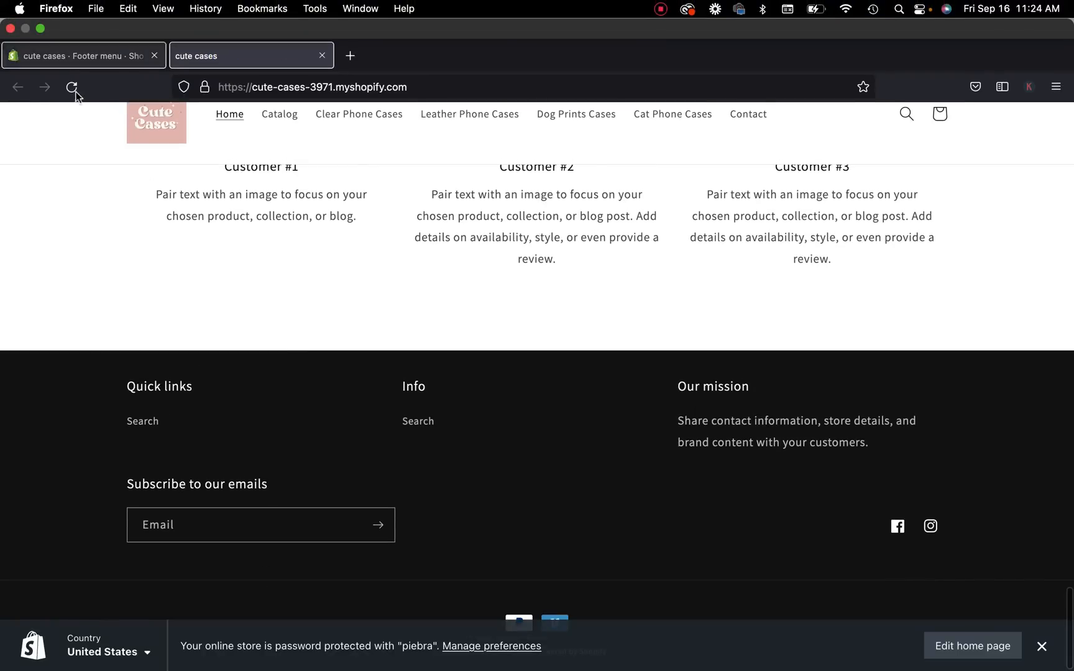
{"action": "left_click", "coordinate": [72, 48]}
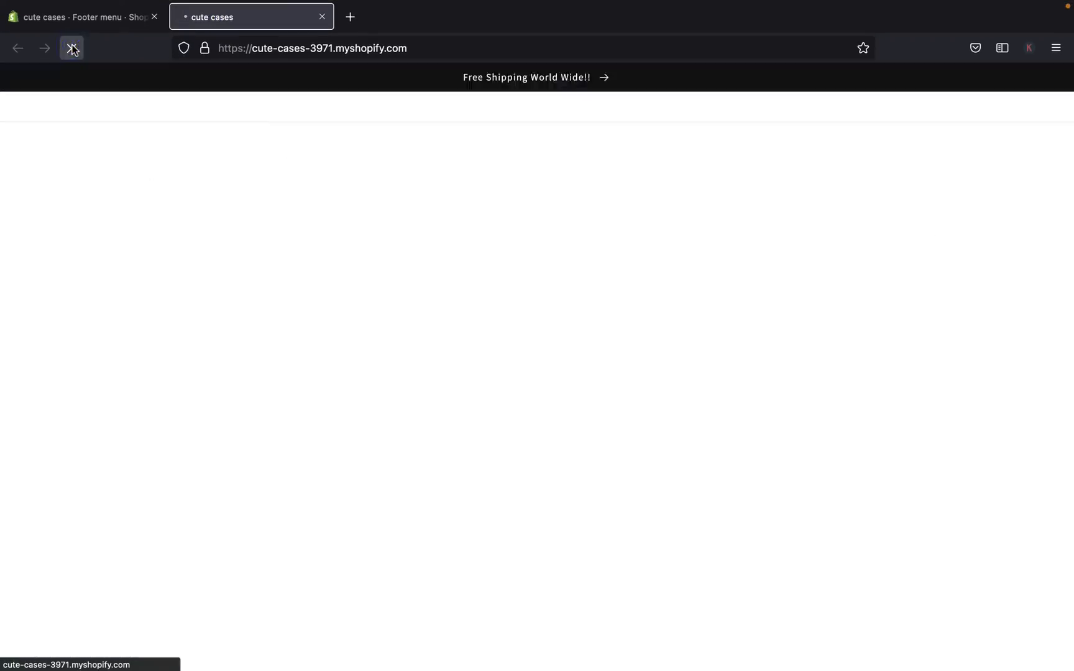
{"action": "scroll", "coordinate": [196, 507], "scroll_direction": "down", "scroll_amount": 1}
{"action": "scroll", "coordinate": [196, 507], "scroll_direction": "down", "scroll_amount": 1}
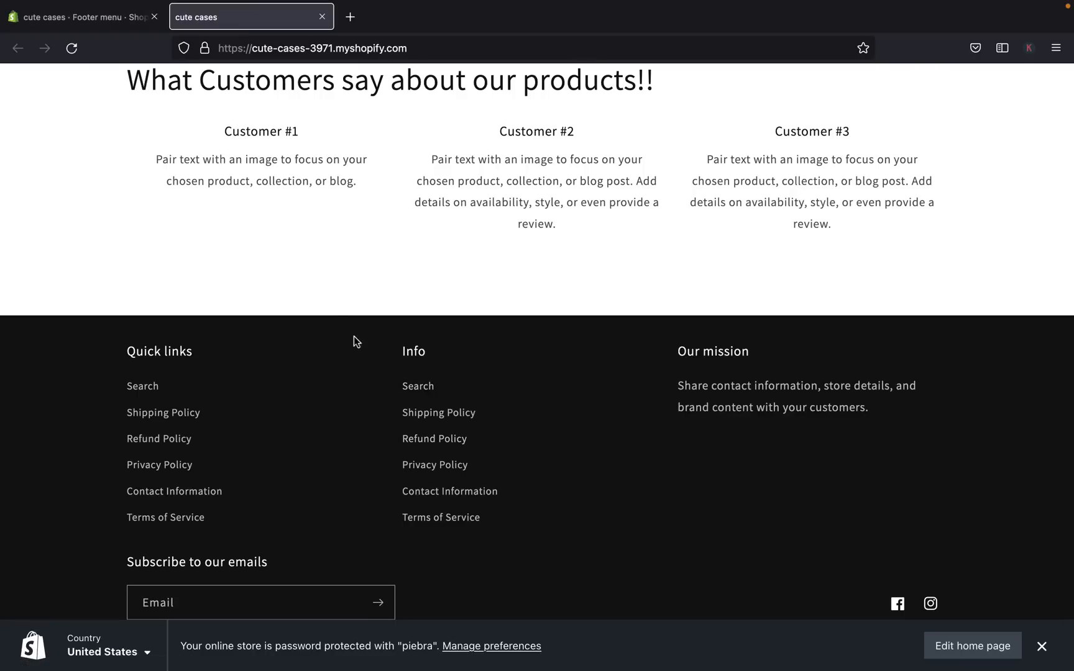
- Open the Dawn theme for customization from the store admin and hide the Info block in the footer
{"action": "left_click", "coordinate": [107, 17]}
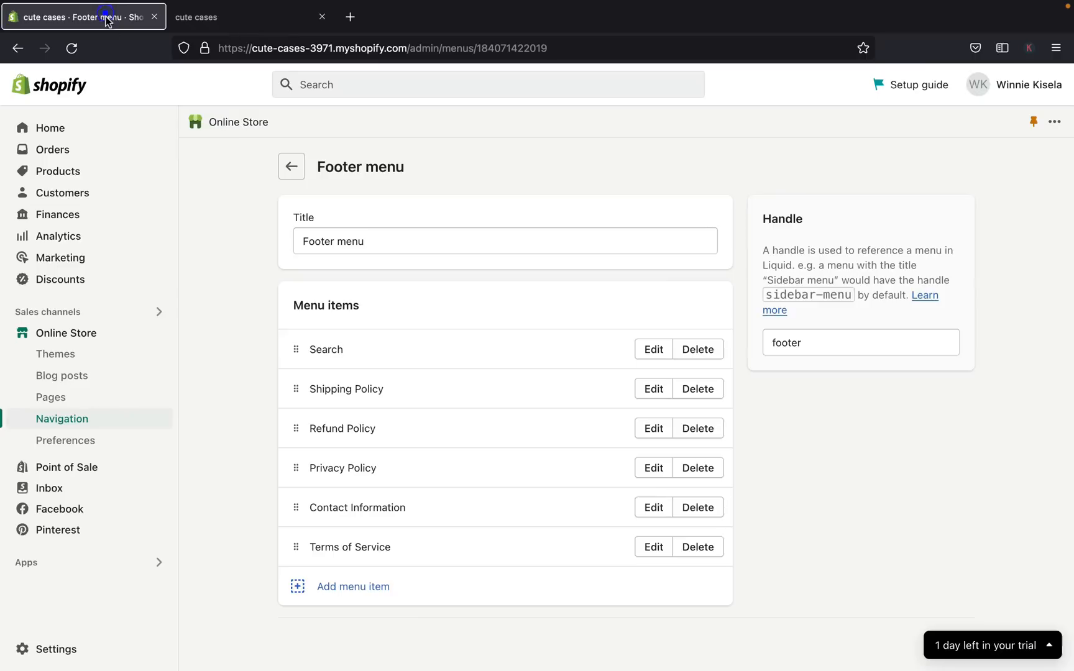
{"action": "left_click", "coordinate": [94, 354]}
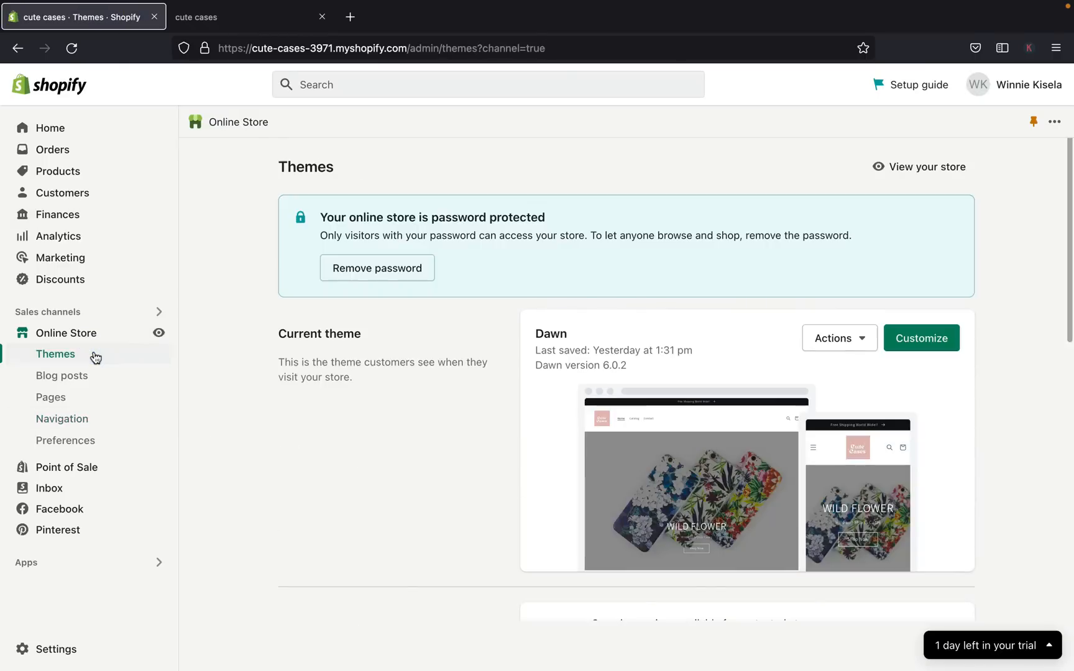
{"action": "left_click", "coordinate": [908, 339]}
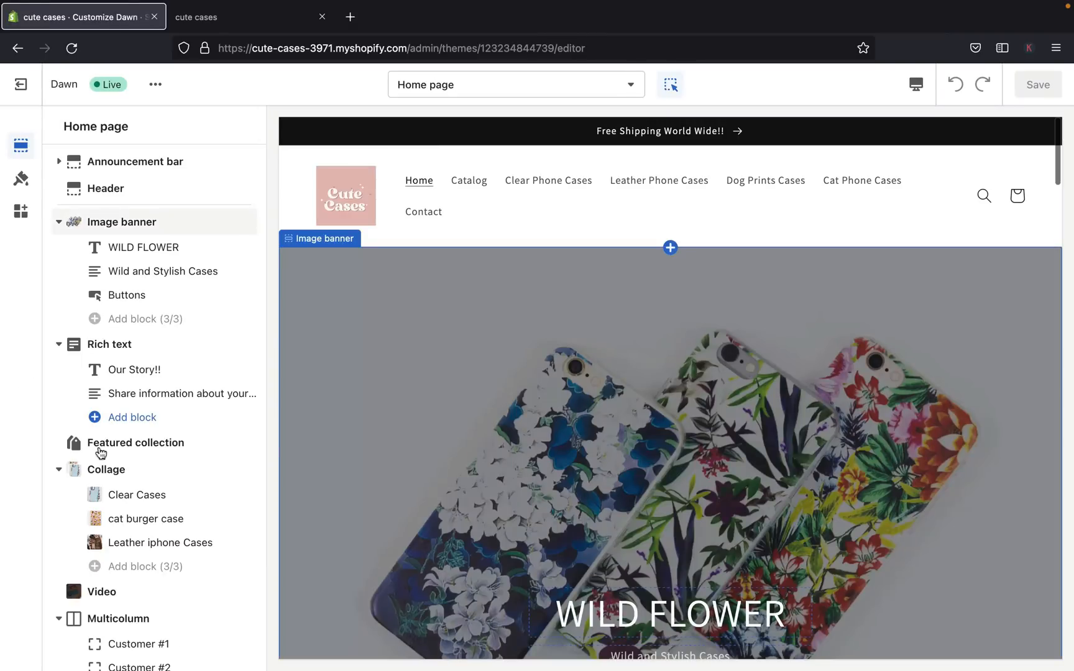
{"action": "scroll", "coordinate": [72, 426], "scroll_direction": "down", "scroll_amount": 3}
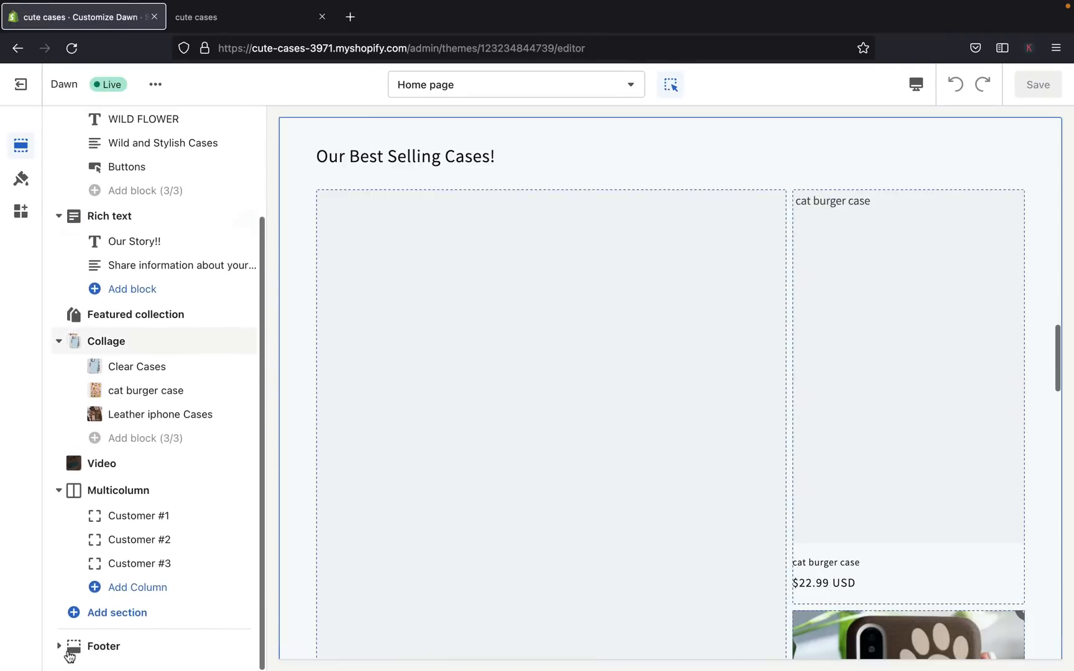
{"action": "left_click", "coordinate": [59, 647]}
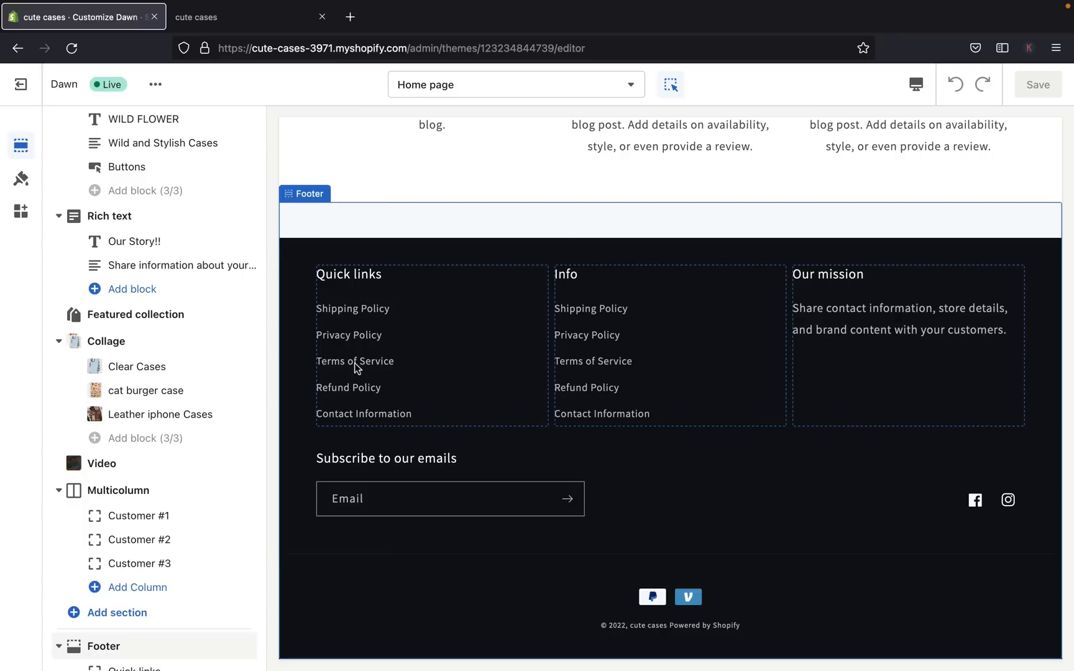
{"action": "scroll", "coordinate": [156, 513], "scroll_direction": "down", "scroll_amount": 3}
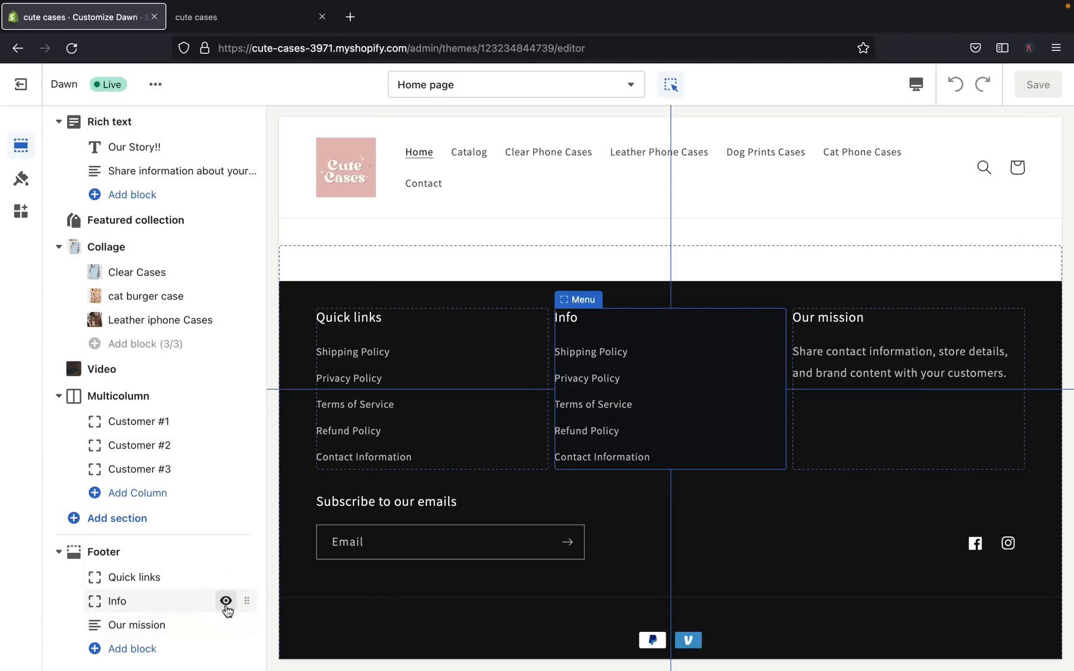
{"action": "left_click", "coordinate": [226, 609]}
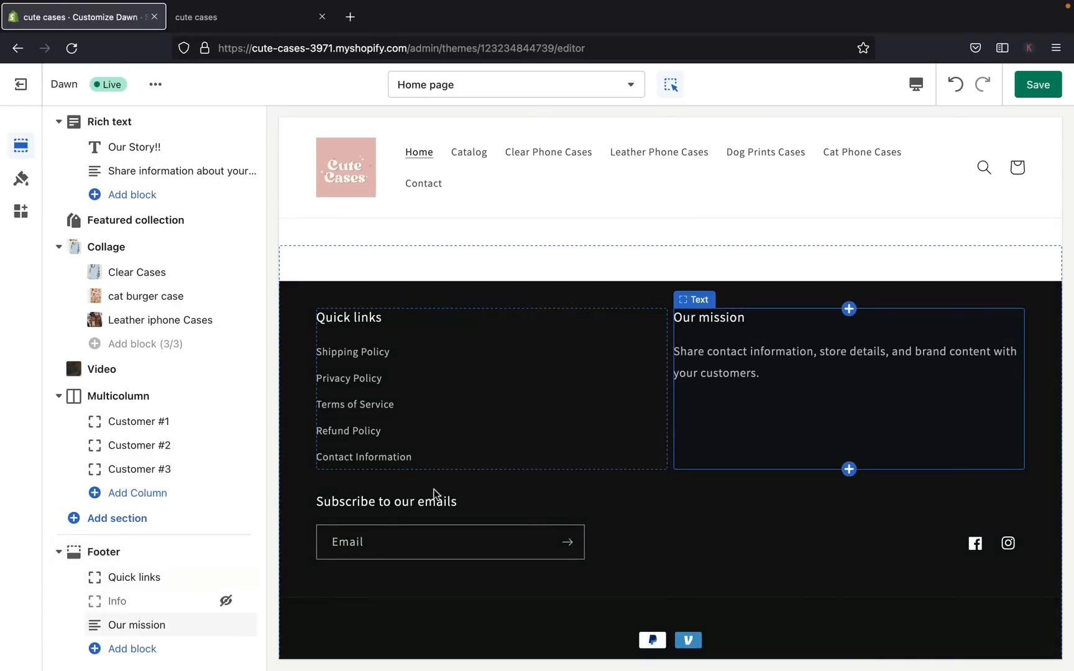
- Hide the footer's Our mission block, browse the available block types, and make the block visible again
{"action": "left_click", "coordinate": [226, 626]}
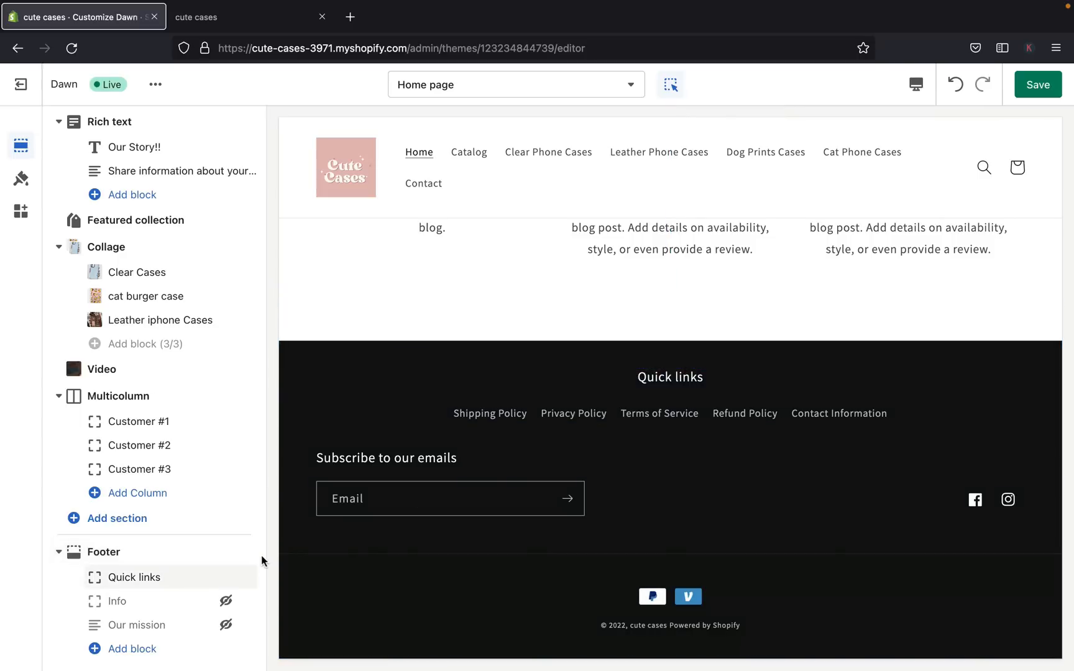
{"action": "left_click", "coordinate": [97, 649]}
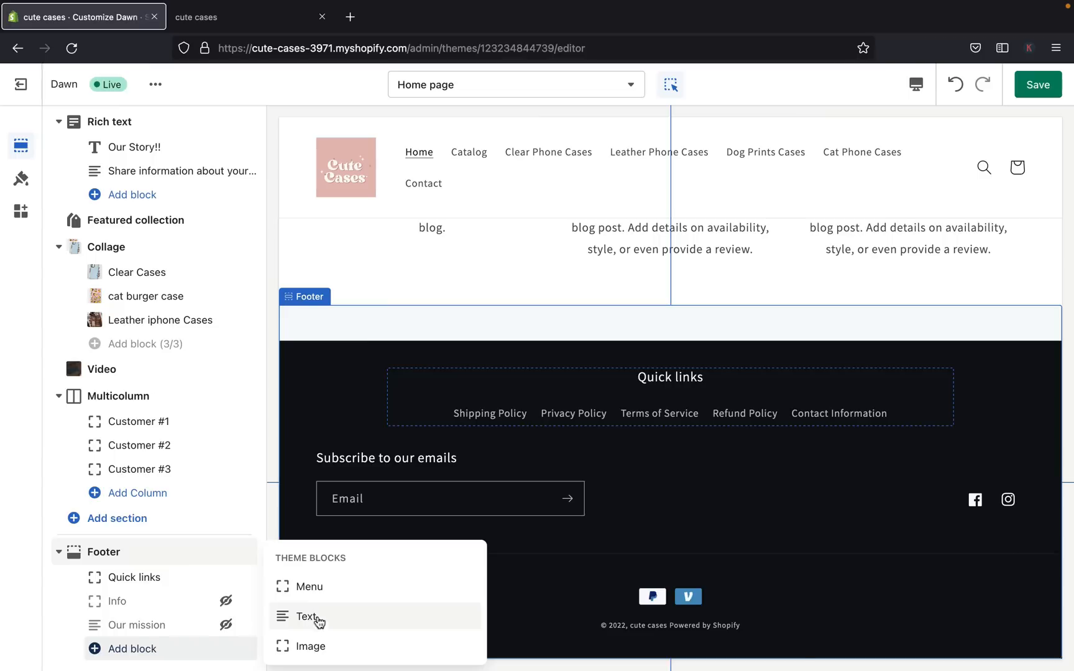
{"action": "left_click", "coordinate": [230, 517]}
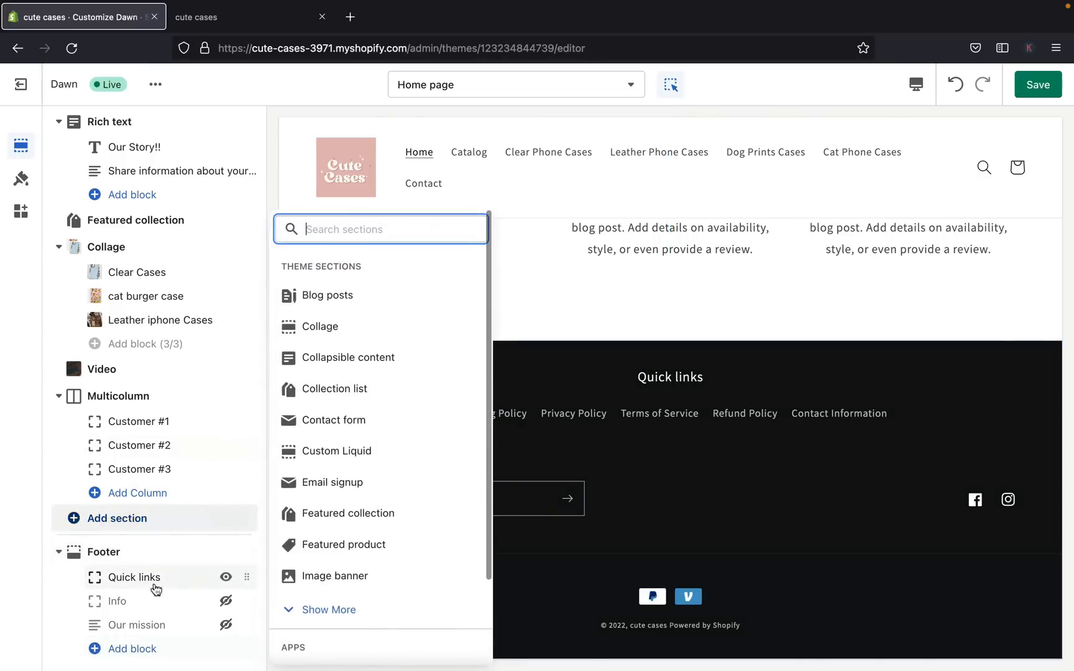
{"action": "left_click", "coordinate": [68, 595]}
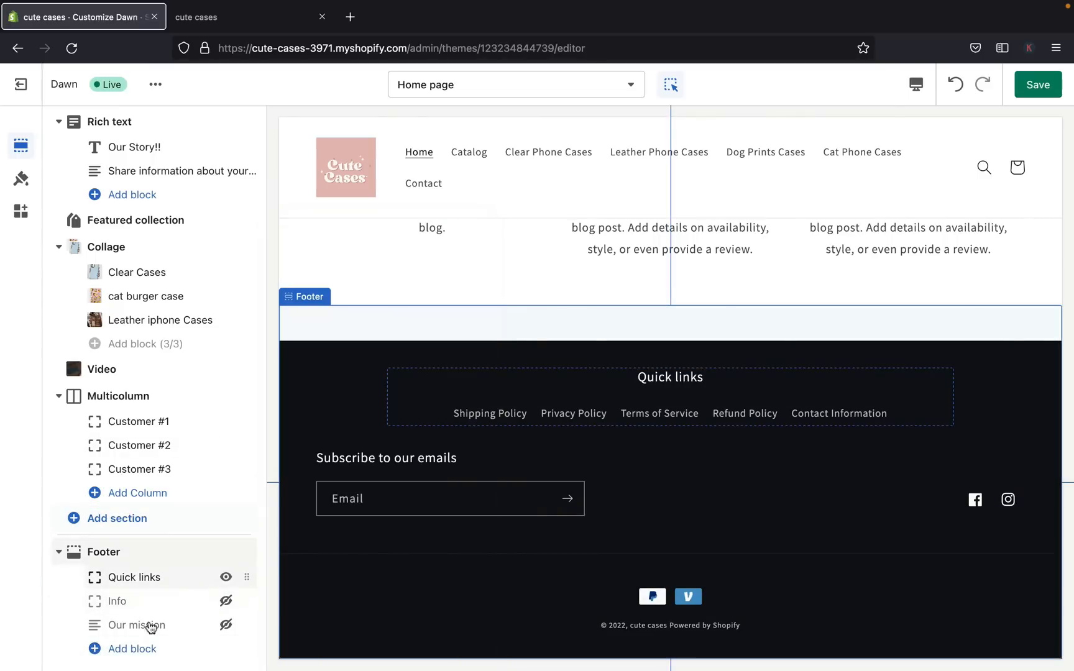
{"action": "left_click", "coordinate": [228, 625]}
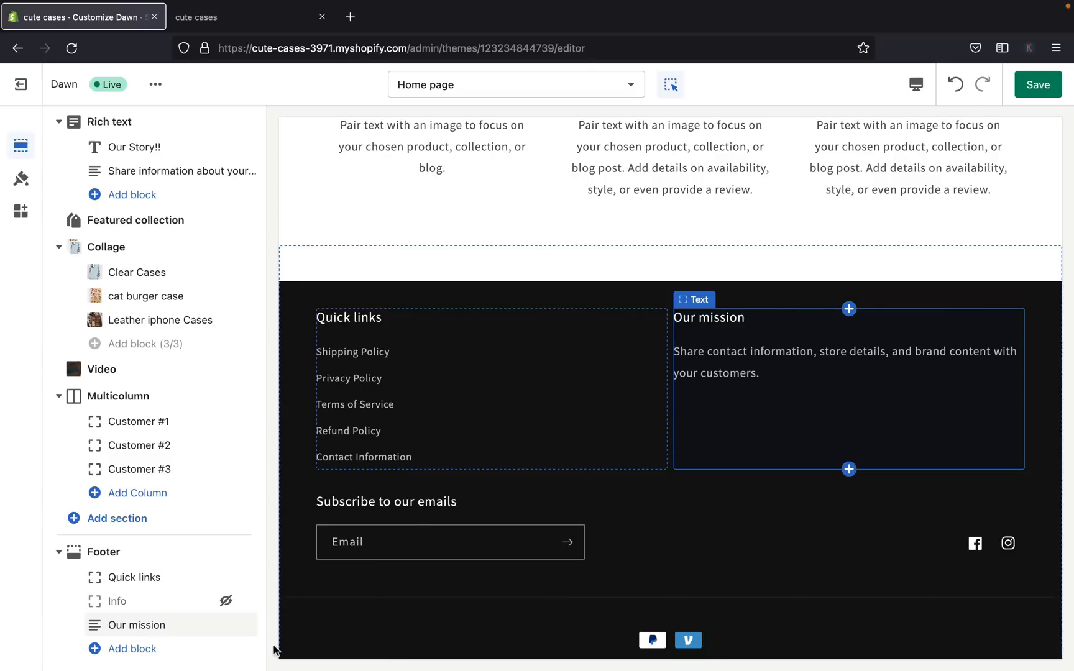
- Change the heading of the footer's mission text block to "Our Mission"
{"action": "left_click", "coordinate": [97, 624]}
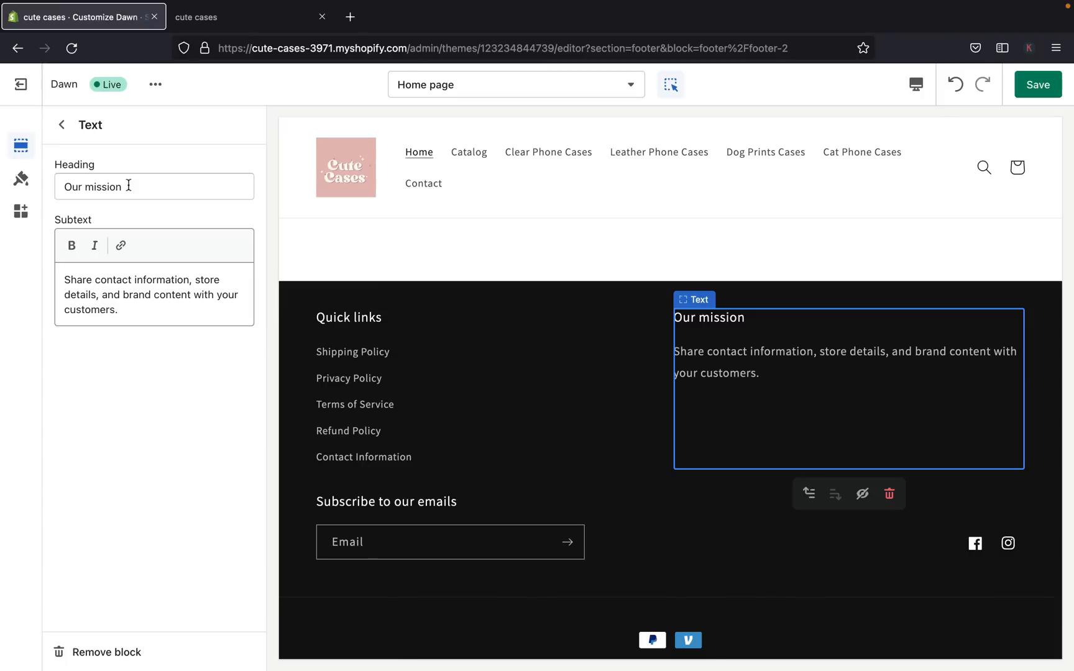
{"action": "left_click", "coordinate": [91, 192]}
{"action": "key", "text": "BackSpace"}
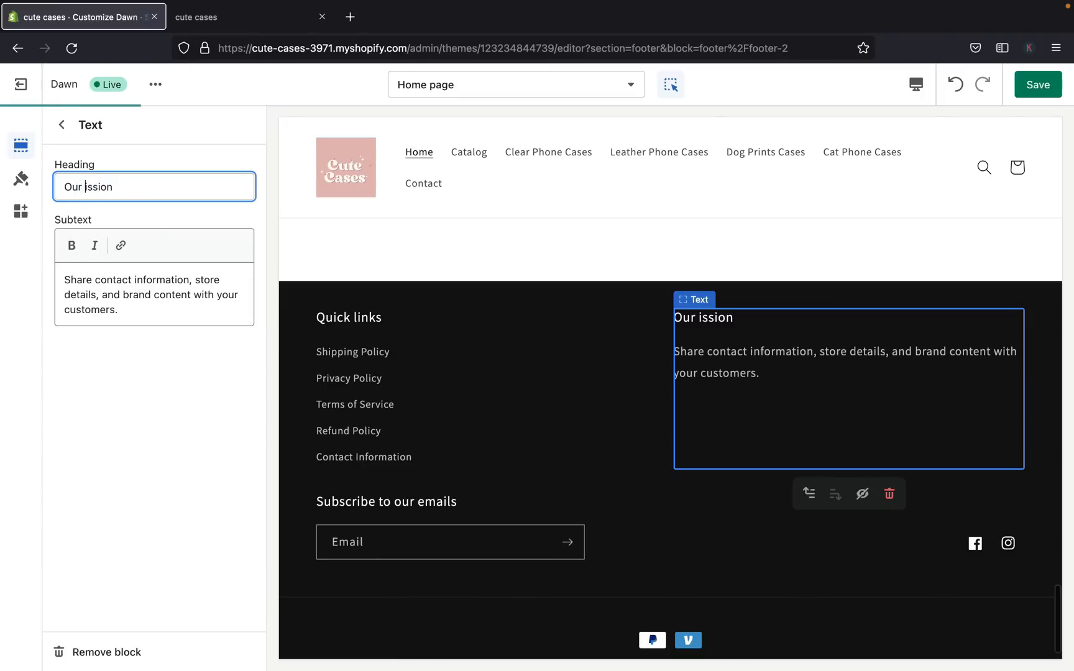
{"action": "type", "text": "M"}
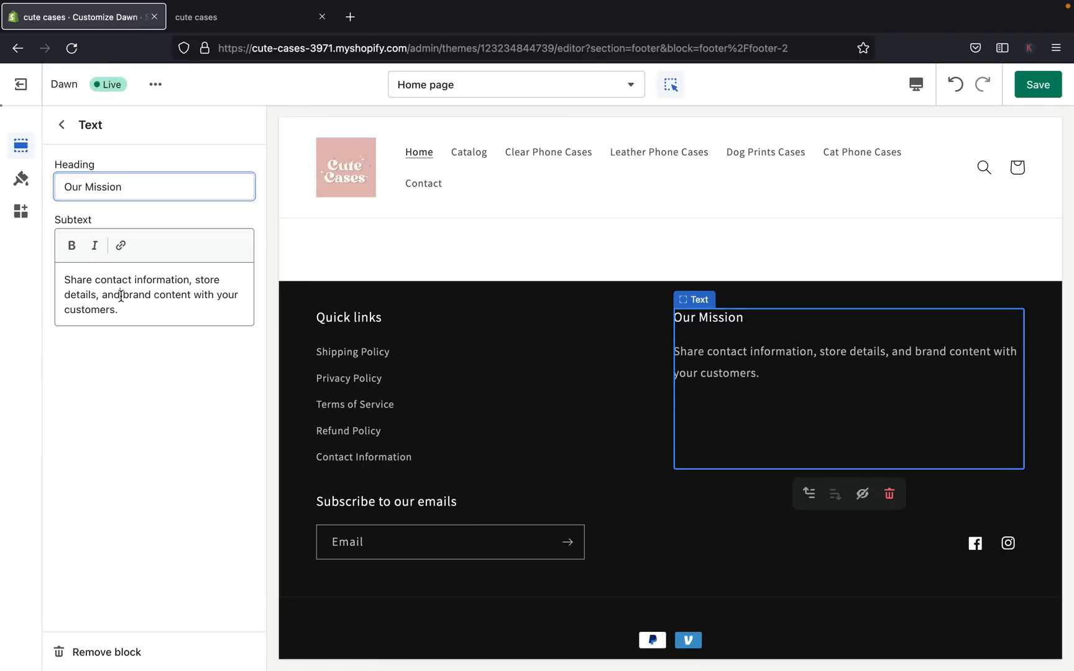
- Shorten the Our Mission block's subtext to "brand content with your customers." and save the theme
{"action": "left_click_drag", "start_coordinate": [120, 295], "coordinate": [59, 272]}
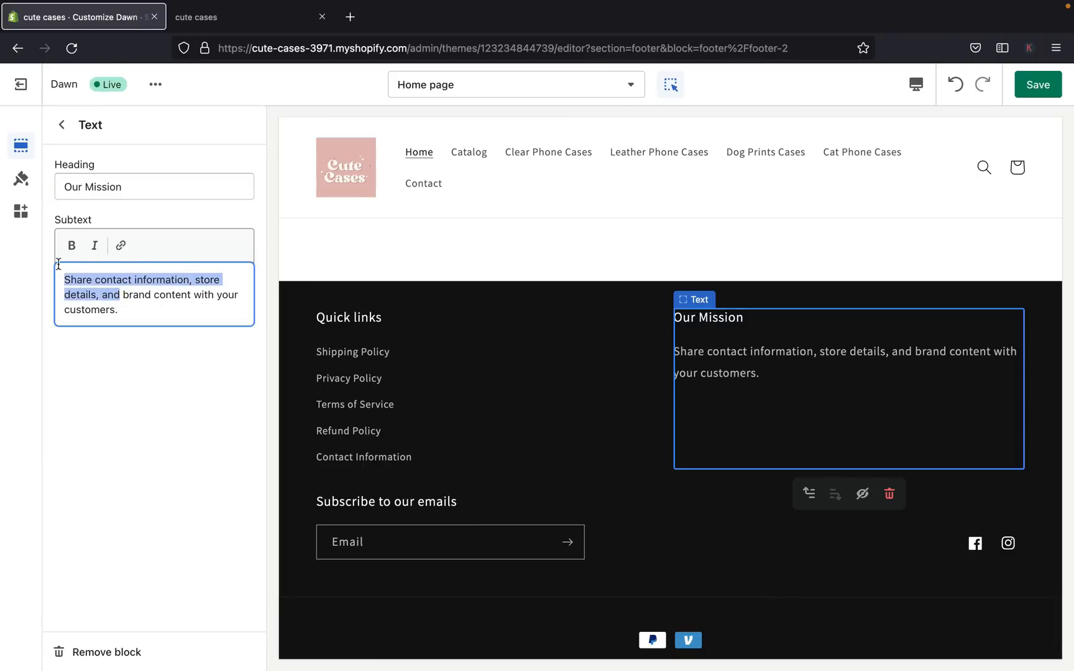
{"action": "key", "text": "BackSpace"}
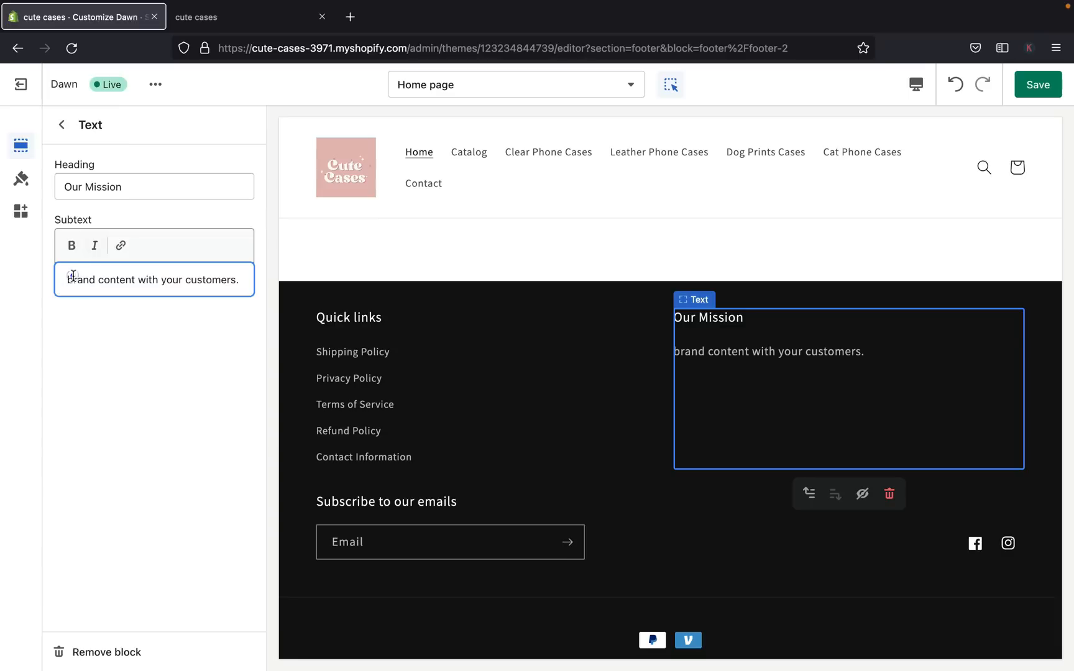
{"action": "left_click", "coordinate": [73, 278]}
{"action": "left_click", "coordinate": [1043, 86]}
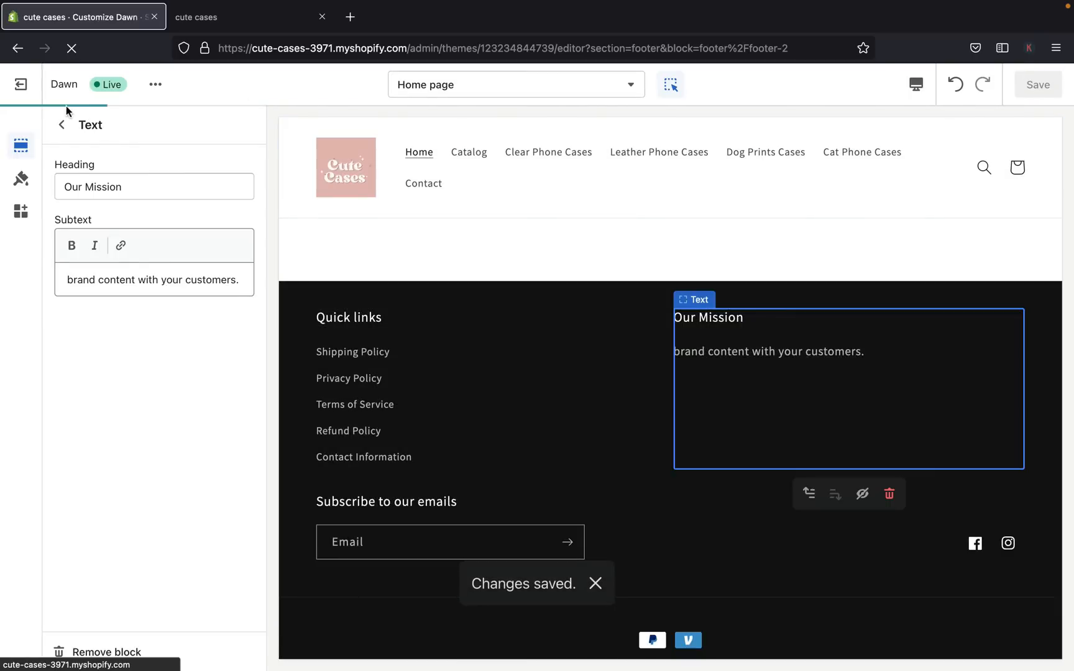
{"action": "left_click", "coordinate": [21, 90]}
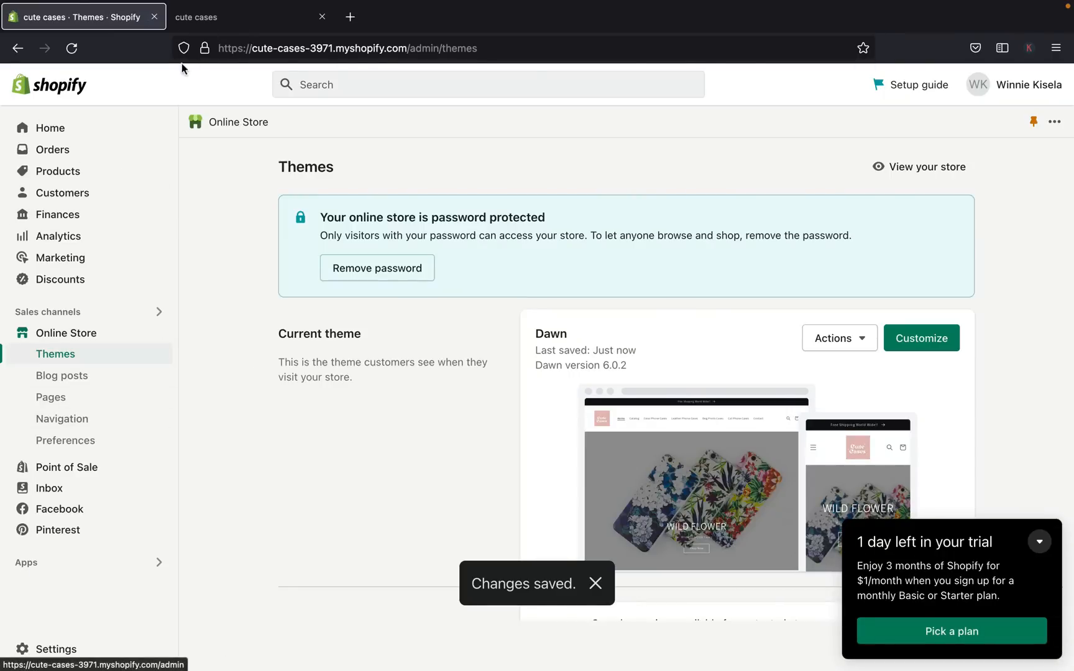
- Reload the storefront home page and check the Our Mission text in the footer
{"action": "left_click", "coordinate": [211, 18]}
{"action": "scroll", "coordinate": [204, 224], "scroll_direction": "up", "scroll_amount": 5}
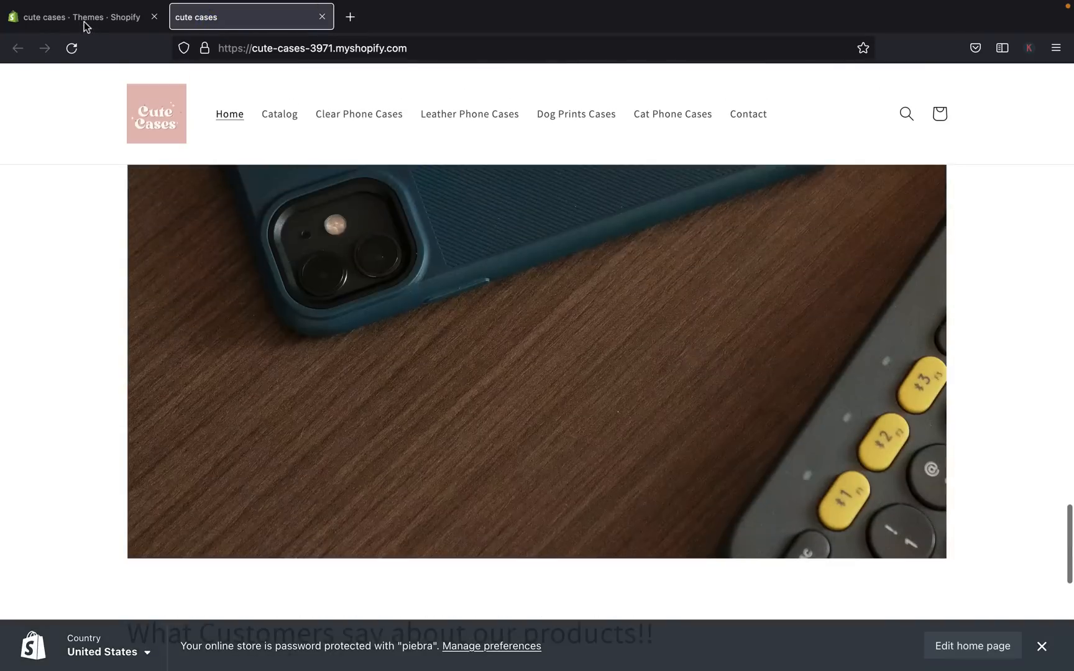
{"action": "left_click", "coordinate": [72, 48]}
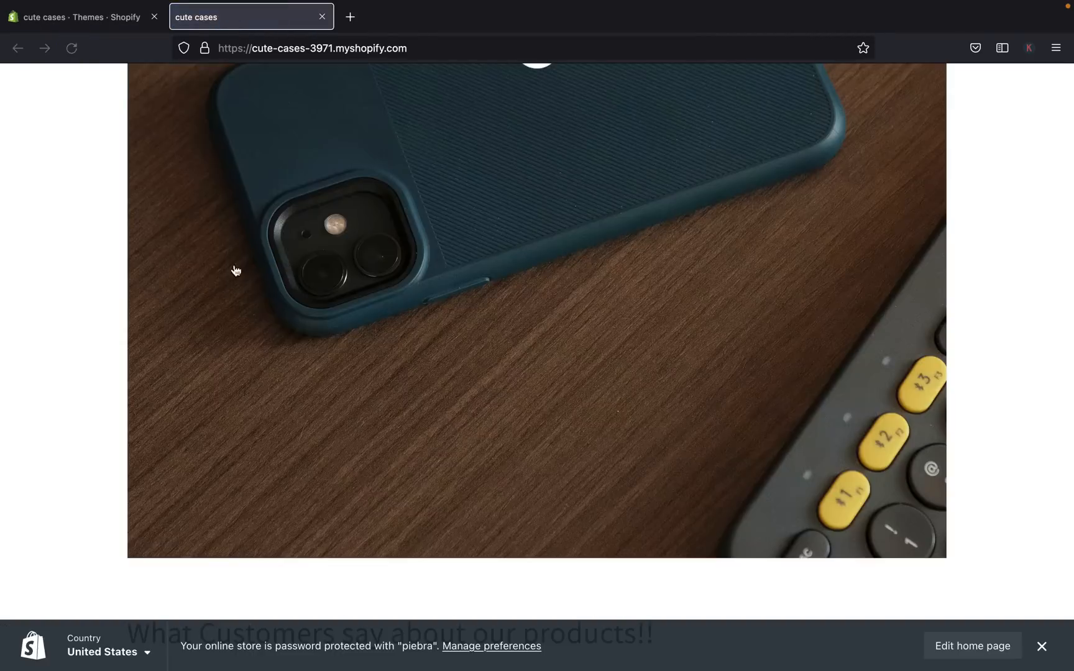
{"action": "scroll", "coordinate": [236, 271], "scroll_direction": "down", "scroll_amount": 10}
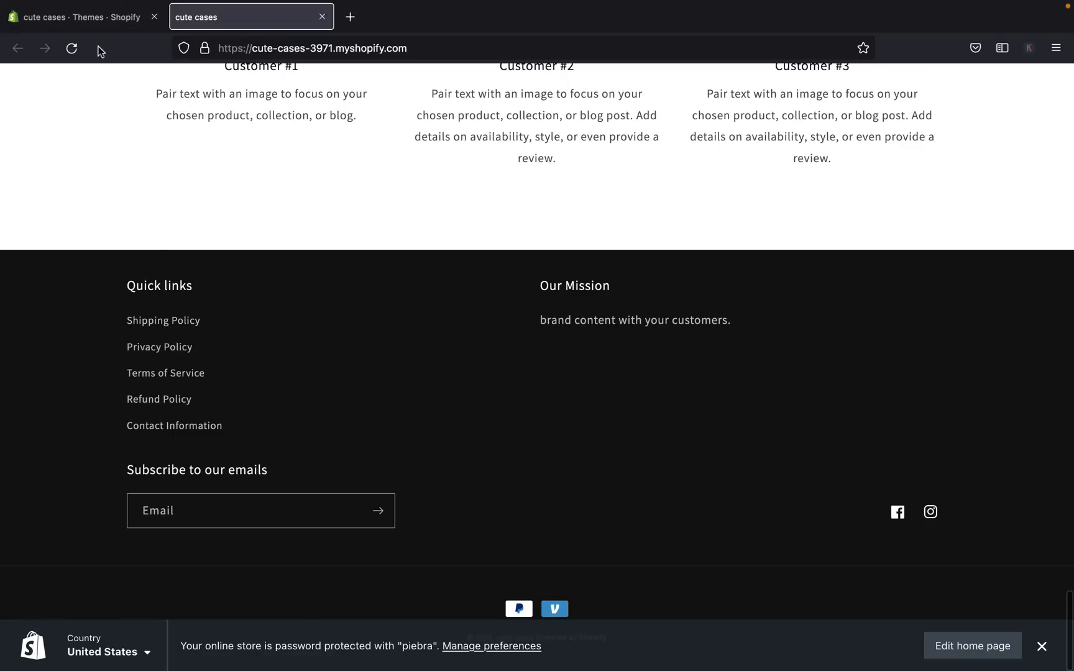
- Reopen the Dawn theme for customization from the store admin and expand the Footer section's blocks
{"action": "left_click", "coordinate": [93, 20]}
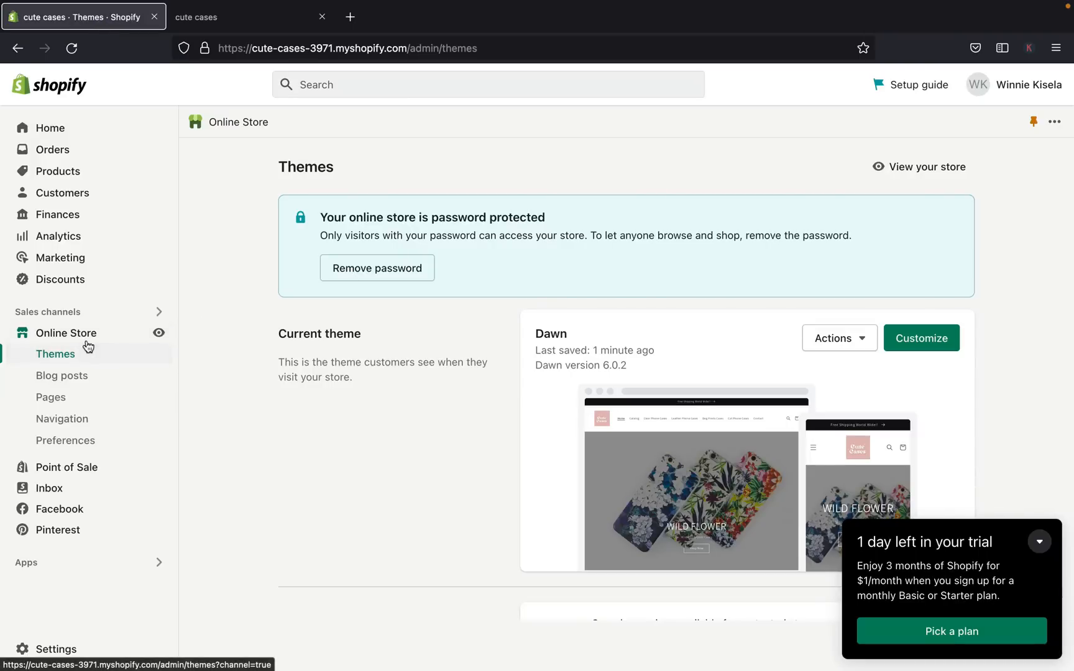
{"action": "left_click", "coordinate": [915, 344]}
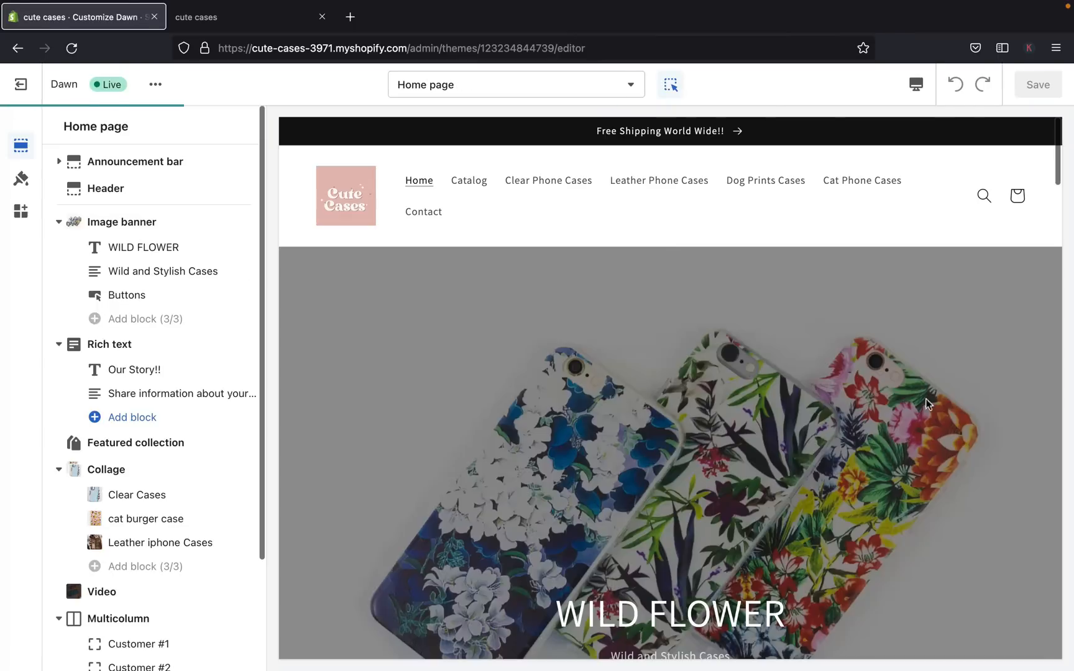
{"action": "scroll", "coordinate": [192, 577], "scroll_direction": "down", "scroll_amount": 3}
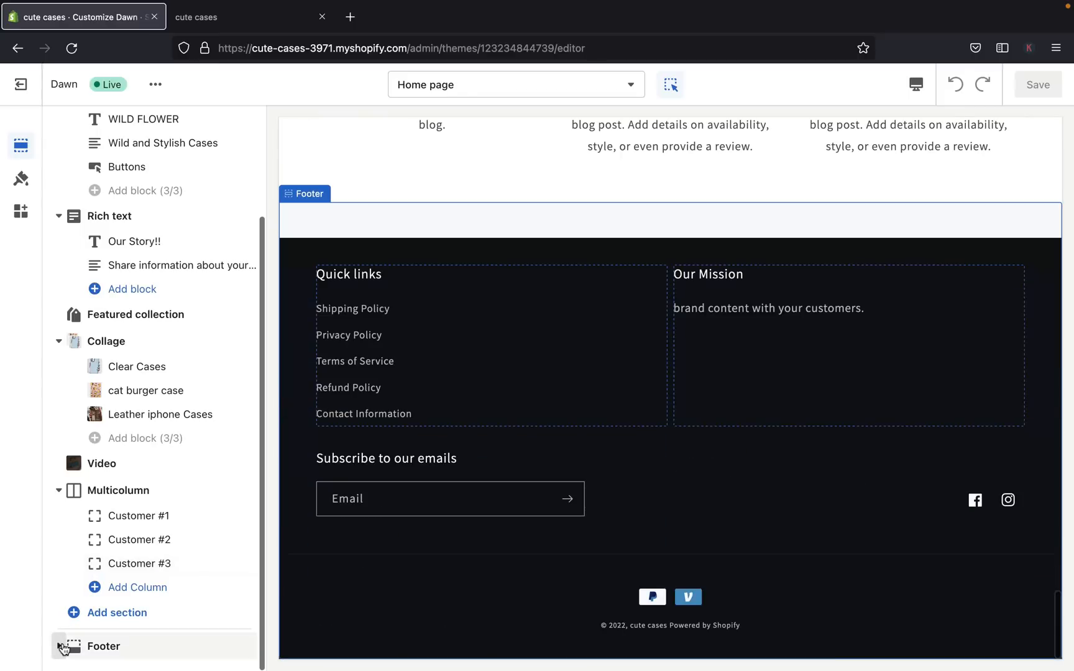
{"action": "left_click", "coordinate": [61, 647]}
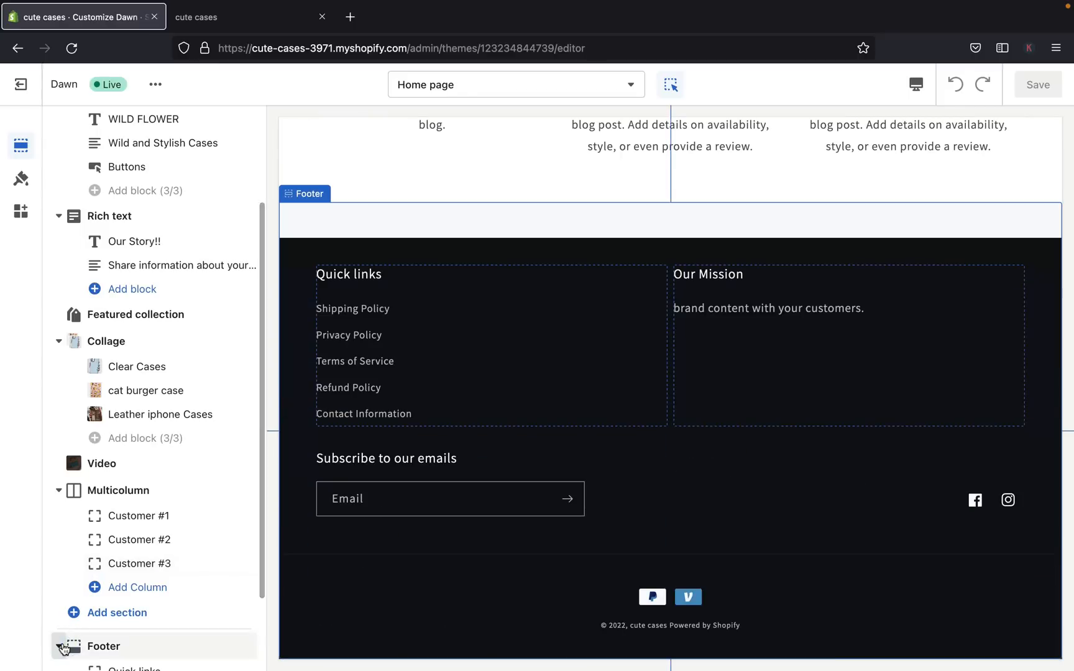
{"action": "scroll", "coordinate": [180, 554], "scroll_direction": "down", "scroll_amount": 3}
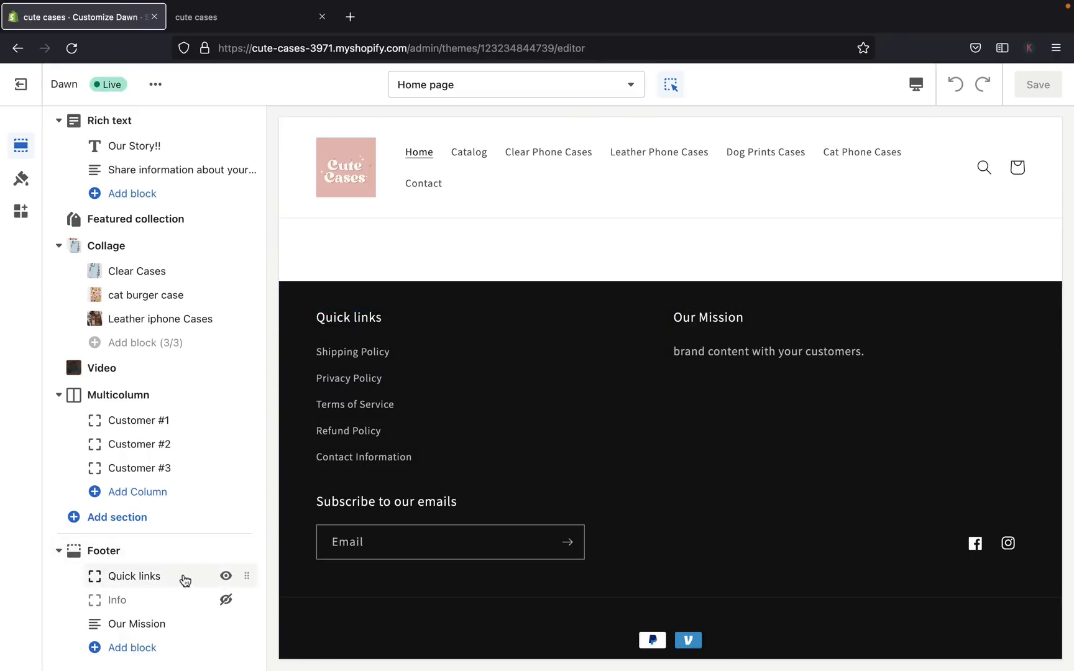
- Change the heading of the footer's Quick links menu block to "Get Help!!" and save the theme
{"action": "left_click", "coordinate": [146, 577]}
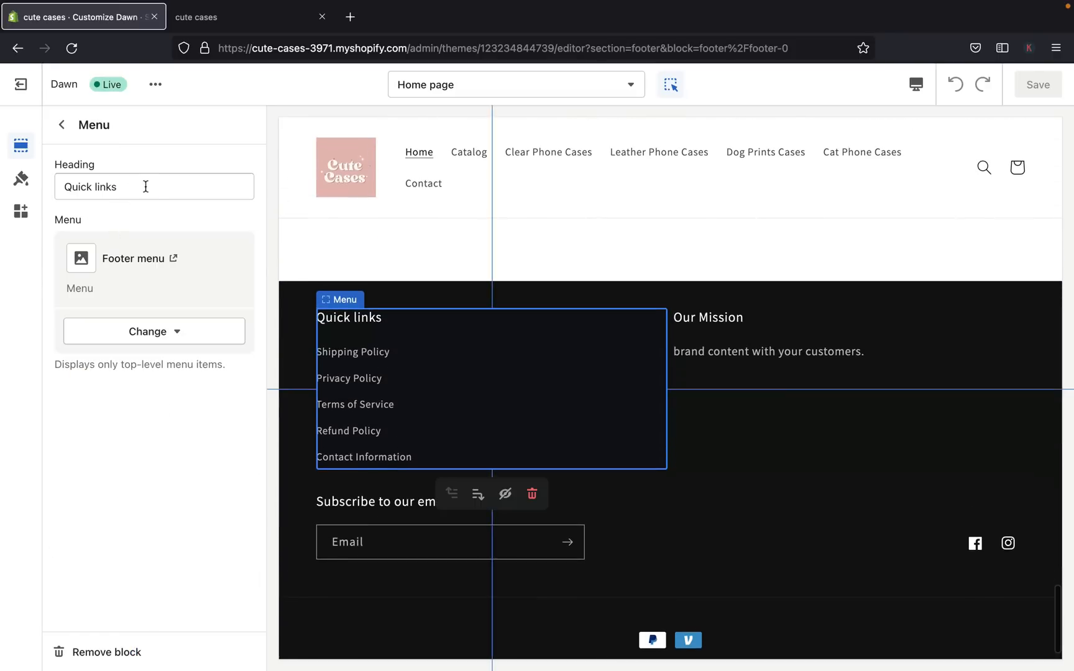
{"action": "left_click", "coordinate": [147, 187]}
{"action": "left_click_drag", "start_coordinate": [147, 186], "coordinate": [25, 185]}
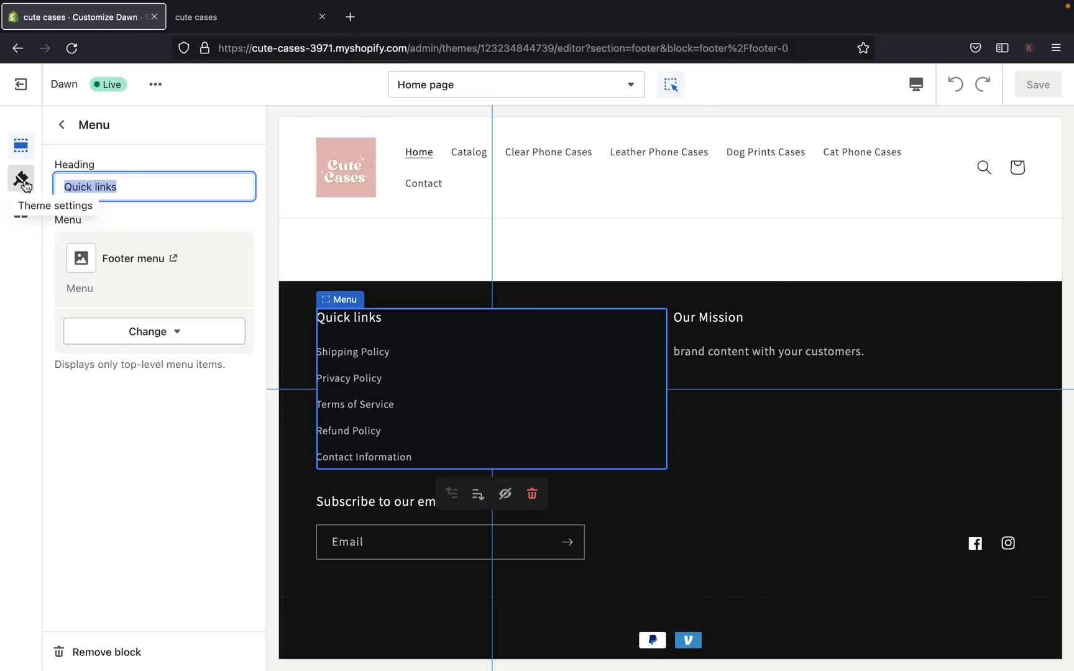
{"action": "key", "text": "BackSpace"}
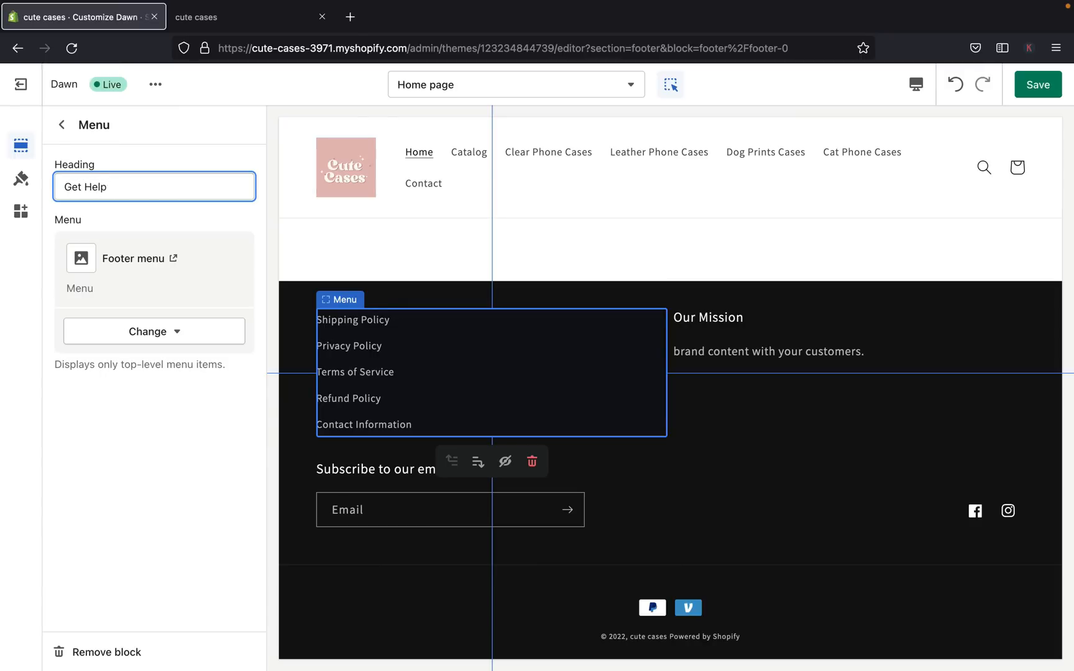
{"action": "type", "text": "!!"}
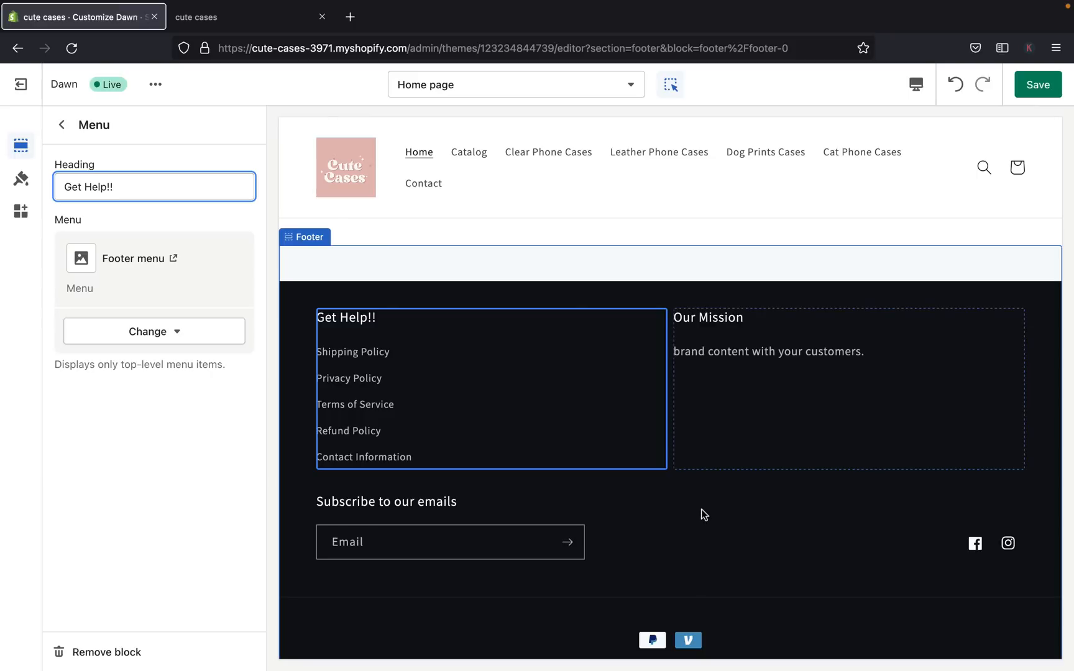
{"action": "left_click", "coordinate": [1032, 87]}
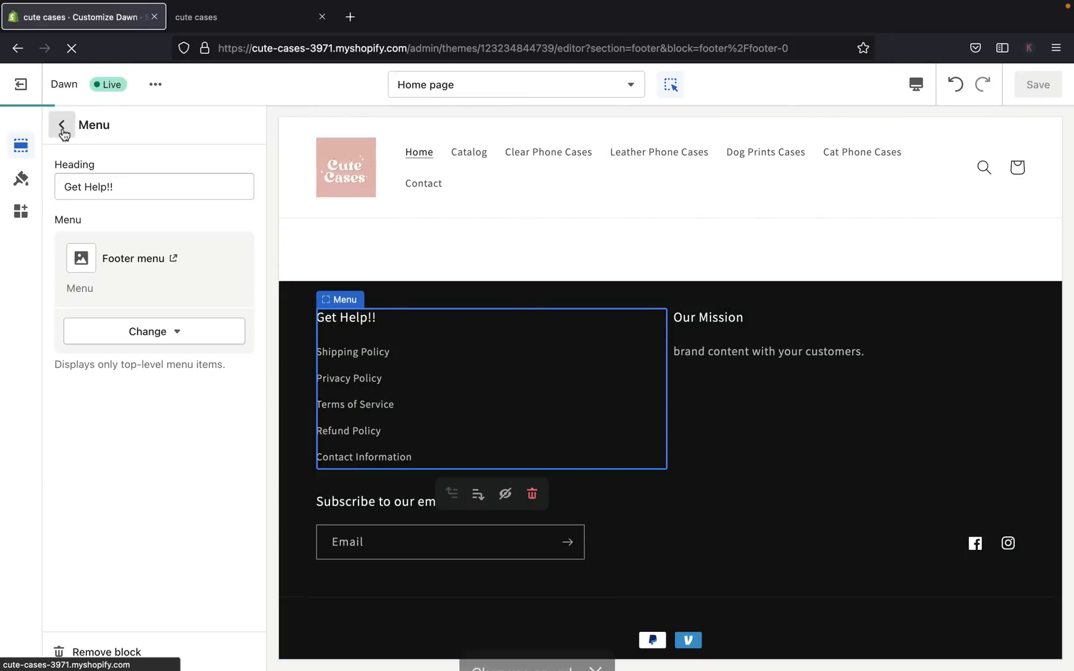
{"action": "left_click", "coordinate": [62, 127]}
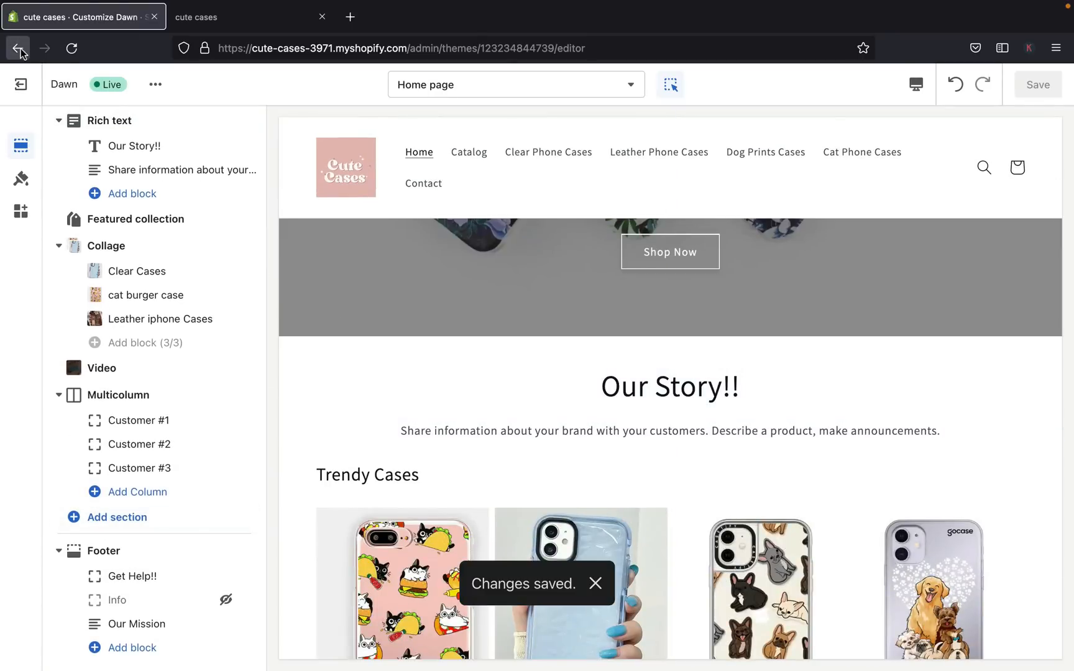
{"action": "left_click", "coordinate": [20, 92]}
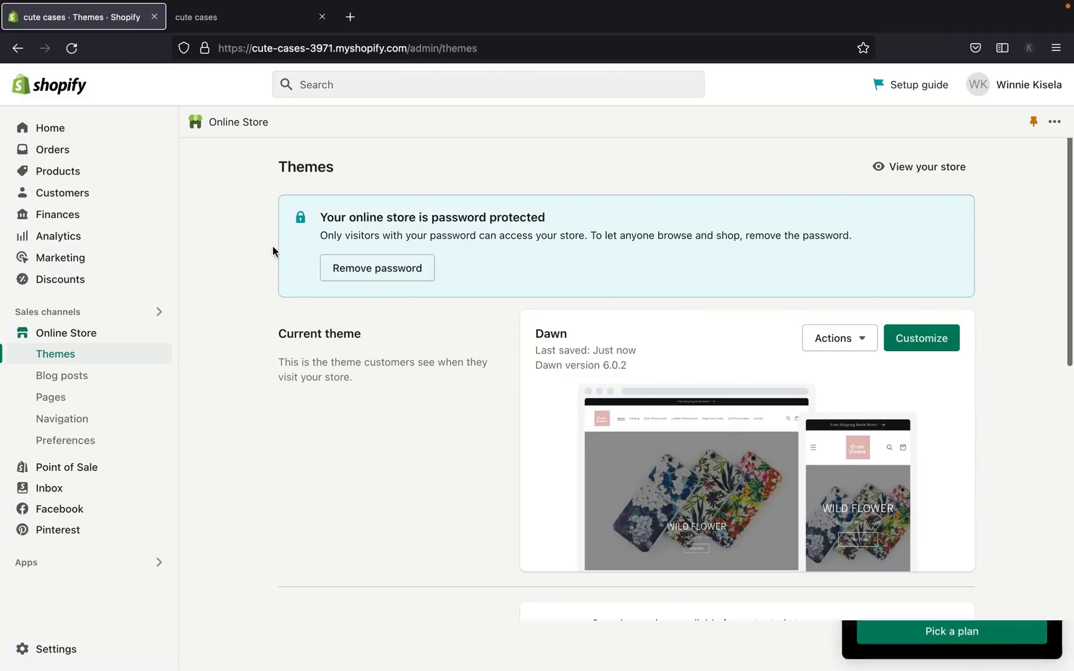
- Reload the storefront home page and check the heading above the policy links in the footer
{"action": "left_click", "coordinate": [262, 25]}
{"action": "scroll", "coordinate": [260, 271], "scroll_direction": "up", "scroll_amount": 10}
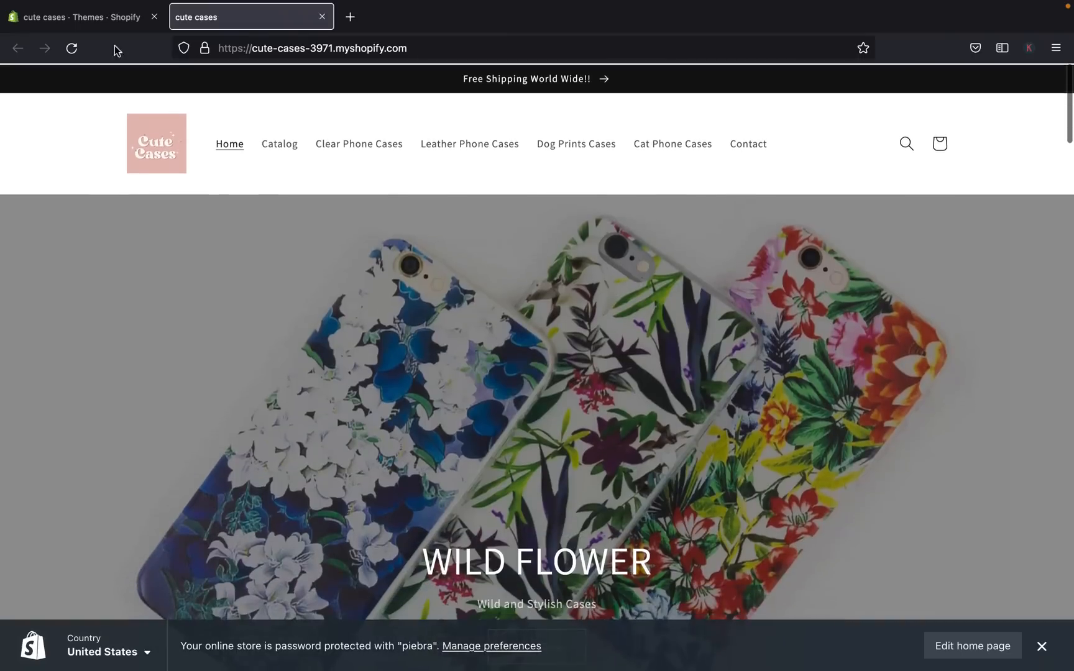
{"action": "left_click", "coordinate": [72, 47]}
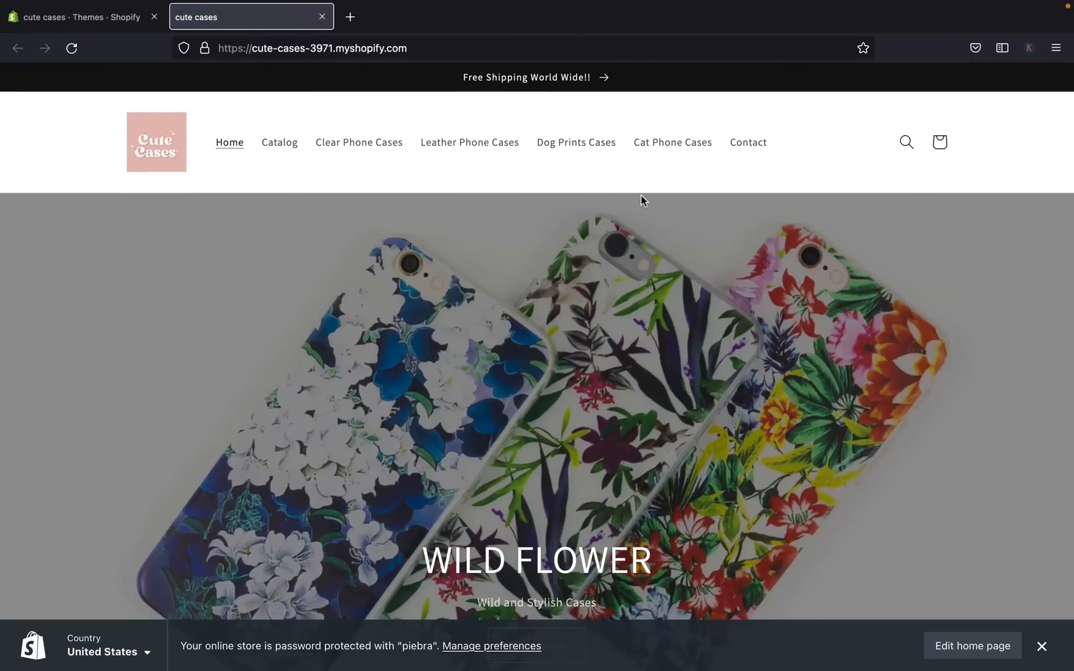
{"action": "scroll", "coordinate": [641, 196], "scroll_direction": "down", "scroll_amount": 20}
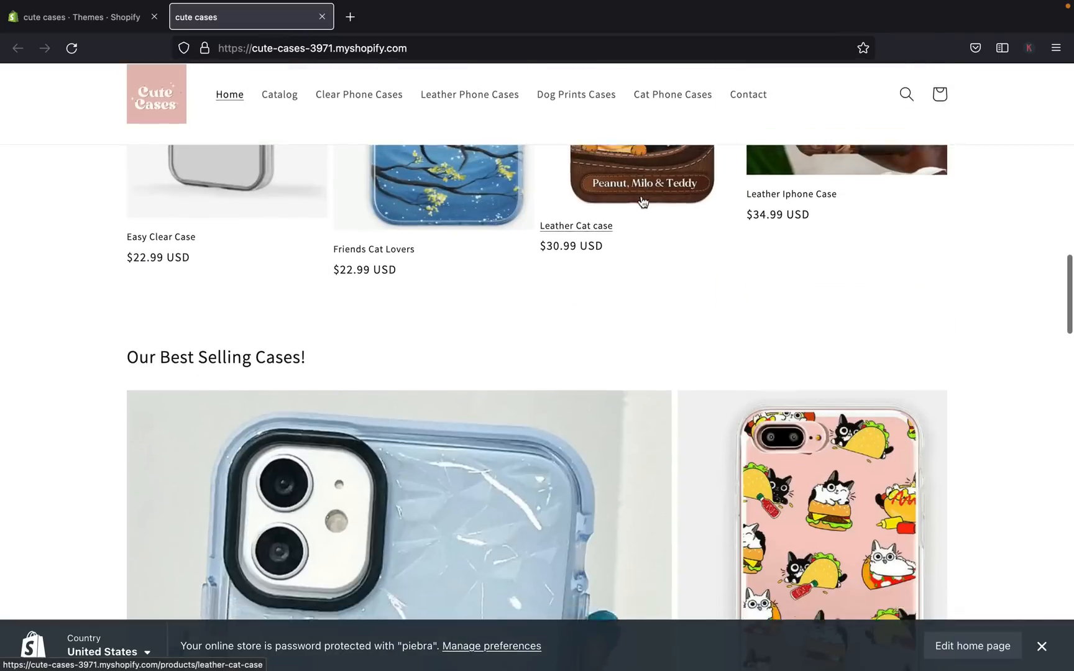
{"action": "scroll", "coordinate": [643, 202], "scroll_direction": "down", "scroll_amount": 10}
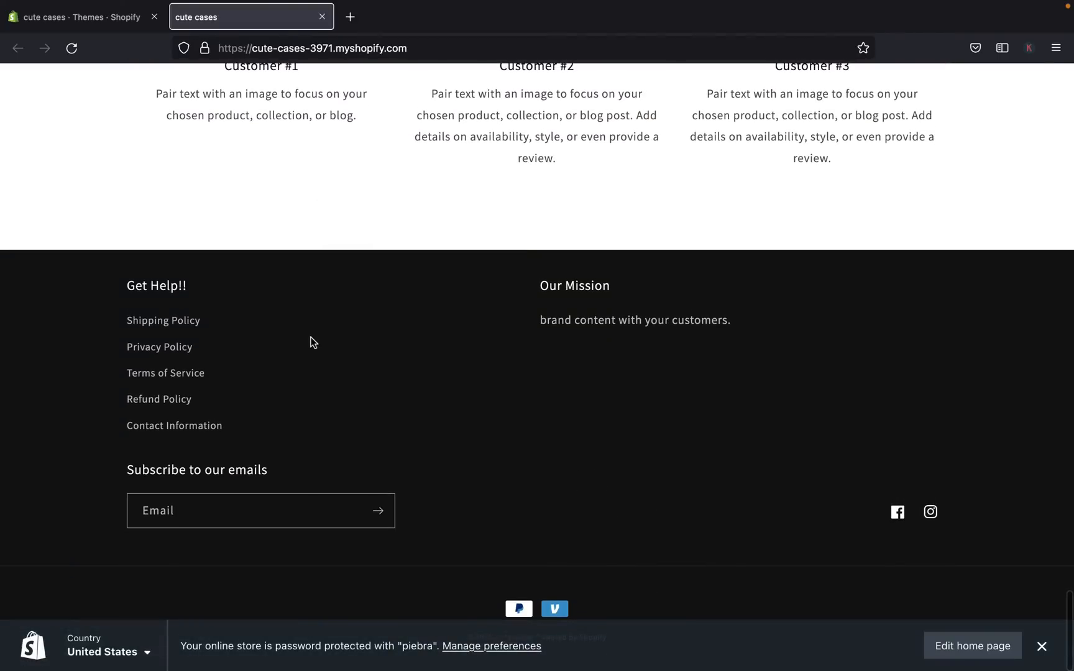
- Look through the product and collection sections on the storefront home page
{"action": "scroll", "coordinate": [381, 443], "scroll_direction": "up", "scroll_amount": 20}
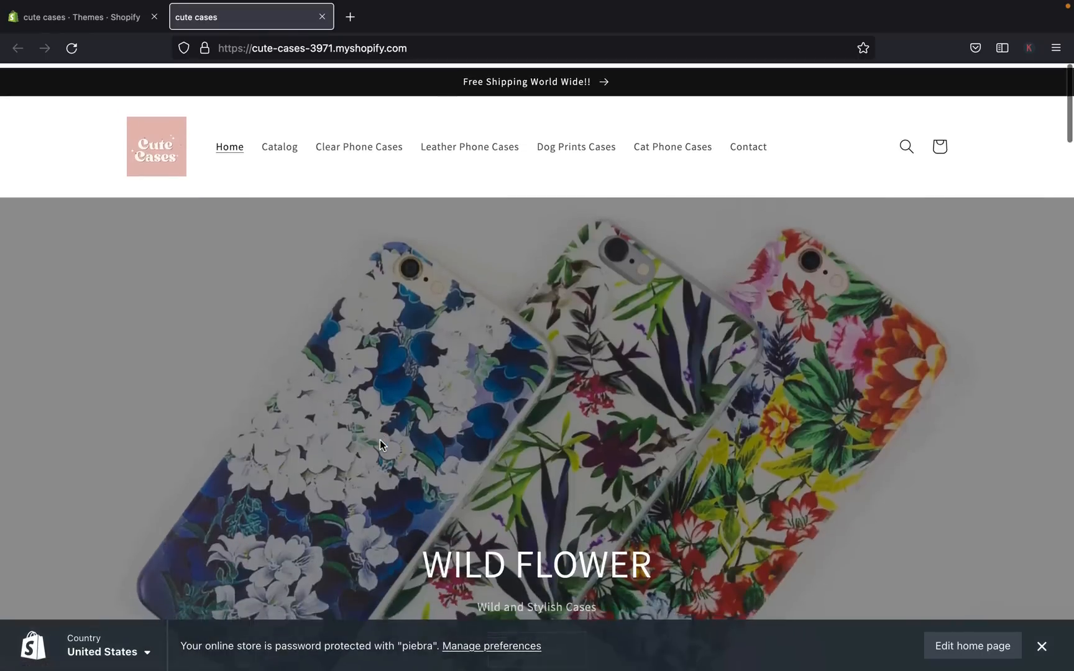
{"action": "scroll", "coordinate": [380, 441], "scroll_direction": "down", "scroll_amount": 8}
{"action": "scroll", "coordinate": [381, 446], "scroll_direction": "down", "scroll_amount": 1}
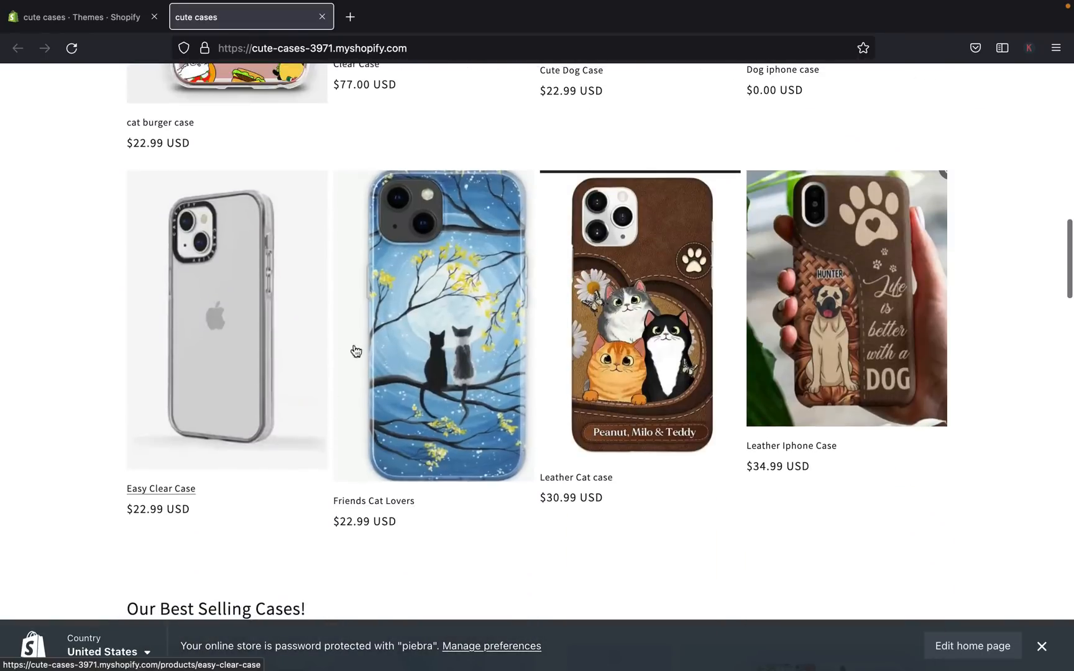
{"action": "left_click", "coordinate": [439, 442]}
{"action": "scroll", "coordinate": [826, 350], "scroll_direction": "down", "scroll_amount": 1}
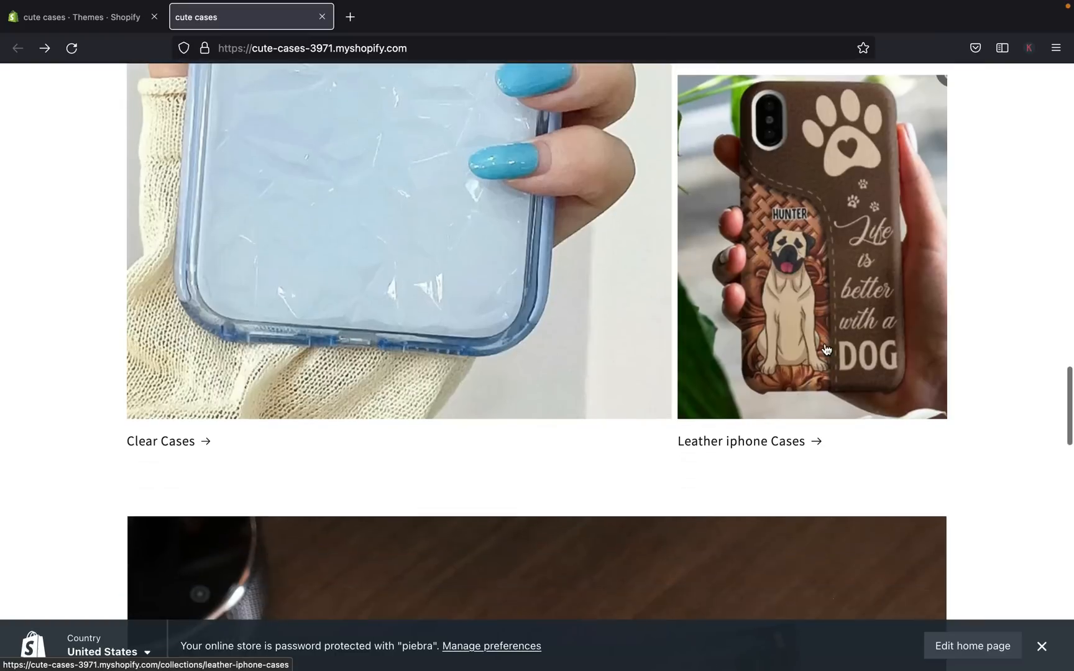
{"action": "scroll", "coordinate": [826, 350], "scroll_direction": "up", "scroll_amount": 1}
{"action": "scroll", "coordinate": [826, 350], "scroll_direction": "up", "scroll_amount": 10}
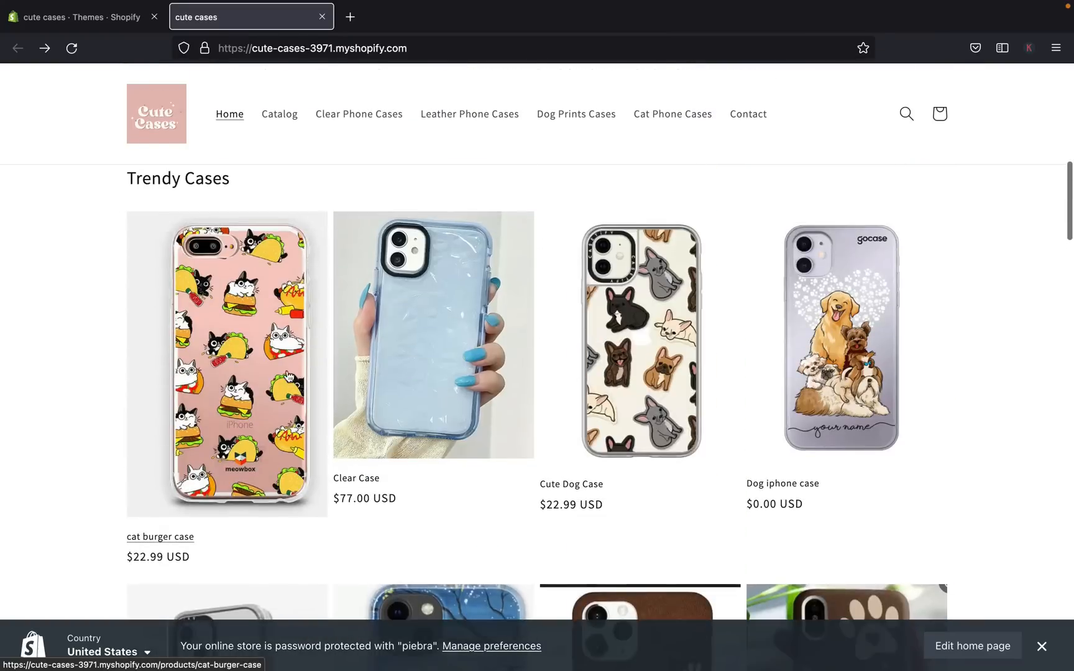
- Open the cat burger case from the Trendy Cases section and review its options and description
{"action": "left_click", "coordinate": [255, 378]}
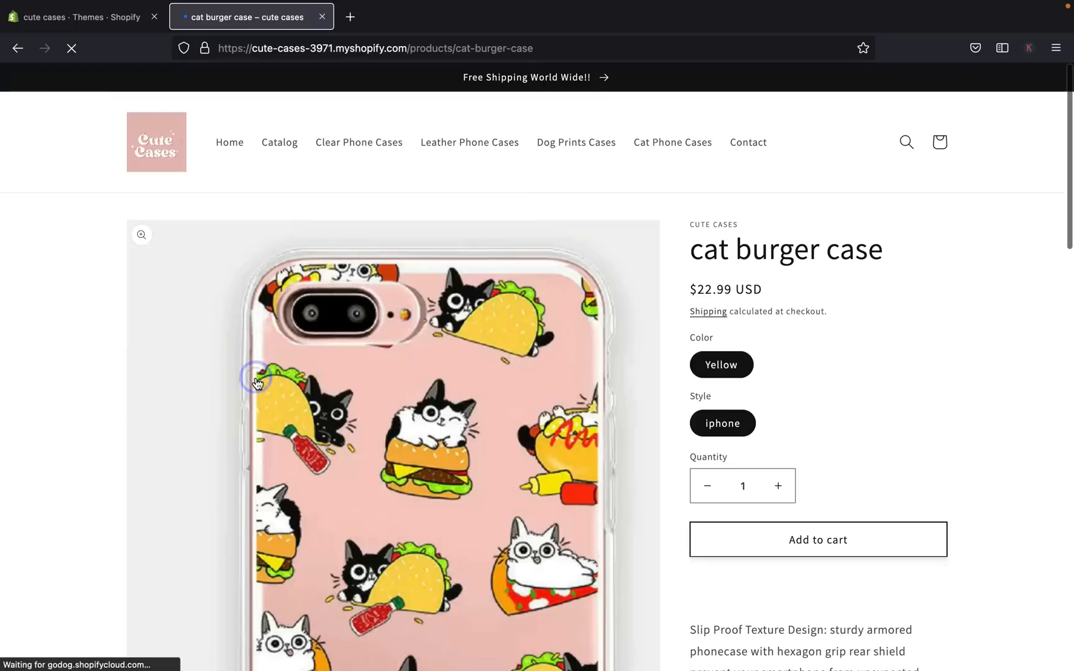
{"action": "scroll", "coordinate": [486, 497], "scroll_direction": "down", "scroll_amount": 1}
{"action": "scroll", "coordinate": [486, 497], "scroll_direction": "down", "scroll_amount": 8}
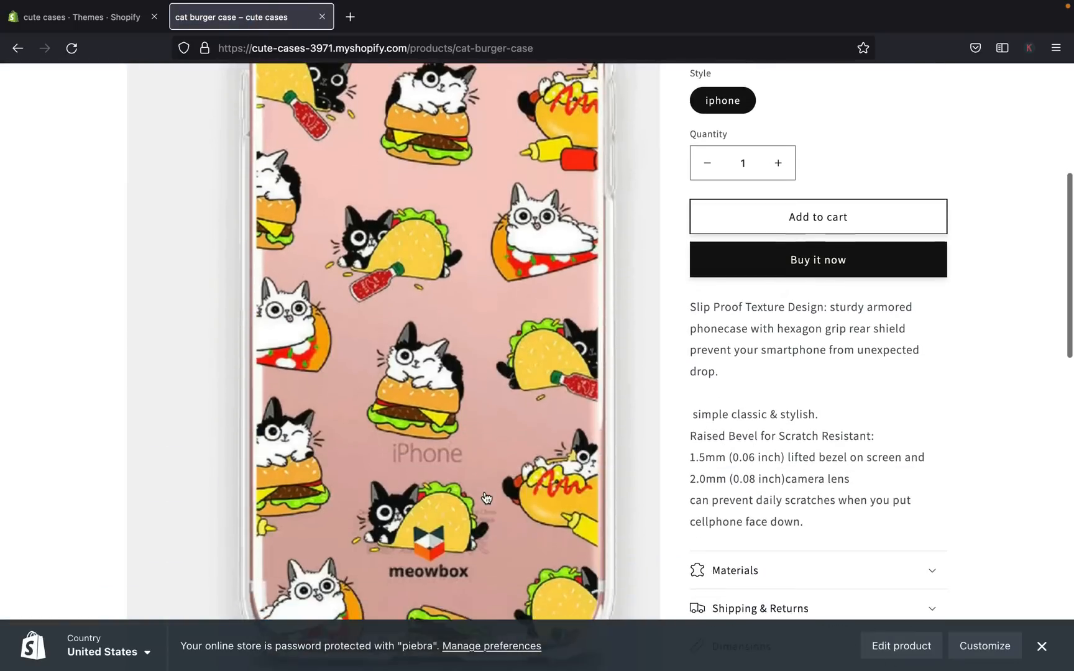
{"action": "scroll", "coordinate": [486, 497], "scroll_direction": "up", "scroll_amount": 9}
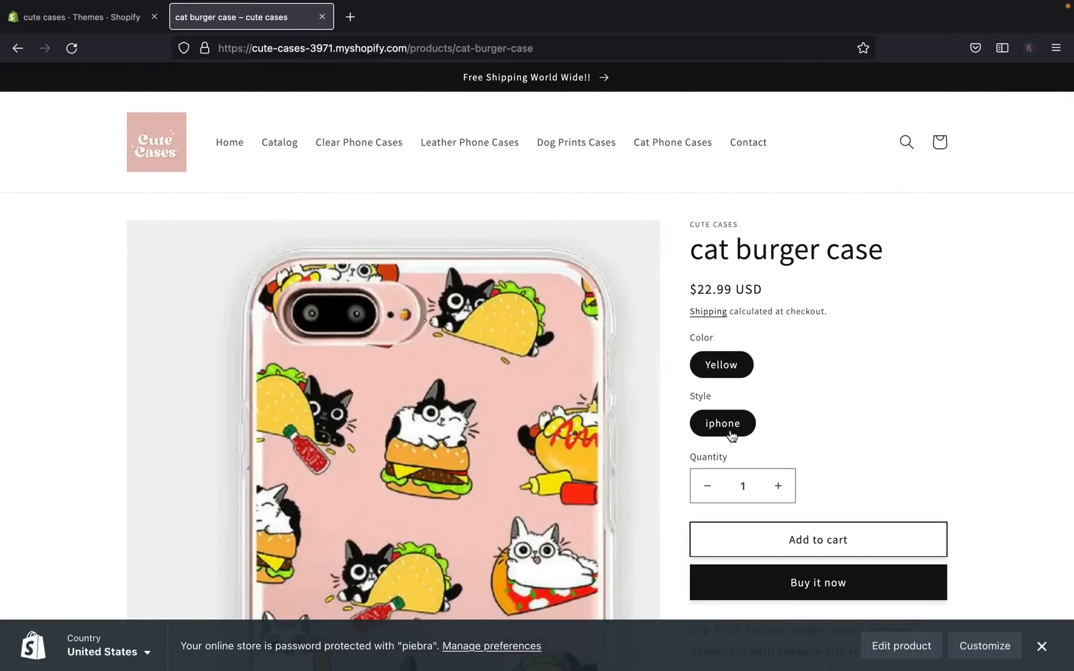
{"action": "scroll", "coordinate": [730, 429], "scroll_direction": "down", "scroll_amount": 2}
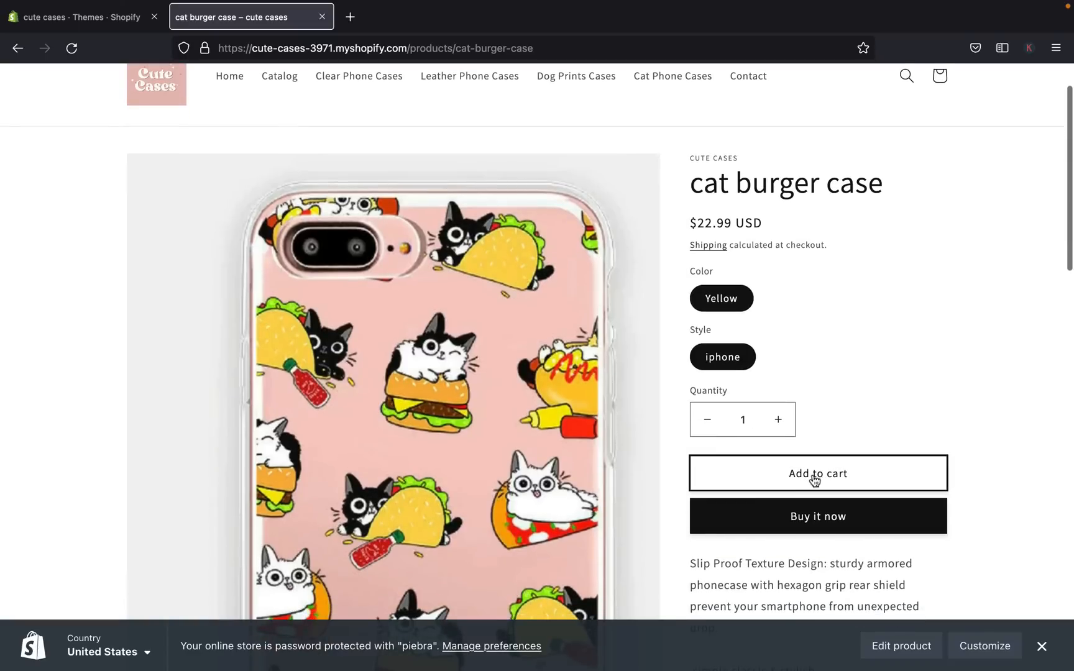
{"action": "scroll", "coordinate": [814, 478], "scroll_direction": "down", "scroll_amount": 2}
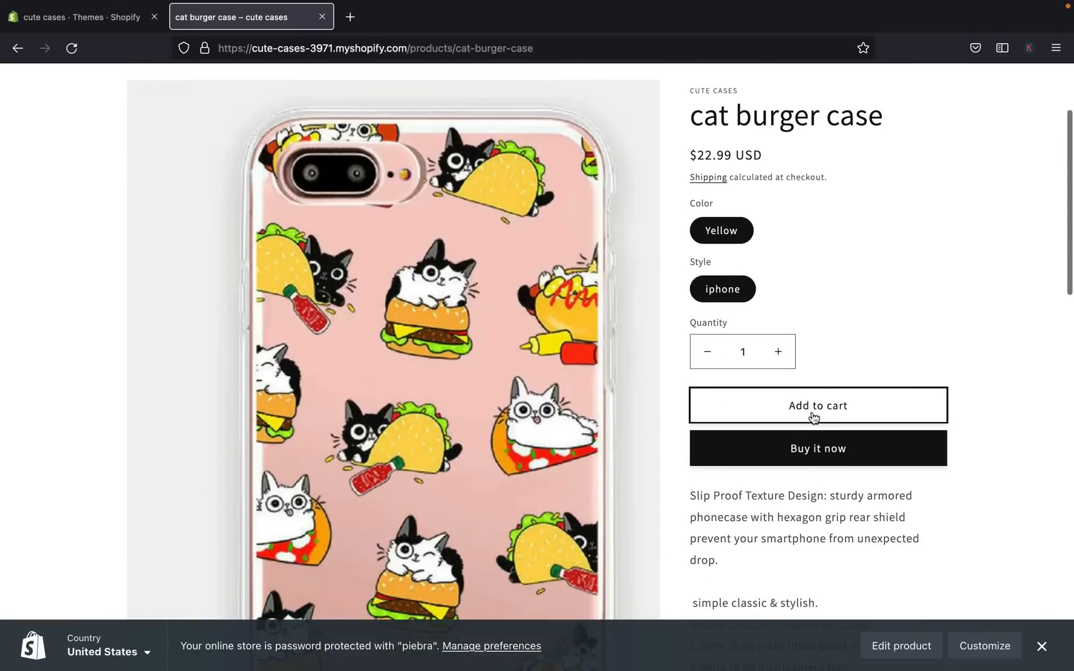
- Add the cat burger case in Yellow, iphone style, to the cart twice and open the cart
{"action": "left_click", "coordinate": [813, 414]}
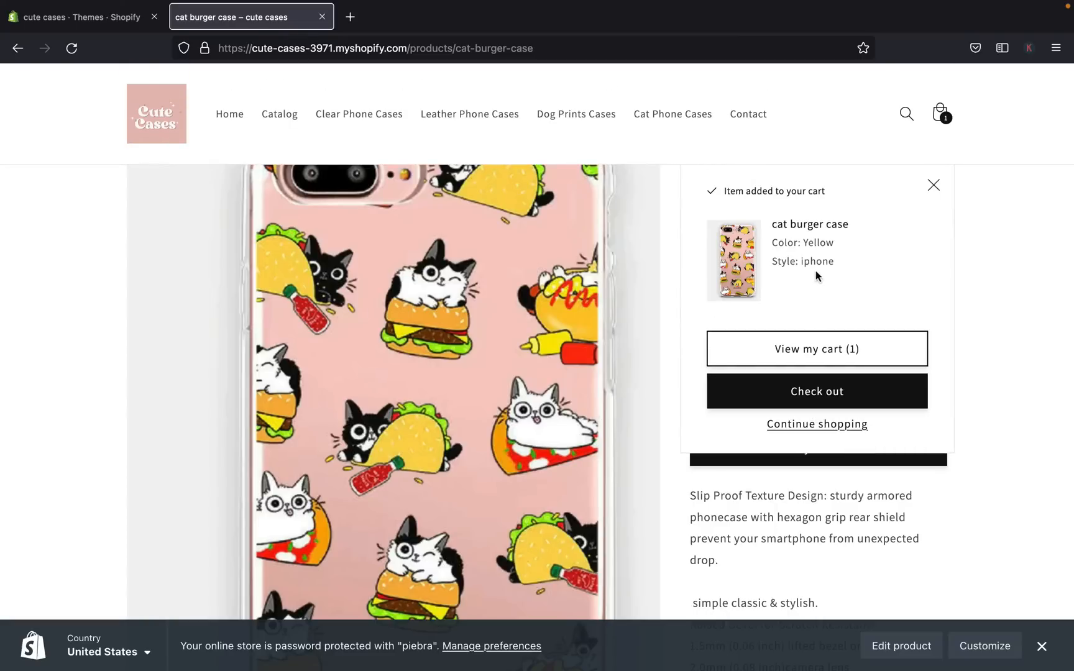
{"action": "left_click", "coordinate": [832, 418]}
{"action": "left_click", "coordinate": [832, 414]}
{"action": "left_click", "coordinate": [814, 347]}
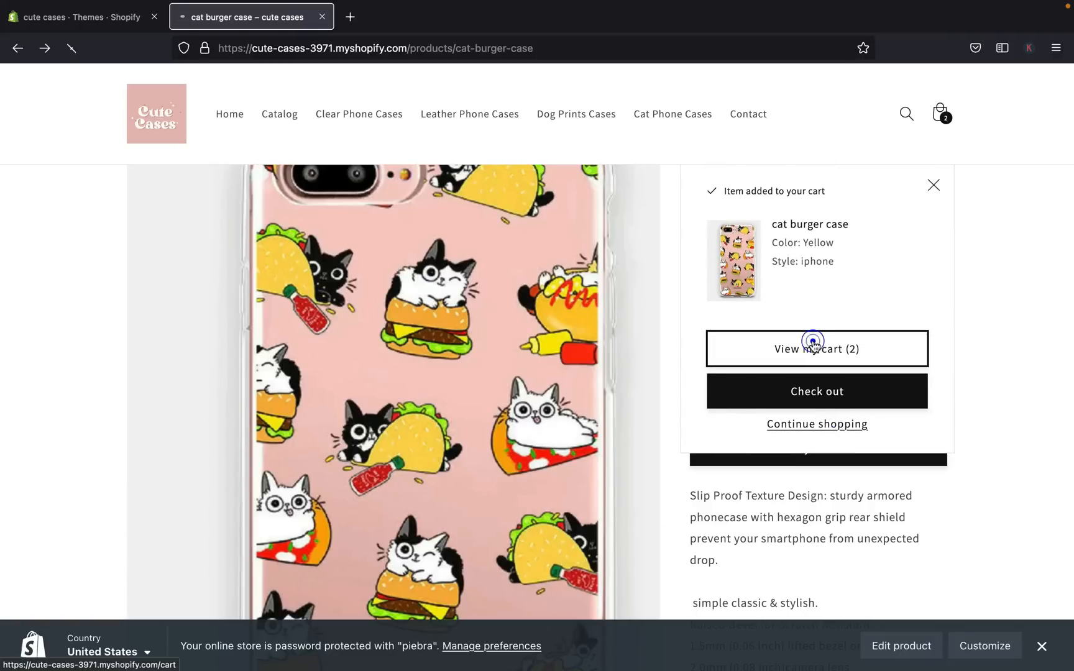
{"action": "scroll", "coordinate": [720, 391], "scroll_direction": "down", "scroll_amount": 3}
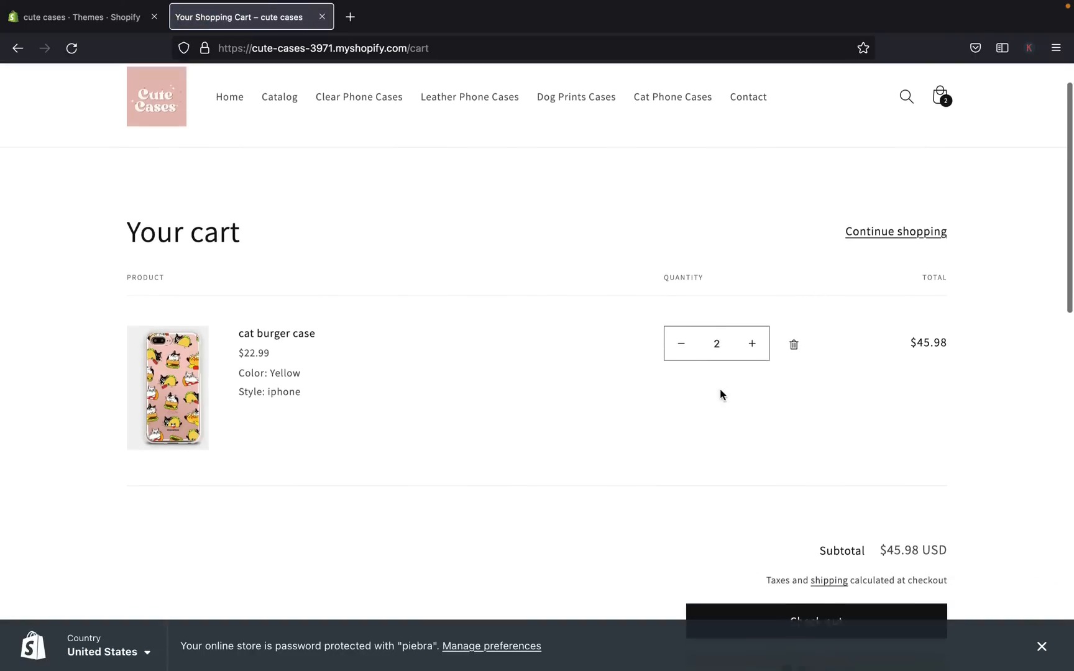
- Review the storefront cart from the item and quantity down to the subtotal, checkout options and featured collection
{"action": "scroll", "coordinate": [721, 390], "scroll_direction": "down", "scroll_amount": 3}
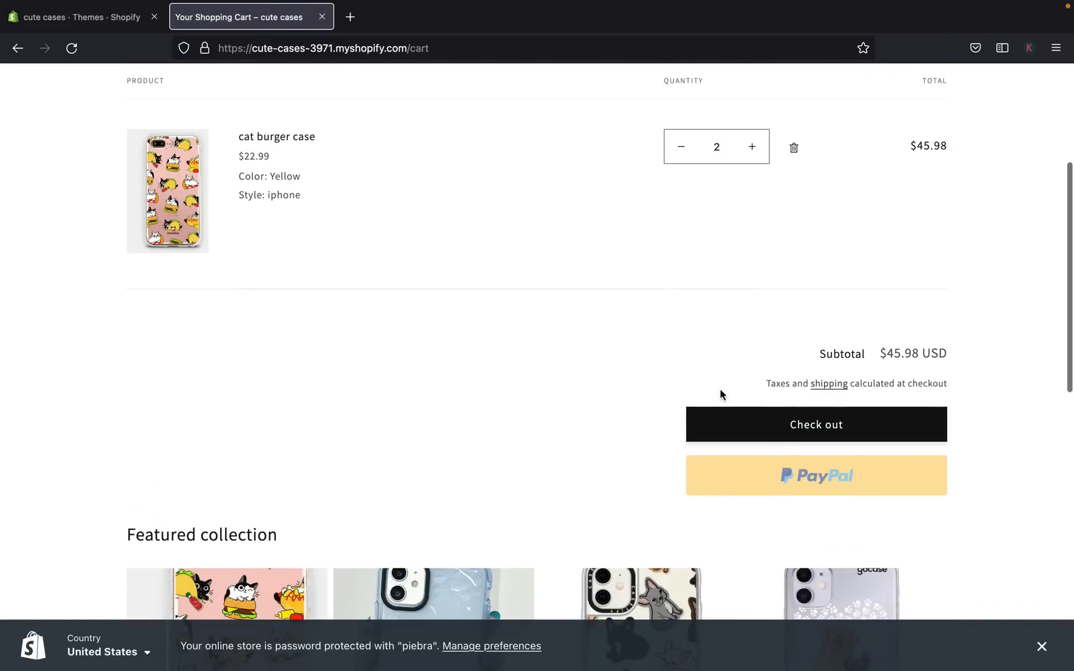
{"action": "scroll", "coordinate": [720, 390], "scroll_direction": "up", "scroll_amount": 3}
{"action": "scroll", "coordinate": [427, 260], "scroll_direction": "up", "scroll_amount": 2}
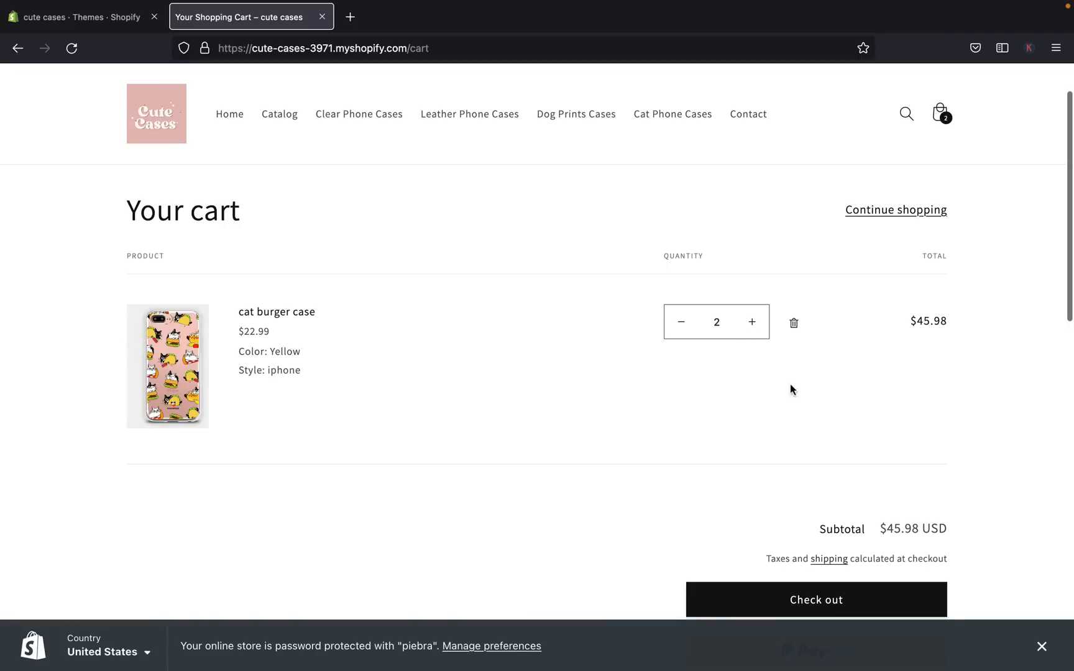
{"action": "scroll", "coordinate": [792, 393], "scroll_direction": "down", "scroll_amount": 3}
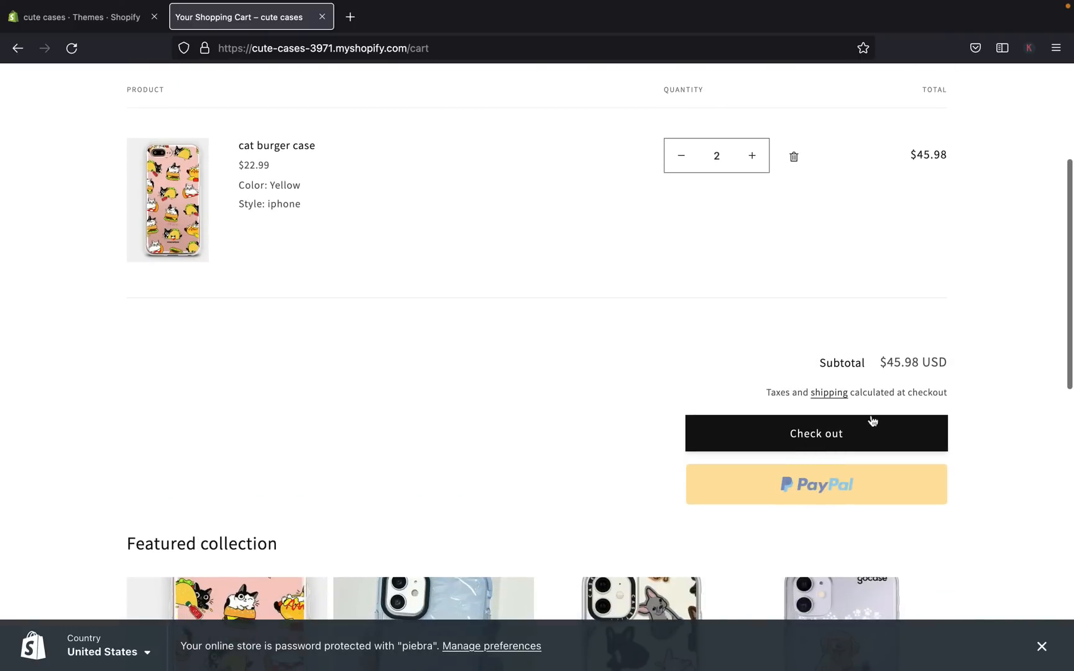
{"action": "scroll", "coordinate": [843, 495], "scroll_direction": "down", "scroll_amount": 2}
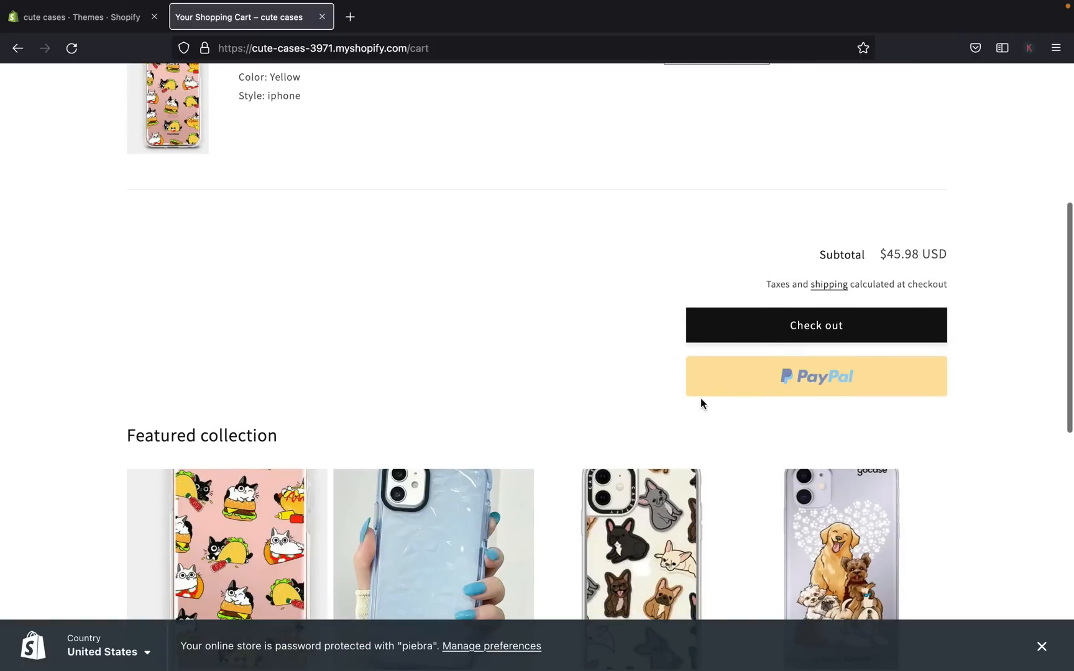
- Switch to the Shopify admin and open the store's Payments settings
{"action": "left_click", "coordinate": [107, 18]}
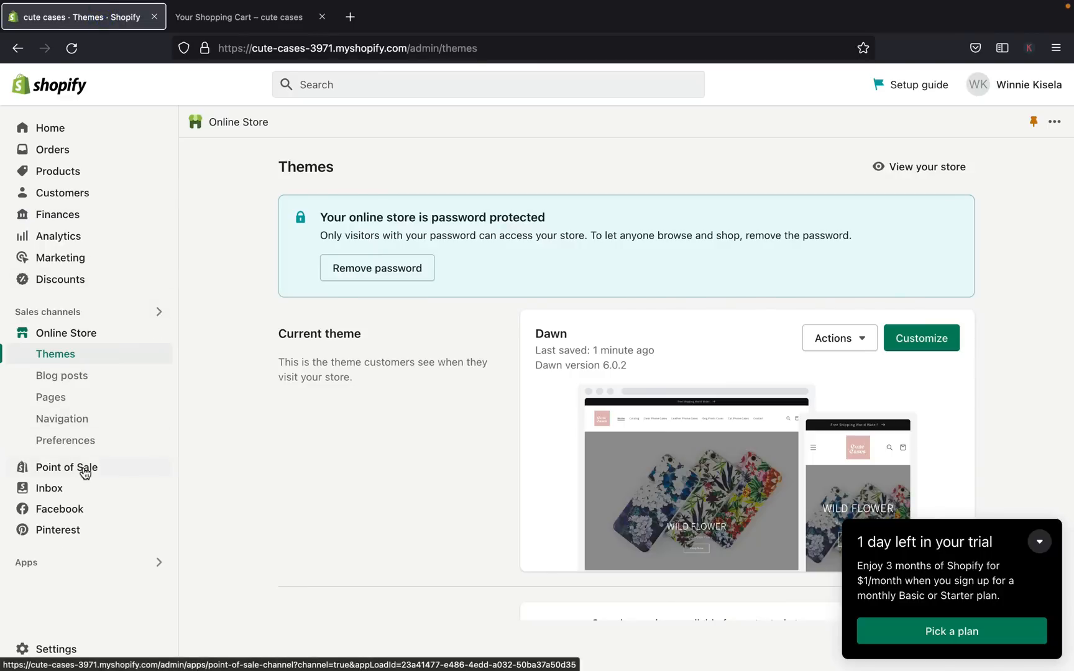
{"action": "left_click", "coordinate": [50, 651]}
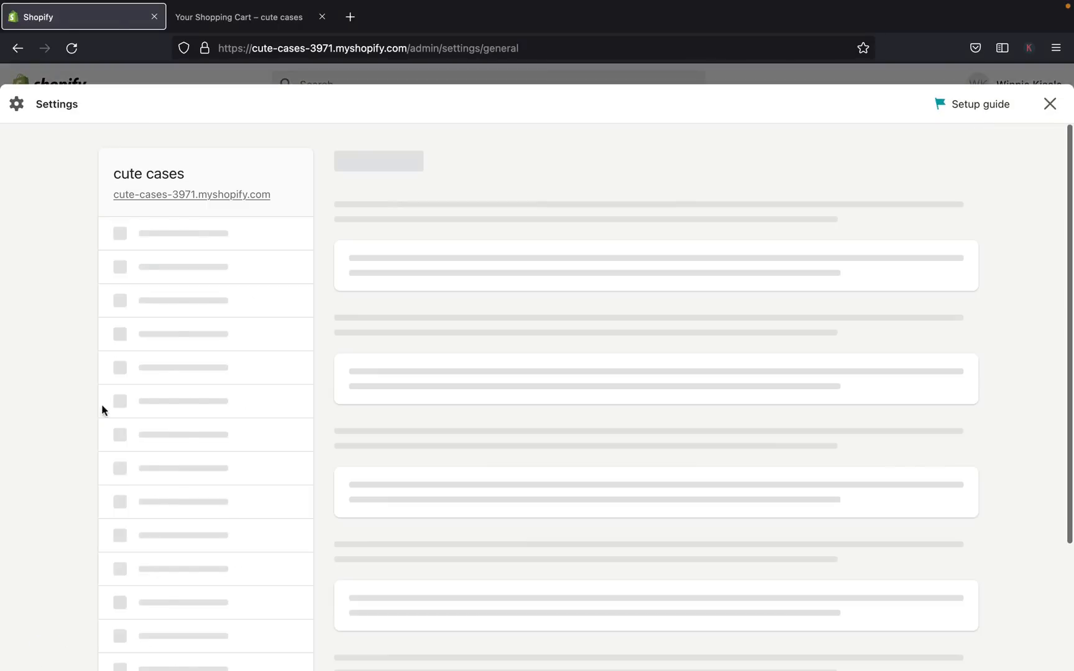
{"action": "left_click", "coordinate": [155, 333]}
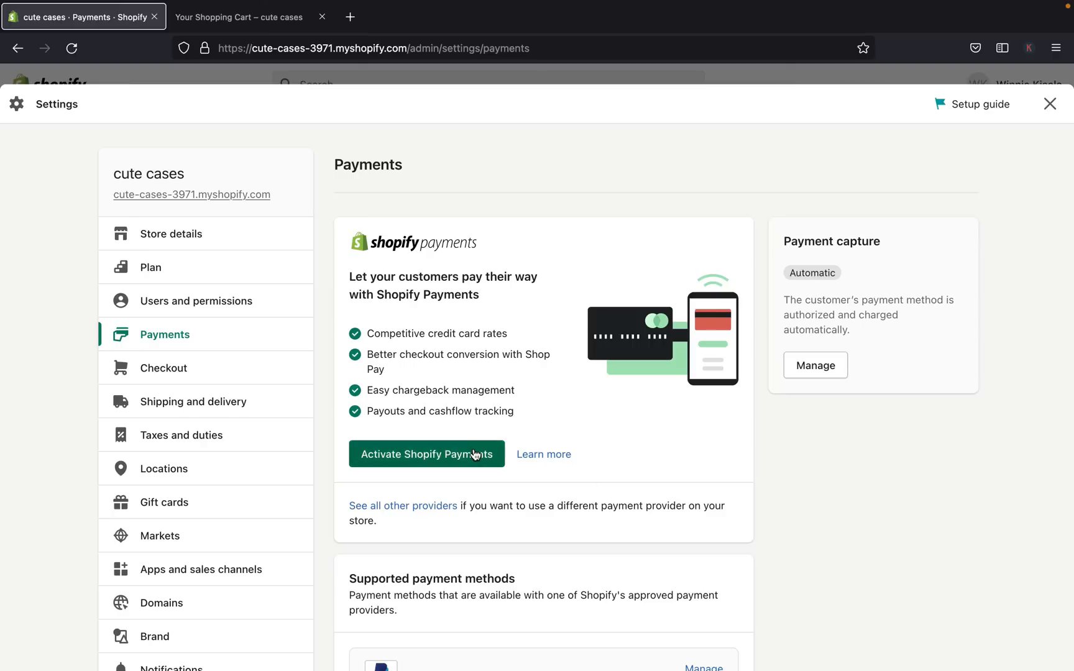
- Compare the storefront cart's checkout options with the supported payment methods in the admin's Payments settings
{"action": "left_click", "coordinate": [243, 26]}
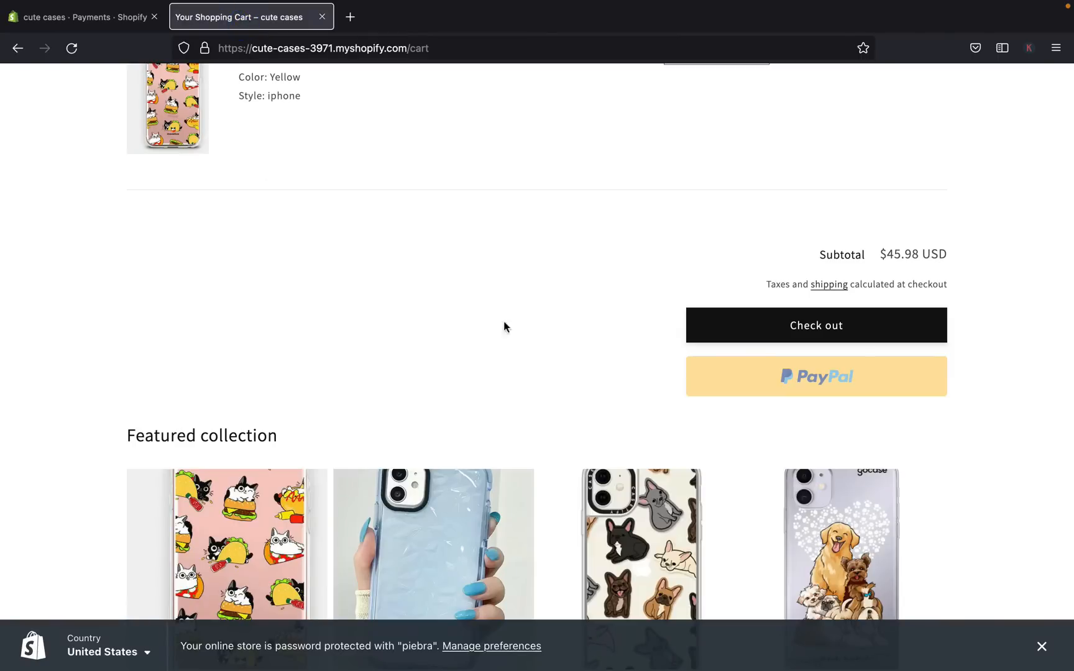
{"action": "scroll", "coordinate": [750, 174], "scroll_direction": "up", "scroll_amount": 5}
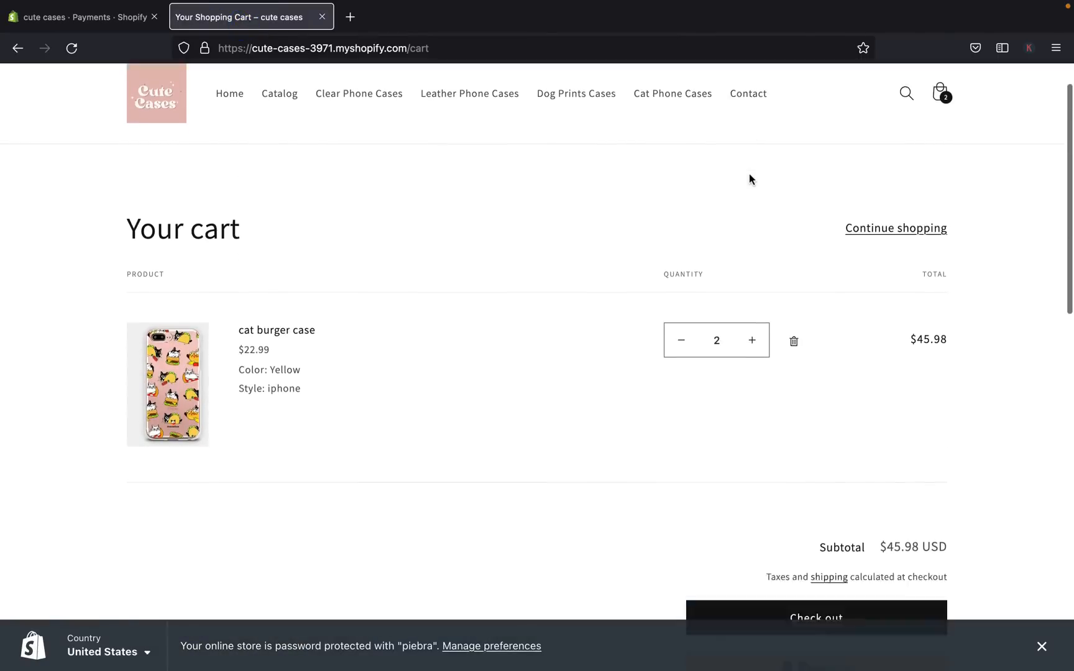
{"action": "scroll", "coordinate": [759, 177], "scroll_direction": "down", "scroll_amount": 5}
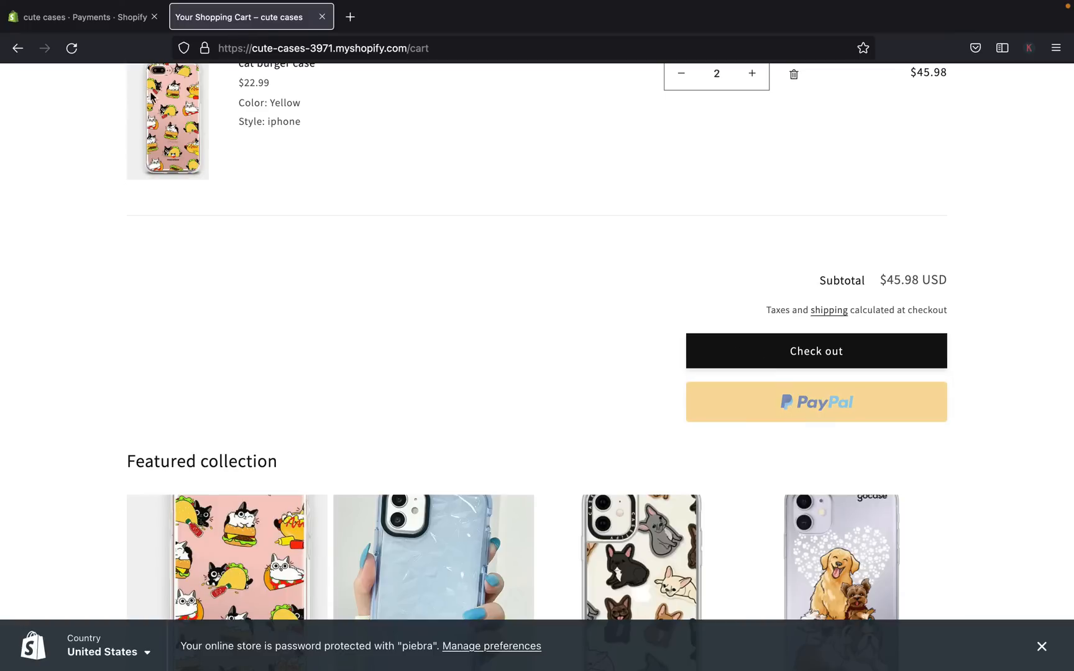
{"action": "left_click", "coordinate": [66, 17]}
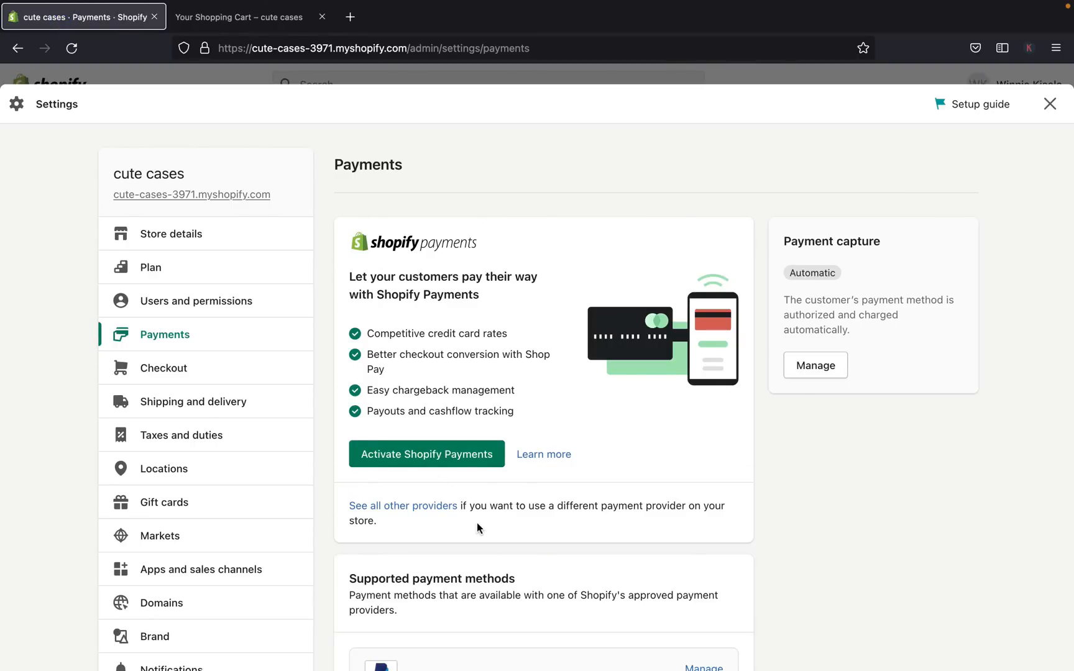
{"action": "scroll", "coordinate": [478, 524], "scroll_direction": "down", "scroll_amount": 3}
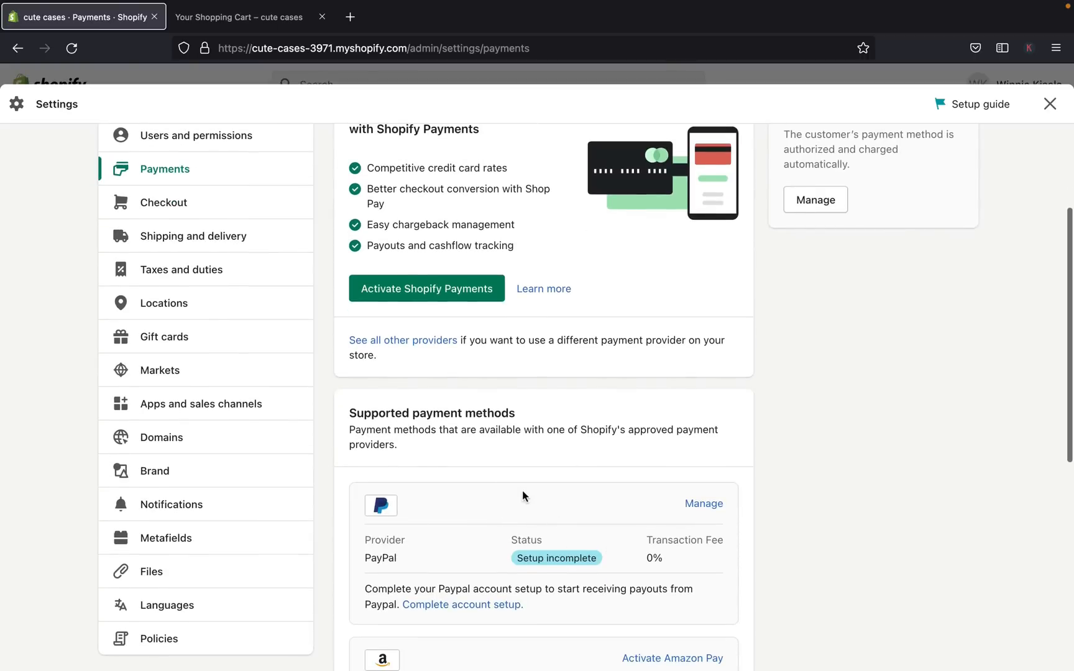
- Return to the storefront cart, continue shopping from it and look through the full product catalog
{"action": "left_click", "coordinate": [246, 20]}
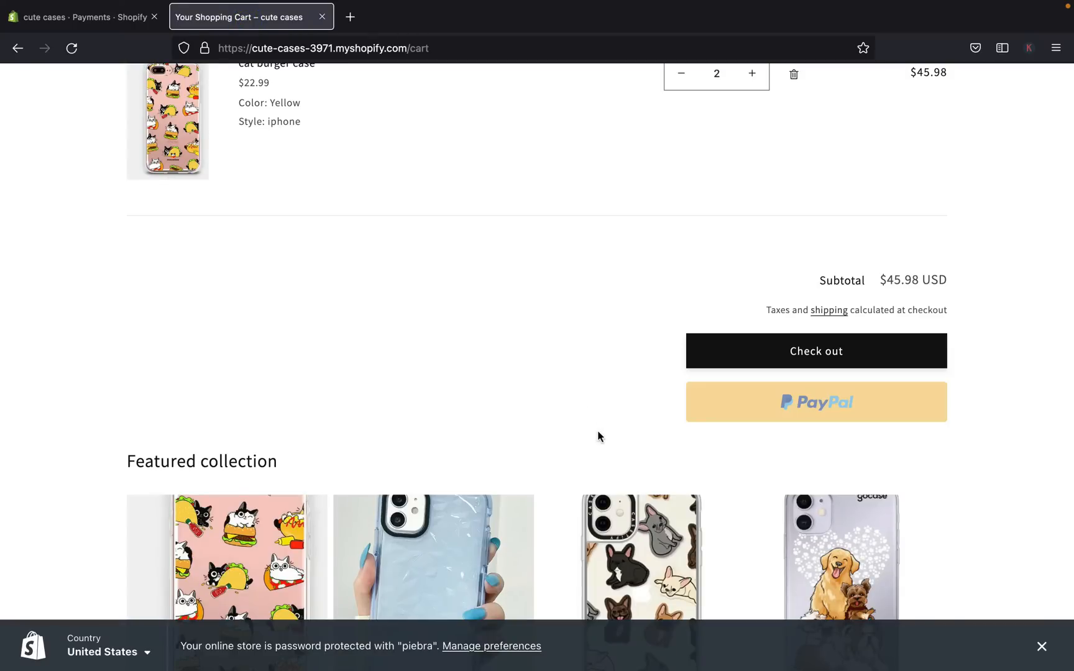
{"action": "scroll", "coordinate": [598, 436], "scroll_direction": "up", "scroll_amount": 5}
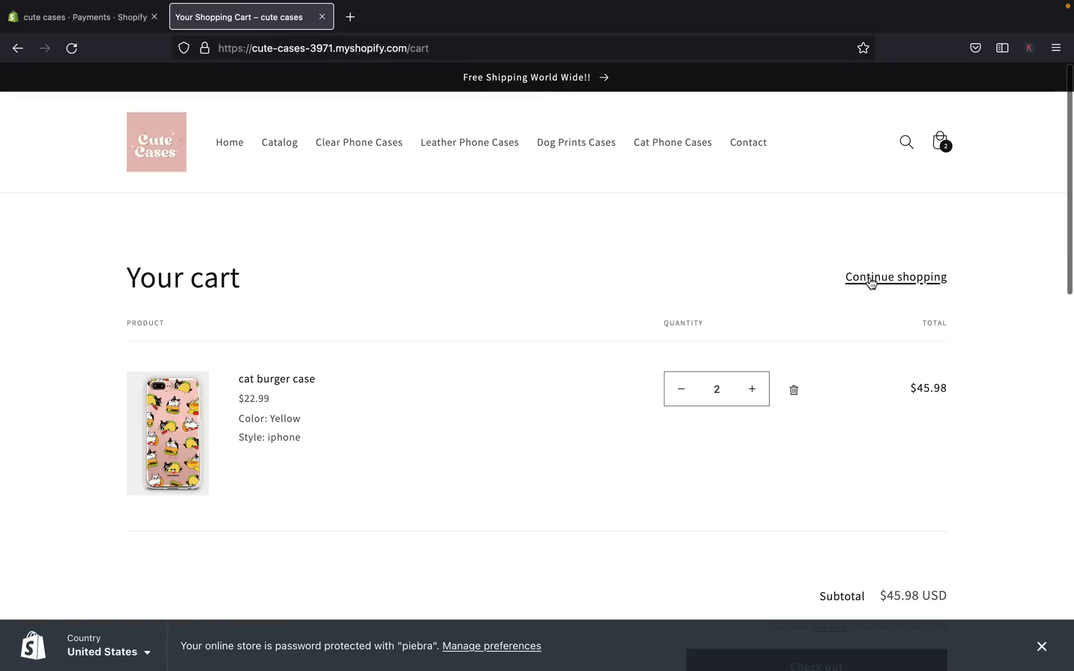
{"action": "left_click", "coordinate": [869, 277]}
{"action": "scroll", "coordinate": [872, 283], "scroll_direction": "down", "scroll_amount": 4}
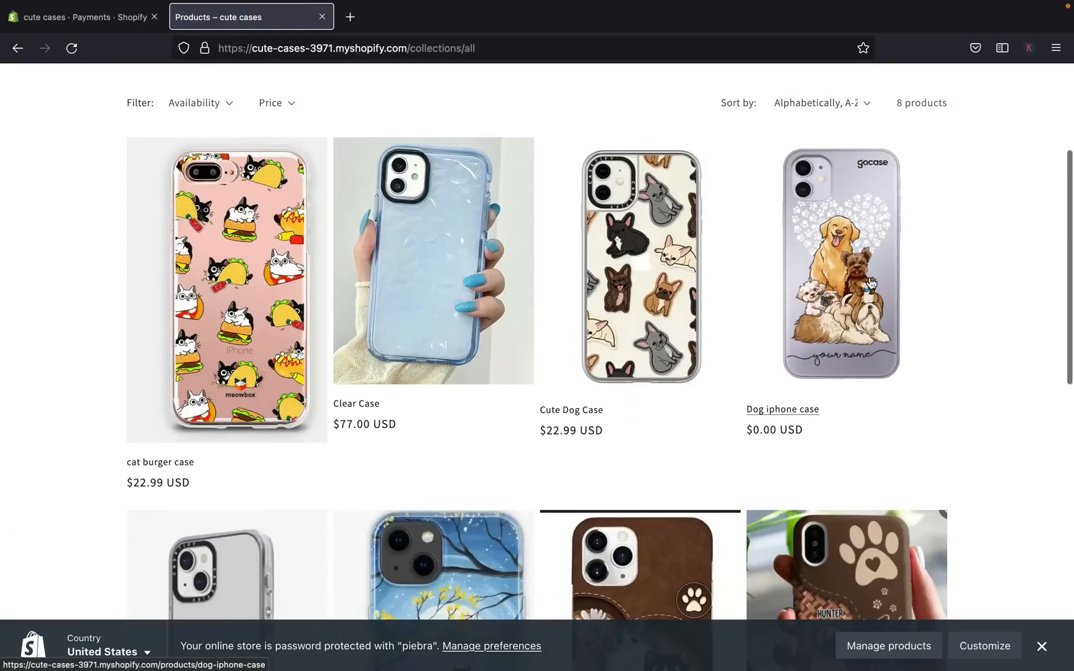
{"action": "scroll", "coordinate": [872, 283], "scroll_direction": "up", "scroll_amount": 4}
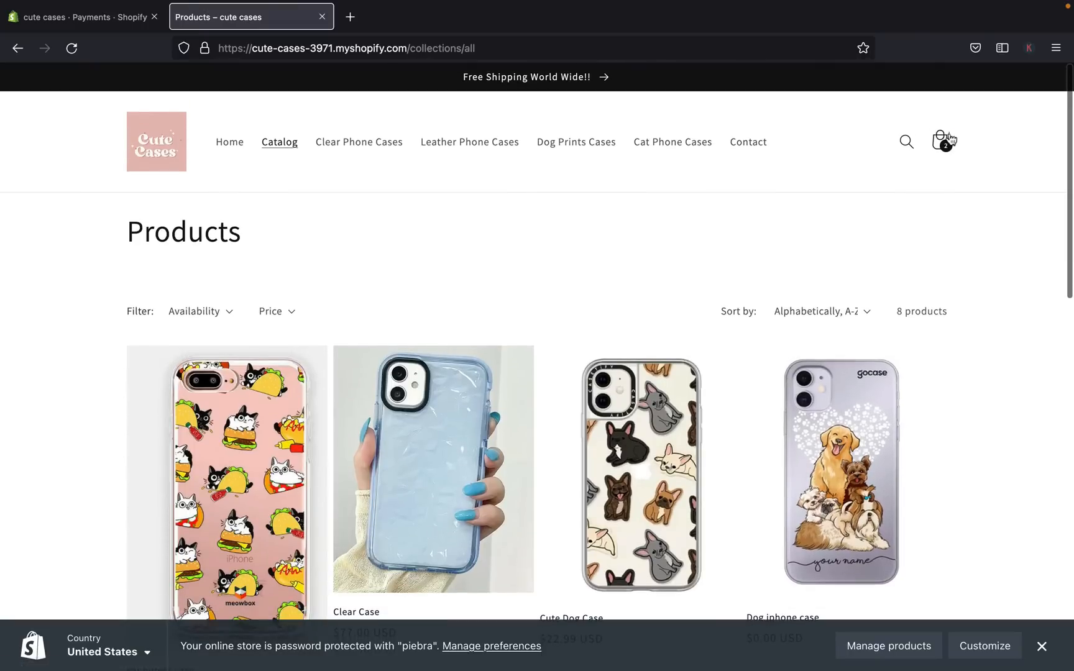
- Reopen the cart and look through its contents and the featured collection below the checkout area
{"action": "left_click", "coordinate": [940, 144]}
{"action": "scroll", "coordinate": [782, 341], "scroll_direction": "down", "scroll_amount": 1}
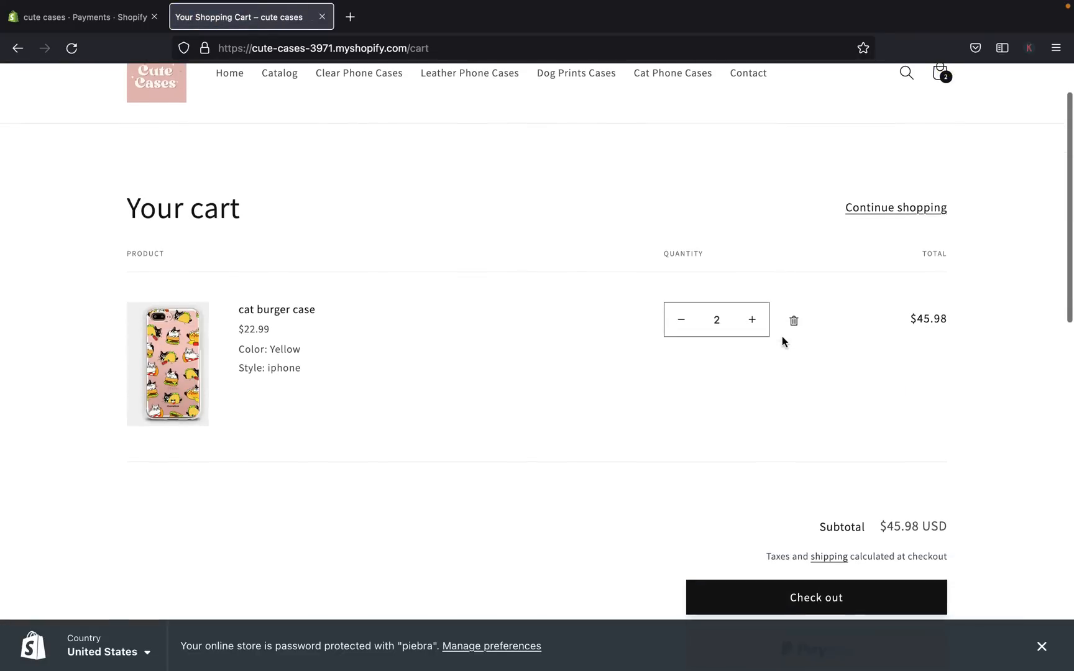
{"action": "scroll", "coordinate": [784, 343], "scroll_direction": "down", "scroll_amount": 8}
{"action": "scroll", "coordinate": [784, 342], "scroll_direction": "up", "scroll_amount": 1}
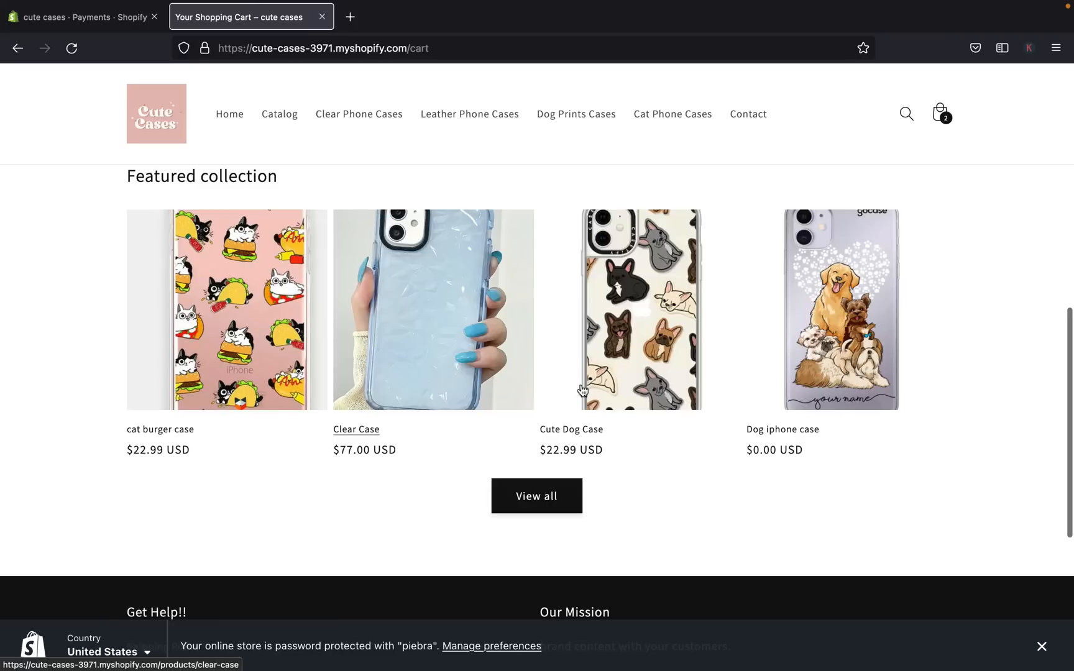
{"action": "scroll", "coordinate": [587, 390], "scroll_direction": "up", "scroll_amount": 1}
{"action": "scroll", "coordinate": [587, 391], "scroll_direction": "up", "scroll_amount": 1}
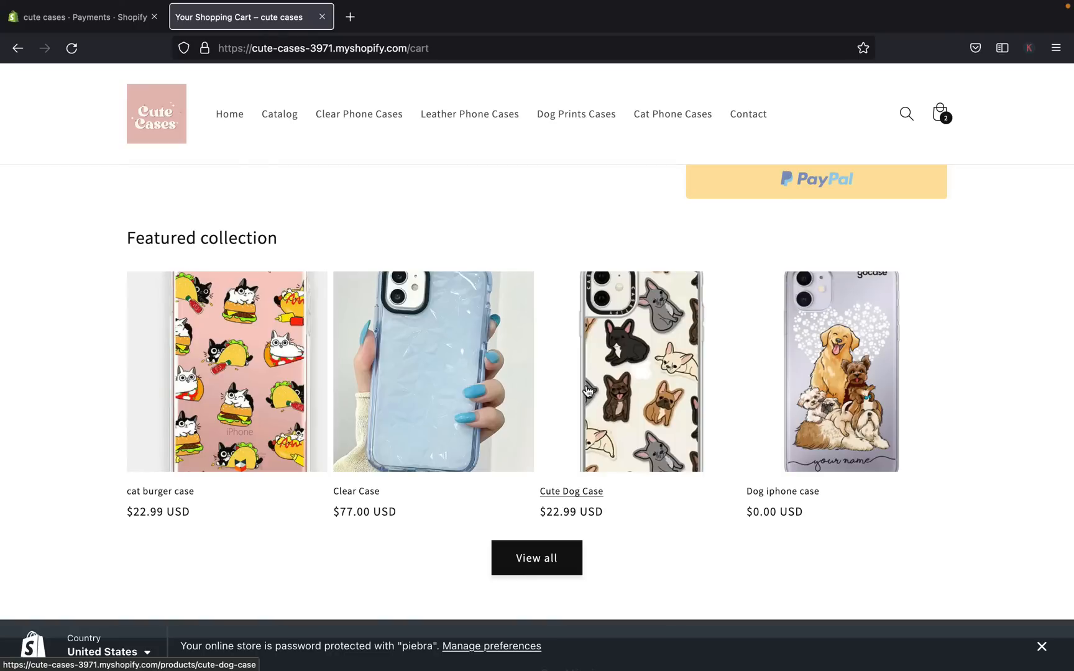
{"action": "scroll", "coordinate": [525, 311], "scroll_direction": "up", "scroll_amount": 10}
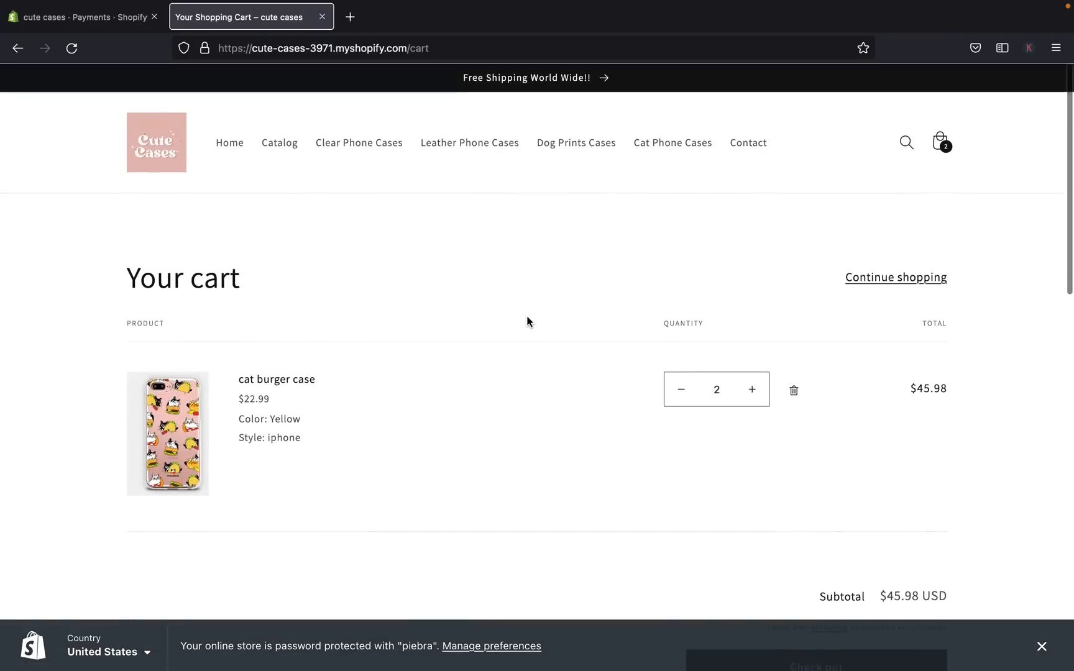
- Open the Shipping and delivery settings in the admin and review the general and custom shipping rates
{"action": "left_click", "coordinate": [128, 16]}
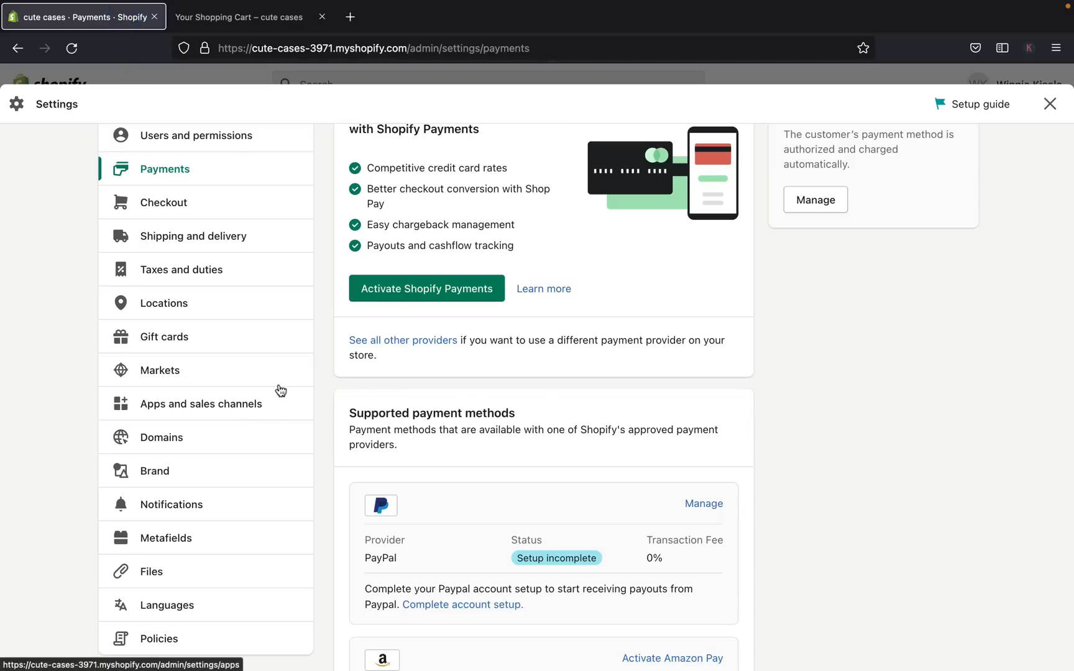
{"action": "scroll", "coordinate": [275, 376], "scroll_direction": "up", "scroll_amount": 1}
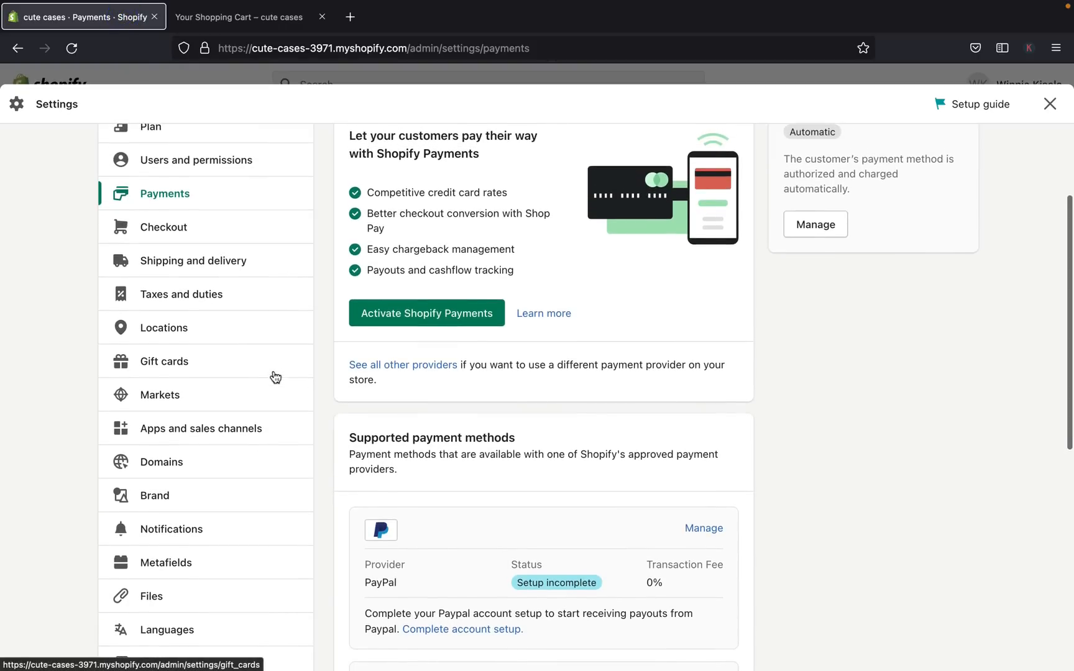
{"action": "left_click", "coordinate": [201, 272]}
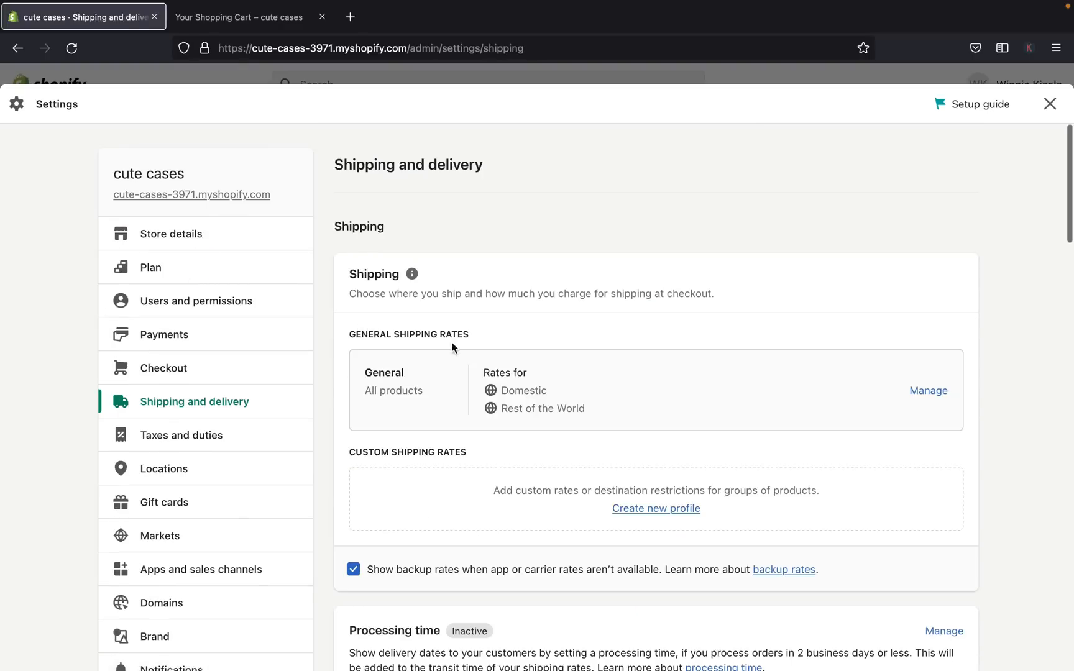
{"action": "scroll", "coordinate": [497, 401], "scroll_direction": "down", "scroll_amount": 4}
{"action": "scroll", "coordinate": [496, 402], "scroll_direction": "up", "scroll_amount": 3}
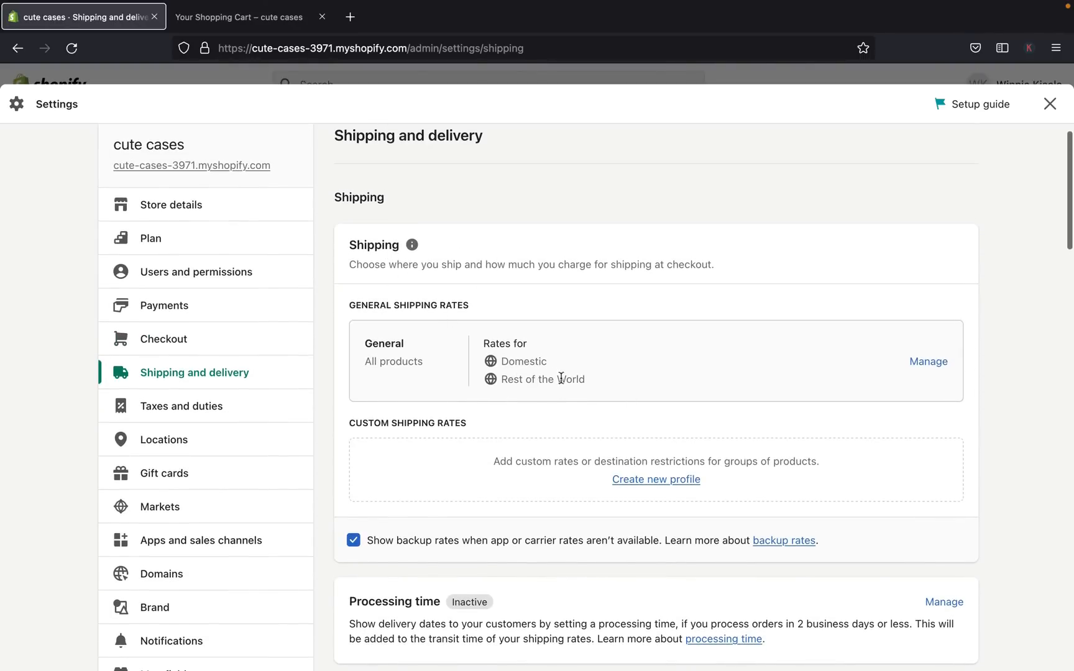
{"action": "scroll", "coordinate": [575, 402], "scroll_direction": "down", "scroll_amount": 4}
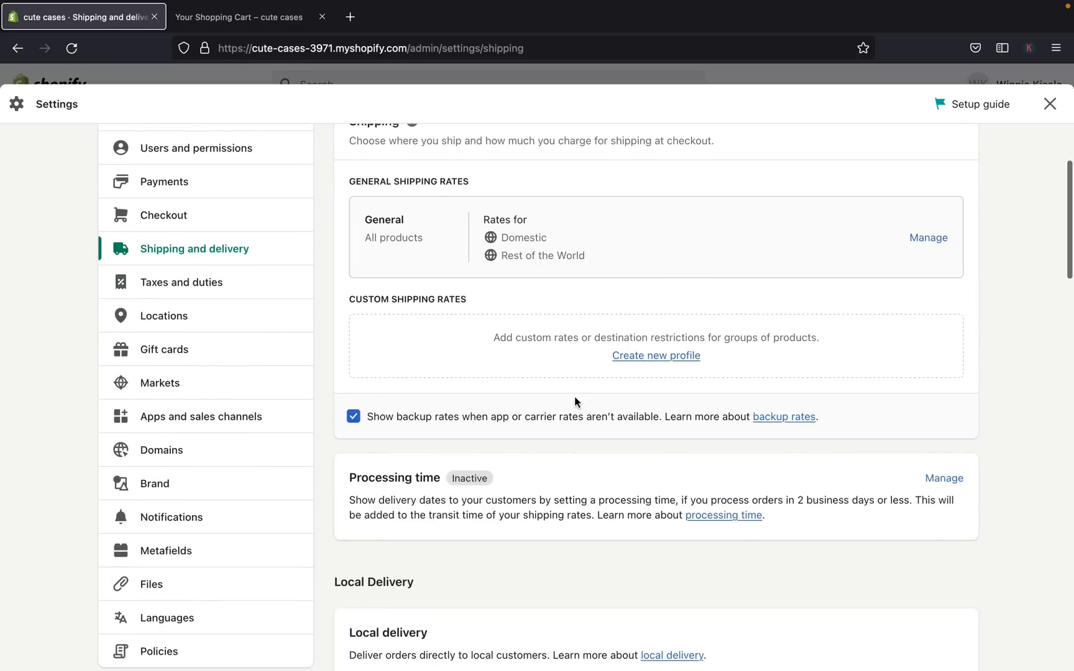
- Examine the local delivery, local pickup, packages, shipping labels, carrier accounts and custom order fulfillment sections of the shipping settings
{"action": "scroll", "coordinate": [575, 402], "scroll_direction": "down", "scroll_amount": 15}
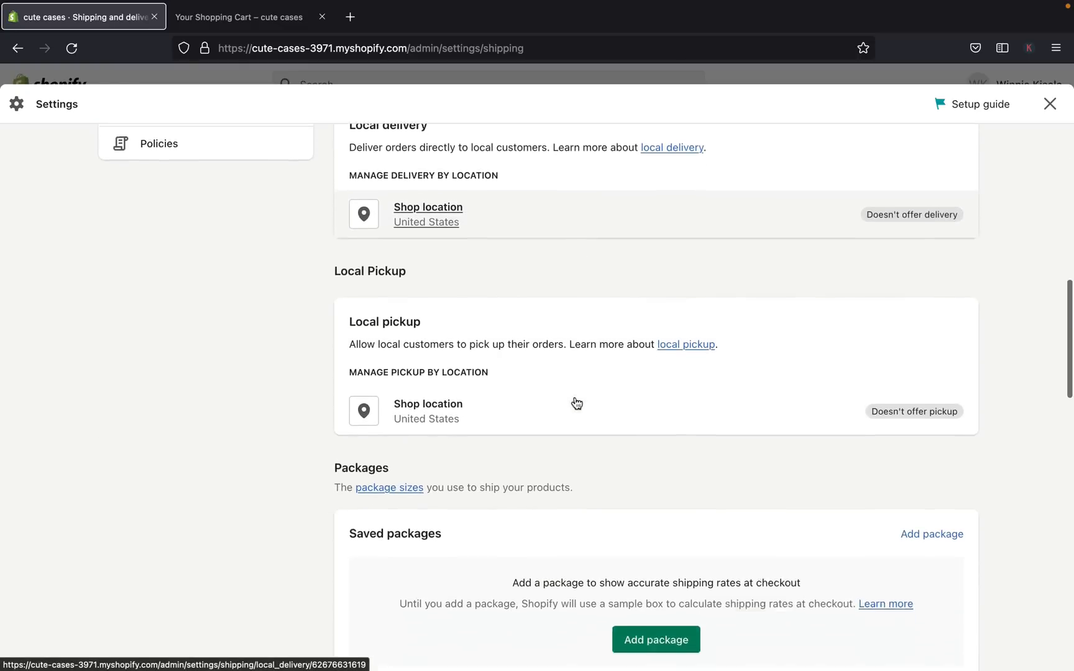
{"action": "scroll", "coordinate": [576, 403], "scroll_direction": "down", "scroll_amount": 6}
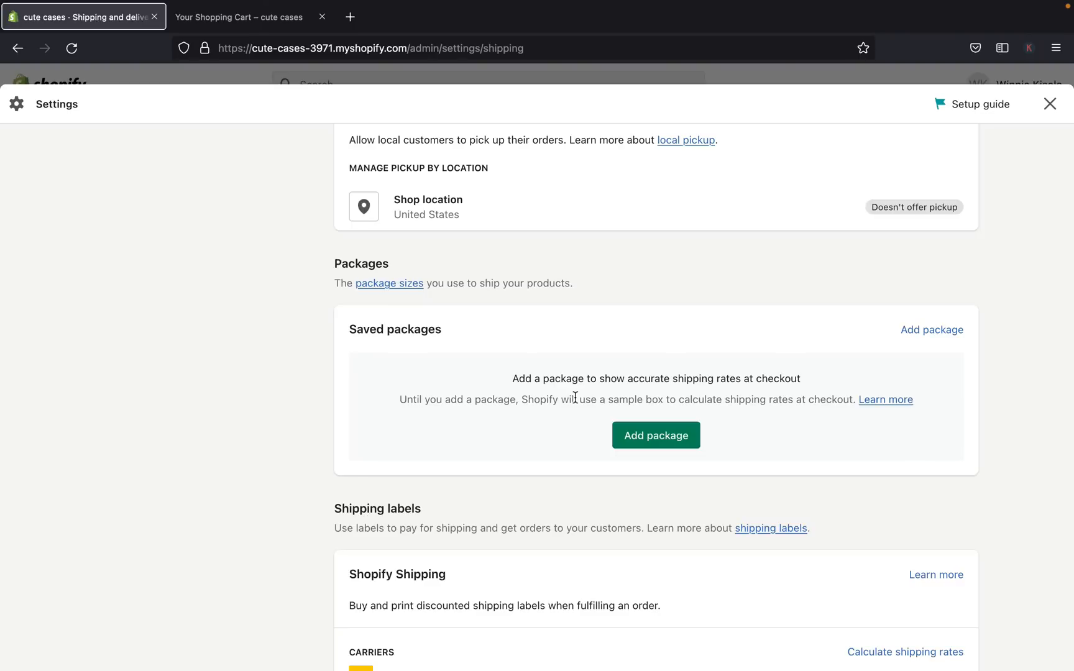
{"action": "scroll", "coordinate": [575, 398], "scroll_direction": "down", "scroll_amount": 20}
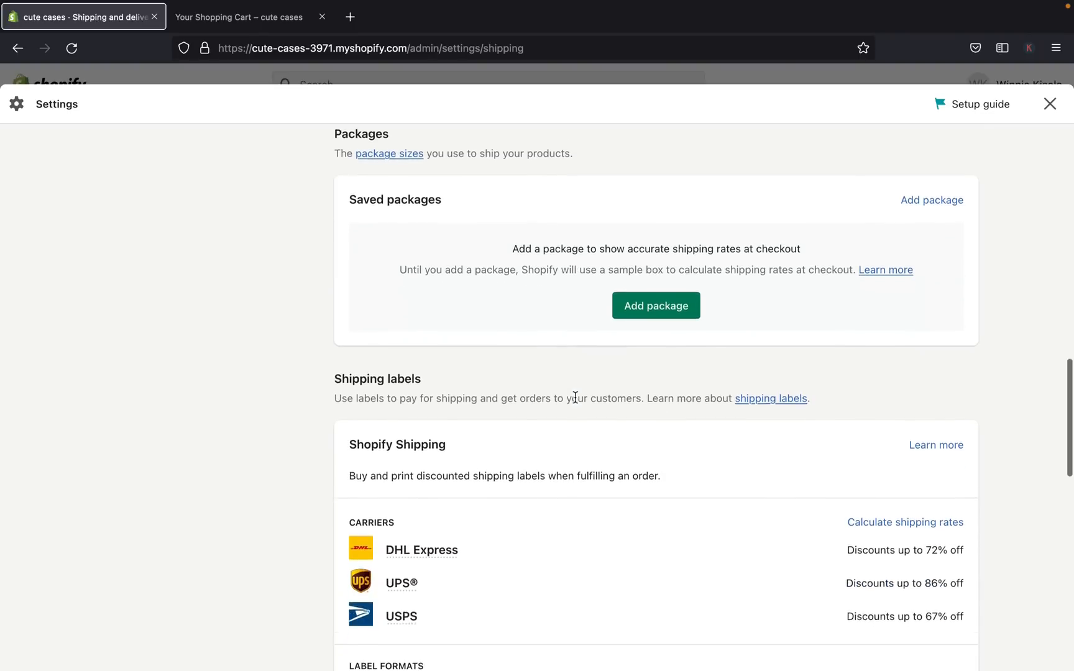
{"action": "scroll", "coordinate": [575, 401], "scroll_direction": "down", "scroll_amount": 6}
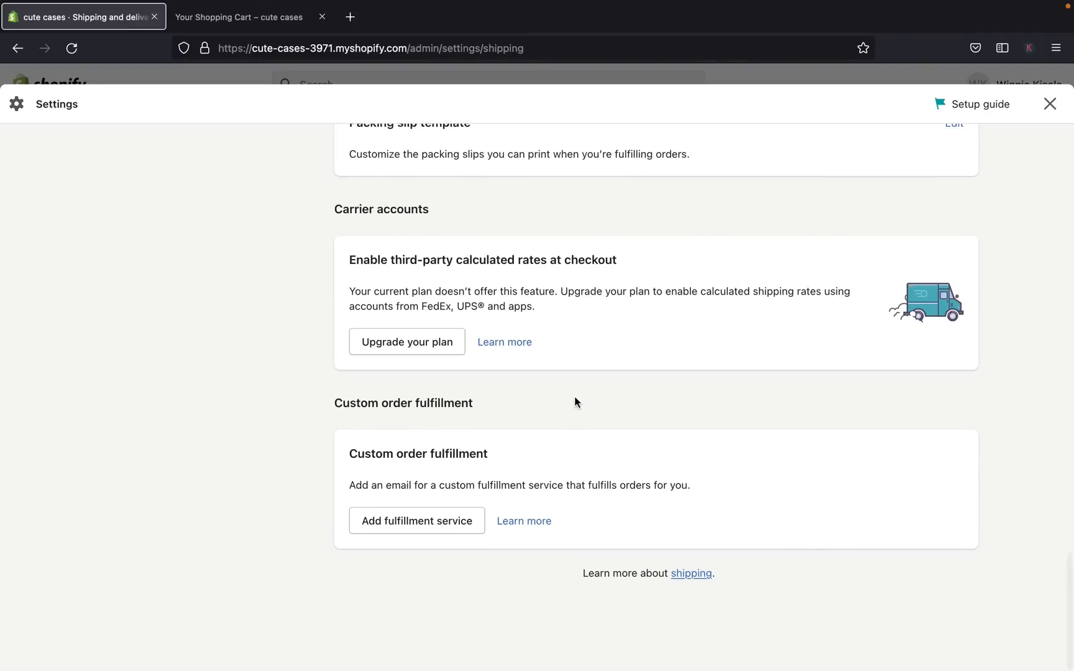
{"action": "scroll", "coordinate": [574, 397], "scroll_direction": "up", "scroll_amount": 20}
{"action": "scroll", "coordinate": [574, 401], "scroll_direction": "up", "scroll_amount": 4}
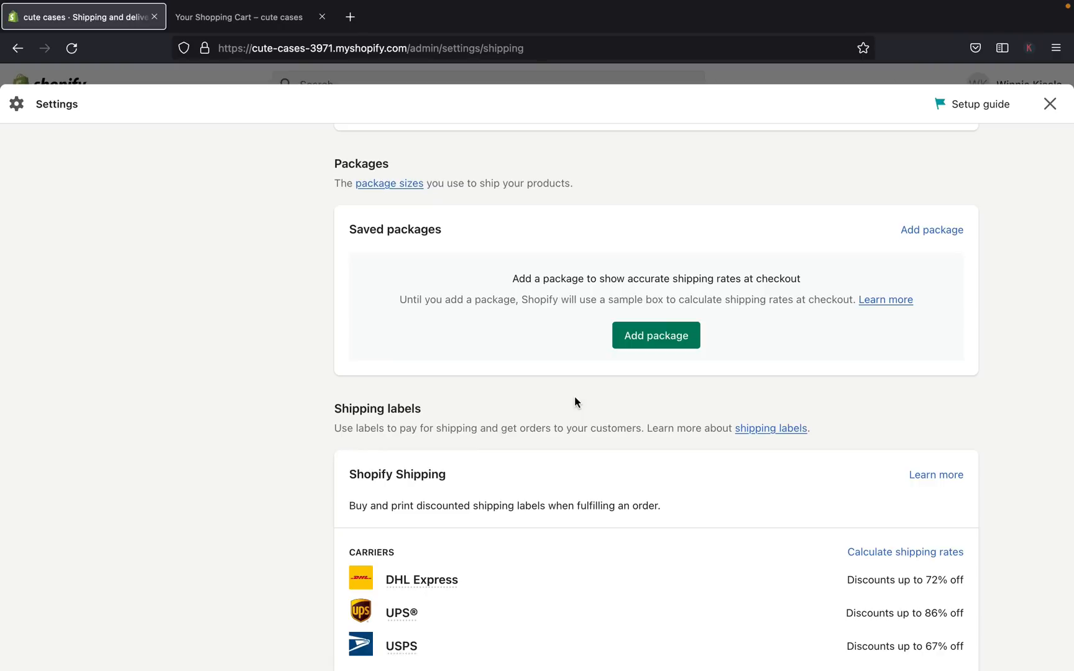
{"action": "scroll", "coordinate": [574, 399], "scroll_direction": "up", "scroll_amount": 20}
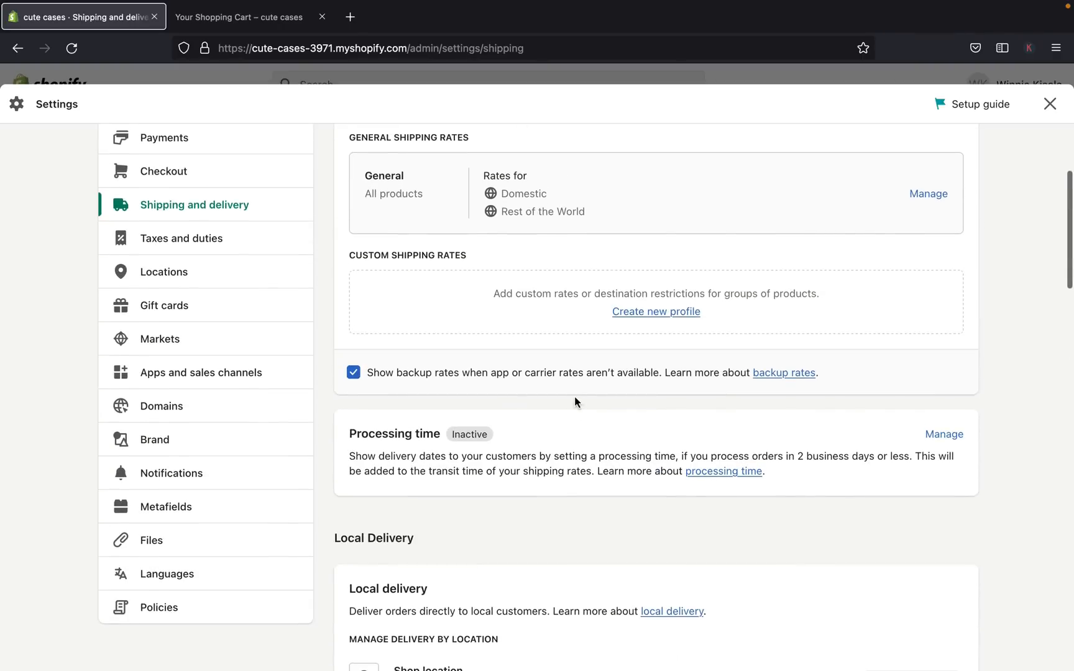
{"action": "scroll", "coordinate": [573, 396], "scroll_direction": "up", "scroll_amount": 5}
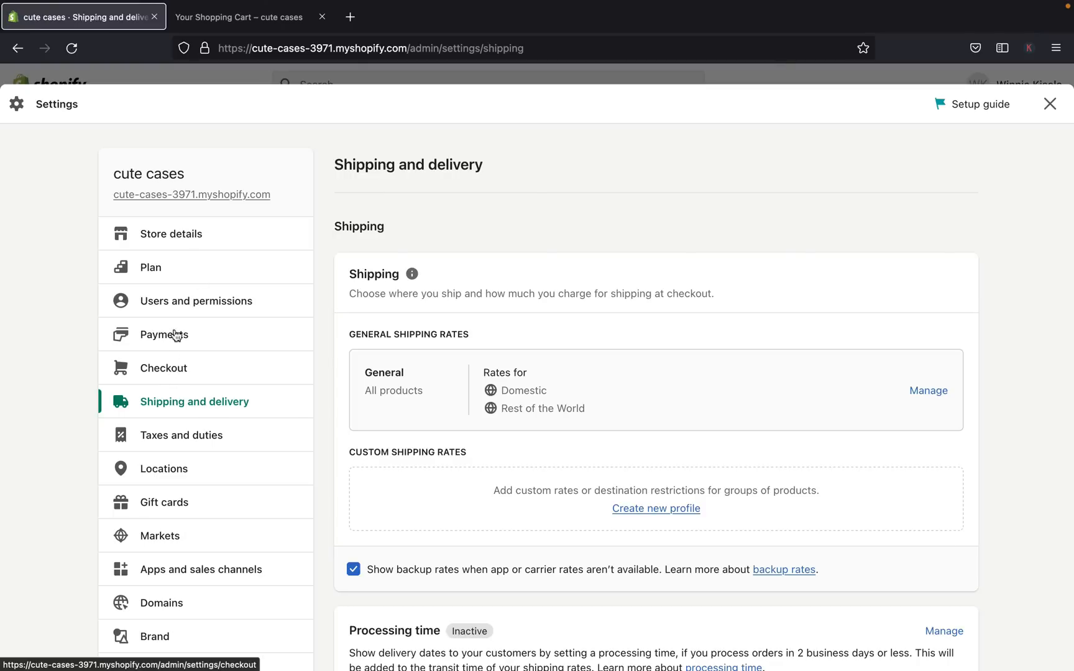
- Look over the list of store settings categories and switch back to the storefront cart
{"action": "scroll", "coordinate": [196, 503], "scroll_direction": "down", "scroll_amount": 5}
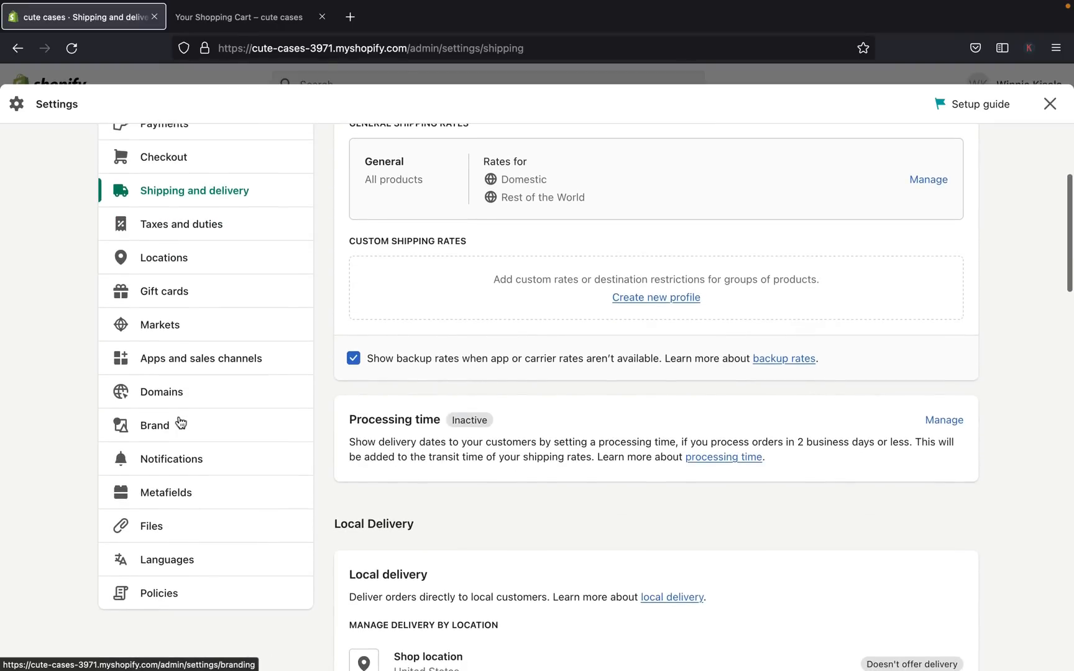
{"action": "scroll", "coordinate": [180, 422], "scroll_direction": "up", "scroll_amount": 5}
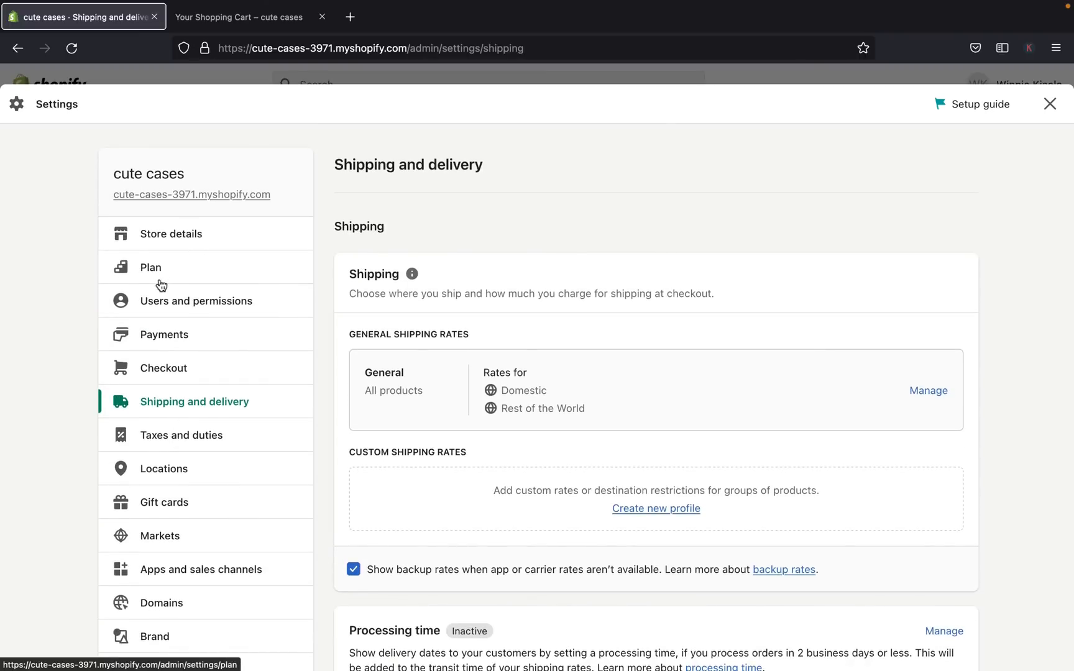
{"action": "scroll", "coordinate": [208, 168], "scroll_direction": "down", "scroll_amount": 1}
{"action": "left_click", "coordinate": [246, 17]}
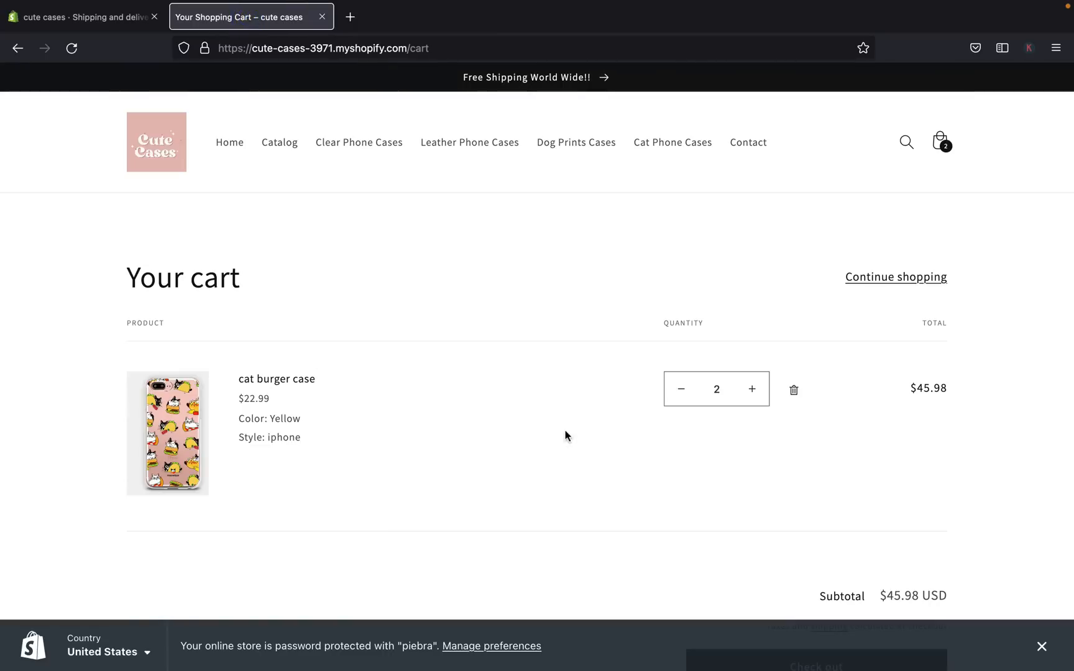
- Continue shopping from the cart to the product catalog, return to the cart and try to check out
{"action": "left_click", "coordinate": [883, 277]}
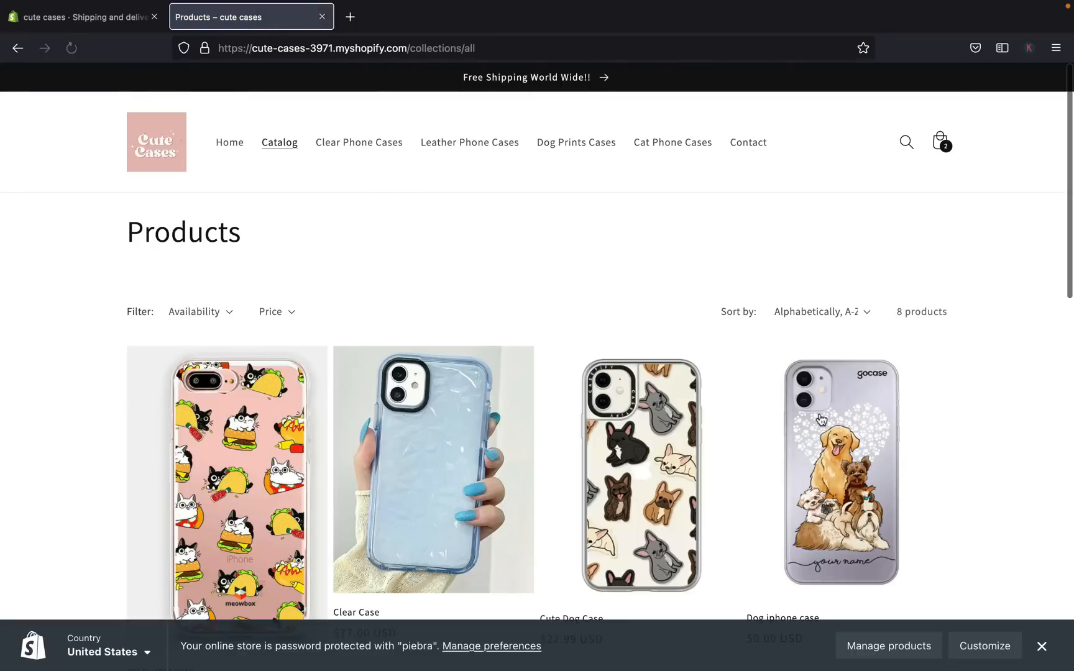
{"action": "left_click", "coordinate": [940, 143]}
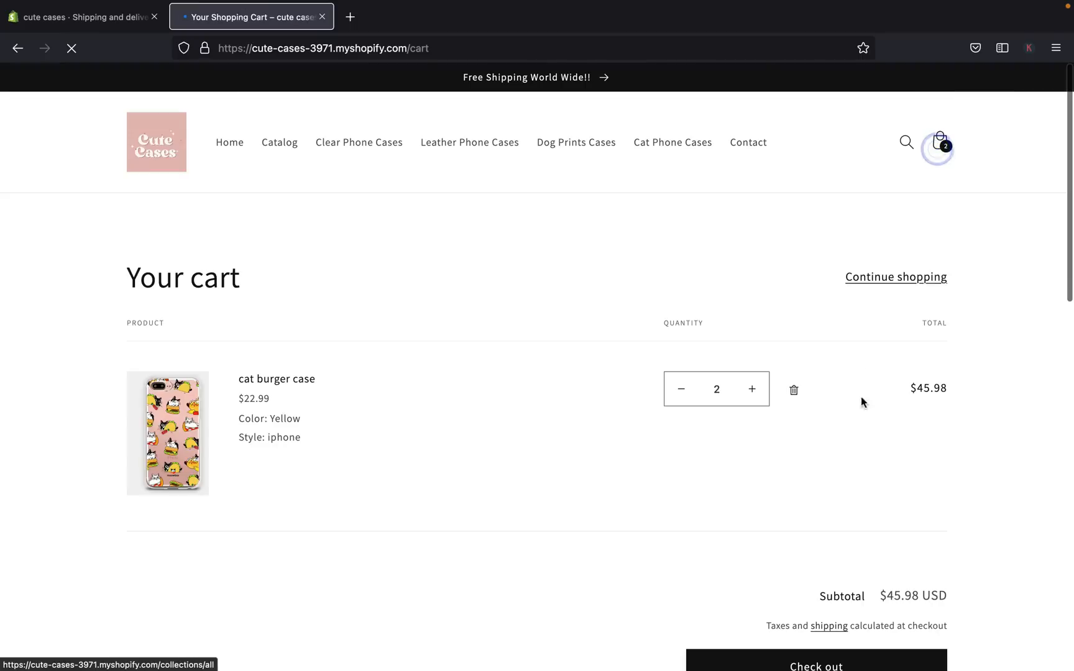
{"action": "scroll", "coordinate": [842, 522], "scroll_direction": "down", "scroll_amount": 5}
{"action": "left_click", "coordinate": [823, 409]}
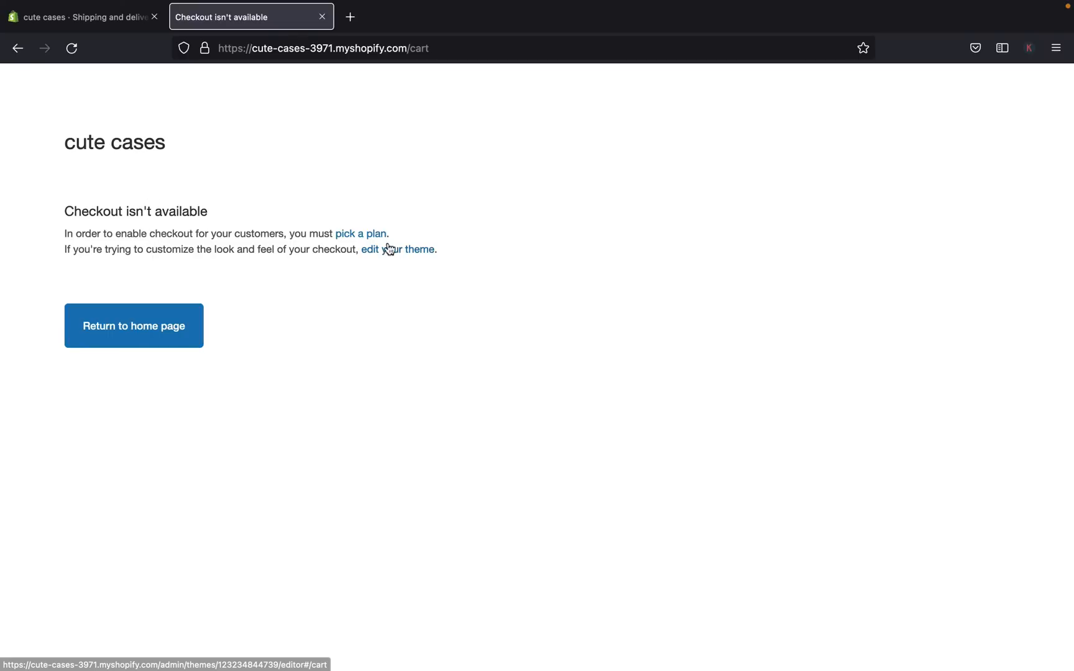
- Switch back to the store admin, leave the shipping settings and open the plan selection page from the Plan settings
{"action": "left_click", "coordinate": [118, 18]}
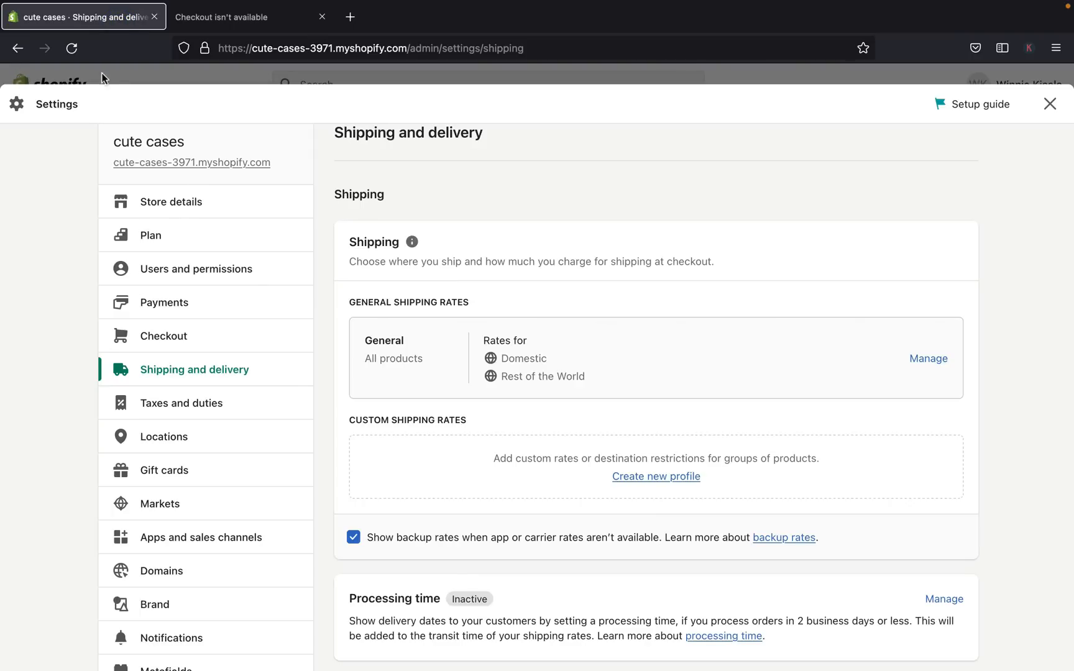
{"action": "left_click", "coordinate": [1052, 110]}
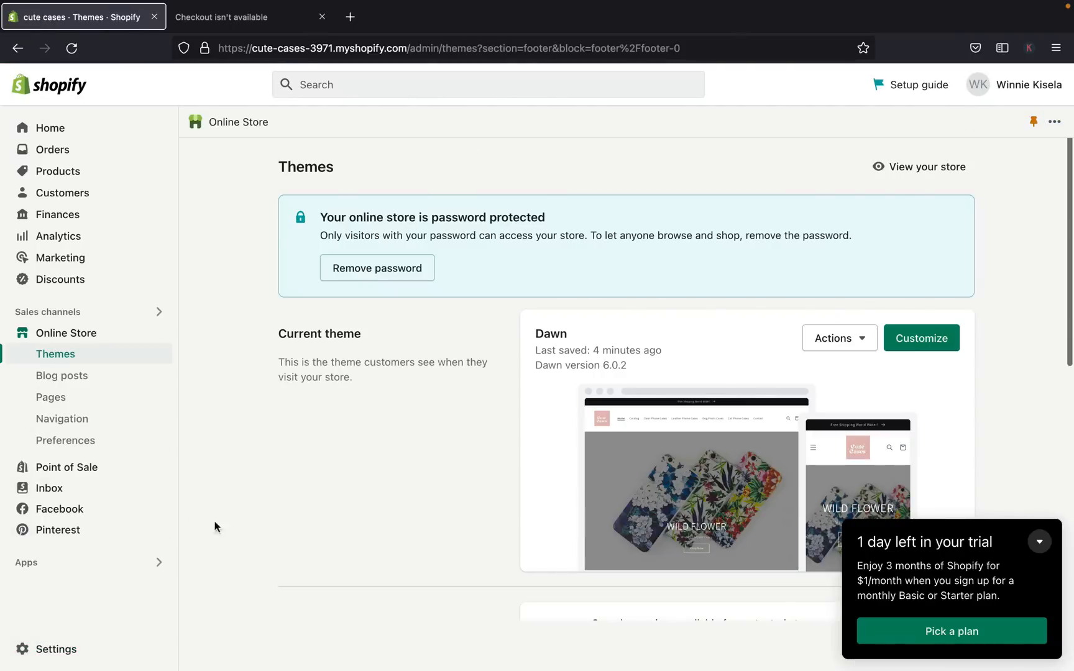
{"action": "left_click", "coordinate": [39, 651]}
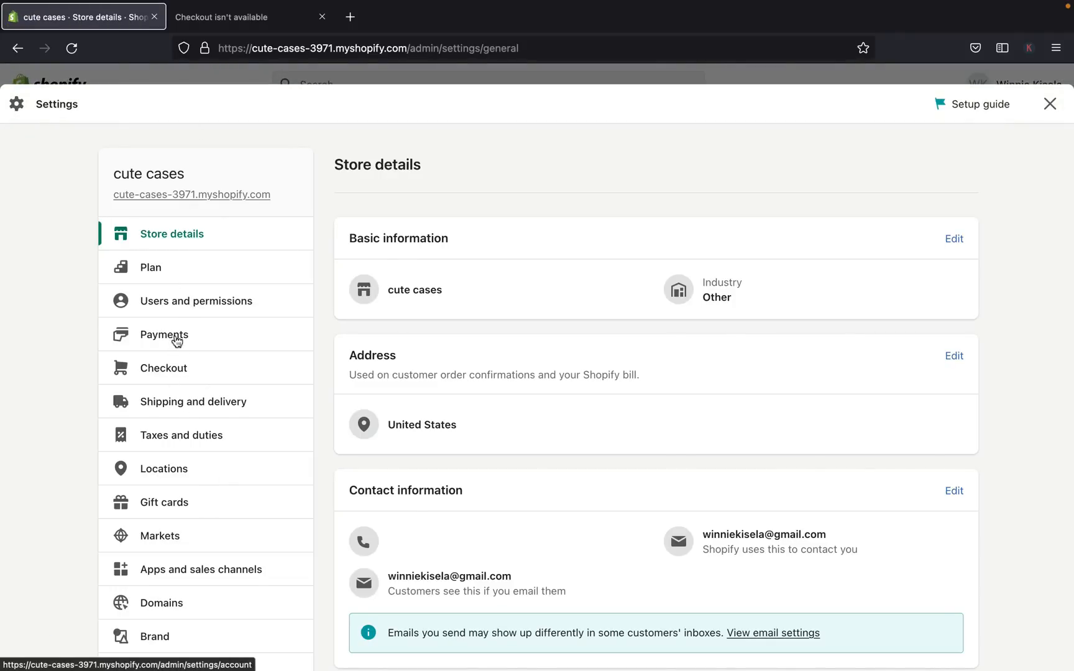
{"action": "left_click", "coordinate": [182, 272]}
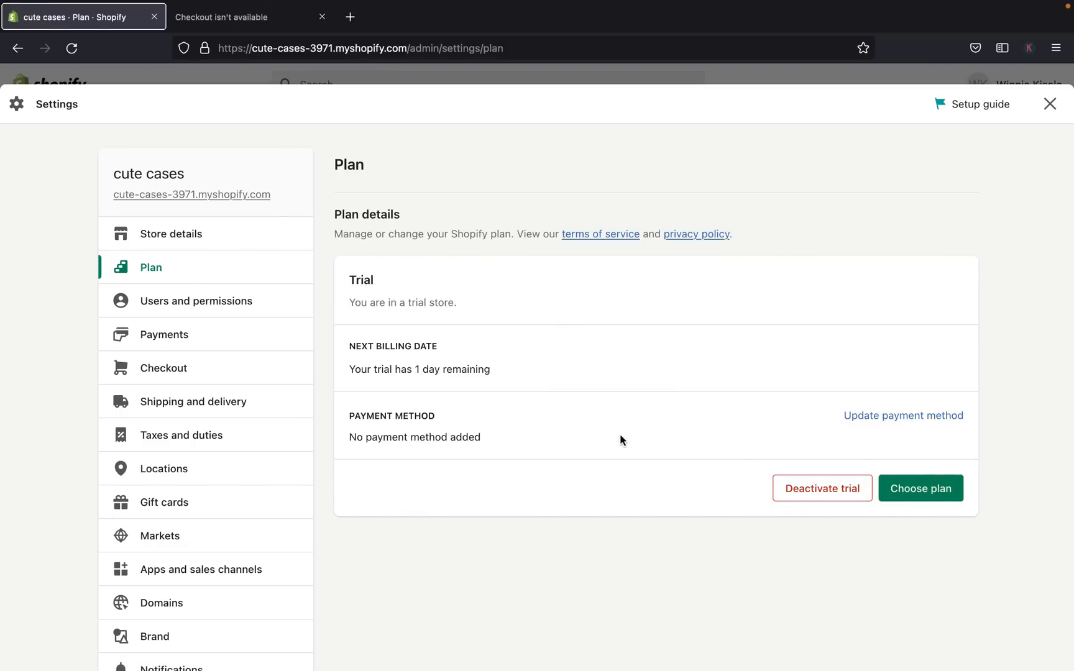
{"action": "left_click", "coordinate": [923, 491]}
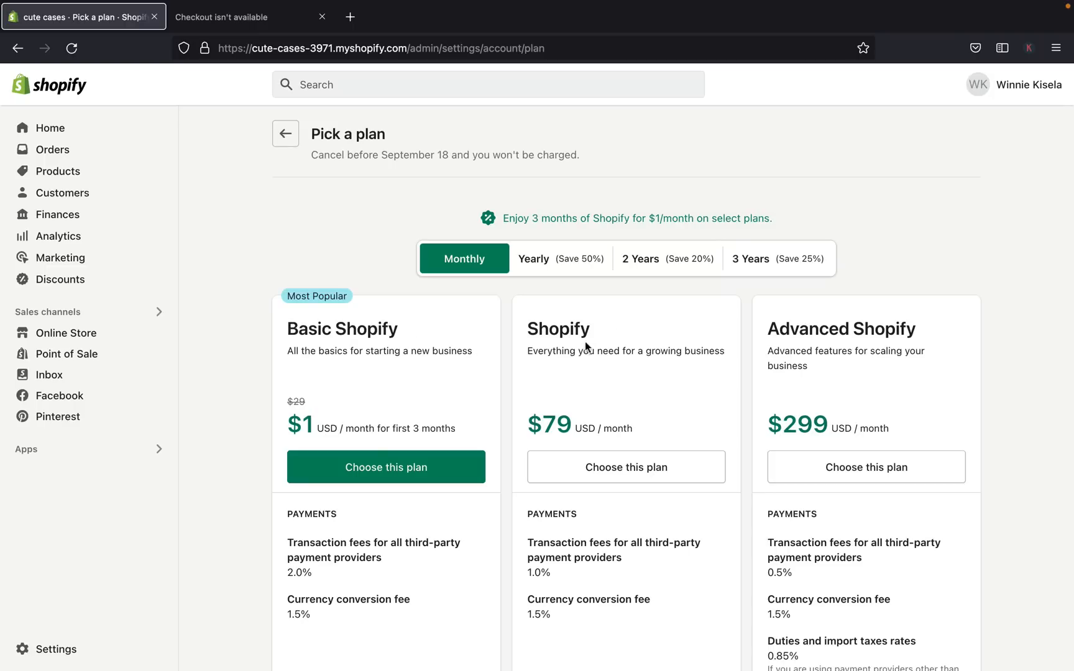
- Compare the monthly prices, payment fees, features and shipping discounts of the Basic Shopify, Shopify and Advanced Shopify plans
{"action": "scroll", "coordinate": [845, 342], "scroll_direction": "down", "scroll_amount": 8}
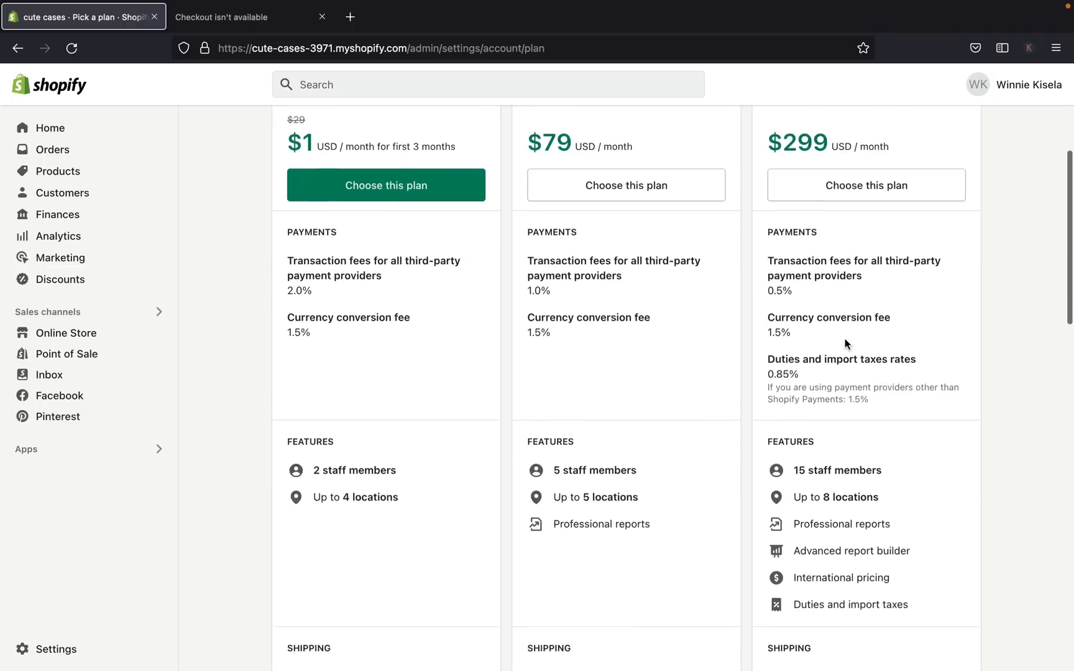
{"action": "scroll", "coordinate": [845, 342], "scroll_direction": "up", "scroll_amount": 10}
{"action": "scroll", "coordinate": [845, 344], "scroll_direction": "down", "scroll_amount": 1}
{"action": "scroll", "coordinate": [844, 344], "scroll_direction": "down", "scroll_amount": 10}
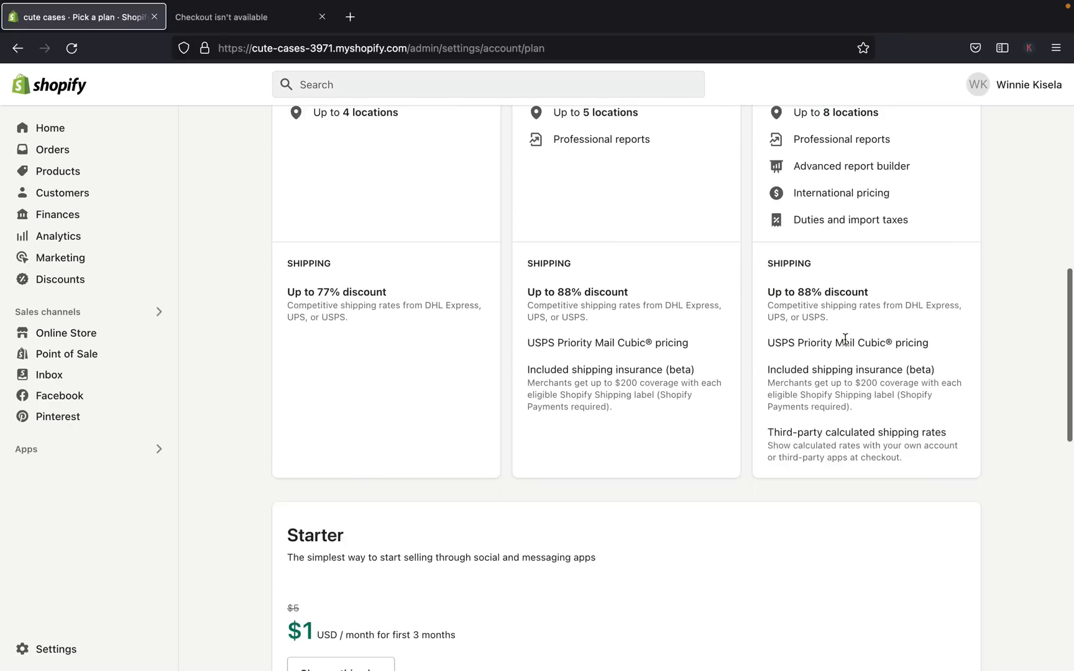
{"action": "scroll", "coordinate": [845, 344], "scroll_direction": "up", "scroll_amount": 12}
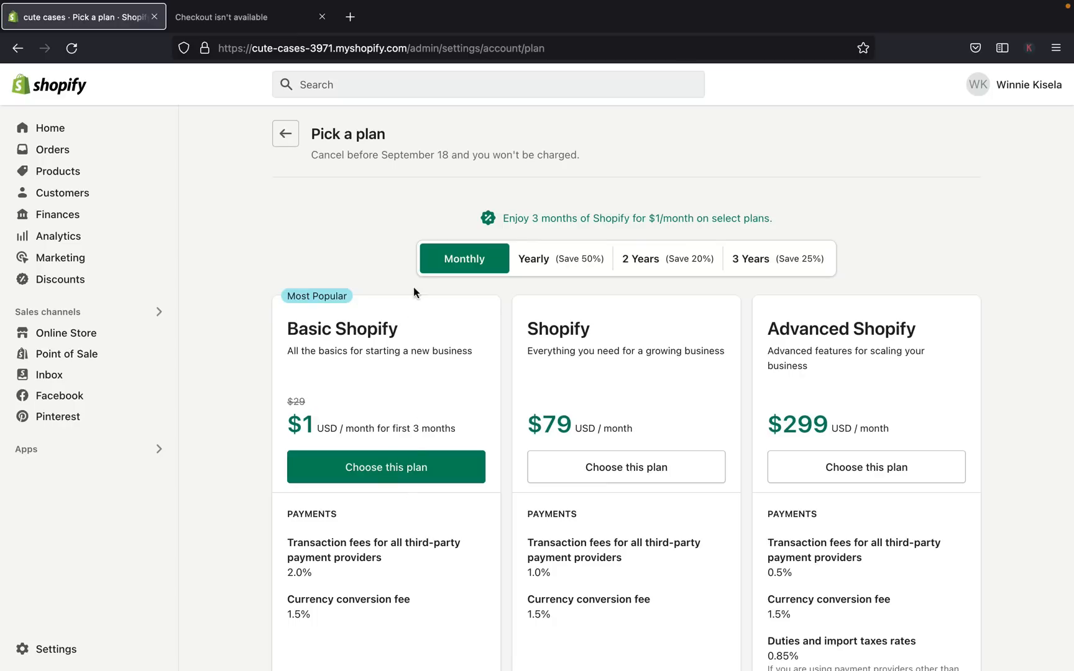
- Compare the plan prices for the Monthly, Yearly, 2 Years and 3 Years billing periods
{"action": "left_click", "coordinate": [542, 258]}
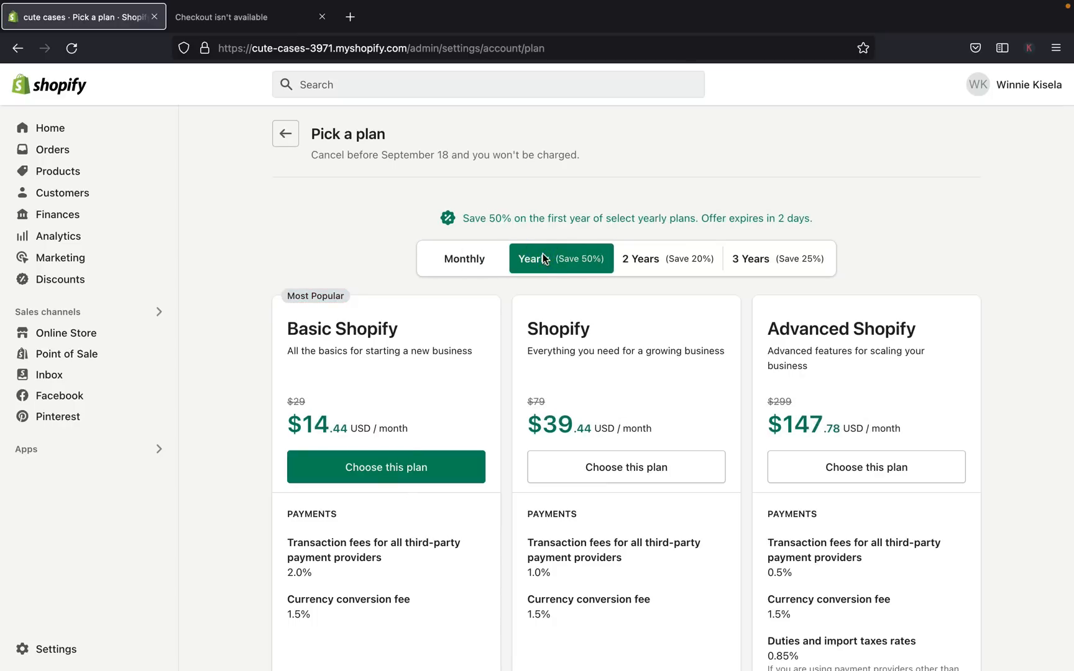
{"action": "left_click", "coordinate": [475, 263]}
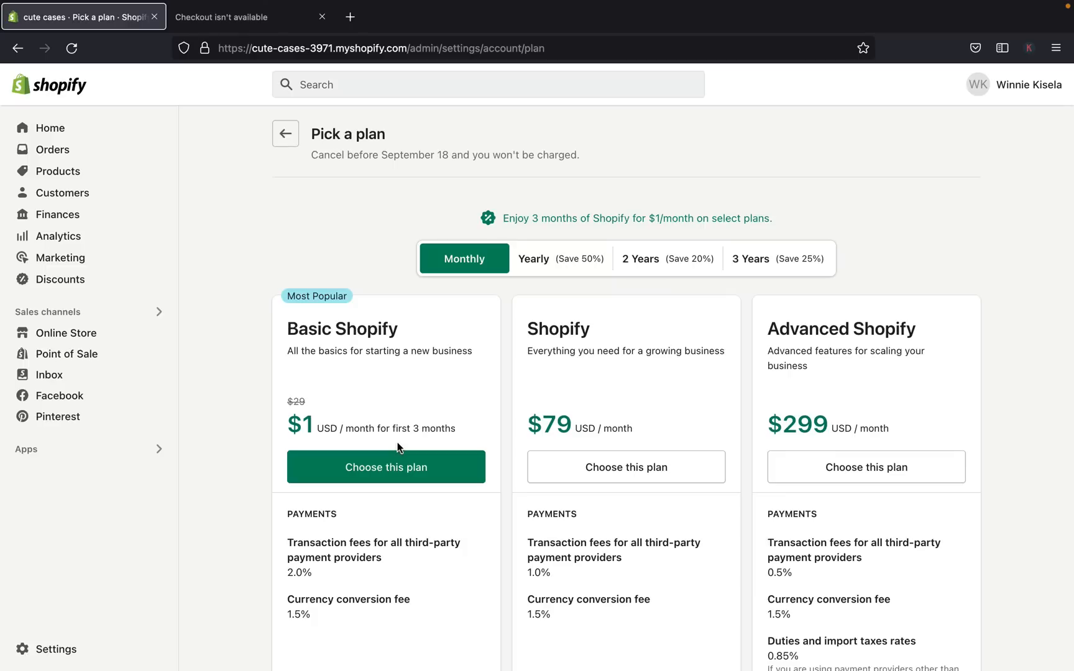
{"action": "left_click", "coordinate": [547, 258]}
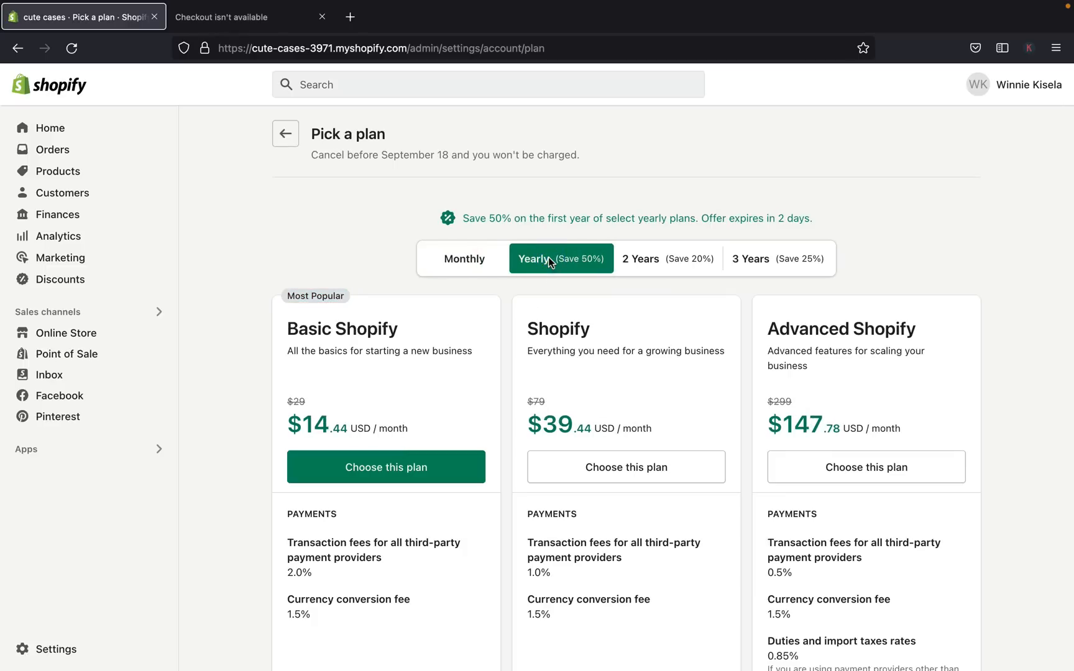
{"action": "left_click", "coordinate": [680, 266]}
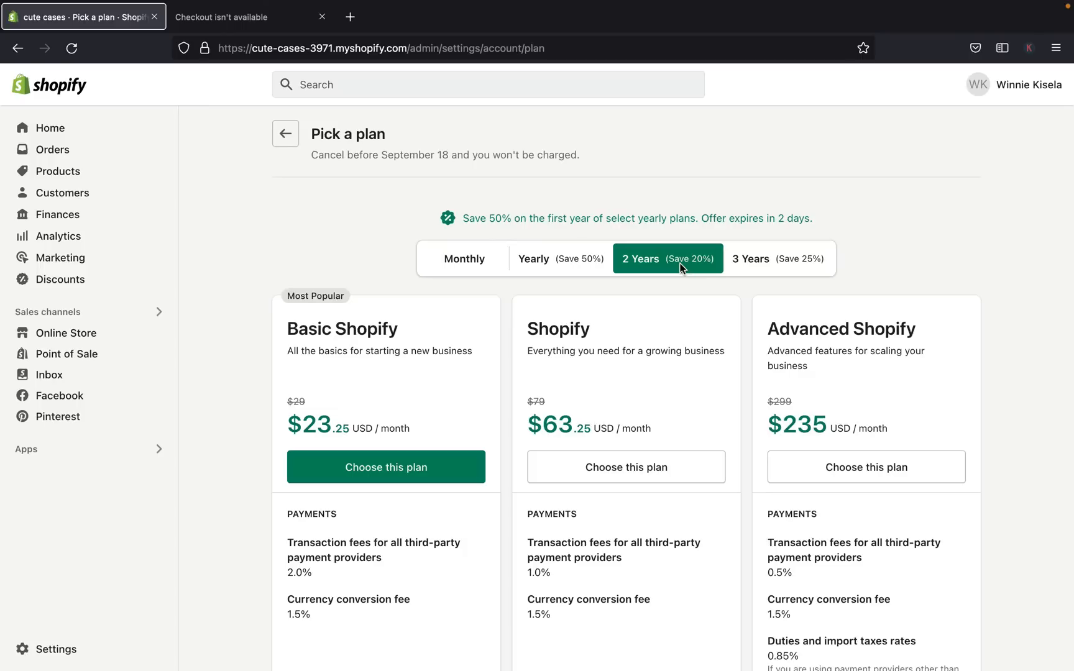
{"action": "left_click", "coordinate": [775, 268]}
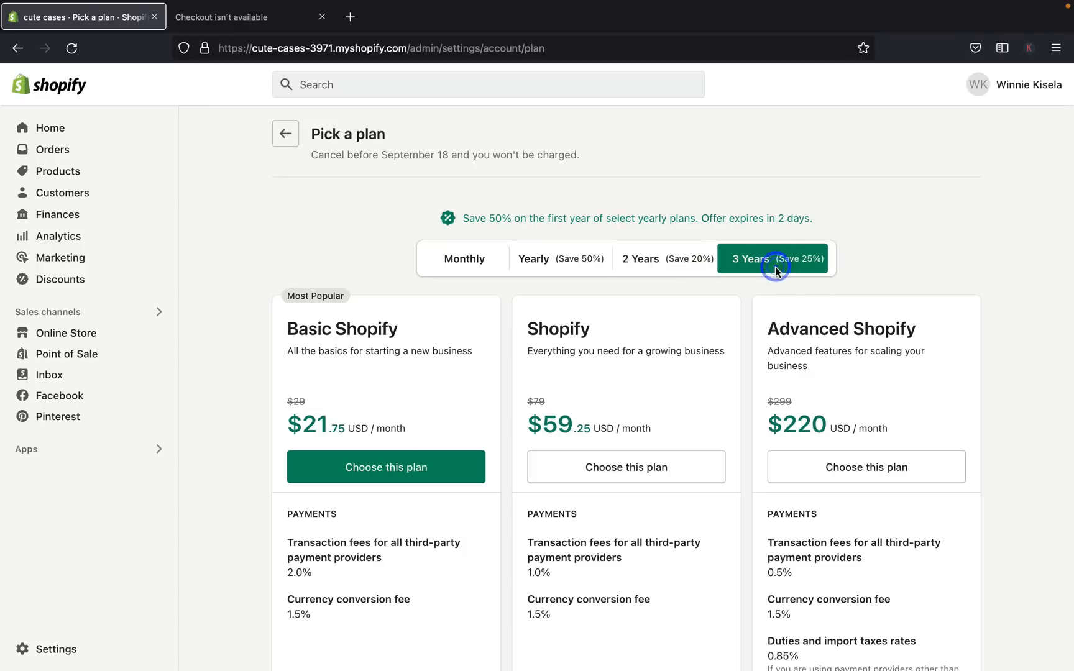
{"action": "left_click", "coordinate": [601, 266]}
{"action": "left_click", "coordinate": [671, 261]}
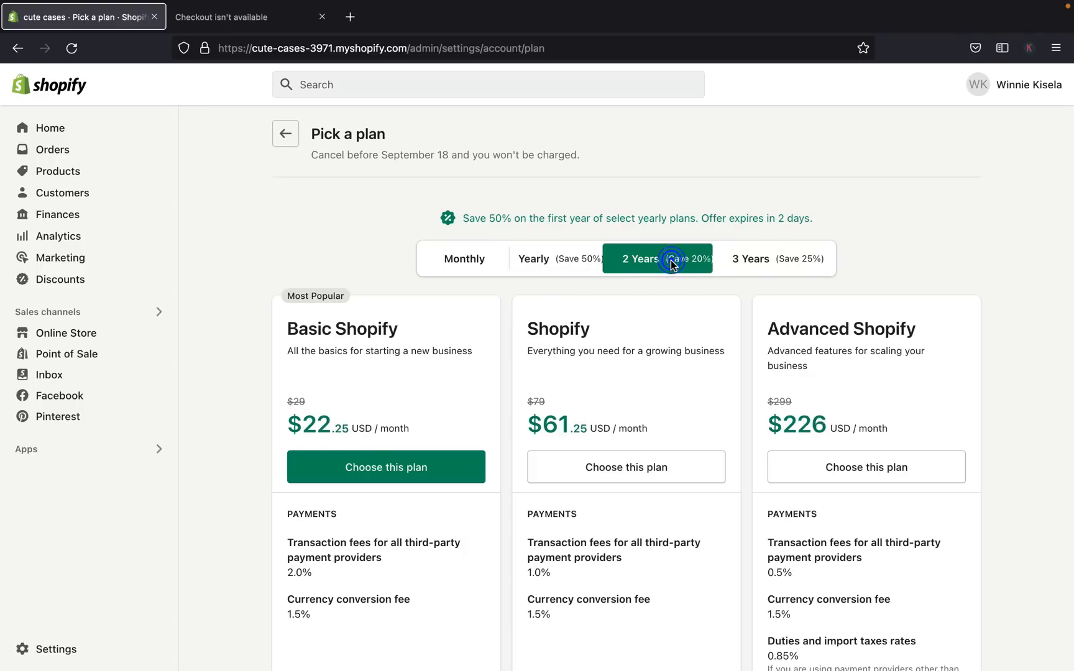
- Look over the rest of the plan page, including the Starter plan and the features included in all plans
{"action": "scroll", "coordinate": [671, 260], "scroll_direction": "down", "scroll_amount": 20}
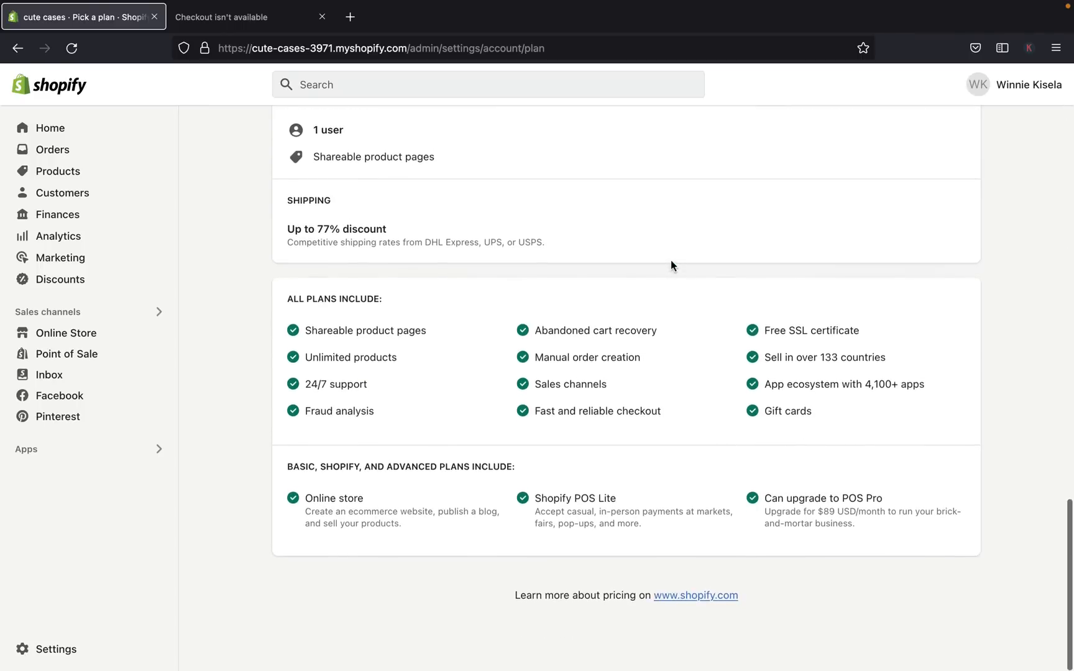
{"action": "scroll", "coordinate": [670, 260], "scroll_direction": "up", "scroll_amount": 14}
{"action": "scroll", "coordinate": [671, 260], "scroll_direction": "up", "scroll_amount": 8}
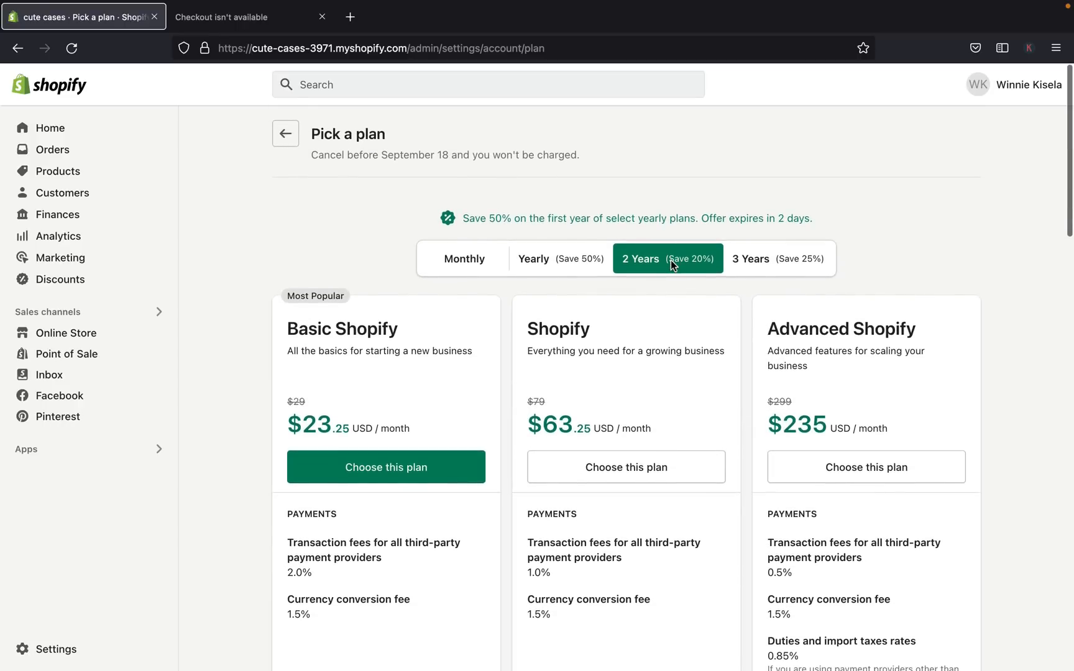
- Leave the plan page for the admin home page and view the Online Store themes page
{"action": "left_click", "coordinate": [67, 129]}
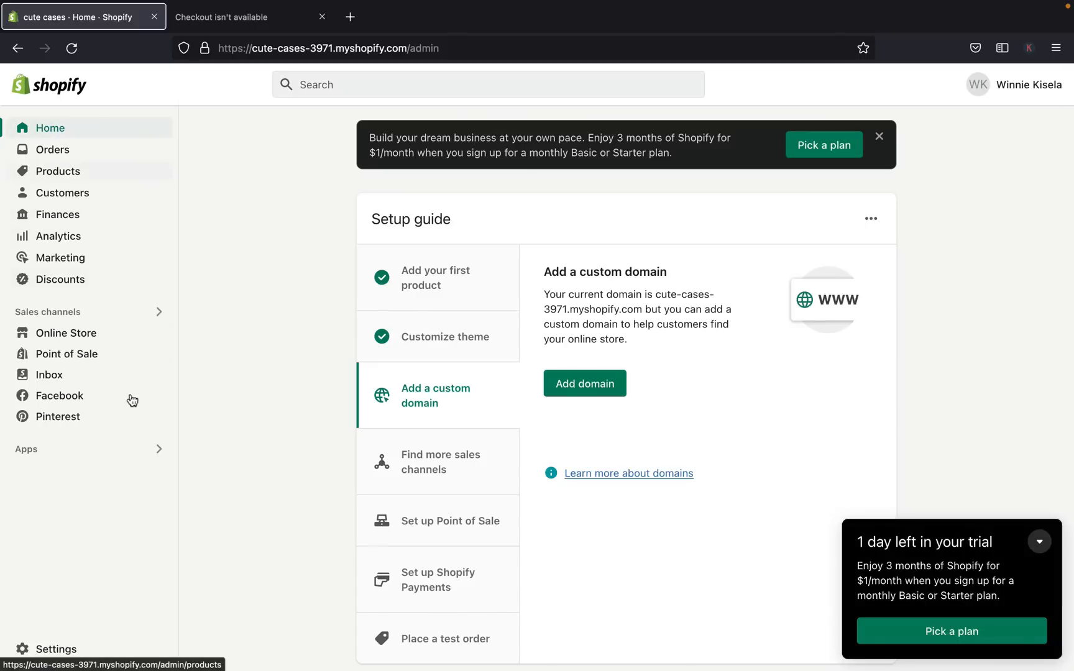
{"action": "left_click", "coordinate": [74, 333]}
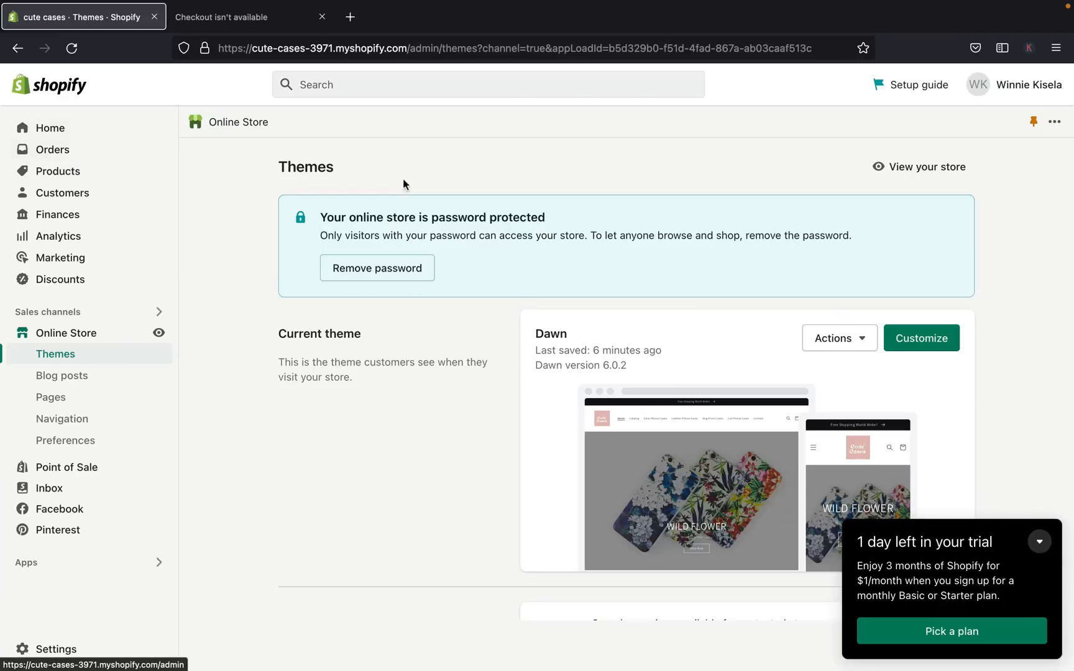
{"action": "left_click", "coordinate": [687, 7]}
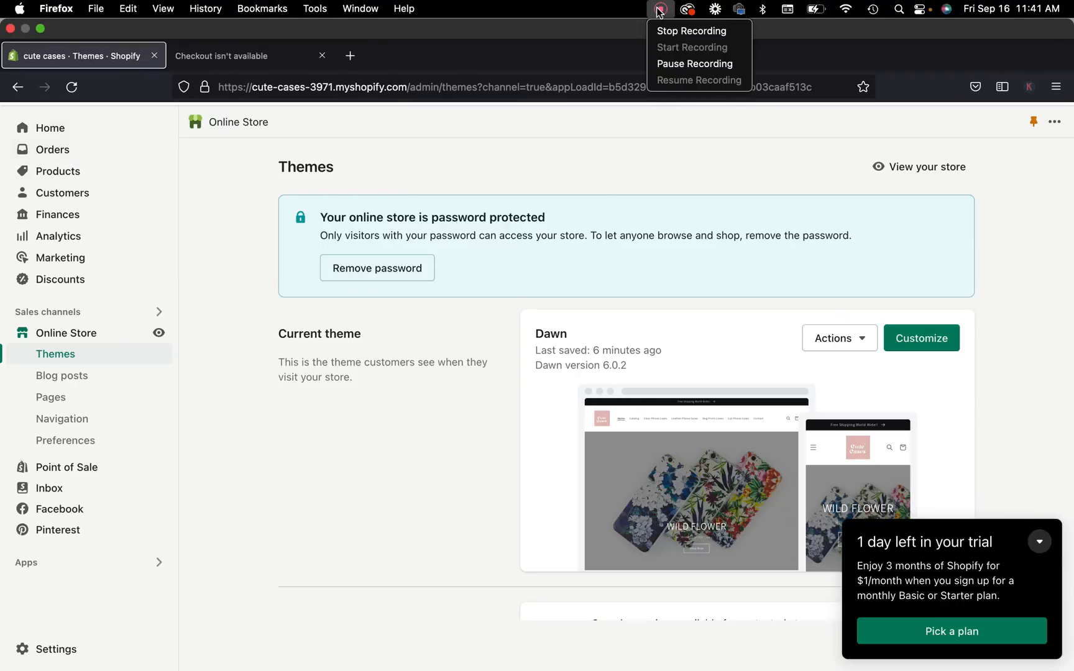
{"action": "left_click", "coordinate": [128, 133]}
- Return to the admin home page and examine the setup guide, support resources and suggestion cards
{"action": "left_click", "coordinate": [70, 129]}
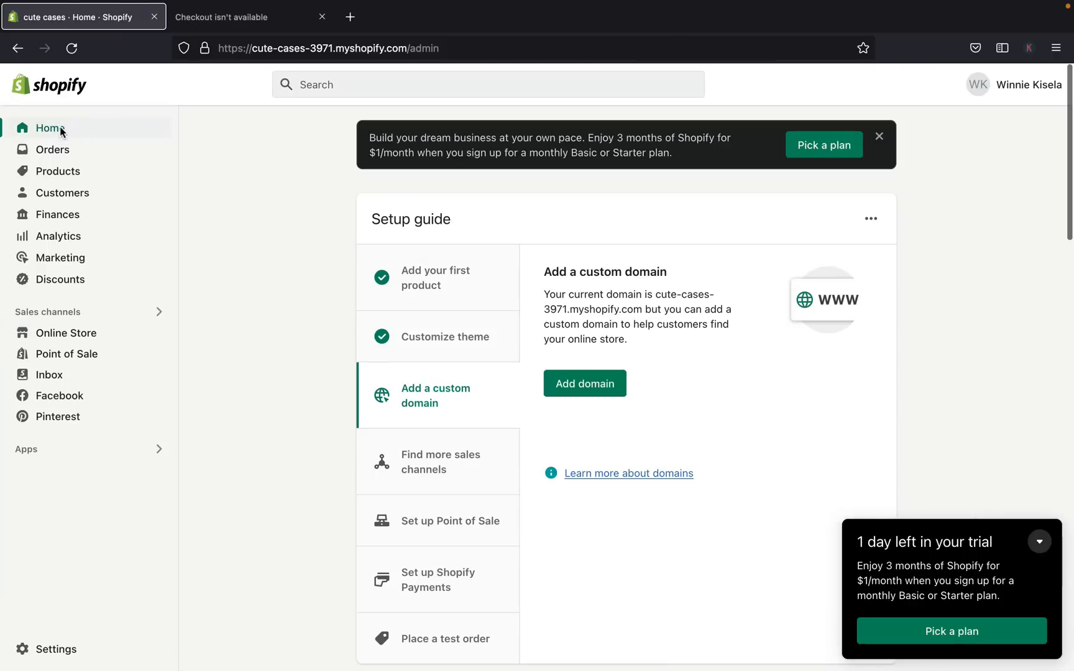
{"action": "scroll", "coordinate": [427, 271], "scroll_direction": "down", "scroll_amount": 6}
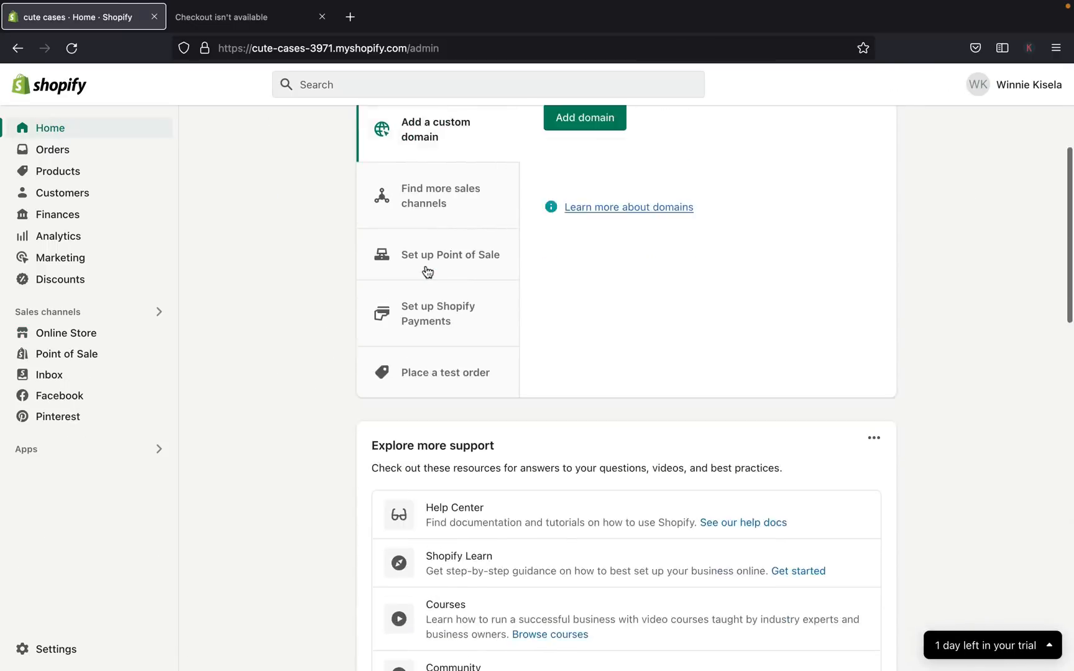
{"action": "scroll", "coordinate": [427, 271], "scroll_direction": "up", "scroll_amount": 6}
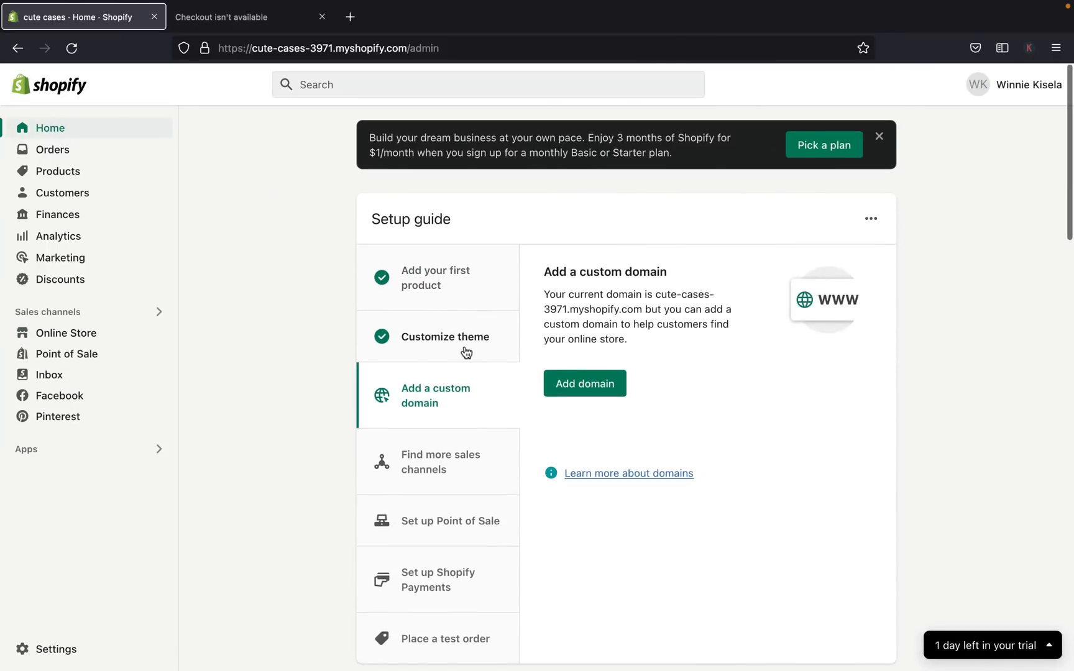
{"action": "scroll", "coordinate": [551, 445], "scroll_direction": "down", "scroll_amount": 2}
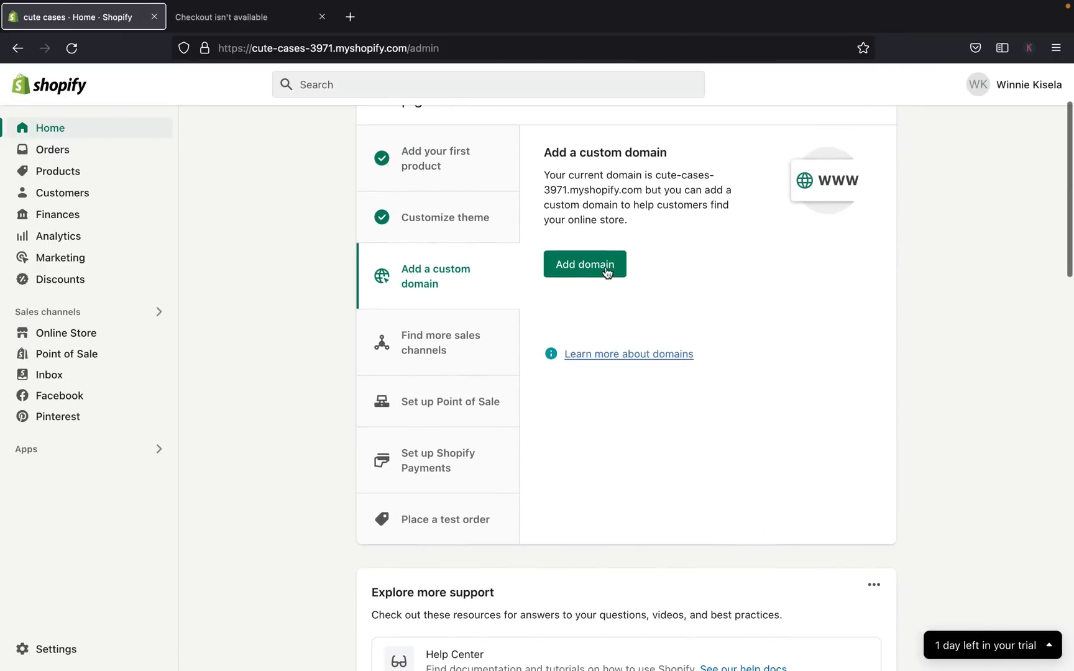
{"action": "scroll", "coordinate": [519, 437], "scroll_direction": "down", "scroll_amount": 6}
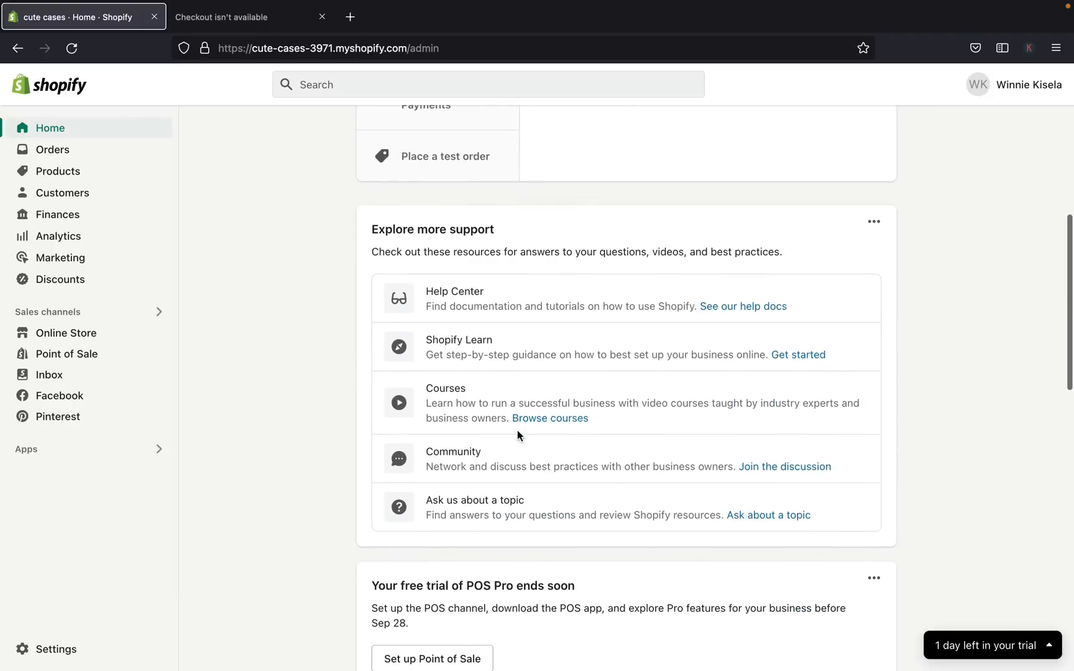
{"action": "scroll", "coordinate": [517, 431], "scroll_direction": "up", "scroll_amount": 8}
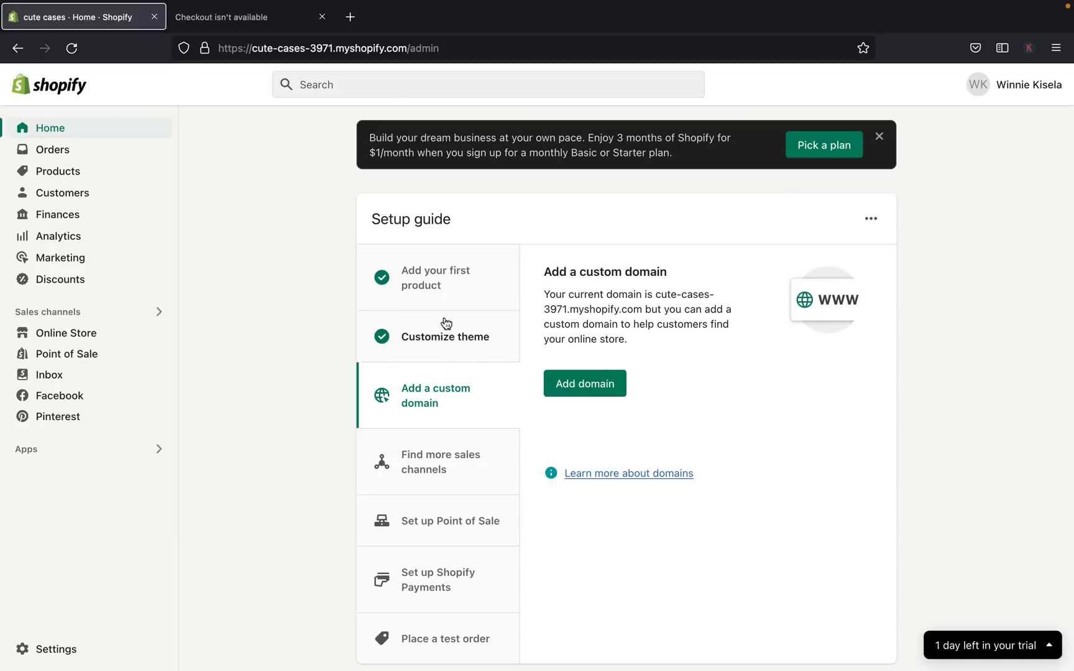
{"action": "scroll", "coordinate": [446, 323], "scroll_direction": "down", "scroll_amount": 2}
{"action": "scroll", "coordinate": [445, 323], "scroll_direction": "down", "scroll_amount": 10}
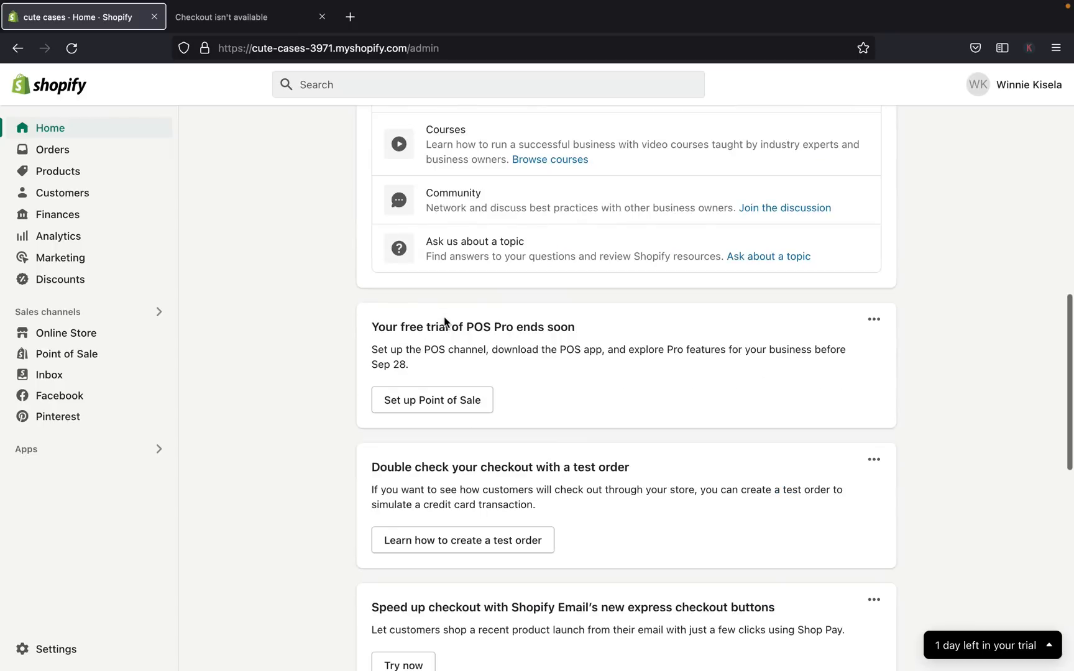
{"action": "scroll", "coordinate": [445, 323], "scroll_direction": "up", "scroll_amount": 12}
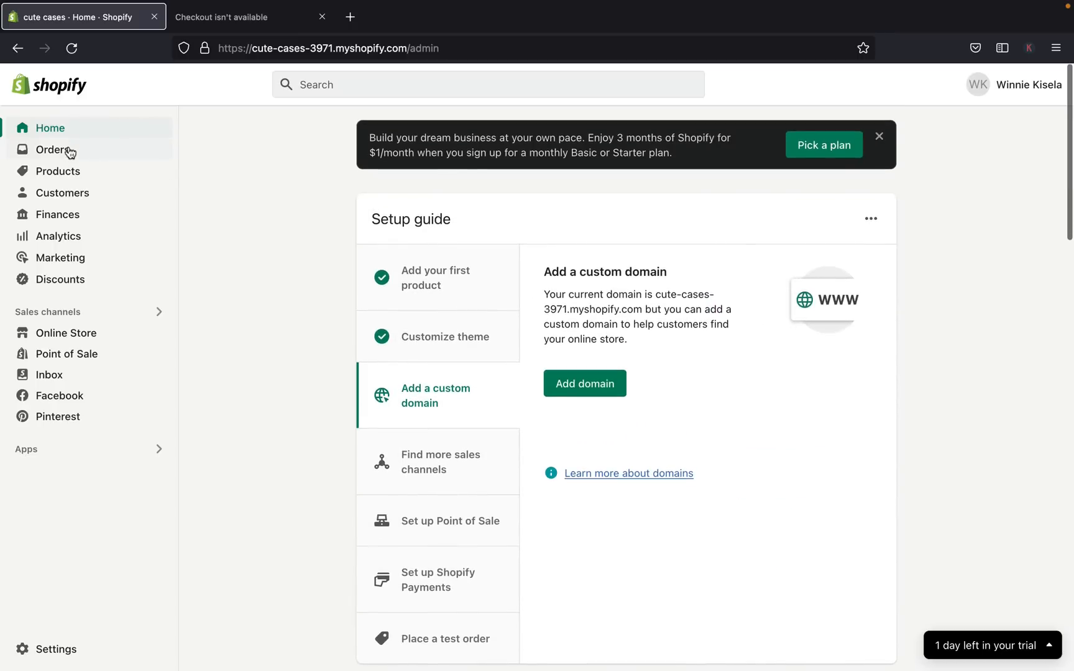
- View the Orders section together with its Drafts and Abandoned checkouts pages
{"action": "left_click", "coordinate": [70, 153]}
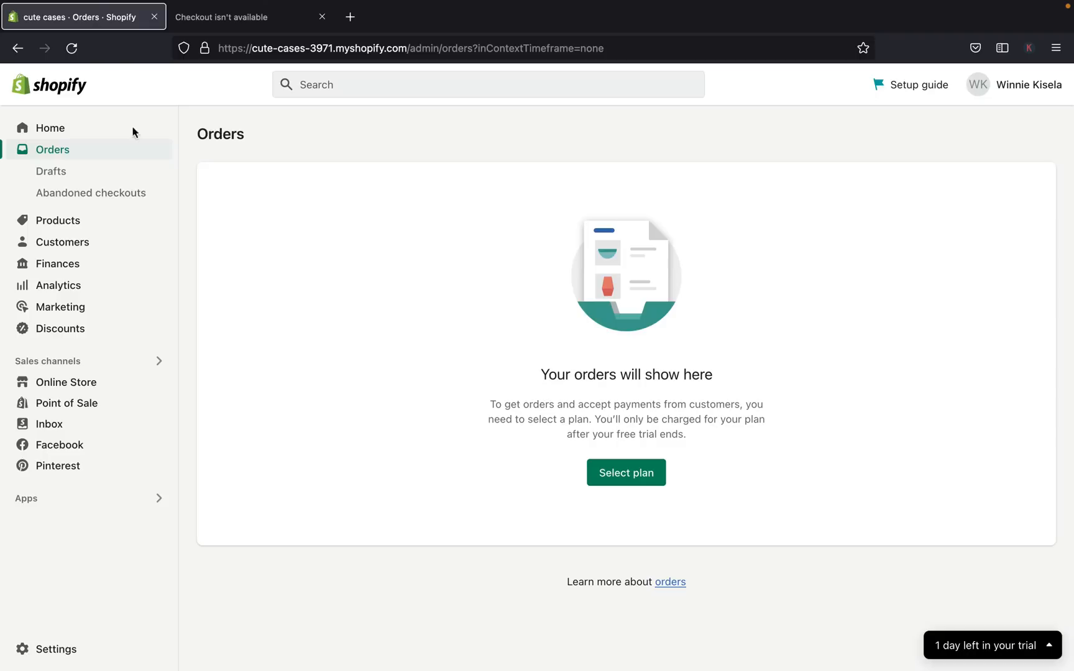
{"action": "left_click", "coordinate": [51, 170]}
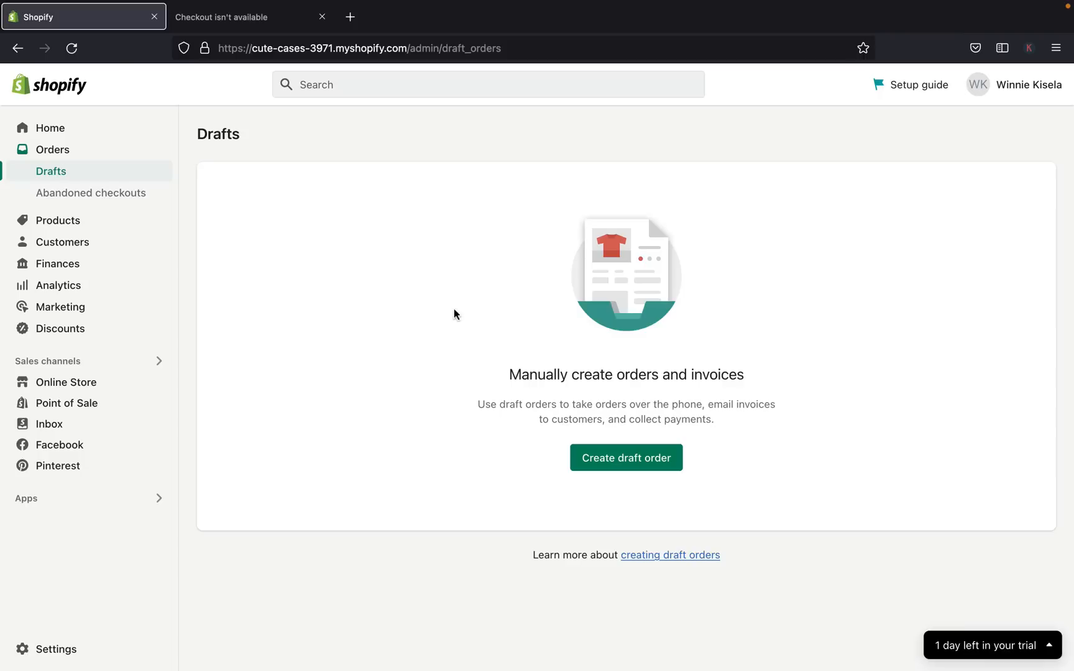
{"action": "left_click", "coordinate": [130, 196]}
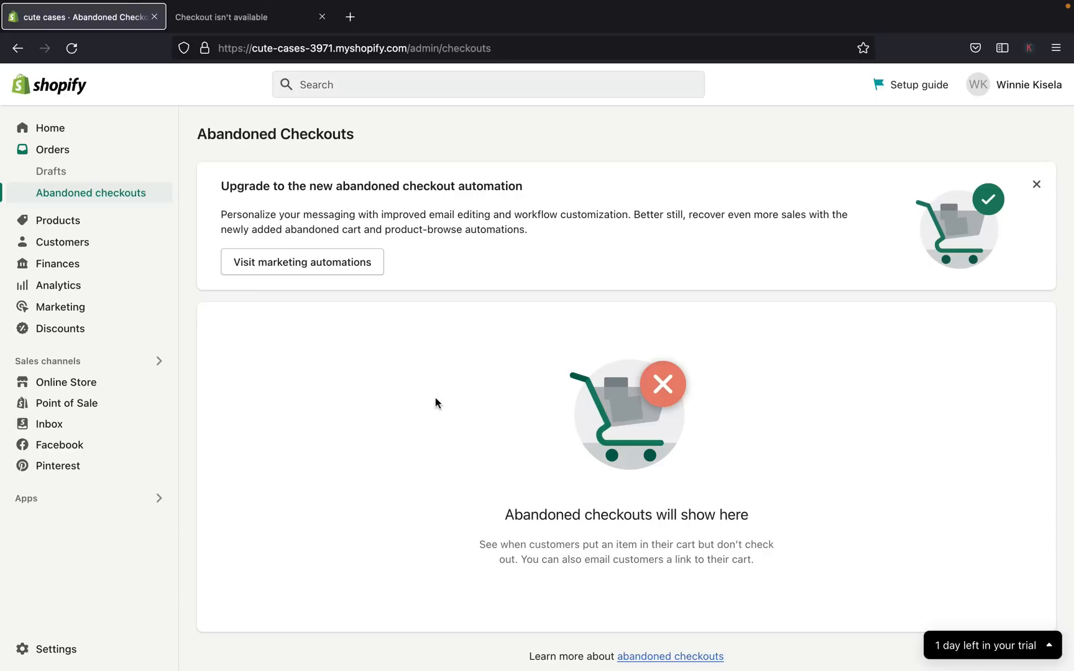
- Open the full product list and look over each product's status, inventory, type and vendor
{"action": "left_click", "coordinate": [84, 224]}
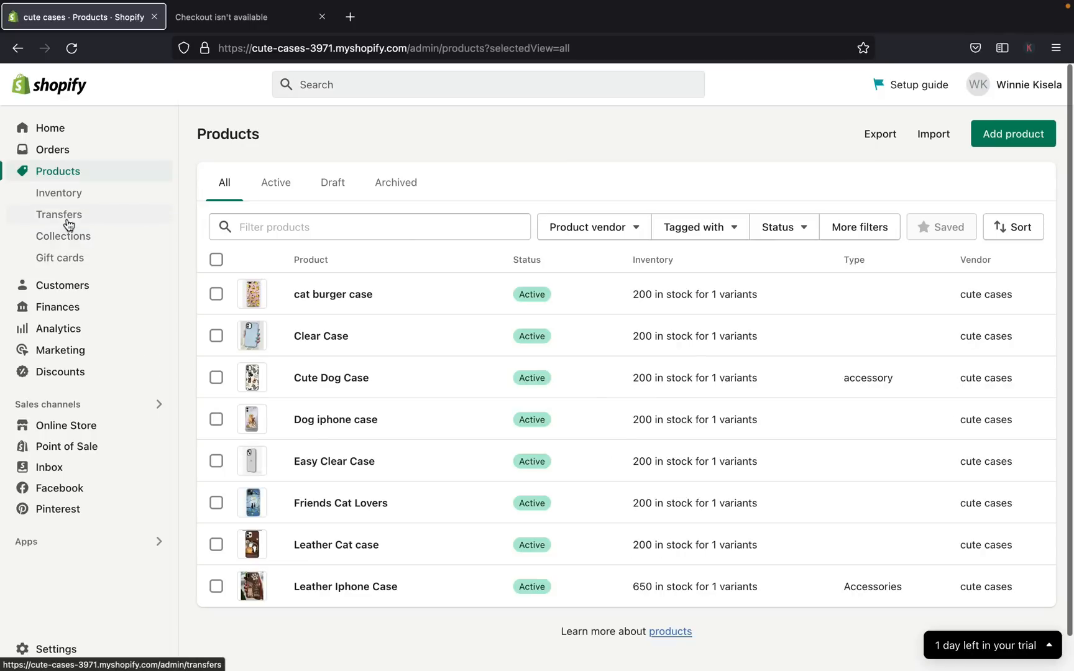
{"action": "scroll", "coordinate": [652, 481], "scroll_direction": "down", "scroll_amount": 2}
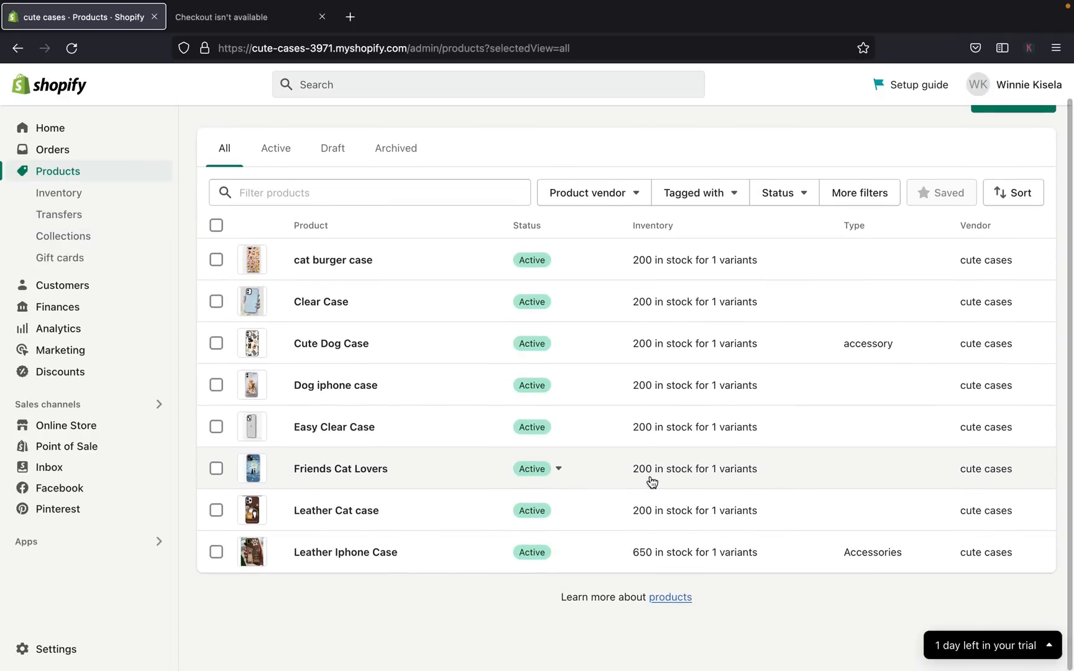
- Finish looking over the product list and examine the Inventory page's incoming, committed and available stock for each product
{"action": "scroll", "coordinate": [652, 482], "scroll_direction": "down", "scroll_amount": 1}
{"action": "scroll", "coordinate": [622, 386], "scroll_direction": "up", "scroll_amount": 1}
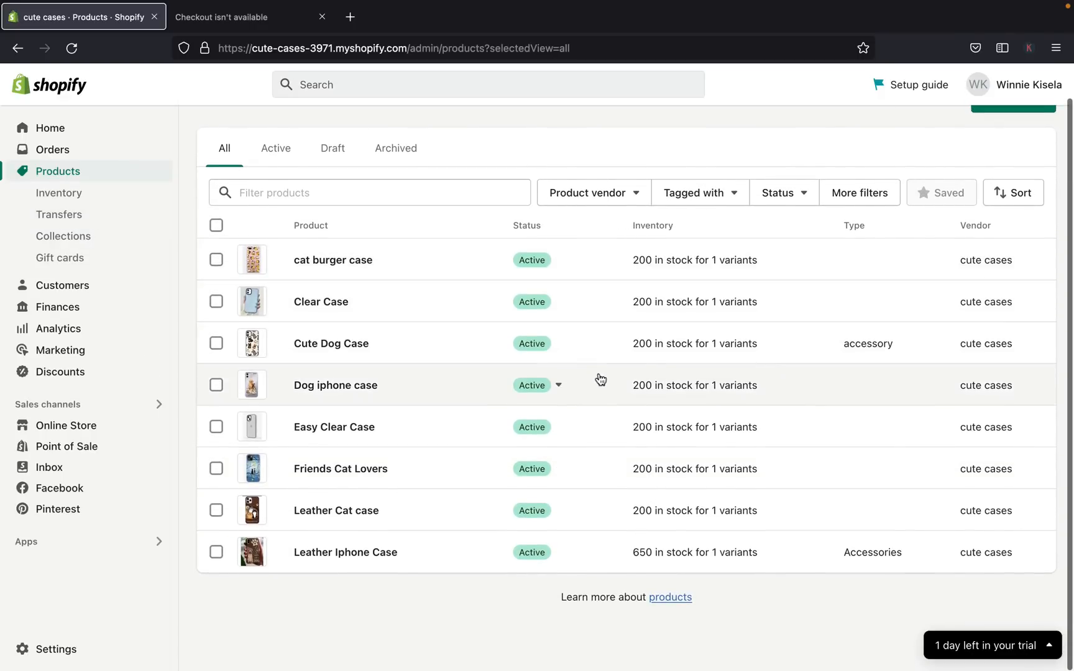
{"action": "scroll", "coordinate": [597, 376], "scroll_direction": "up", "scroll_amount": 3}
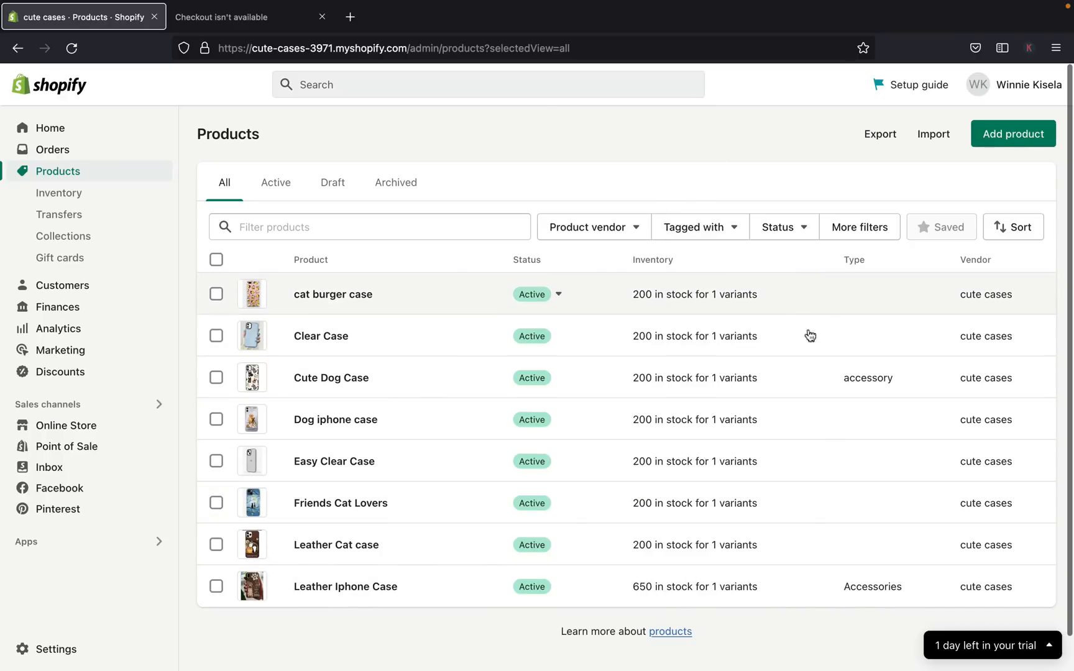
{"action": "scroll", "coordinate": [969, 398], "scroll_direction": "down", "scroll_amount": 2}
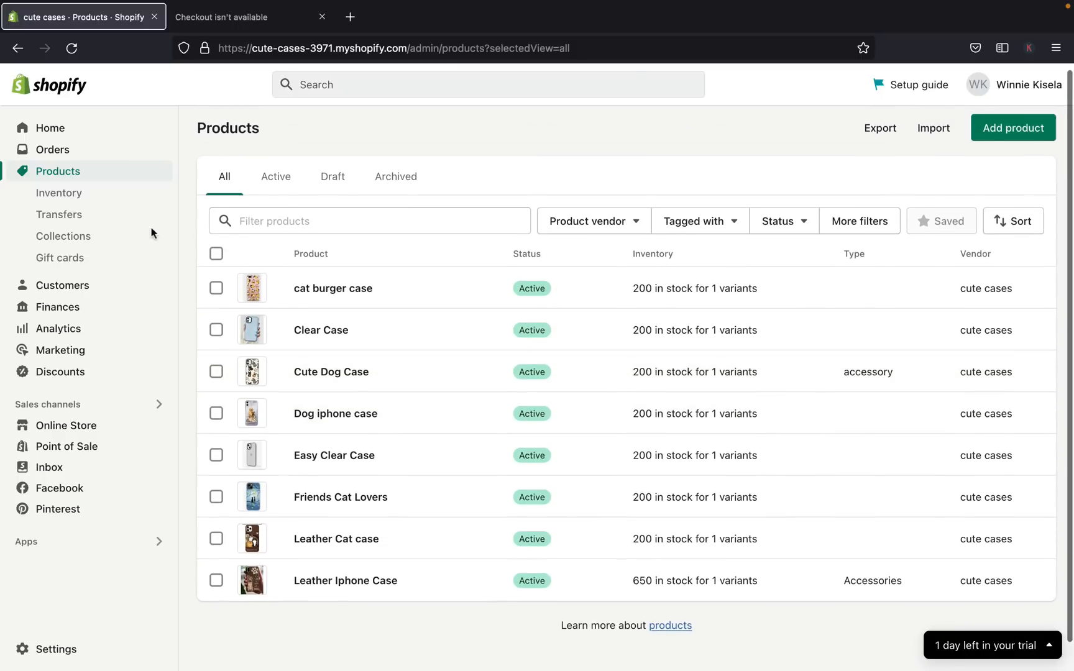
{"action": "left_click", "coordinate": [55, 194]}
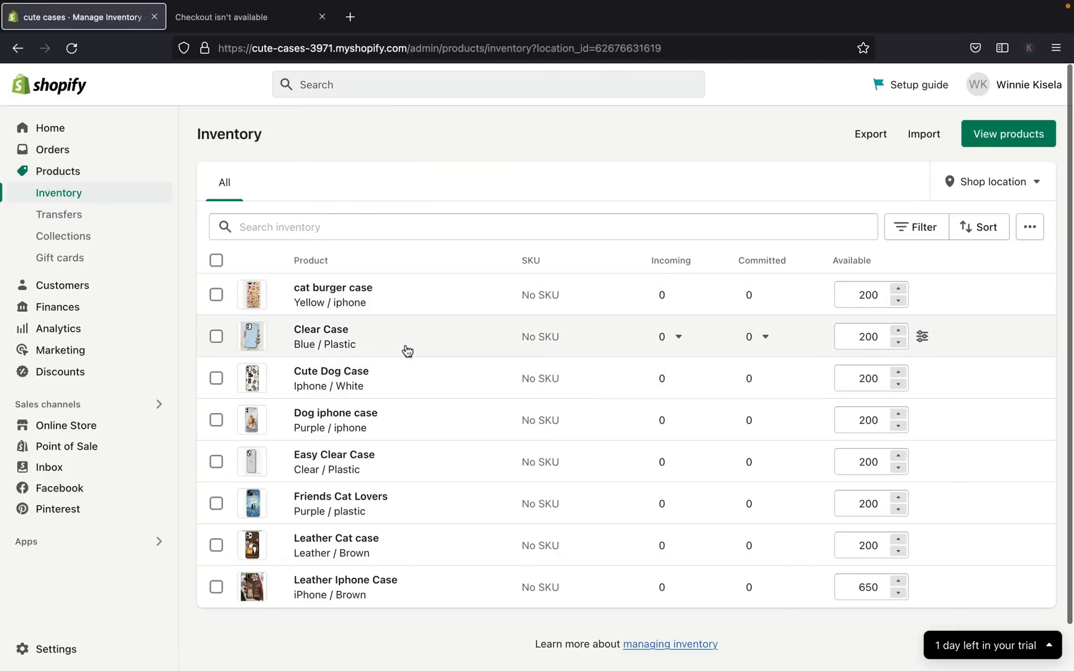
{"action": "scroll", "coordinate": [407, 351], "scroll_direction": "down", "scroll_amount": 2}
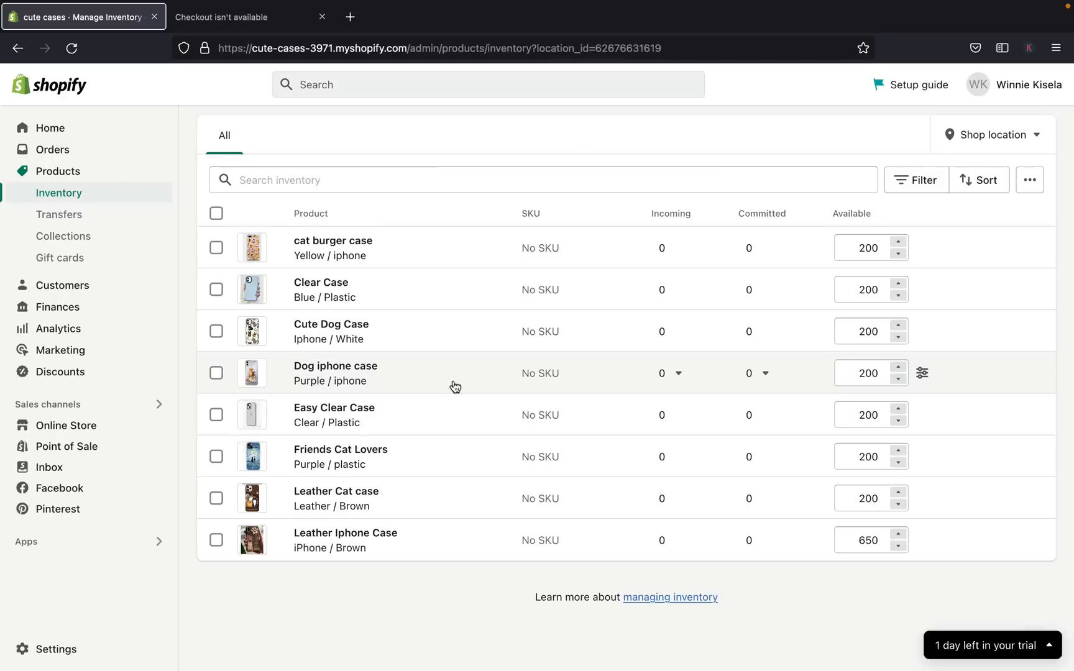
- View the Transfers, Collections and Gift cards pages of the Products section
{"action": "left_click", "coordinate": [72, 214]}
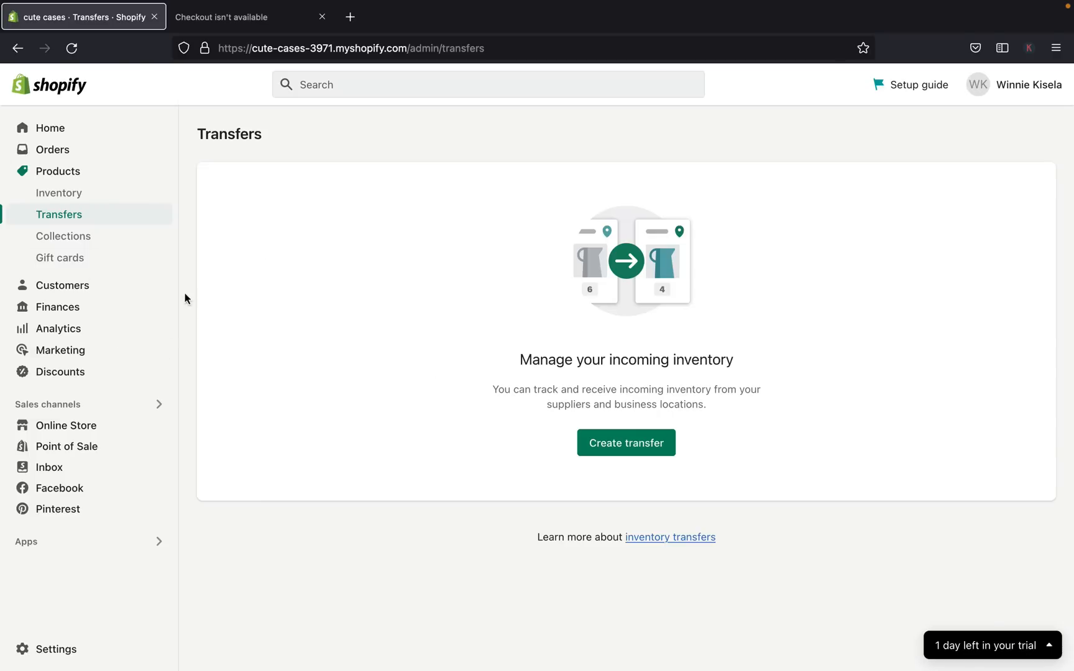
{"action": "left_click", "coordinate": [100, 239]}
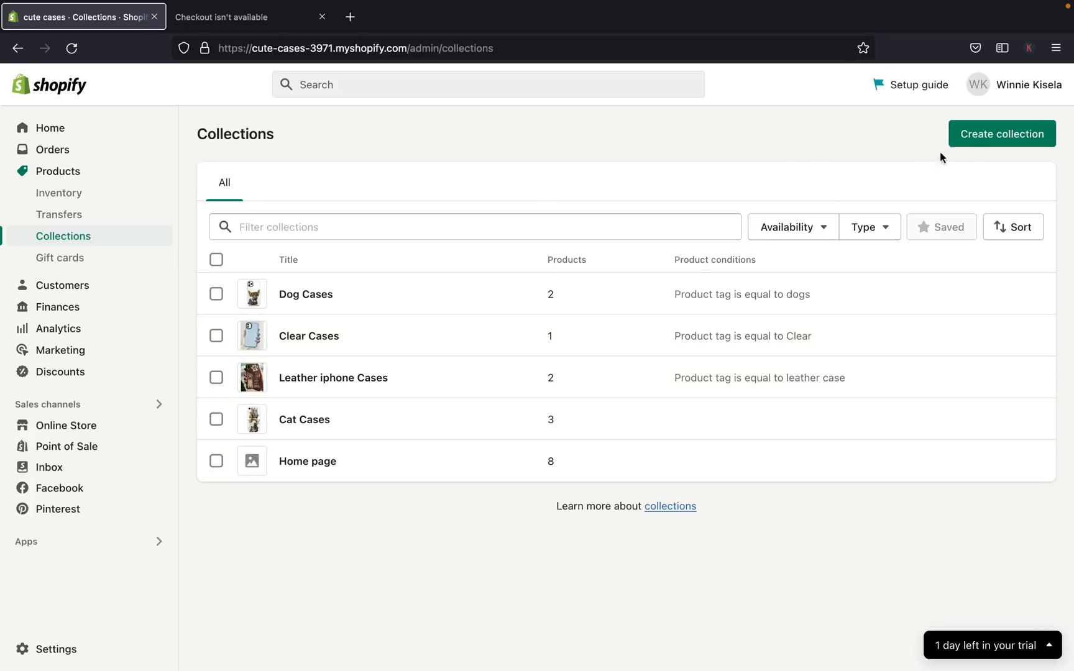
{"action": "left_click", "coordinate": [99, 258]}
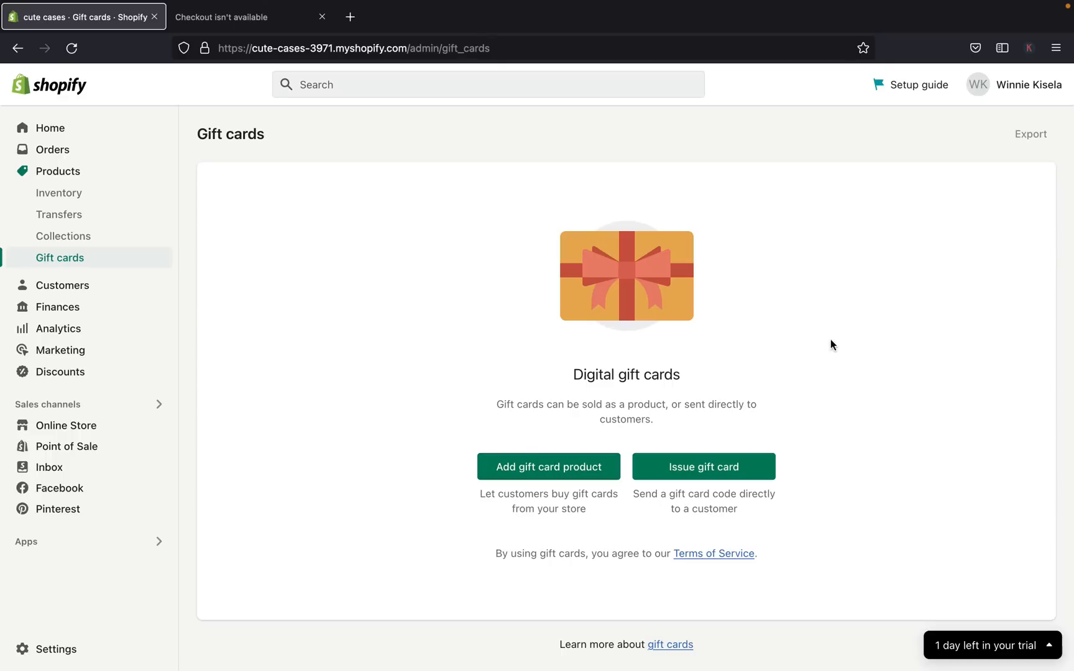
- View the Customers page and examine the Finances overview, from its setup tasks to the payout account and collected tax cards
{"action": "left_click", "coordinate": [73, 287]}
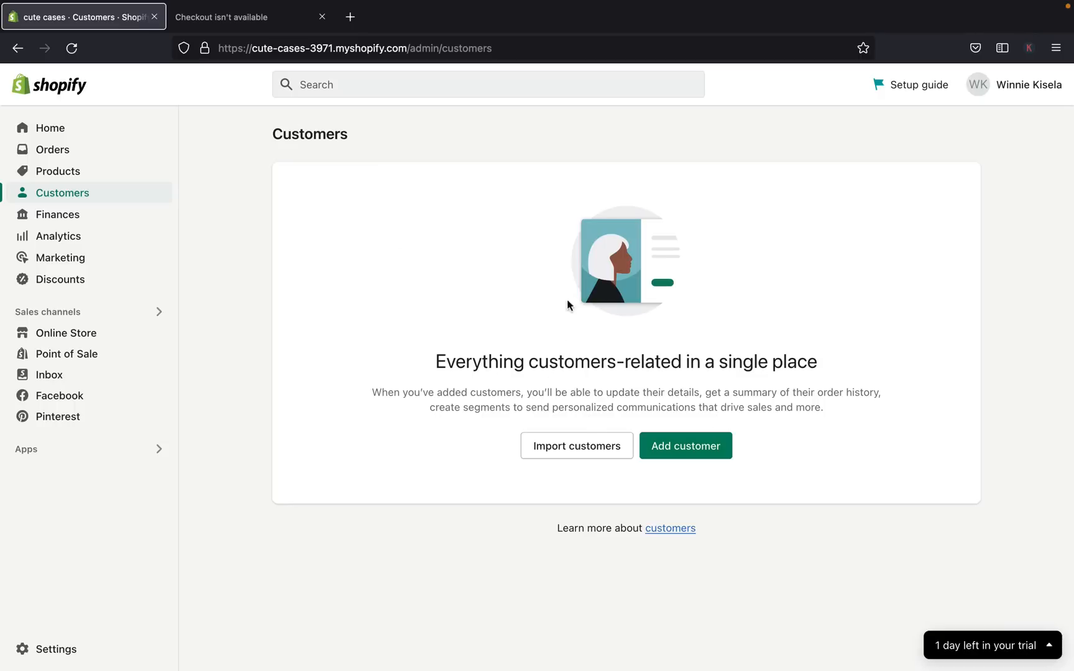
{"action": "left_click", "coordinate": [54, 216]}
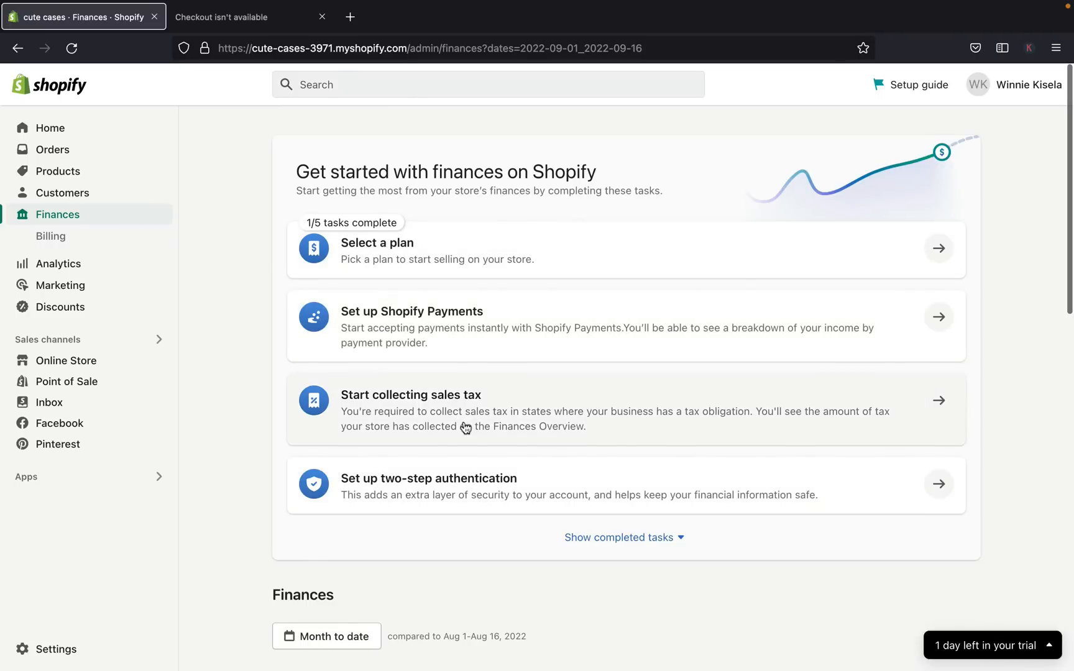
{"action": "scroll", "coordinate": [465, 427], "scroll_direction": "down", "scroll_amount": 5}
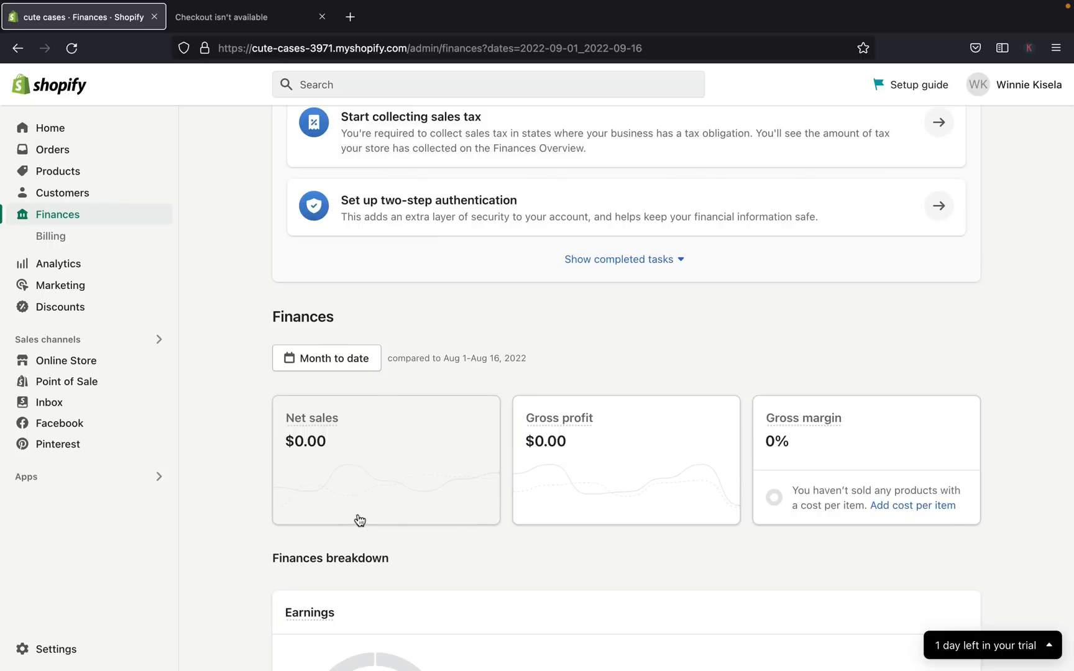
{"action": "scroll", "coordinate": [359, 519], "scroll_direction": "down", "scroll_amount": 7}
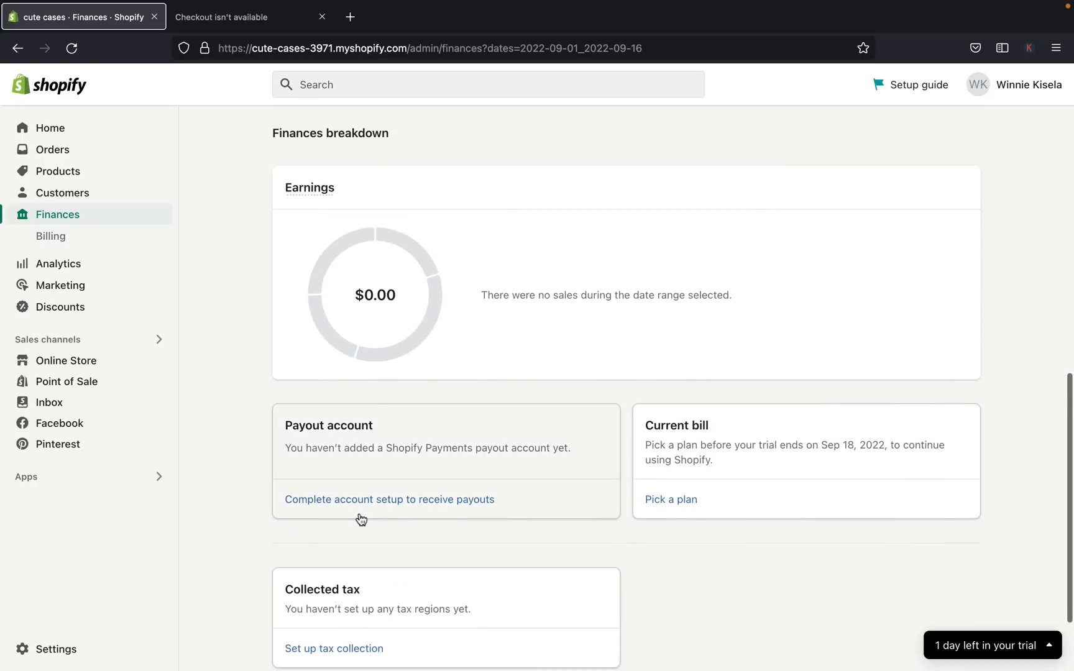
{"action": "scroll", "coordinate": [361, 519], "scroll_direction": "down", "scroll_amount": 2}
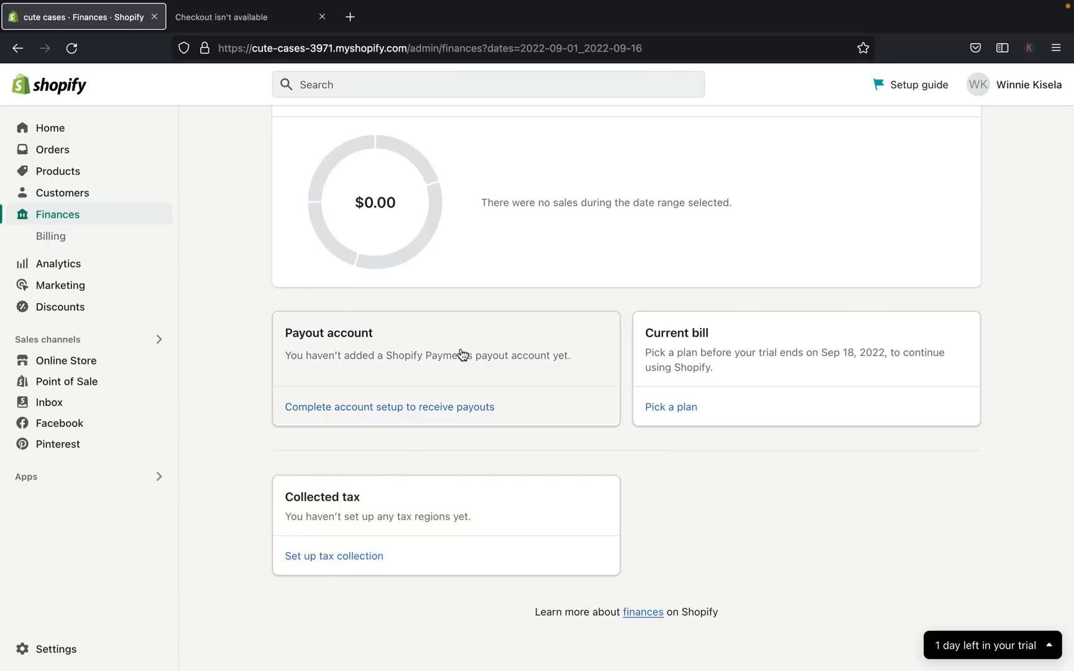
{"action": "scroll", "coordinate": [461, 352], "scroll_direction": "down", "scroll_amount": 1}
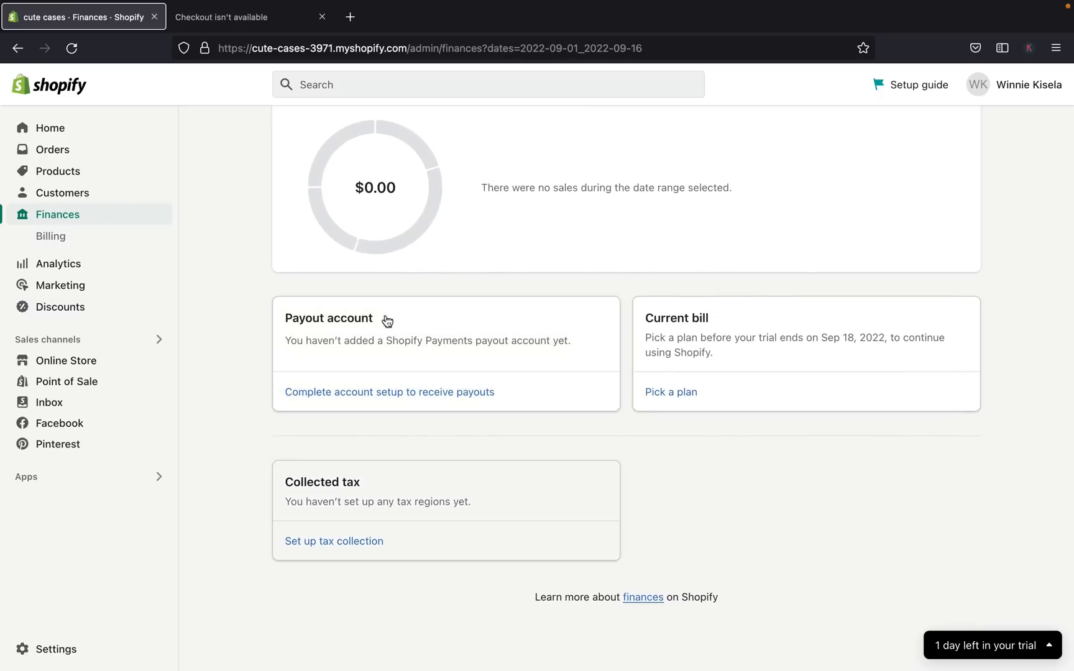
- Examine the Billing page's payment methods, billing currency, subscriptions, upcoming bill, credits and statement of charges
{"action": "left_click", "coordinate": [72, 243]}
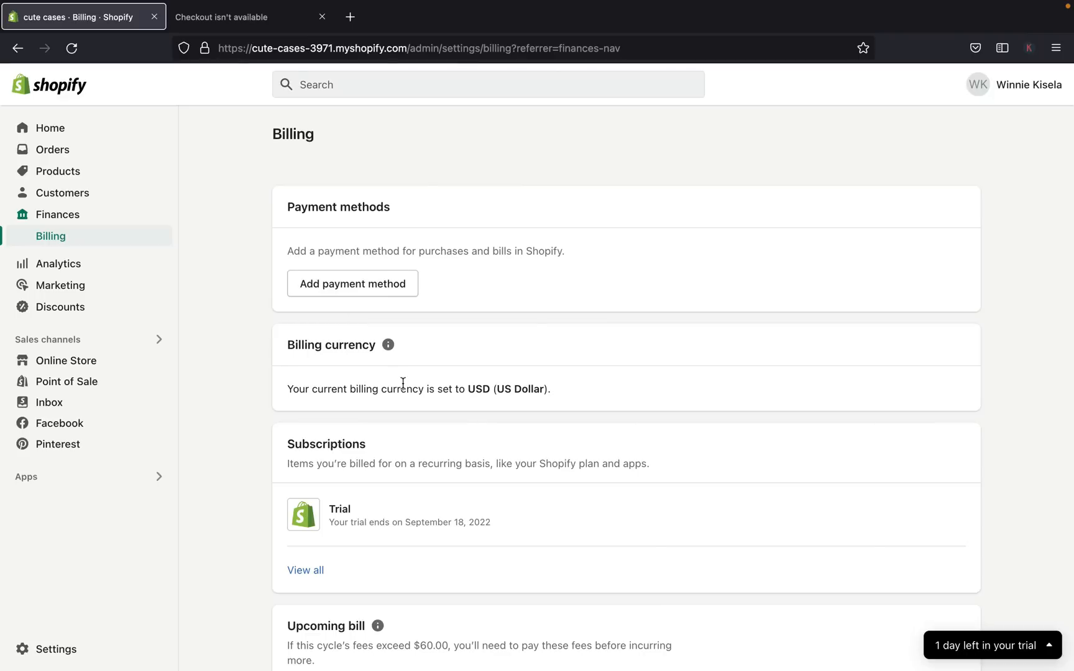
{"action": "scroll", "coordinate": [402, 383], "scroll_direction": "down", "scroll_amount": 4}
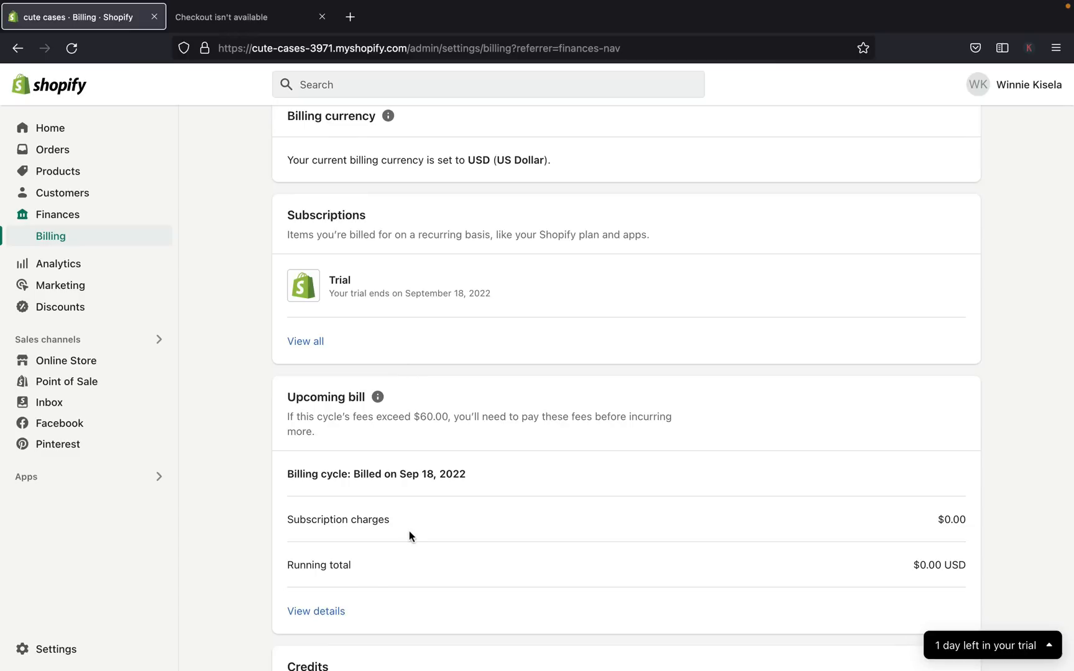
{"action": "scroll", "coordinate": [408, 535], "scroll_direction": "down", "scroll_amount": 2}
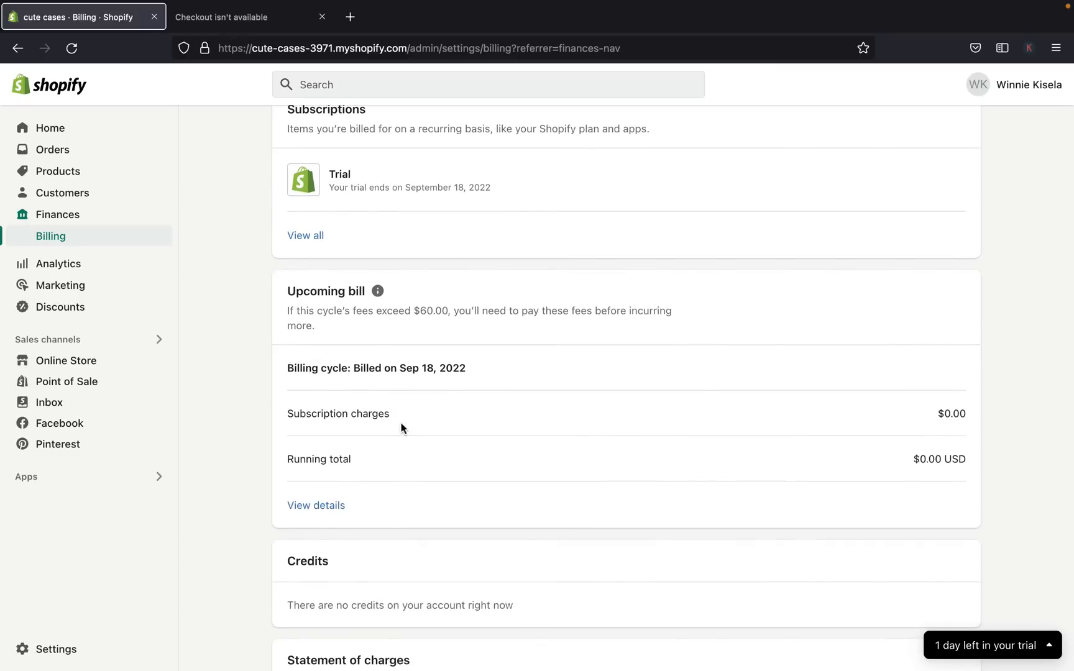
{"action": "scroll", "coordinate": [401, 425], "scroll_direction": "down", "scroll_amount": 3}
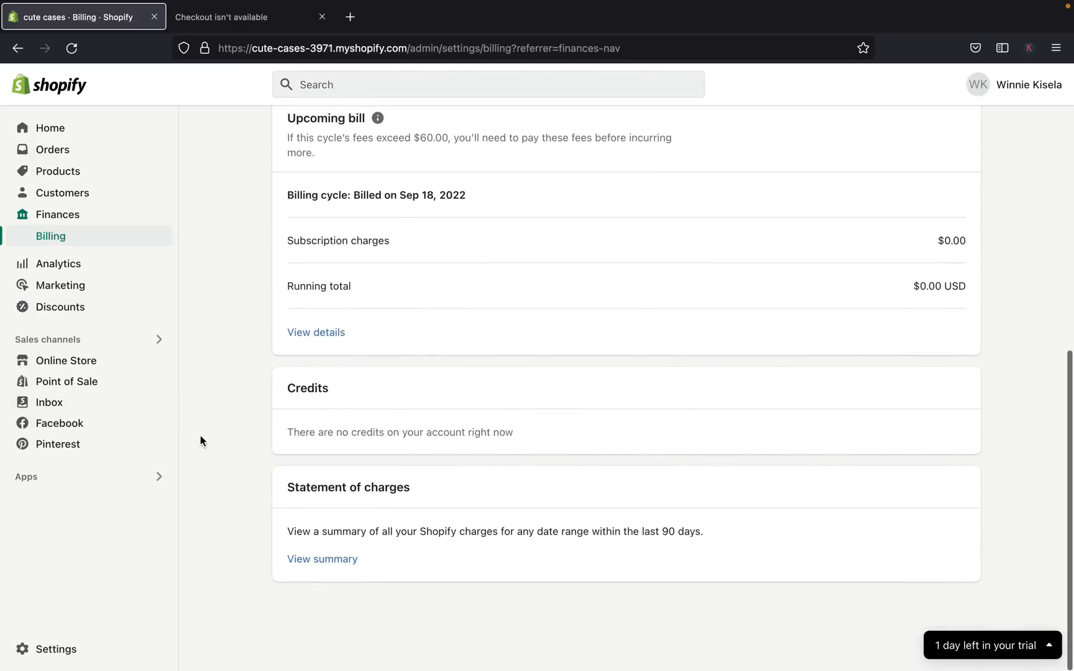
- Look through the Analytics dashboard's sales, sessions, conversion, order and traffic source cards
{"action": "left_click", "coordinate": [80, 267]}
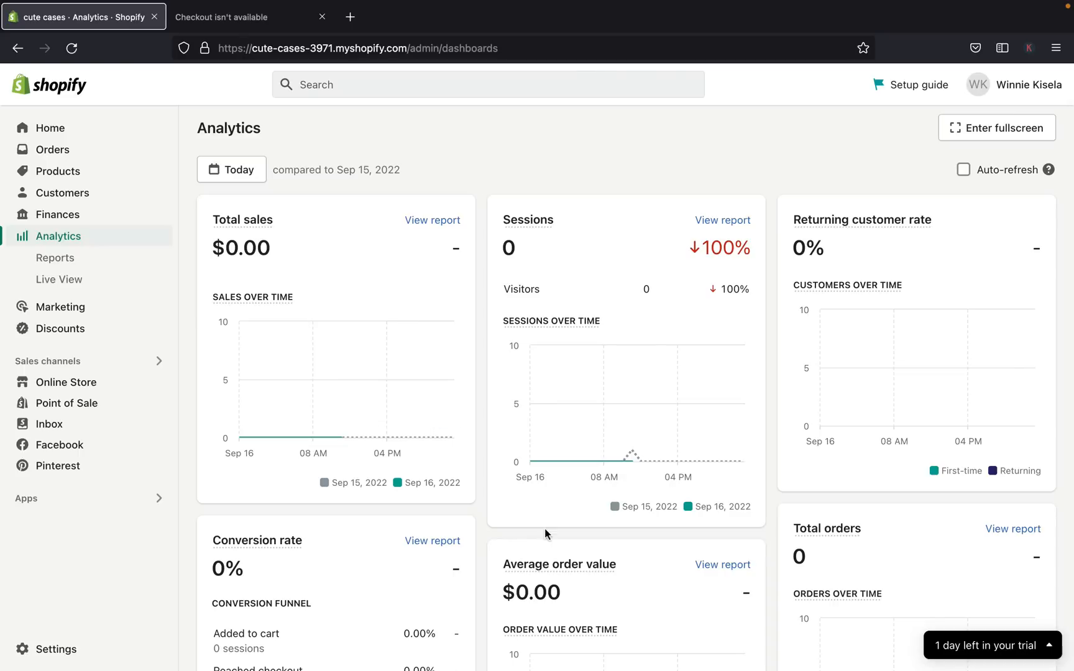
{"action": "scroll", "coordinate": [545, 531], "scroll_direction": "down", "scroll_amount": 6}
{"action": "scroll", "coordinate": [545, 533], "scroll_direction": "down", "scroll_amount": 1}
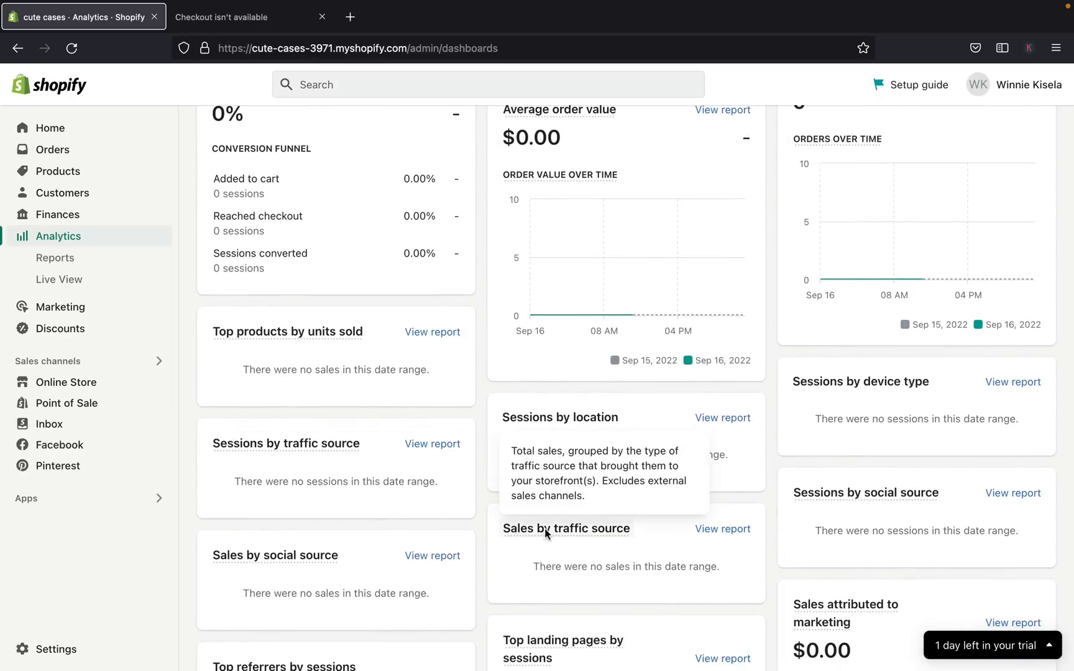
{"action": "scroll", "coordinate": [545, 528], "scroll_direction": "down", "scroll_amount": 4}
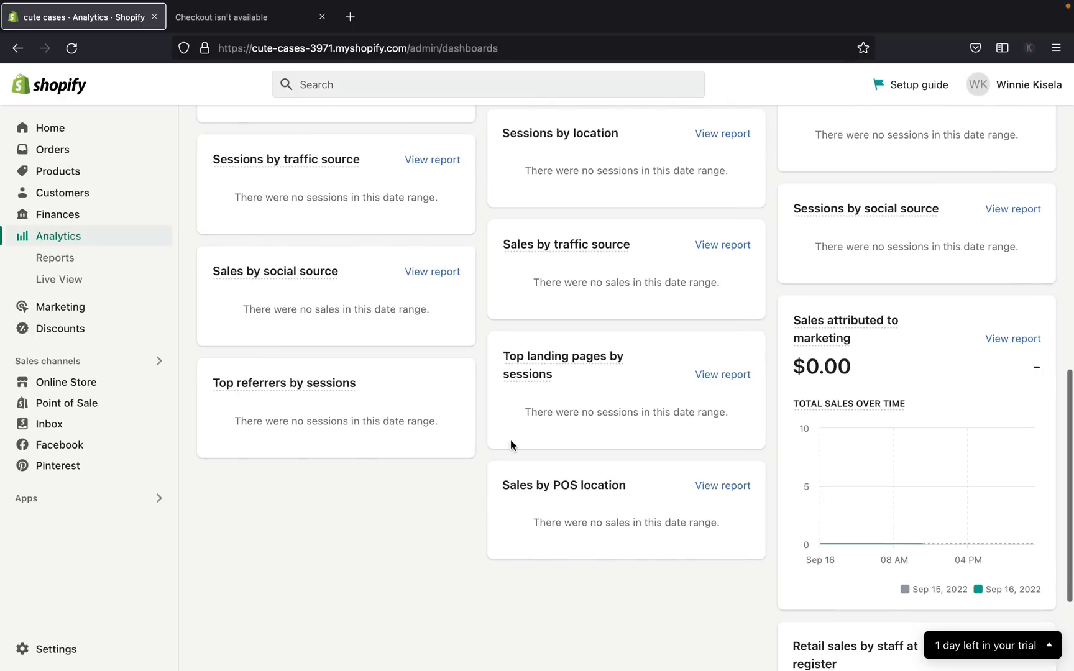
{"action": "mouse_move", "coordinate": [885, 473]}
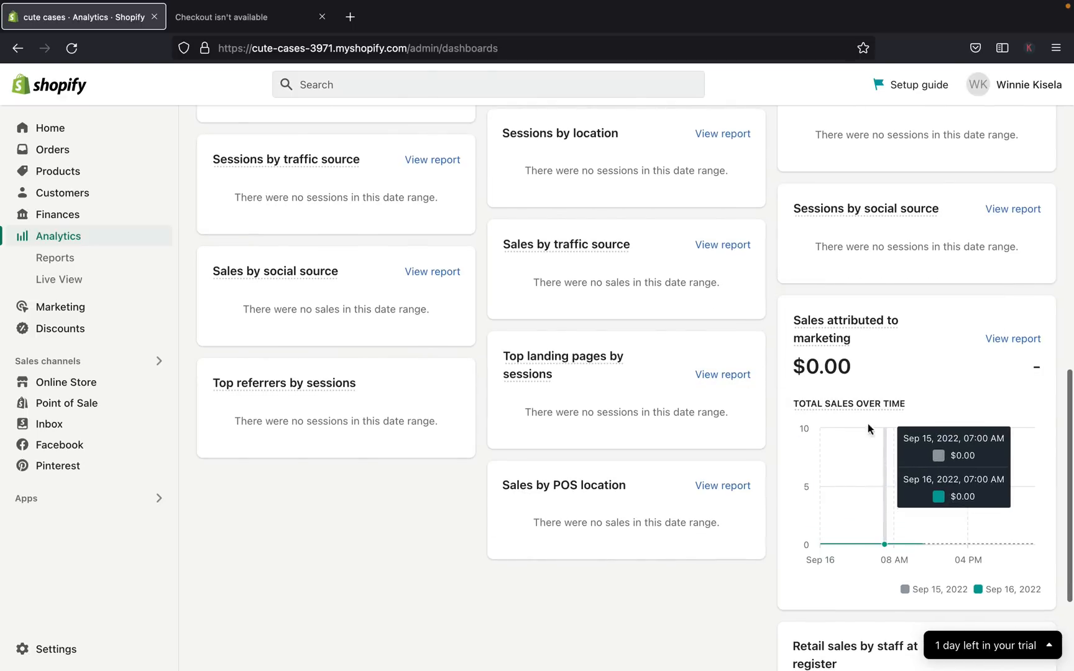
{"action": "scroll", "coordinate": [830, 328], "scroll_direction": "down", "scroll_amount": 3}
{"action": "scroll", "coordinate": [830, 328], "scroll_direction": "up", "scroll_amount": 15}
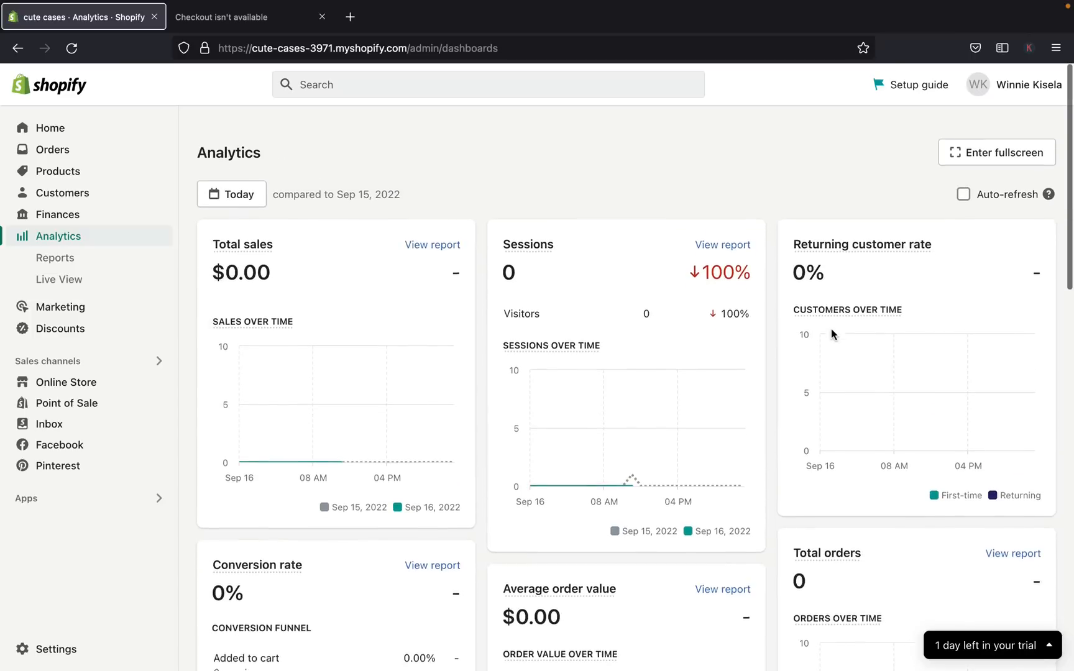
{"action": "scroll", "coordinate": [832, 330], "scroll_direction": "down", "scroll_amount": 1}
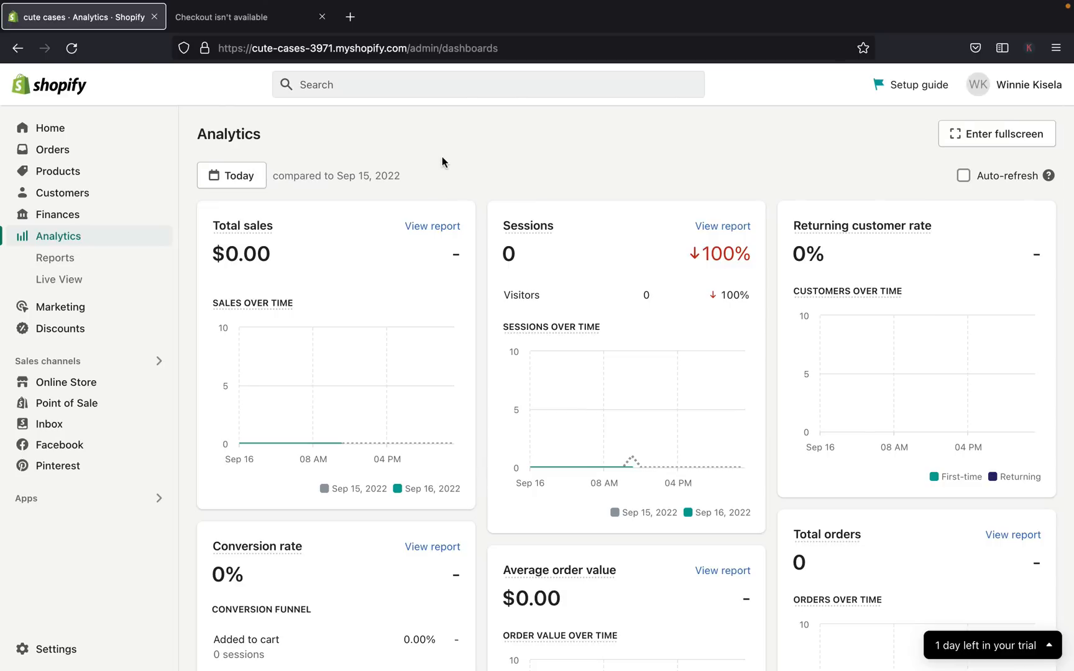
- Look through the Reports page's categories, from Sales and Acquisition to Behavior and Finances
{"action": "left_click", "coordinate": [70, 262]}
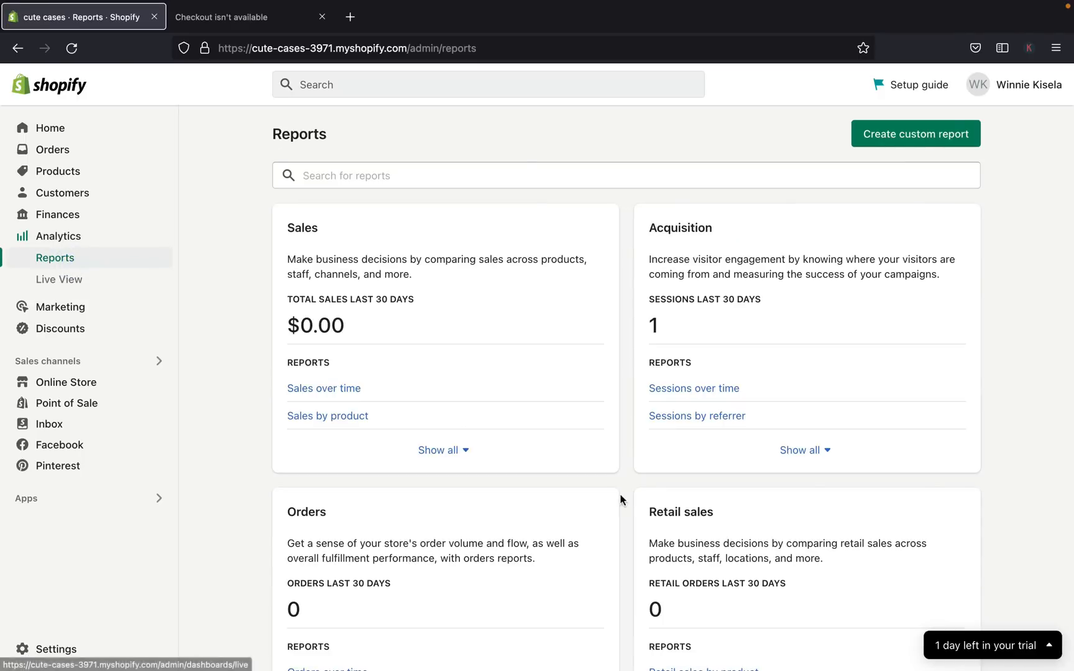
{"action": "scroll", "coordinate": [622, 499], "scroll_direction": "down", "scroll_amount": 2}
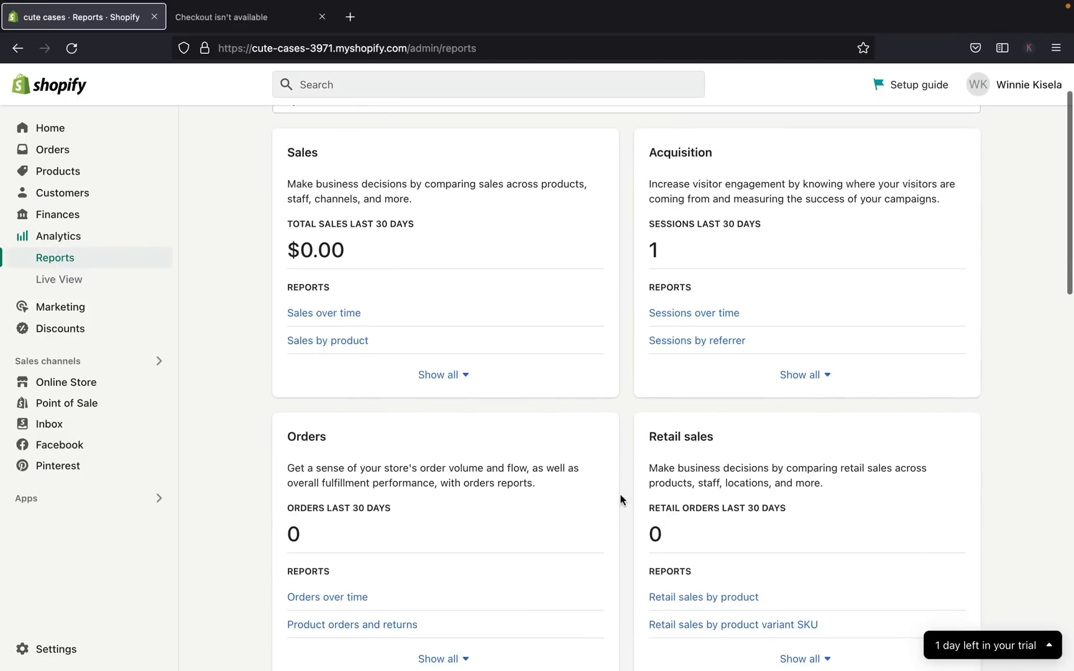
{"action": "scroll", "coordinate": [621, 499], "scroll_direction": "down", "scroll_amount": 5}
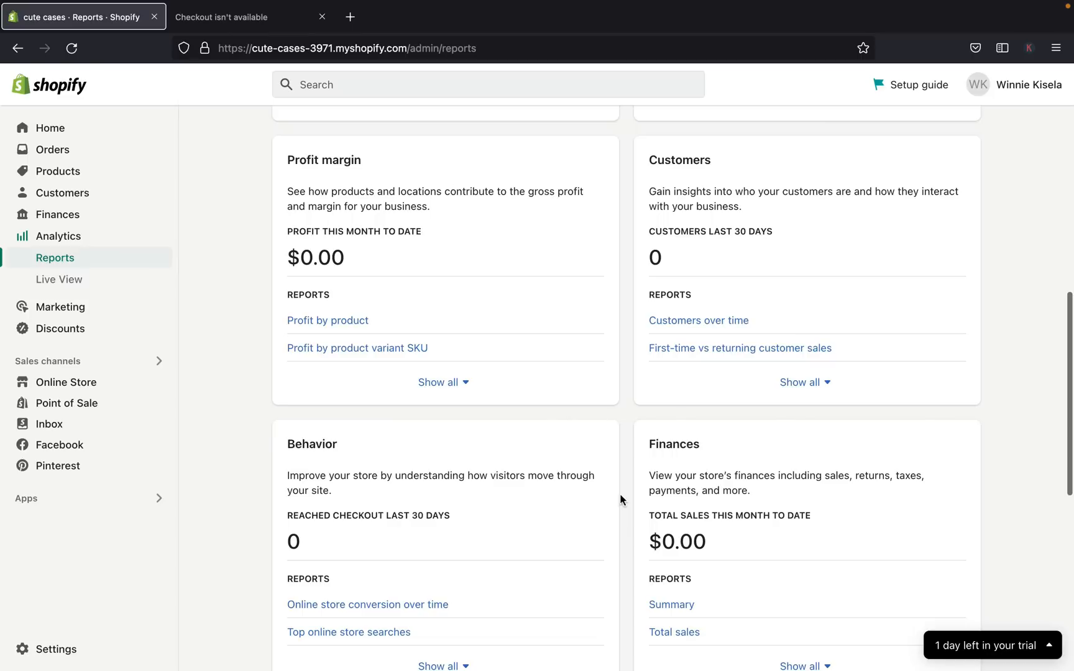
{"action": "scroll", "coordinate": [620, 500], "scroll_direction": "down", "scroll_amount": 1}
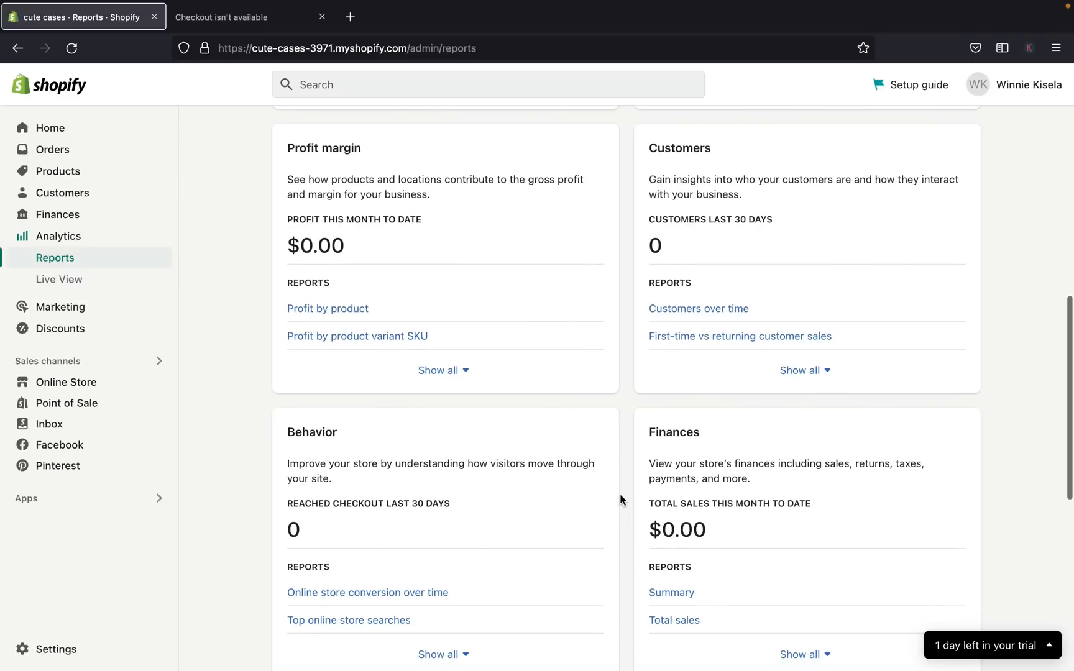
{"action": "scroll", "coordinate": [620, 493], "scroll_direction": "down", "scroll_amount": 1}
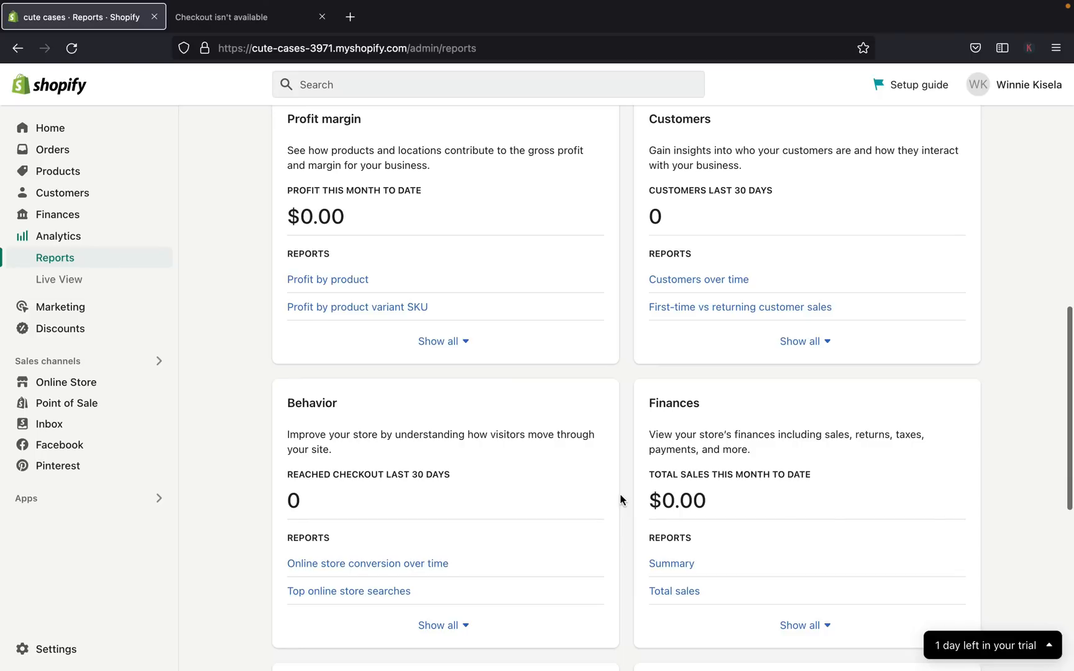
- Open the analytics Live View and rotate its globe to inspect different world regions
{"action": "left_click", "coordinate": [73, 282]}
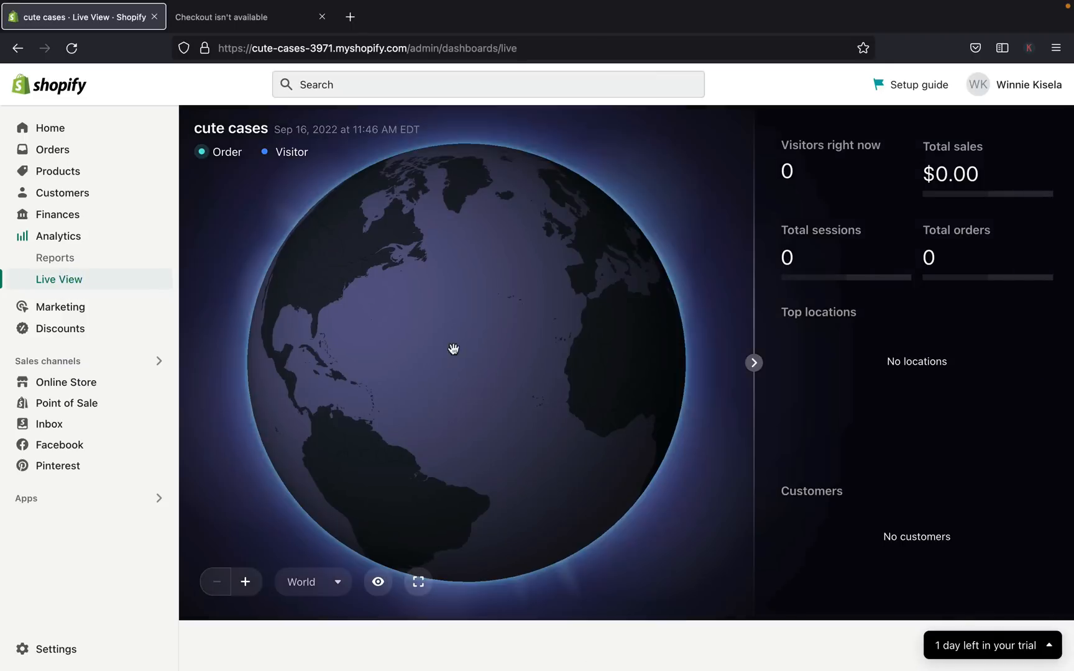
{"action": "scroll", "coordinate": [441, 349], "scroll_direction": "up", "scroll_amount": 2}
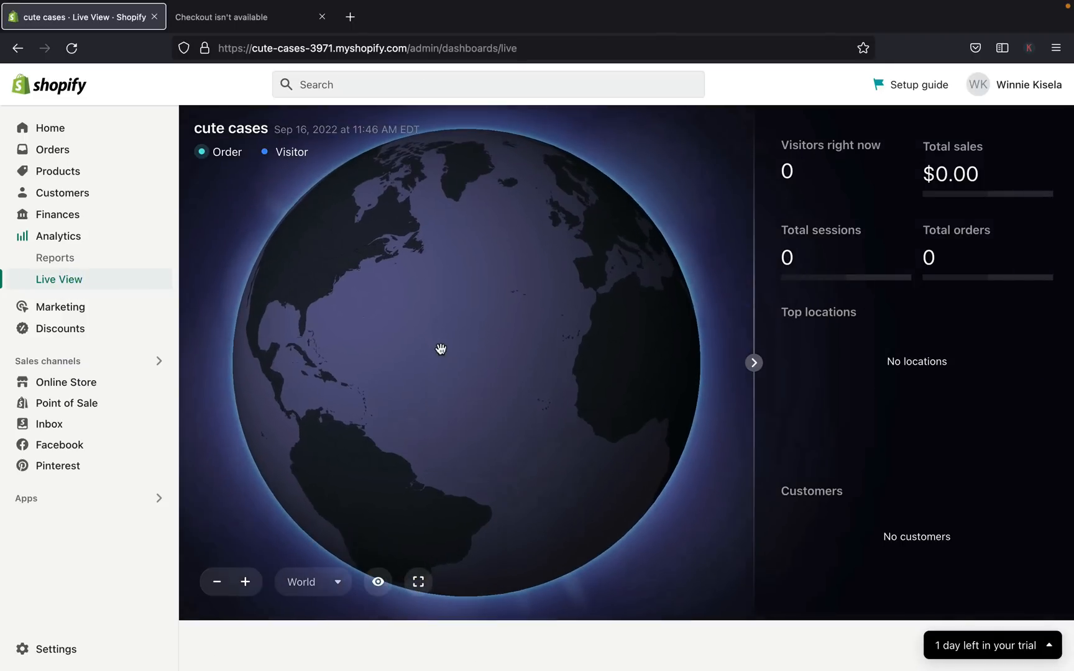
{"action": "scroll", "coordinate": [441, 349], "scroll_direction": "down", "scroll_amount": 2}
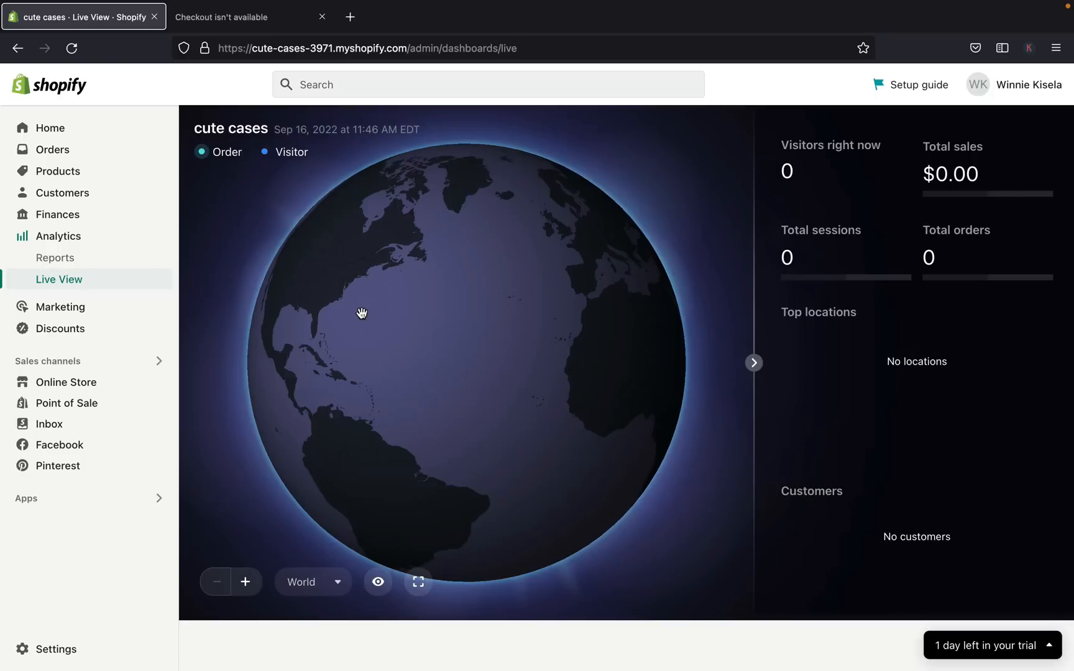
{"action": "left_click_drag", "start_coordinate": [451, 349], "coordinate": [271, 228]}
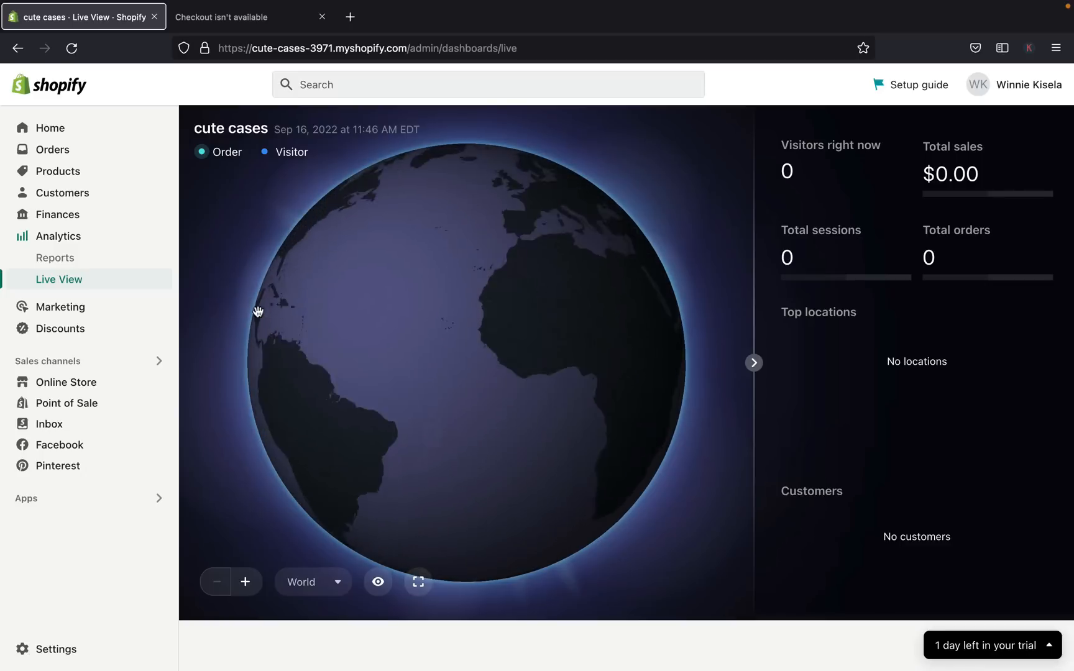
{"action": "mouse_move", "coordinate": [276, 304]}
{"action": "left_mouse_down"}
{"action": "mouse_move", "coordinate": [509, 250]}
{"action": "mouse_move", "coordinate": [538, 207]}
{"action": "mouse_move", "coordinate": [439, 378]}
{"action": "mouse_move", "coordinate": [350, 213]}
{"action": "mouse_move", "coordinate": [293, 307]}
{"action": "mouse_move", "coordinate": [309, 455]}
{"action": "mouse_move", "coordinate": [391, 479]}
{"action": "mouse_move", "coordinate": [409, 409]}
{"action": "mouse_move", "coordinate": [396, 417]}
{"action": "mouse_move", "coordinate": [599, 256]}
{"action": "mouse_move", "coordinate": [582, 364]}
{"action": "left_mouse_up"}
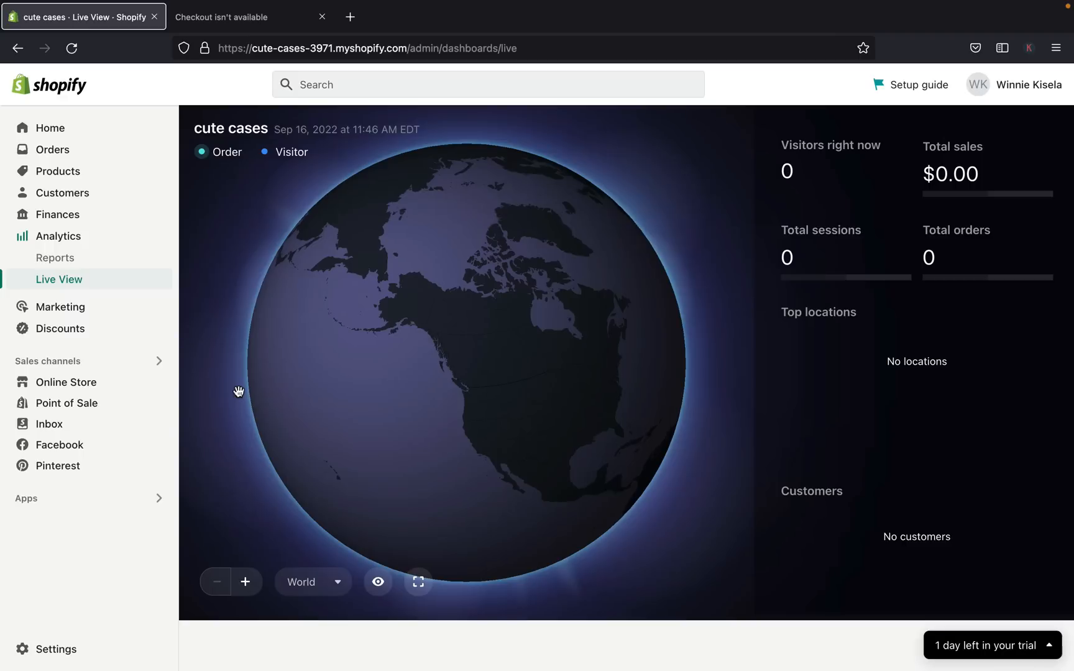
- Look through the Marketing overview with its results and marketing apps, the Campaigns and Automations pages, and the Discounts page
{"action": "left_click", "coordinate": [61, 328]}
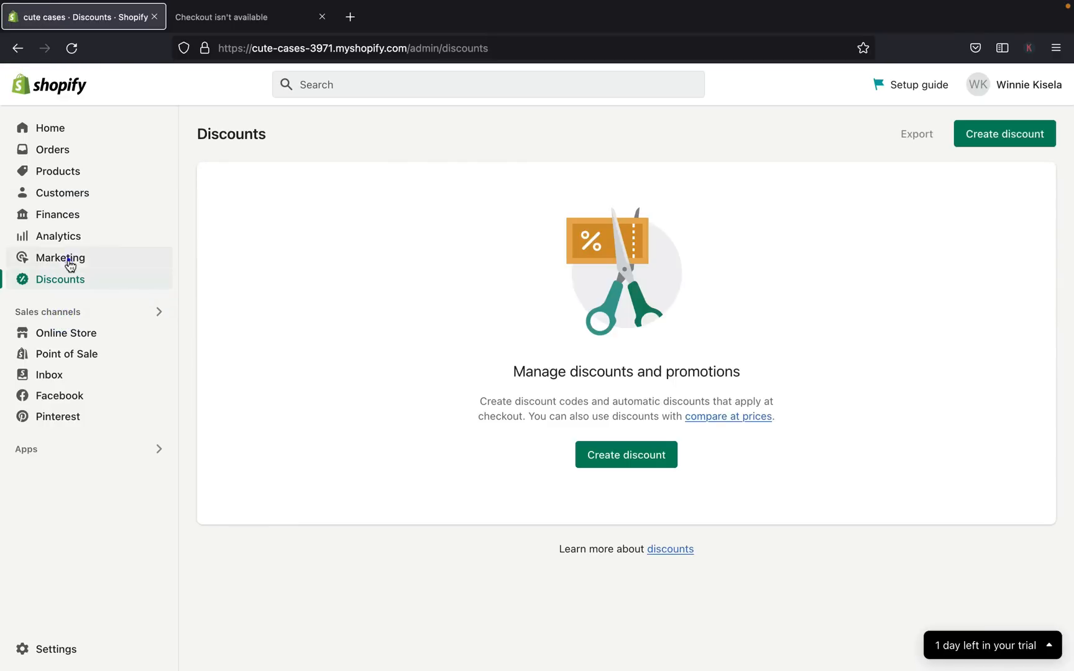
{"action": "left_click", "coordinate": [67, 258]}
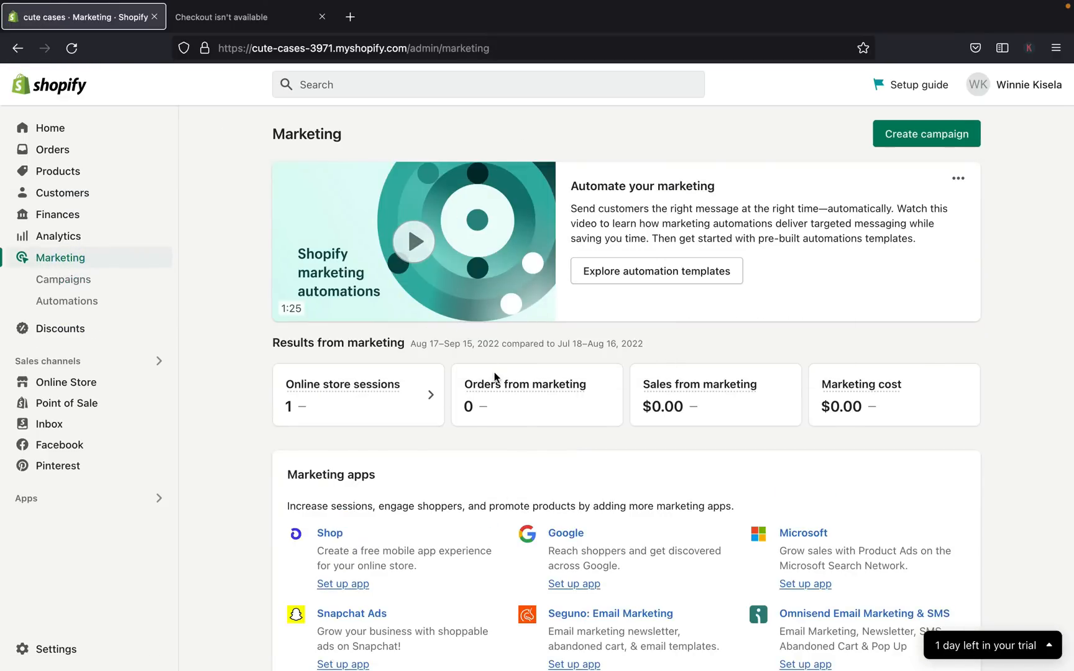
{"action": "scroll", "coordinate": [496, 377], "scroll_direction": "down", "scroll_amount": 5}
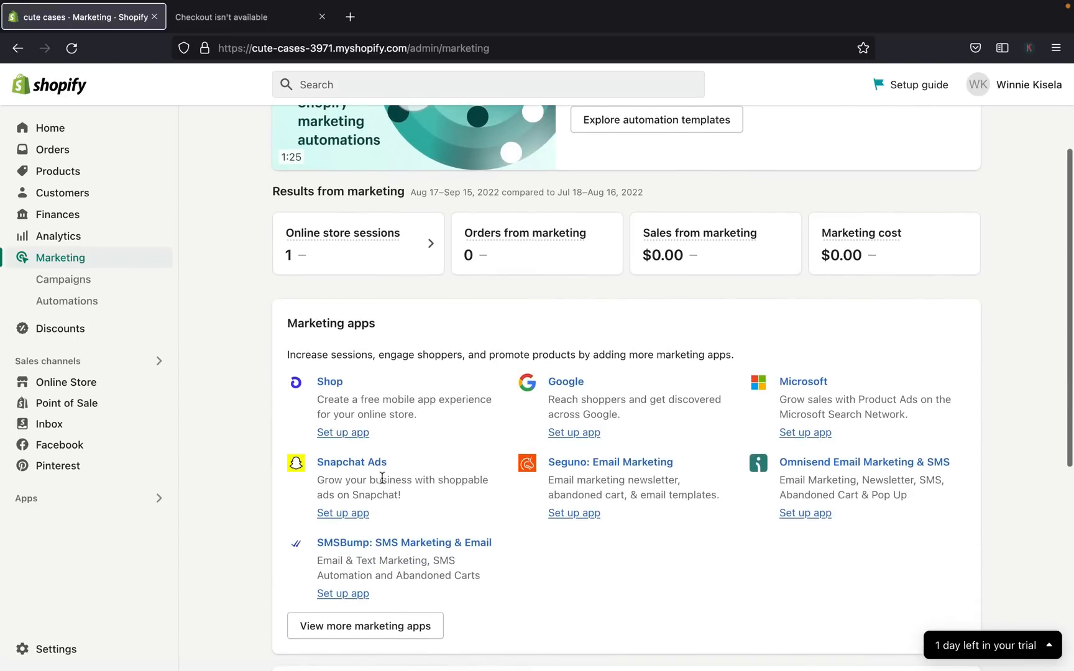
{"action": "scroll", "coordinate": [503, 439], "scroll_direction": "up", "scroll_amount": 5}
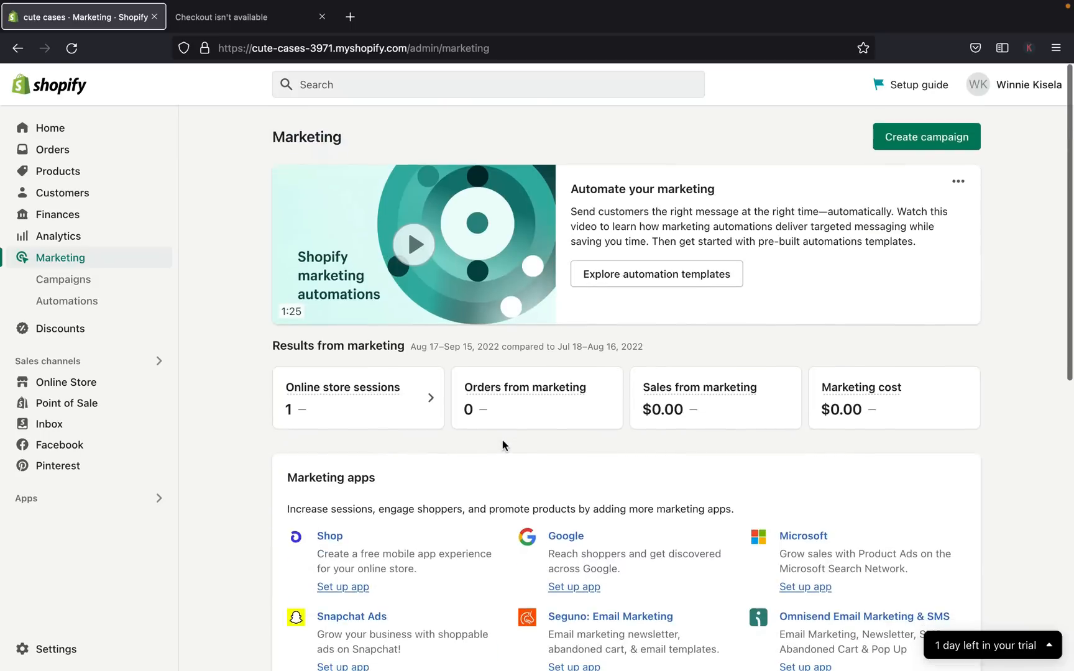
{"action": "left_click", "coordinate": [73, 283]}
{"action": "left_click", "coordinate": [75, 305]}
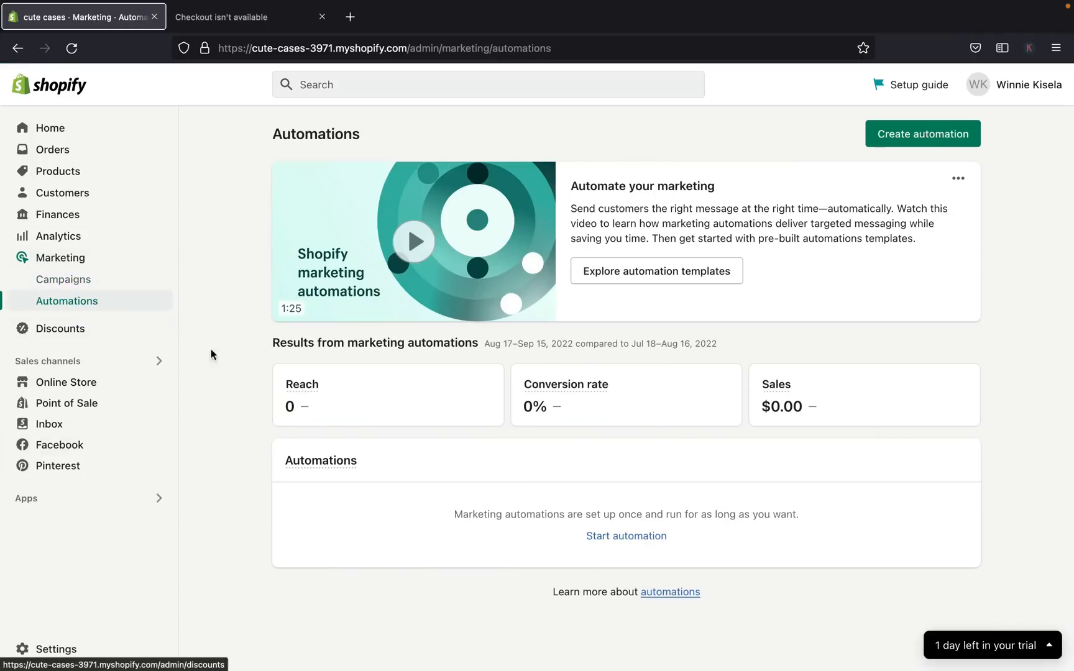
{"action": "left_click", "coordinate": [92, 336]}
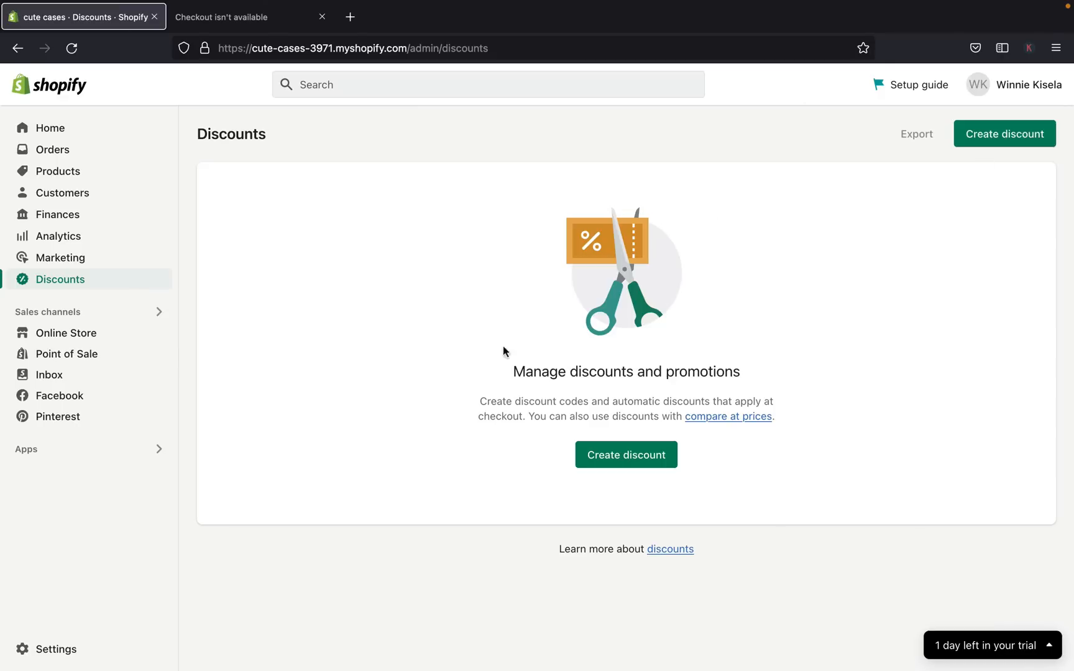
- View the live storefront from the Online Store's Themes page and look over its home page banner and Trendy Cases products
{"action": "left_click", "coordinate": [106, 336]}
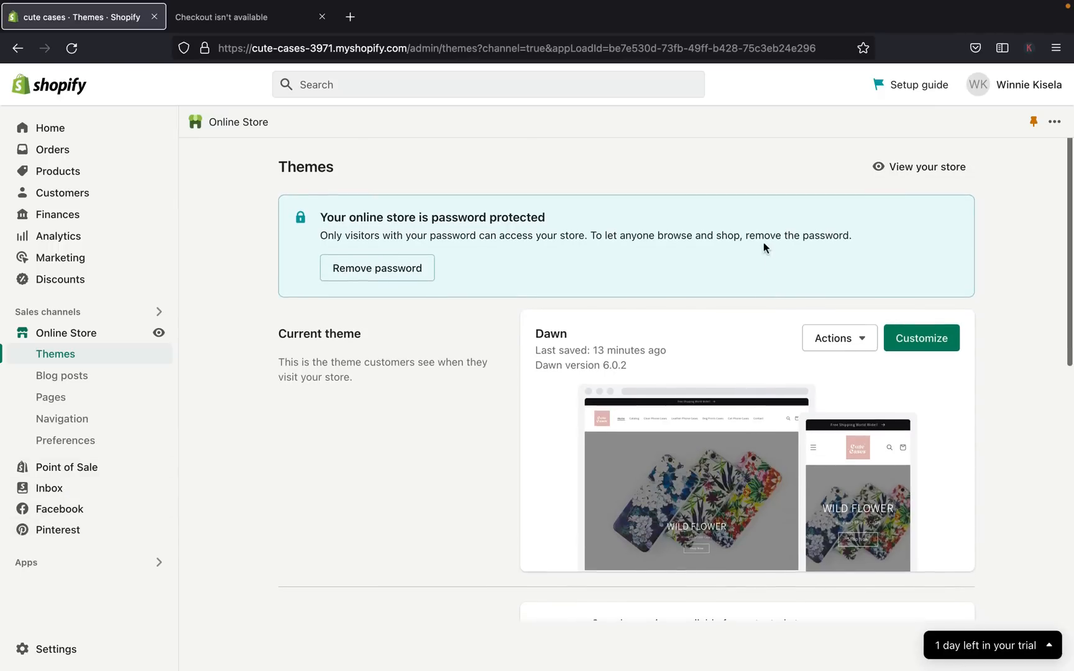
{"action": "left_click", "coordinate": [900, 166]}
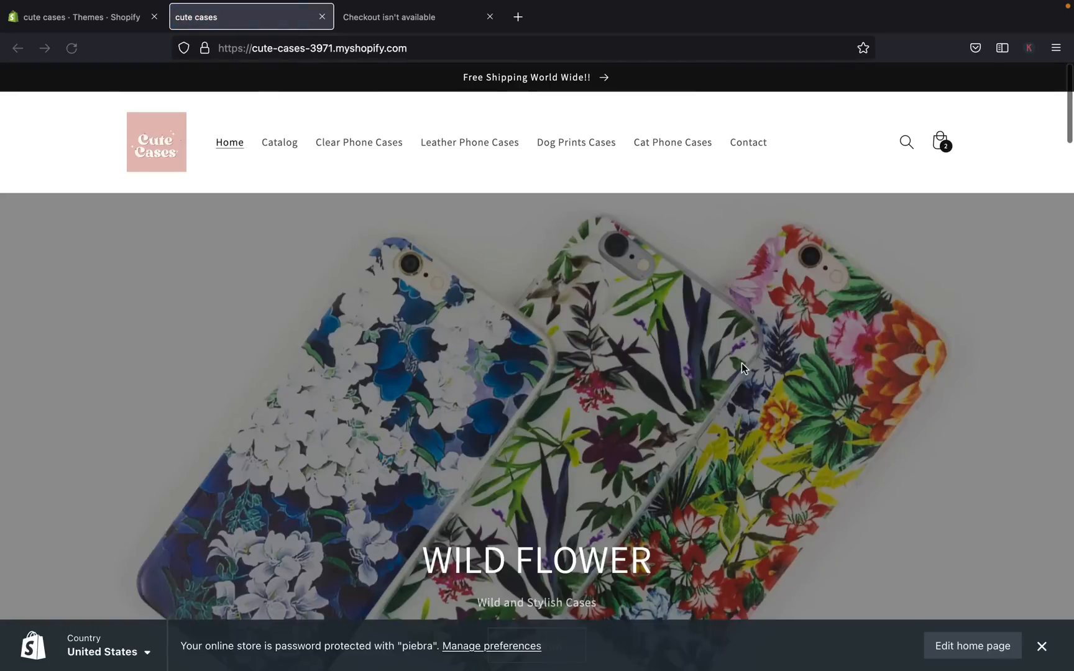
{"action": "scroll", "coordinate": [741, 363], "scroll_direction": "down", "scroll_amount": 1}
{"action": "scroll", "coordinate": [741, 367], "scroll_direction": "down", "scroll_amount": 8}
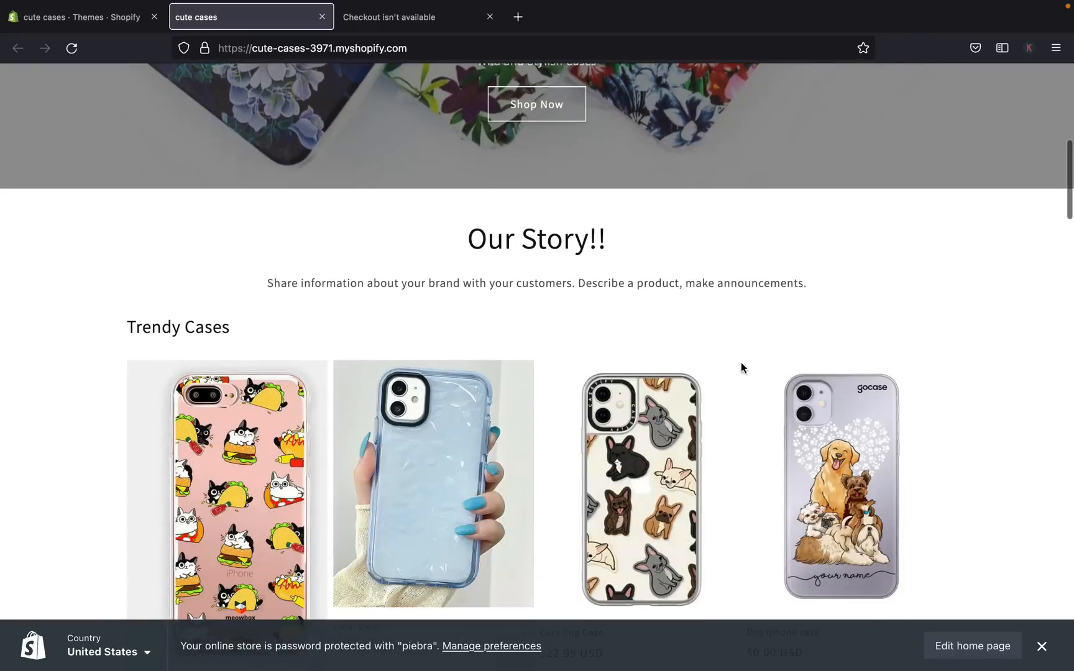
{"action": "scroll", "coordinate": [715, 373], "scroll_direction": "up", "scroll_amount": 10}
- Go from the storefront's home page to the full product catalog and look through it down to the footer
{"action": "left_click", "coordinate": [545, 404]}
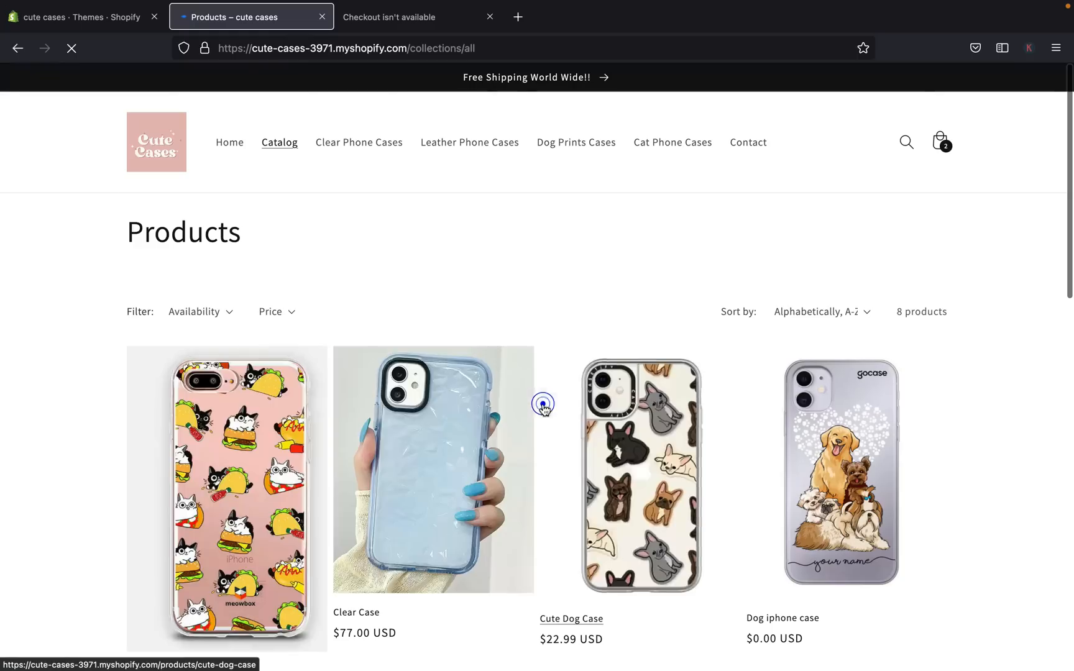
{"action": "scroll", "coordinate": [545, 408], "scroll_direction": "down", "scroll_amount": 10}
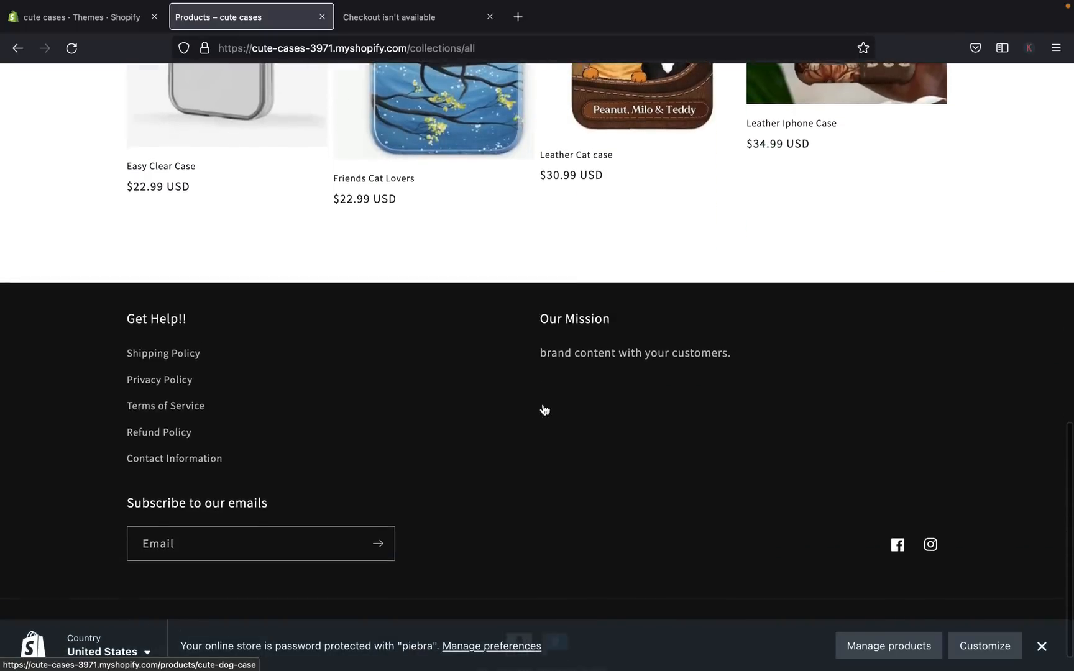
{"action": "scroll", "coordinate": [545, 408], "scroll_direction": "up", "scroll_amount": 8}
{"action": "scroll", "coordinate": [545, 411], "scroll_direction": "up", "scroll_amount": 3}
- Browse the storefront's Clear, Leather and Cat Phone Cases collections
{"action": "left_click", "coordinate": [456, 143]}
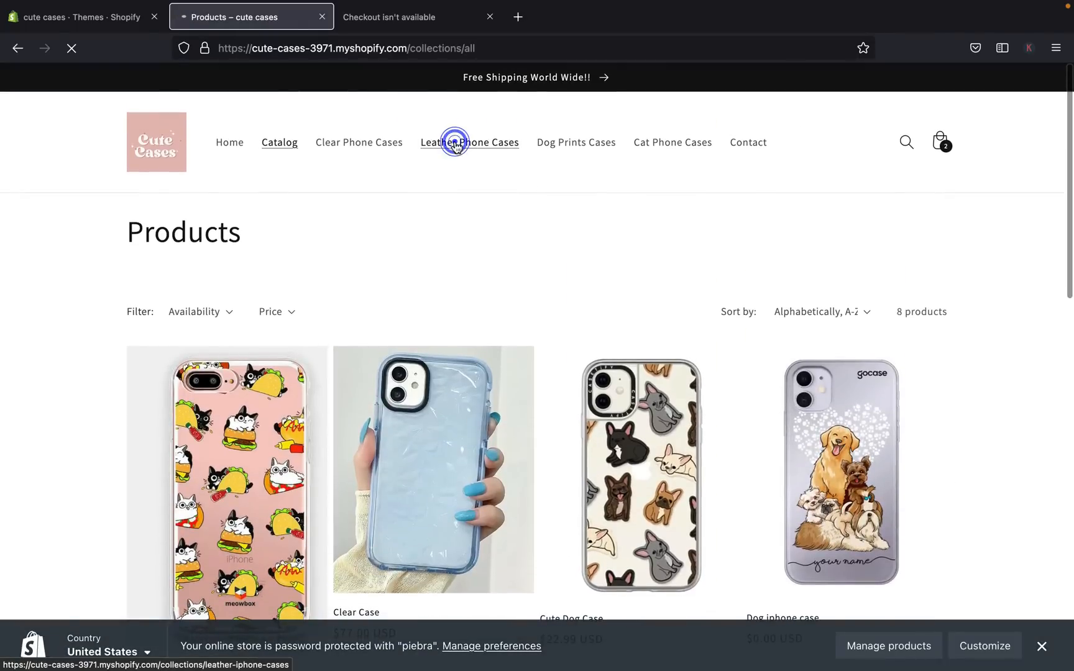
{"action": "left_click", "coordinate": [360, 137]}
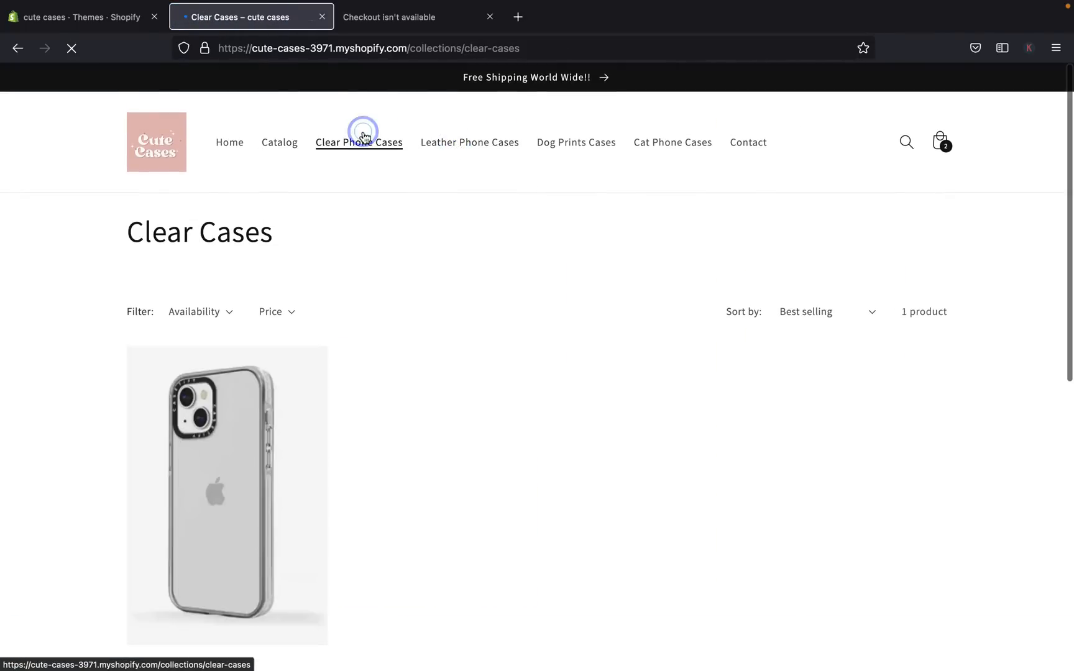
{"action": "left_click", "coordinate": [519, 141]}
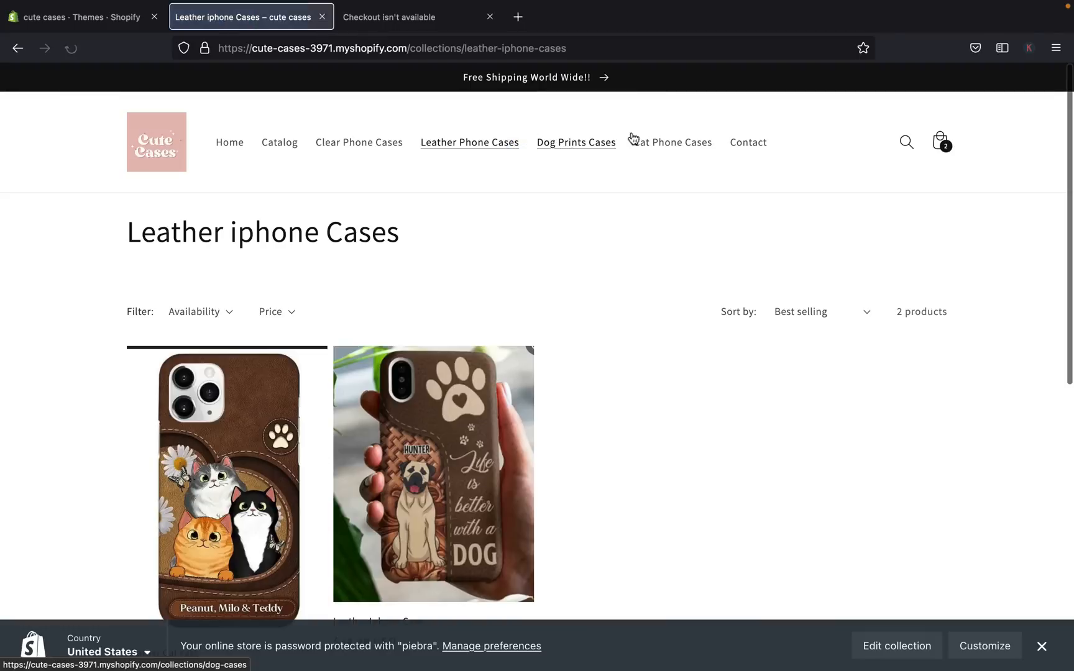
{"action": "left_click", "coordinate": [670, 134]}
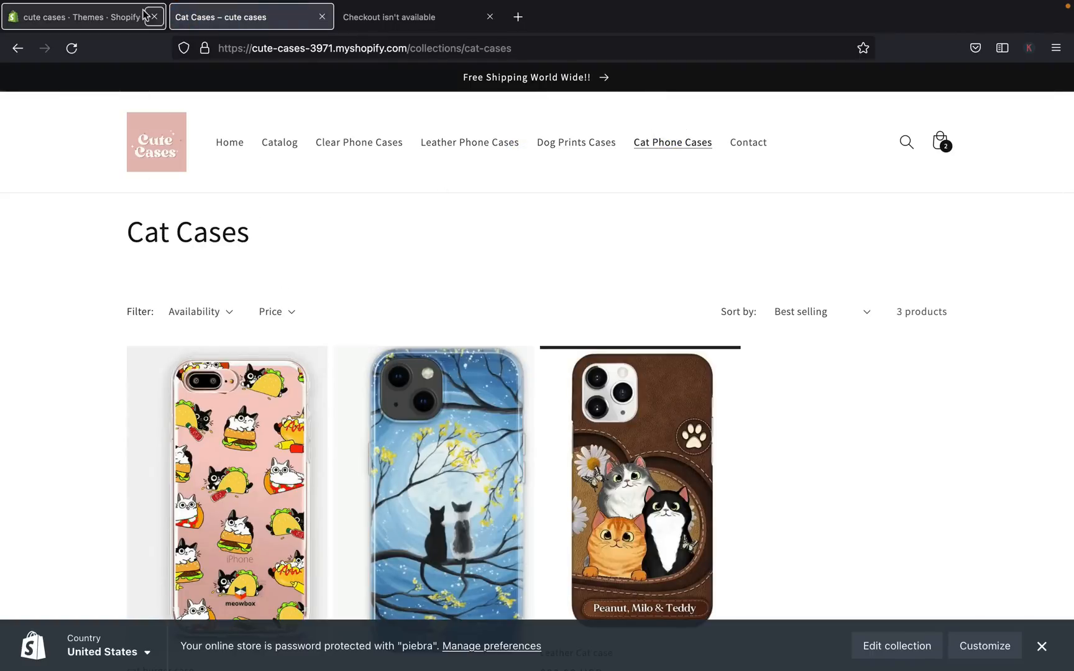
- Return to the admin's Themes page and review the current theme, online store speed and theme library sections
{"action": "left_click", "coordinate": [122, 28]}
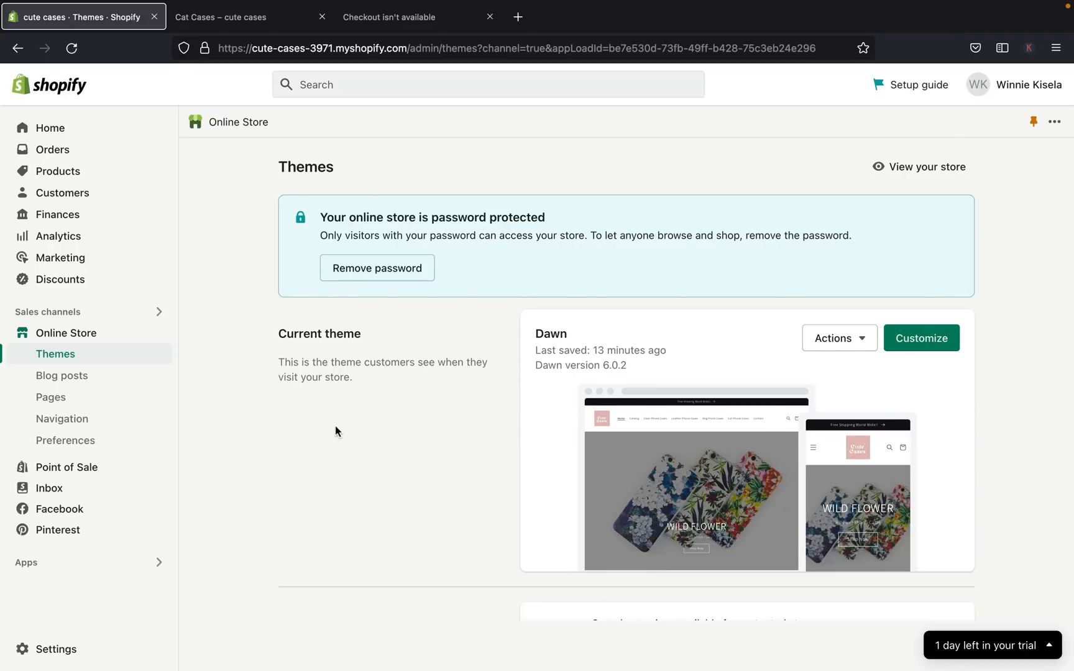
{"action": "scroll", "coordinate": [334, 431], "scroll_direction": "down", "scroll_amount": 5}
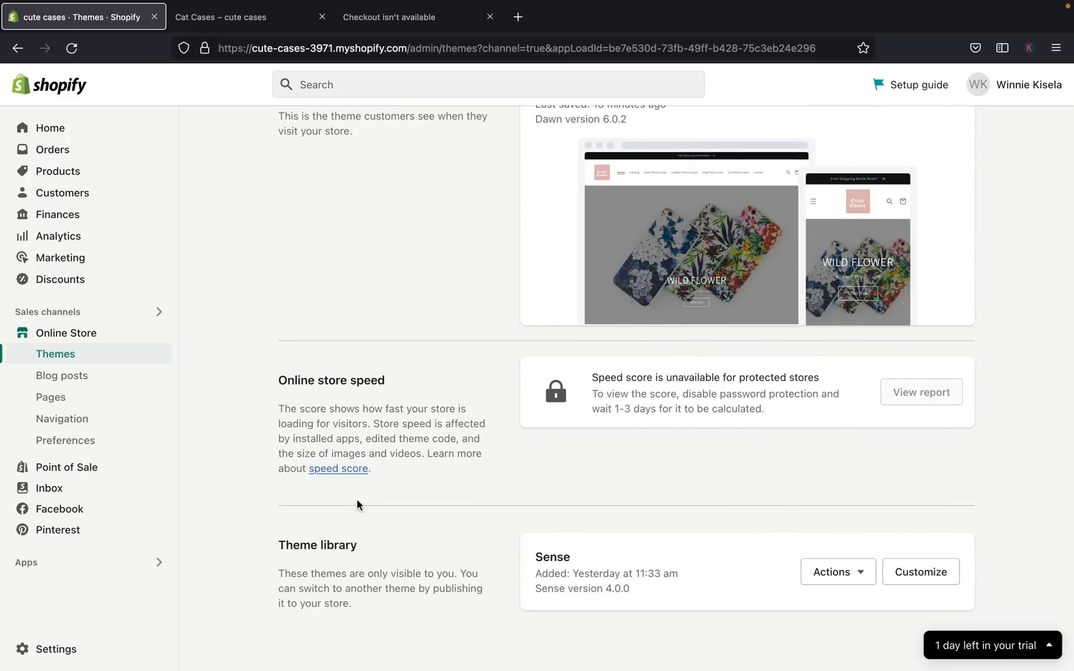